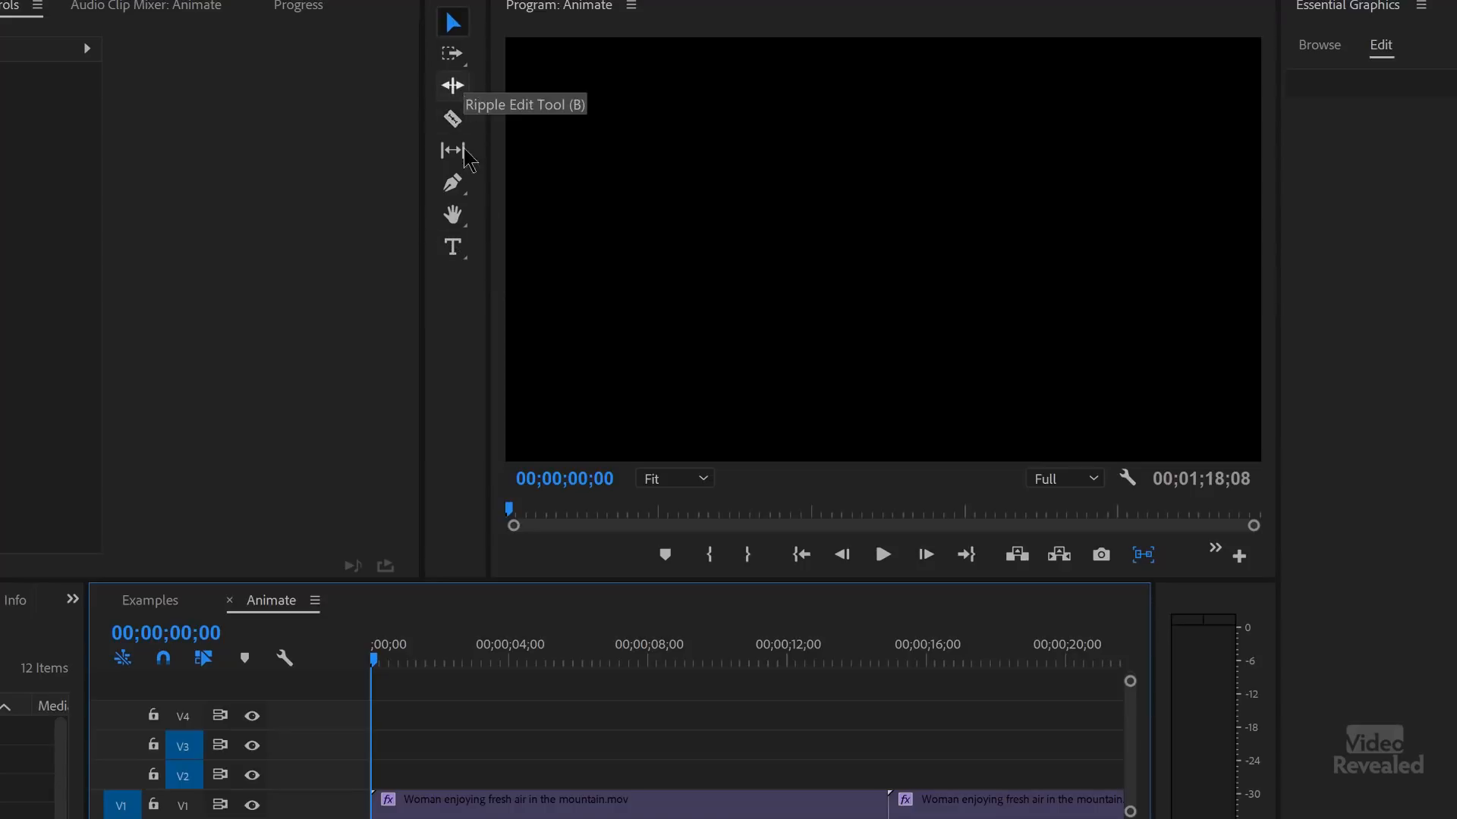
- Add a text layer reading INSERT TEXT in the lower-left area of the frame at the start of the sequence
{"action": "left_click", "coordinate": [454, 256]}
{"action": "left_click", "coordinate": [452, 255]}
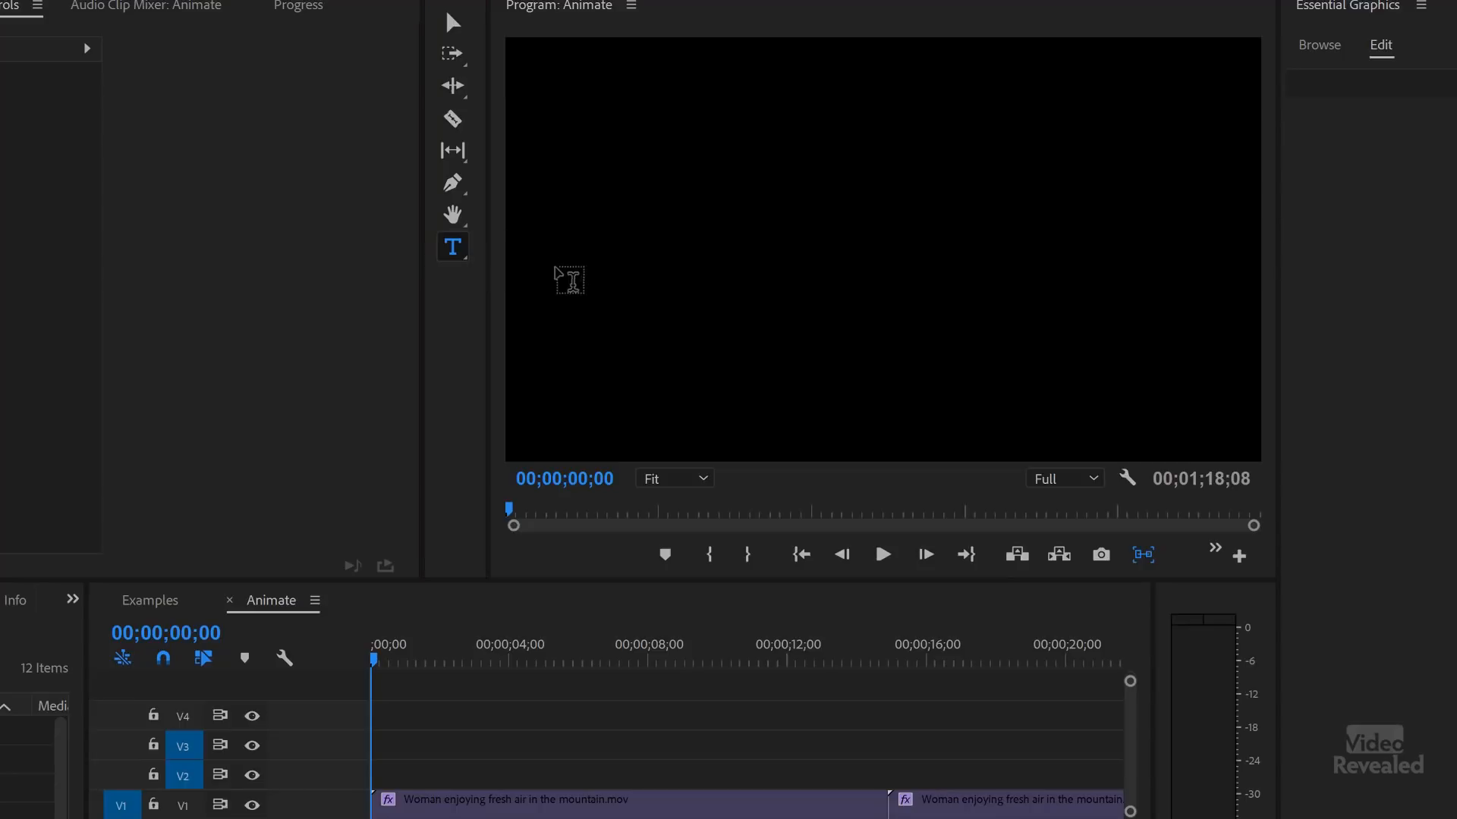
{"action": "left_click", "coordinate": [569, 409]}
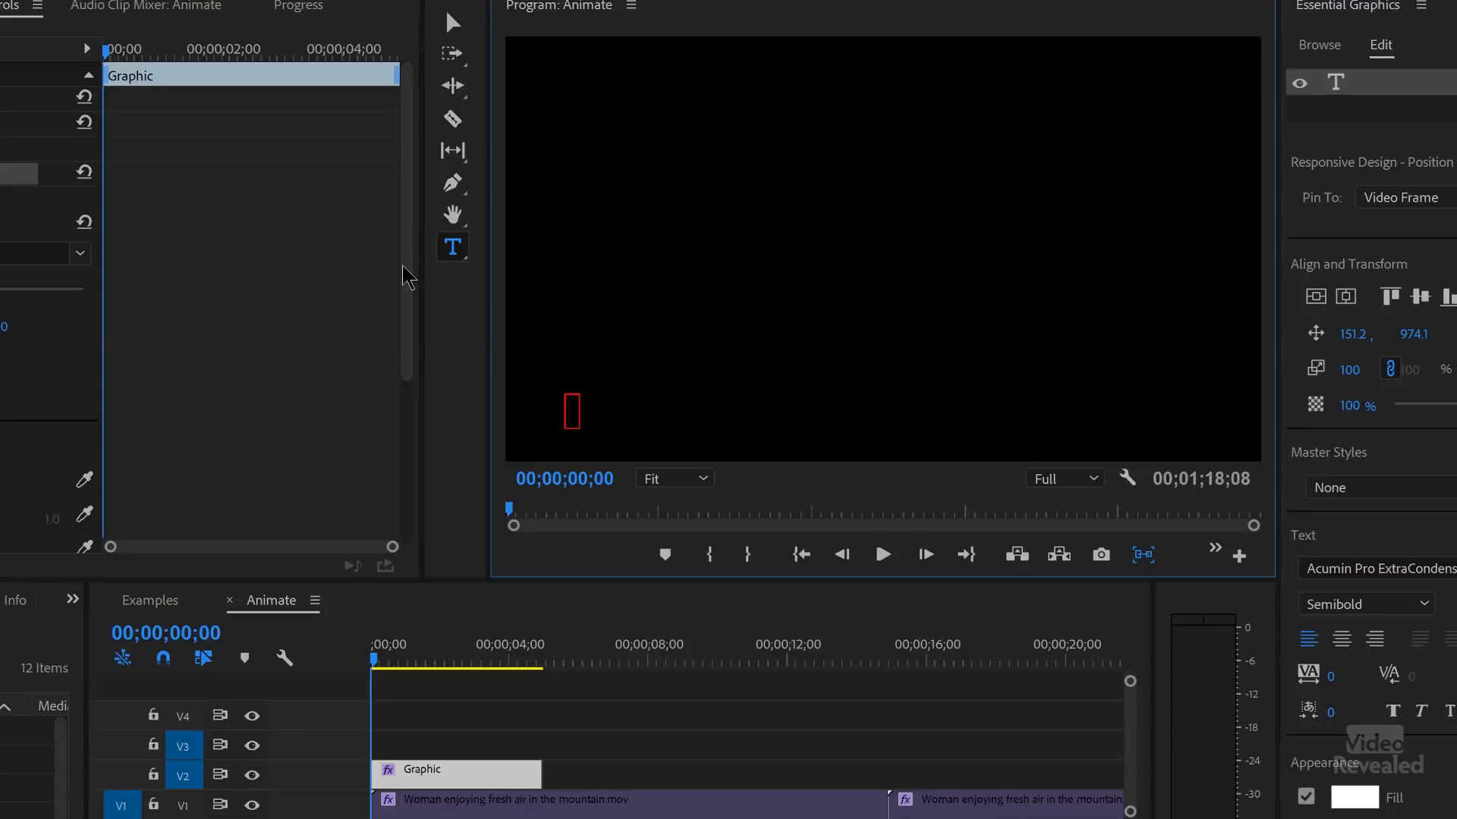
{"action": "type", "text": "INSER"}
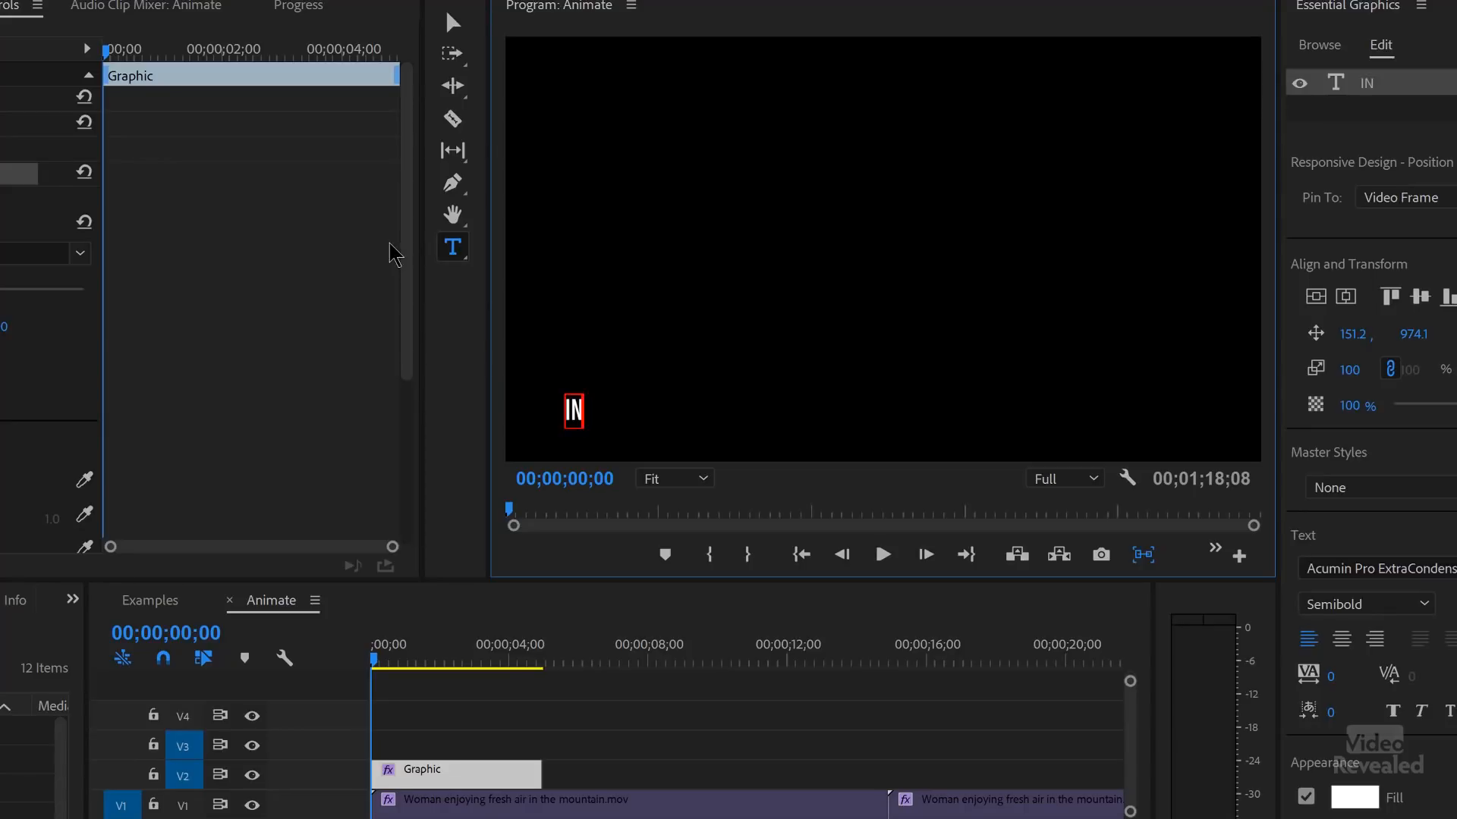
{"action": "type", "text": "T TEXT"}
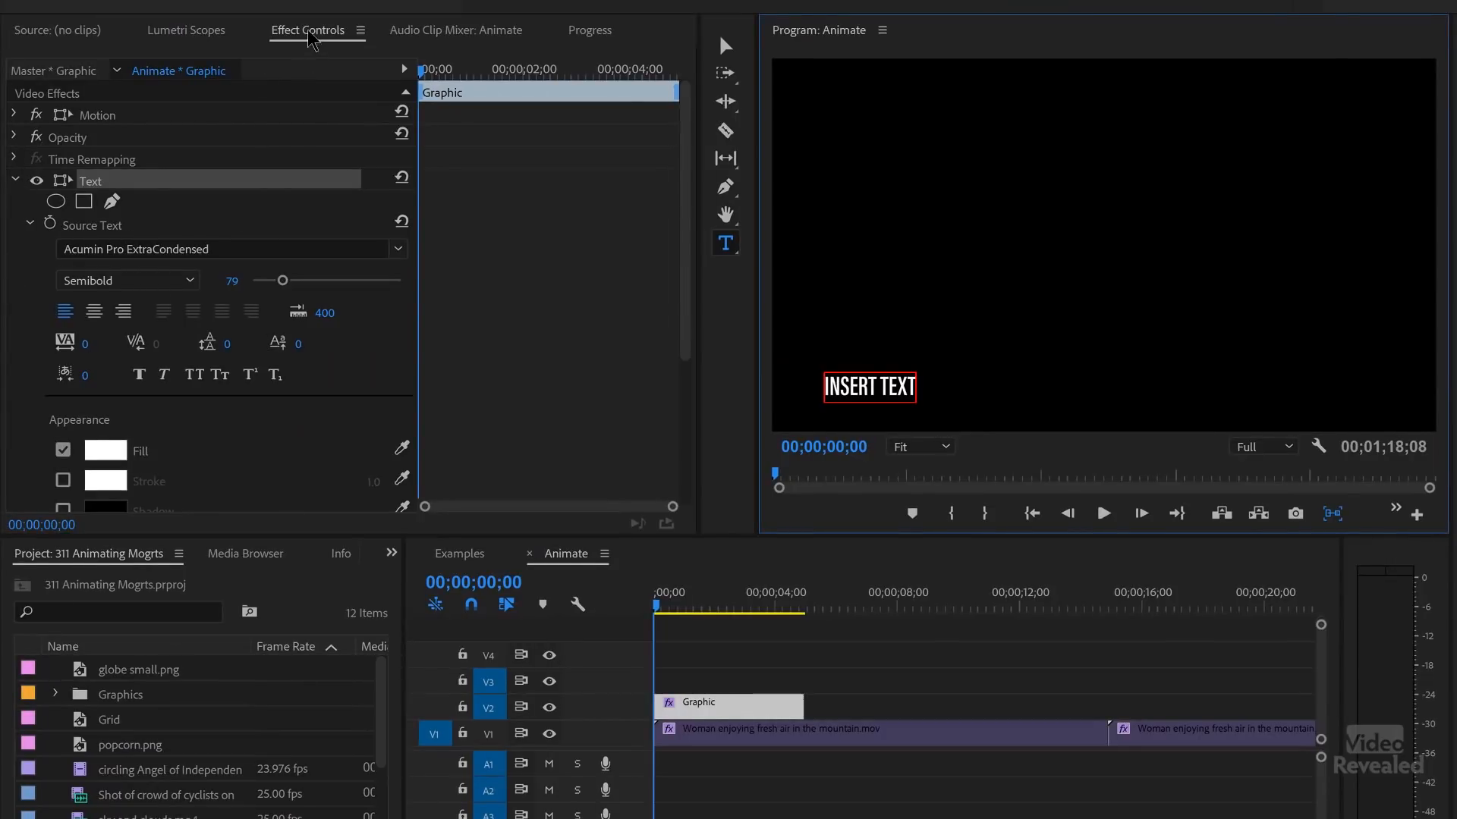
- Bring up the Effect Controls for the INSERT TEXT graphic
{"action": "left_click", "coordinate": [311, 38]}
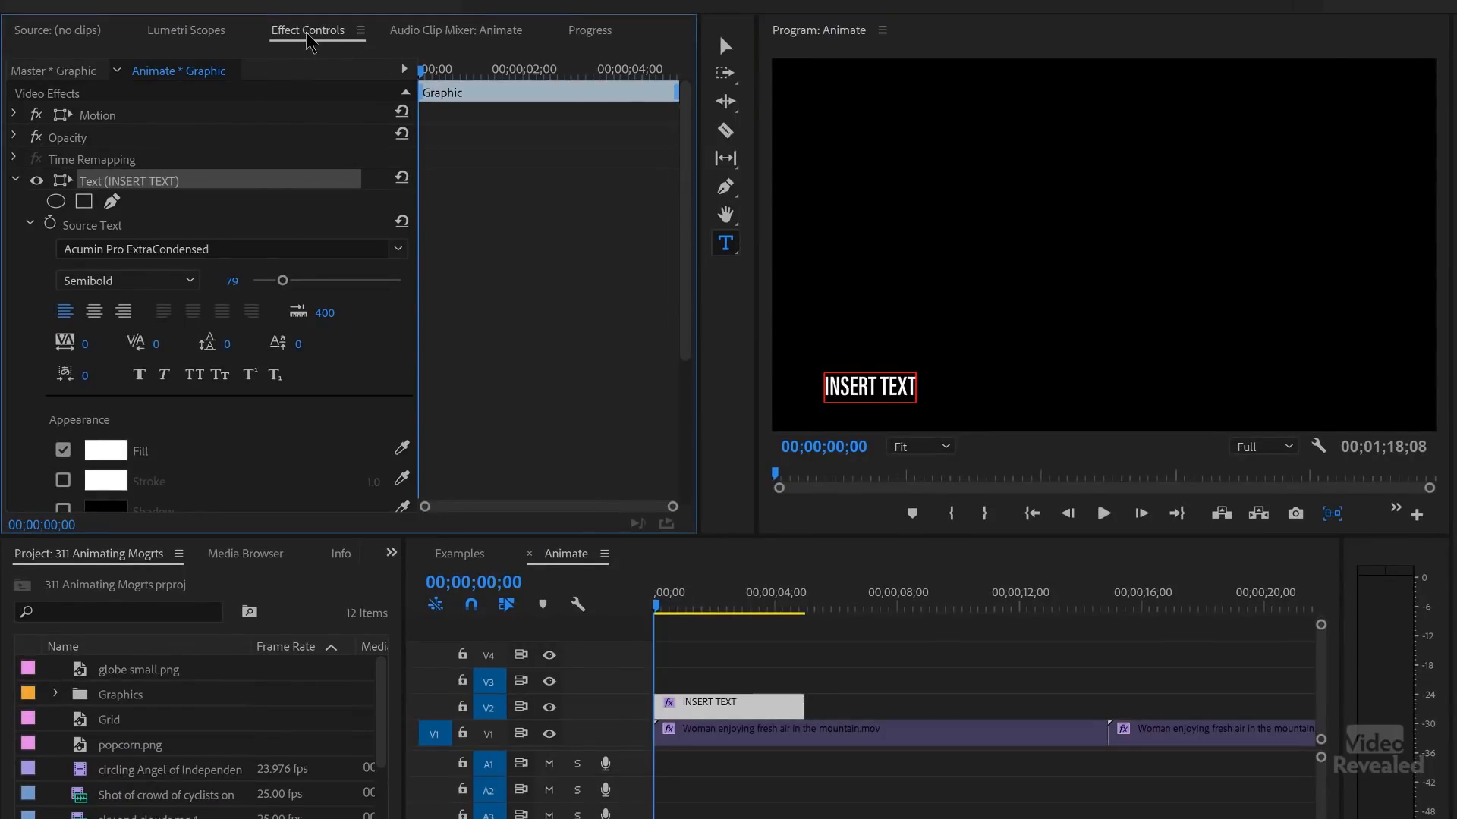
{"action": "left_click", "coordinate": [269, 1]}
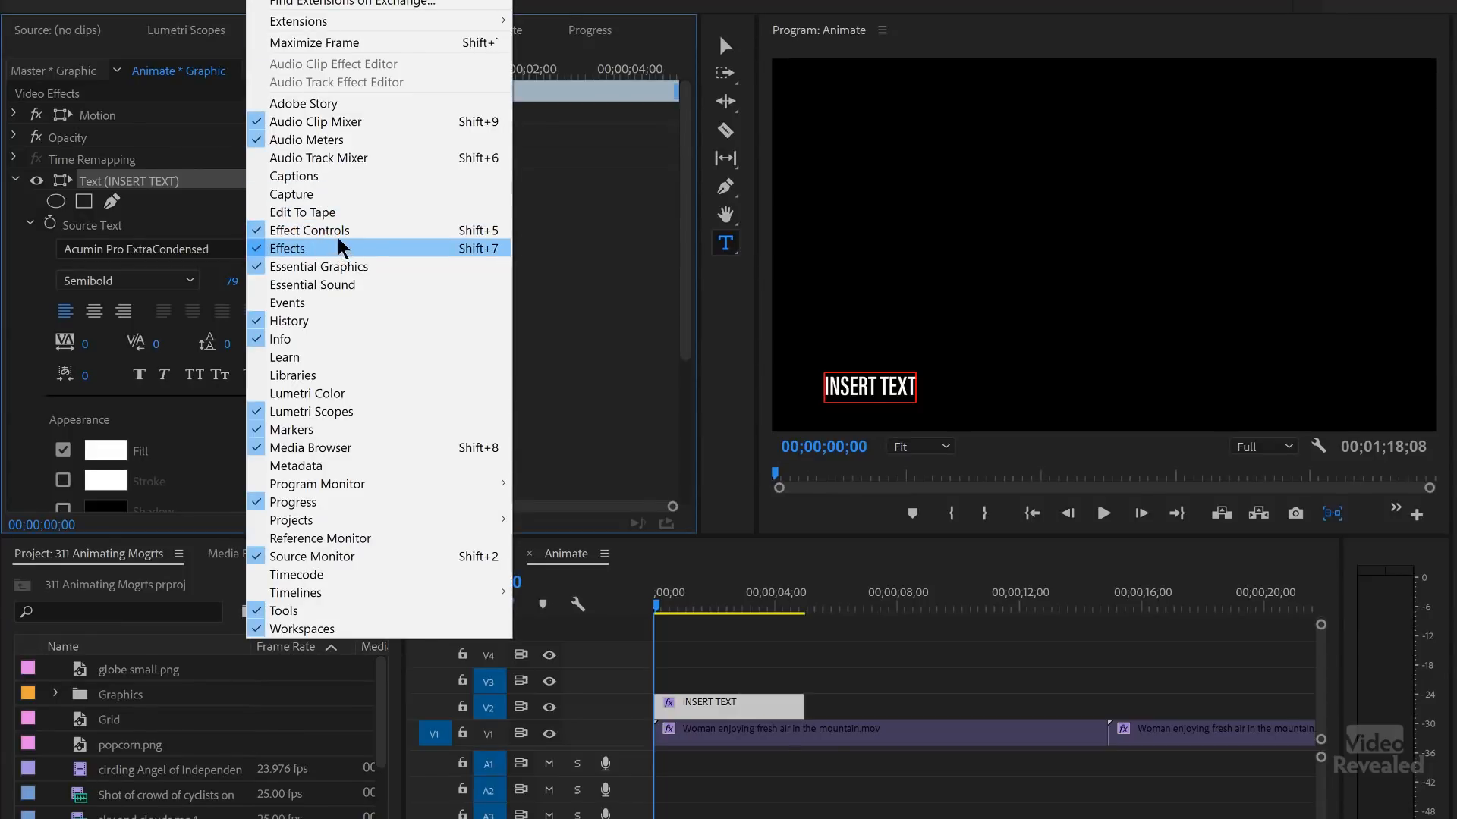
{"action": "left_click", "coordinate": [318, 230]}
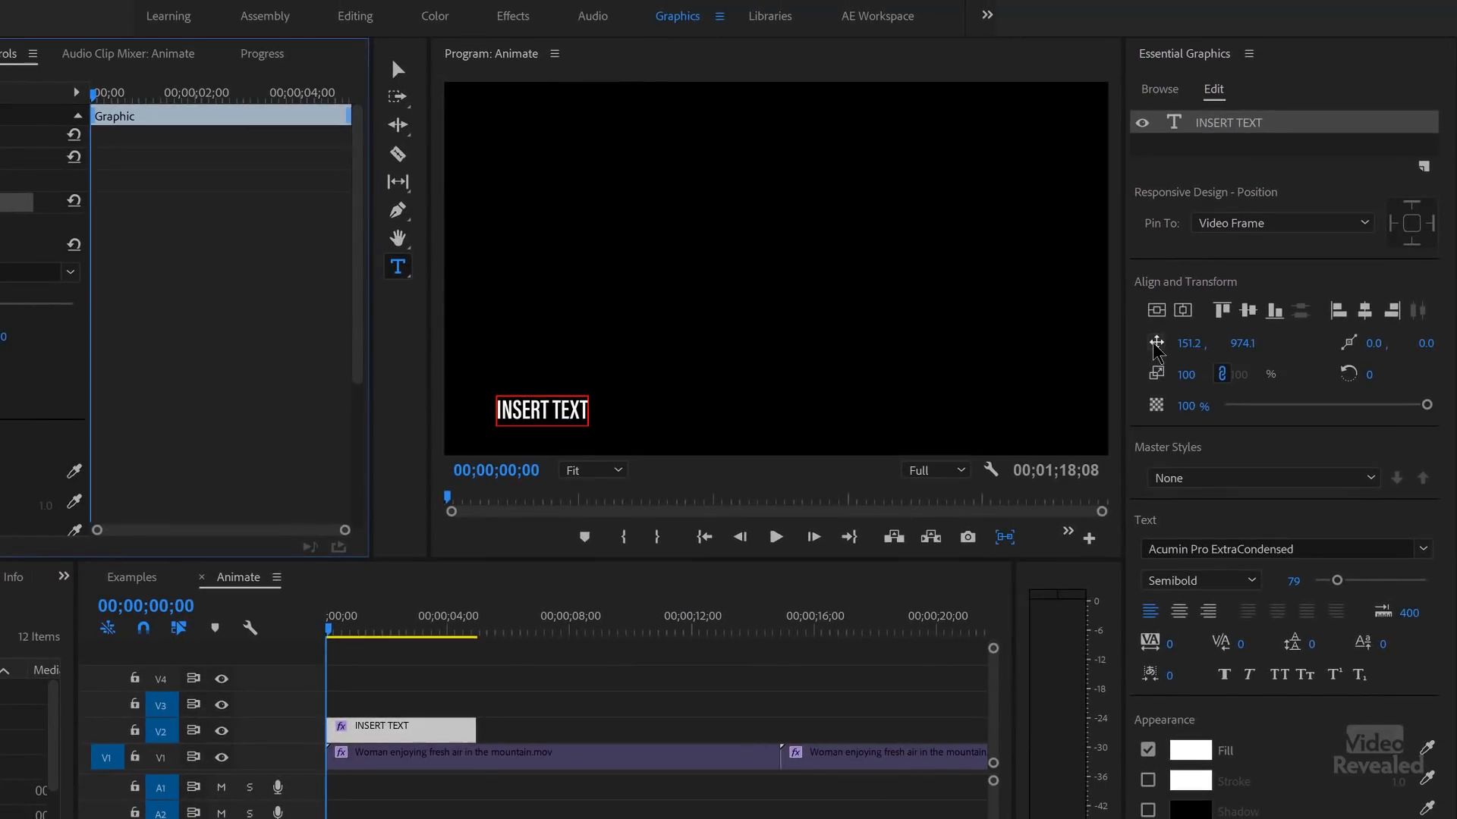
- Adjust the end of the INSERT TEXT clip on V2 so that it lasts about 4 seconds 27 frames
{"action": "left_click", "coordinate": [397, 729]}
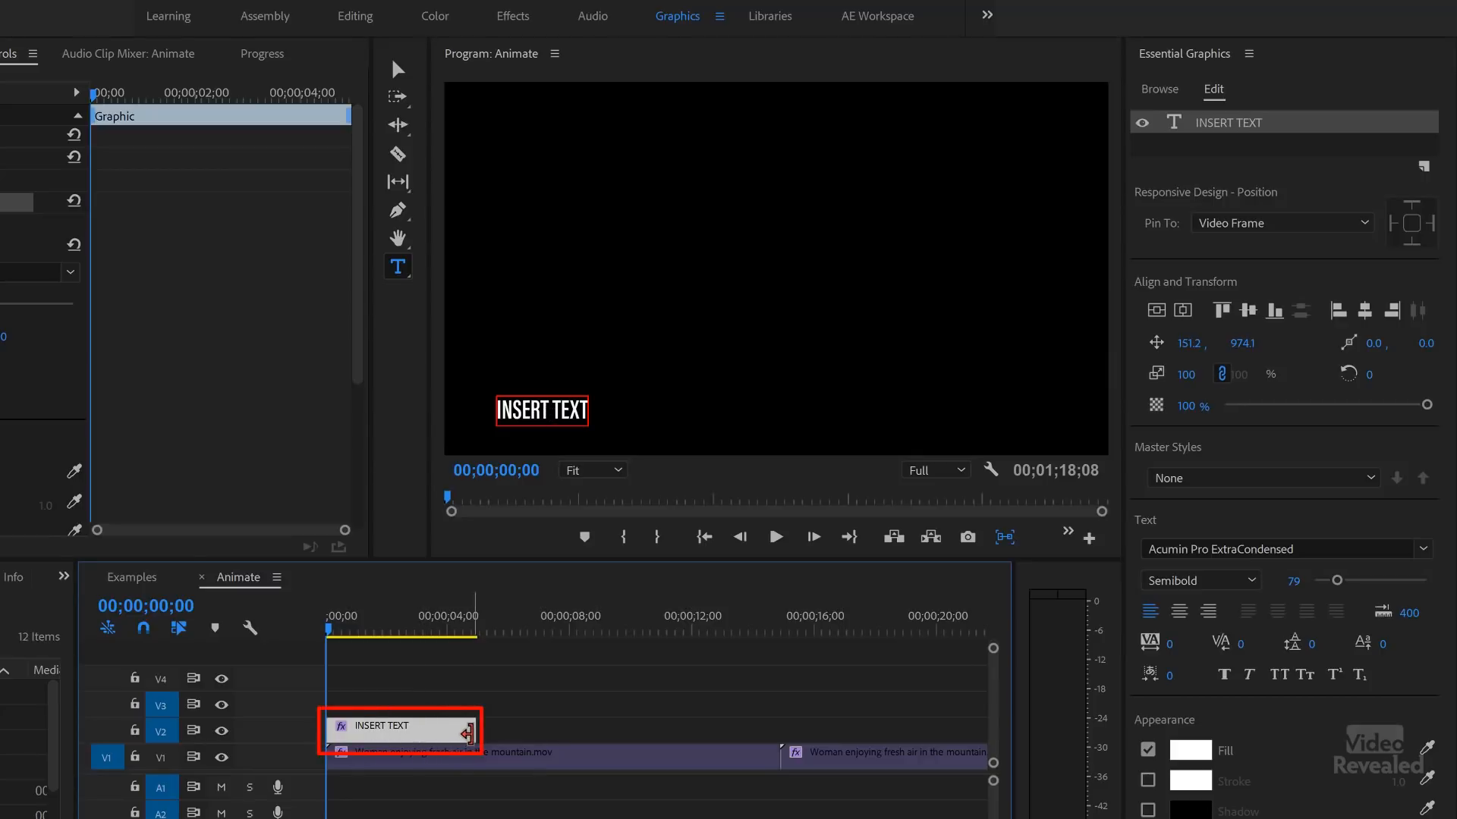
{"action": "left_click_drag", "start_coordinate": [469, 730], "coordinate": [741, 730]}
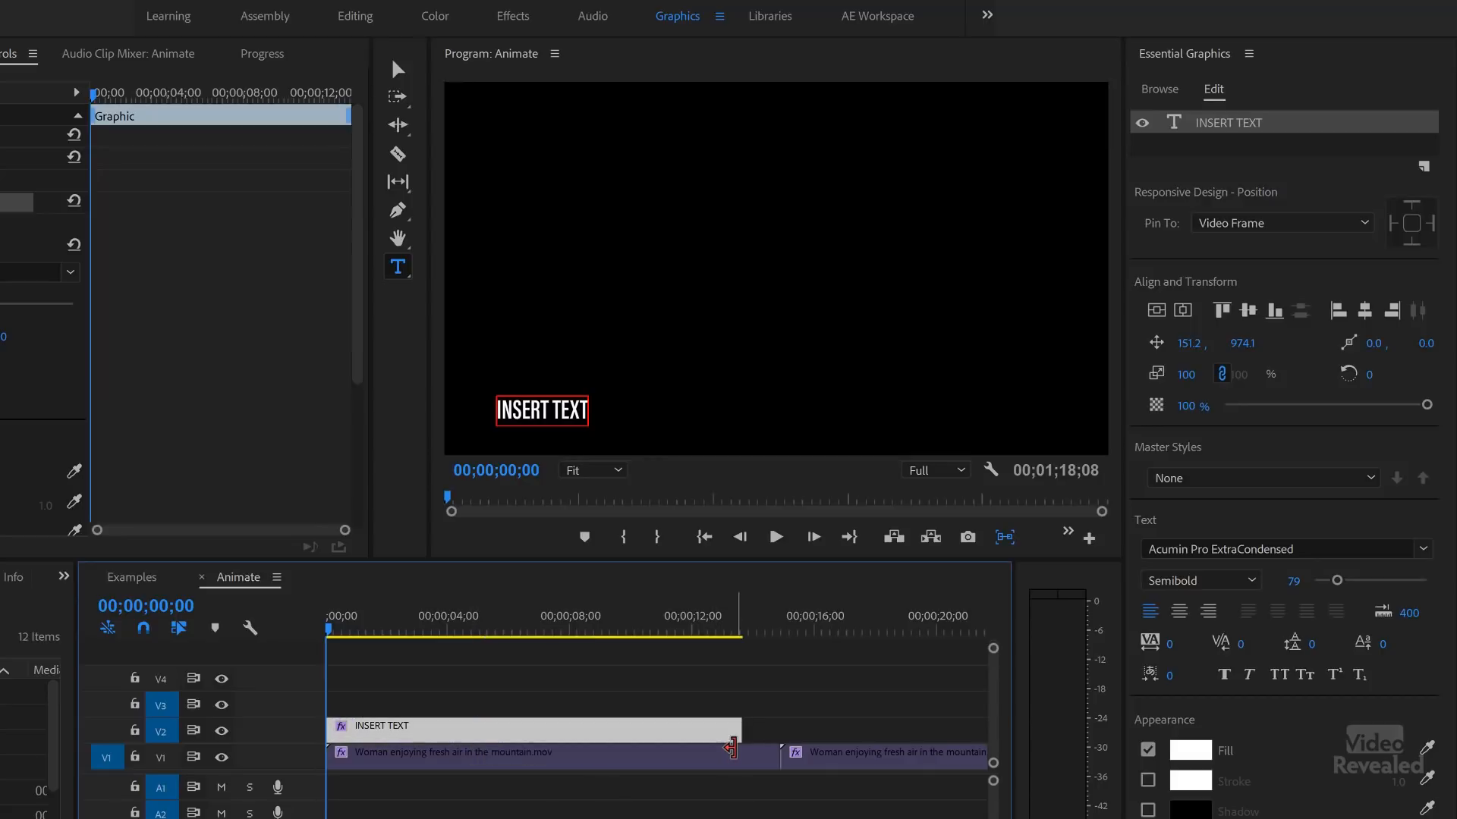
{"action": "left_click_drag", "start_coordinate": [653, 728], "coordinate": [533, 728]}
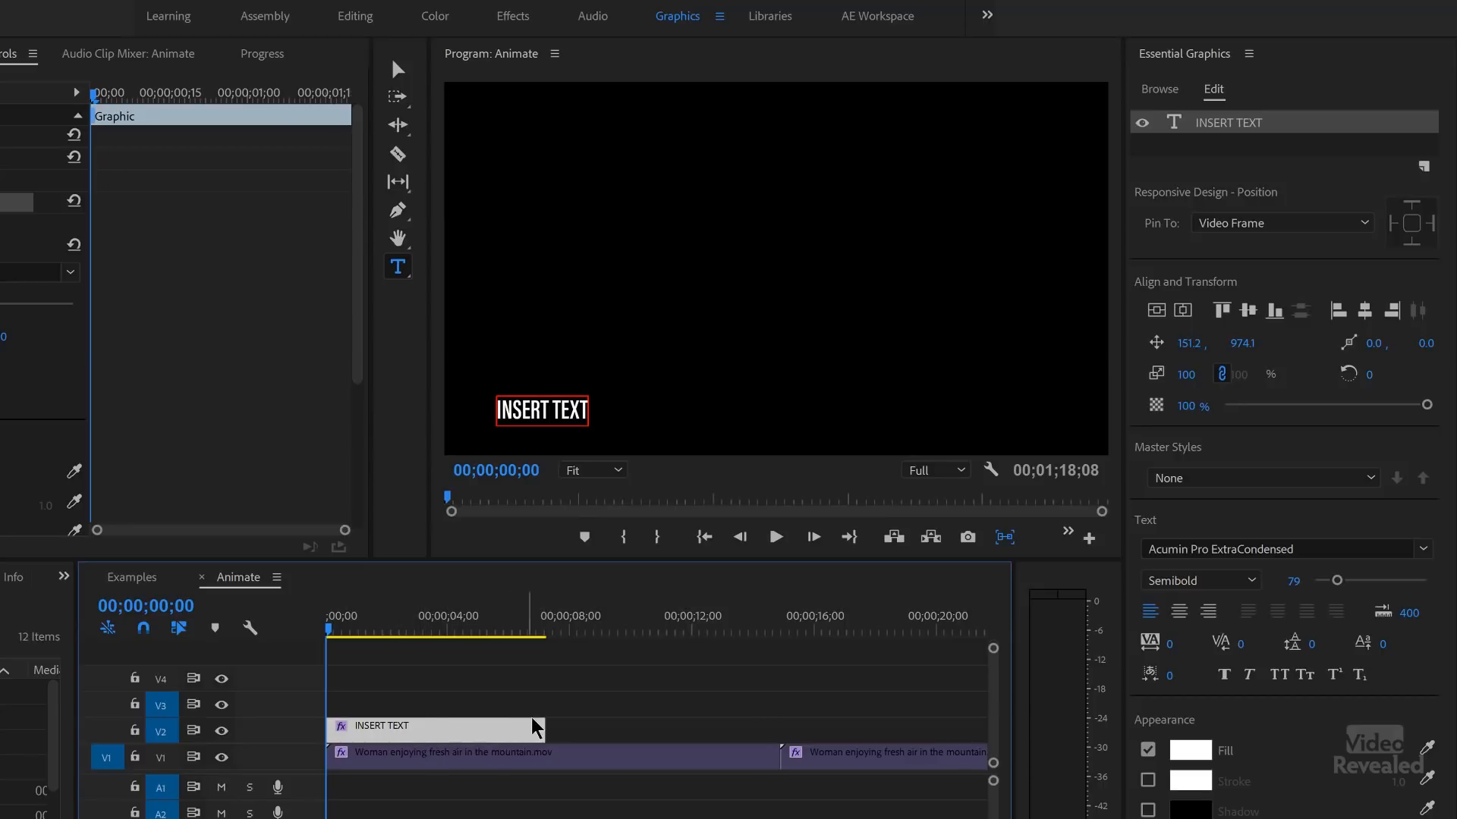
{"action": "left_click_drag", "start_coordinate": [543, 728], "coordinate": [474, 730]}
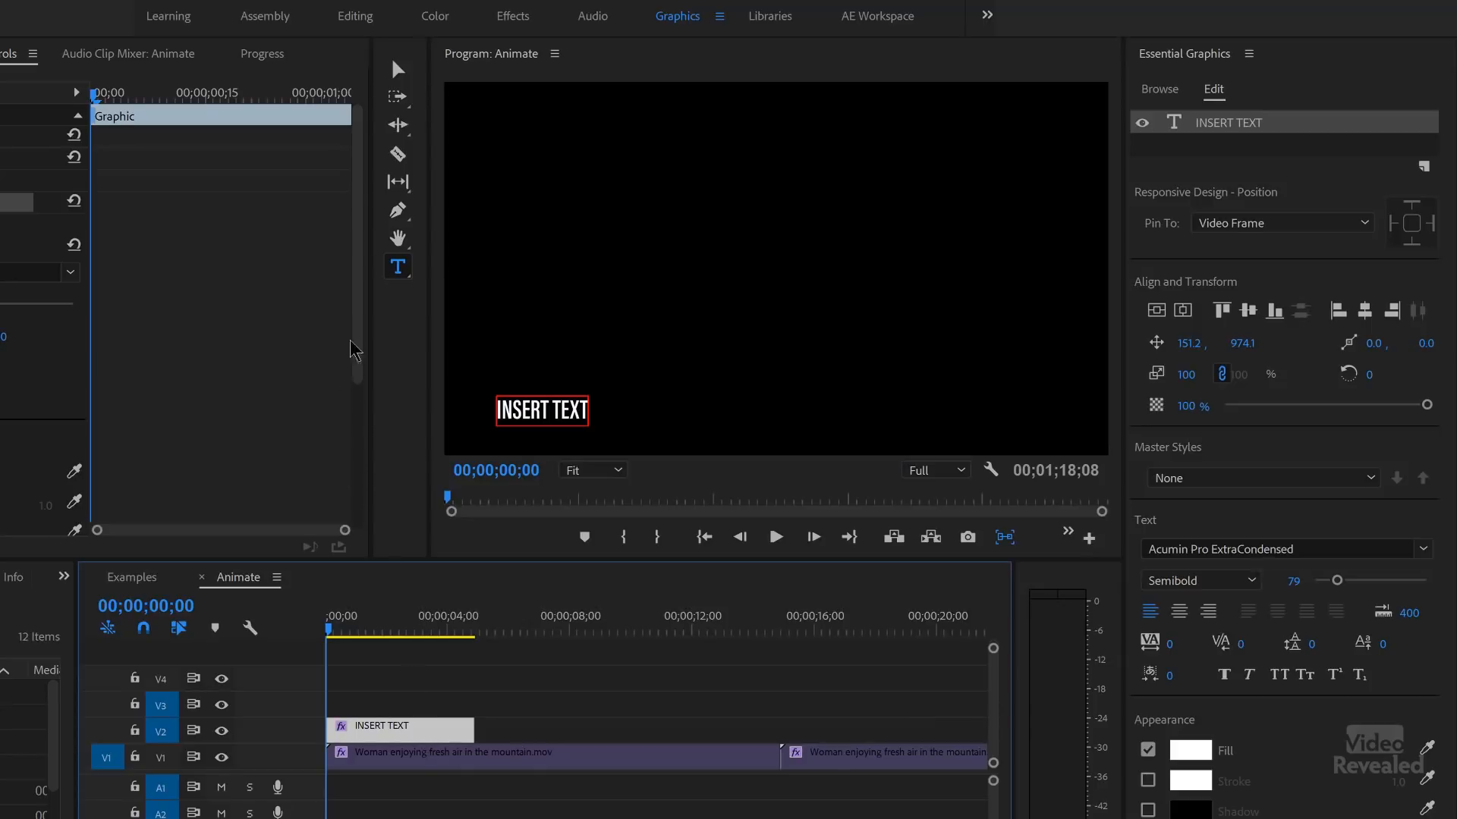
- Draw a blue rectangle covering the text with the Rectangle tool, its upper-left corner at about 90, 877
{"action": "left_click", "coordinate": [398, 212]}
{"action": "left_click", "coordinate": [400, 217]}
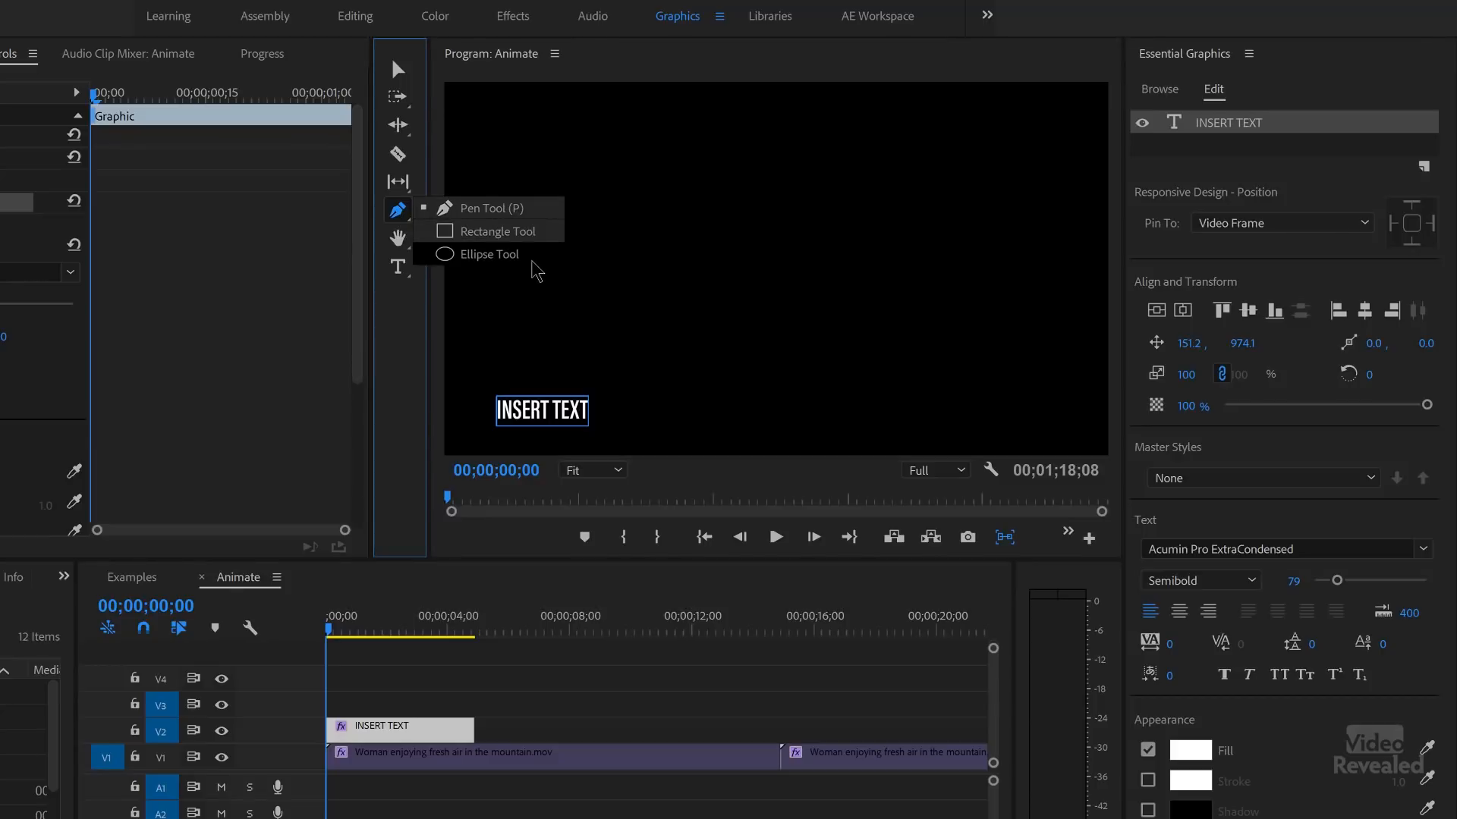
{"action": "left_click", "coordinate": [534, 232]}
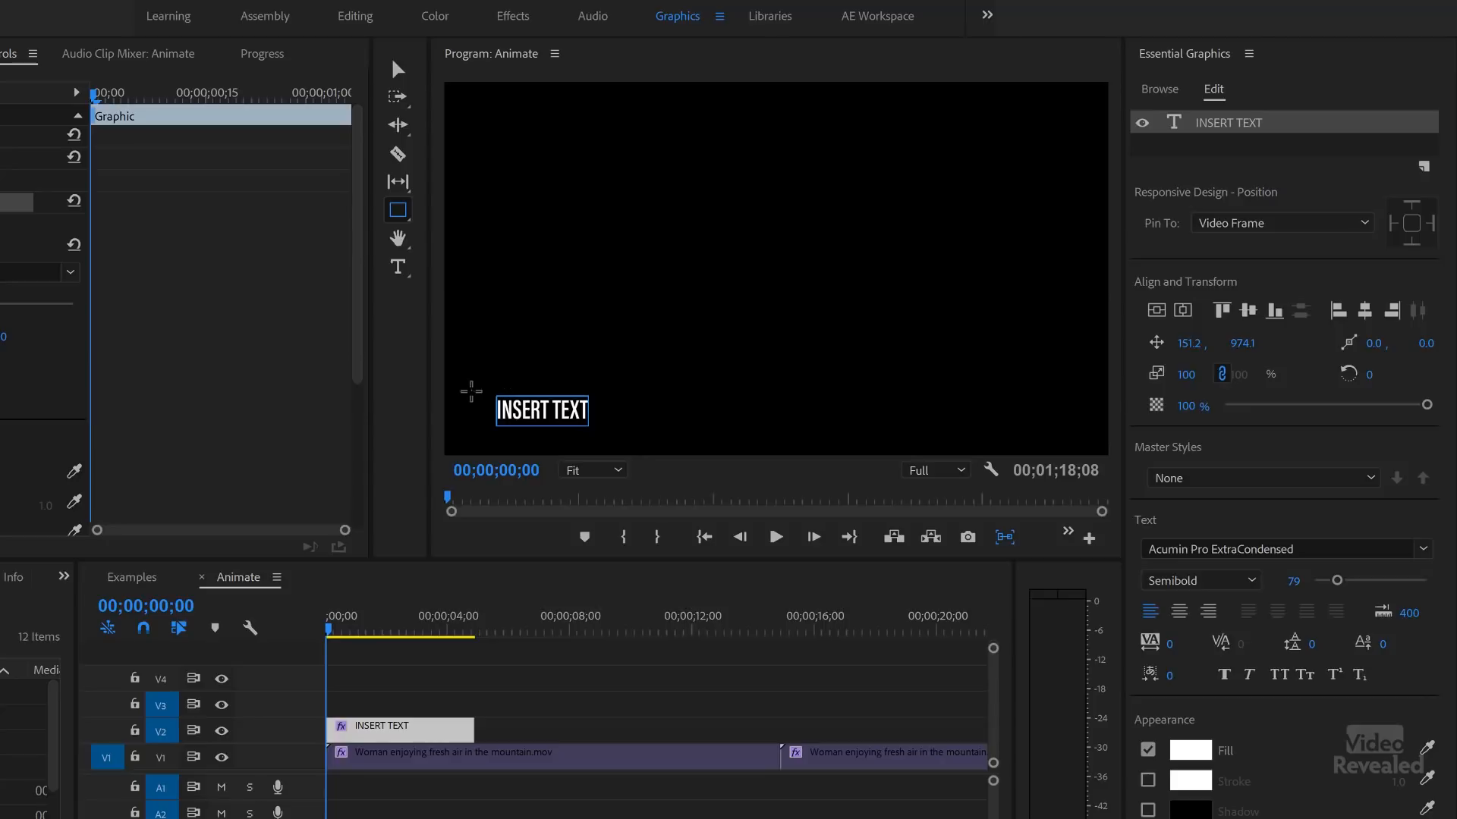
{"action": "mouse_move", "coordinate": [475, 386]}
{"action": "left_mouse_down"}
{"action": "mouse_move", "coordinate": [506, 421]}
{"action": "mouse_move", "coordinate": [632, 433]}
{"action": "left_mouse_up"}
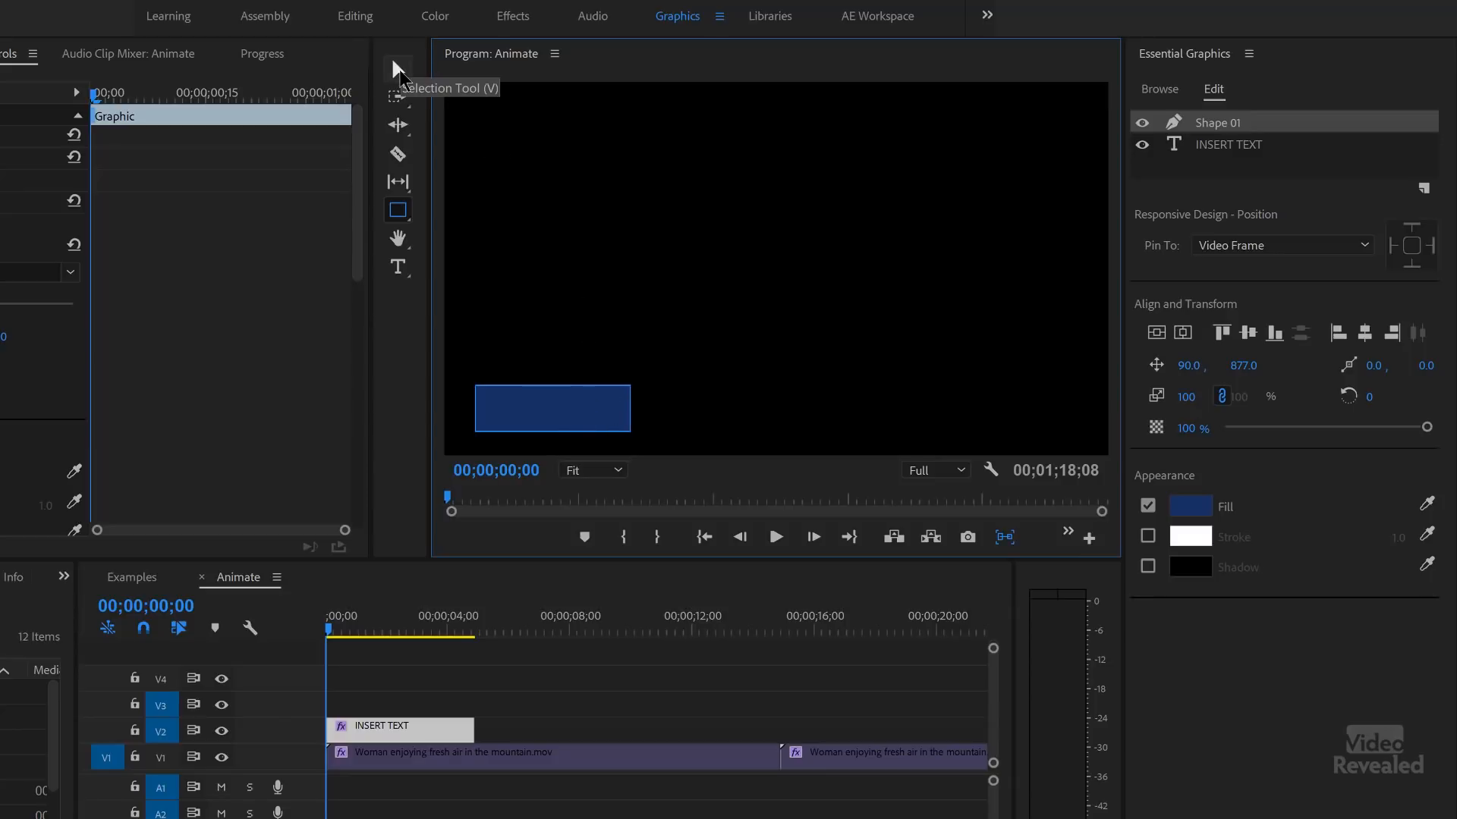
- Place the Shape 01 layer beneath the INSERT TEXT layer and shrink the rectangle slightly from its upper-right corner
{"action": "left_click", "coordinate": [398, 70]}
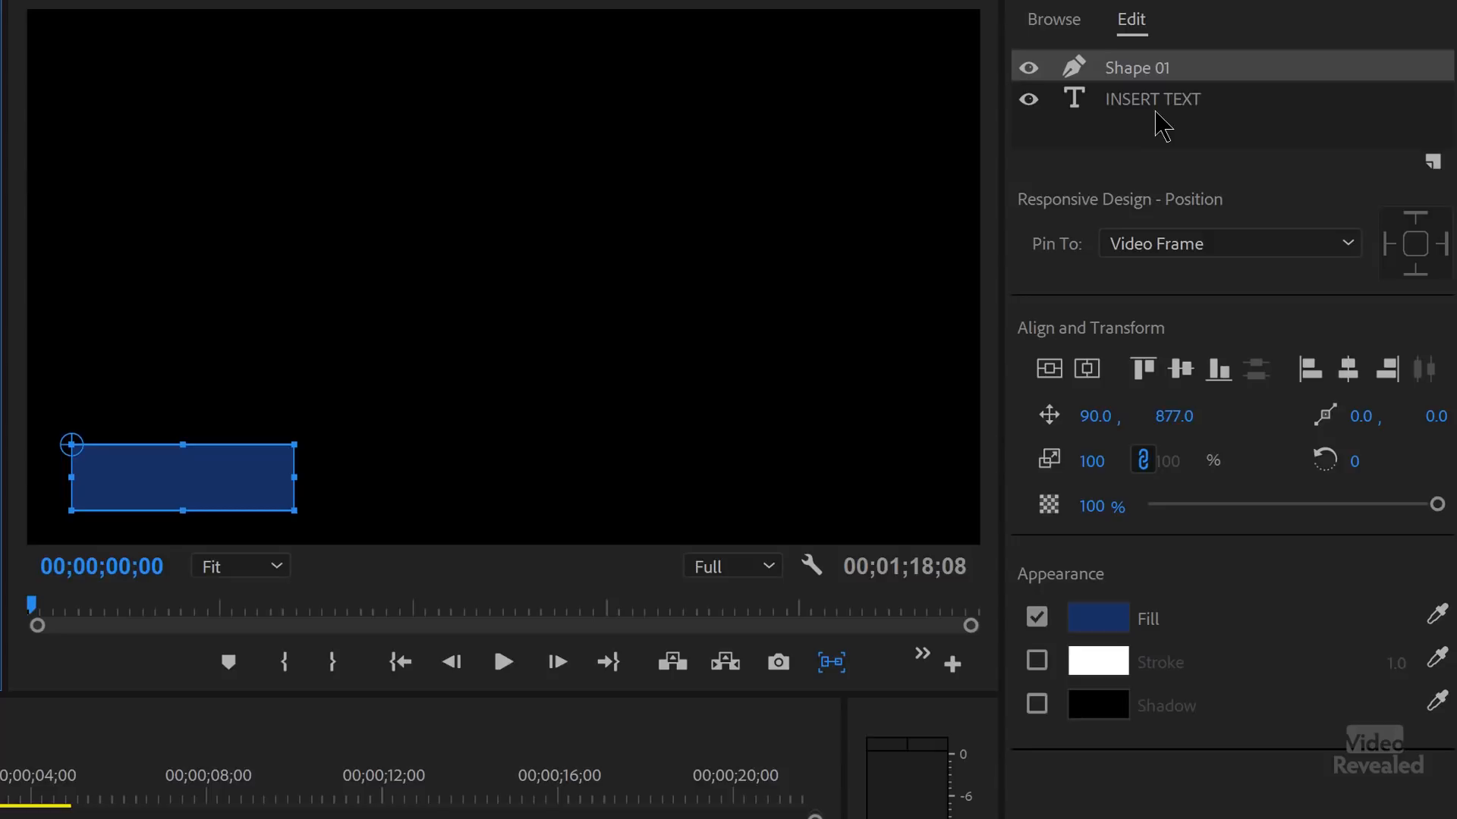
{"action": "left_click_drag", "start_coordinate": [1171, 67], "coordinate": [1173, 127]}
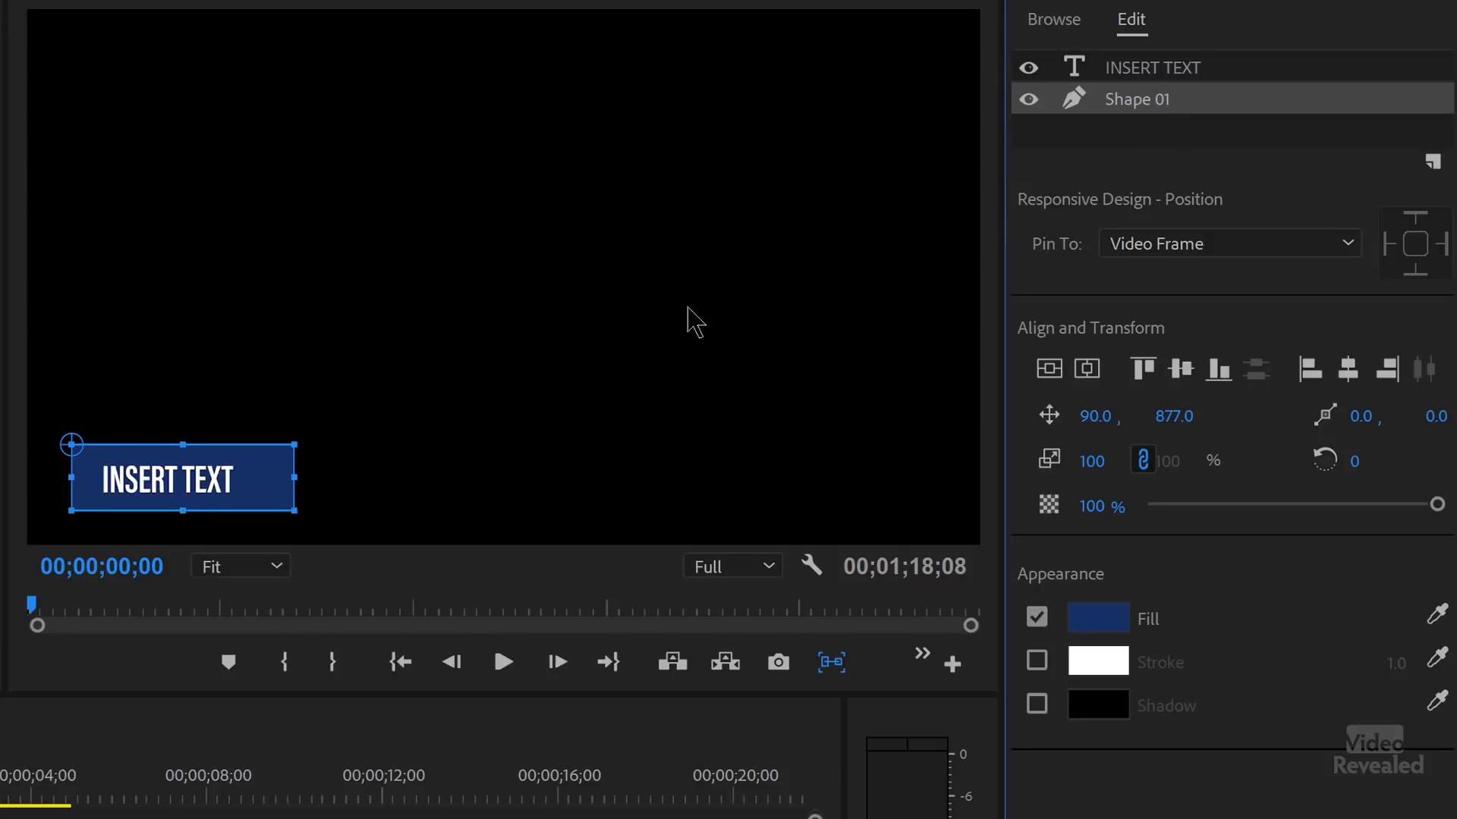
{"action": "left_click_drag", "start_coordinate": [298, 438], "coordinate": [279, 466]}
- Select the text and the rectangle together and align their centers vertically and horizontally
{"action": "left_click_drag", "start_coordinate": [380, 418], "coordinate": [40, 525]}
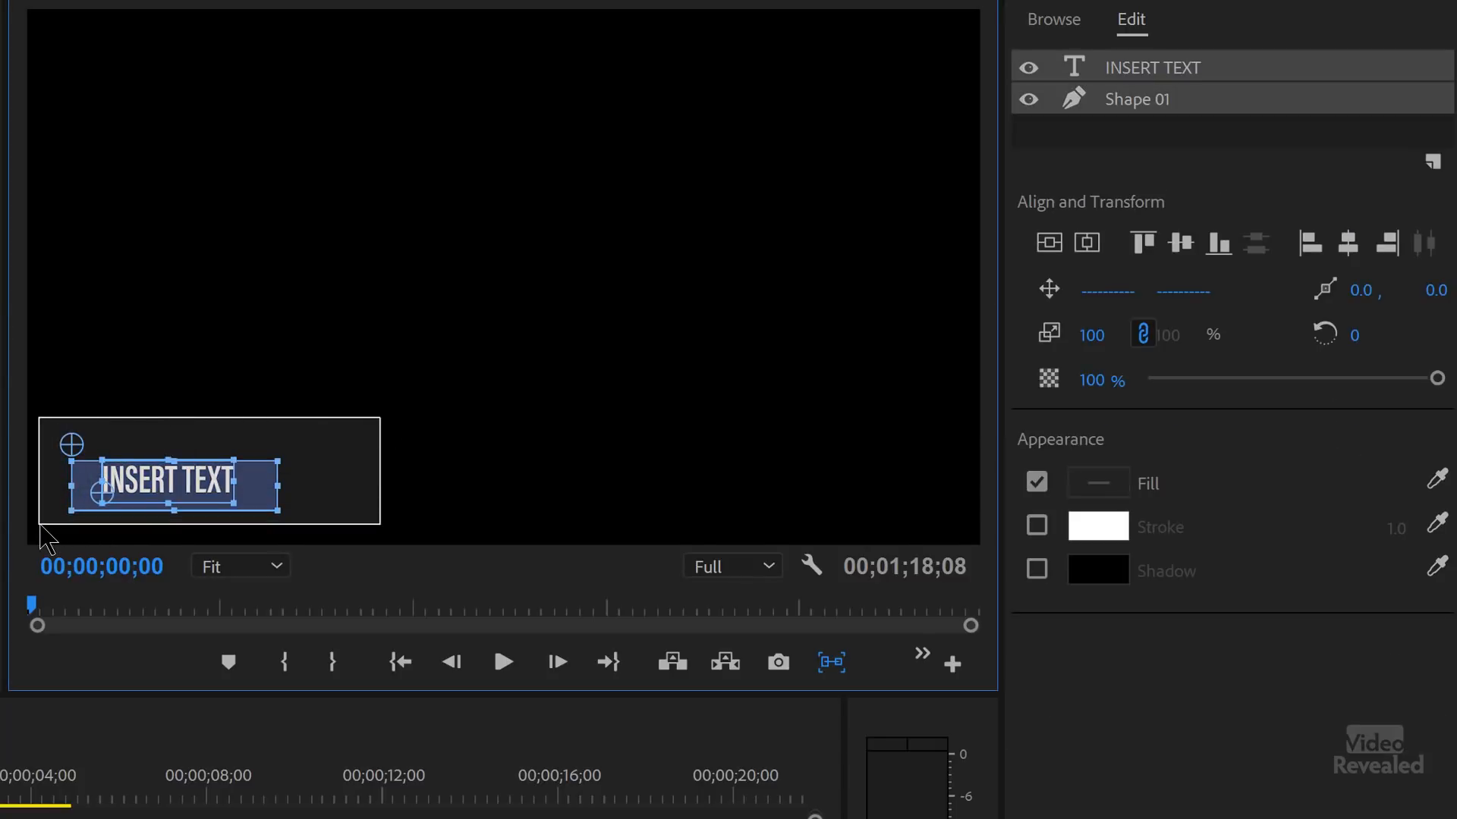
{"action": "left_click_drag", "start_coordinate": [41, 527], "coordinate": [41, 527]}
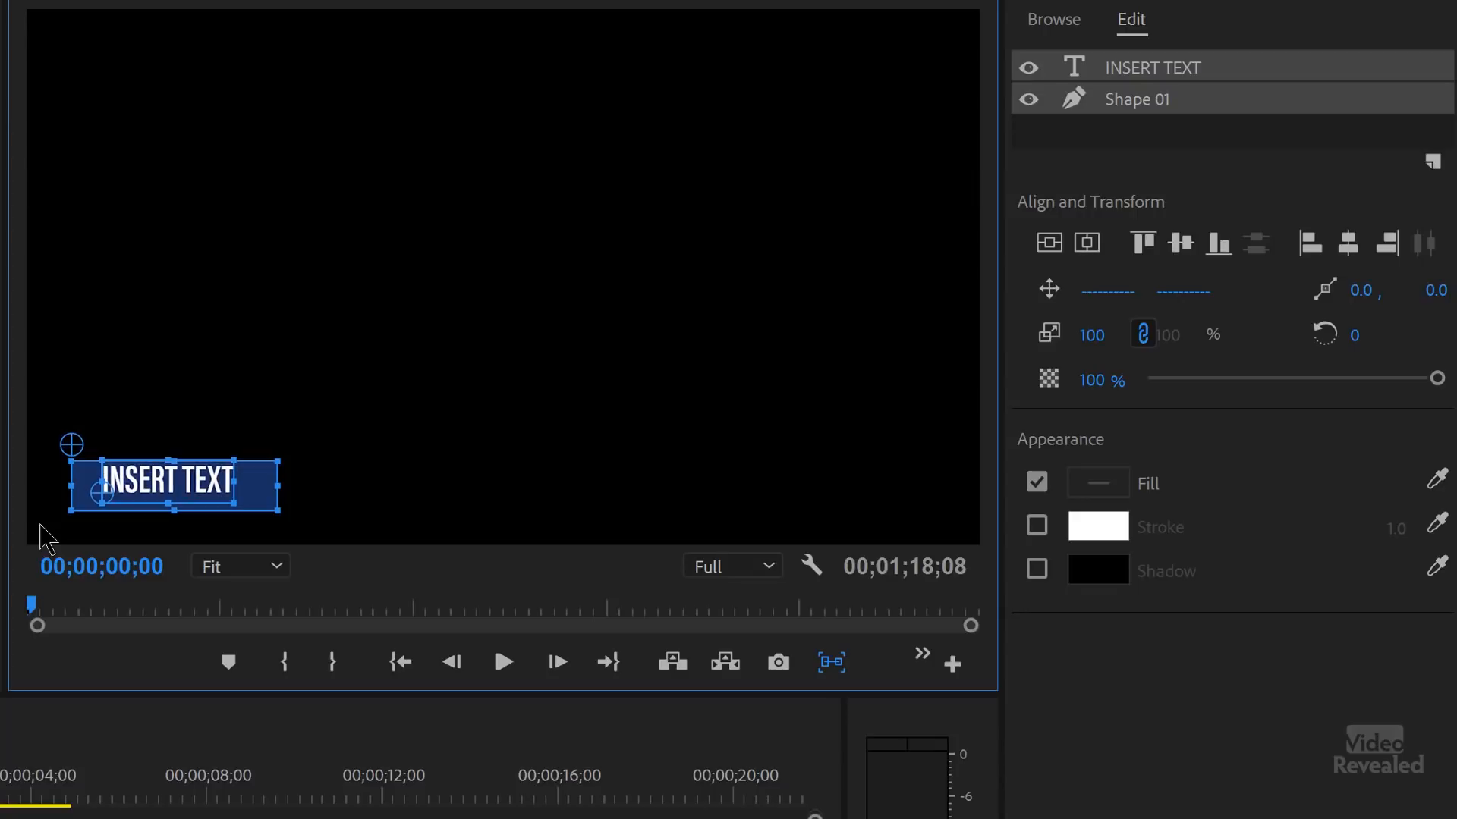
{"action": "left_click", "coordinate": [1181, 243]}
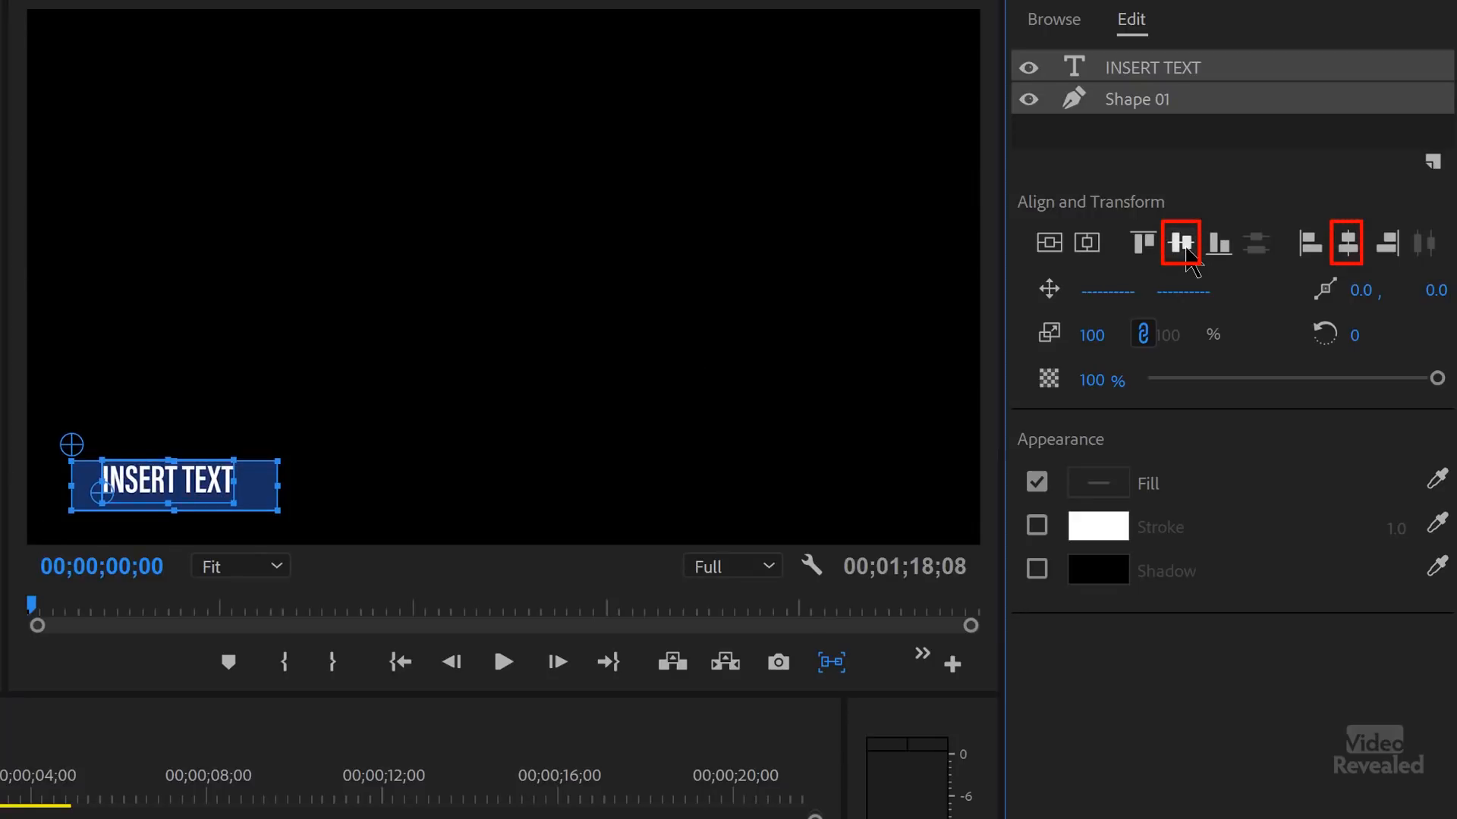
{"action": "left_click", "coordinate": [1348, 244]}
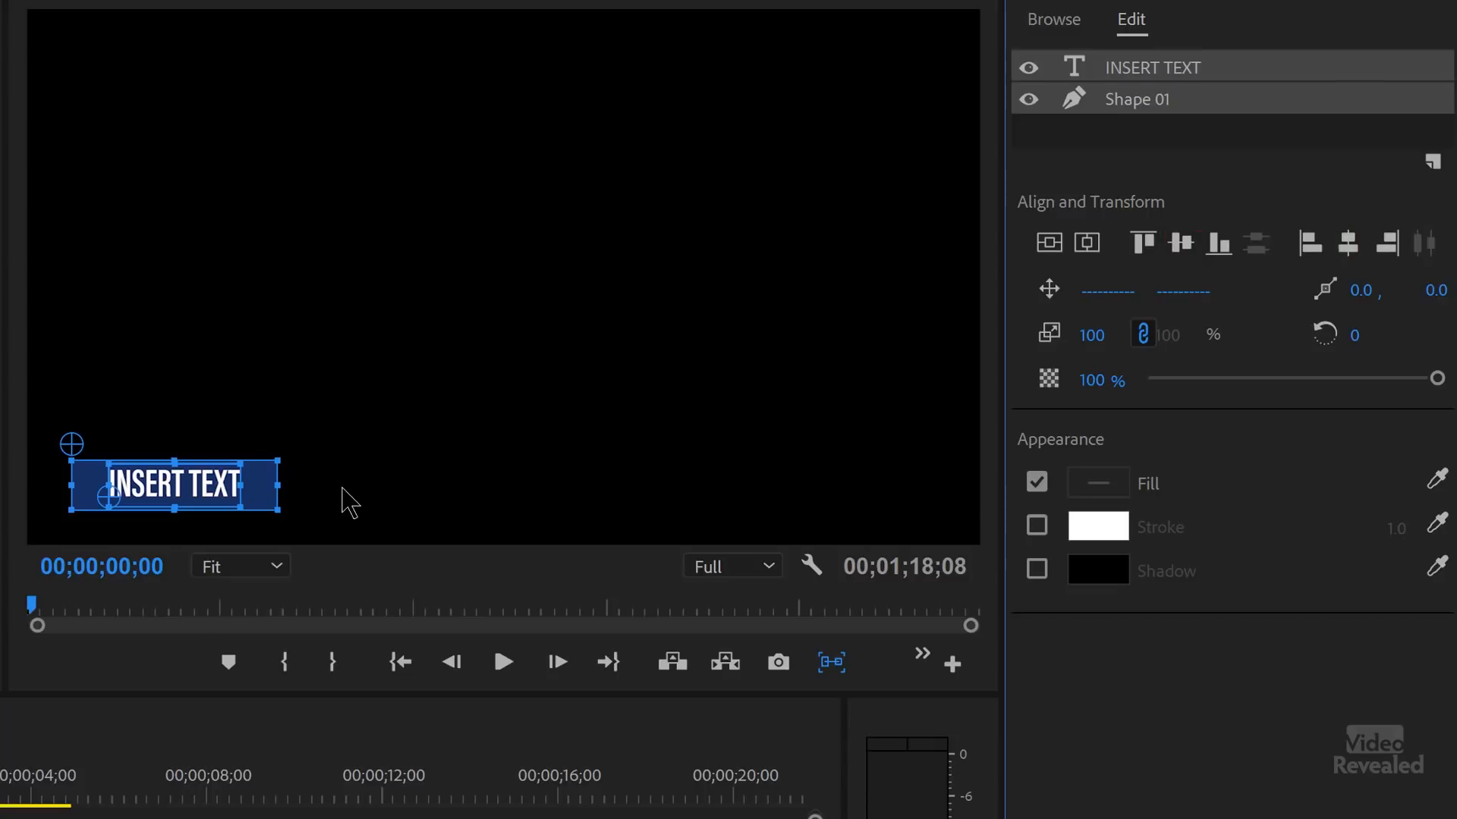
- Narrow the rectangle from its right edge and center the text within it again in both directions
{"action": "left_click", "coordinate": [349, 498]}
{"action": "left_click", "coordinate": [273, 503]}
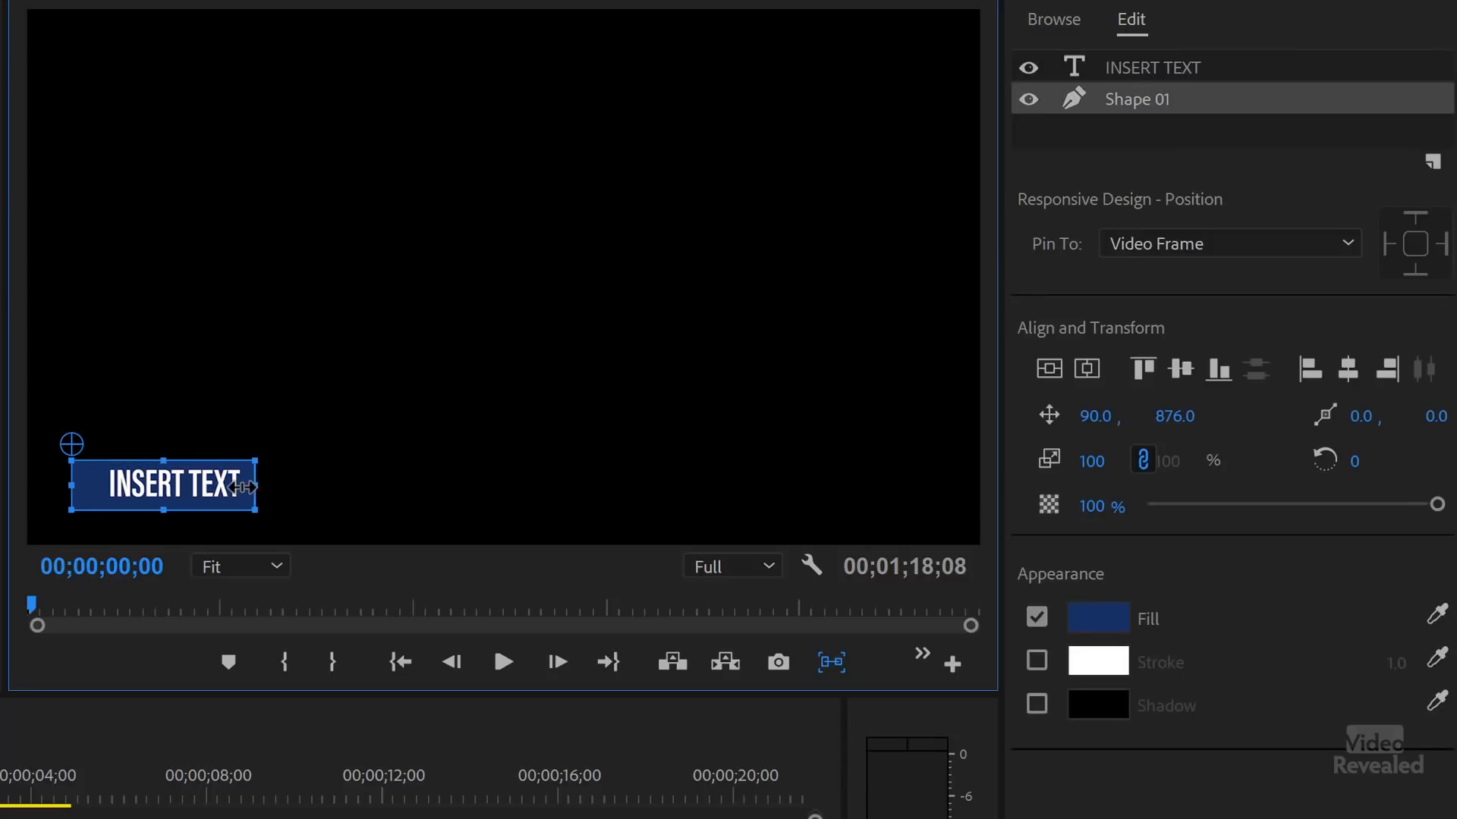
{"action": "left_click_drag", "start_coordinate": [312, 447], "coordinate": [182, 518]}
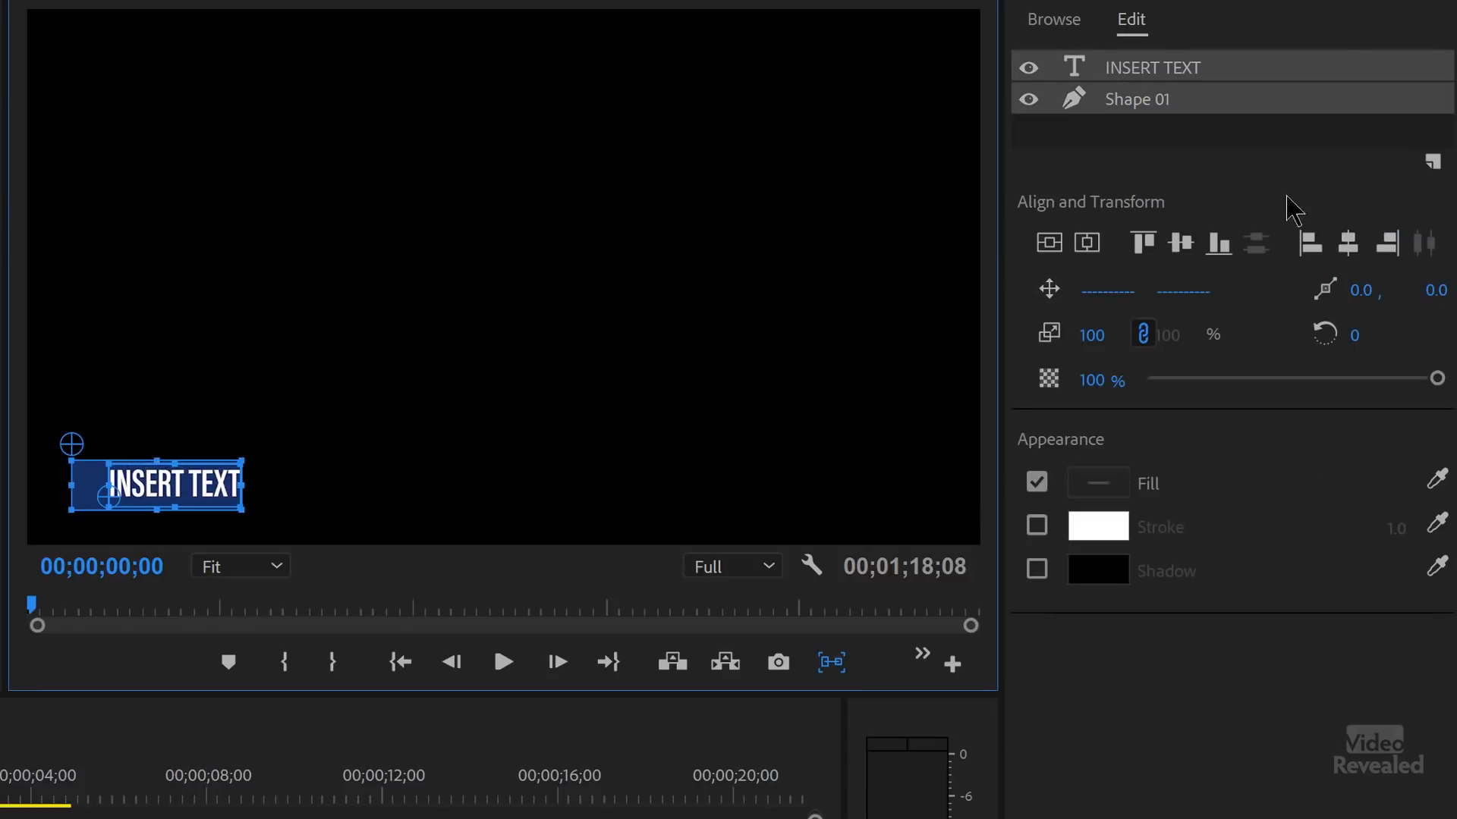
{"action": "left_click", "coordinate": [1181, 243]}
{"action": "left_click", "coordinate": [1348, 244]}
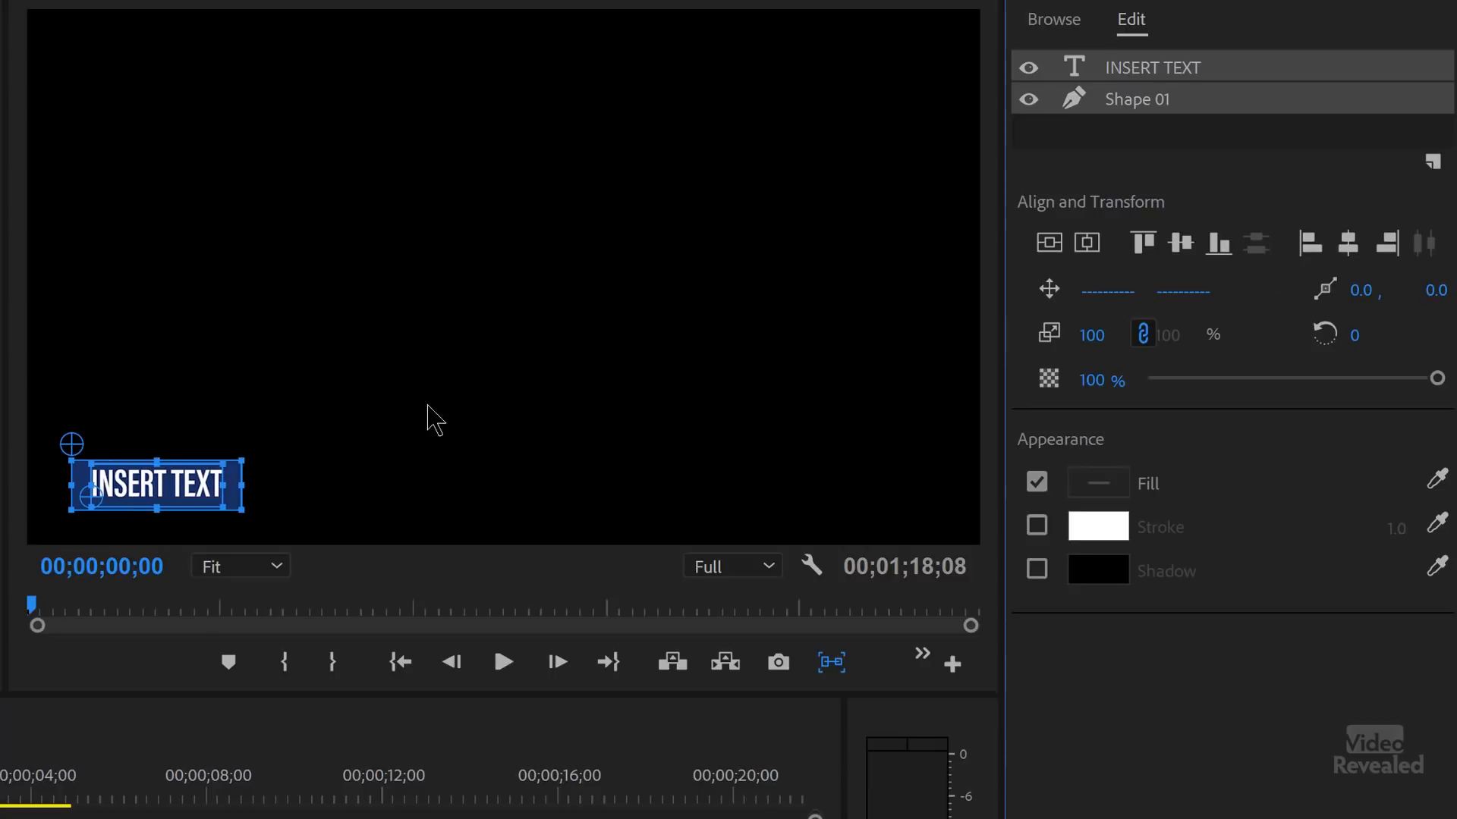
{"action": "left_click", "coordinate": [343, 399]}
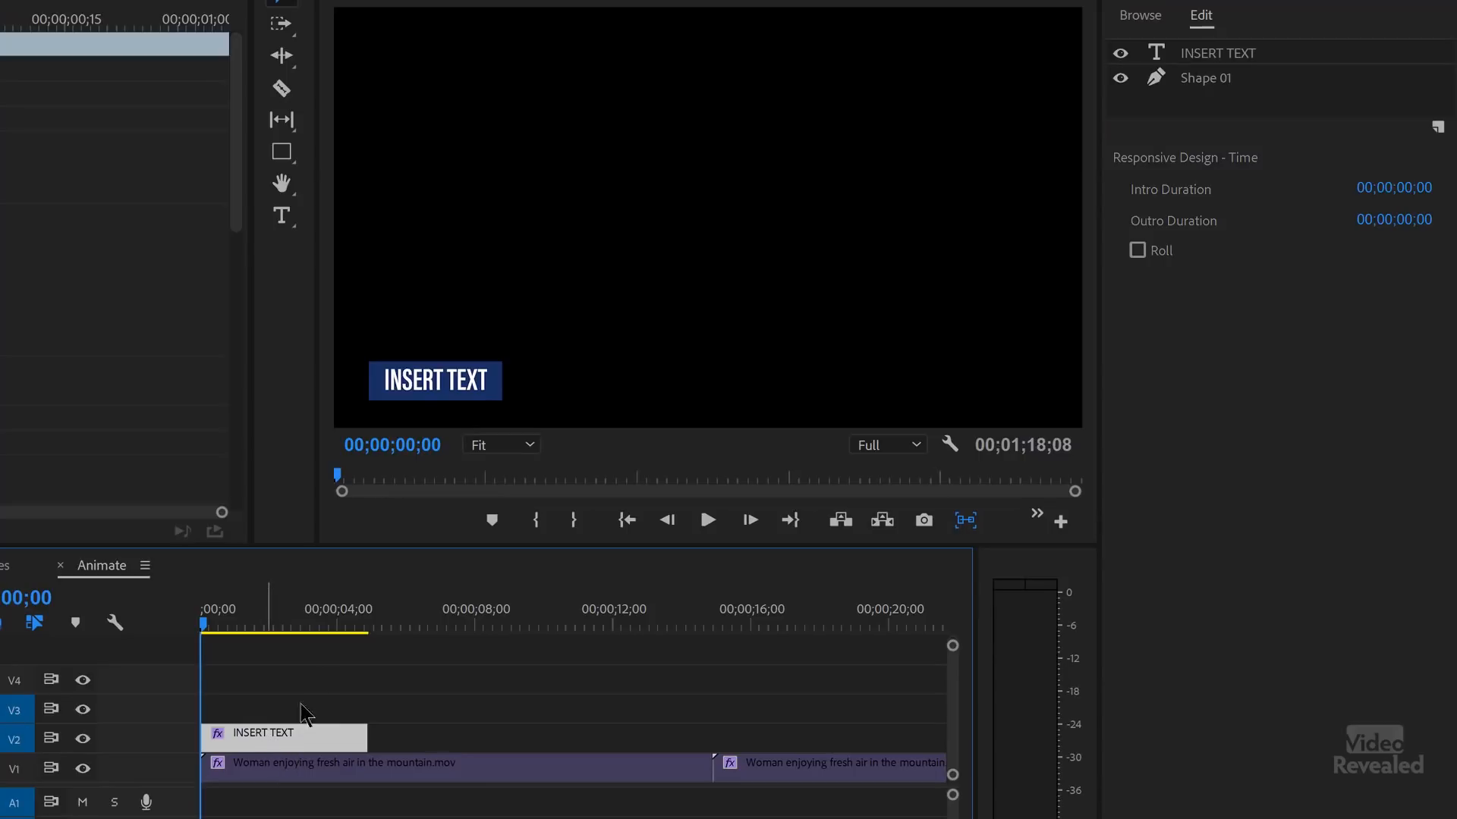
- Paste five copies of the INSERT TEXT clip back to back on V2, starting at the original clip's end
{"action": "key", "text": "Down"}
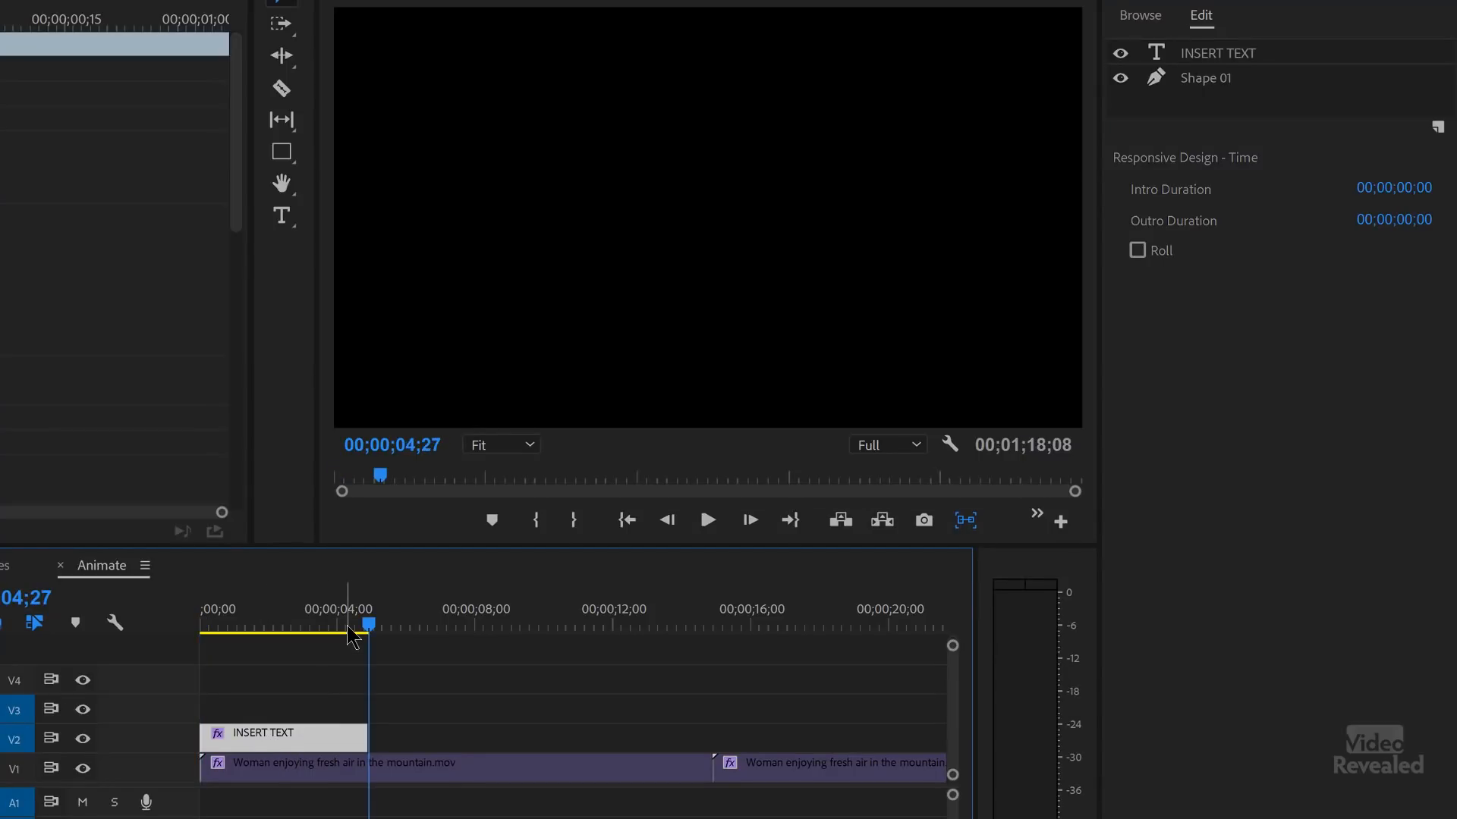
{"action": "key", "text": "ctrl+v"}
{"action": "key", "text": "ctrl+v"}
{"action": "key", "text": "ctrl+v"}
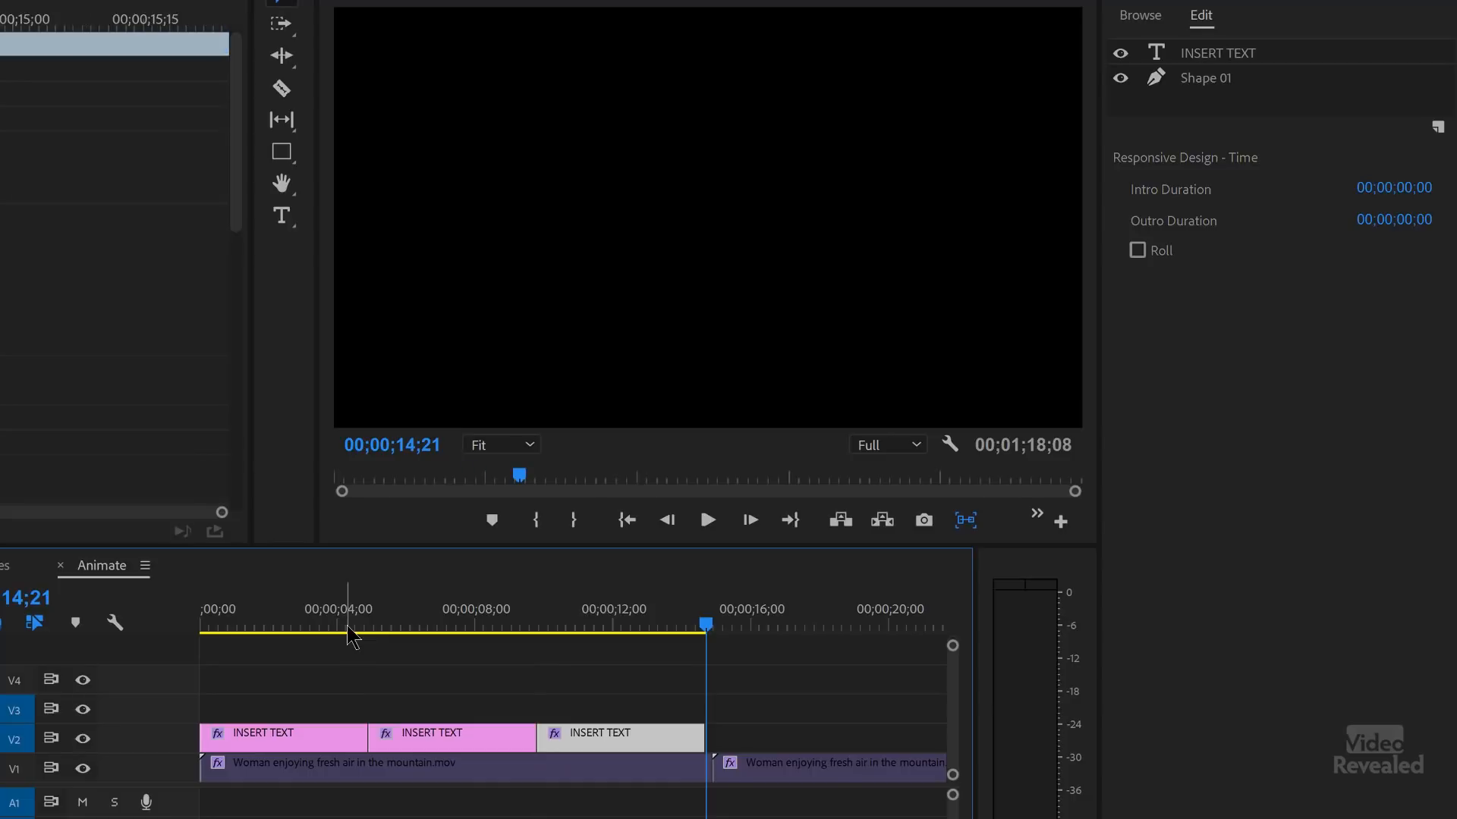
{"action": "key", "text": "ctrl+v"}
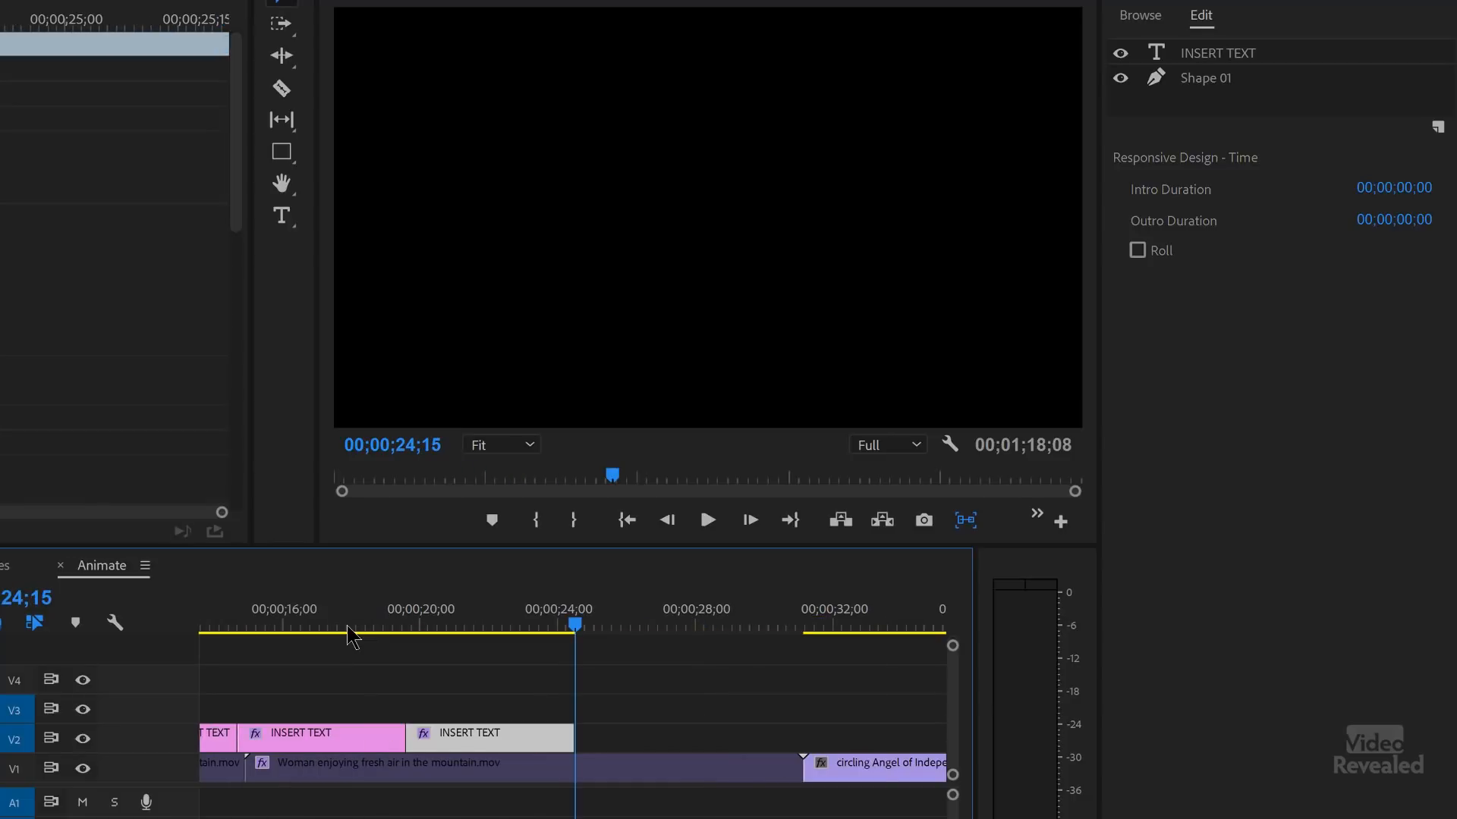
{"action": "key", "text": "ctrl+v"}
- Return to the start of the sequence, select the first INSERT TEXT clip and place the playhead at 00;00;01;15
{"action": "key", "text": "Up"}
{"action": "key", "text": "Up"}
{"action": "key", "text": "Up"}
{"action": "key", "text": "Up"}
{"action": "key", "text": "Up"}
{"action": "key", "text": "Up"}
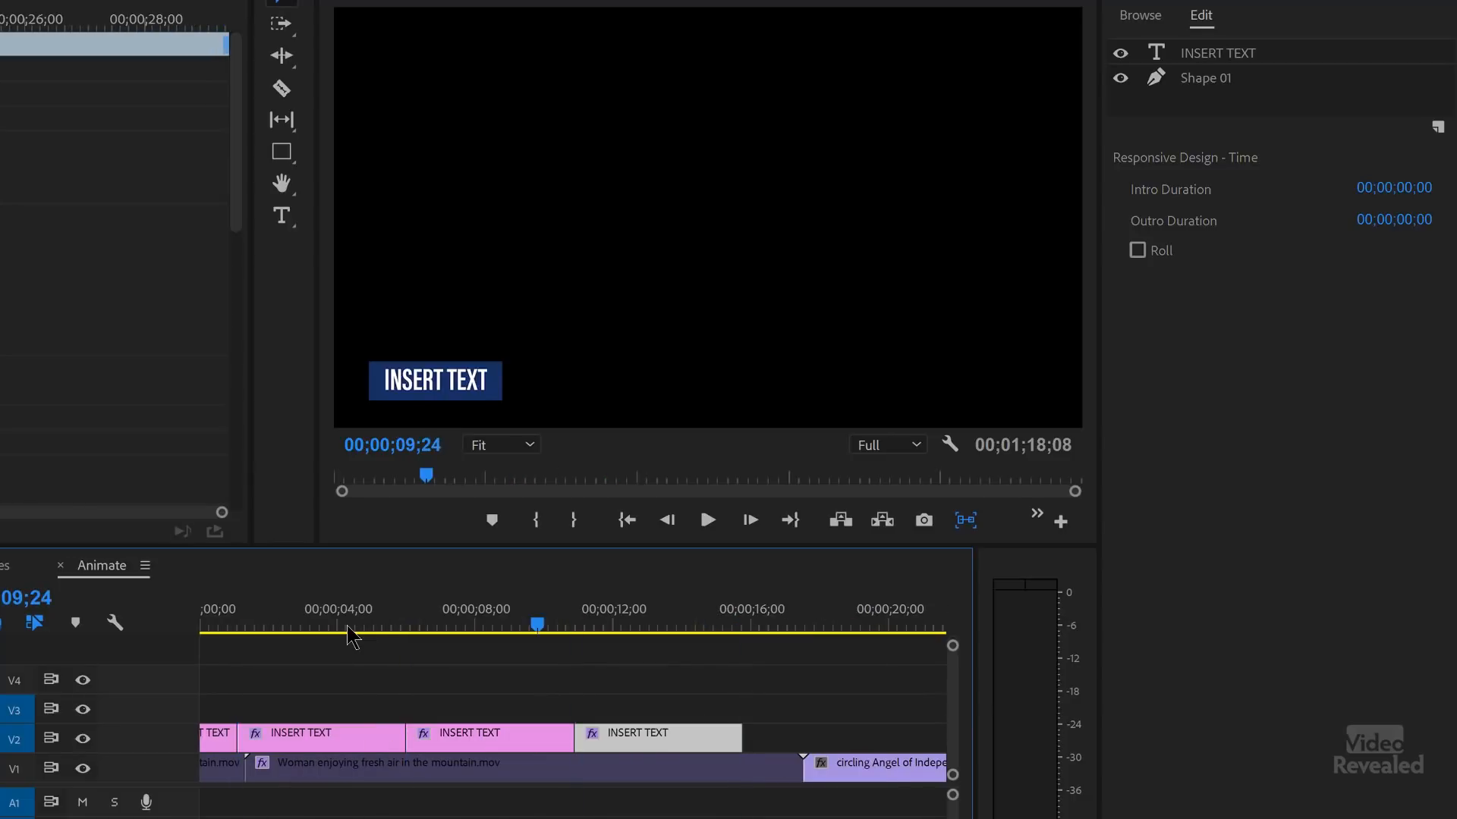
{"action": "left_click", "coordinate": [239, 735]}
{"action": "left_click", "coordinate": [255, 616]}
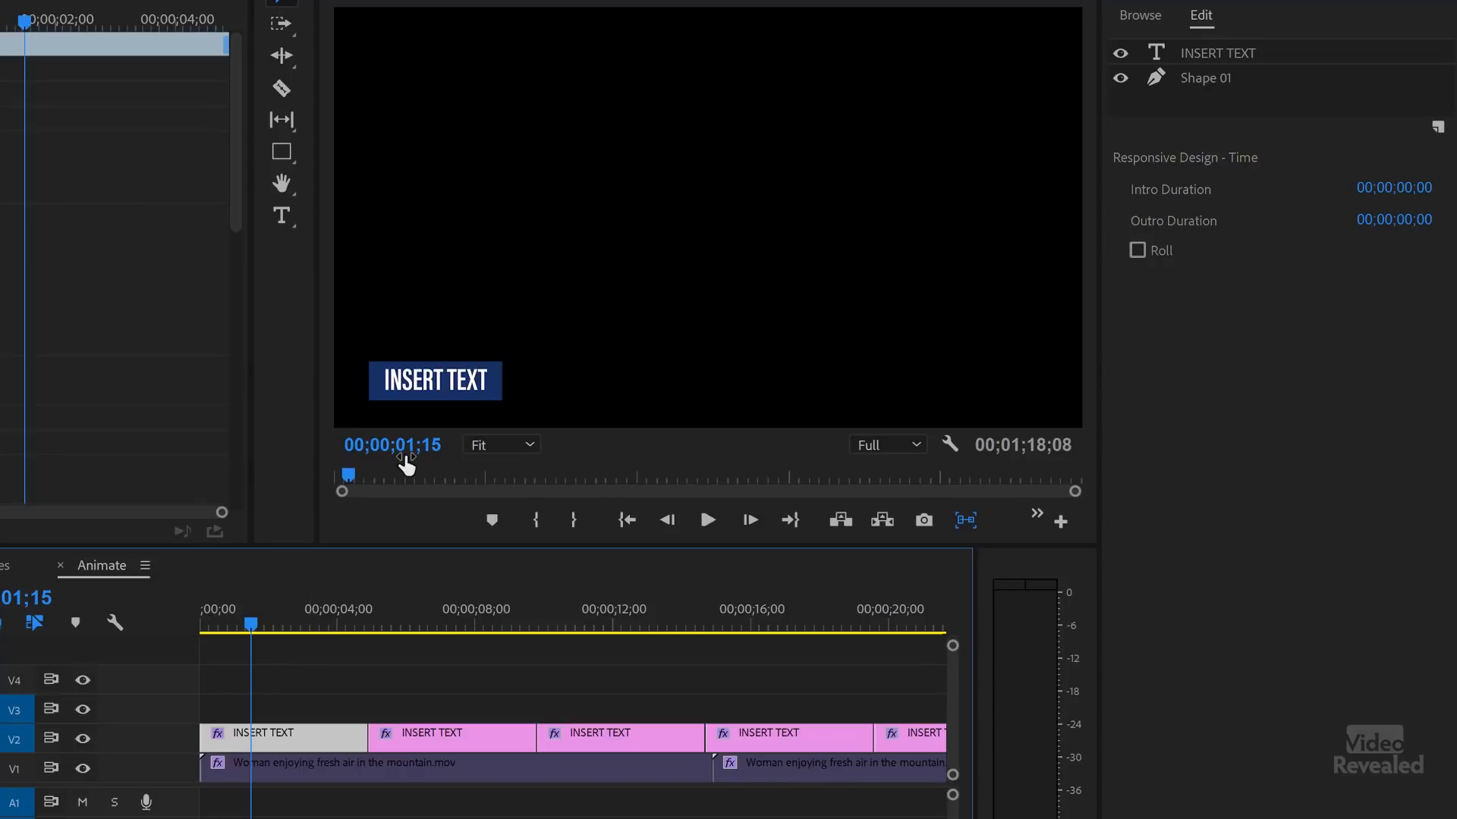
- Magnify the program view to 400% and bring the title in the lower-left of the frame into view
{"action": "left_click", "coordinate": [530, 448]}
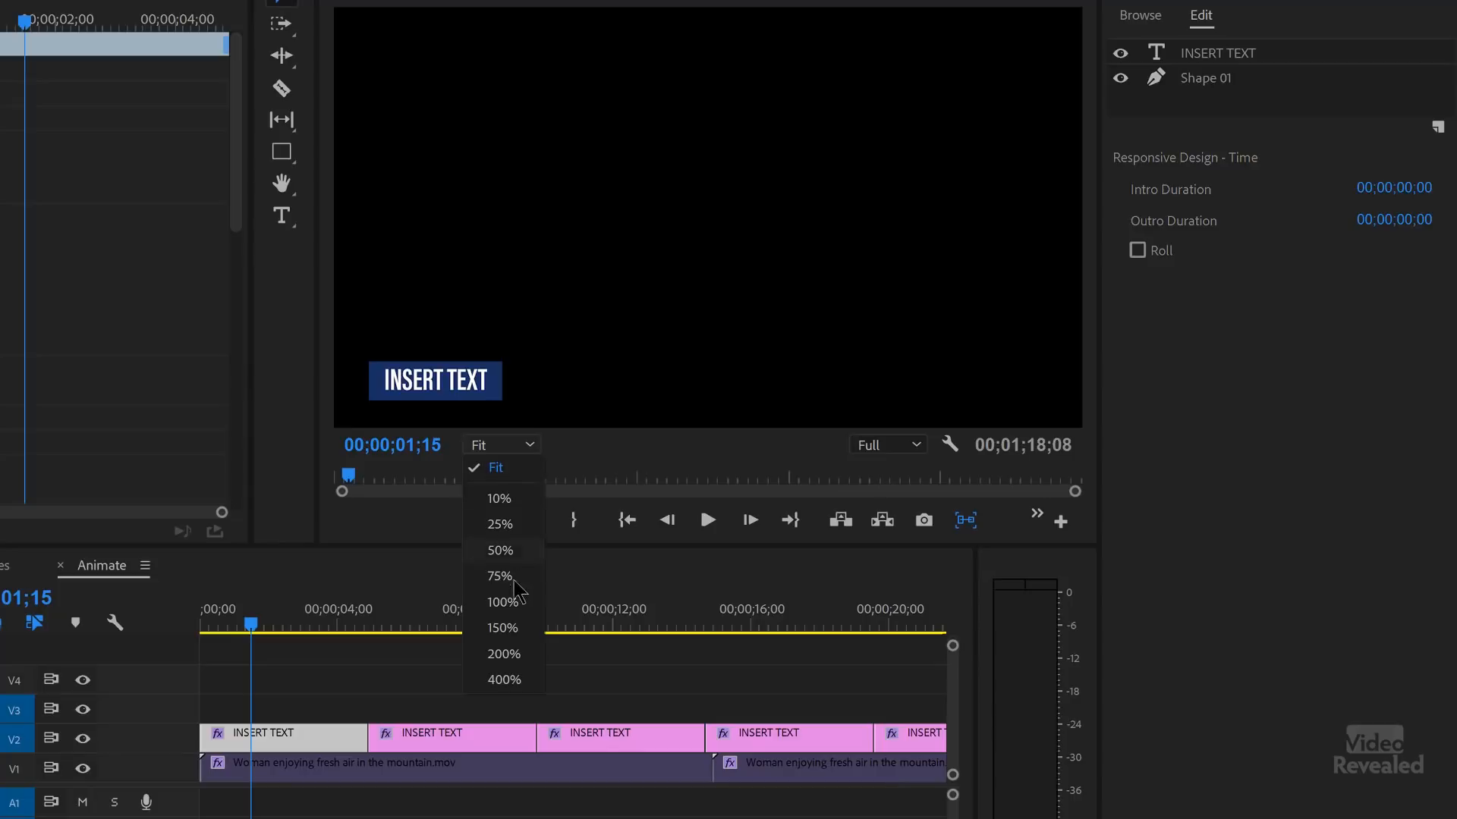
{"action": "left_click", "coordinate": [504, 680]}
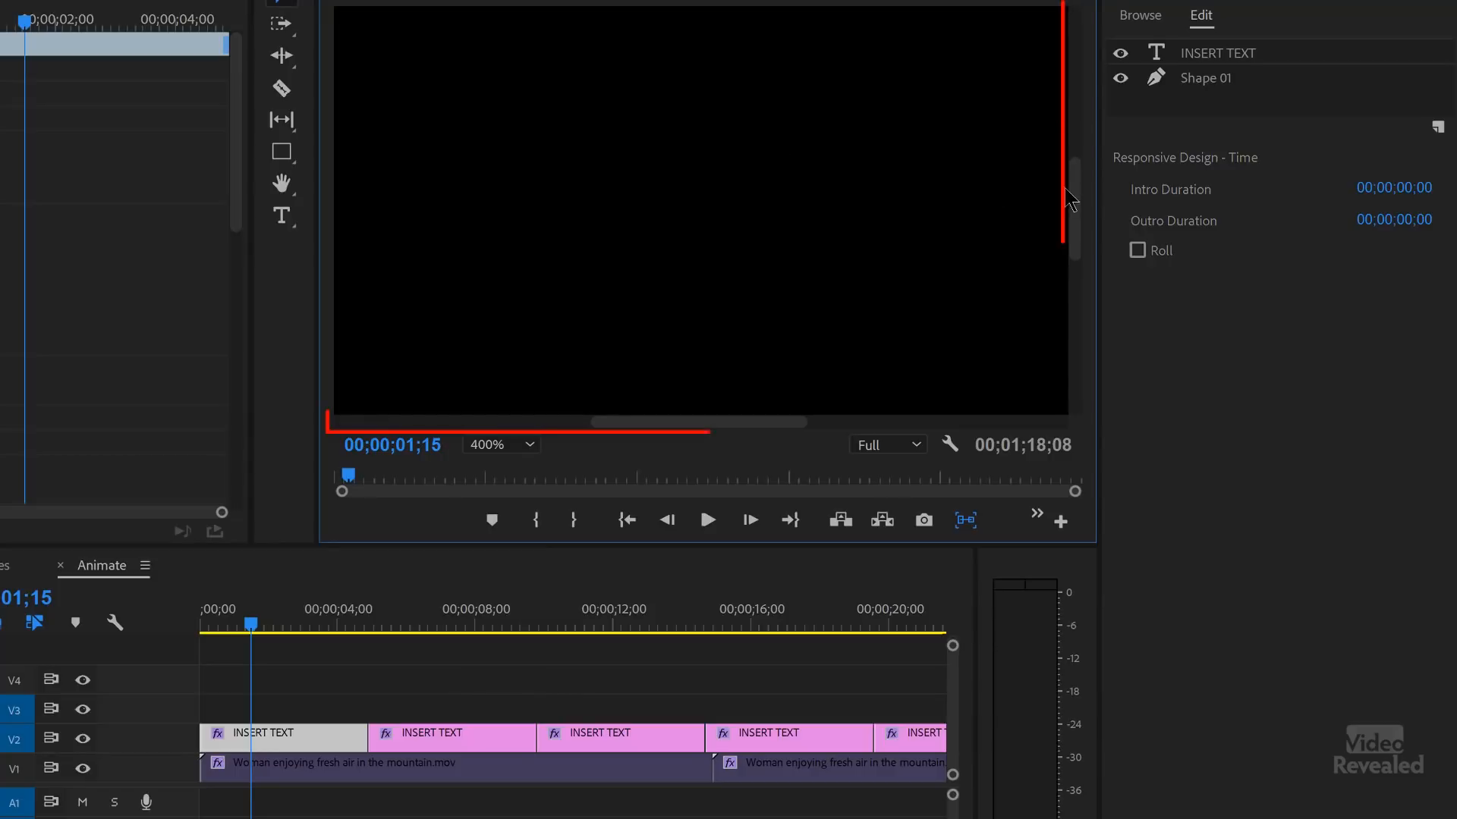
{"action": "left_click_drag", "start_coordinate": [1075, 212], "coordinate": [1076, 290]}
{"action": "left_click", "coordinate": [814, 421]}
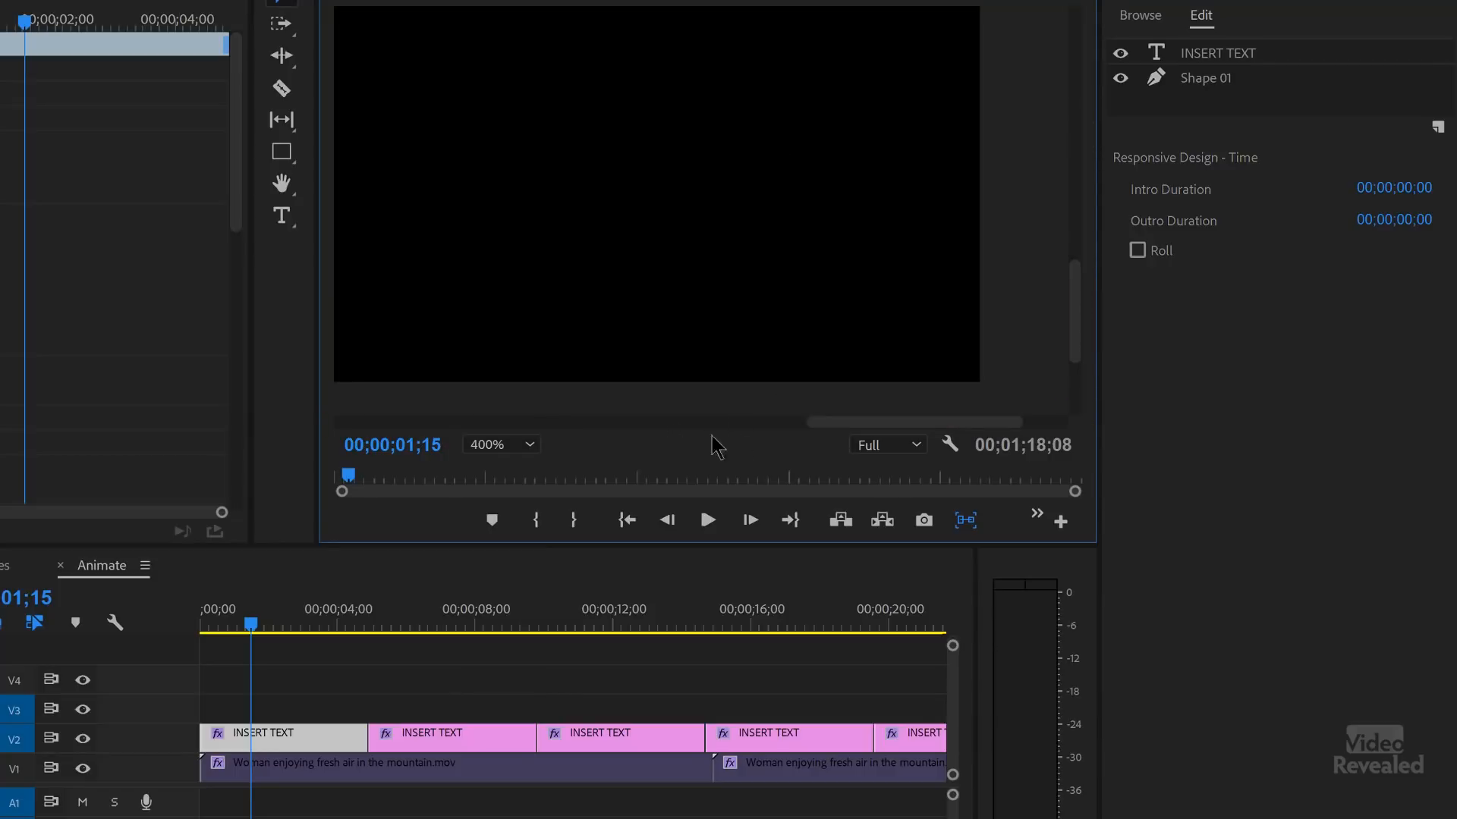
{"action": "left_click_drag", "start_coordinate": [850, 421], "coordinate": [420, 418]}
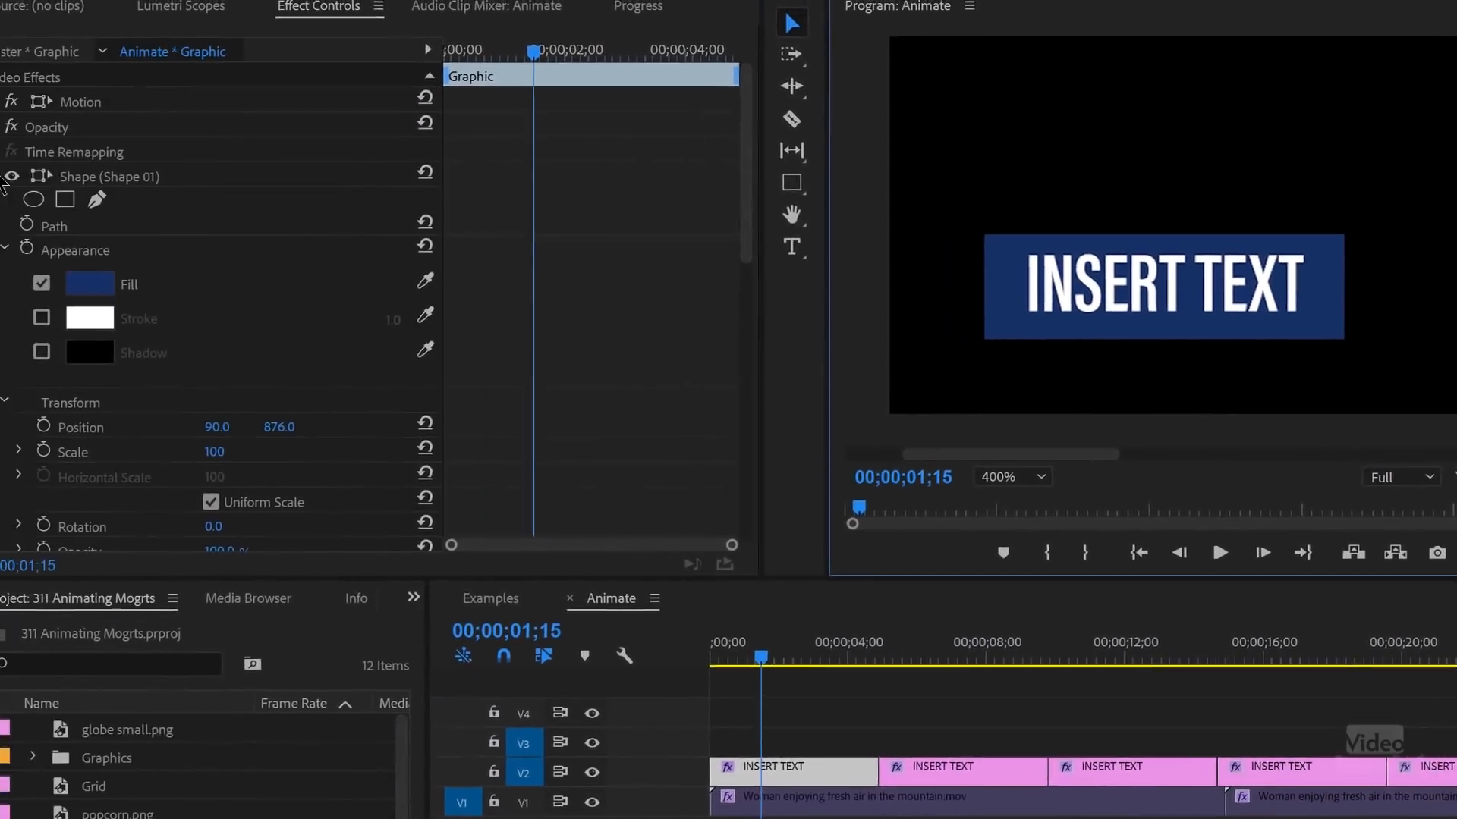
- Collapse the Shape 01 and INSERT TEXT properties in the first clip's Effect Controls
{"action": "left_click", "coordinate": [16, 180]}
{"action": "left_click", "coordinate": [16, 179]}
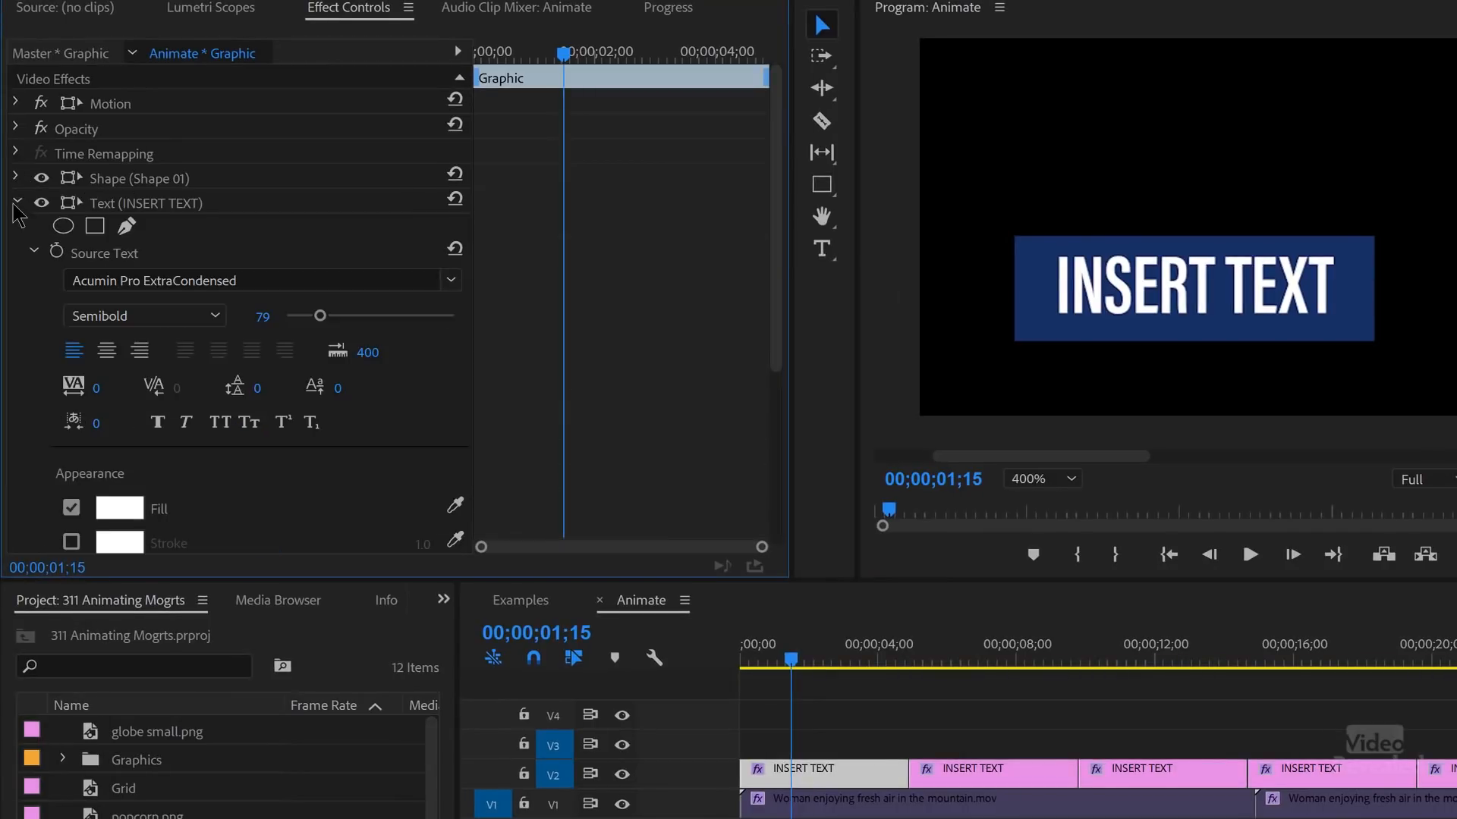
{"action": "left_click", "coordinate": [16, 203]}
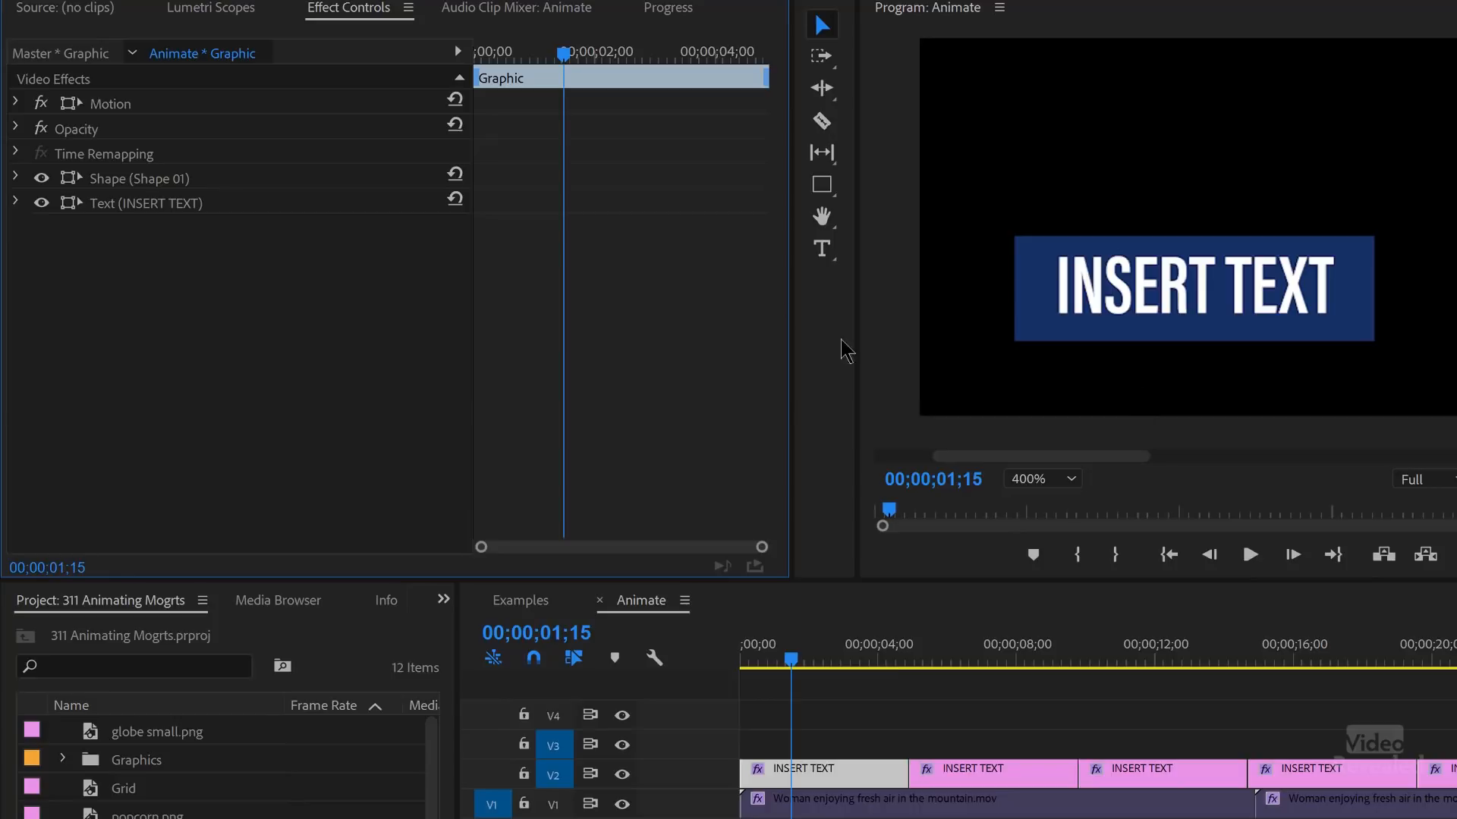
- Play the first INSERT TEXT clip from the start of the sequence
{"action": "left_click_drag", "start_coordinate": [791, 659], "coordinate": [733, 665]}
{"action": "key", "text": "space"}
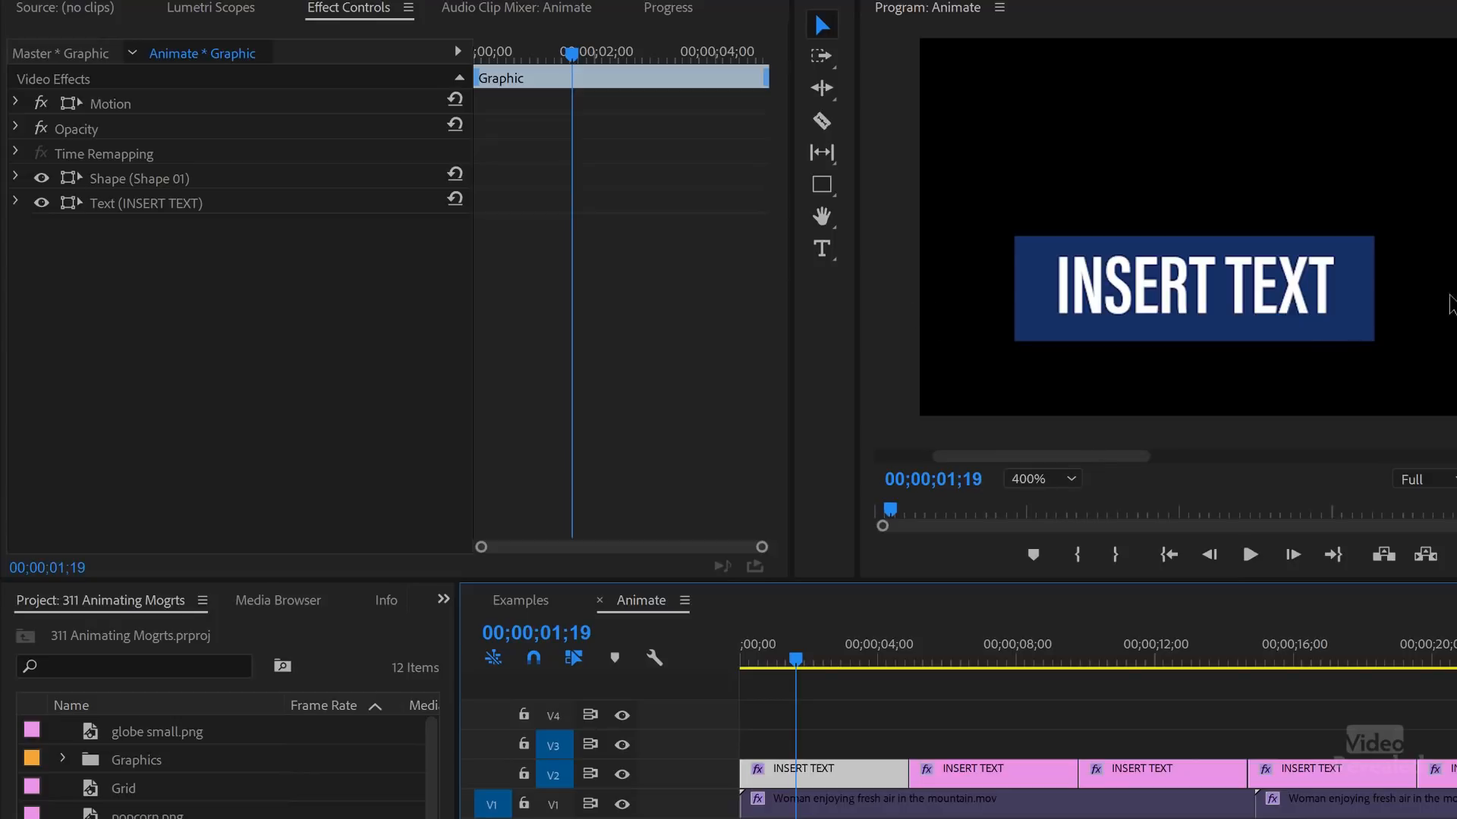
- Place the playhead at 00;00;00;29 and expand the INSERT TEXT layer's properties with Source Text collapsed, so its Transform values are accessible
{"action": "left_click", "coordinate": [1261, 311]}
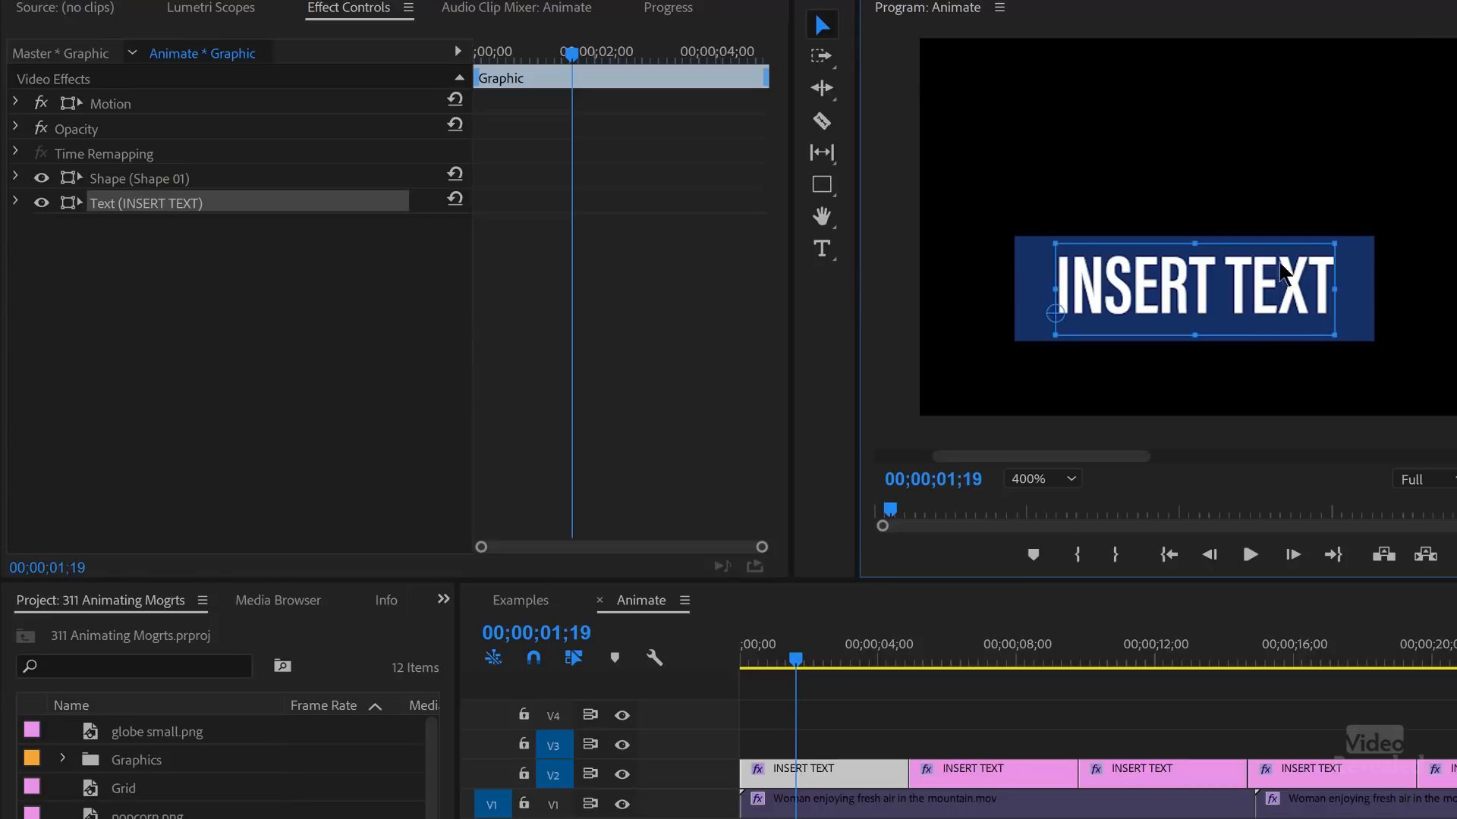
{"action": "mouse_move", "coordinate": [510, 60]}
{"action": "left_mouse_down"}
{"action": "mouse_move", "coordinate": [460, 59]}
{"action": "mouse_move", "coordinate": [532, 69]}
{"action": "left_mouse_up"}
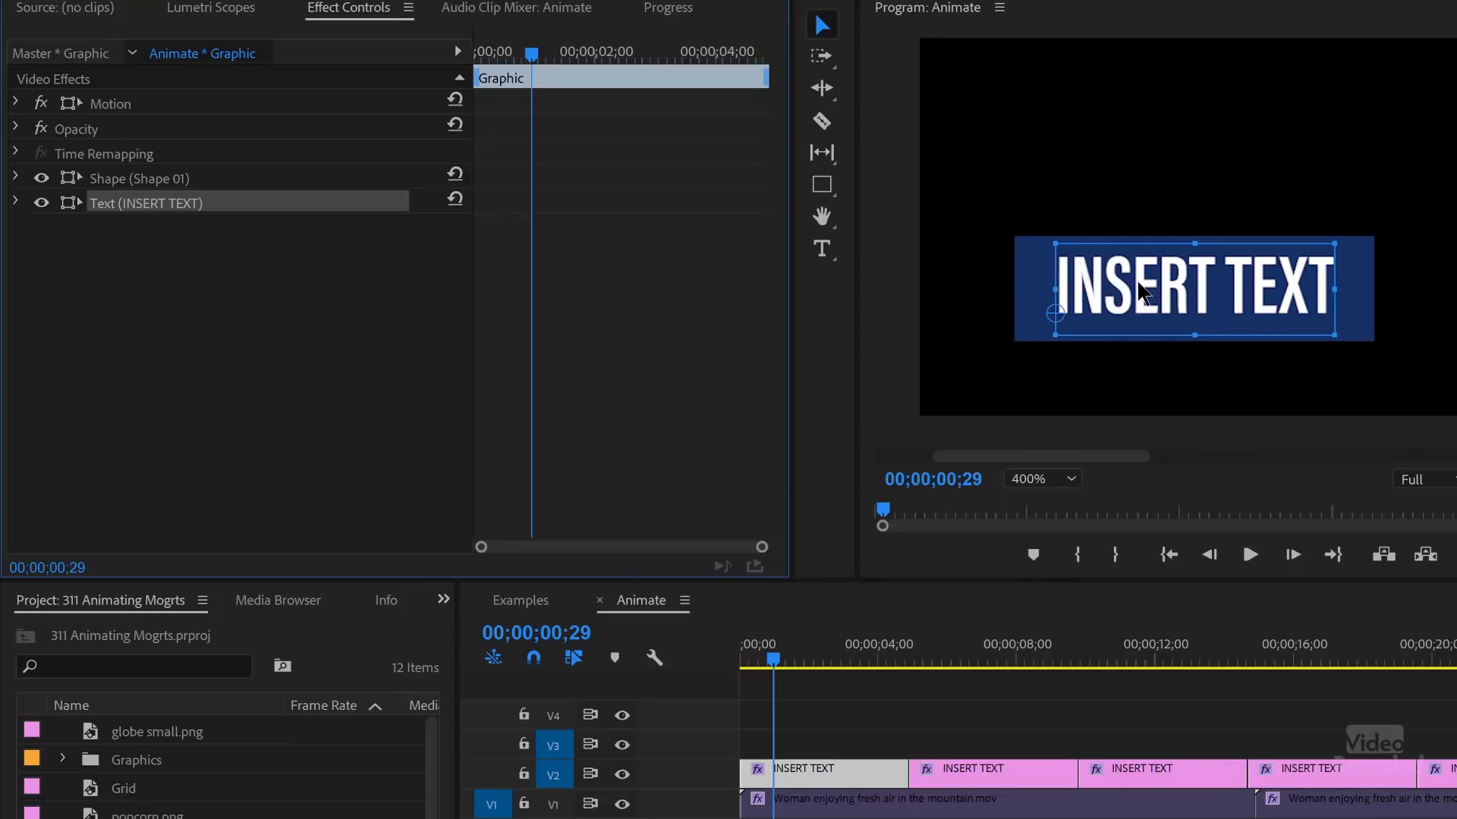
{"action": "left_click", "coordinate": [16, 202]}
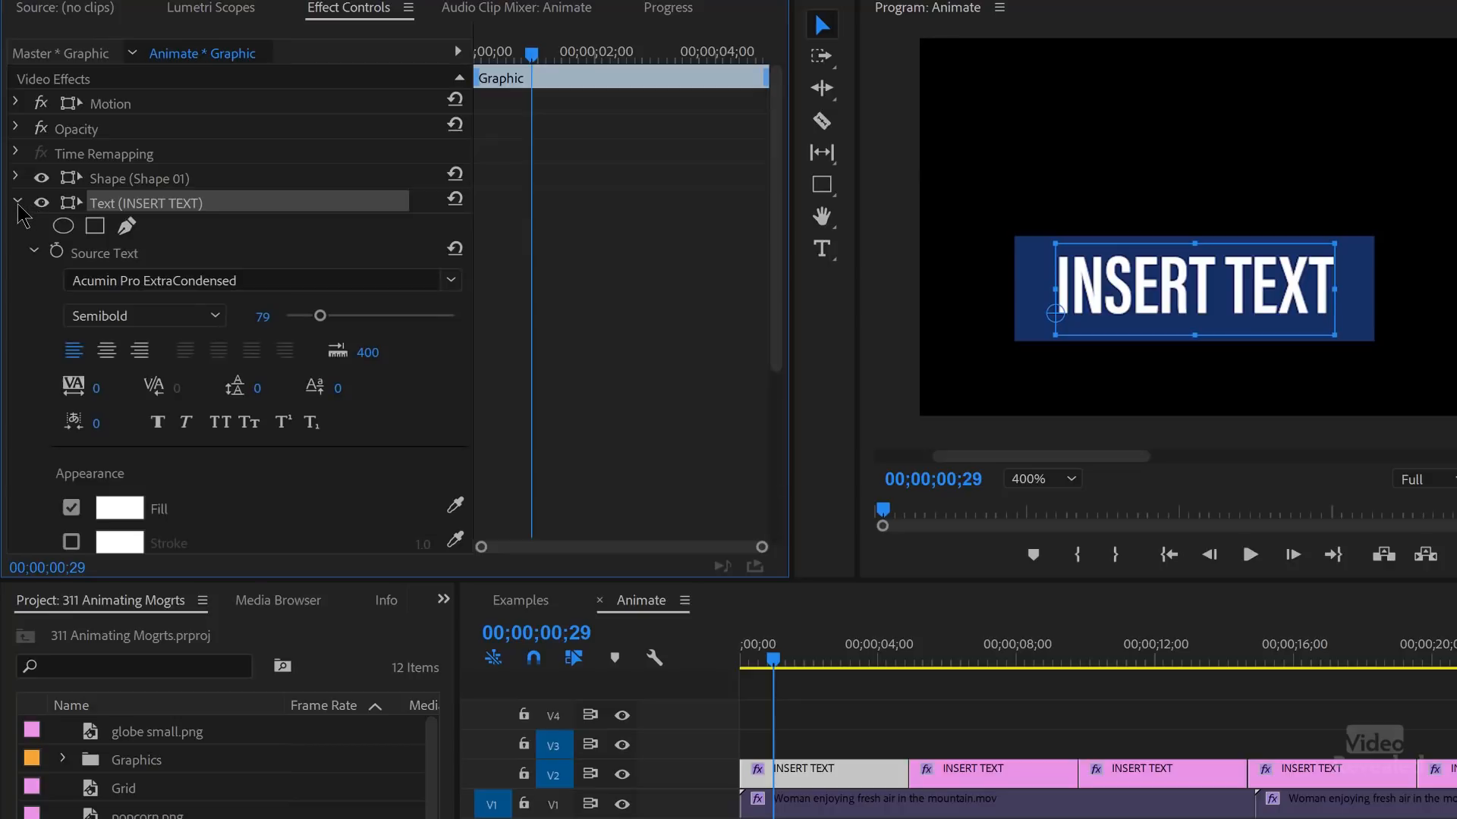
{"action": "left_click", "coordinate": [34, 252]}
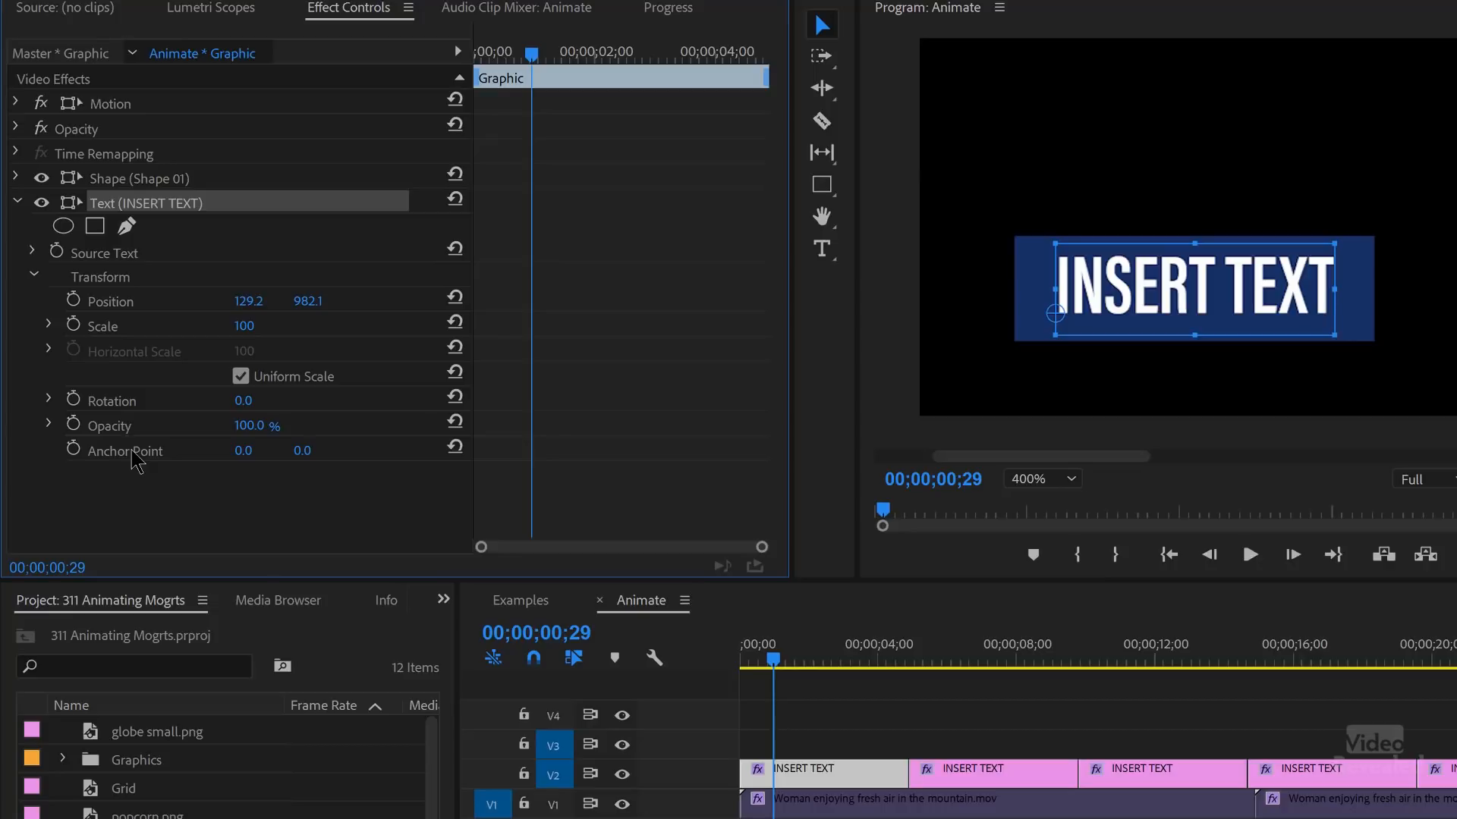
- Inspect the whole clip's Motion properties, and check which objects the Shape 01 and INSERT TEXT layers control
{"action": "left_click", "coordinate": [17, 104]}
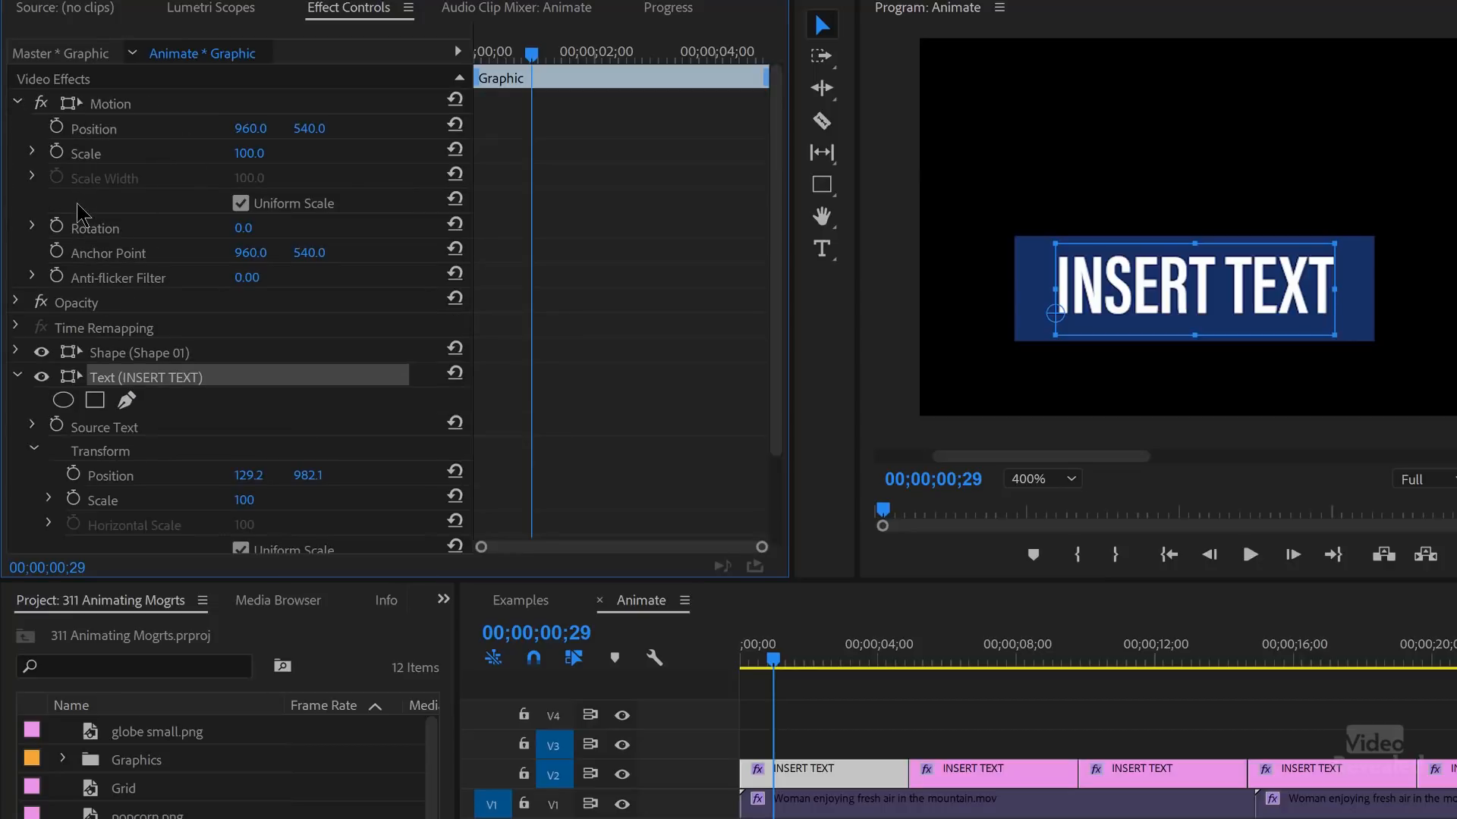
{"action": "left_click", "coordinate": [16, 103]}
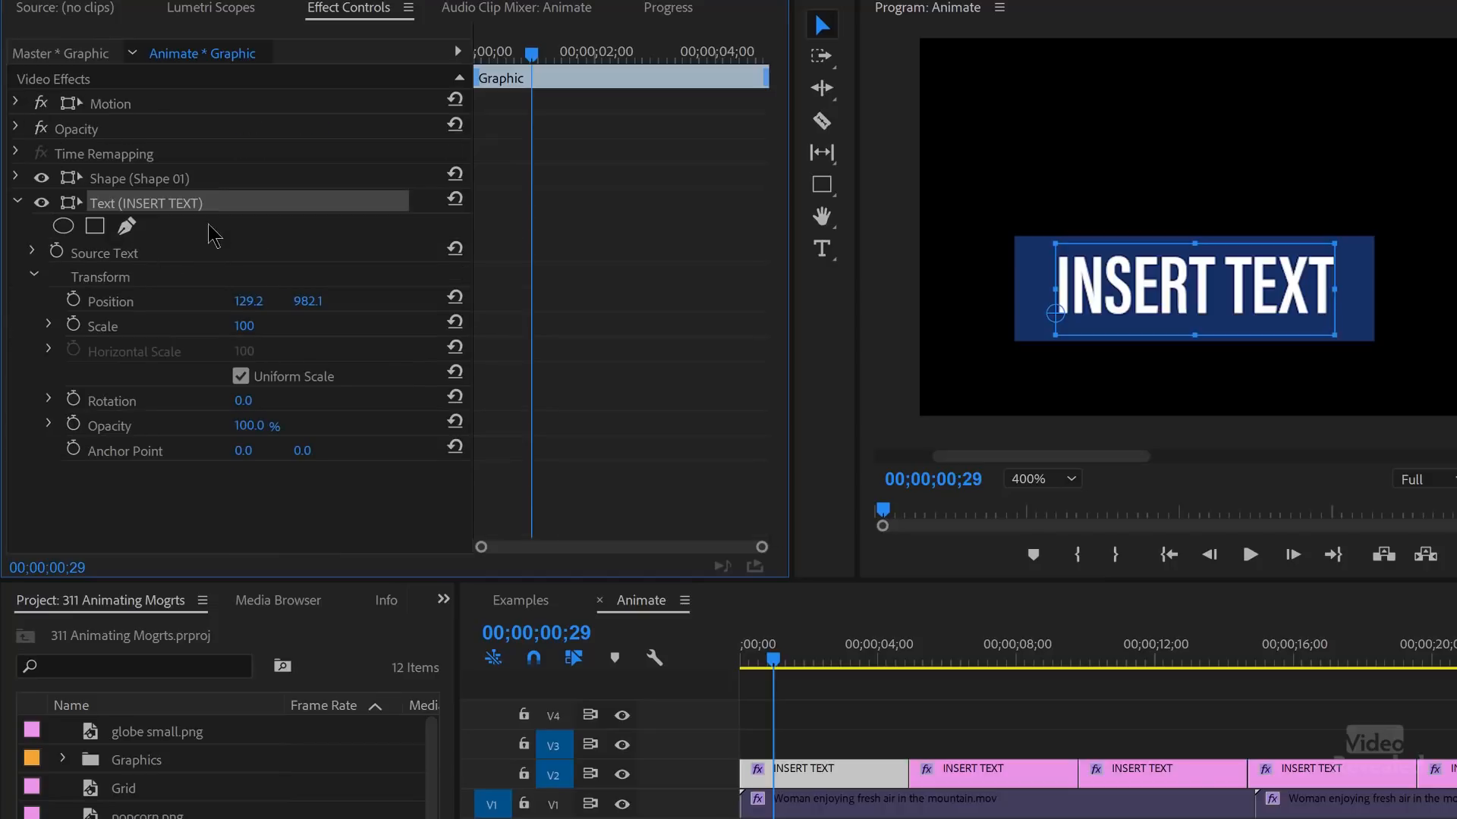
{"action": "left_click", "coordinate": [149, 181]}
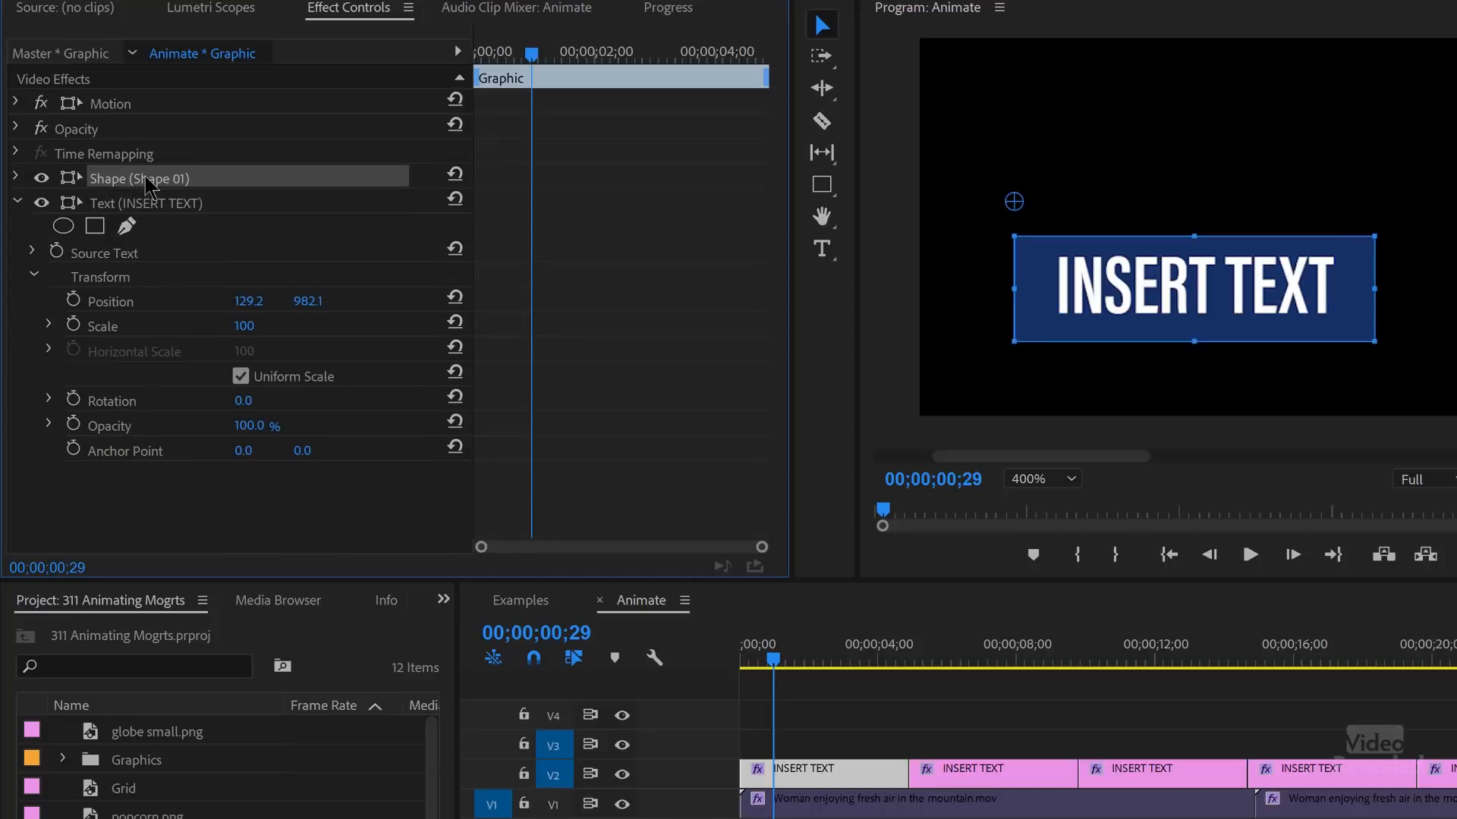
{"action": "left_click", "coordinate": [147, 206]}
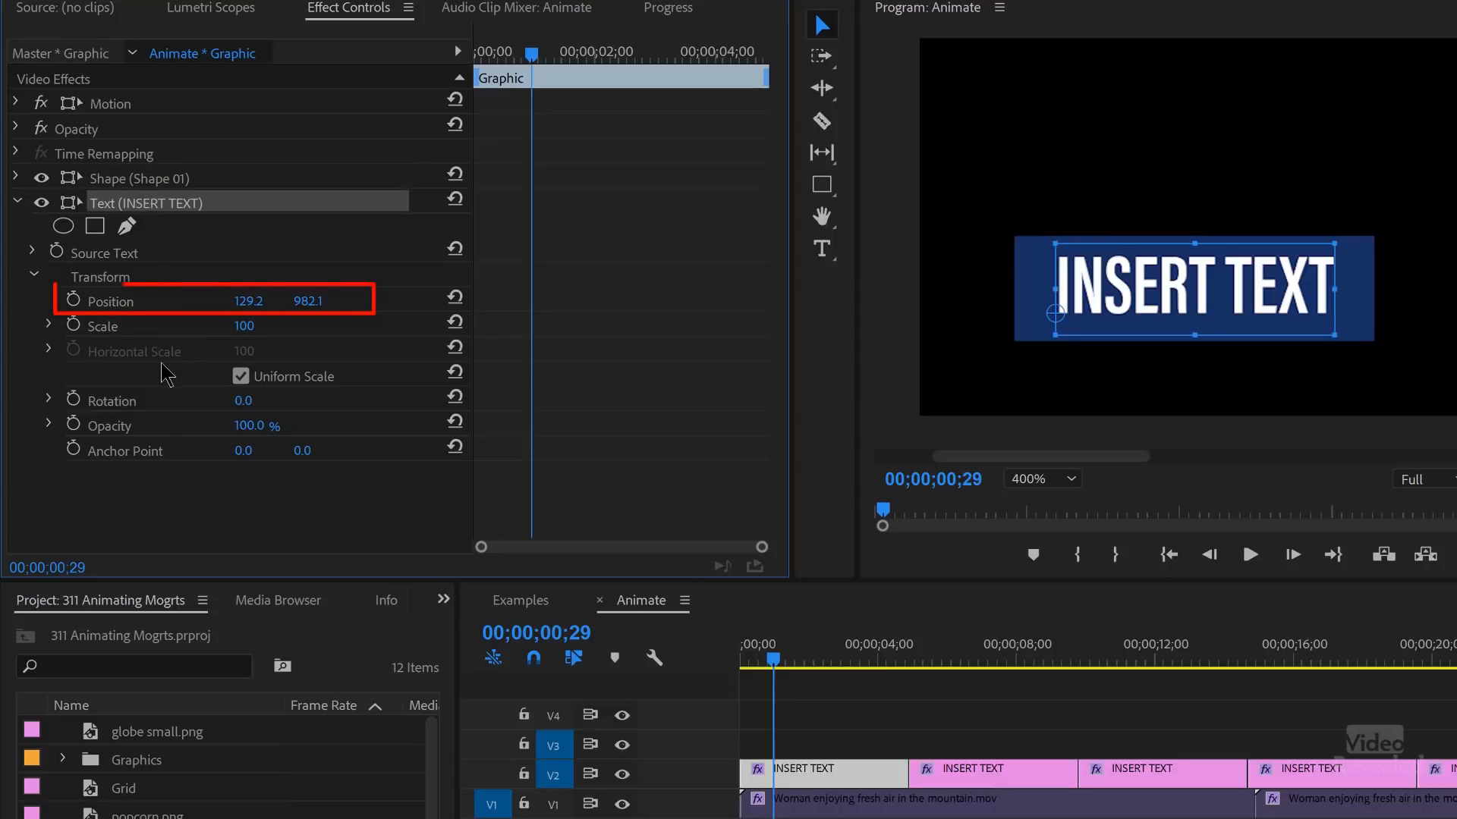
- Keyframe the text layer's current Position at 00;00;00;29, and set its horizontal Position to -278.8 at 00;00;00;00
{"action": "left_click", "coordinate": [74, 300]}
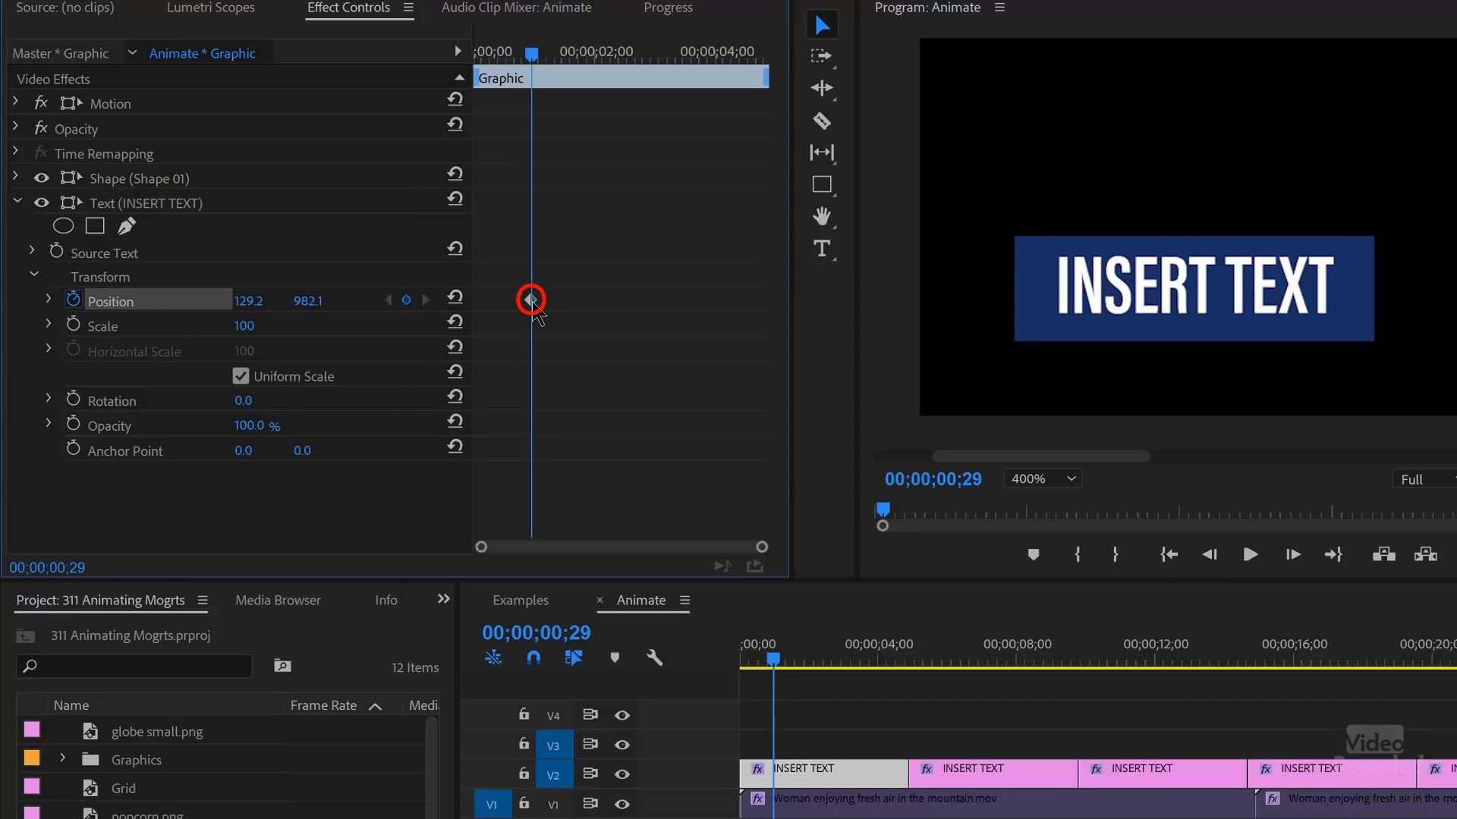
{"action": "left_click_drag", "start_coordinate": [531, 53], "coordinate": [444, 76]}
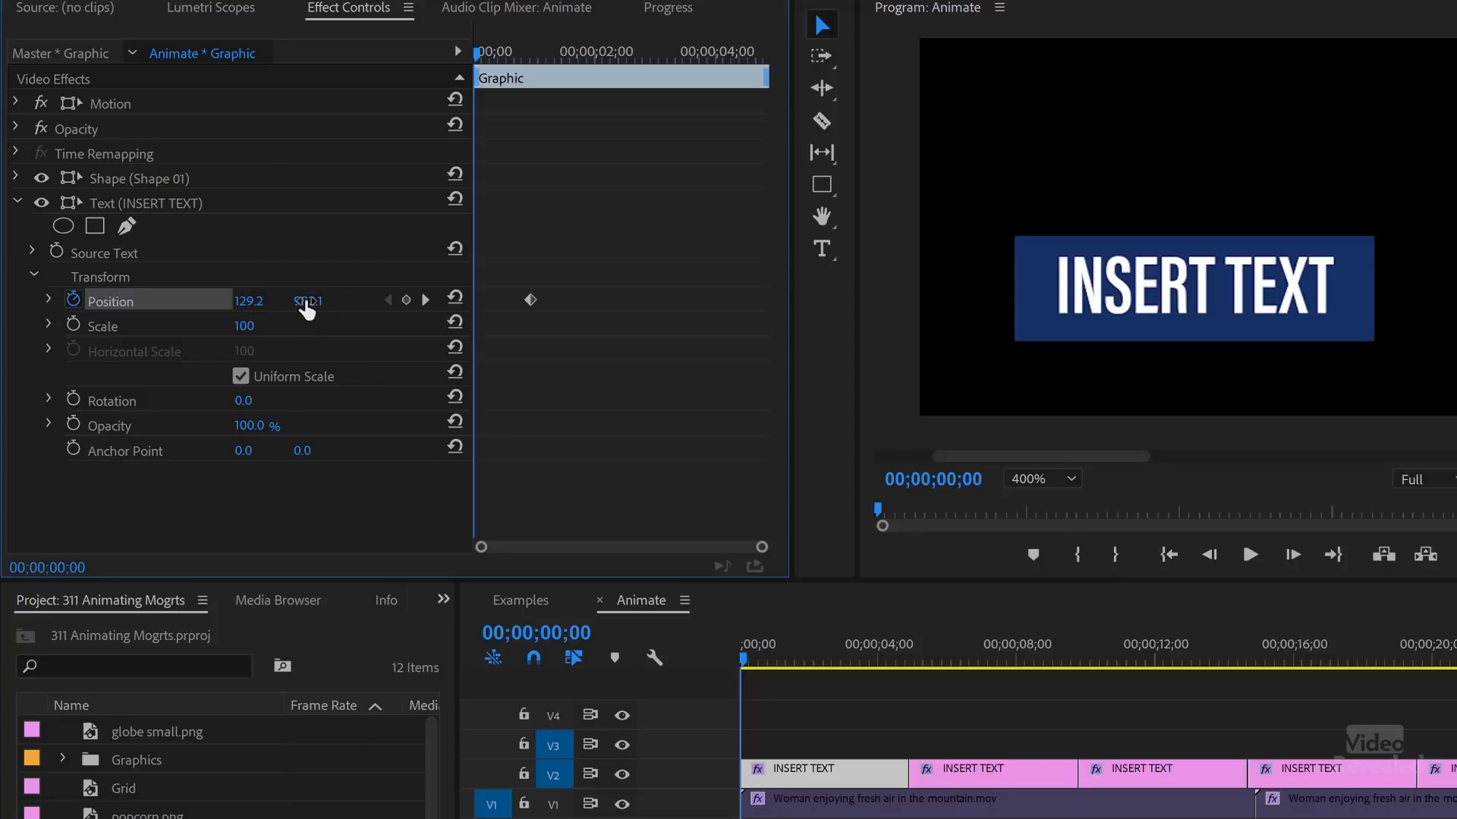
{"action": "left_click_drag", "start_coordinate": [248, 301], "coordinate": [8, 301]}
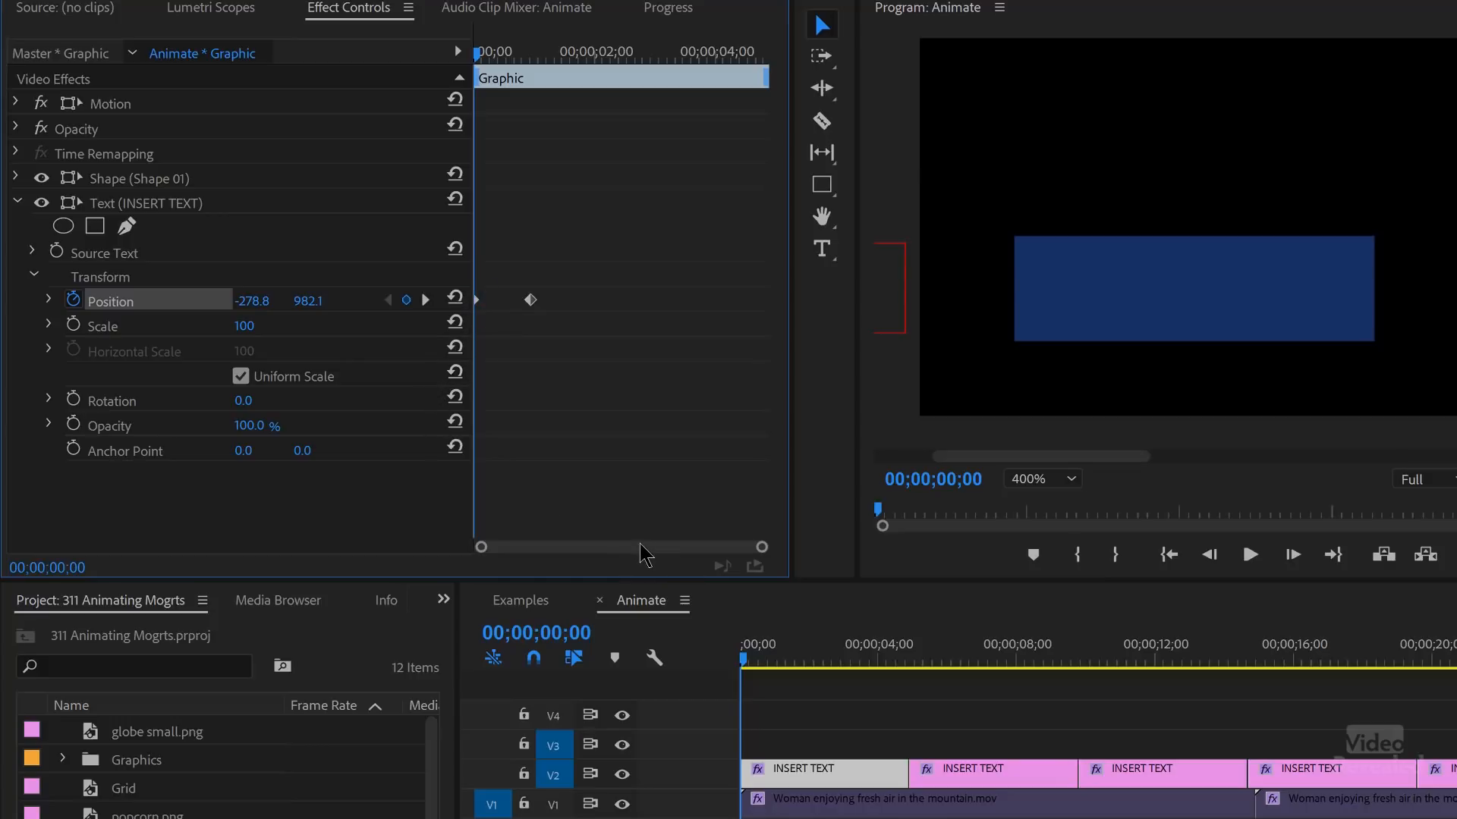
- Play back the text's slide-in over the blue rectangle and return to the start of the sequence
{"action": "key", "text": "space"}
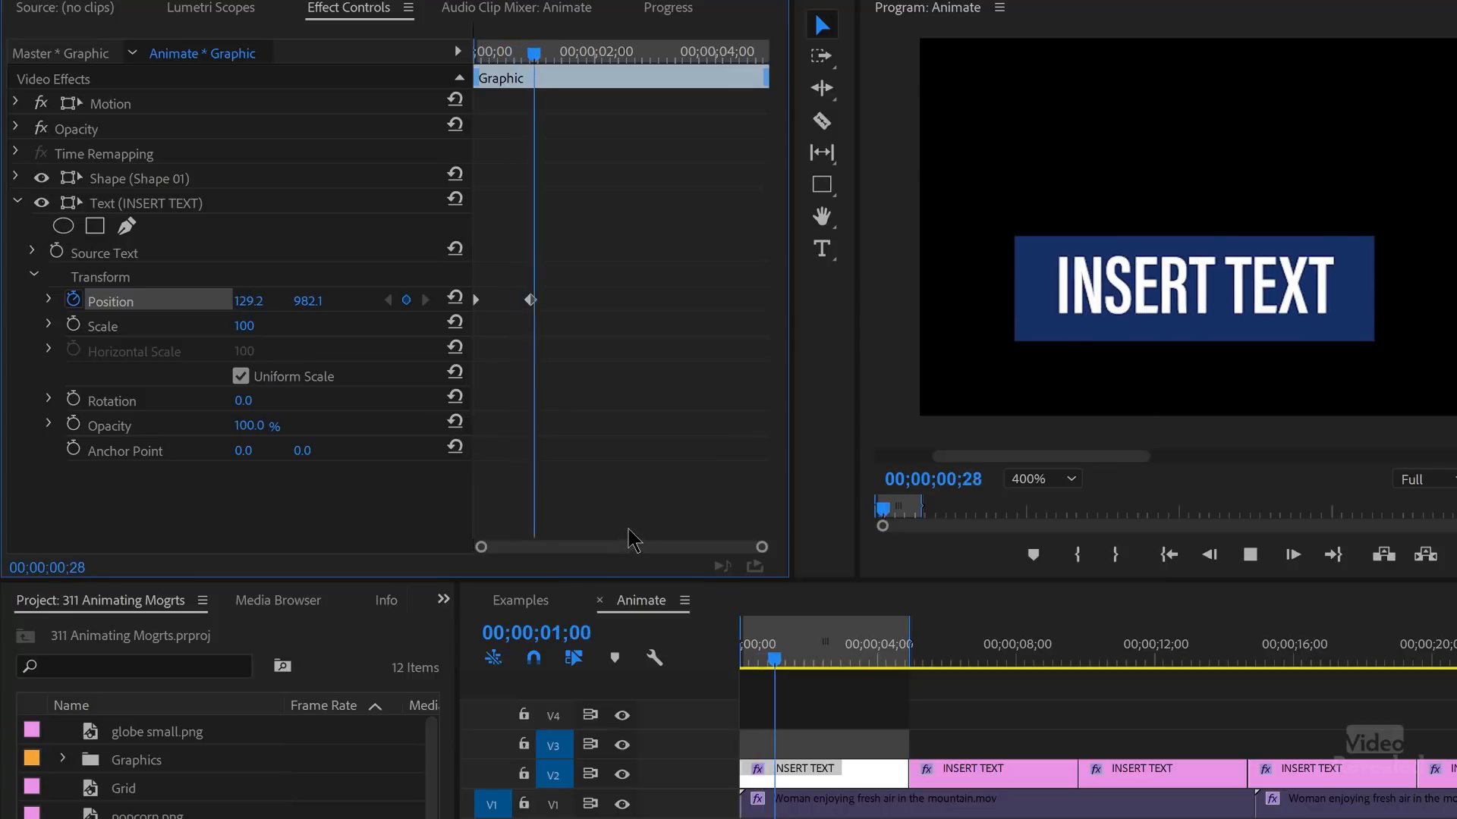
{"action": "key", "text": "space"}
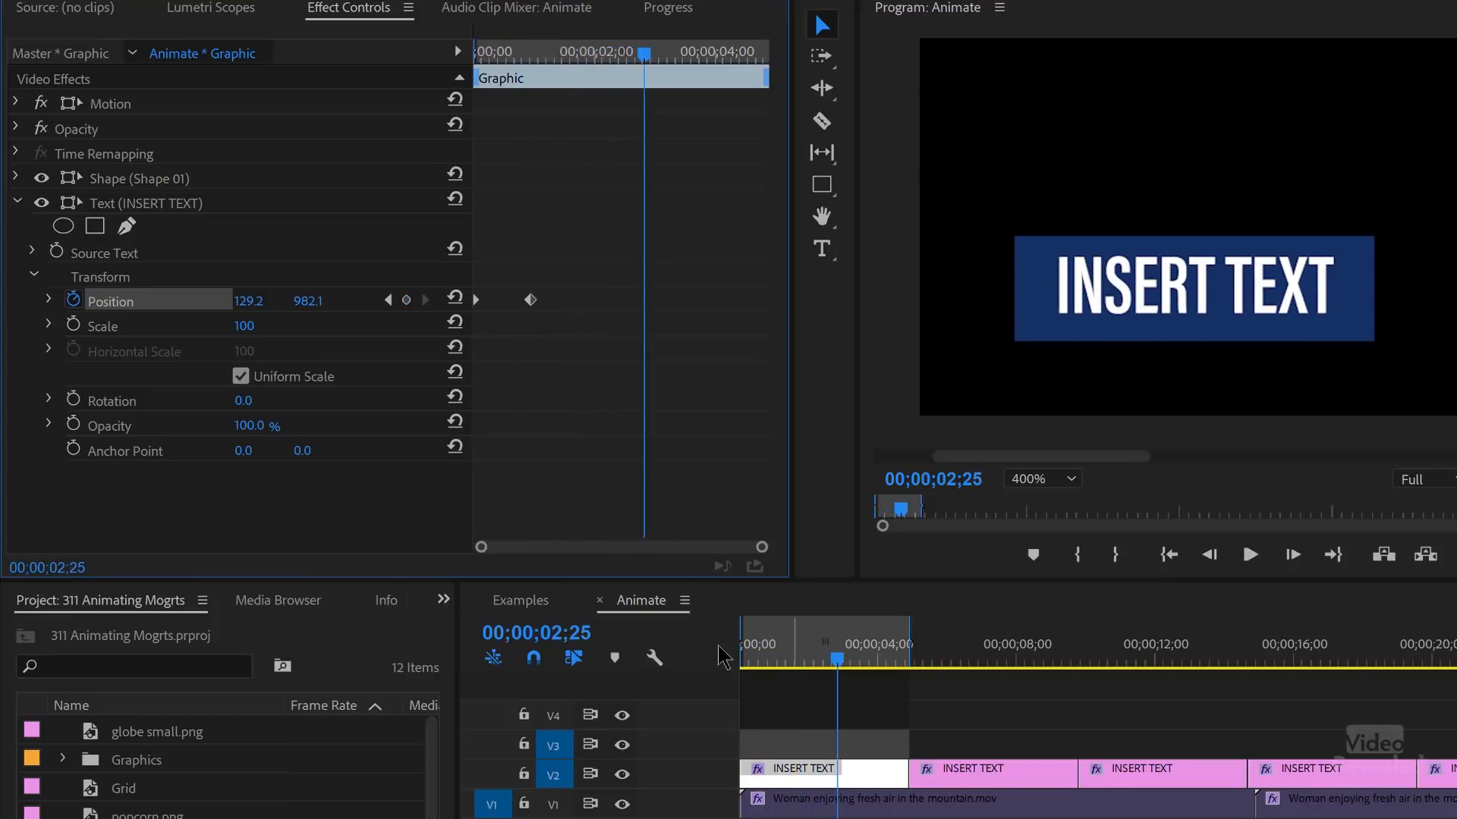
{"action": "key", "text": "Home"}
{"action": "key", "text": "space"}
{"action": "key", "text": "space"}
{"action": "left_click_drag", "start_coordinate": [772, 666], "coordinate": [725, 663]}
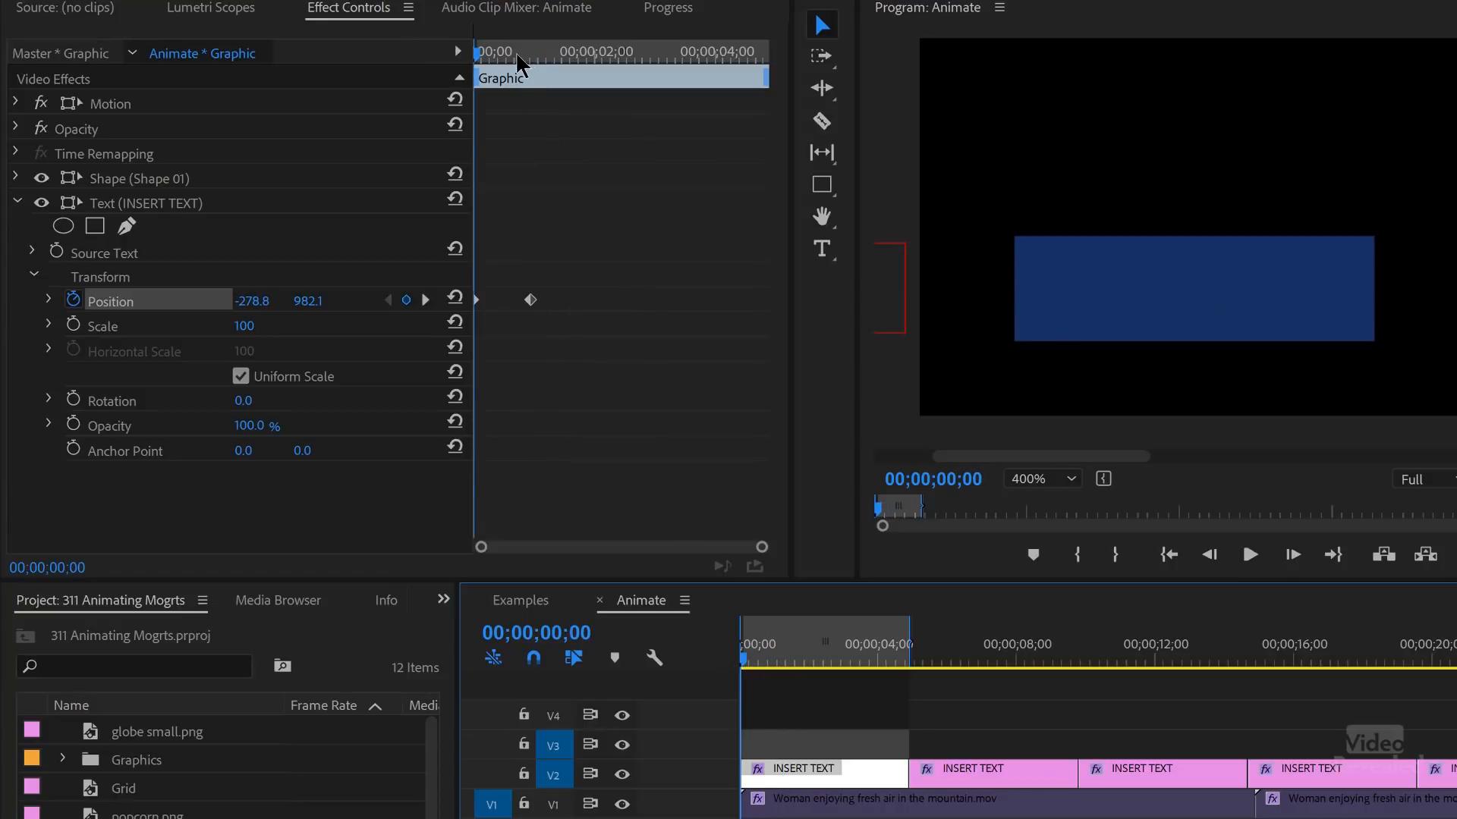
- Keyframe Shape 01's current Position at 00;00;00;29, and set its horizontal Position to -347.0 at 00;00;00;00
{"action": "left_click_drag", "start_coordinate": [517, 55], "coordinate": [532, 55]}
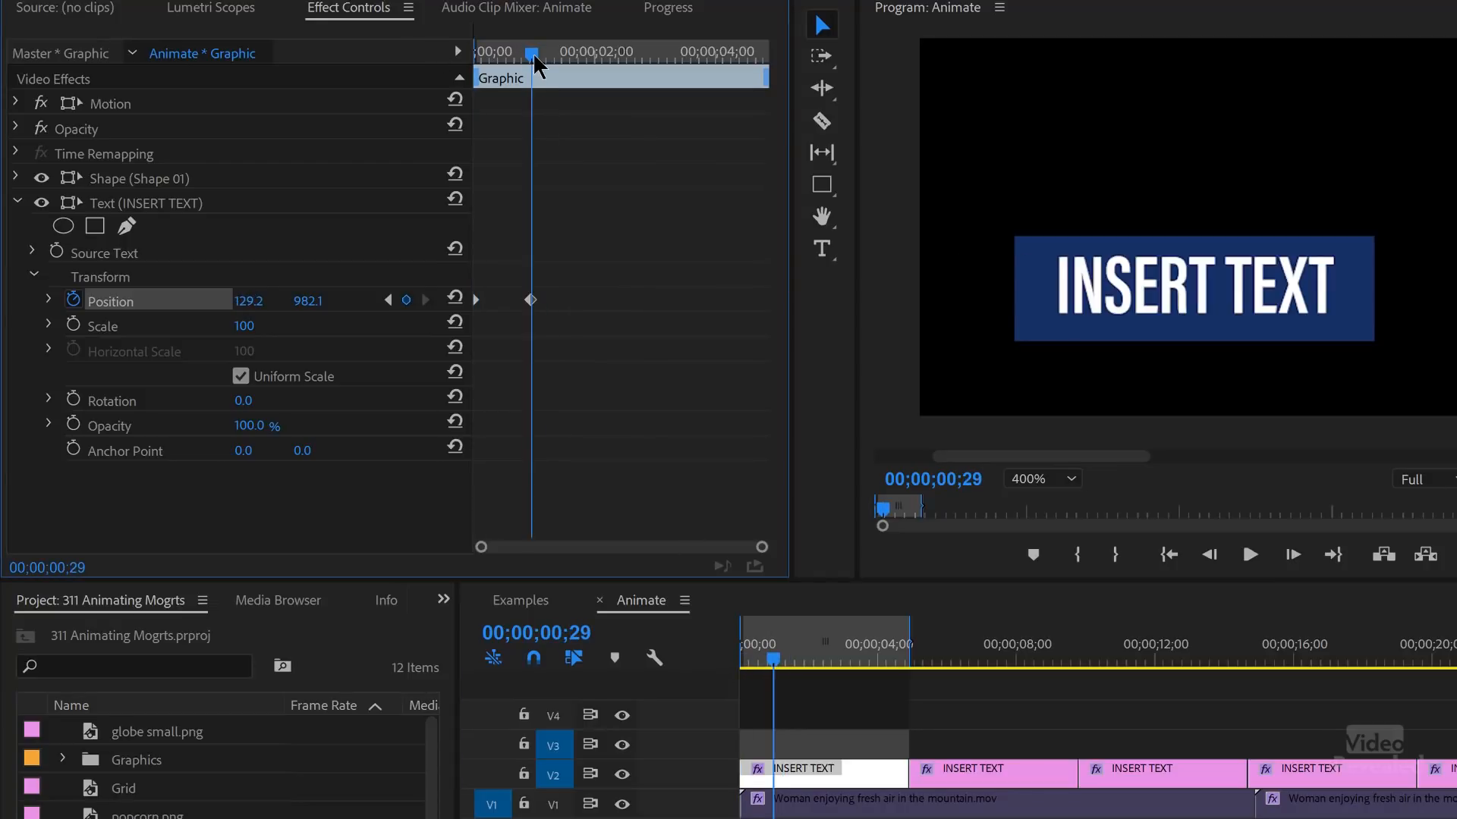
{"action": "left_click", "coordinate": [17, 204]}
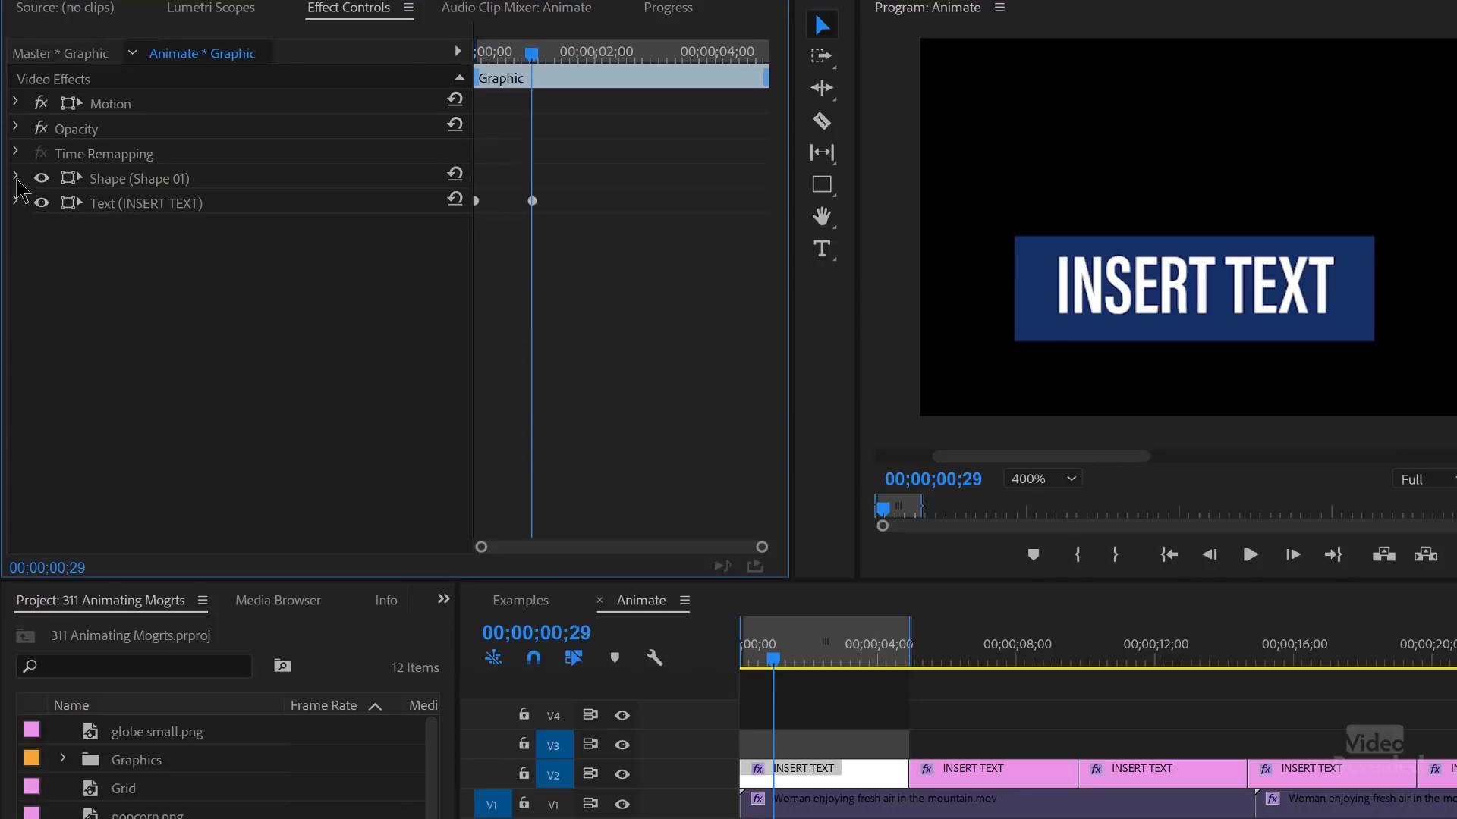
{"action": "left_click", "coordinate": [16, 178]}
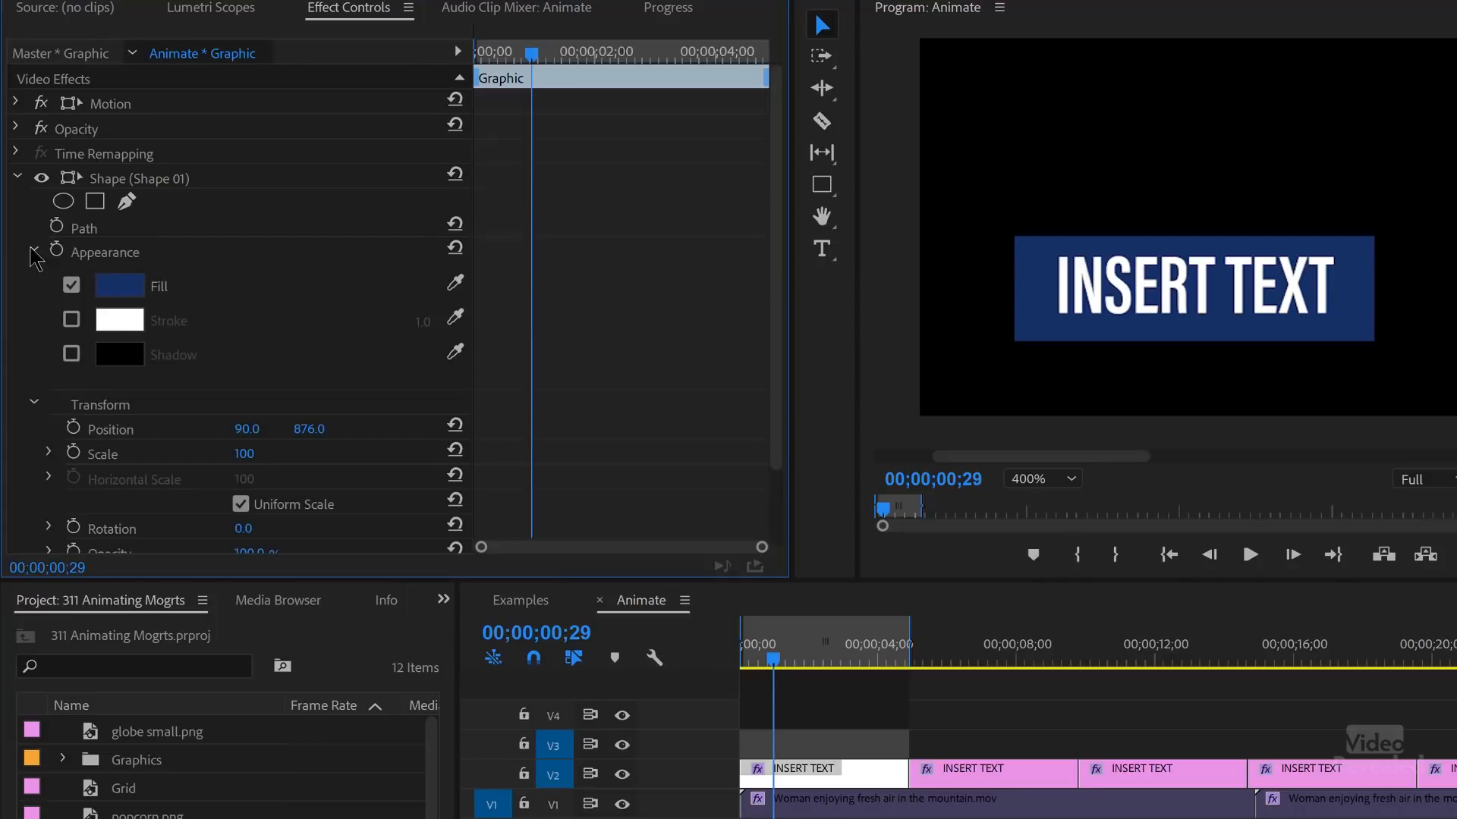
{"action": "left_click", "coordinate": [33, 252]}
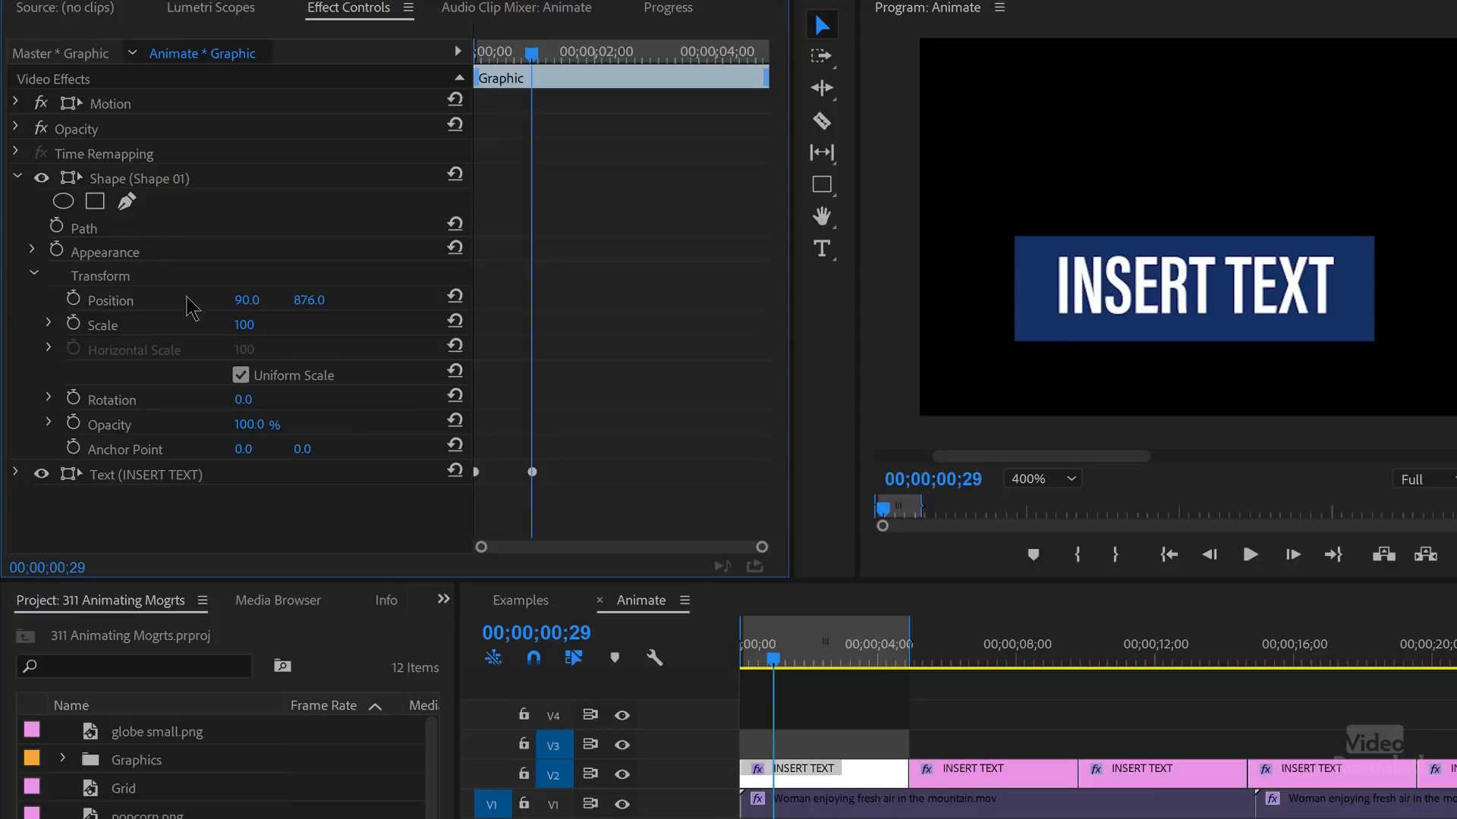
{"action": "left_click", "coordinate": [72, 299]}
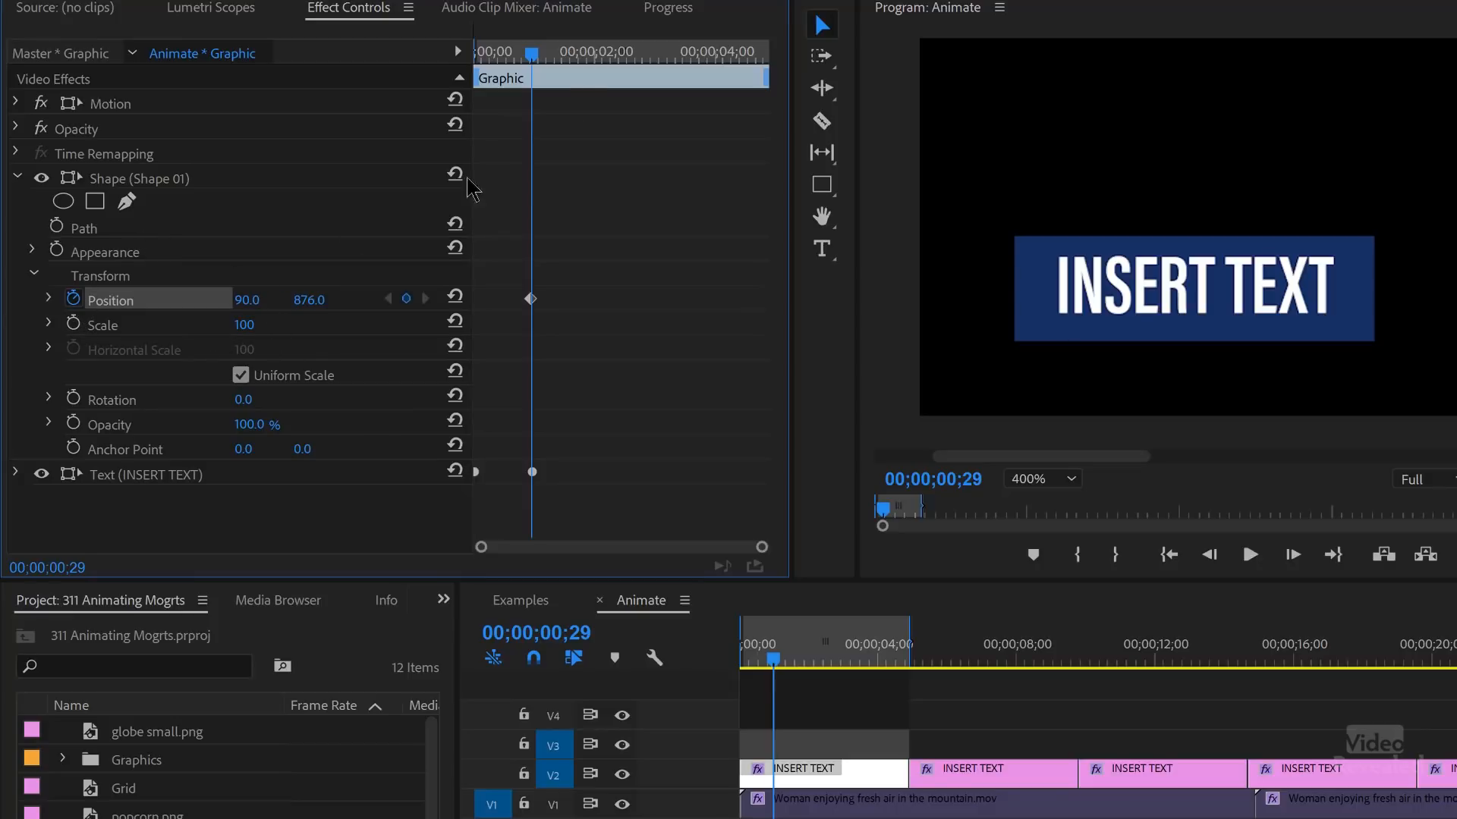
{"action": "left_click", "coordinate": [482, 51]}
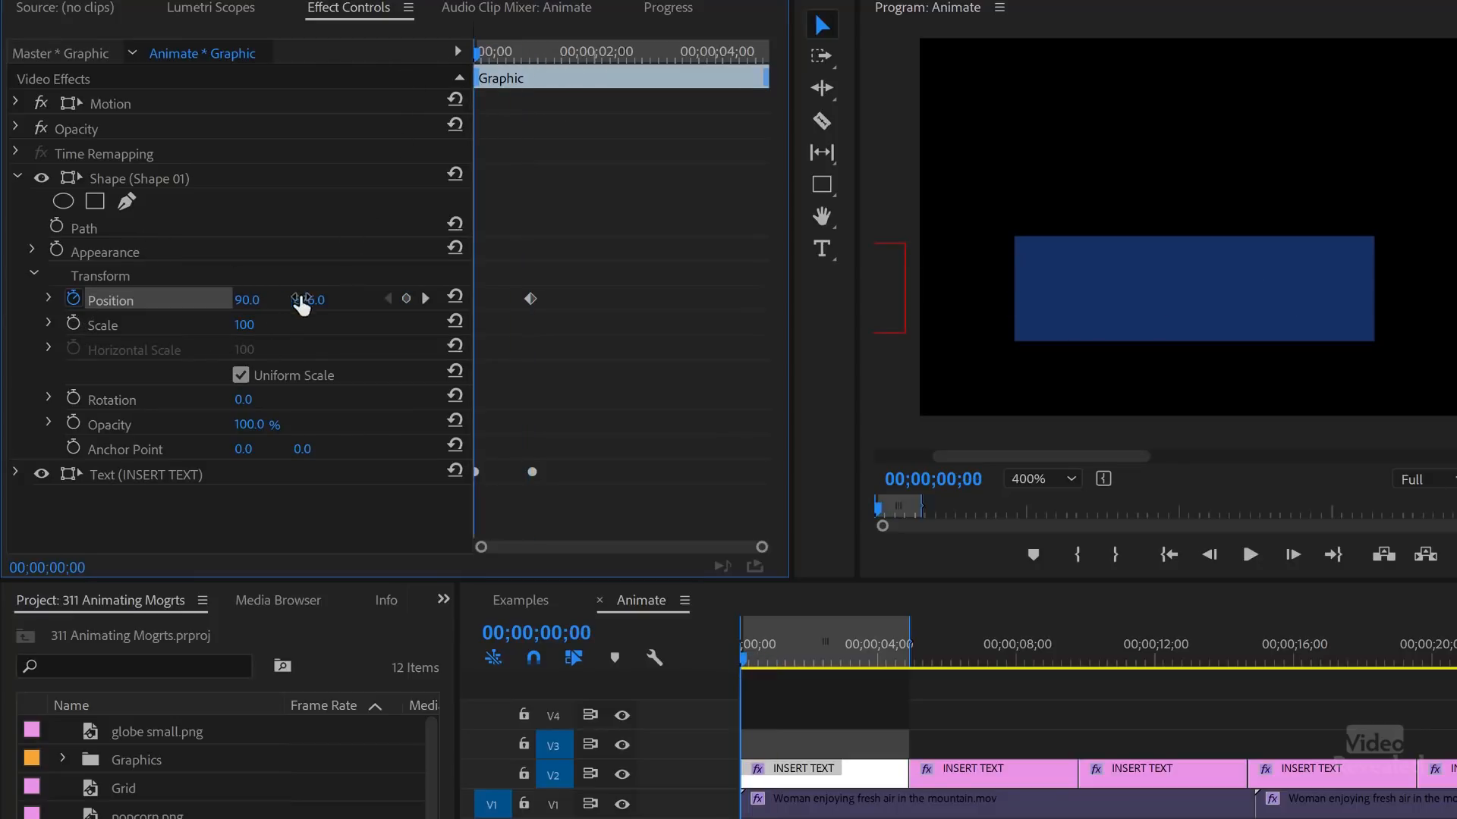
{"action": "left_click_drag", "start_coordinate": [262, 308], "coordinate": [4, 308]}
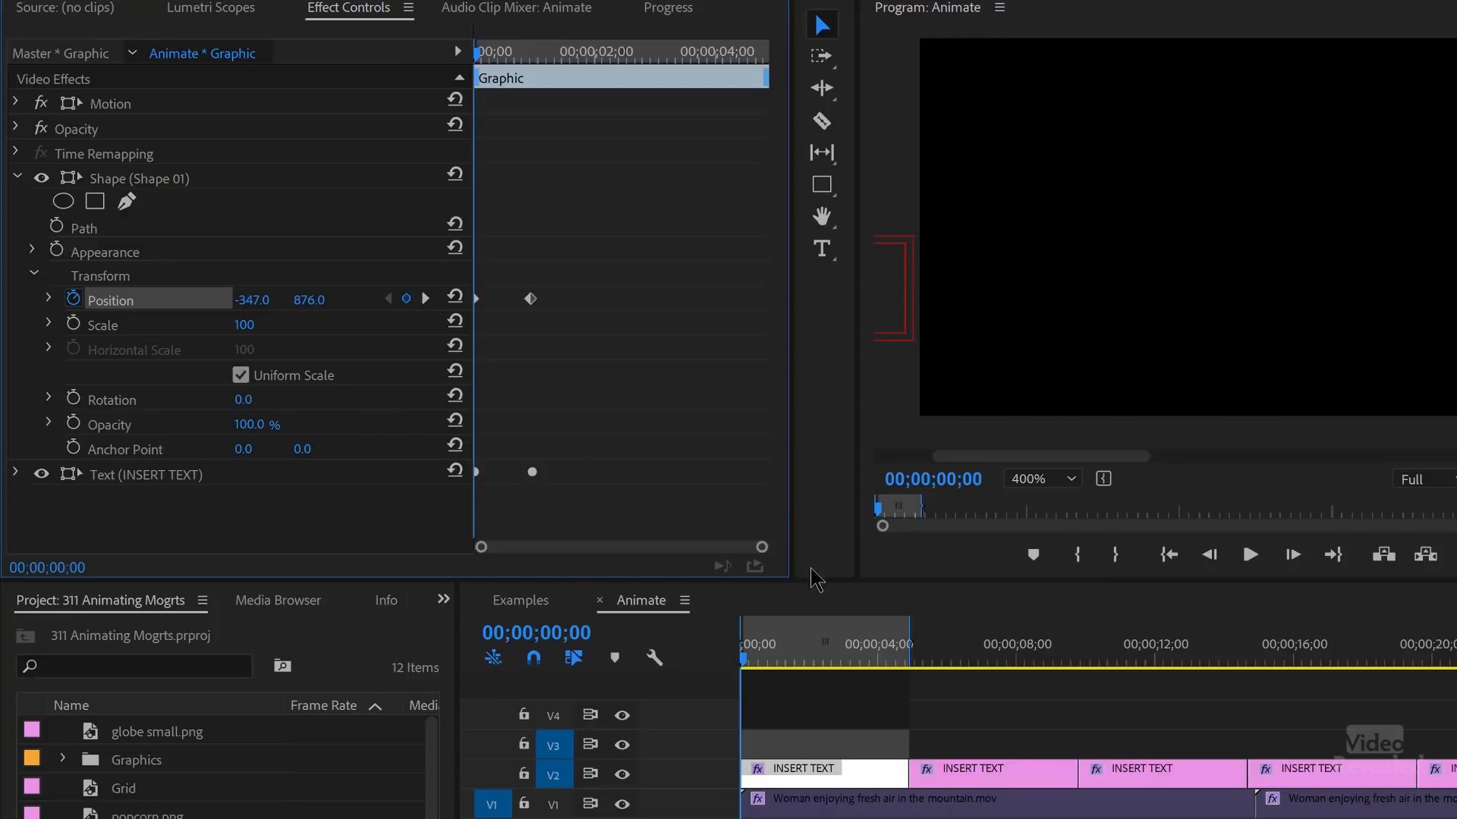
- Play the sequence from the start to review the text and rectangle sliding in together
{"action": "key", "text": "space"}
{"action": "key", "text": "space"}
{"action": "left_click_drag", "start_coordinate": [789, 655], "coordinate": [612, 677]}
{"action": "key", "text": "space"}
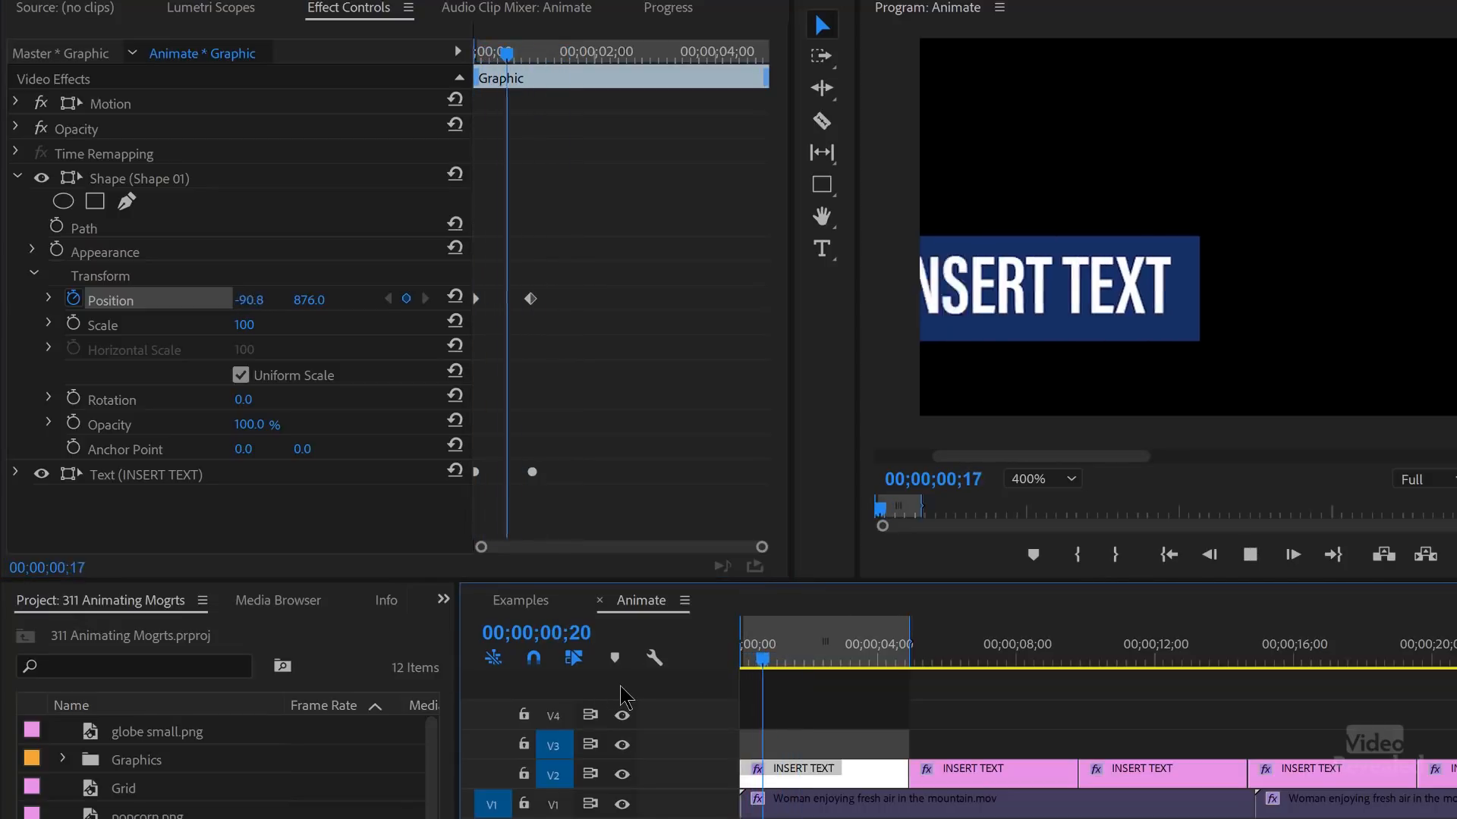
{"action": "key", "text": "space"}
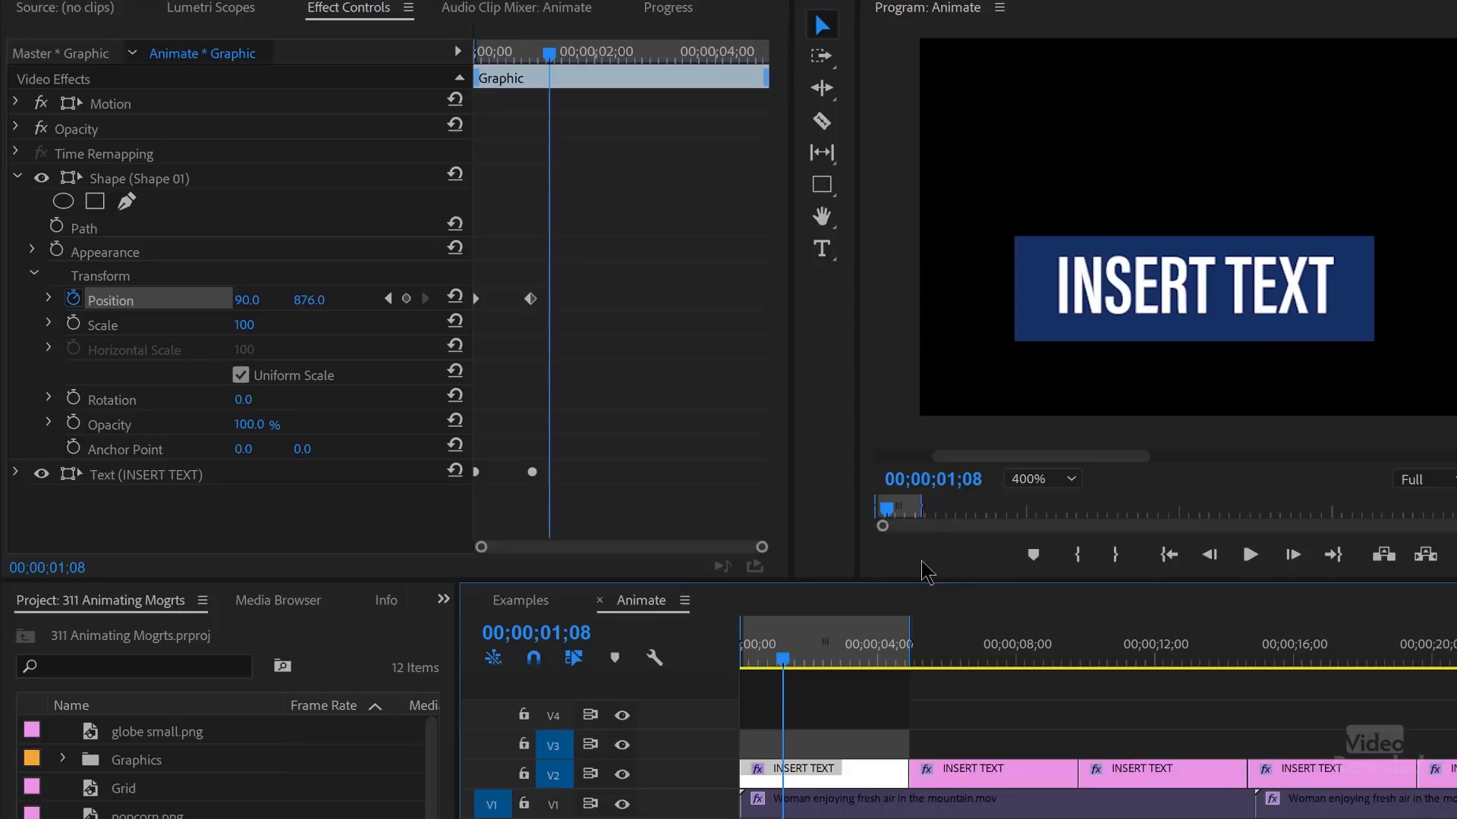
- Turn off Position animation for Shape 01 and delete its existing keyframes
{"action": "left_click_drag", "start_coordinate": [409, 336], "coordinate": [403, 336]}
{"action": "left_click", "coordinate": [73, 300]}
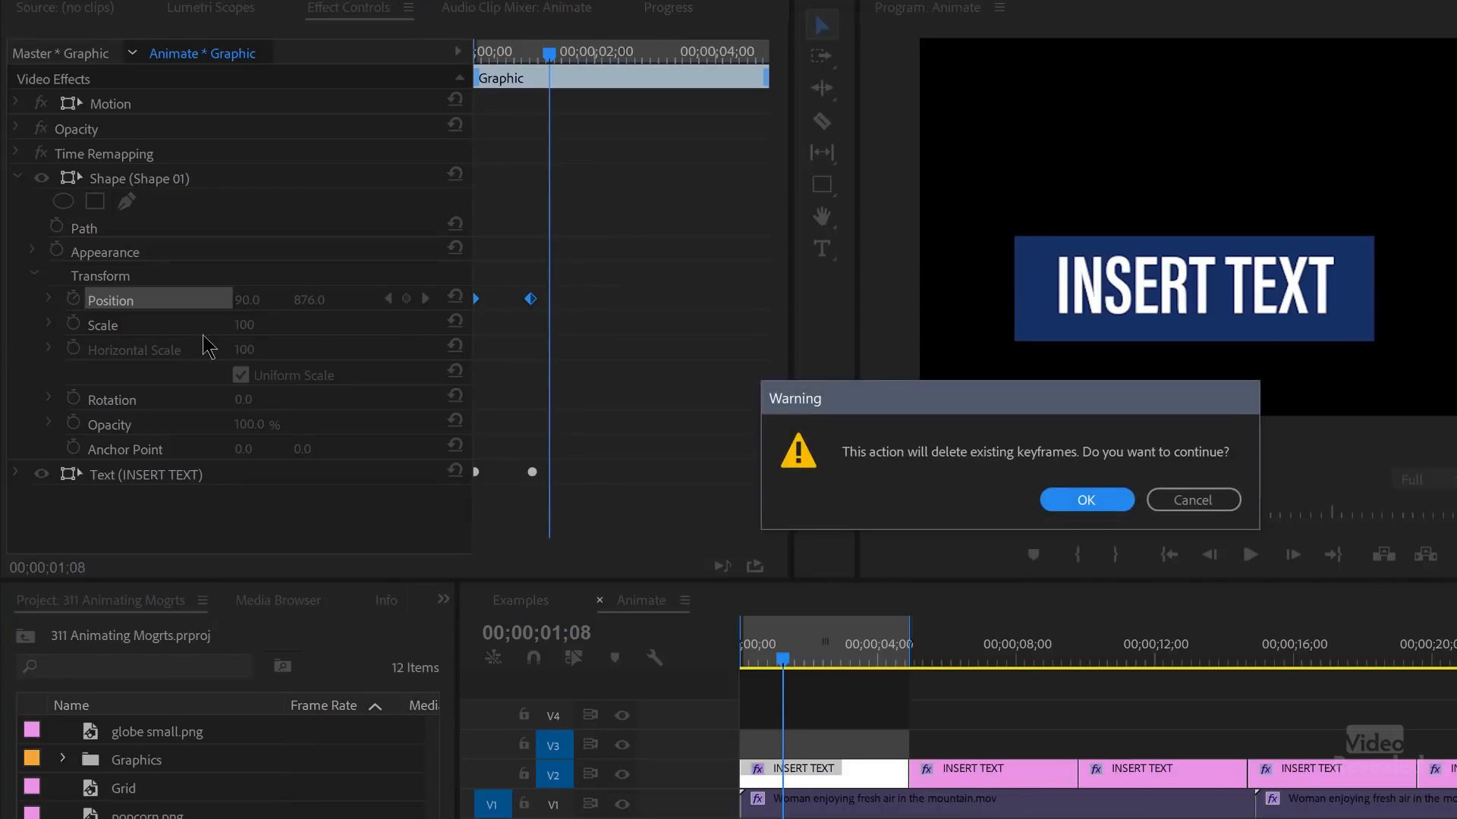
{"action": "key", "text": "Return"}
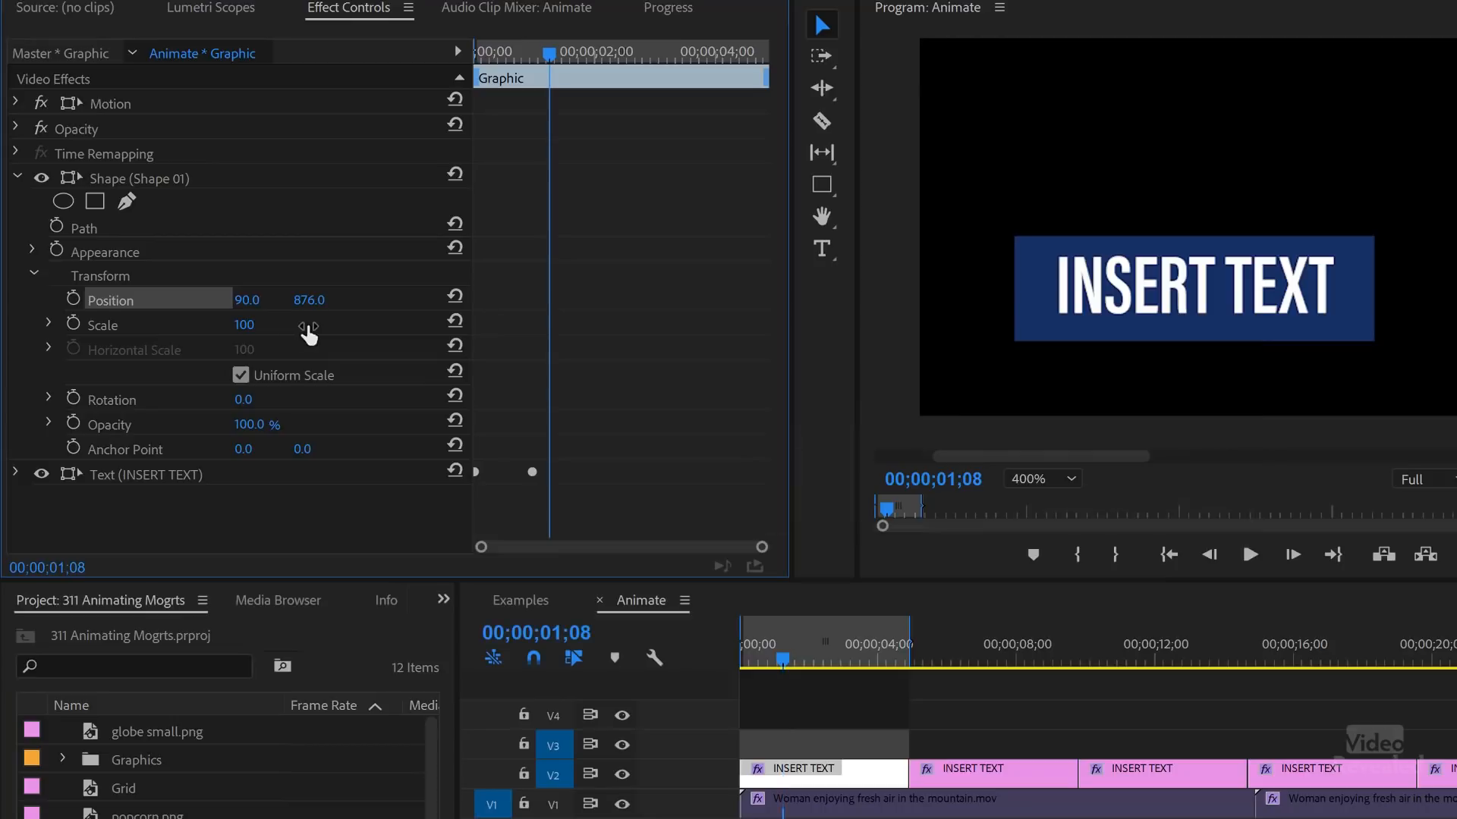
- Collapse the Shape 01 properties and replay the title from the start with only the text animated
{"action": "left_click", "coordinate": [17, 179]}
{"action": "left_click_drag", "start_coordinate": [794, 657], "coordinate": [692, 672]}
{"action": "key", "text": "space"}
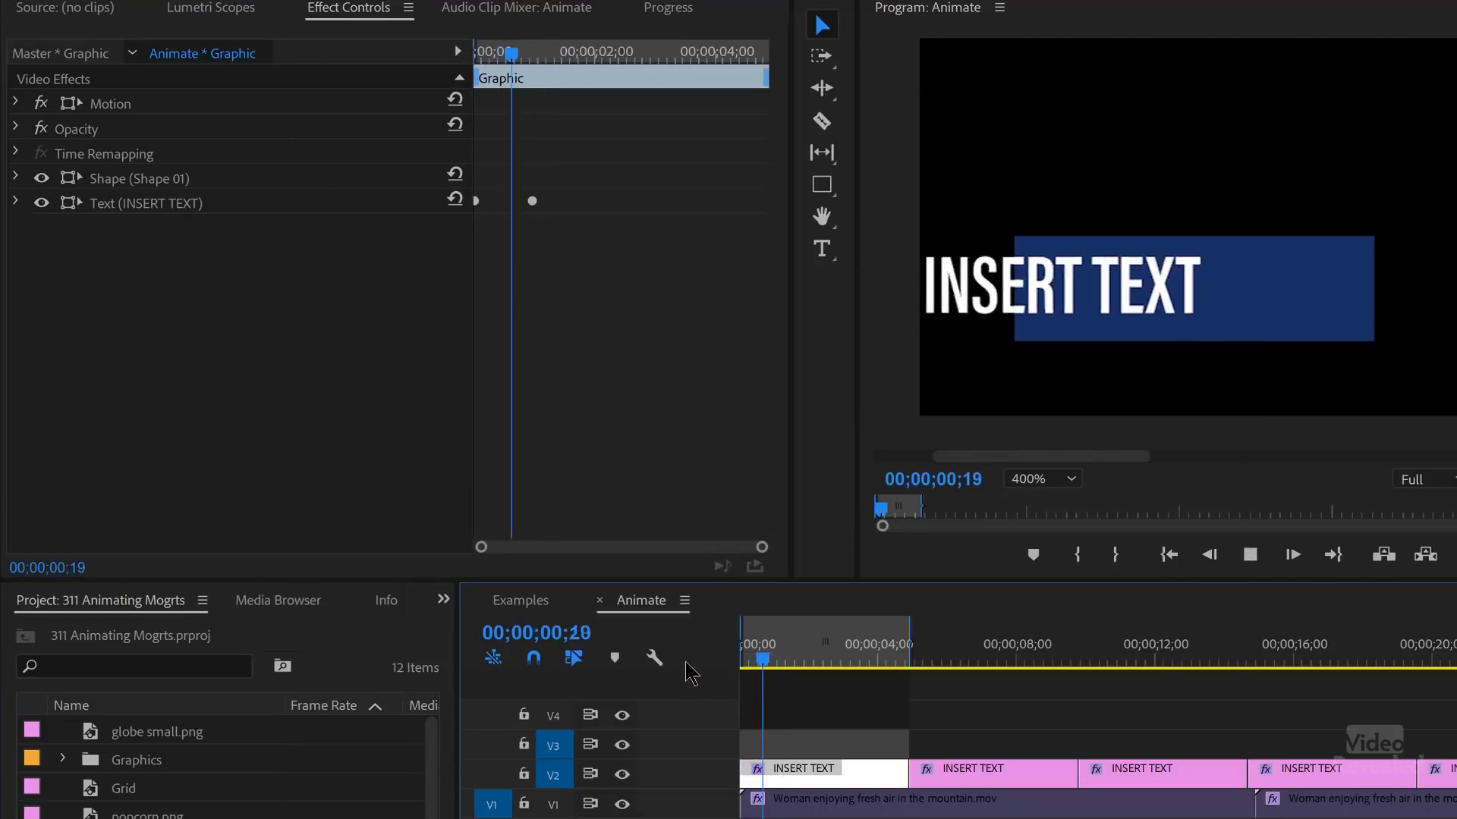
{"action": "key", "text": "space"}
{"action": "key", "text": "Home"}
{"action": "key", "text": "space"}
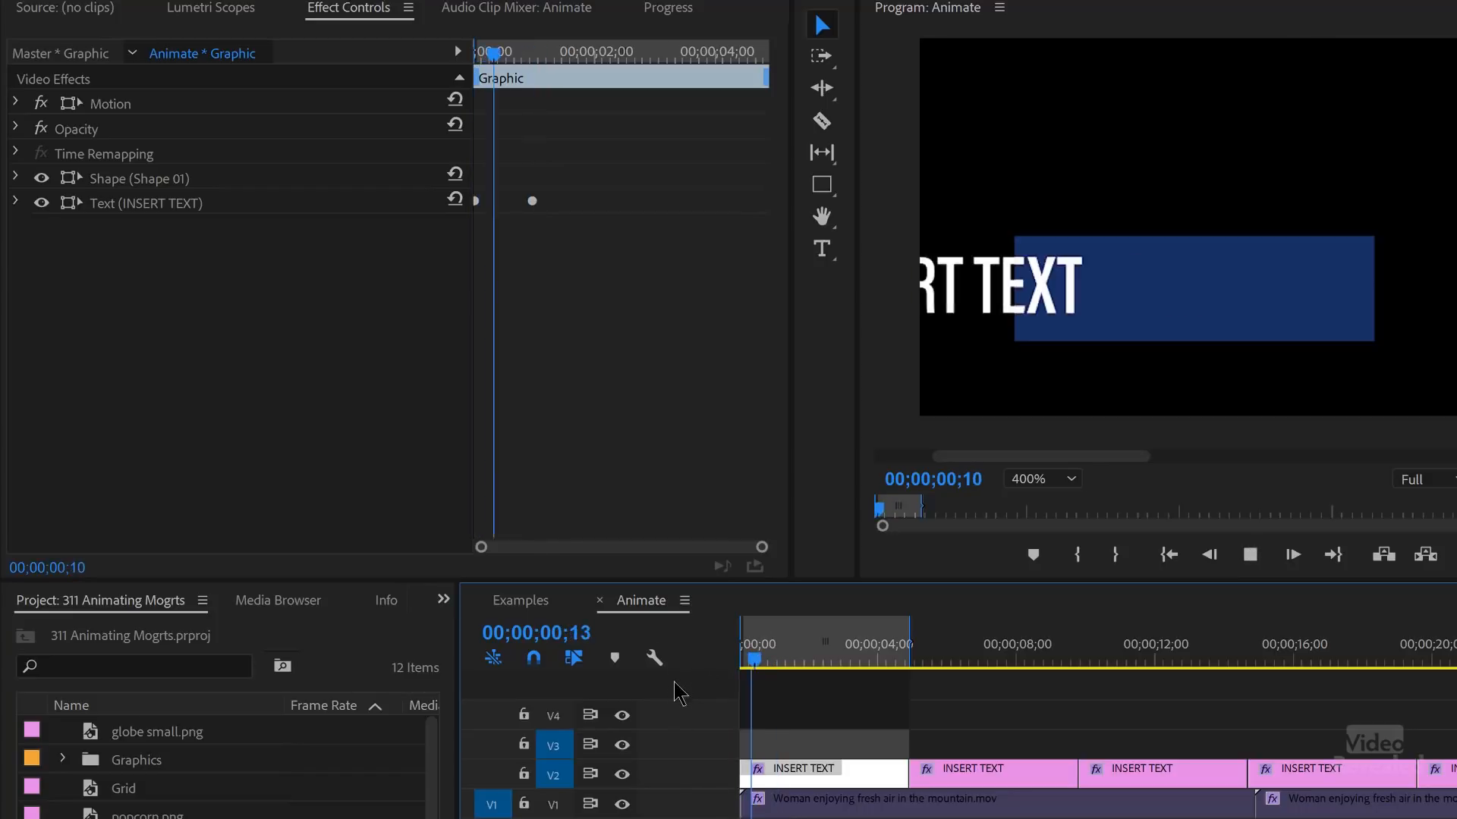
{"action": "key", "text": "space"}
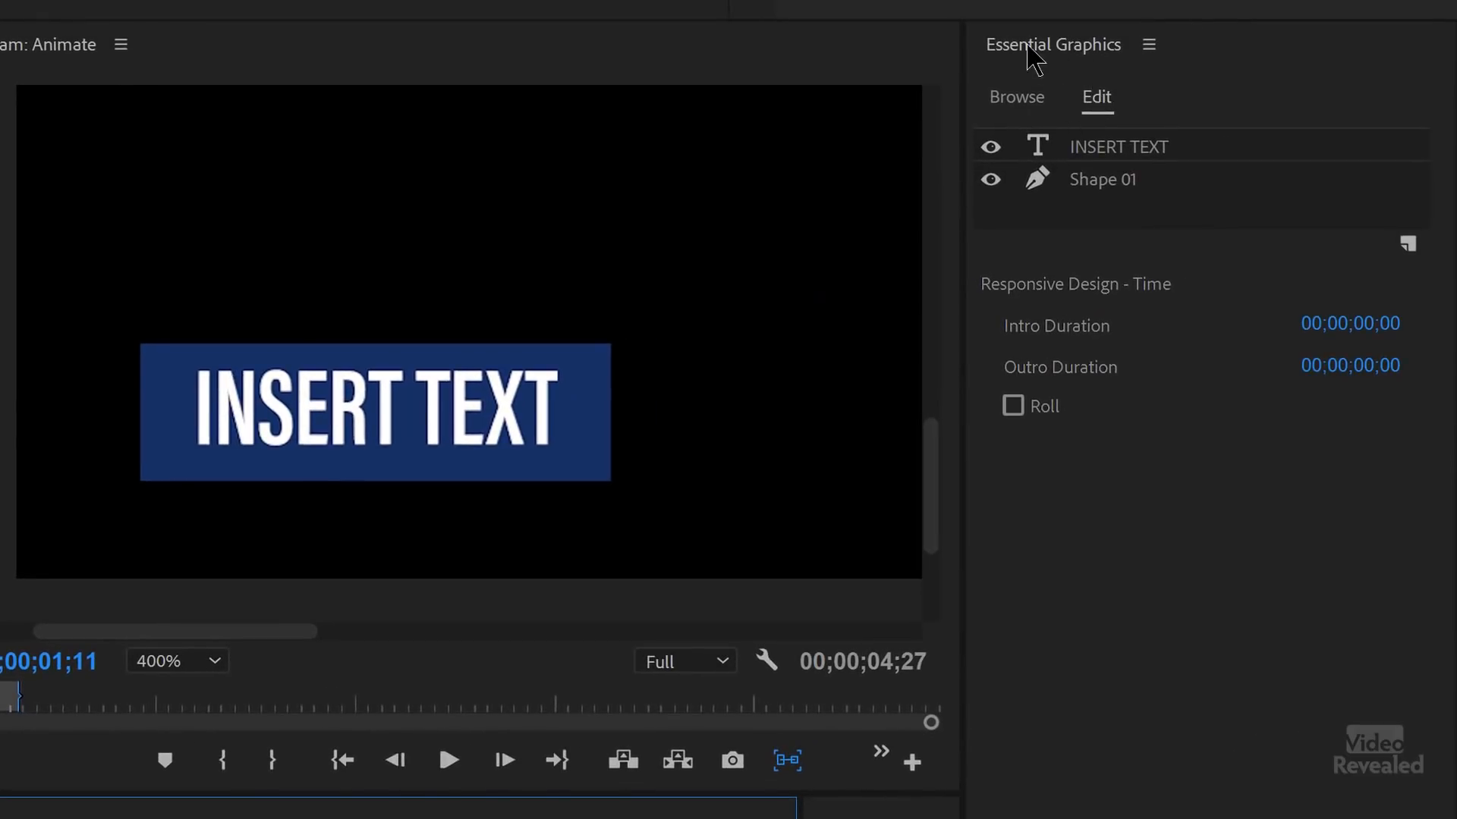
- Pin the Shape 01 layer to the INSERT TEXT layer on all four sides
{"action": "left_click", "coordinate": [1111, 186]}
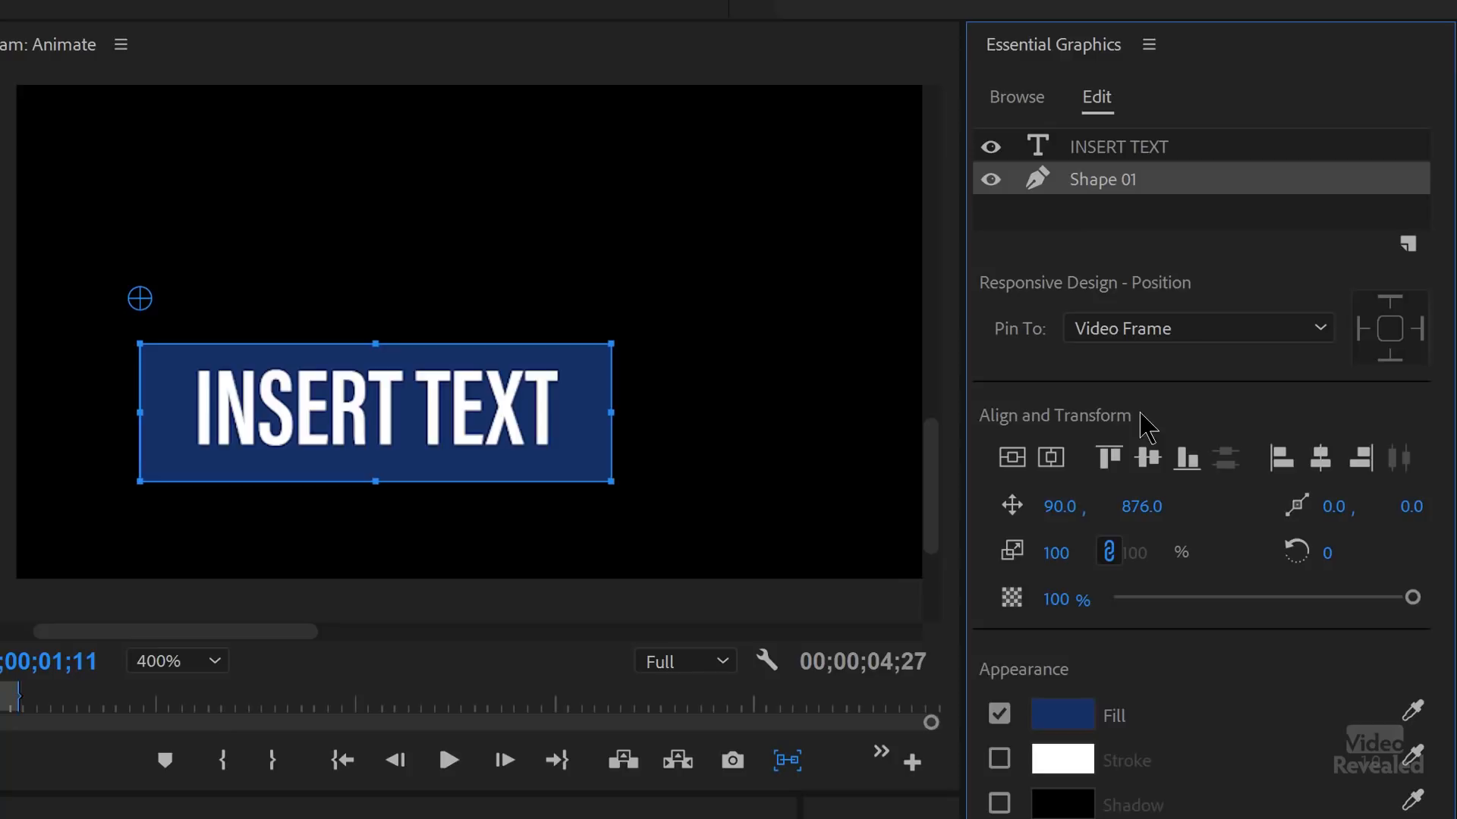
{"action": "left_click", "coordinate": [1205, 338]}
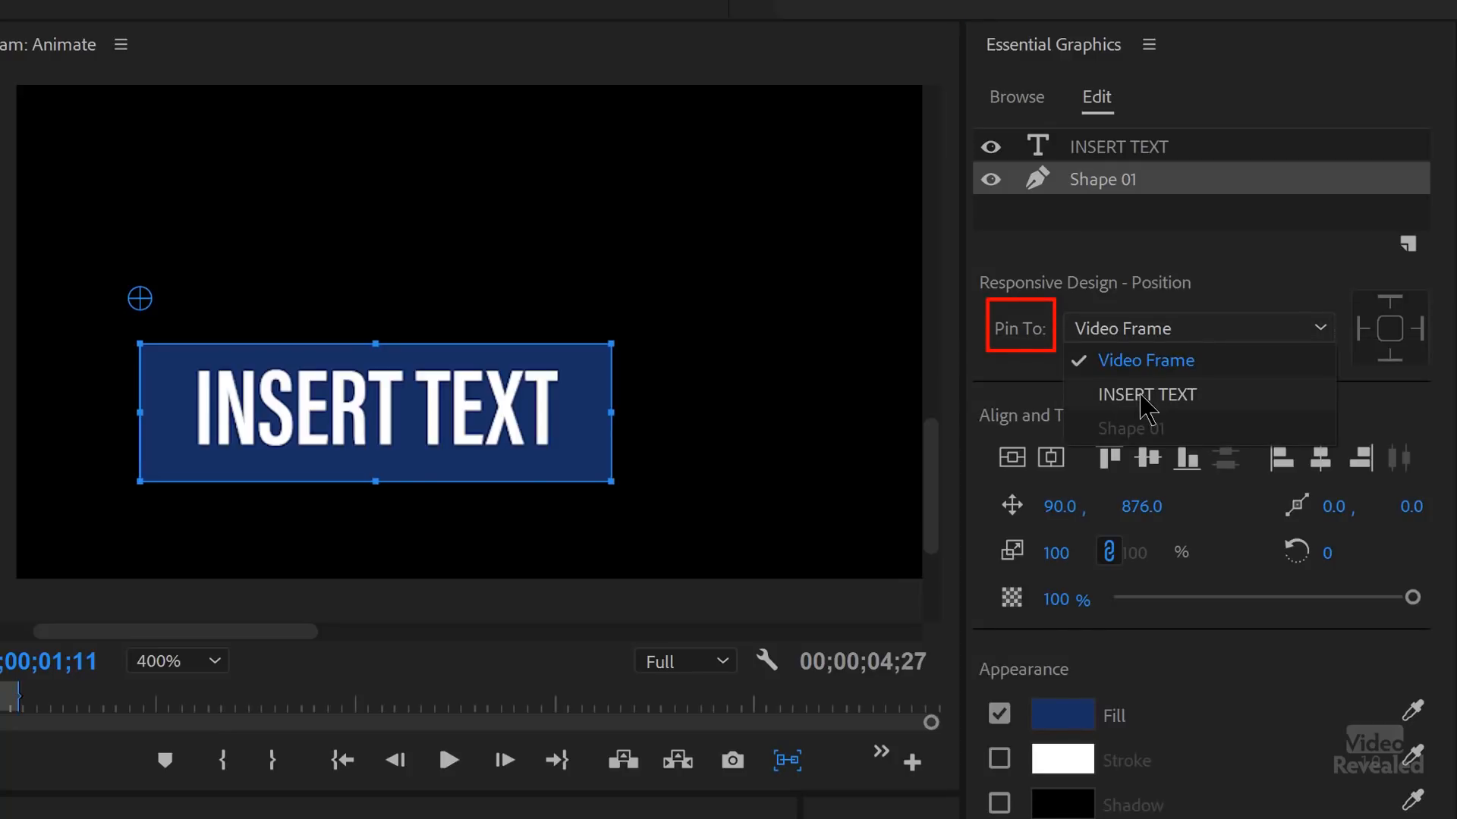
{"action": "left_click", "coordinate": [1142, 398]}
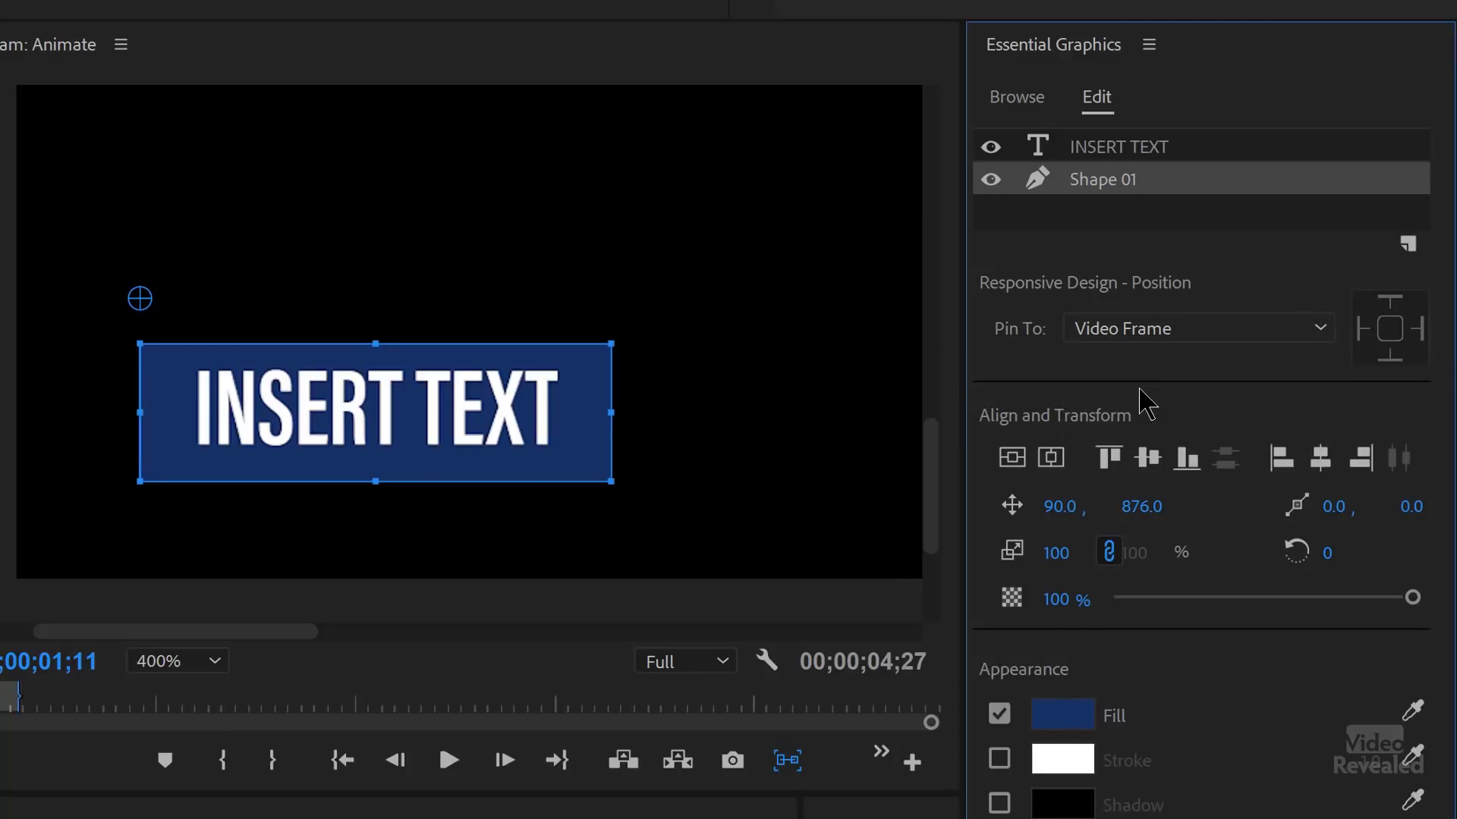
{"action": "left_click", "coordinate": [1388, 333]}
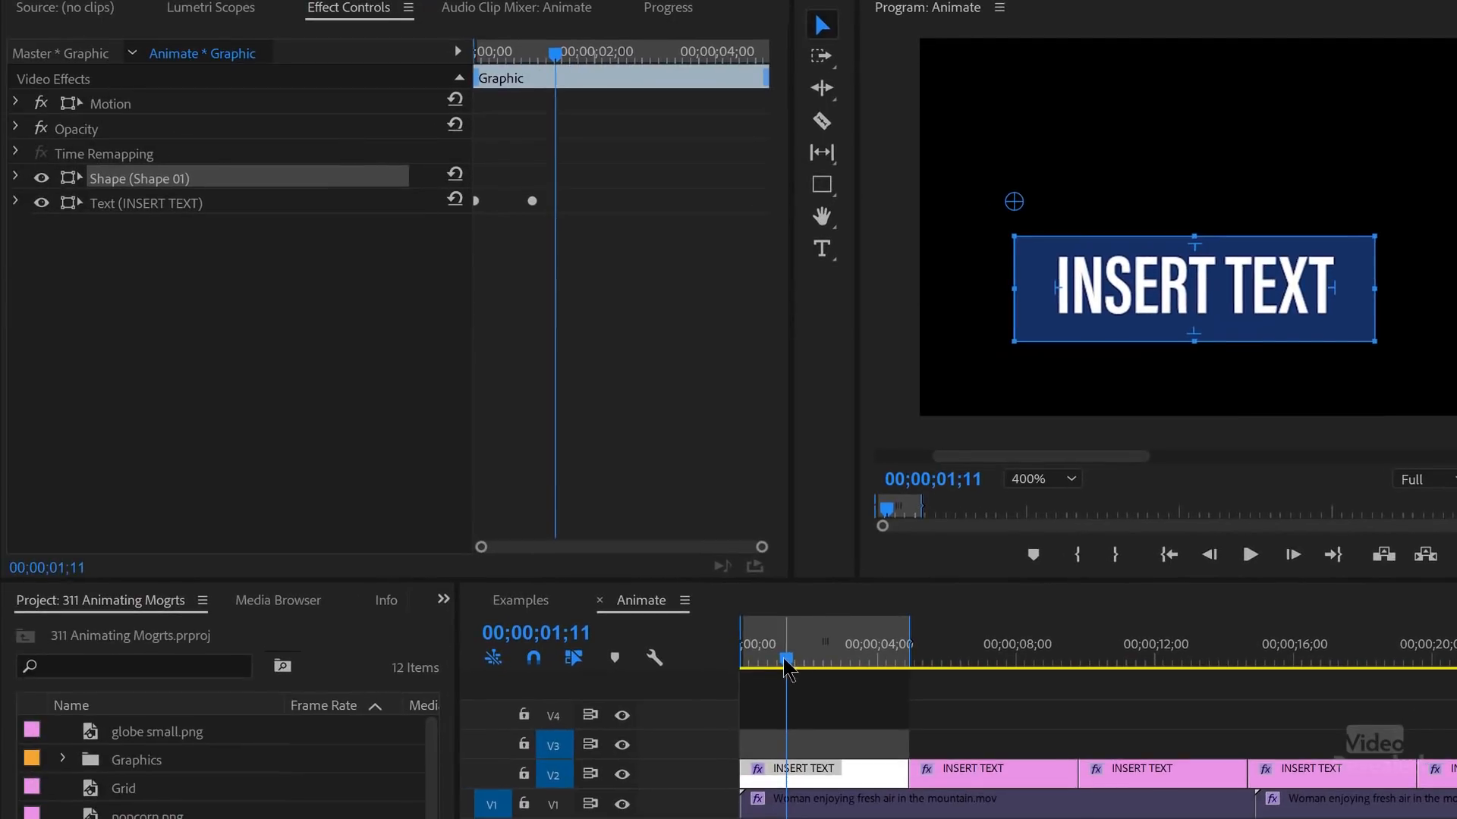
- Play the sequence from the start to check that the pinned rectangle follows the animated text
{"action": "left_click_drag", "start_coordinate": [788, 662], "coordinate": [682, 662]}
{"action": "key", "text": "space"}
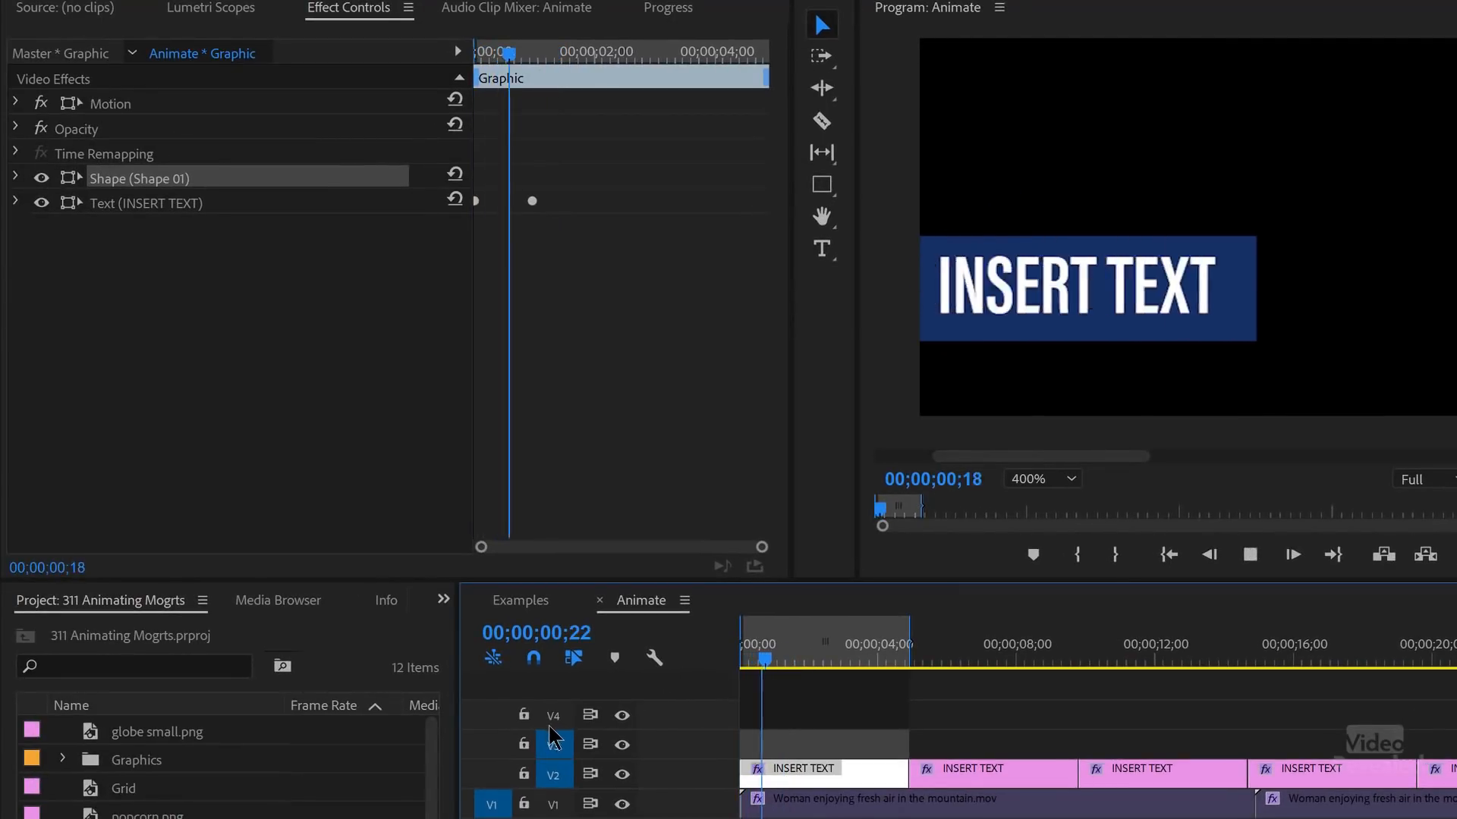
{"action": "key", "text": "space"}
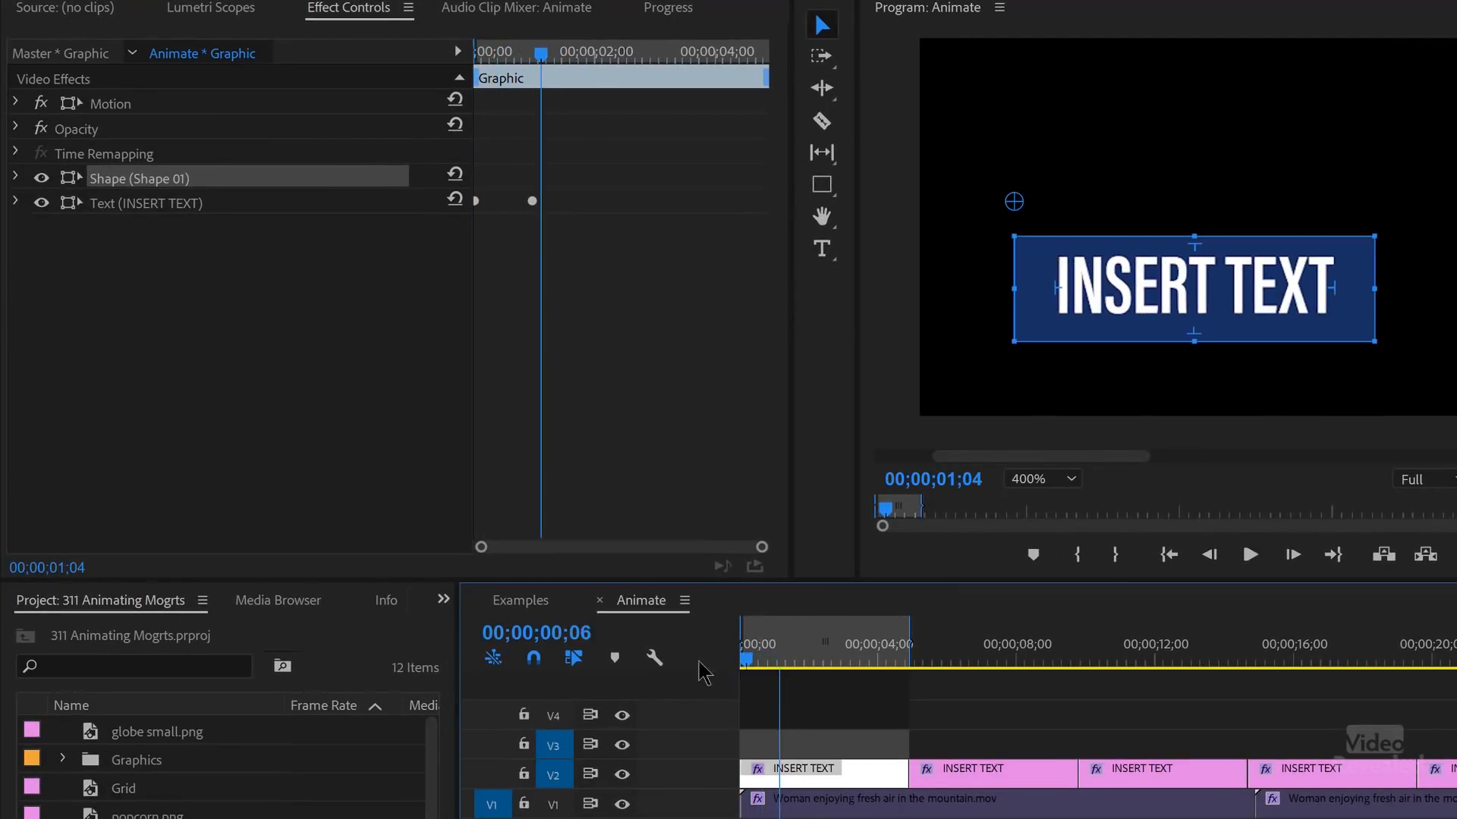
- Set the INSERT TEXT layer's starting Position keyframe to X -325.8 at the first frame, moving the pinned rectangle fully out of frame
{"action": "key", "text": "Home"}
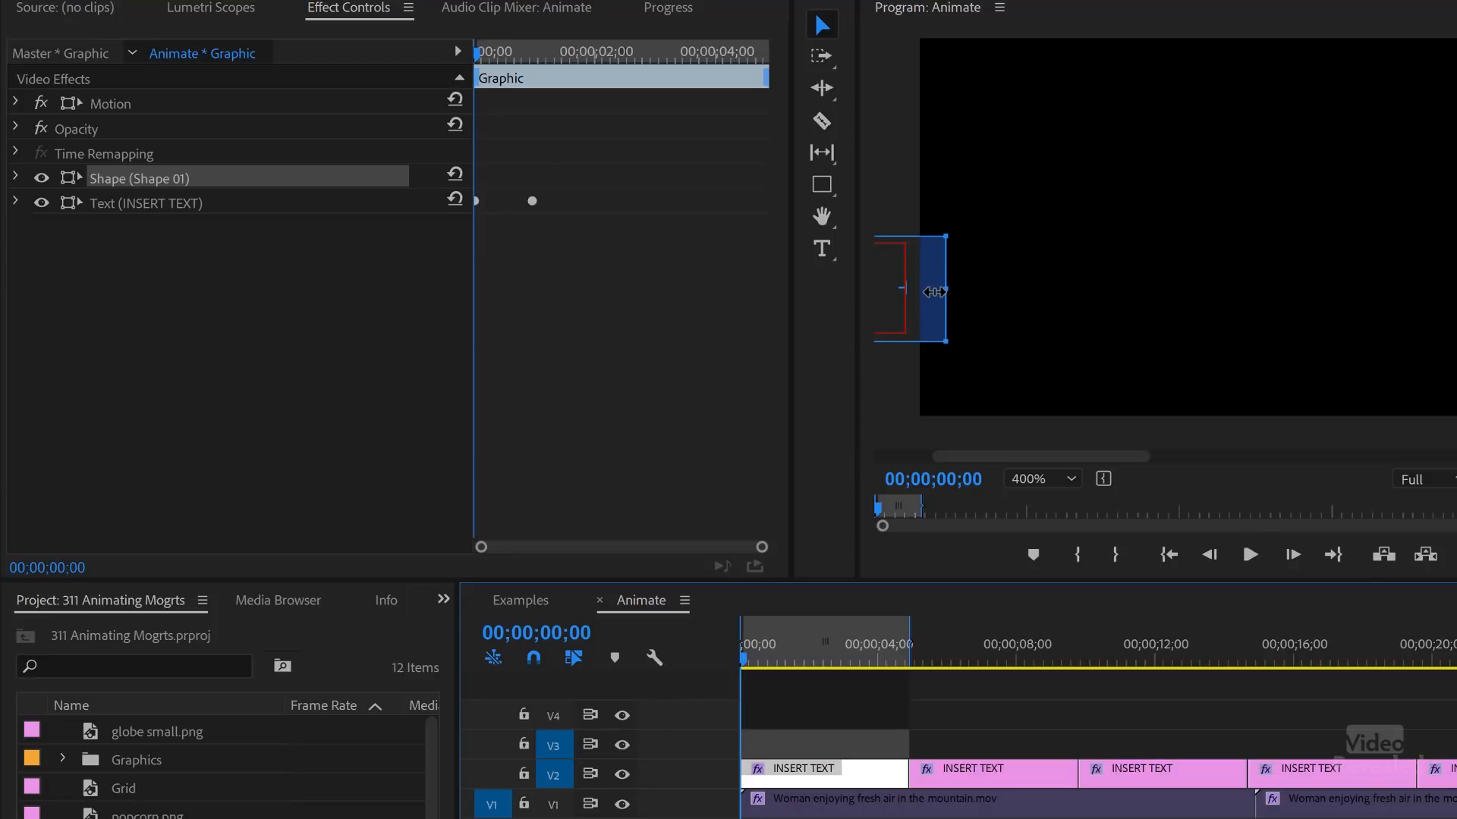
{"action": "left_click_drag", "start_coordinate": [1002, 457], "coordinate": [911, 464]}
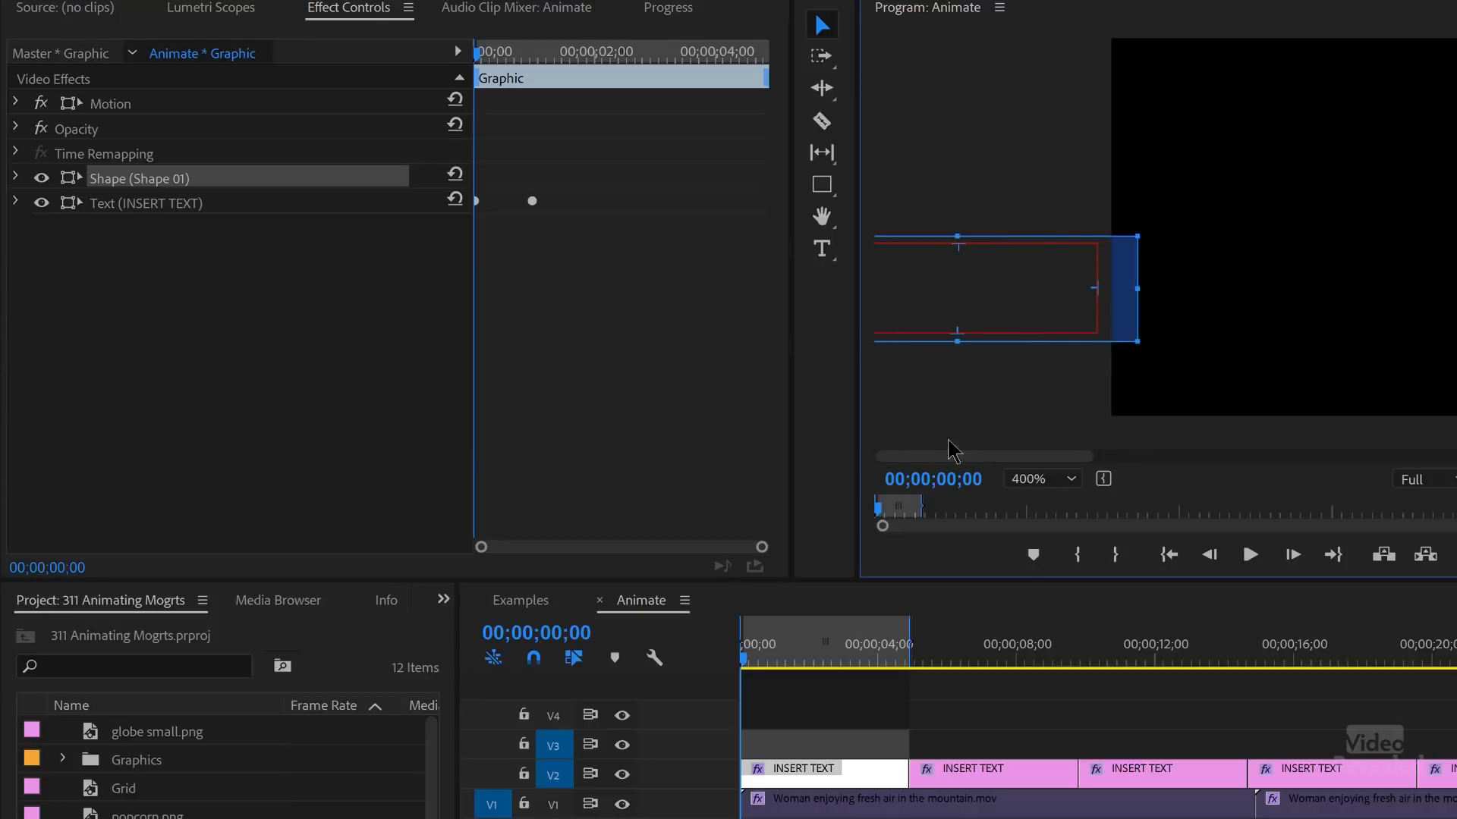
{"action": "left_click", "coordinate": [16, 203]}
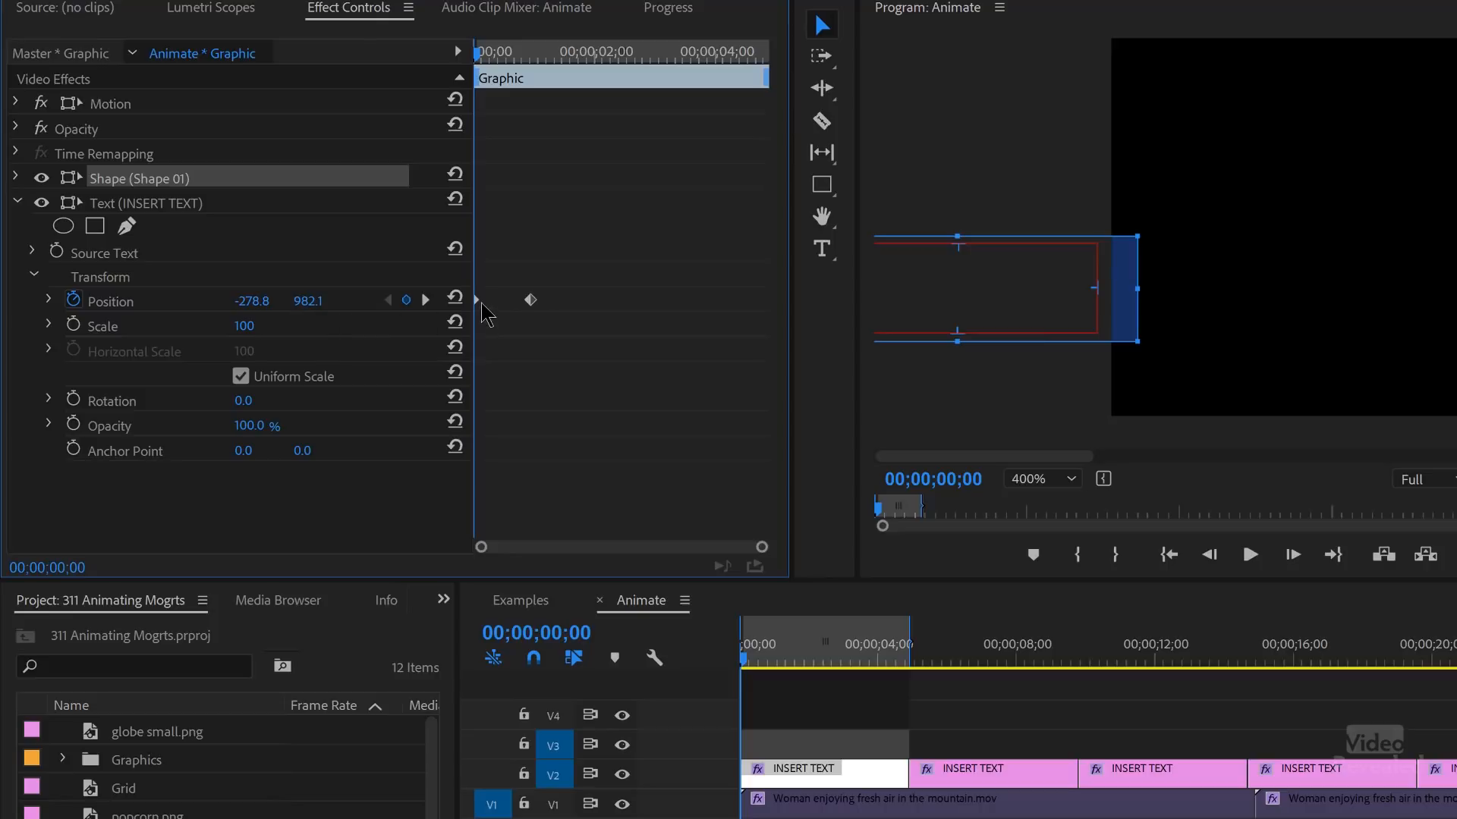
{"action": "left_click_drag", "start_coordinate": [264, 311], "coordinate": [228, 311]}
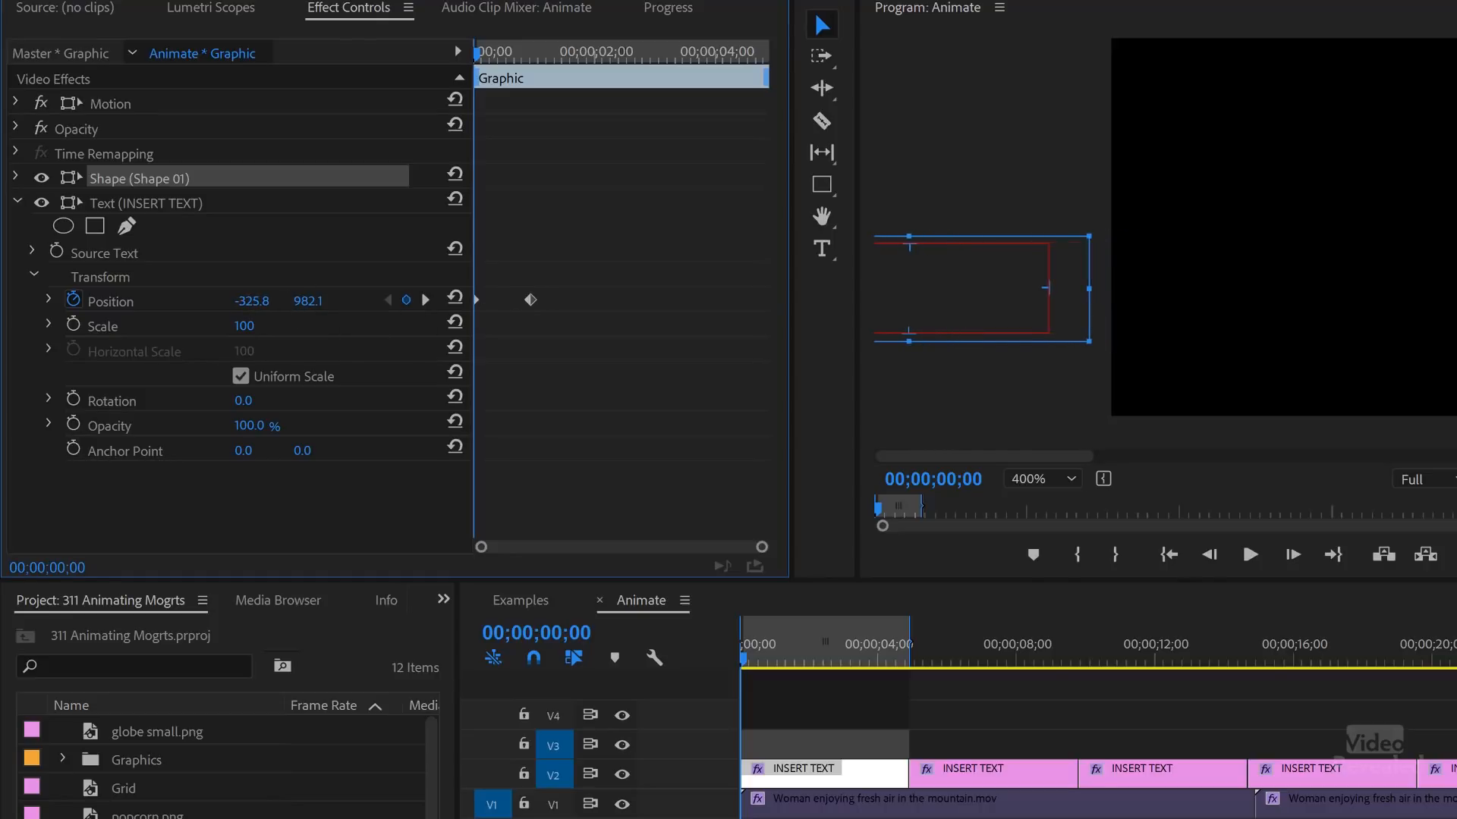
- Play the first title from its start to check the complete slide-in of the text and rectangle
{"action": "left_click", "coordinate": [693, 639]}
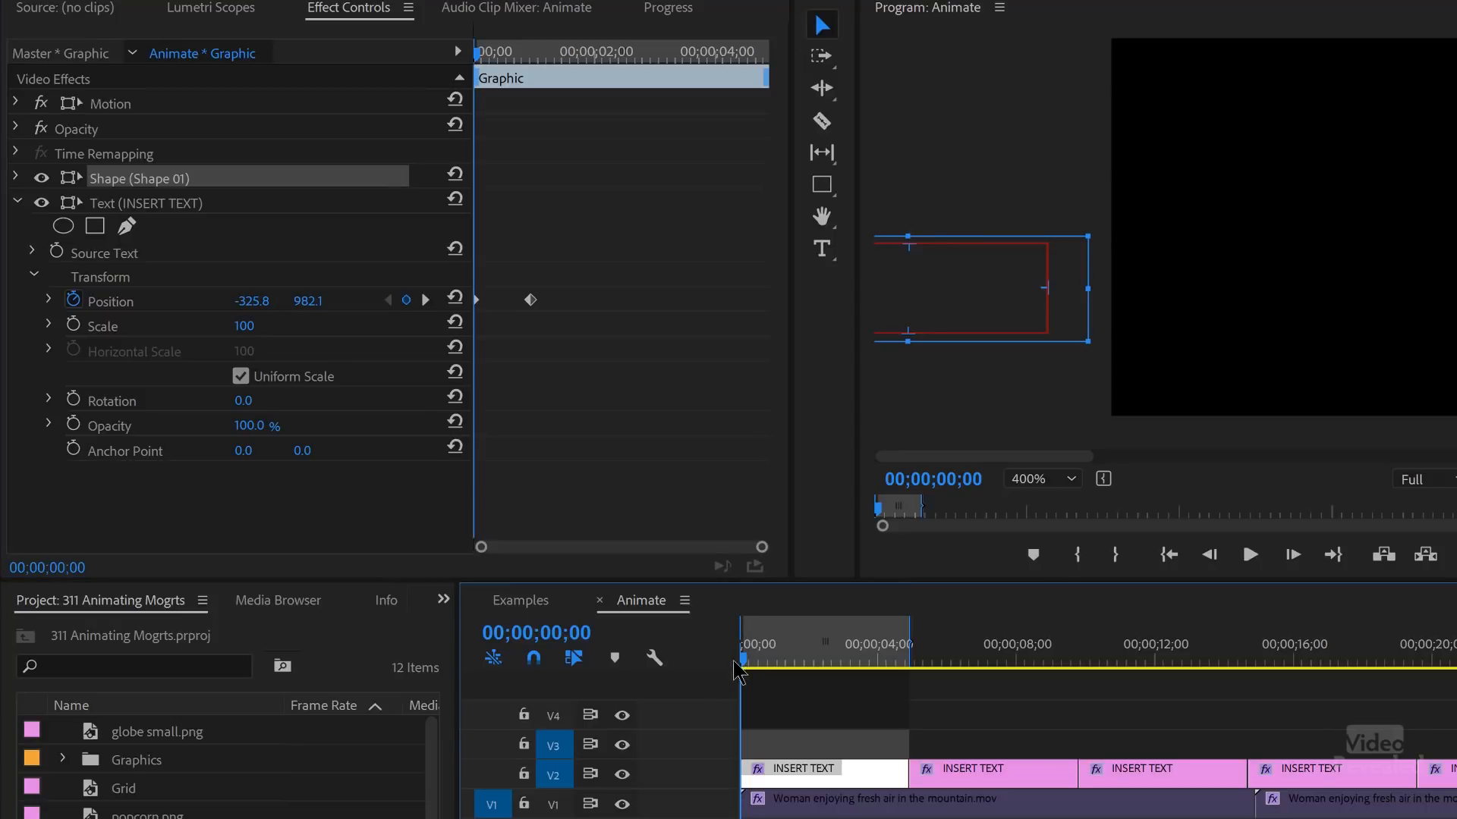
{"action": "left_click_drag", "start_coordinate": [1029, 459], "coordinate": [1086, 462]}
{"action": "key", "text": "space"}
{"action": "key", "text": "space"}
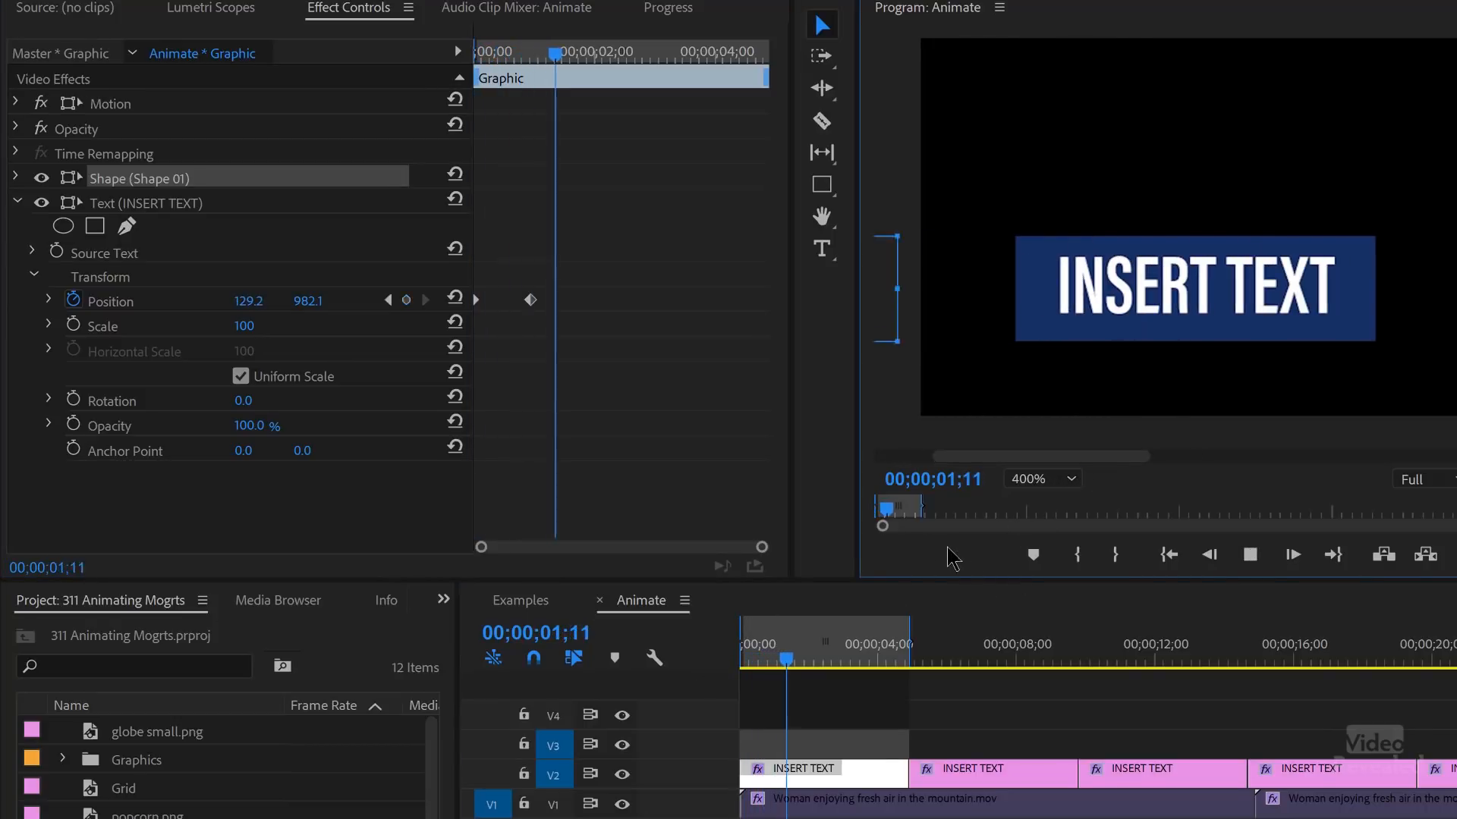
{"action": "left_click", "coordinate": [751, 661]}
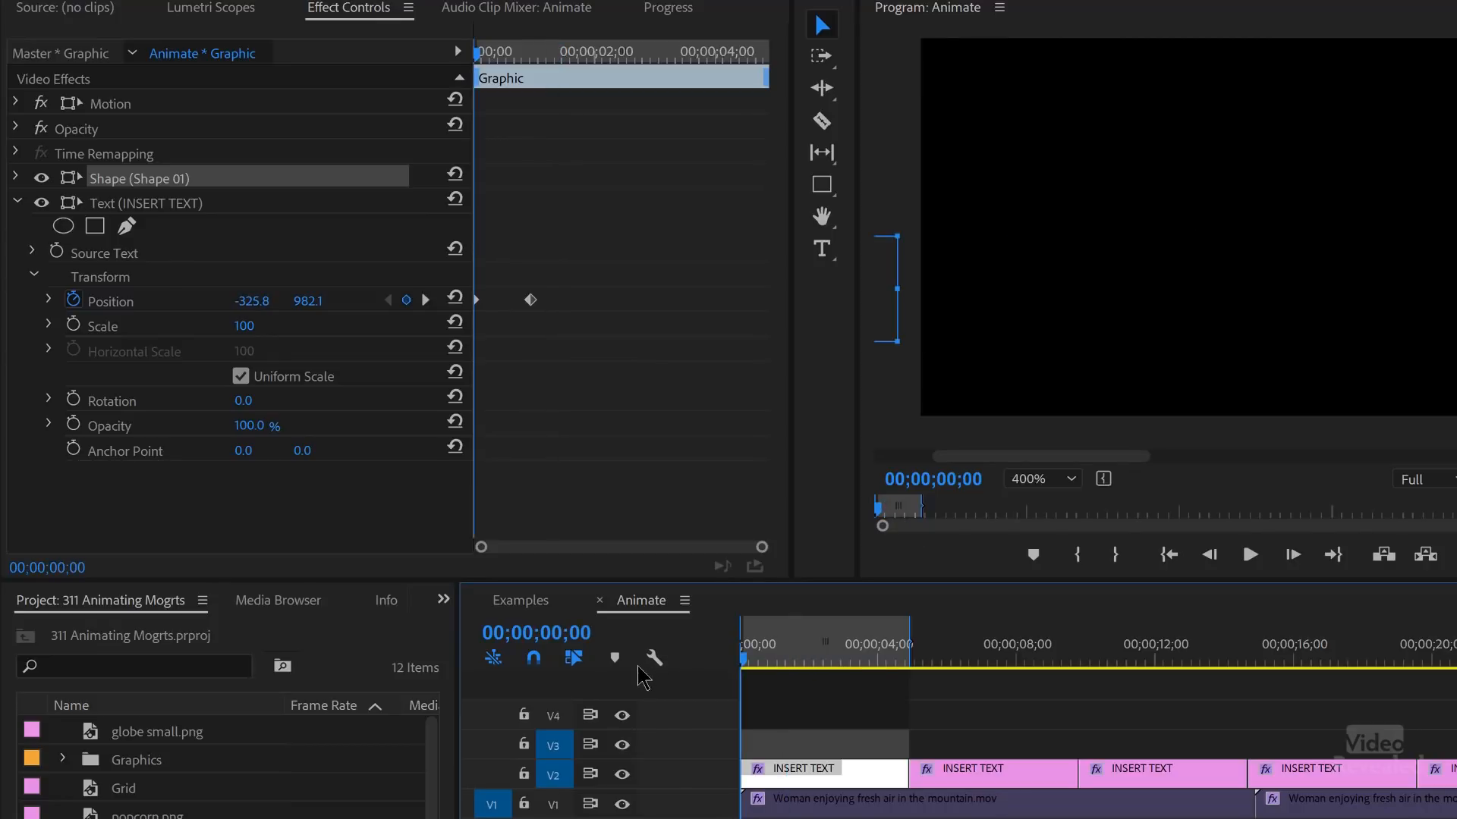
{"action": "key", "text": "space"}
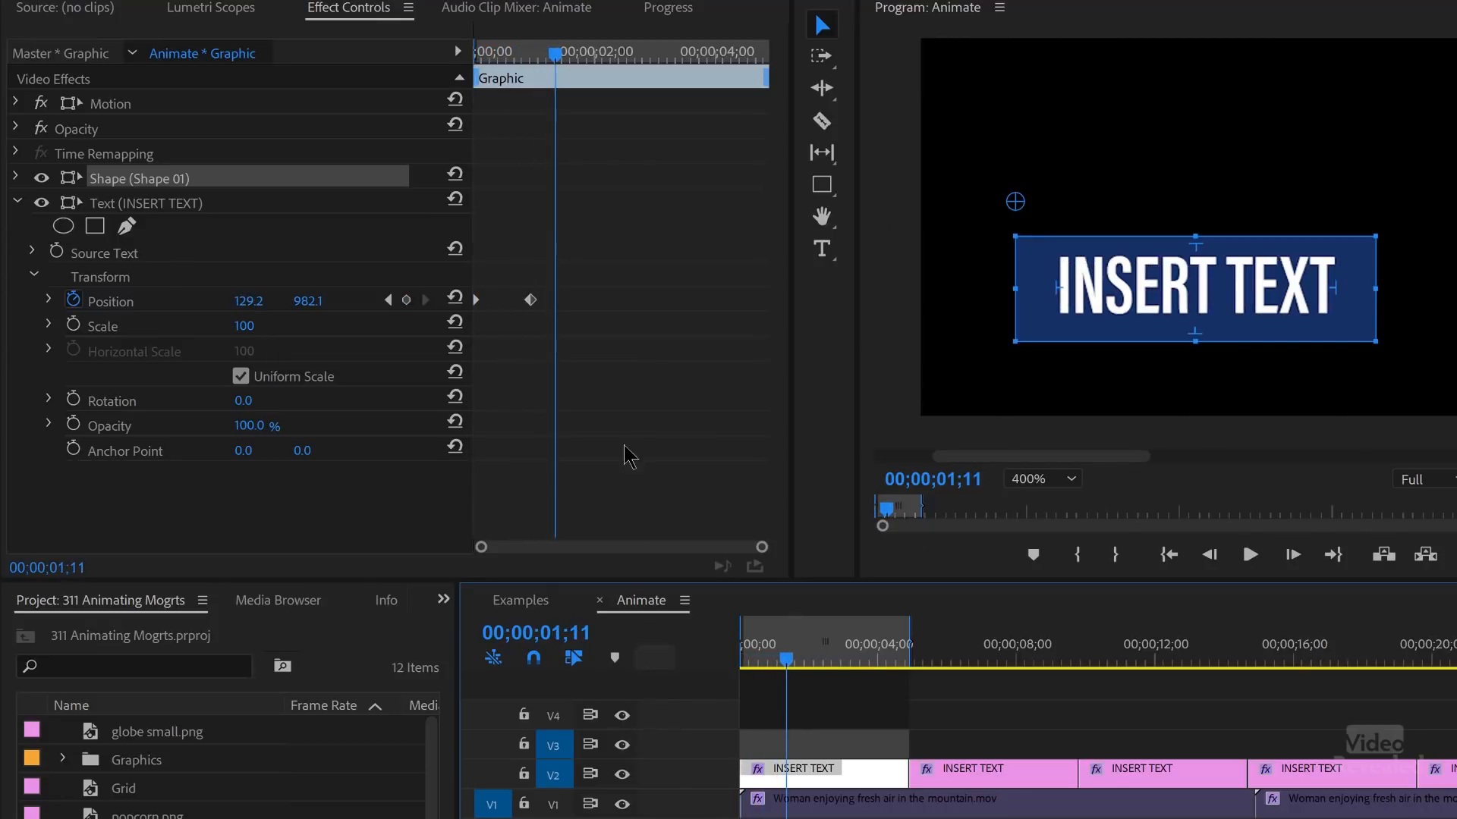
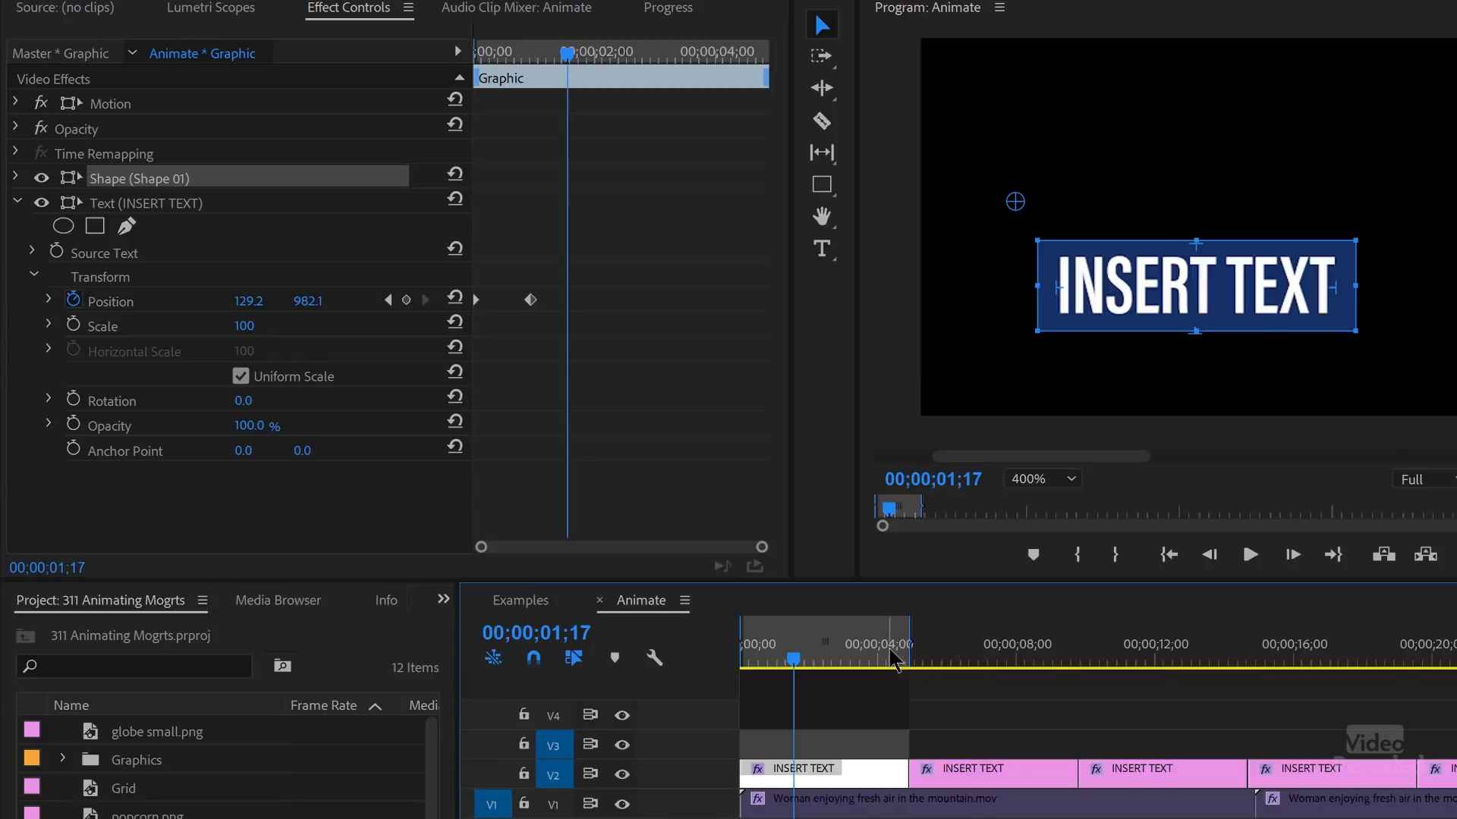
- Clear the existing in and out points and mark the second INSERT TEXT clip as the new in/out range
{"action": "key", "text": "ctrl+shift+x"}
{"action": "left_click_drag", "start_coordinate": [920, 651], "coordinate": [950, 657]}
{"action": "left_click", "coordinate": [981, 774]}
{"action": "key", "text": "x"}
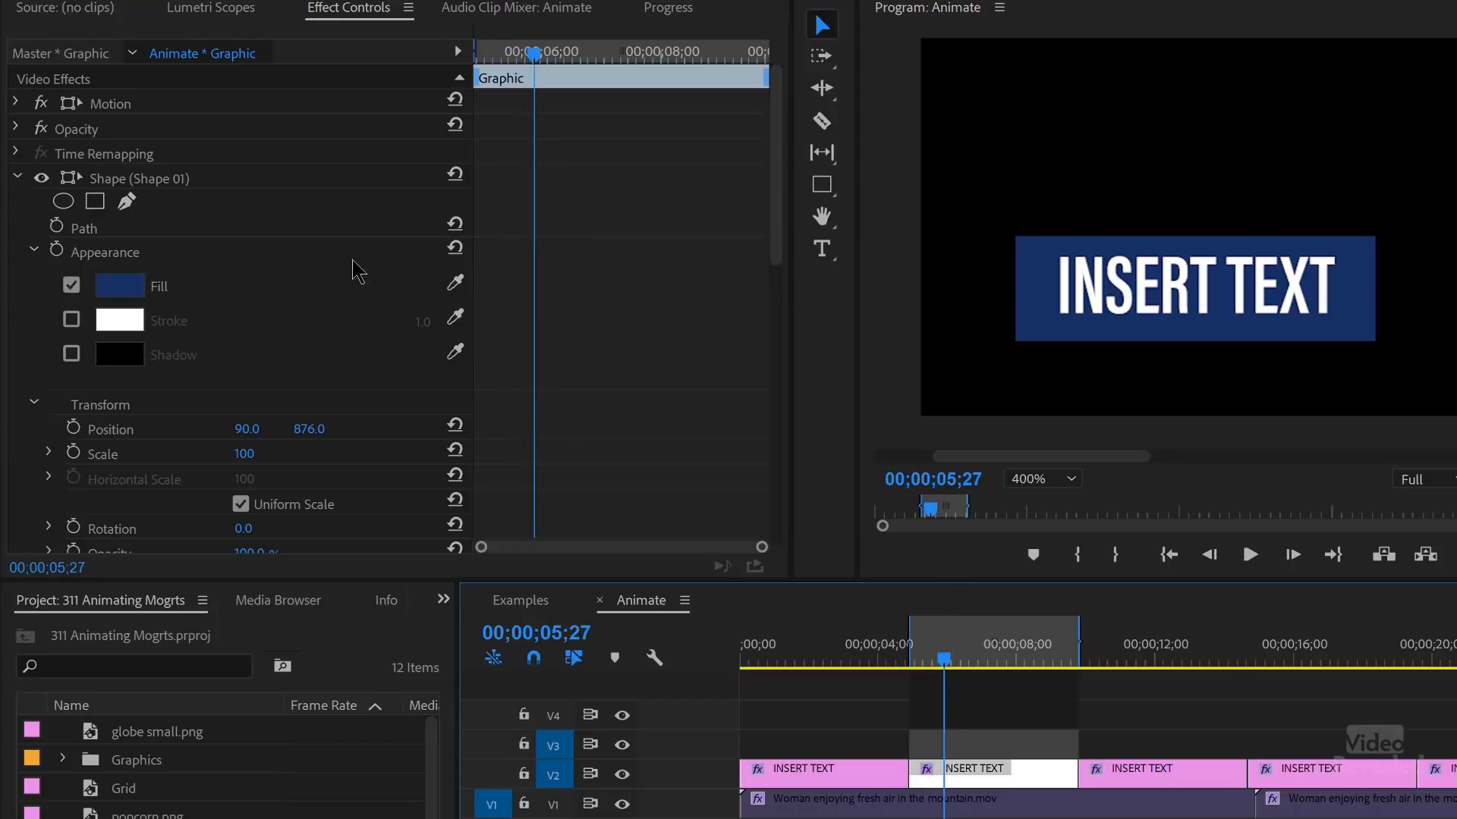
- Animate the second title's text Opacity from 0% at the clip start to 100% at 00;00;05;22
{"action": "left_click", "coordinate": [17, 179]}
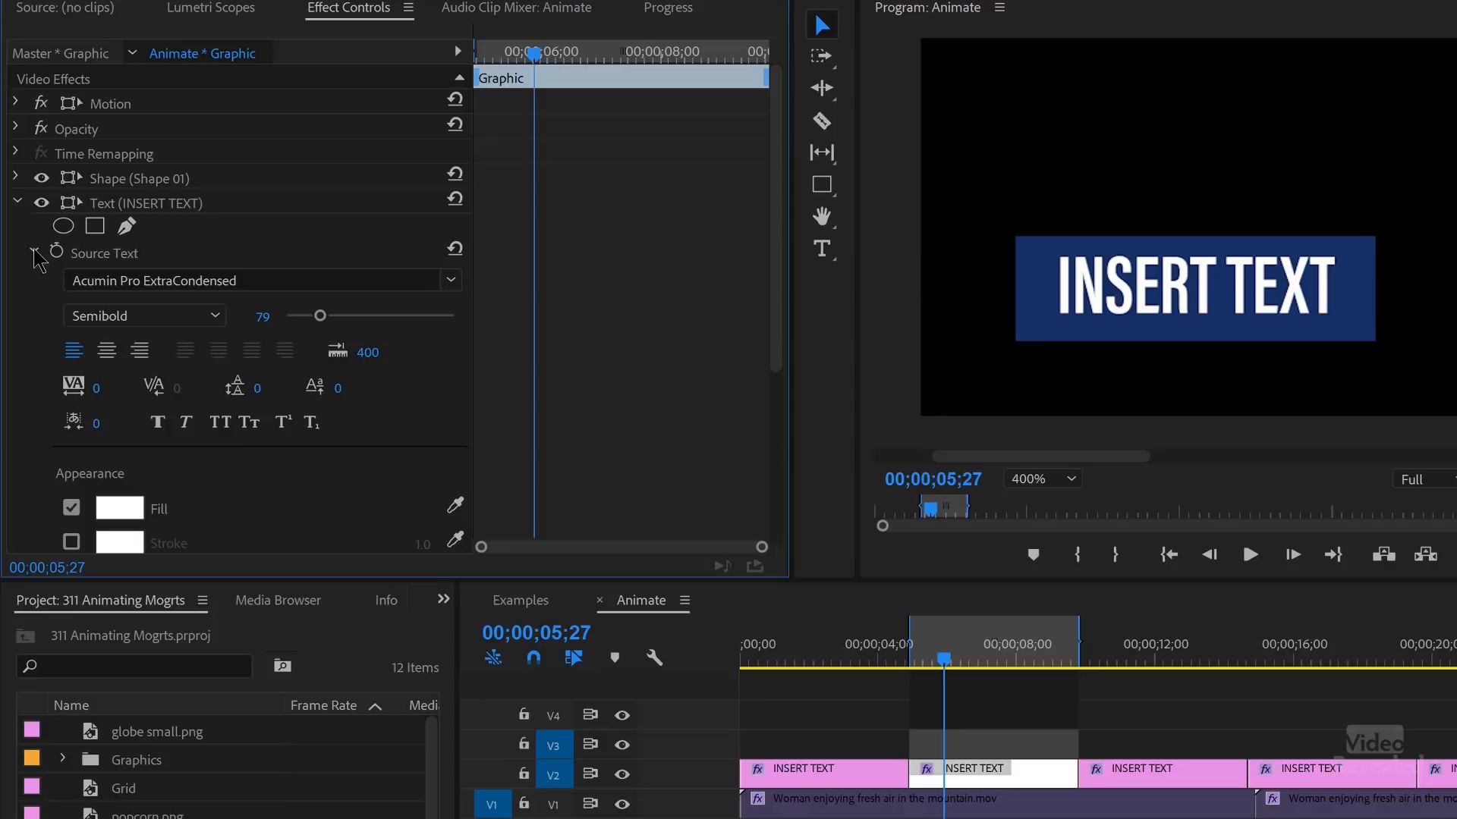
{"action": "left_click", "coordinate": [34, 252]}
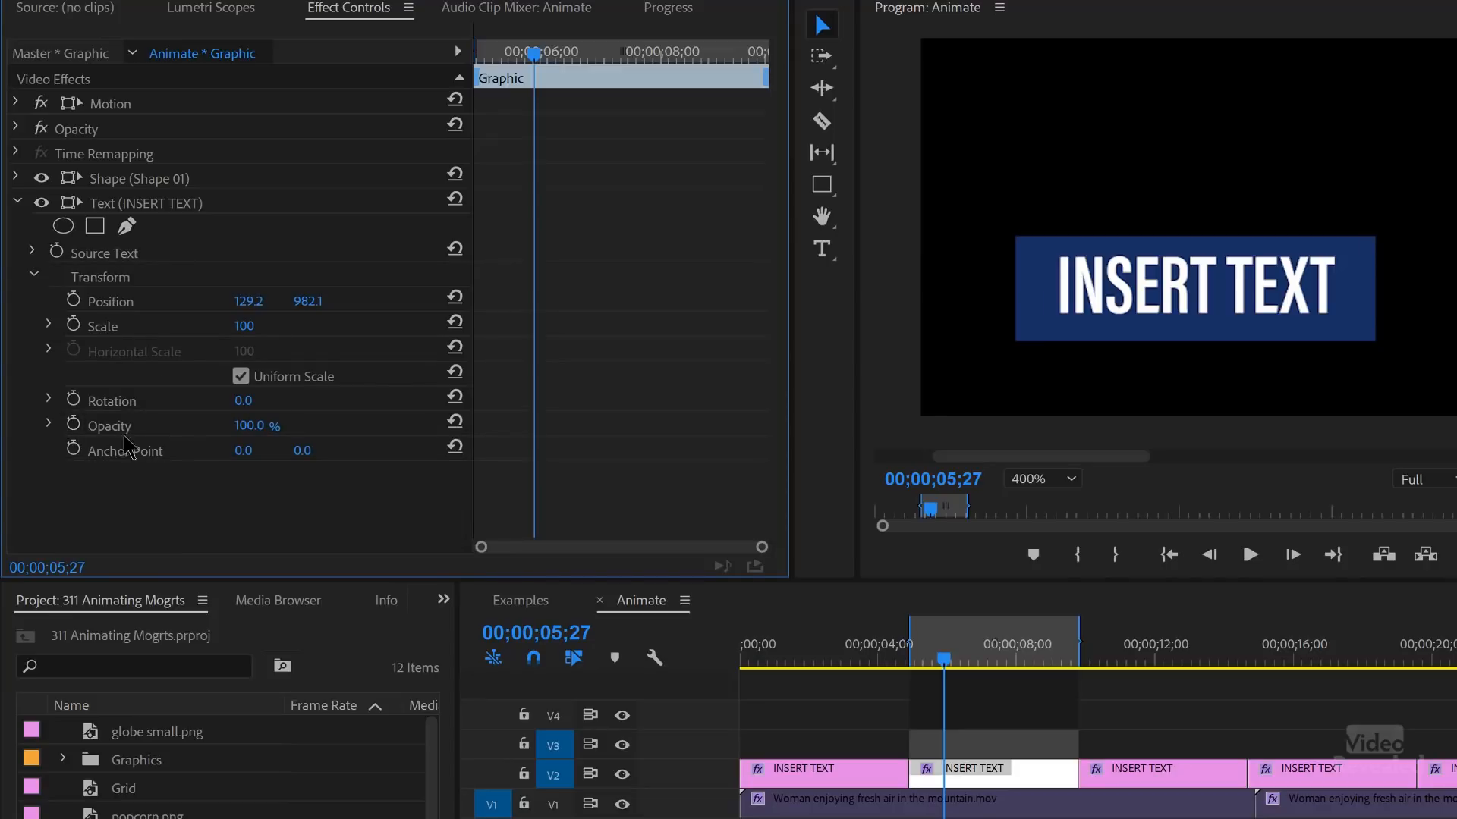
{"action": "mouse_move", "coordinate": [531, 56]}
{"action": "left_mouse_down"}
{"action": "mouse_move", "coordinate": [475, 56]}
{"action": "mouse_move", "coordinate": [524, 56]}
{"action": "left_mouse_up"}
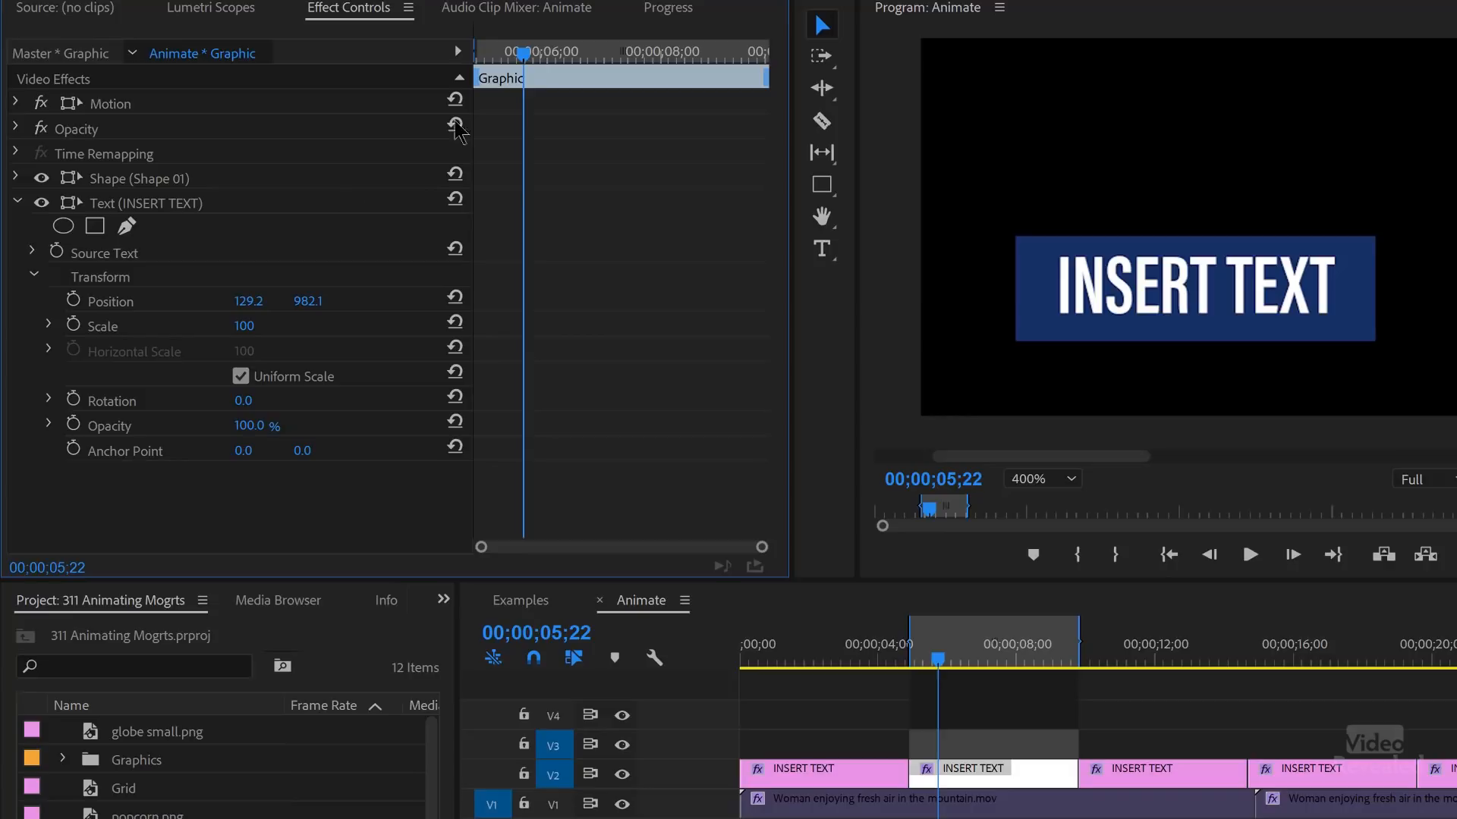
{"action": "left_click", "coordinate": [73, 424]}
{"action": "key", "text": "Left"}
{"action": "key", "text": "Left"}
{"action": "key", "text": "Up"}
{"action": "left_click", "coordinate": [249, 426]}
{"action": "type", "text": "1"}
{"action": "key", "text": "Return"}
- Play and scrub the opening of the second title with Shape 01 selected to check the text's fade-in
{"action": "key", "text": "space"}
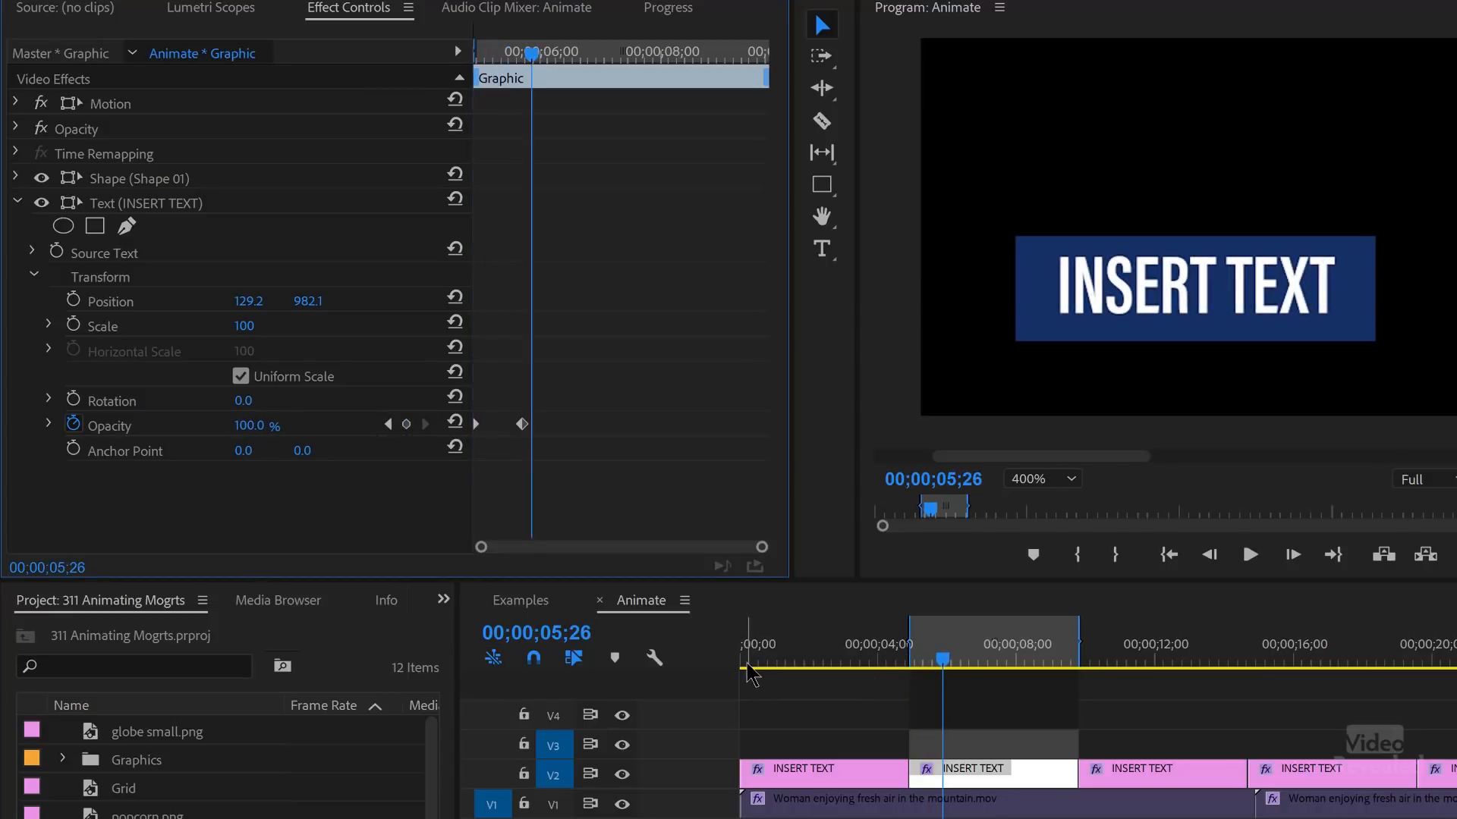
{"action": "left_click", "coordinate": [145, 182]}
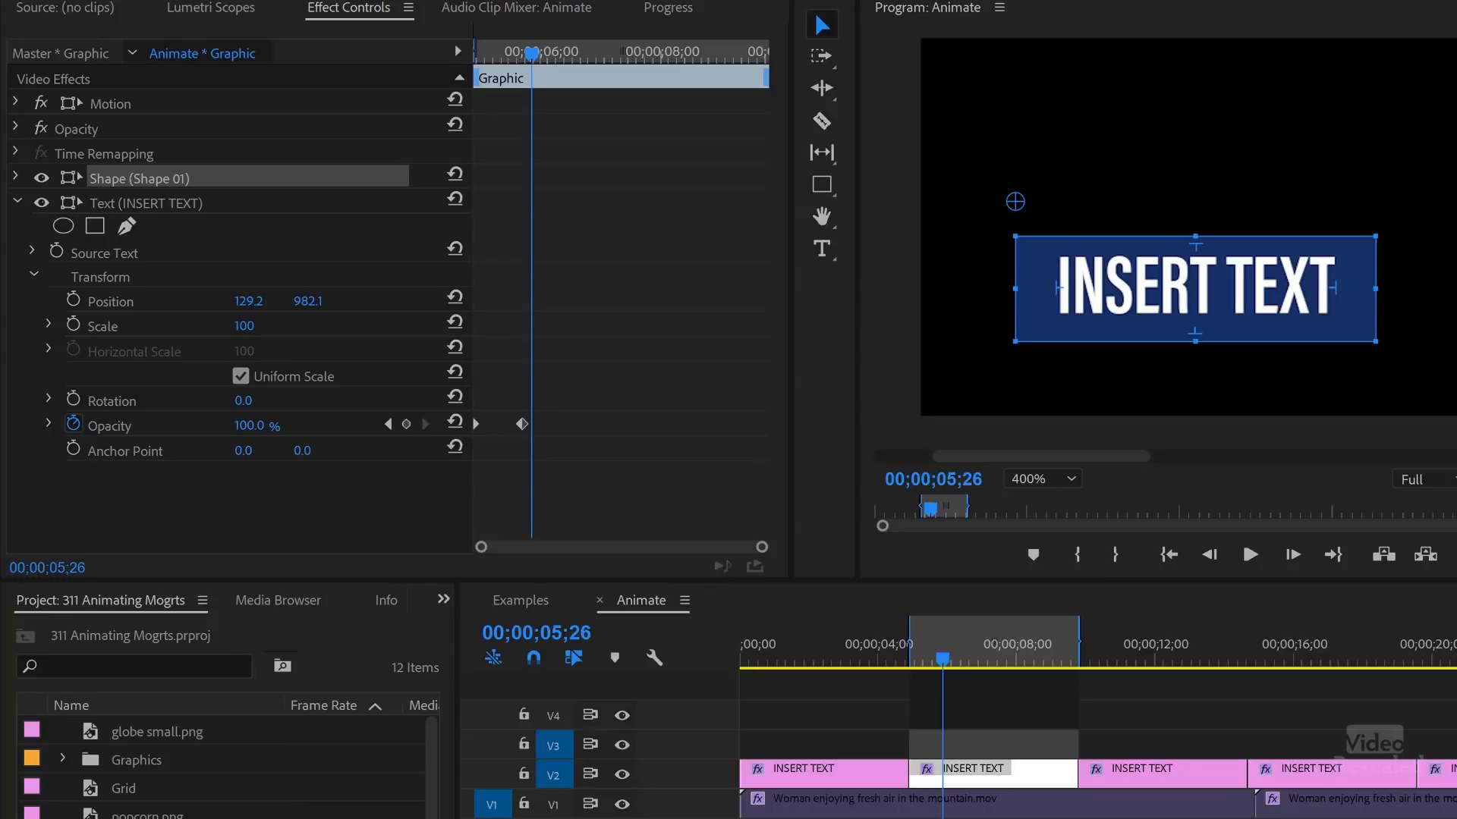
{"action": "left_click", "coordinate": [904, 659]}
{"action": "key", "text": "space"}
{"action": "left_click_drag", "start_coordinate": [937, 659], "coordinate": [903, 668]}
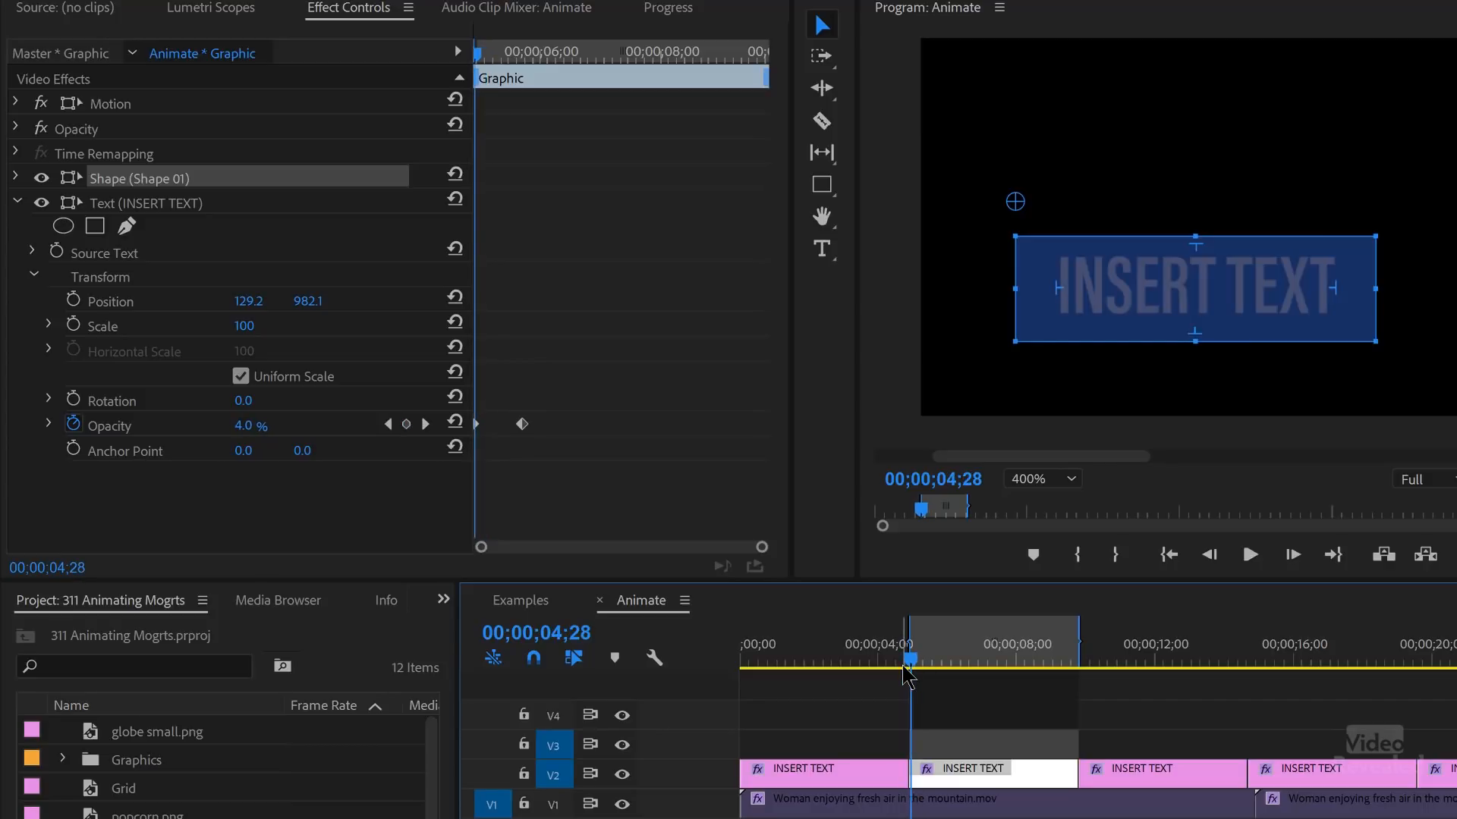
{"action": "left_click_drag", "start_coordinate": [914, 662], "coordinate": [919, 661]}
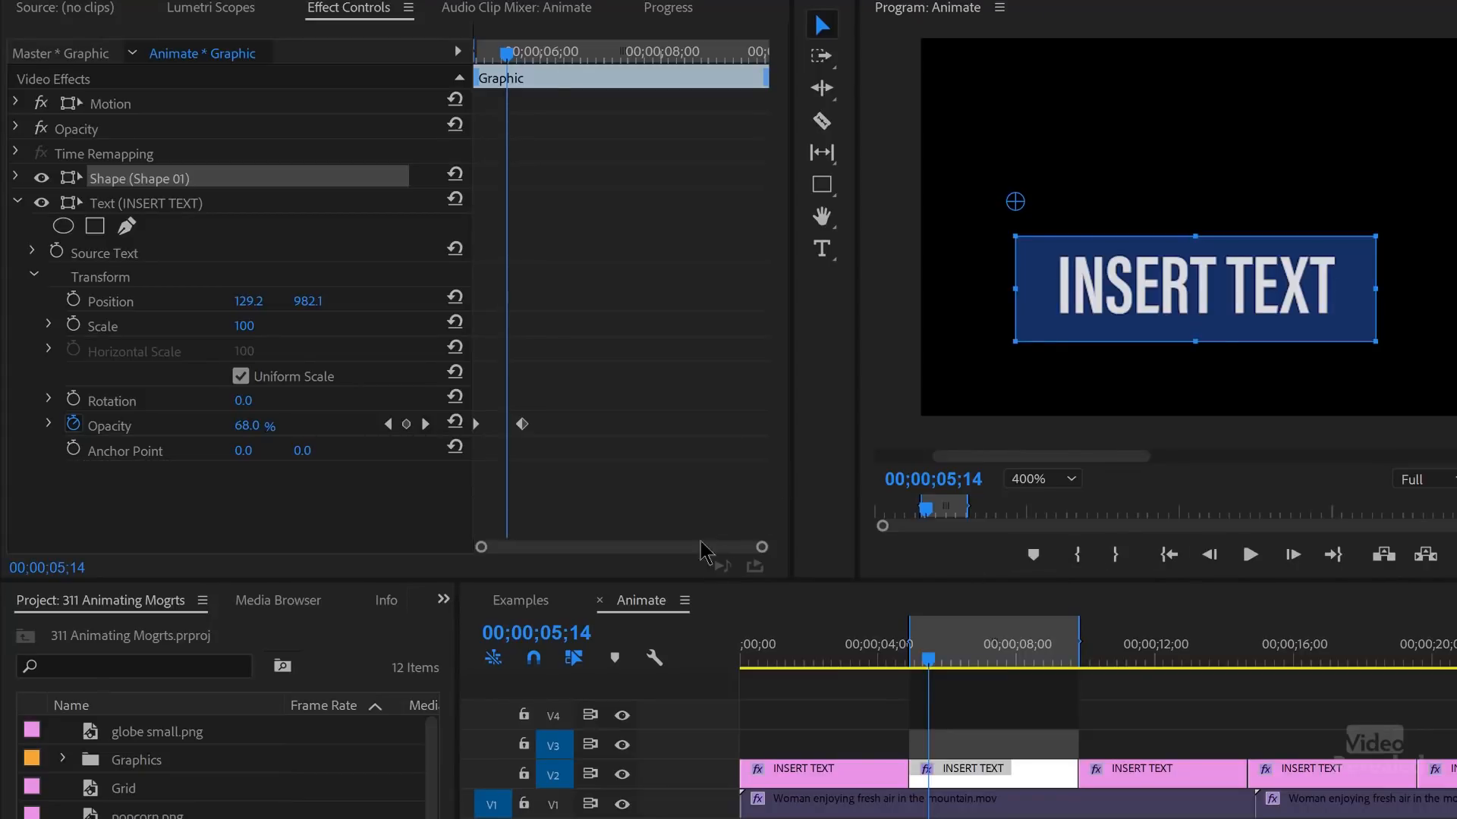
- Animate Shape 01's Opacity from transparent at the second title's start to 100% at 00;00;05;22, matching the text's keyframes
{"action": "left_click_drag", "start_coordinate": [512, 61], "coordinate": [515, 55]}
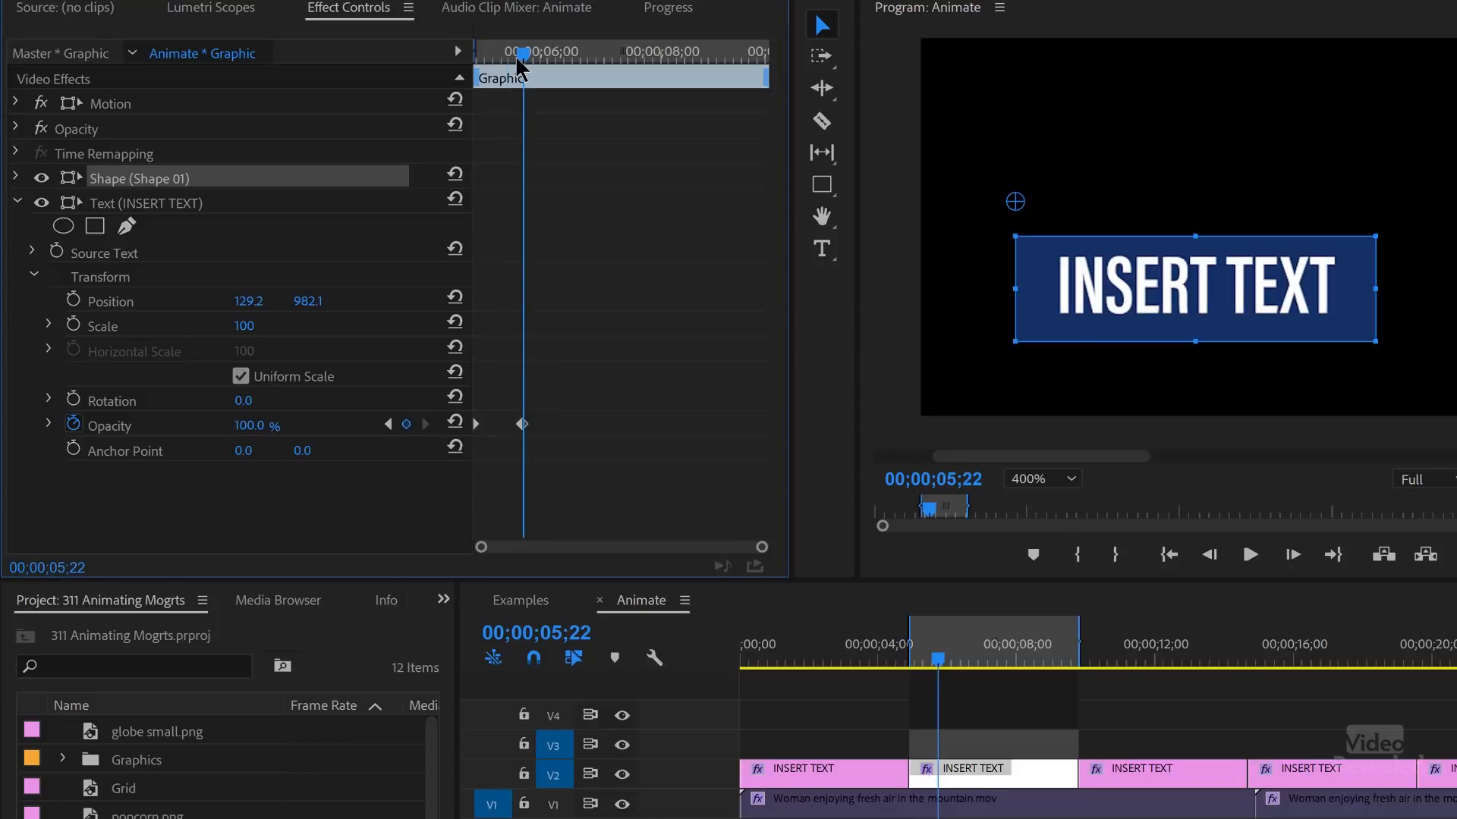
{"action": "left_click", "coordinate": [17, 202]}
{"action": "left_click", "coordinate": [17, 177]}
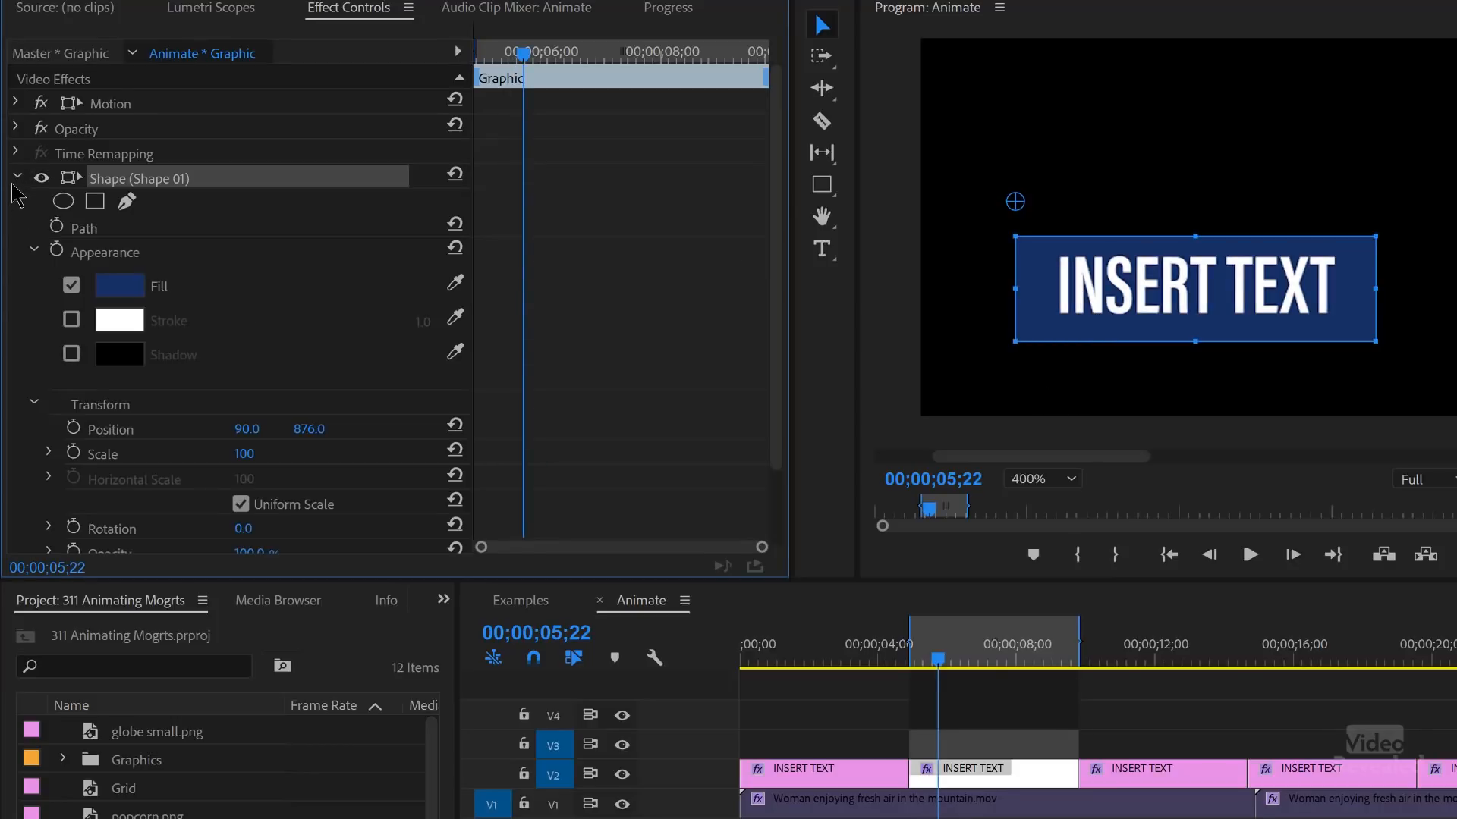
{"action": "left_click", "coordinate": [34, 250]}
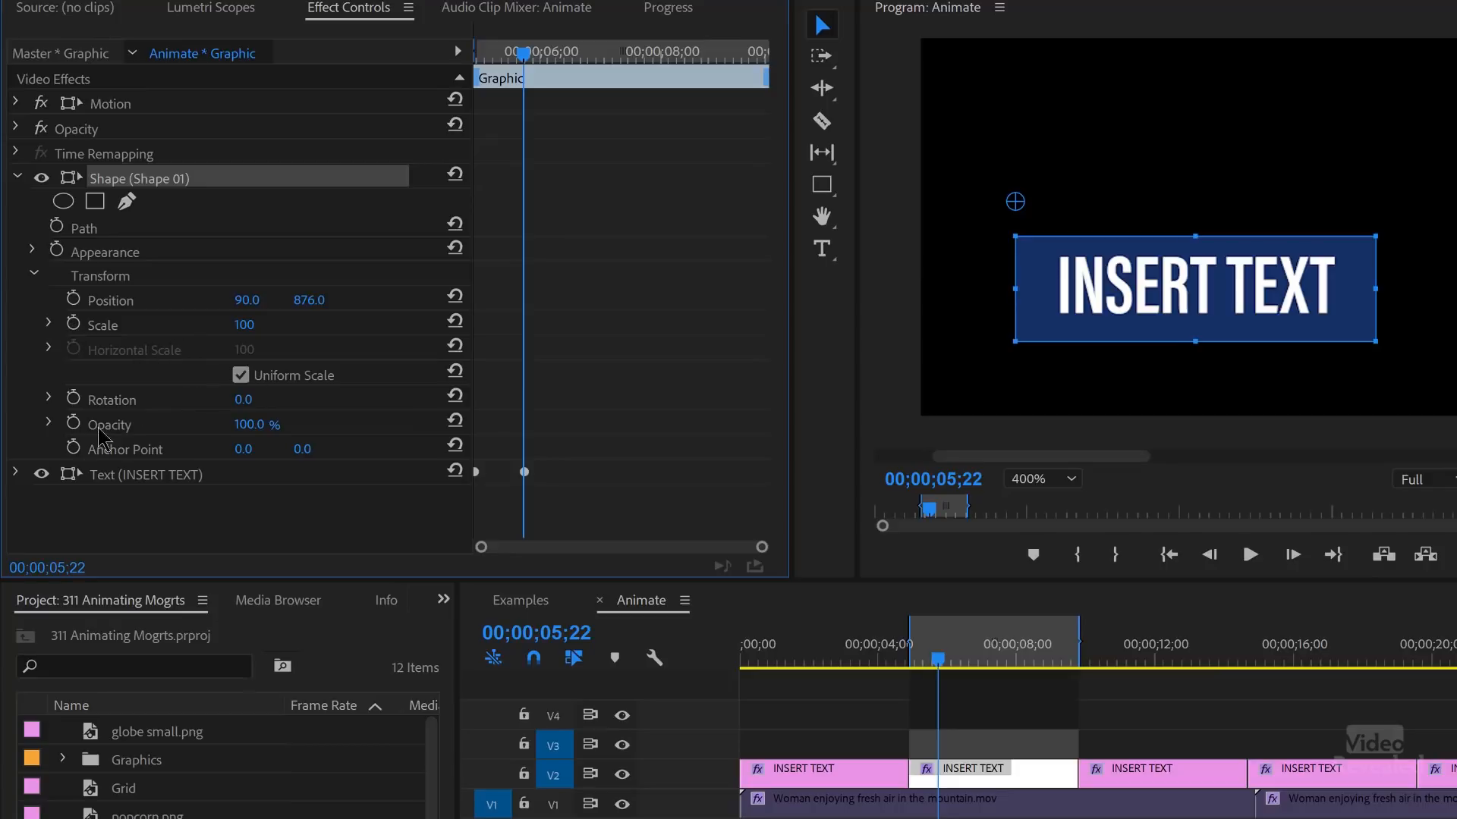
{"action": "left_click", "coordinate": [74, 423]}
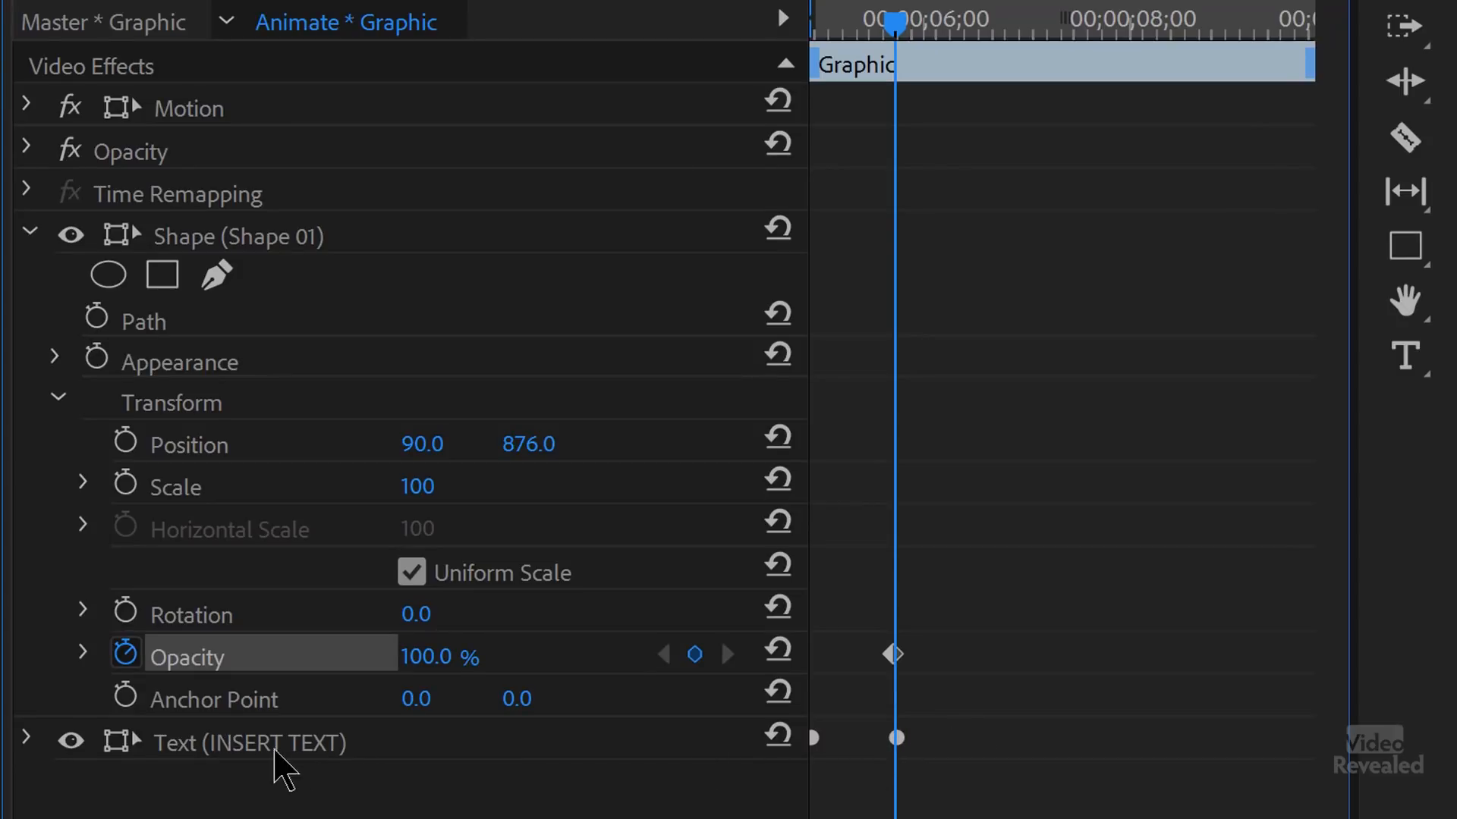
{"action": "key", "text": "ctrl+s"}
{"action": "left_click_drag", "start_coordinate": [896, 34], "coordinate": [889, 120]}
{"action": "left_click", "coordinate": [898, 139]}
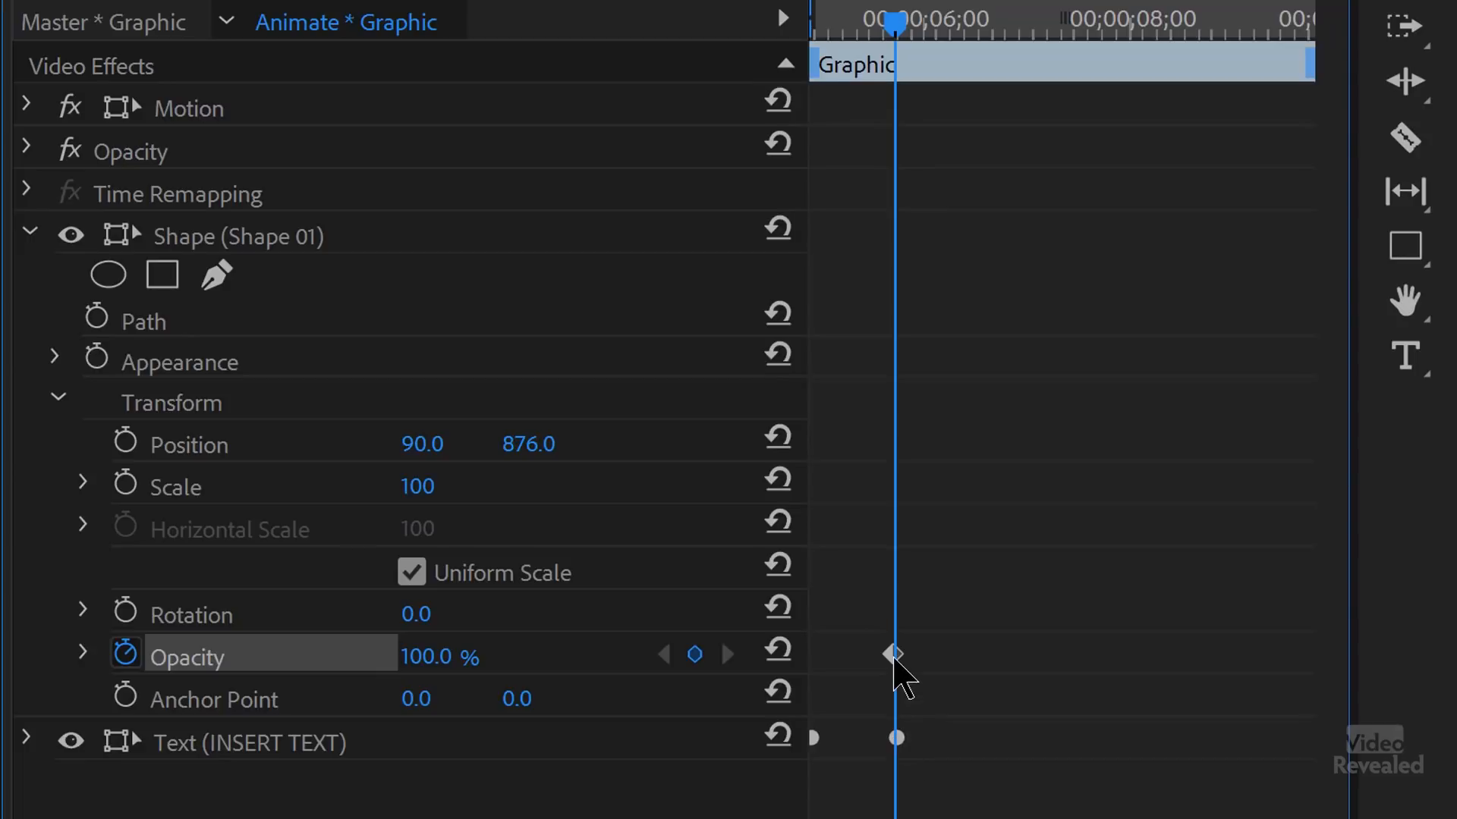
{"action": "left_click_drag", "start_coordinate": [898, 26], "coordinate": [400, 569]}
{"action": "left_click_drag", "start_coordinate": [407, 657], "coordinate": [348, 657]}
- Play the second title twice from its start to check the text and rectangle fading in together
{"action": "key", "text": "space"}
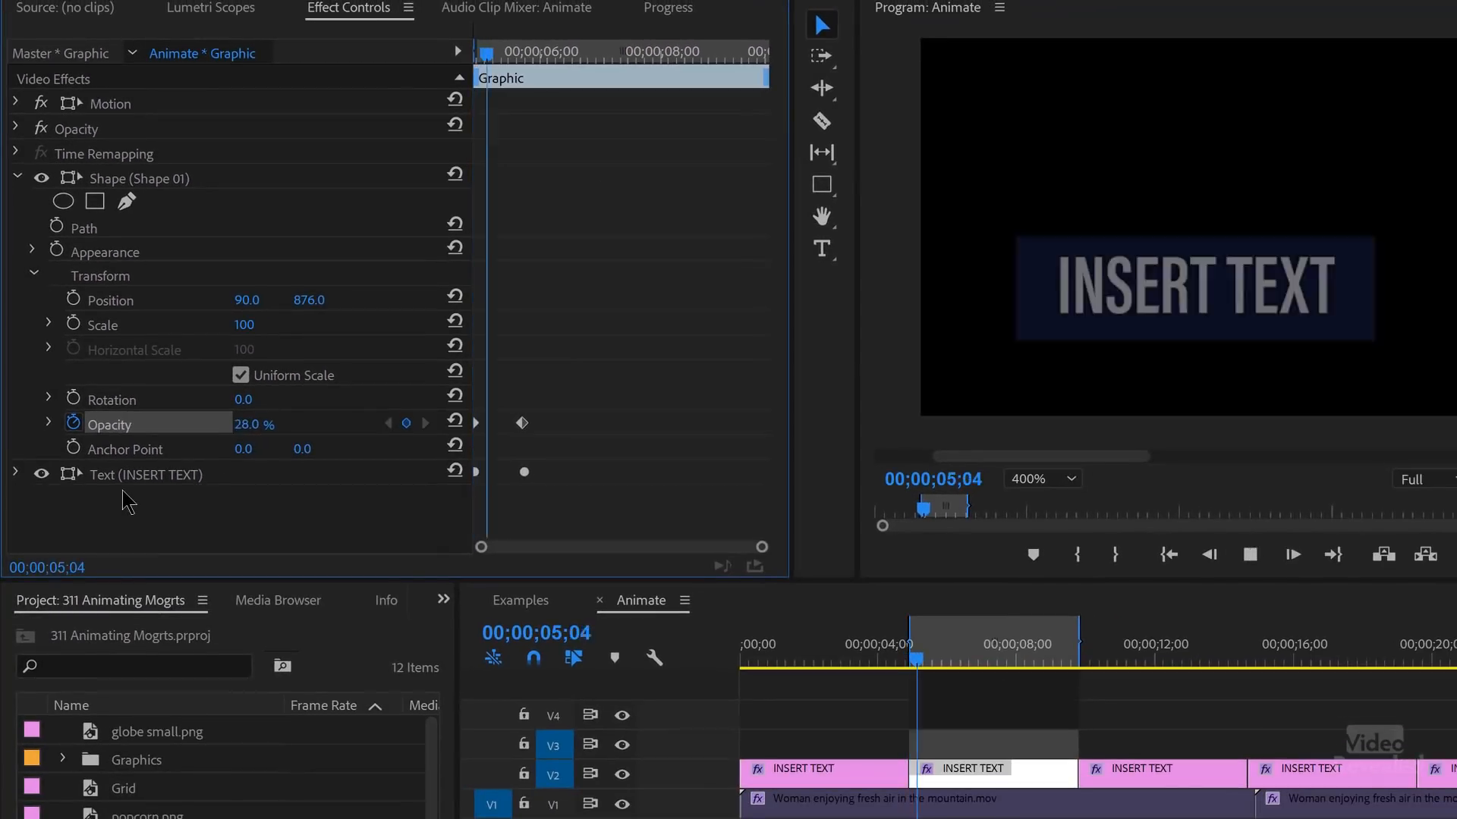
{"action": "key", "text": "space"}
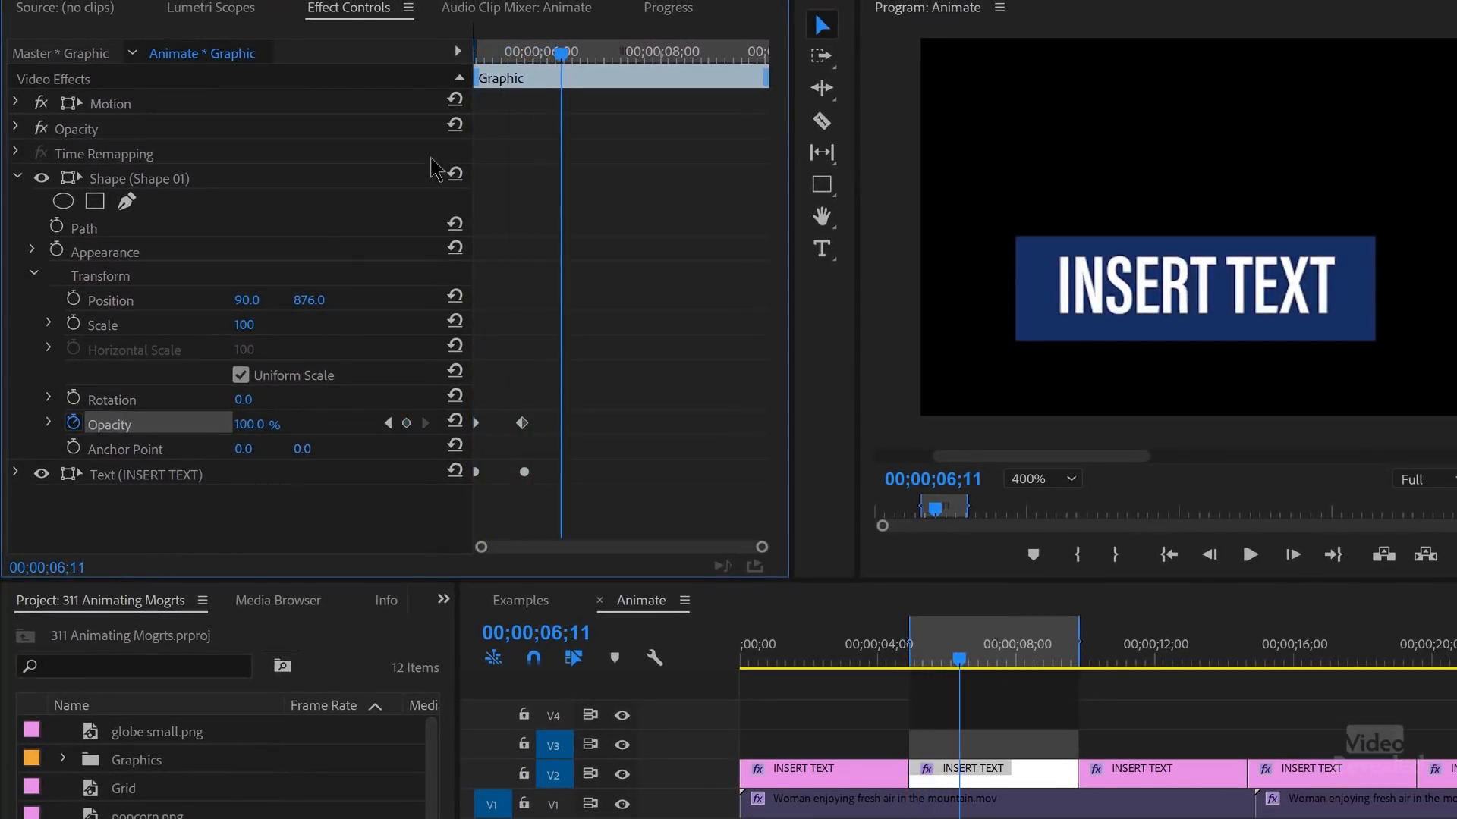
{"action": "left_click_drag", "start_coordinate": [506, 57], "coordinate": [257, 139]}
{"action": "key", "text": "space"}
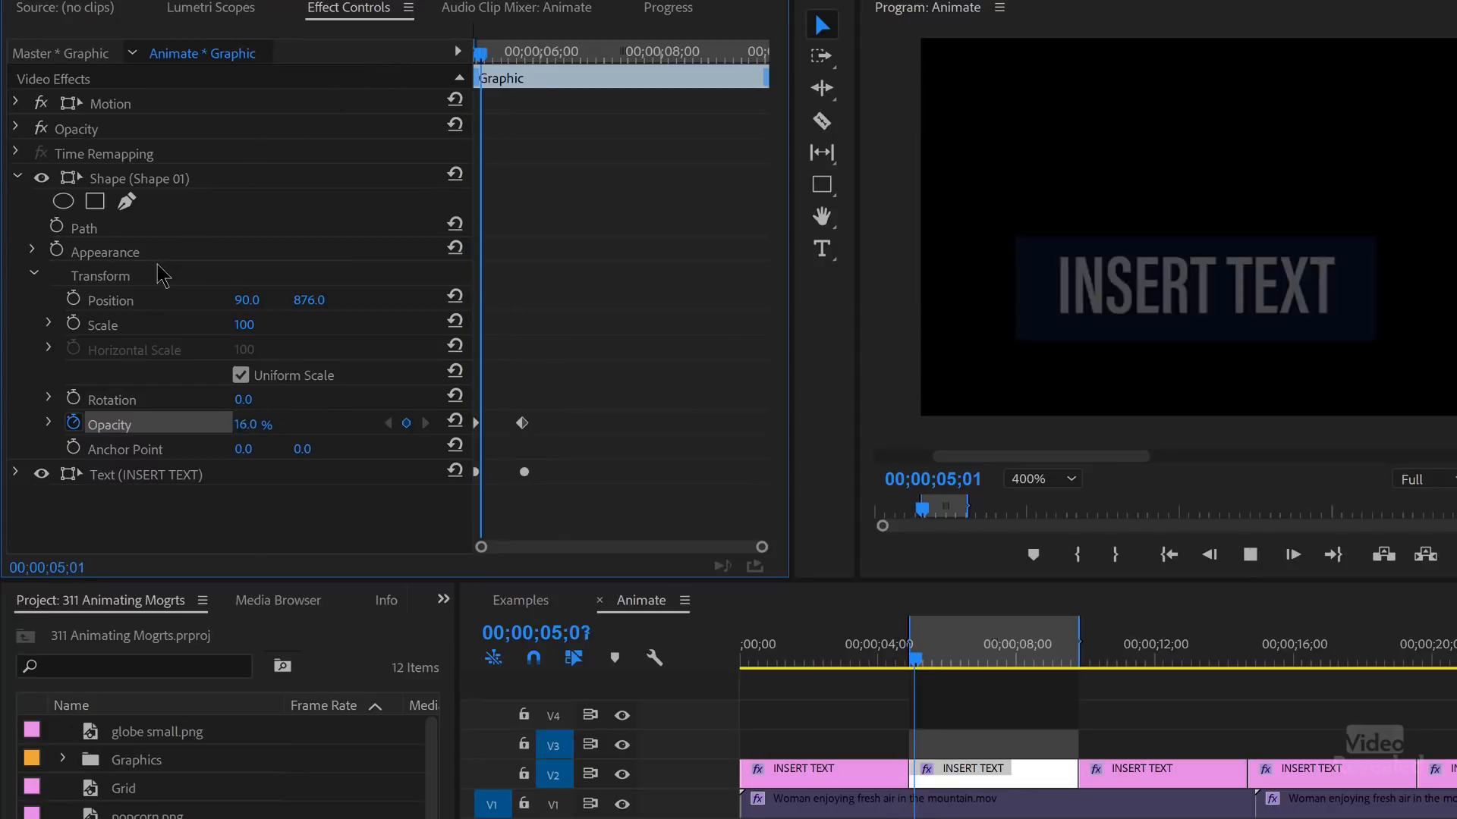
{"action": "key", "text": "space"}
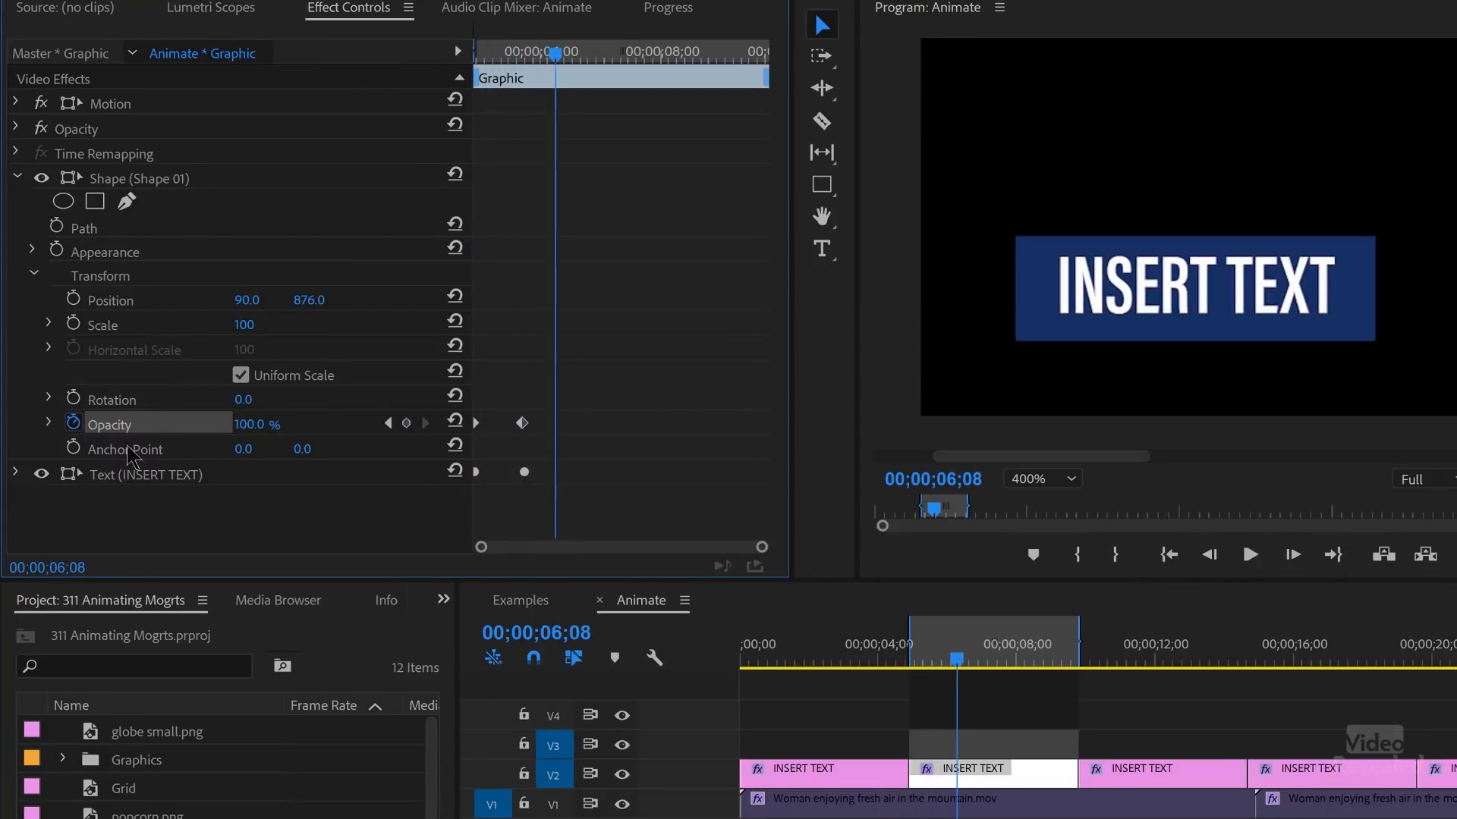
- Shift both text Opacity keyframes in the second title so the text's fade-in begins at 00;00;05;22
{"action": "left_click", "coordinate": [17, 177]}
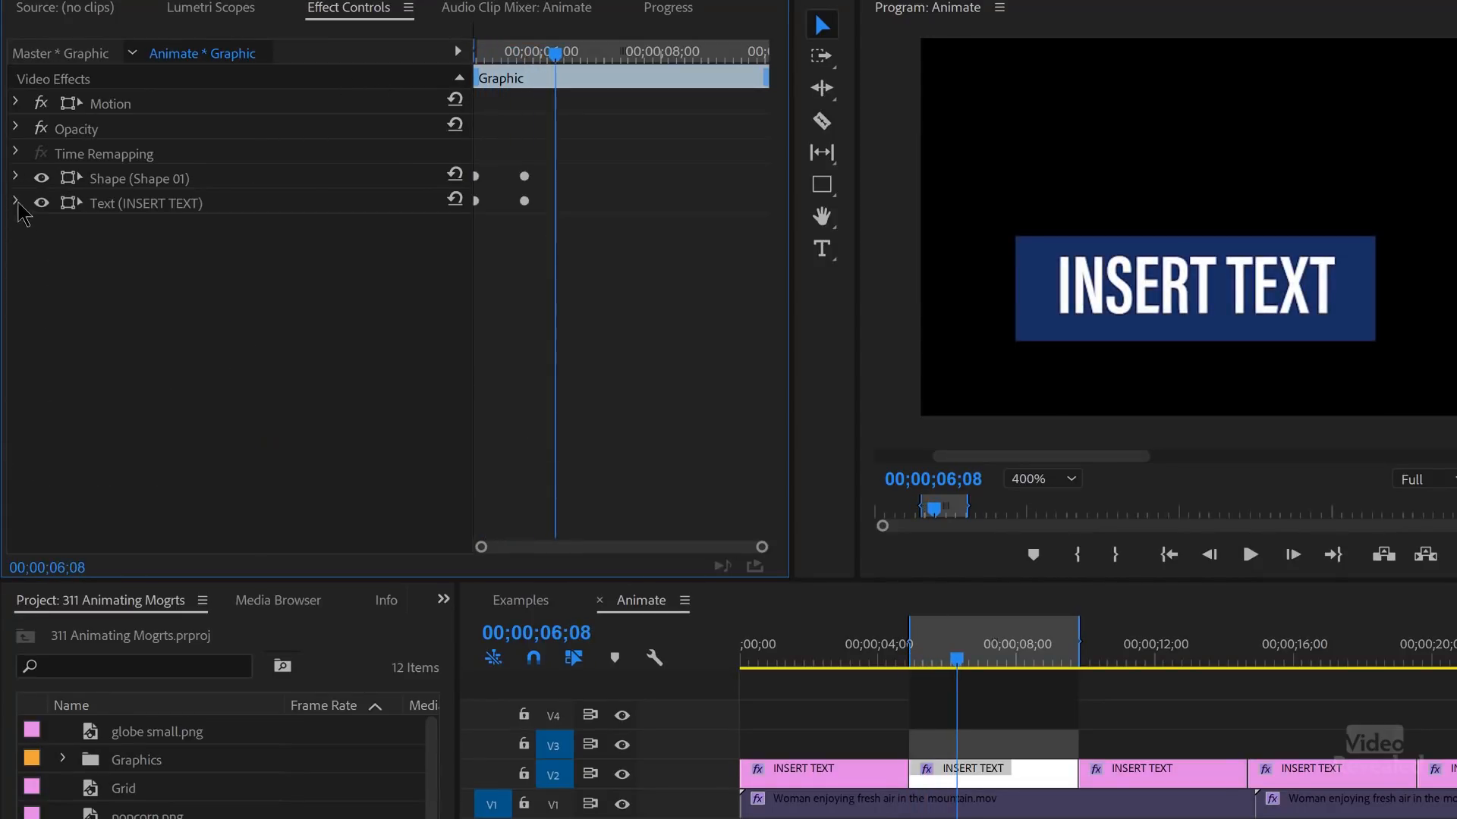
{"action": "left_click", "coordinate": [16, 203]}
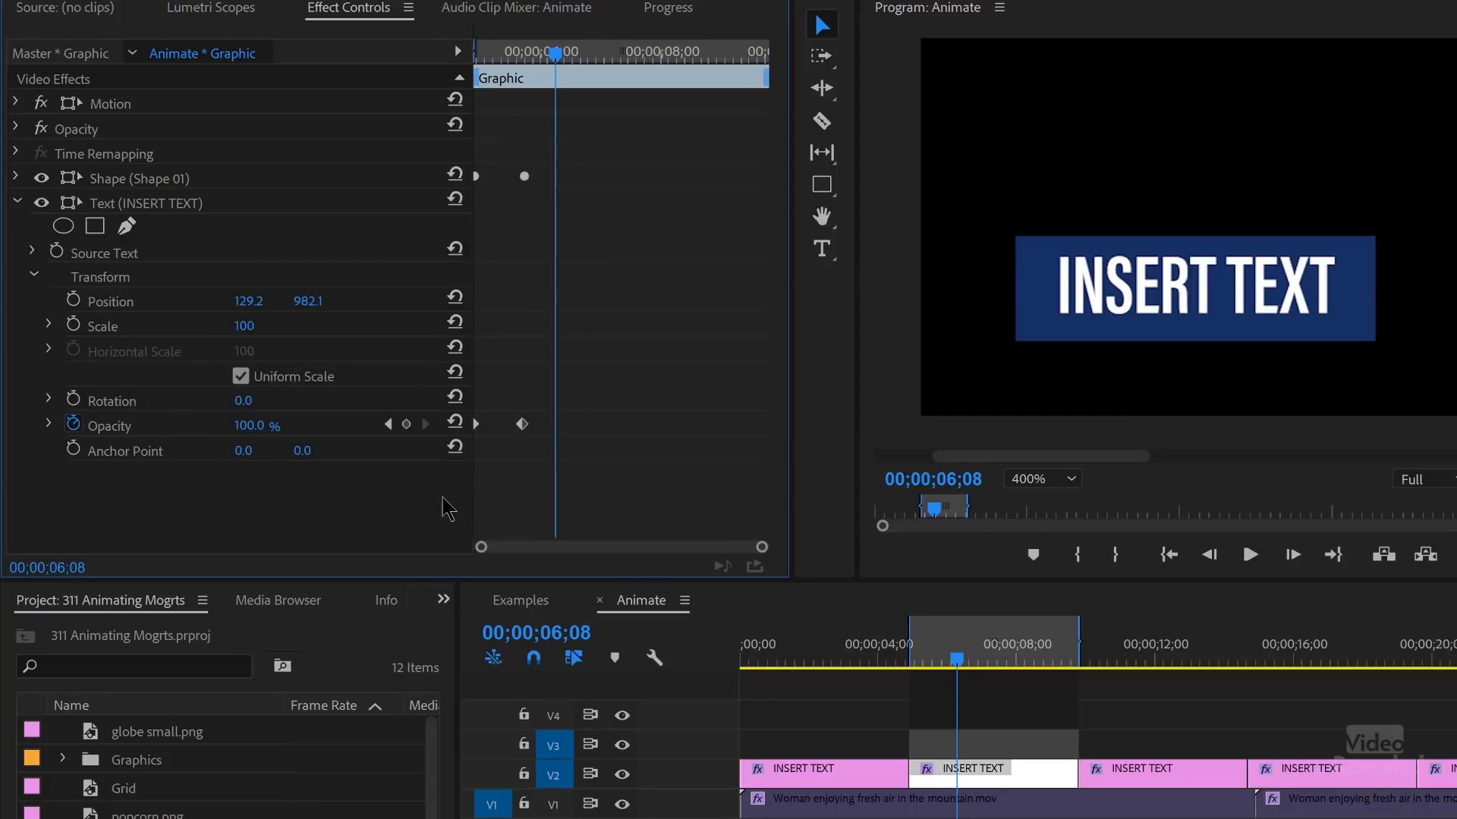
{"action": "left_click_drag", "start_coordinate": [560, 55], "coordinate": [540, 61]}
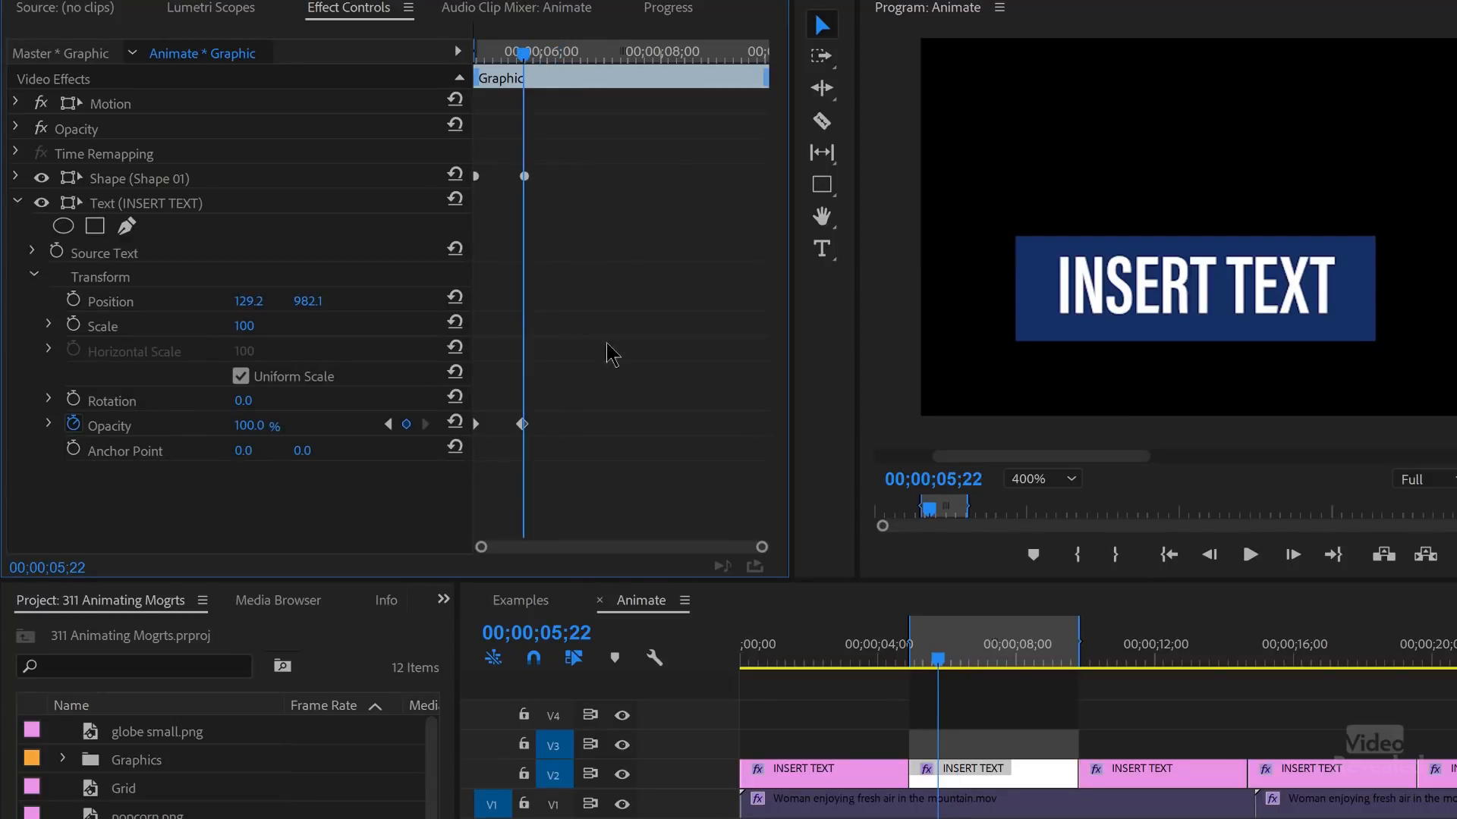
{"action": "left_click_drag", "start_coordinate": [565, 394], "coordinate": [521, 429]}
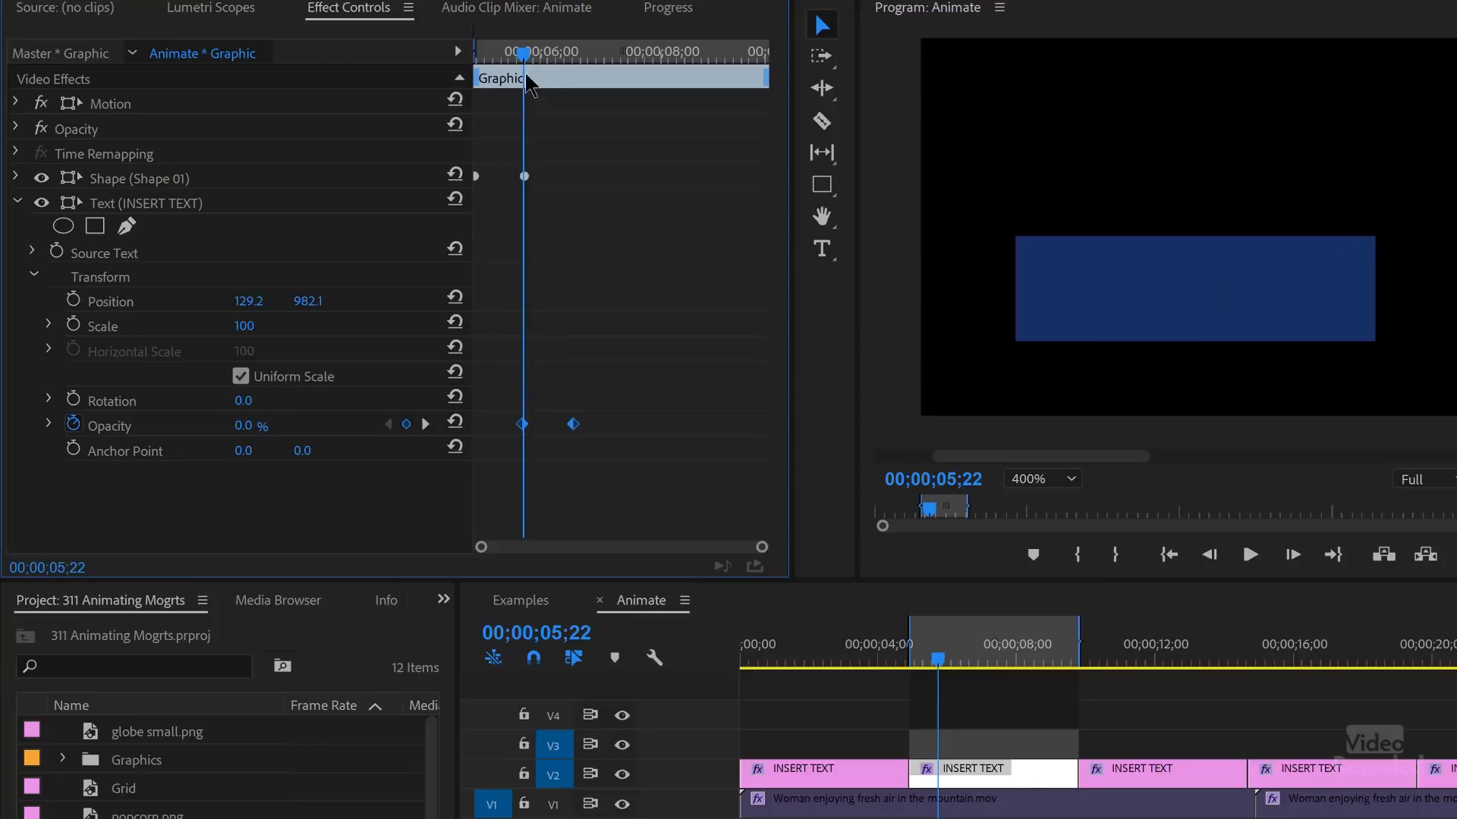
- Replay the second title from its start to check the rectangle fading in before the text
{"action": "left_click_drag", "start_coordinate": [497, 53], "coordinate": [374, 126]}
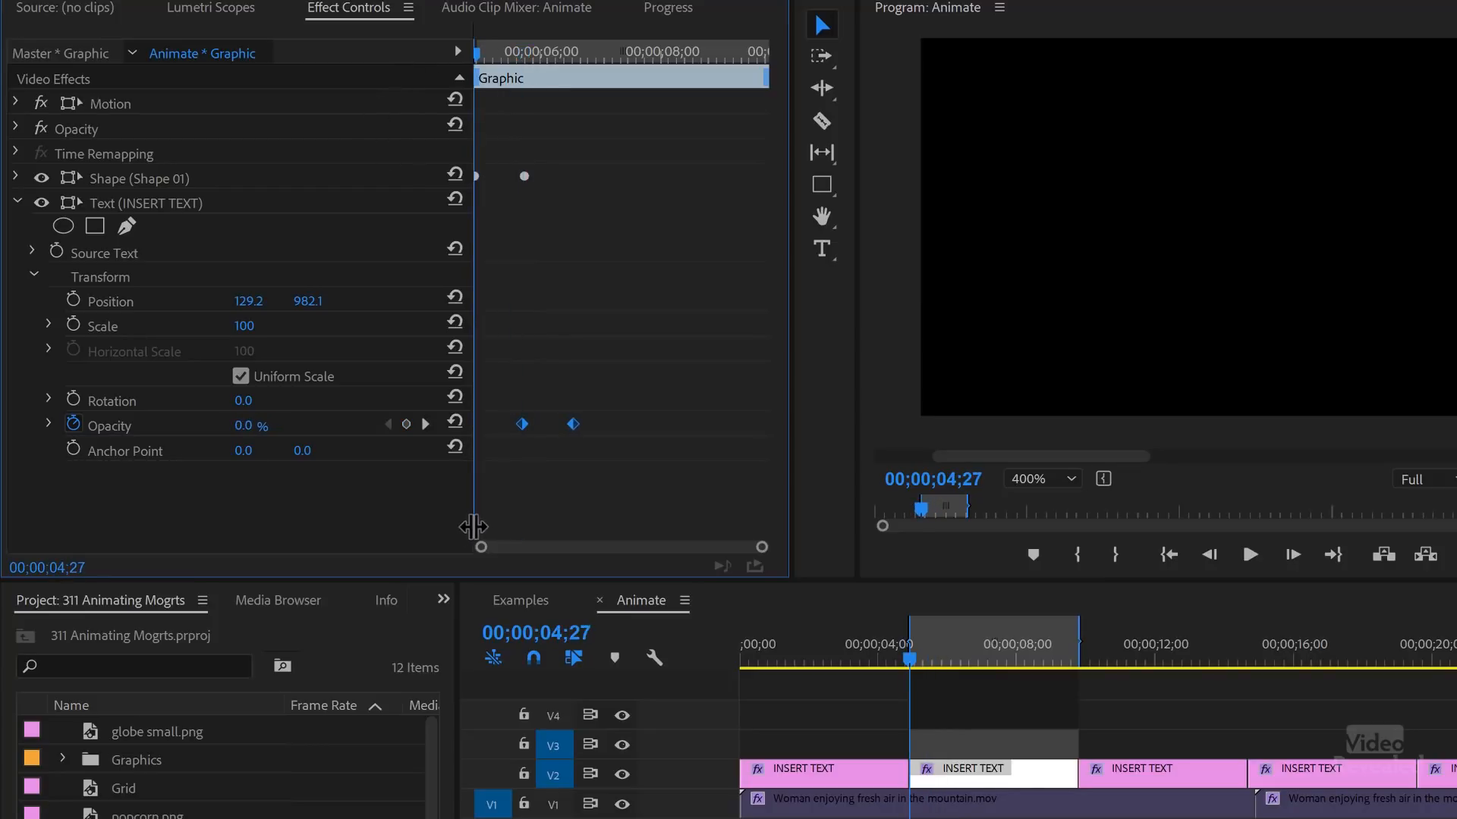
{"action": "key", "text": "space"}
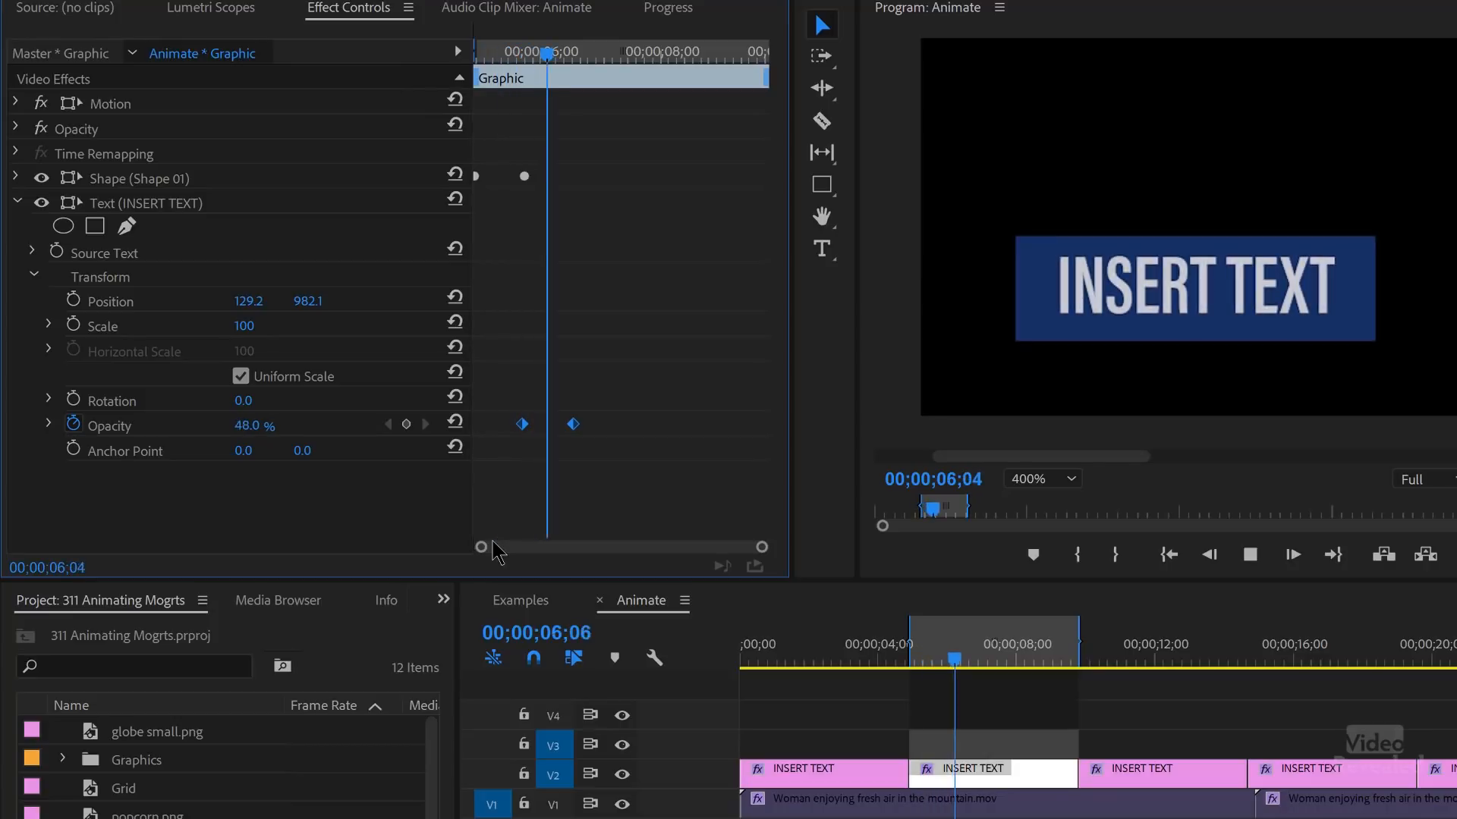
{"action": "left_click_drag", "start_coordinate": [552, 53], "coordinate": [401, 69]}
{"action": "key", "text": "space"}
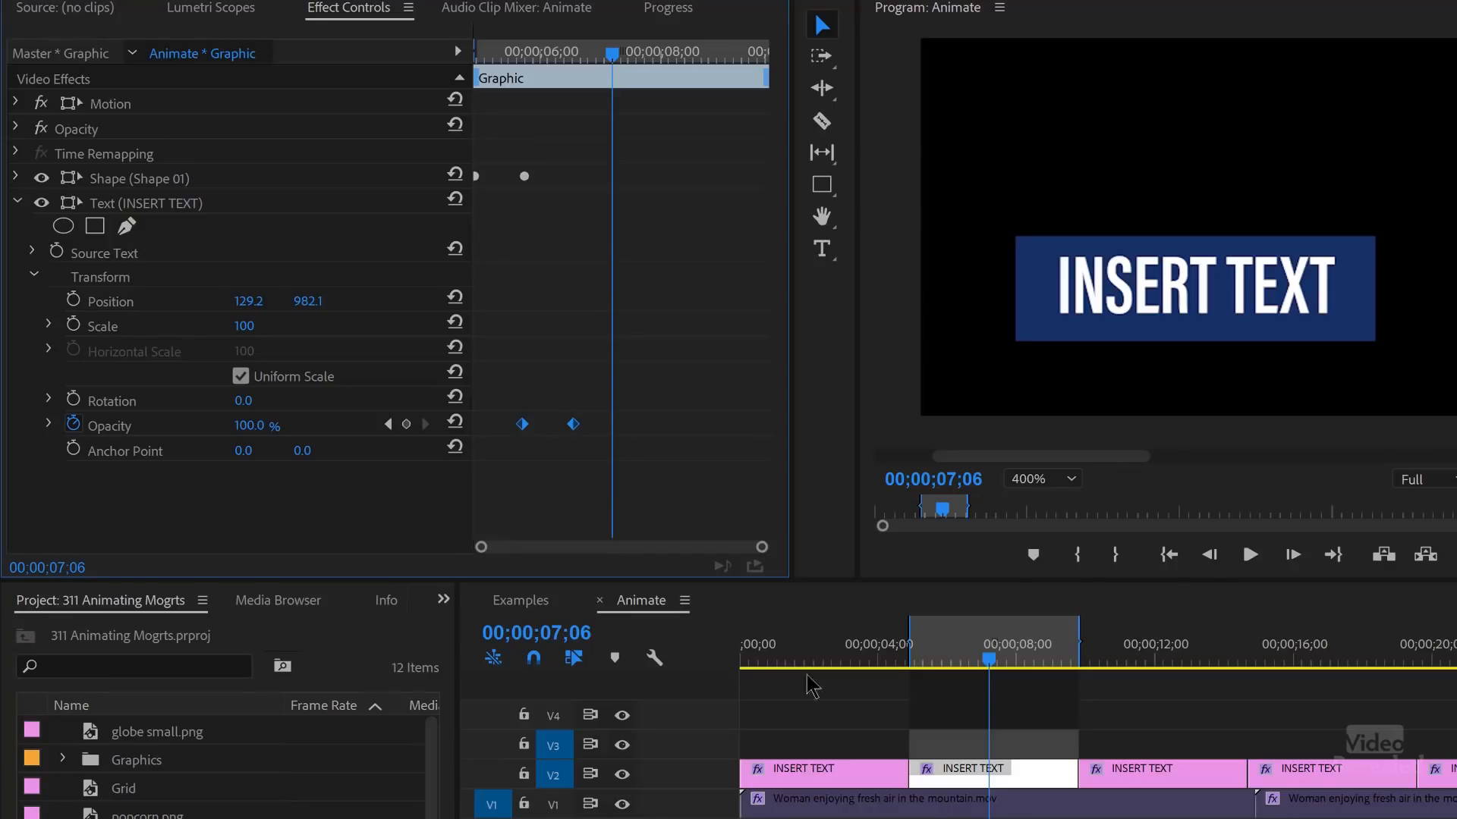
- Clear the second title's in and out points, select the third title clip and mark its range
{"action": "key", "text": "ctrl+shift+x"}
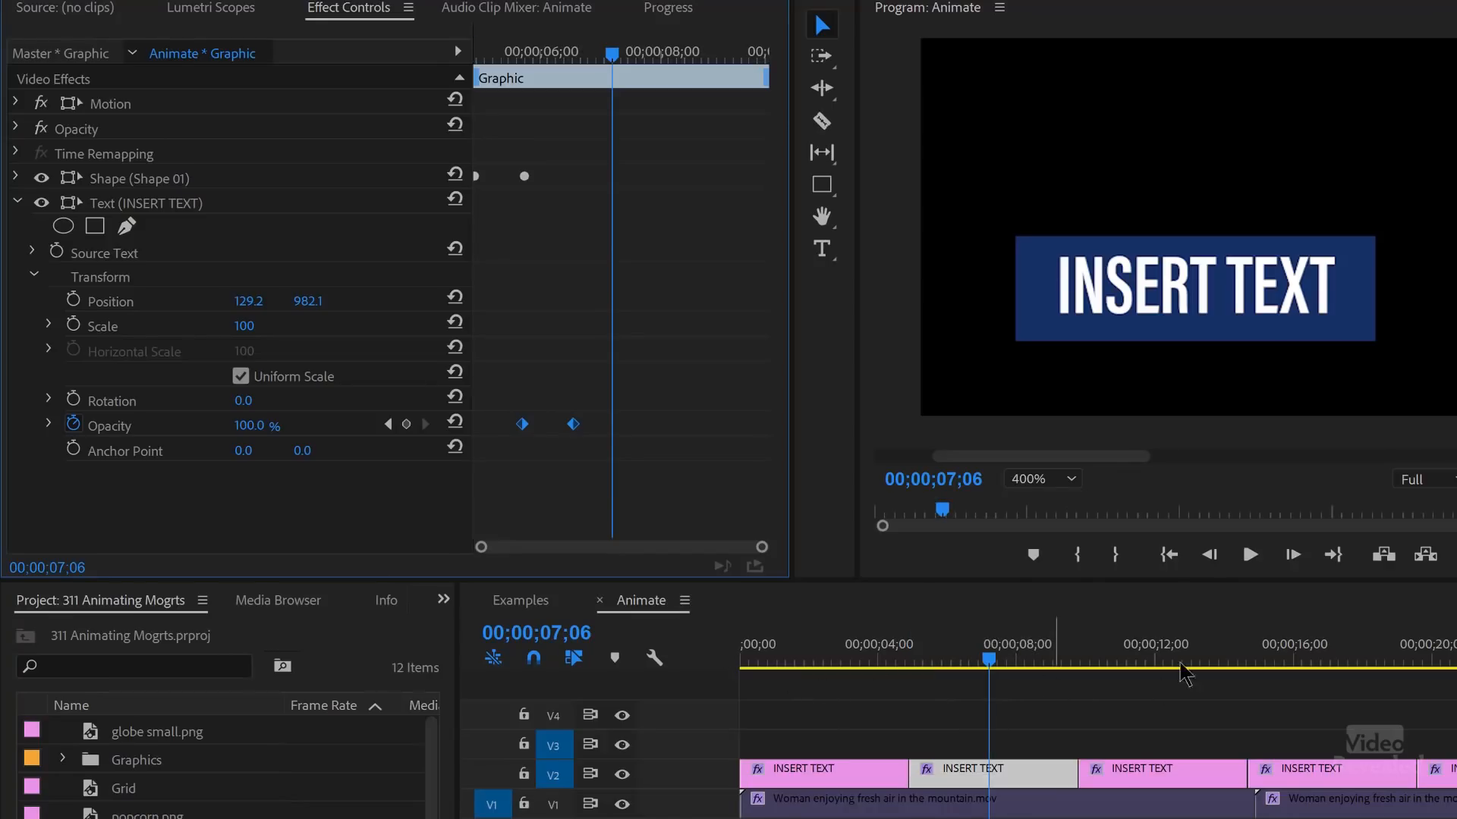
{"action": "left_click_drag", "start_coordinate": [1135, 643], "coordinate": [1120, 649]}
{"action": "left_click", "coordinate": [1136, 780]}
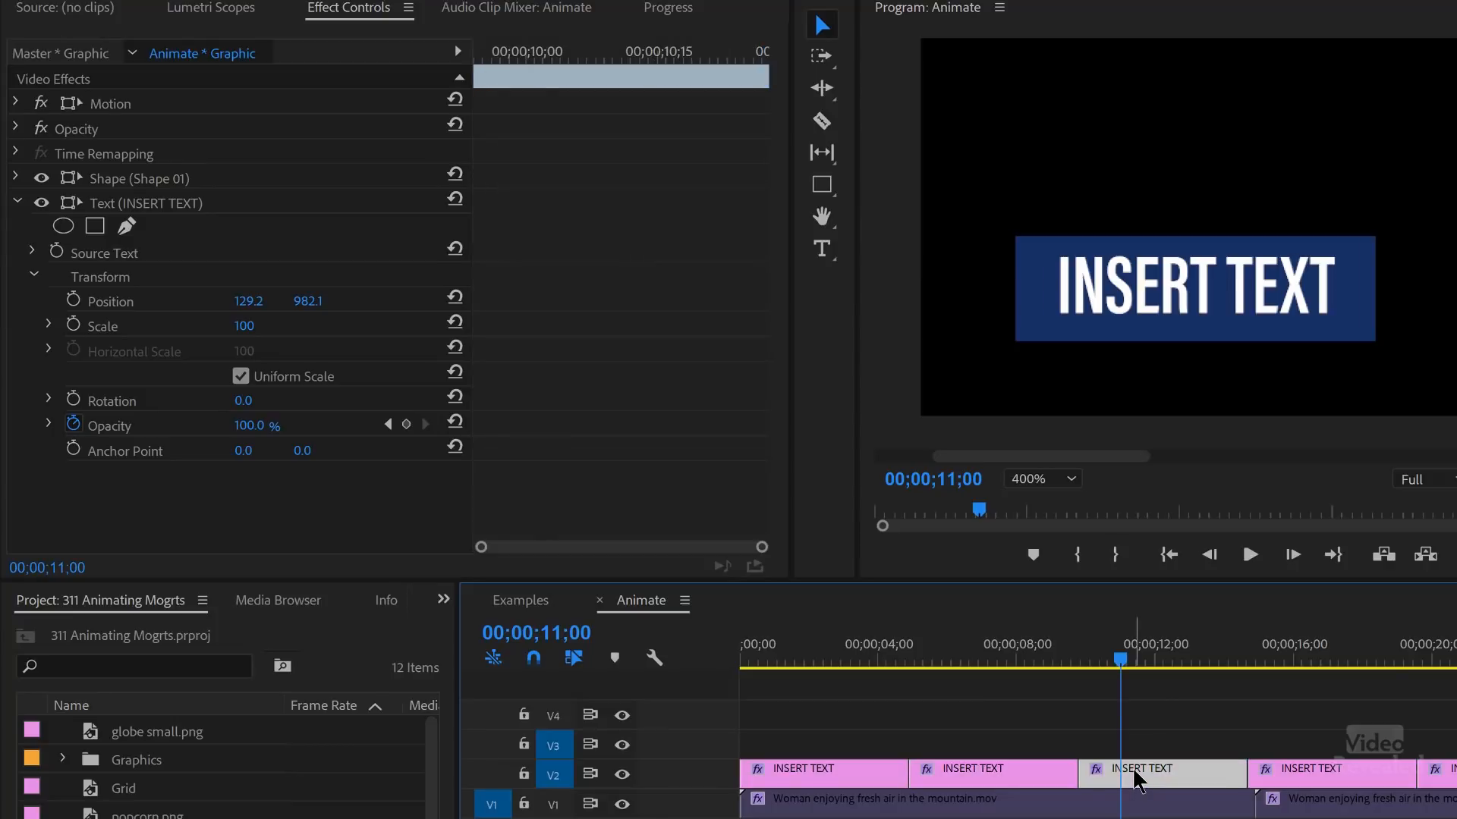
{"action": "key", "text": "x"}
{"action": "scroll", "coordinate": [1091, 735], "scroll_direction": "right", "scroll_amount": 3}
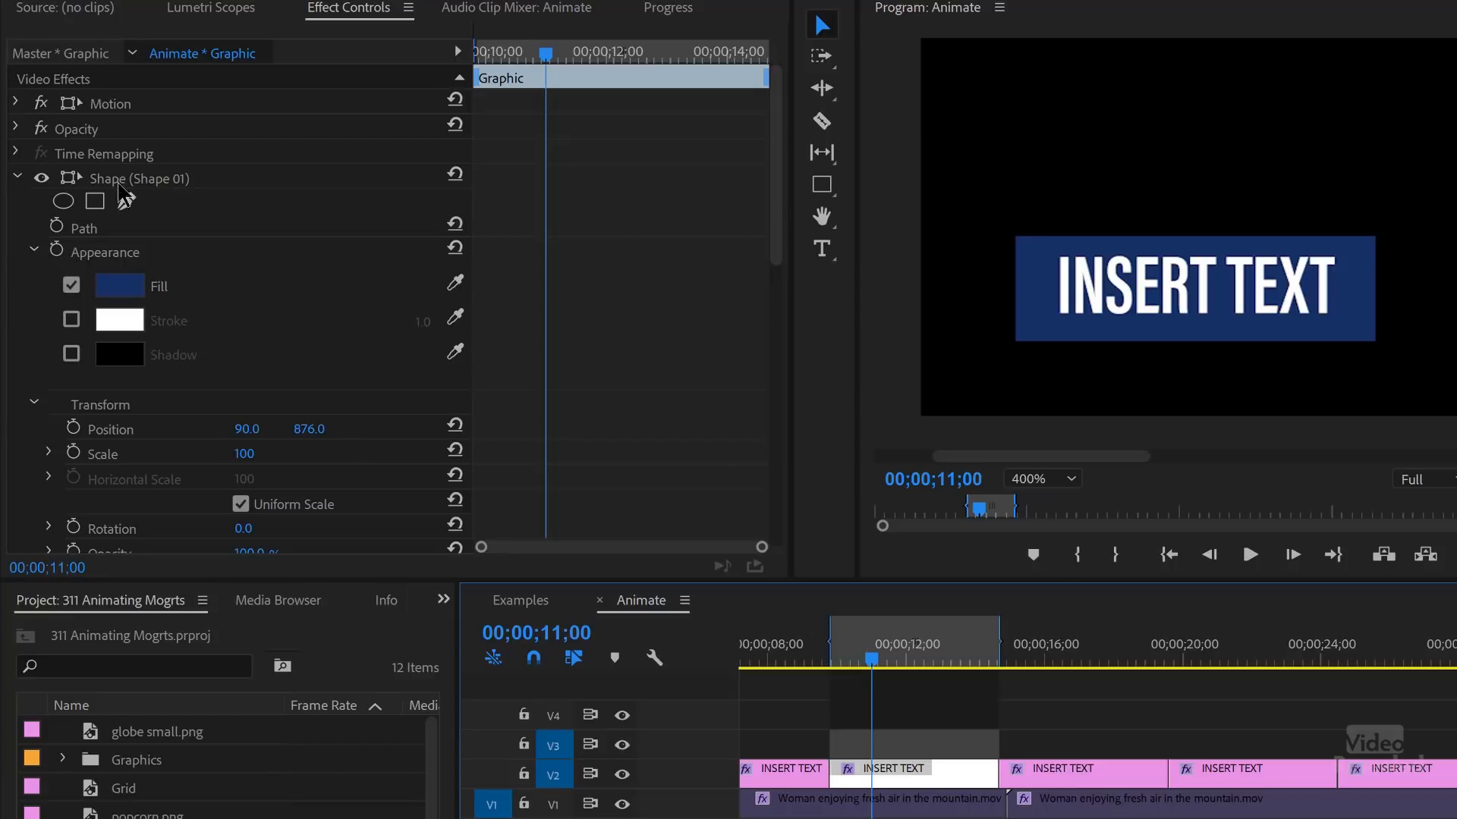
- Show only the text layer's transform properties for the third title and try scaling the text from its default anchor point
{"action": "left_click", "coordinate": [18, 177]}
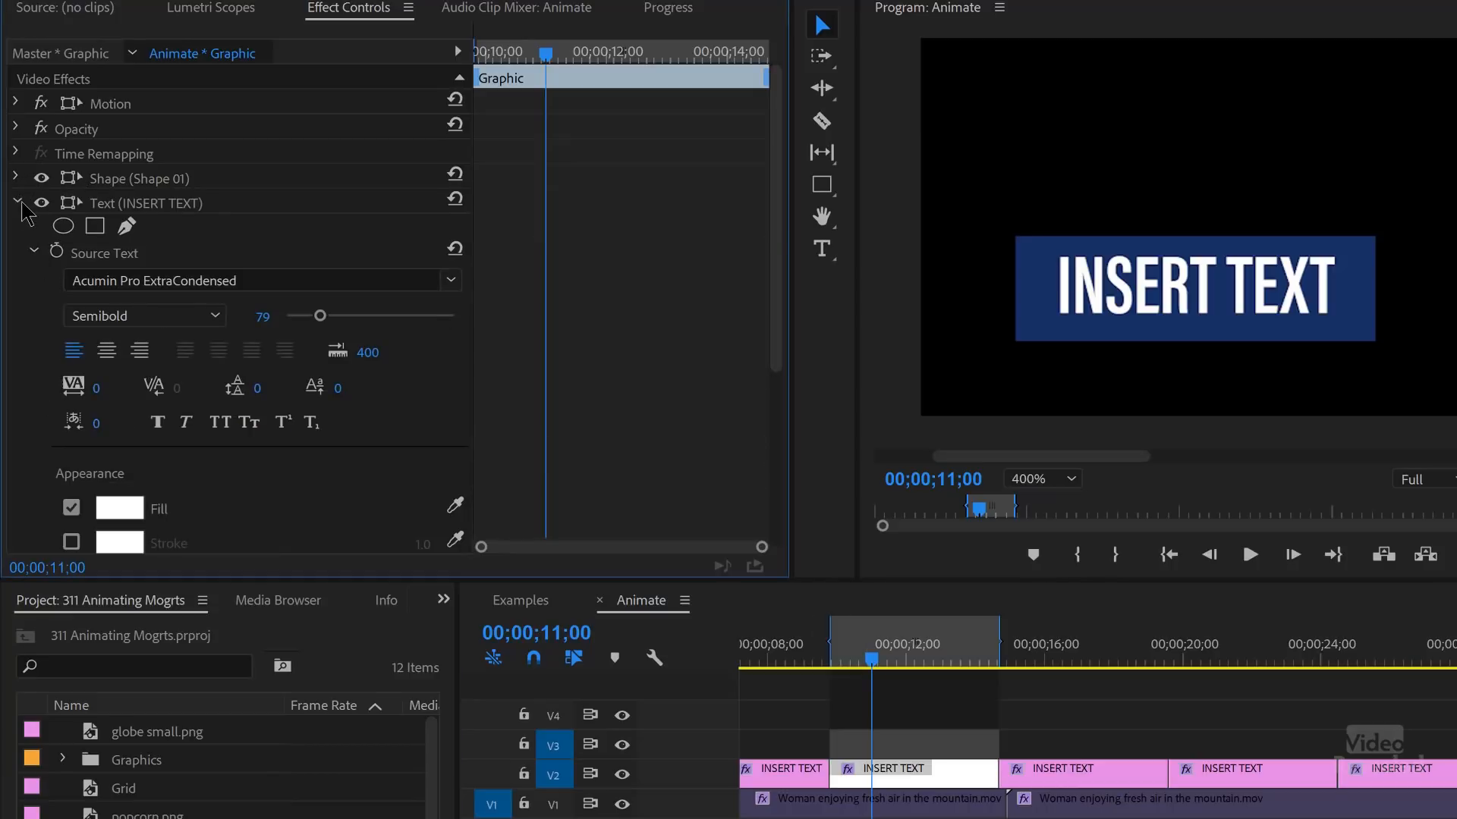
{"action": "left_click", "coordinate": [17, 202]}
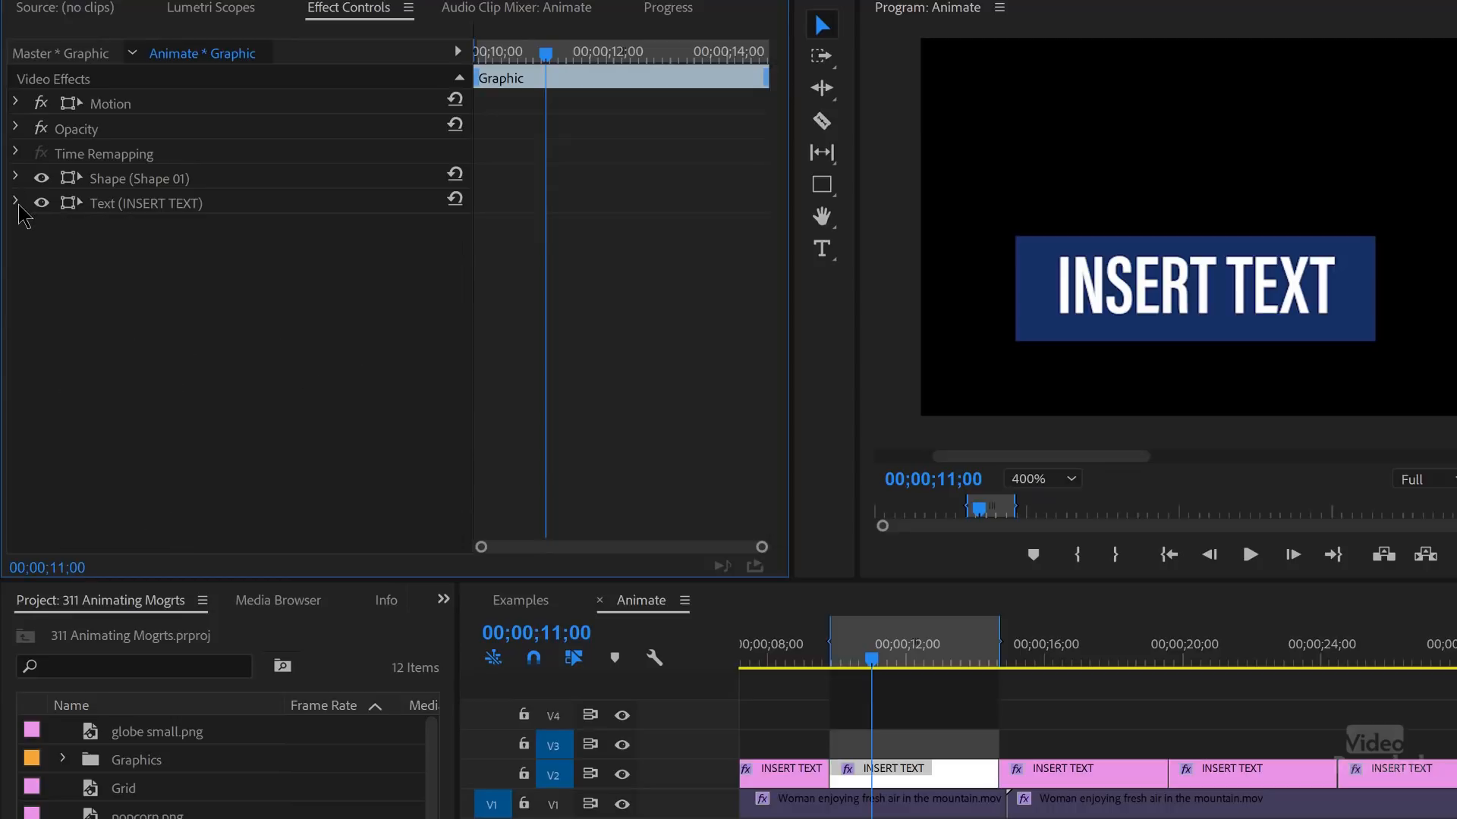
{"action": "left_click", "coordinate": [17, 202]}
{"action": "left_click", "coordinate": [34, 251]}
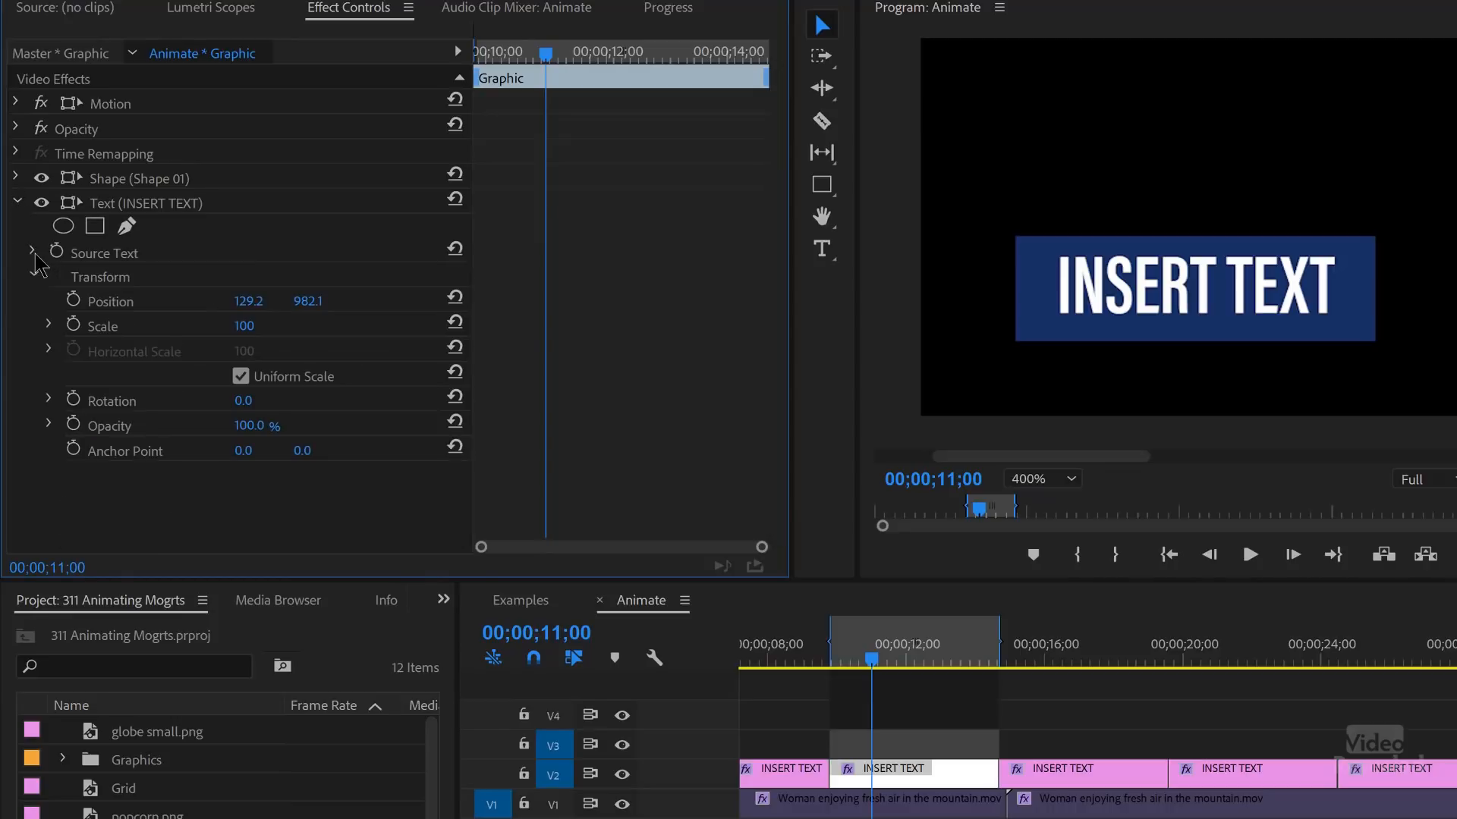
{"action": "mouse_move", "coordinate": [250, 333]}
{"action": "left_mouse_down"}
{"action": "mouse_move", "coordinate": [214, 333]}
{"action": "mouse_move", "coordinate": [263, 328]}
{"action": "left_mouse_up"}
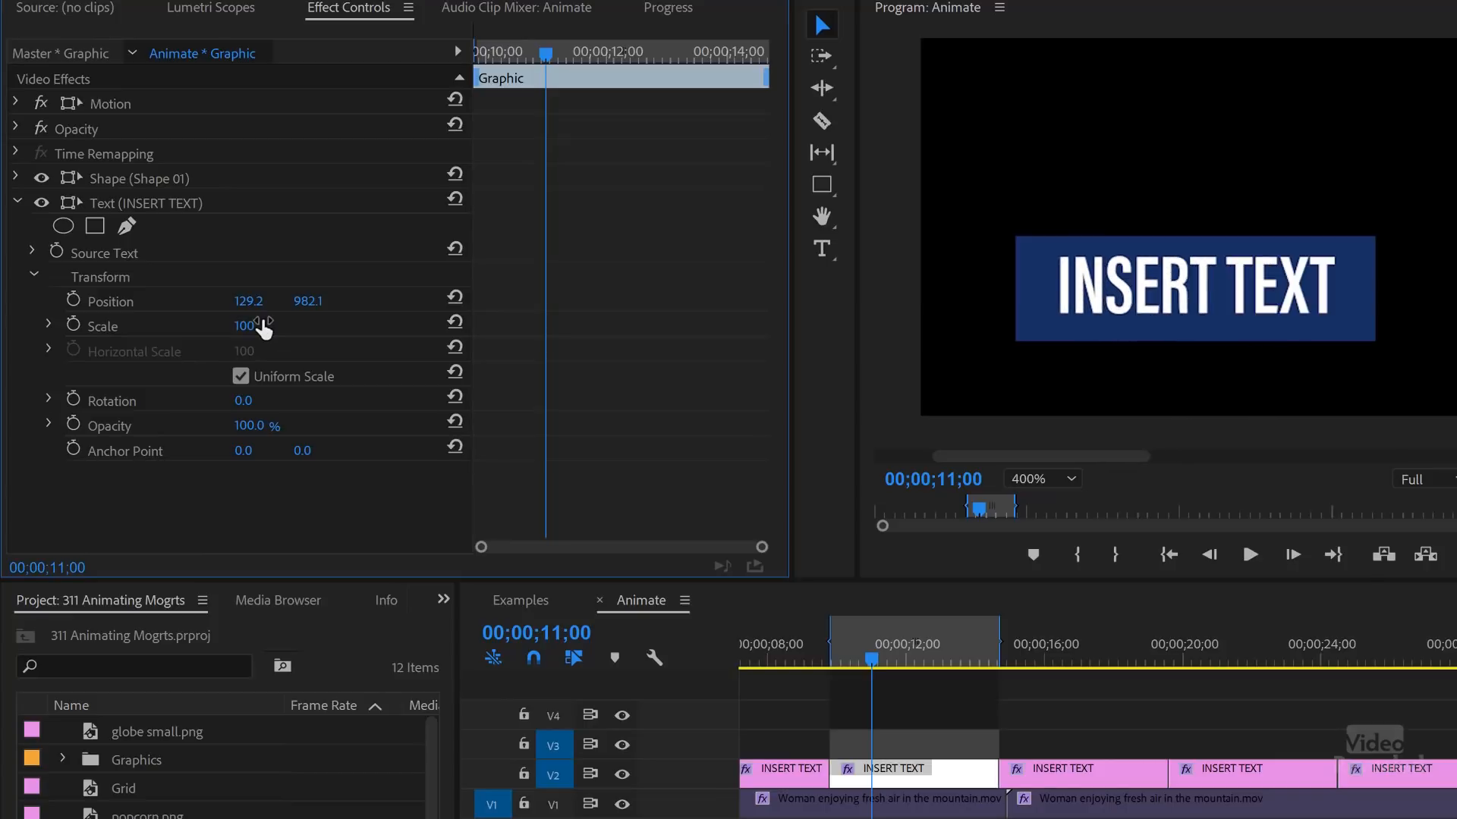
- Try centring the third title's text anchor point at 132.5, -23.1, test scaling from there and undo the scale change
{"action": "left_click", "coordinate": [179, 210]}
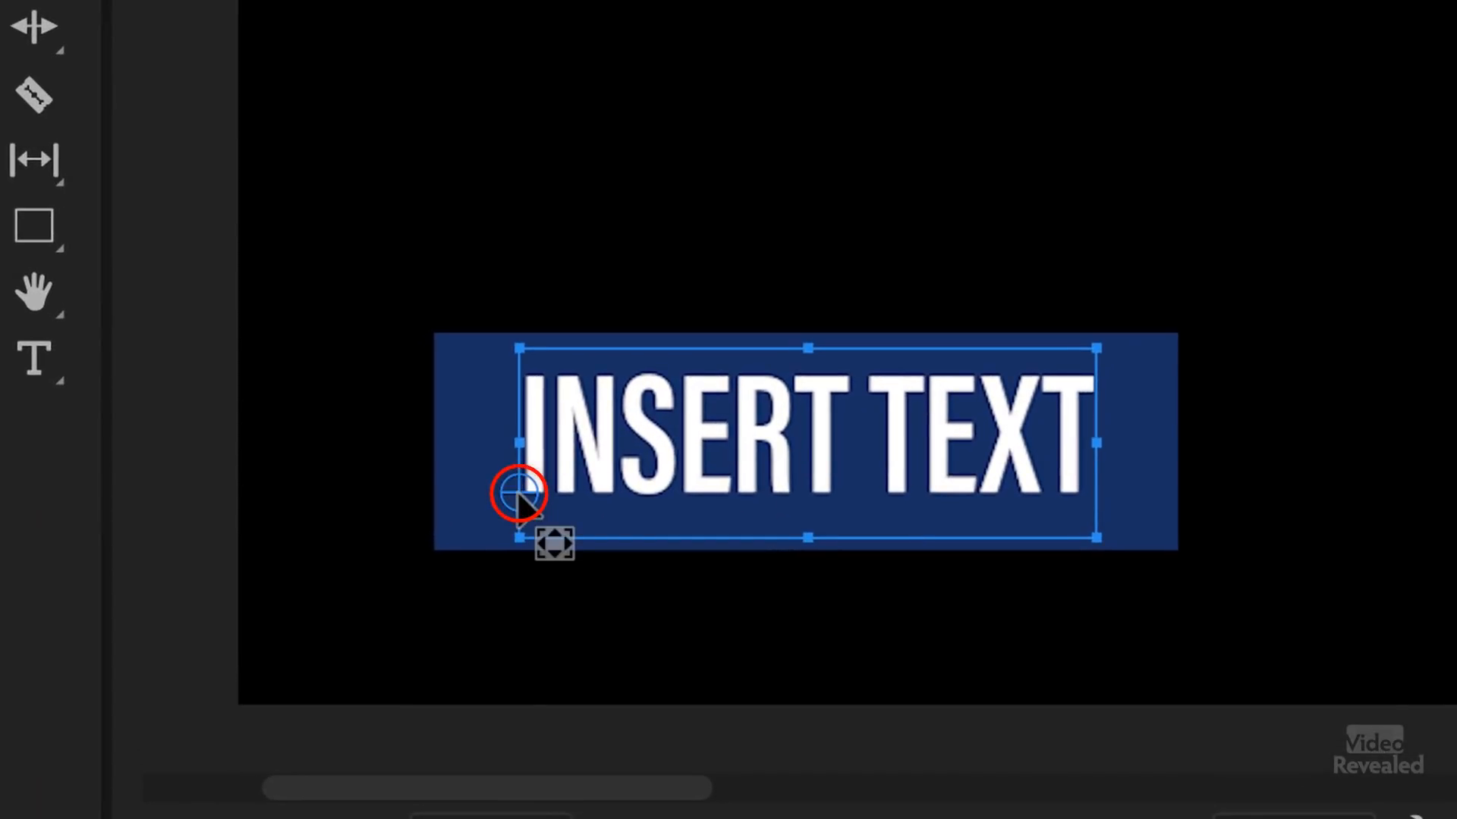
{"action": "left_click_drag", "start_coordinate": [519, 494], "coordinate": [519, 538]}
{"action": "left_click_drag", "start_coordinate": [755, 474], "coordinate": [808, 463]}
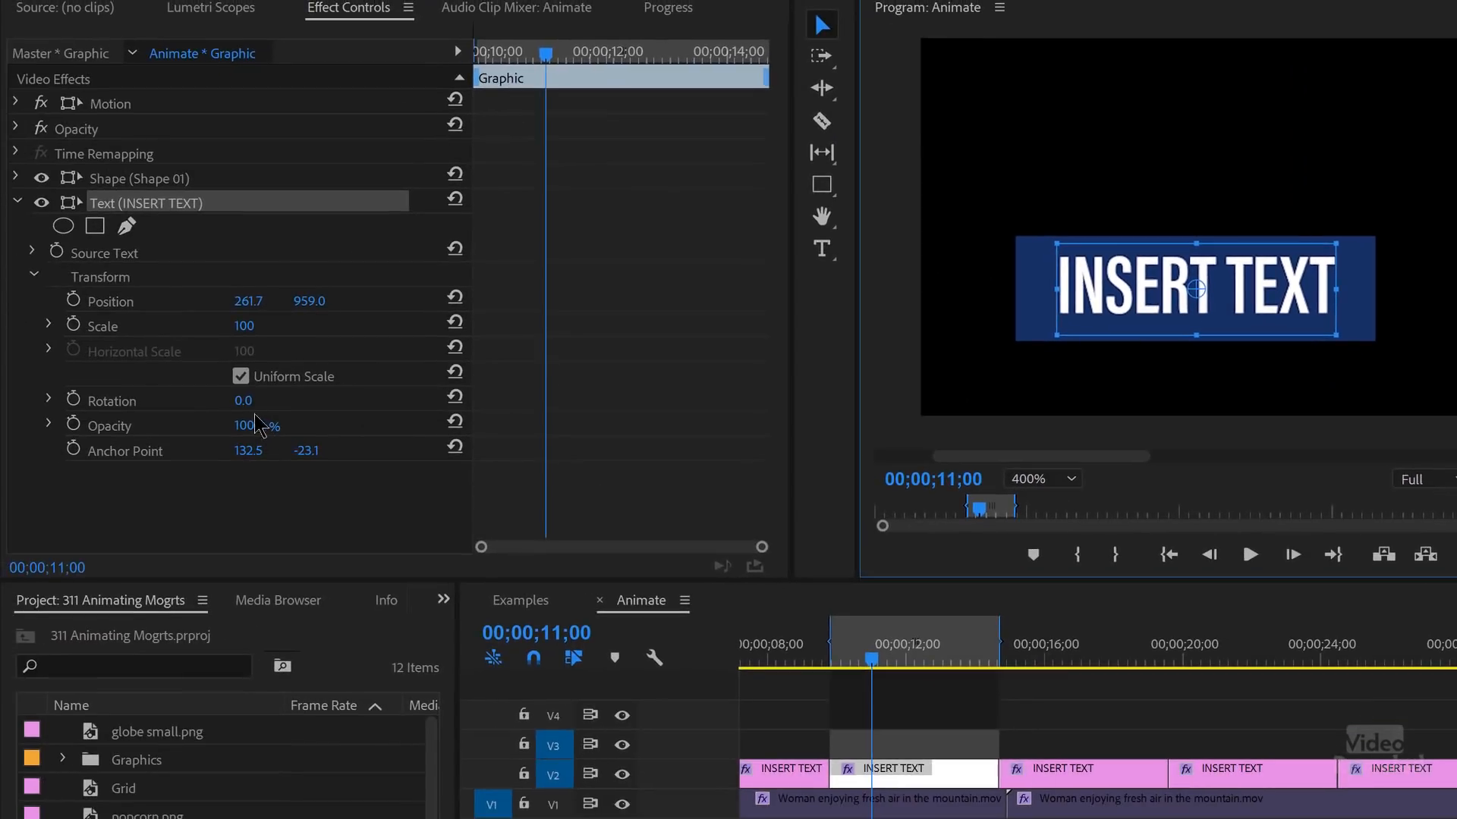
{"action": "left_click_drag", "start_coordinate": [243, 326], "coordinate": [227, 326]}
{"action": "key", "text": "ctrl+z"}
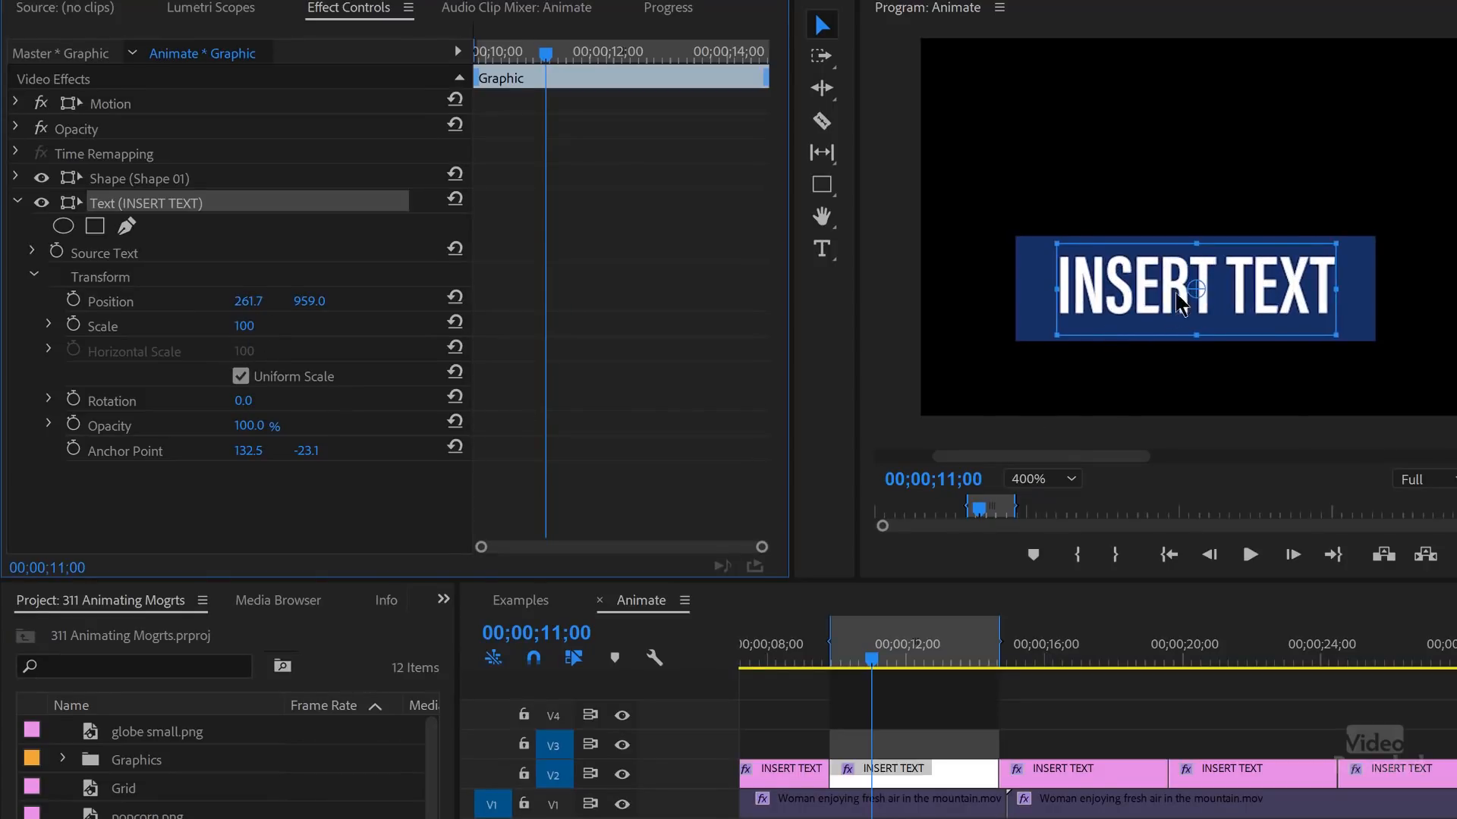
- Try the text anchor point at the rectangle's upper edge, at 134.5, -72.7, test scaling and undo the scale change
{"action": "left_click_drag", "start_coordinate": [1195, 289], "coordinate": [1212, 293]}
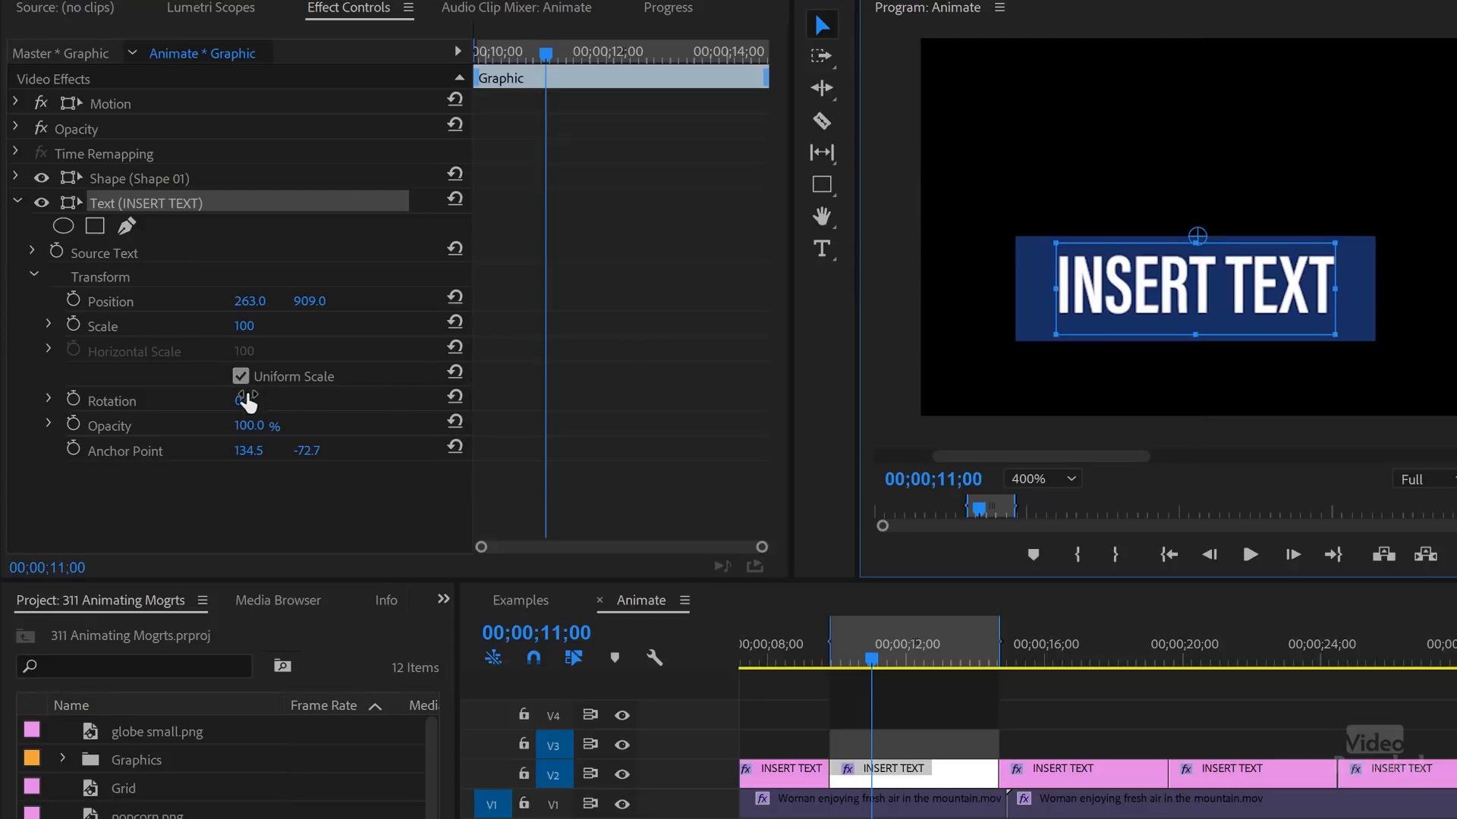
{"action": "left_click_drag", "start_coordinate": [250, 334], "coordinate": [283, 339]}
{"action": "key", "text": "ctrl+z"}
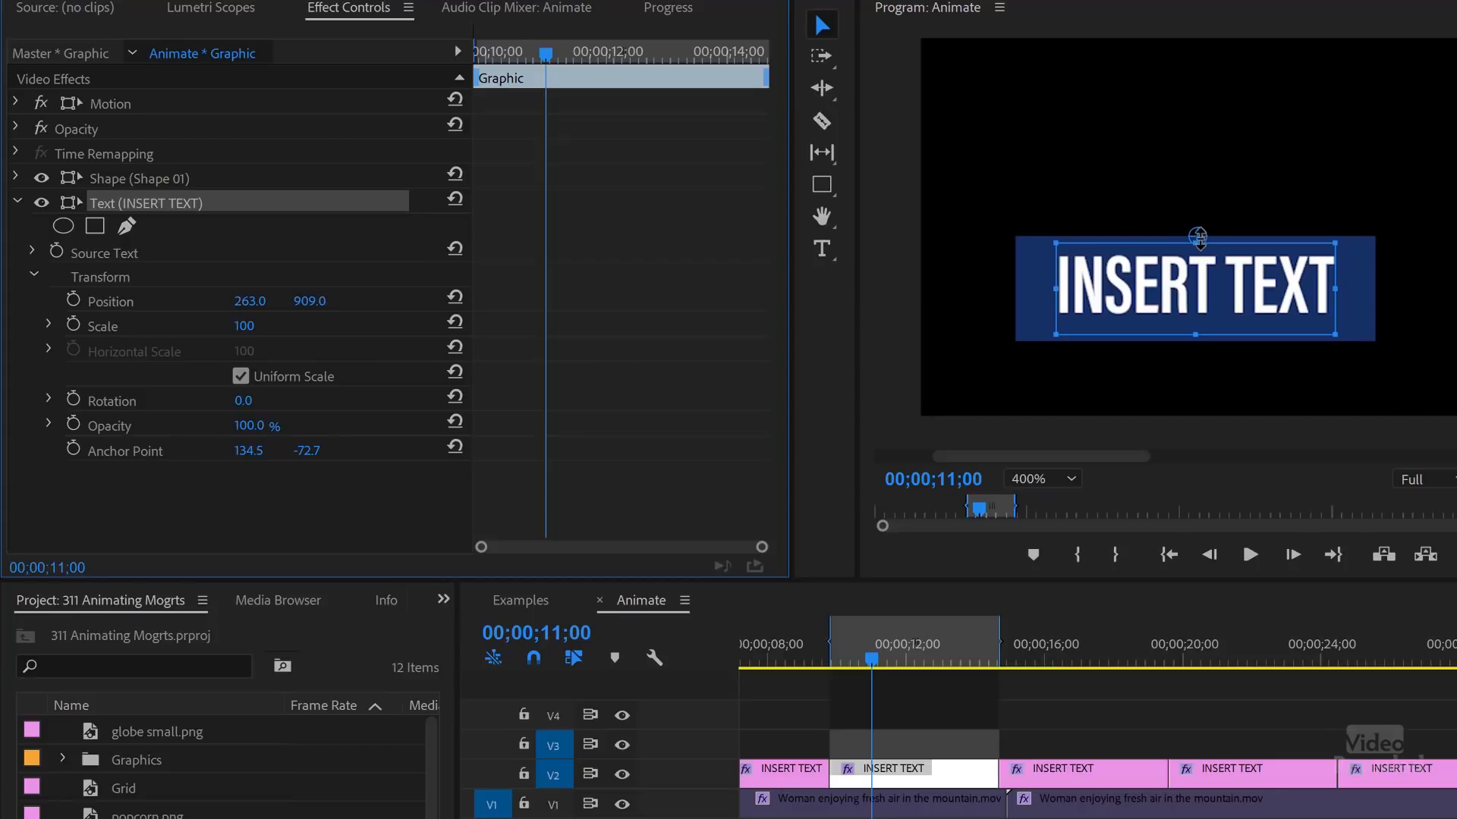
- Place the third title's text anchor point at its lower-left corner, at 0.0, 20.7, and test scaling from there
{"action": "left_click_drag", "start_coordinate": [1199, 240], "coordinate": [1058, 337]}
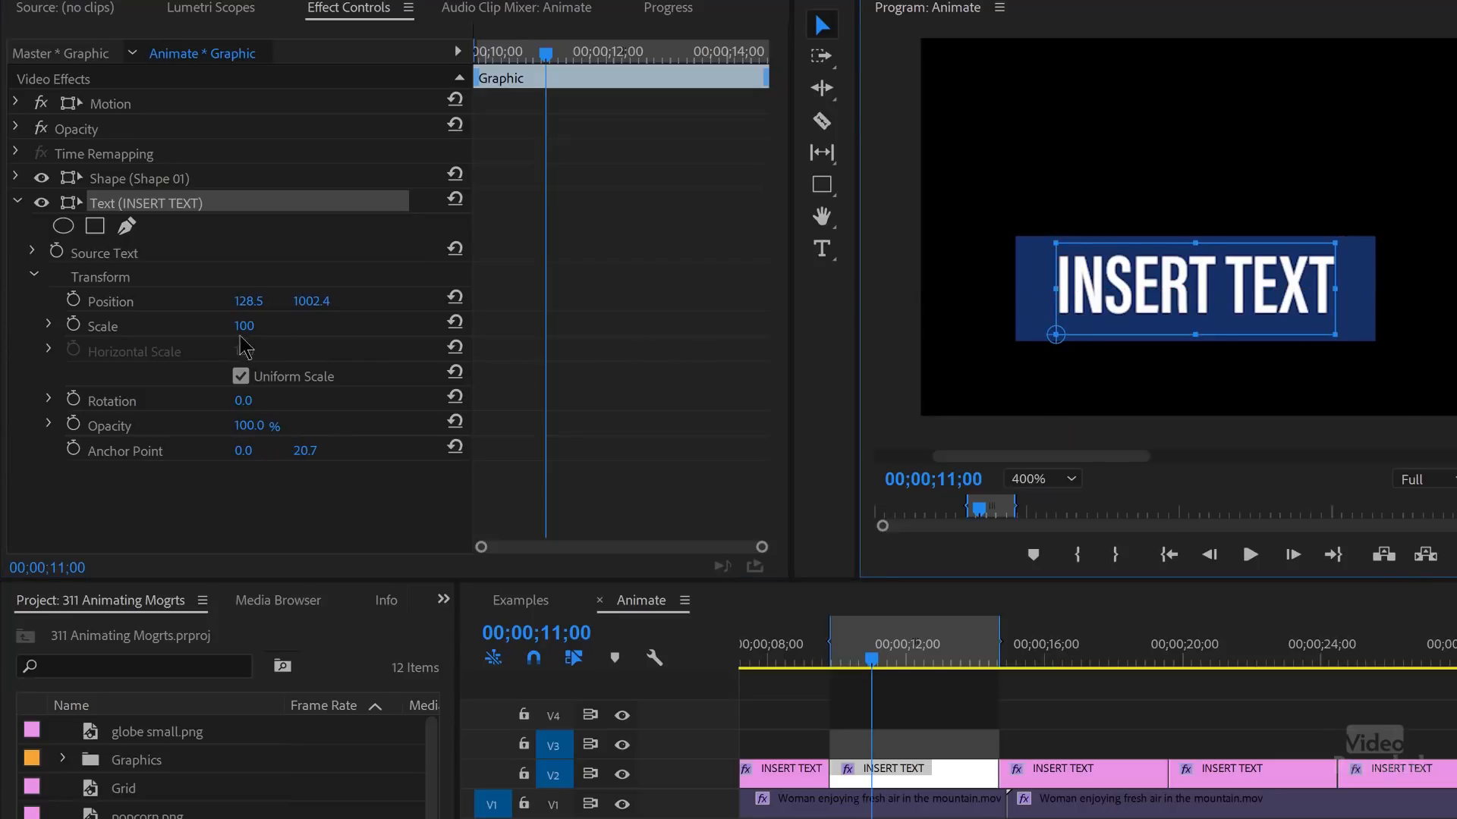
{"action": "left_click_drag", "start_coordinate": [246, 334], "coordinate": [278, 346]}
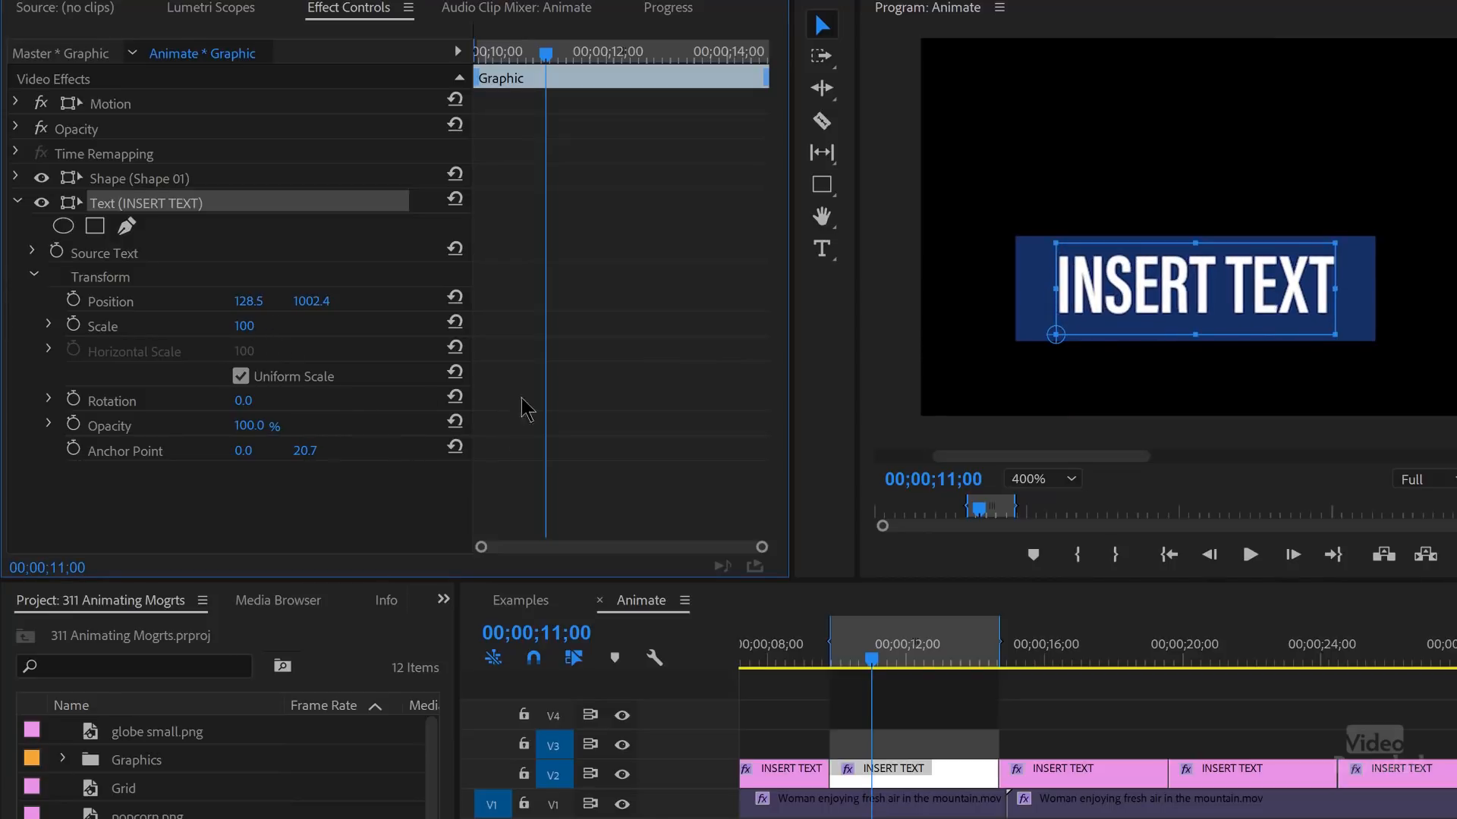
- Animate the third title's Shape 01 horizontal Position from -358.0 at the clip's start to 90.0 at 00;00;10;13 and play it
{"action": "left_click", "coordinate": [948, 781]}
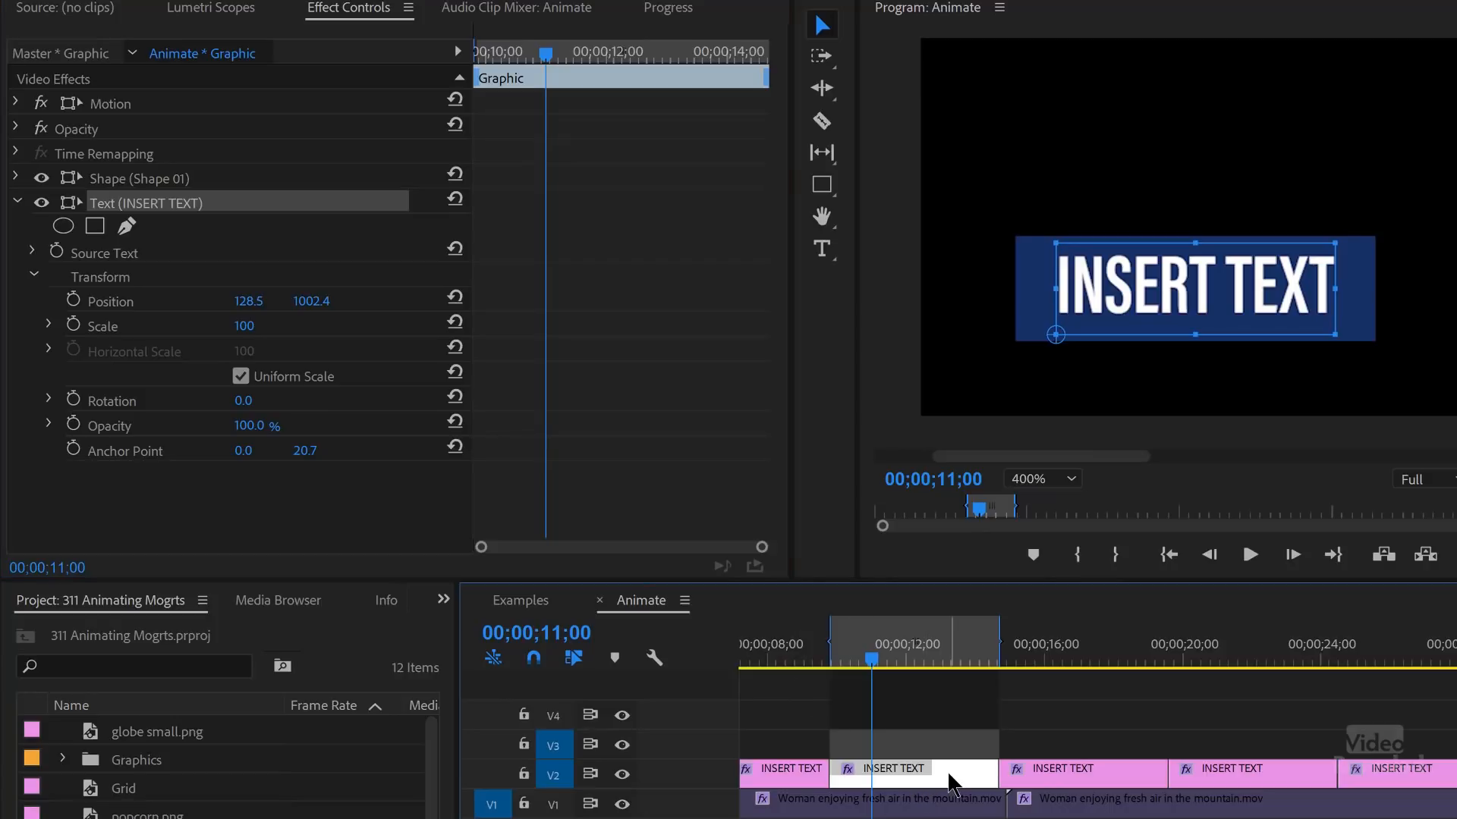
{"action": "left_click", "coordinate": [15, 176]}
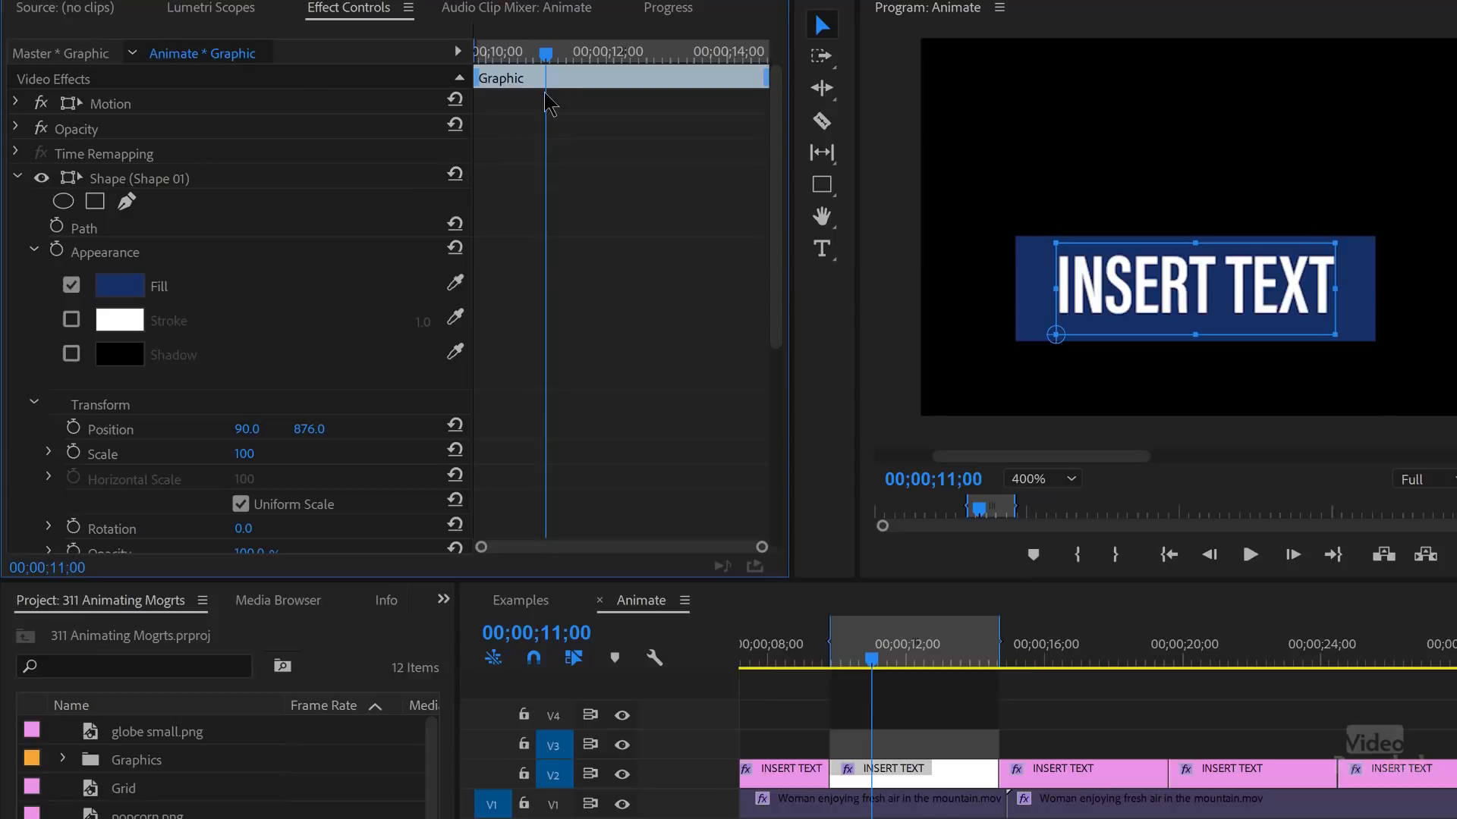
{"action": "mouse_move", "coordinate": [539, 59]}
{"action": "left_mouse_down"}
{"action": "mouse_move", "coordinate": [497, 61]}
{"action": "mouse_move", "coordinate": [515, 72]}
{"action": "left_mouse_up"}
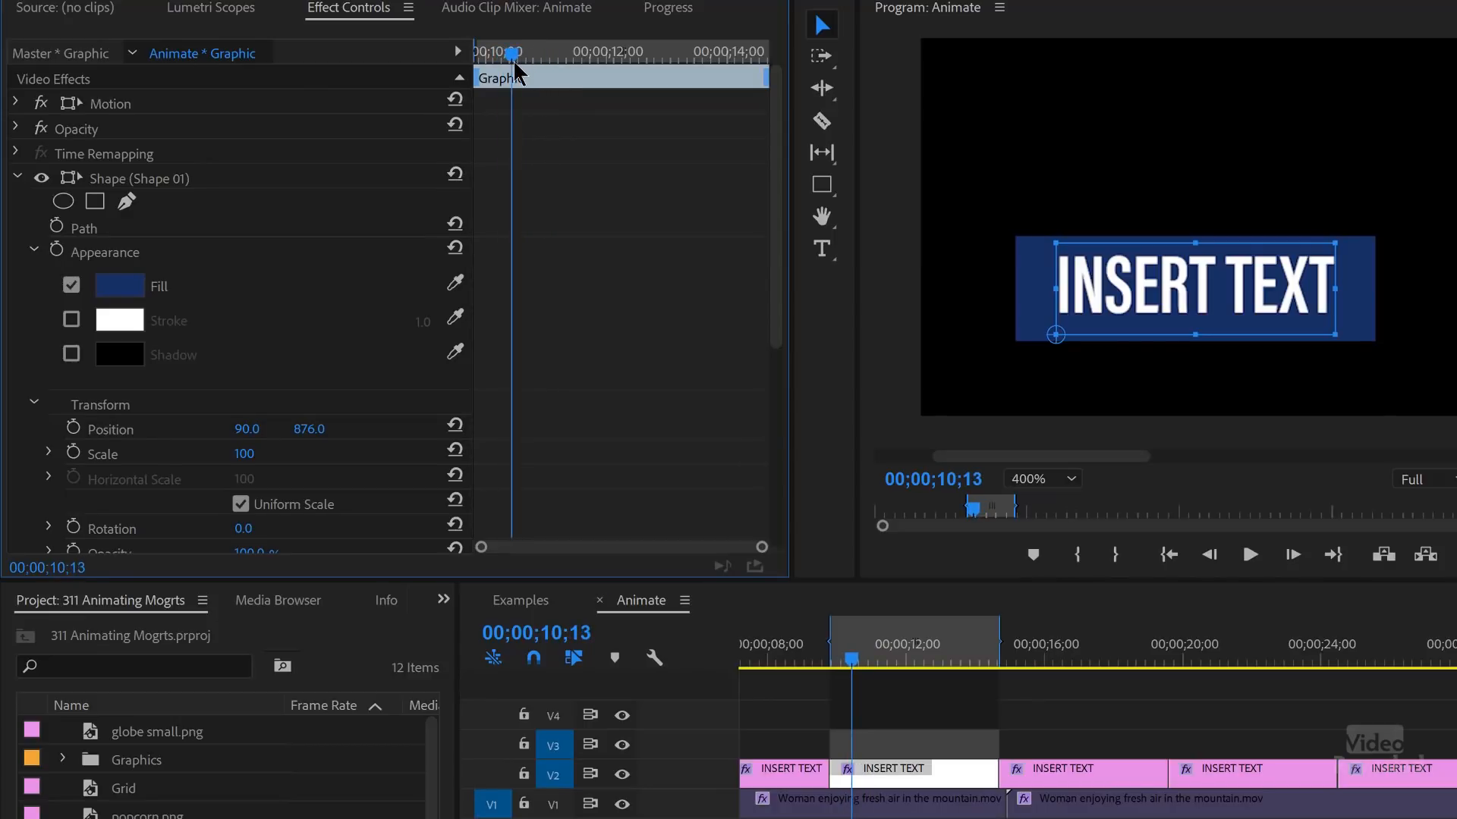
{"action": "left_click", "coordinate": [34, 252]}
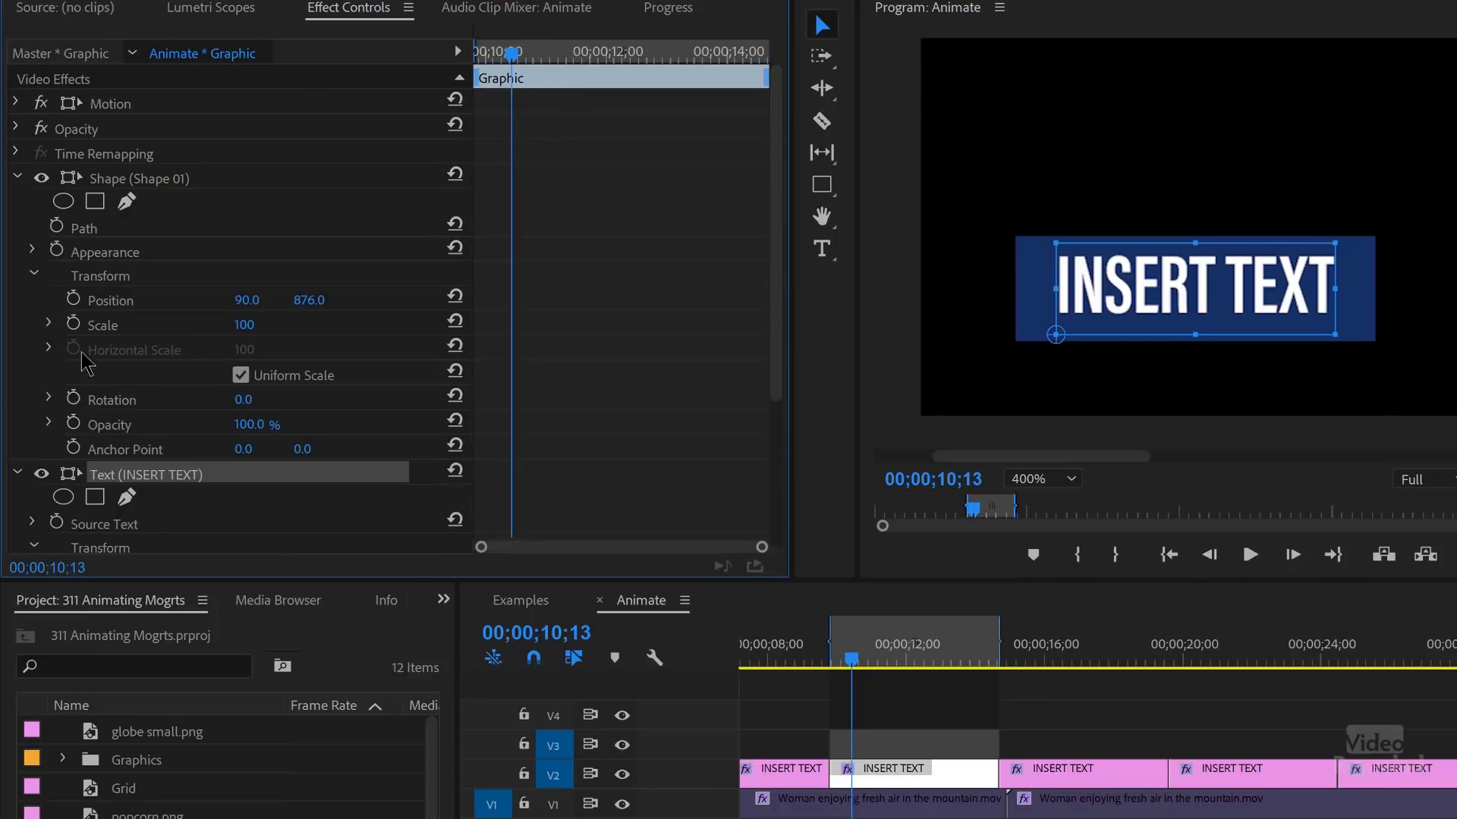
{"action": "left_click", "coordinate": [73, 298]}
{"action": "left_click_drag", "start_coordinate": [512, 82], "coordinate": [374, 205]}
{"action": "left_click_drag", "start_coordinate": [246, 300], "coordinate": [8, 300]}
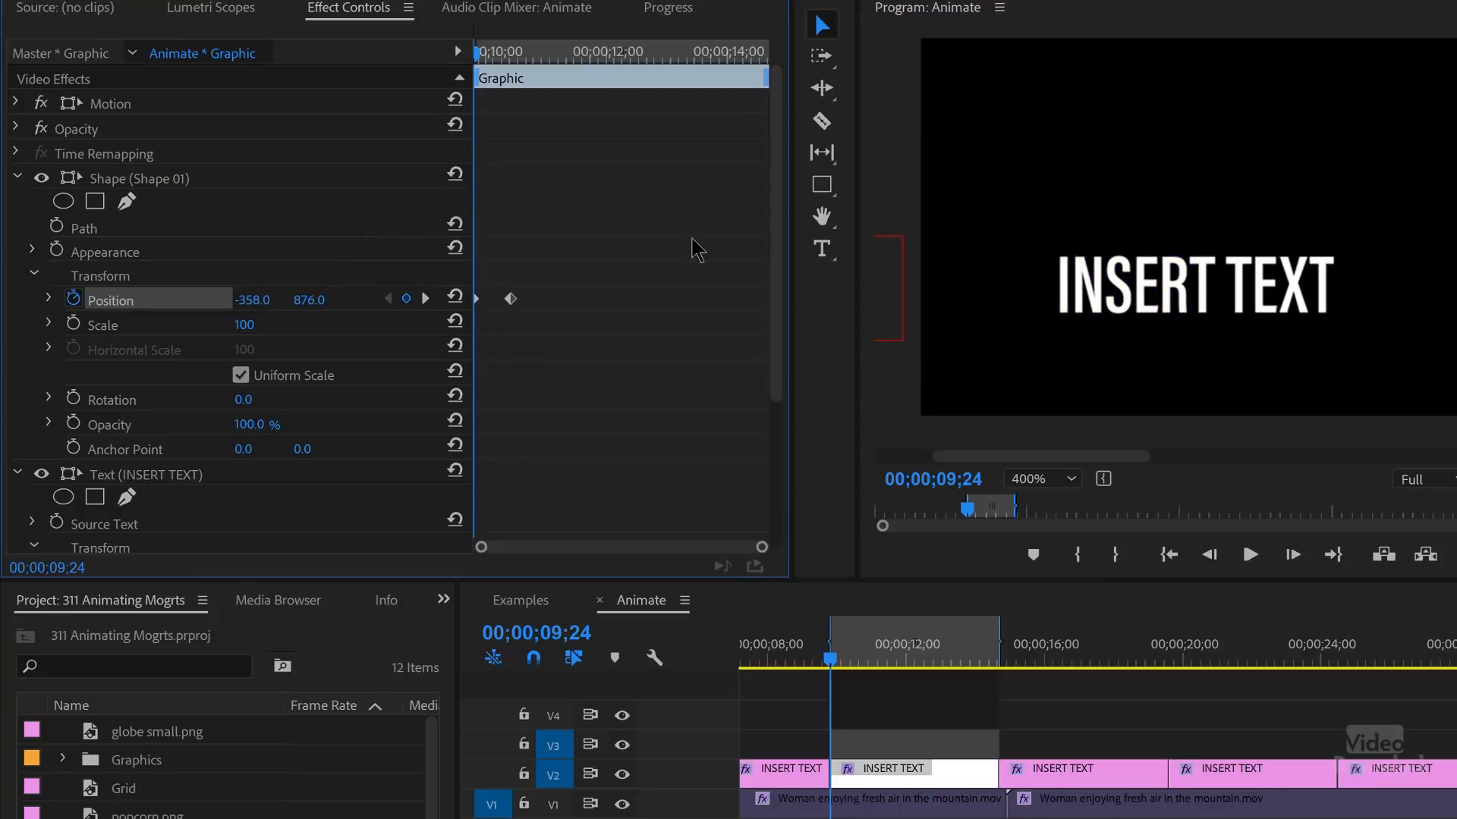
{"action": "key", "text": "space"}
{"action": "key", "text": "space"}
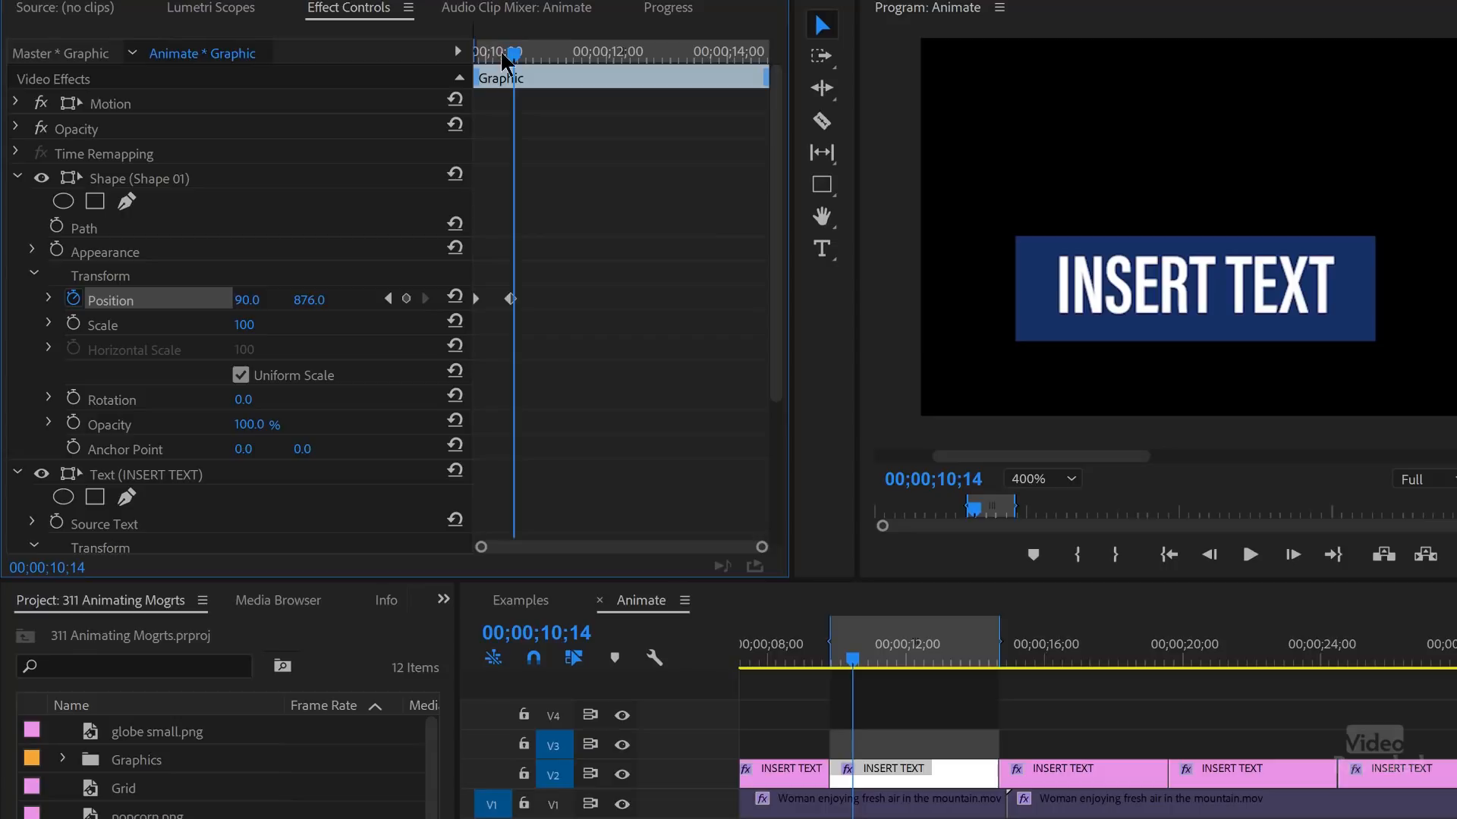
- Animate the third title's text Scale from 0 at 00;00;10;13 to 100 at 00;00;10;24
{"action": "left_click_drag", "start_coordinate": [523, 55], "coordinate": [513, 56]}
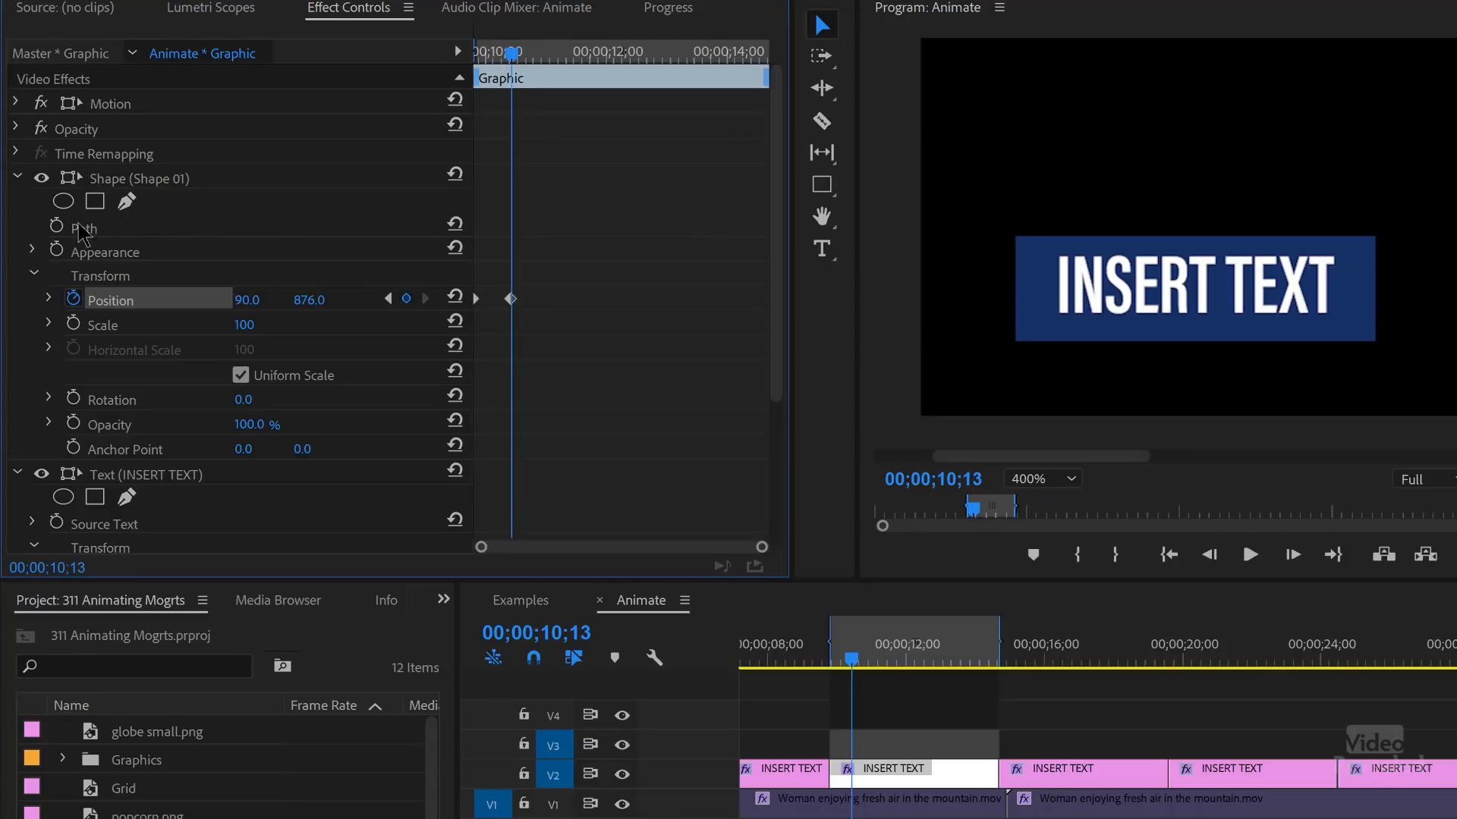
{"action": "scroll", "coordinate": [281, 288], "scroll_direction": "down", "scroll_amount": 5}
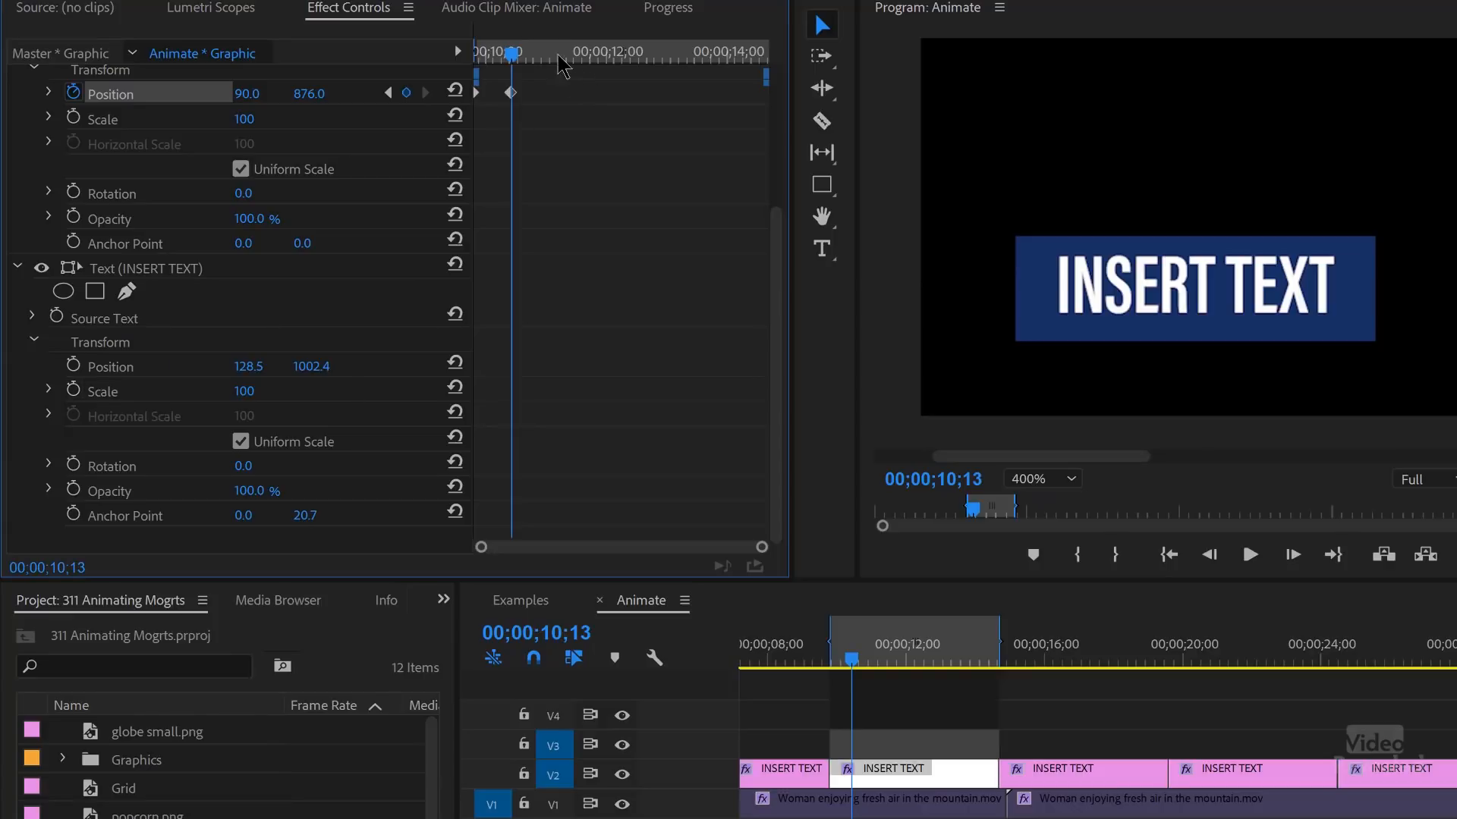
{"action": "mouse_move", "coordinate": [548, 55]}
{"action": "left_mouse_down"}
{"action": "mouse_move", "coordinate": [488, 58]}
{"action": "mouse_move", "coordinate": [540, 69]}
{"action": "left_mouse_up"}
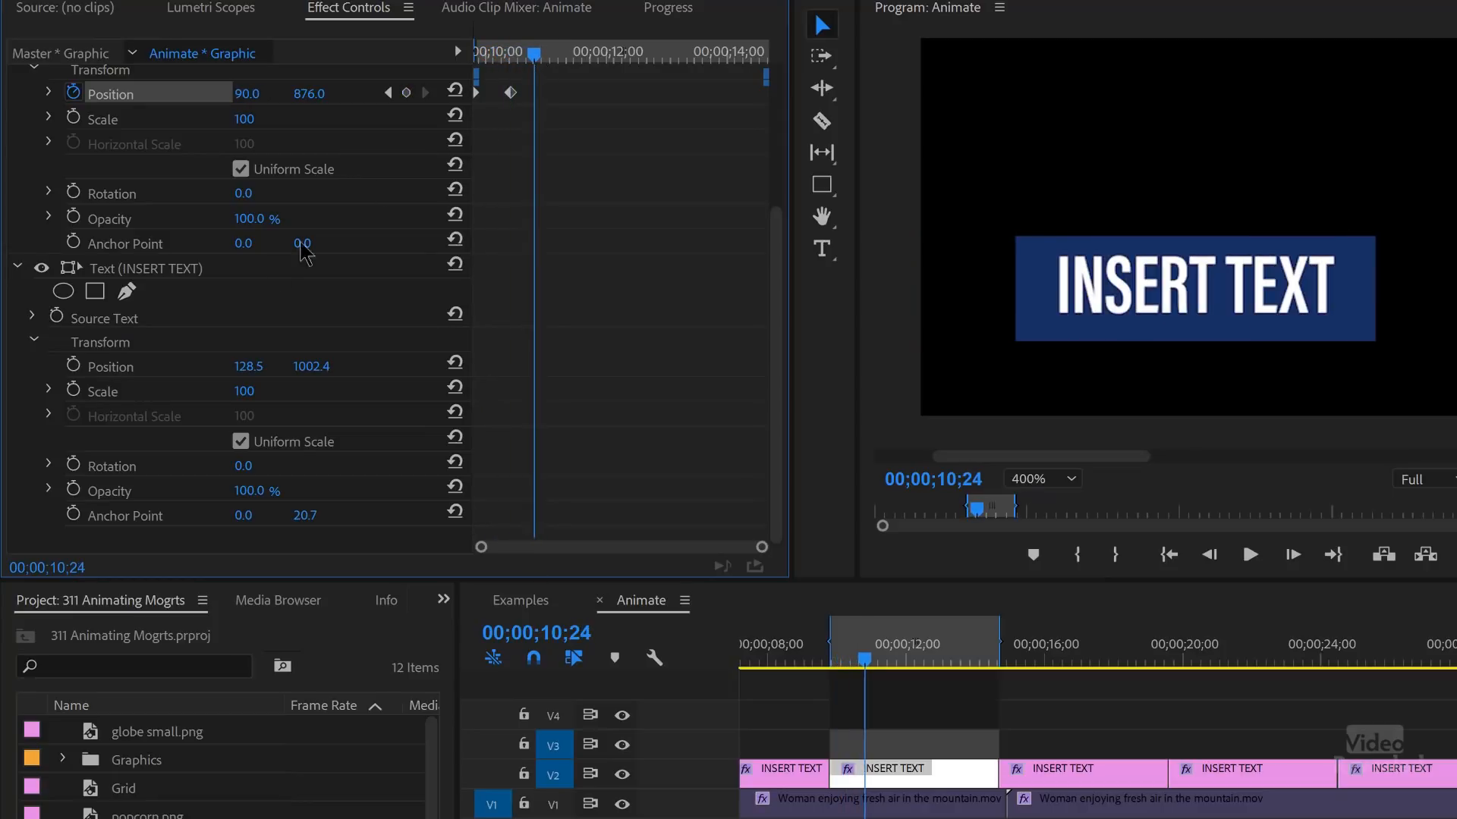
{"action": "left_click", "coordinate": [75, 390]}
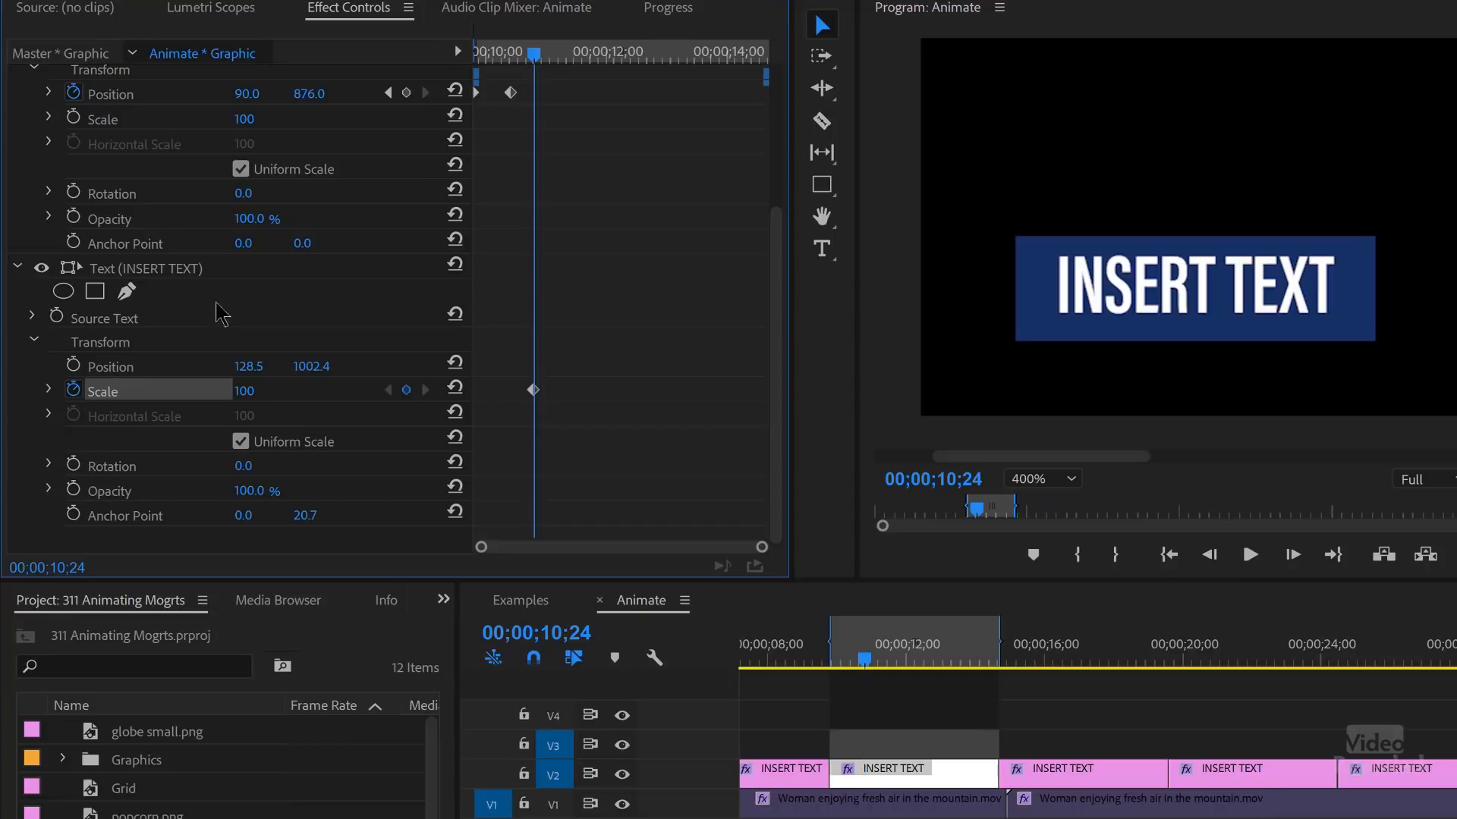
{"action": "left_click_drag", "start_coordinate": [541, 66], "coordinate": [522, 66]}
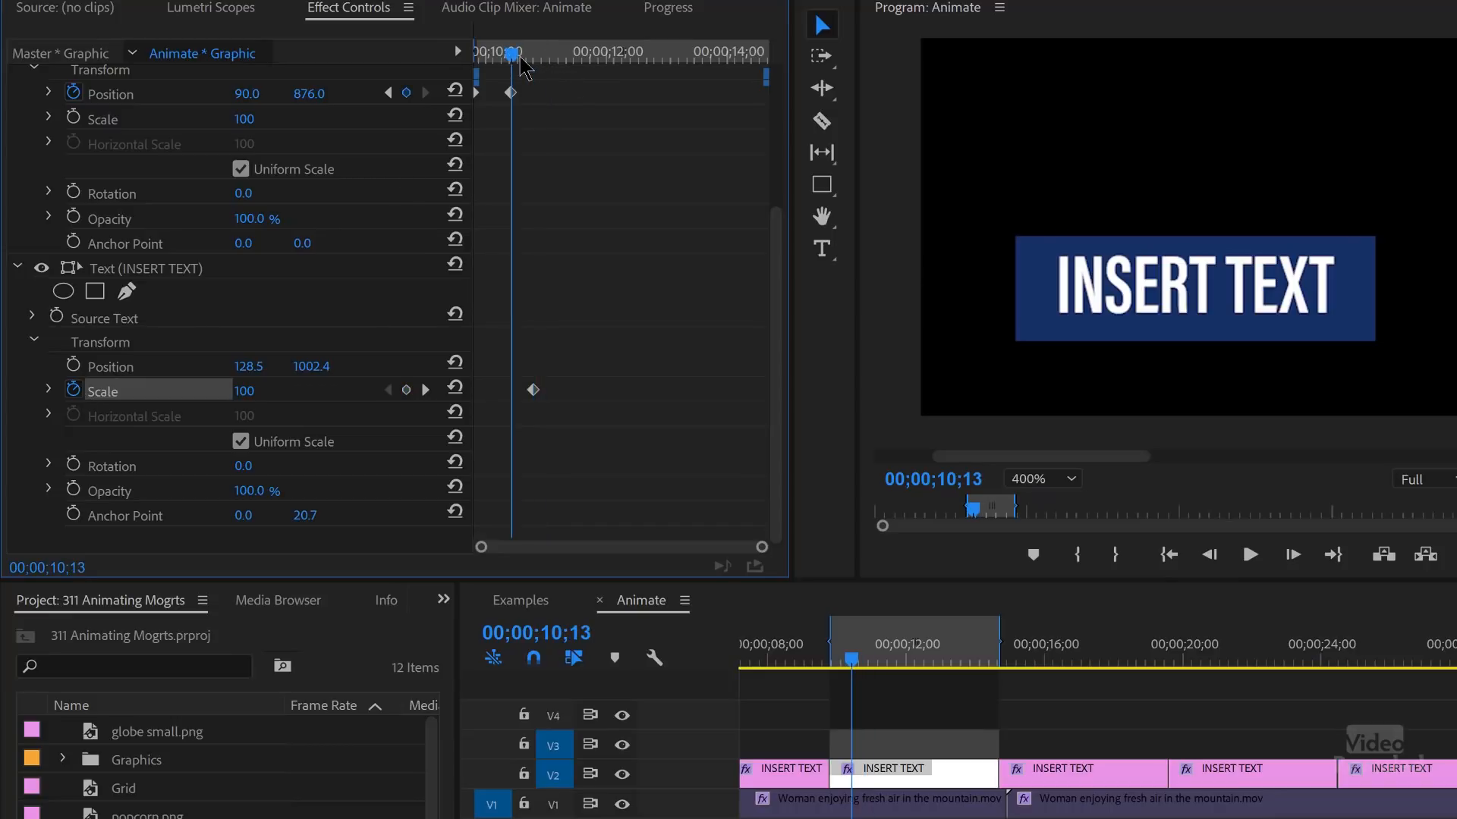
{"action": "left_click", "coordinate": [245, 391]}
{"action": "type", "text": "0"}
{"action": "key", "text": "Return"}
- Play the third title repeatedly from its start to check the rectangle sliding in and the text scaling up
{"action": "left_click_drag", "start_coordinate": [506, 67], "coordinate": [303, 207]}
{"action": "key", "text": "space"}
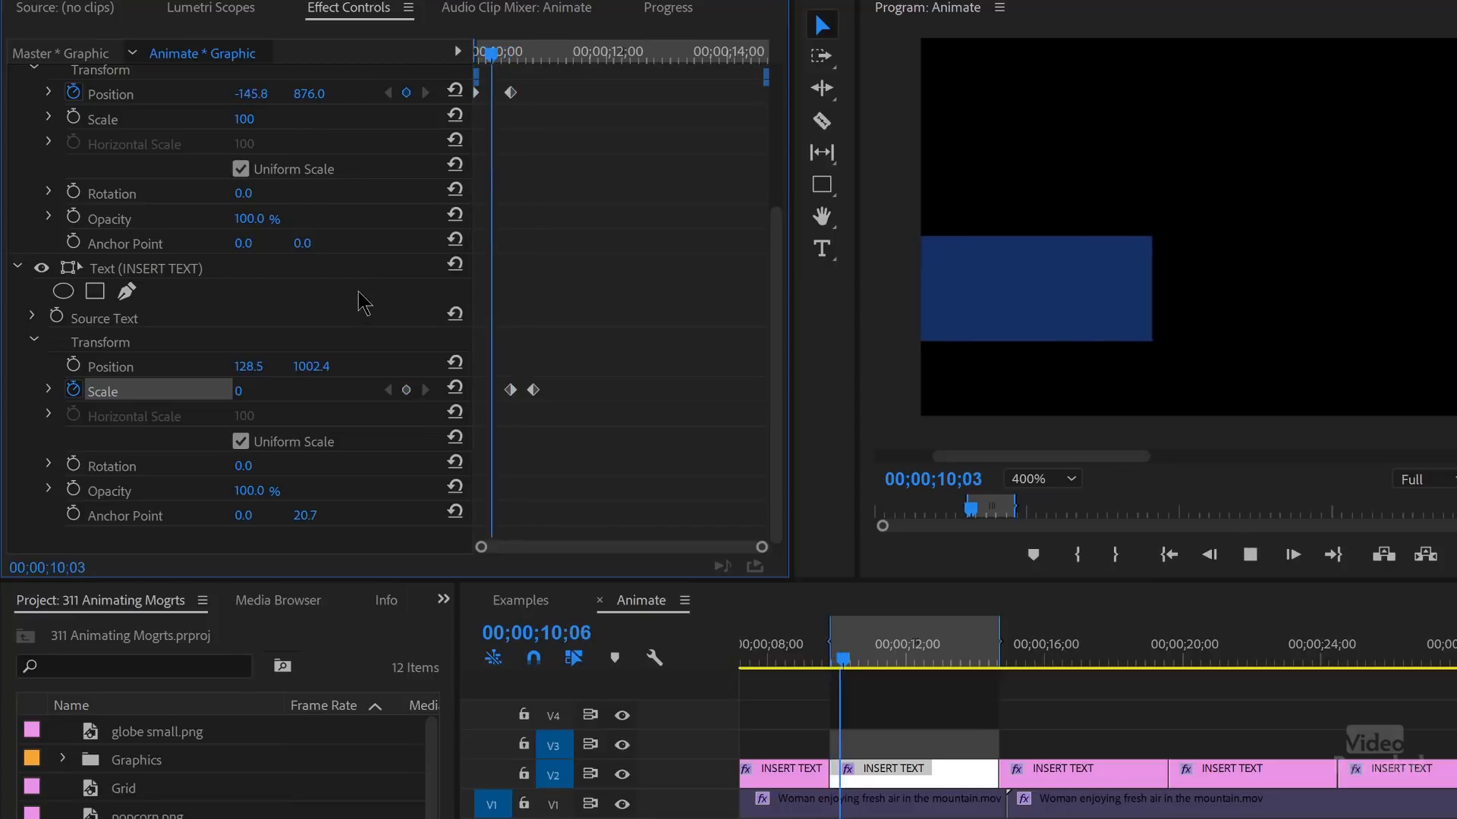
{"action": "key", "text": "space"}
{"action": "left_click", "coordinate": [513, 59]}
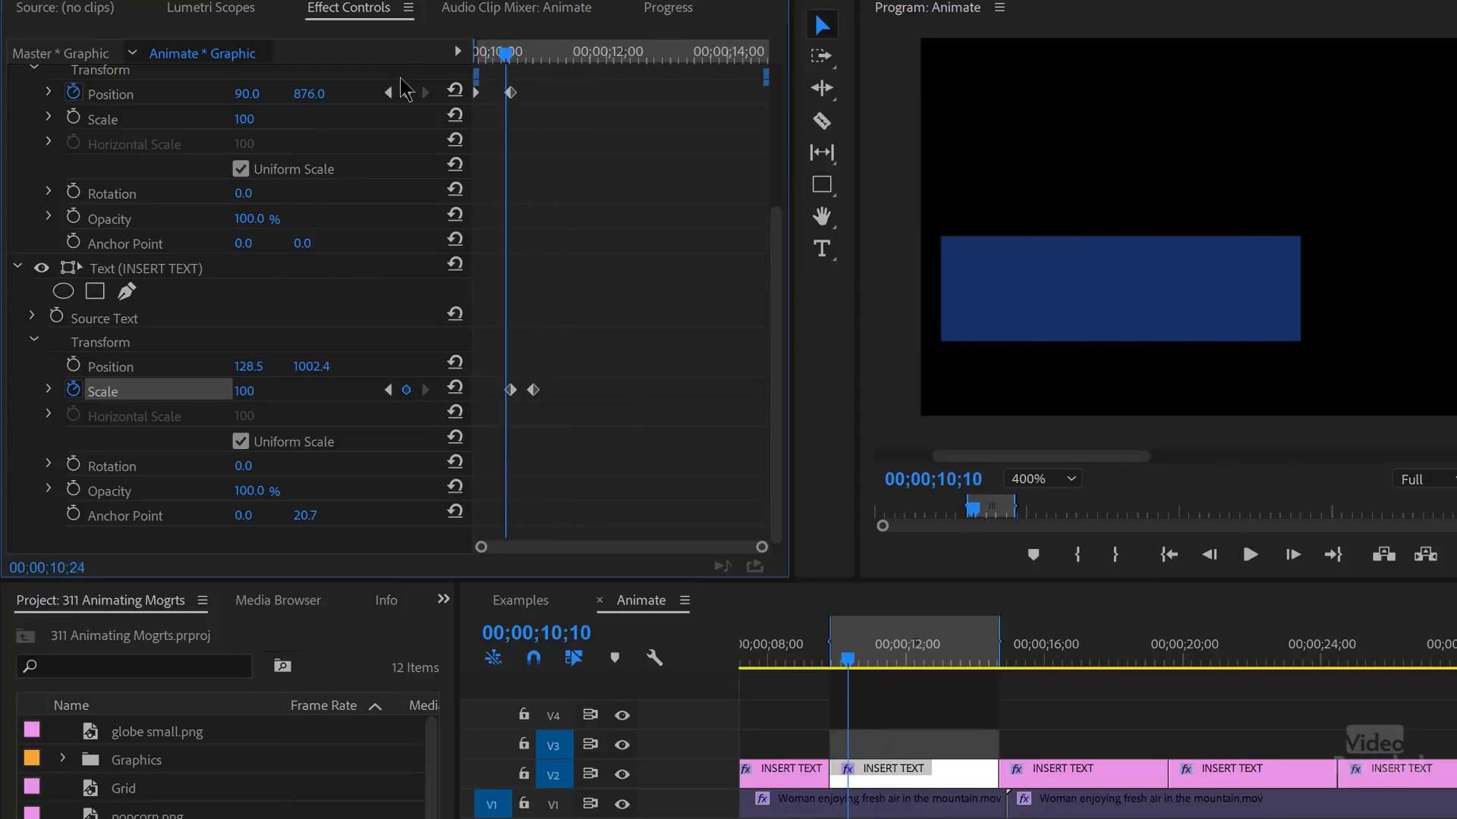
{"action": "key", "text": "Up"}
{"action": "key", "text": "space"}
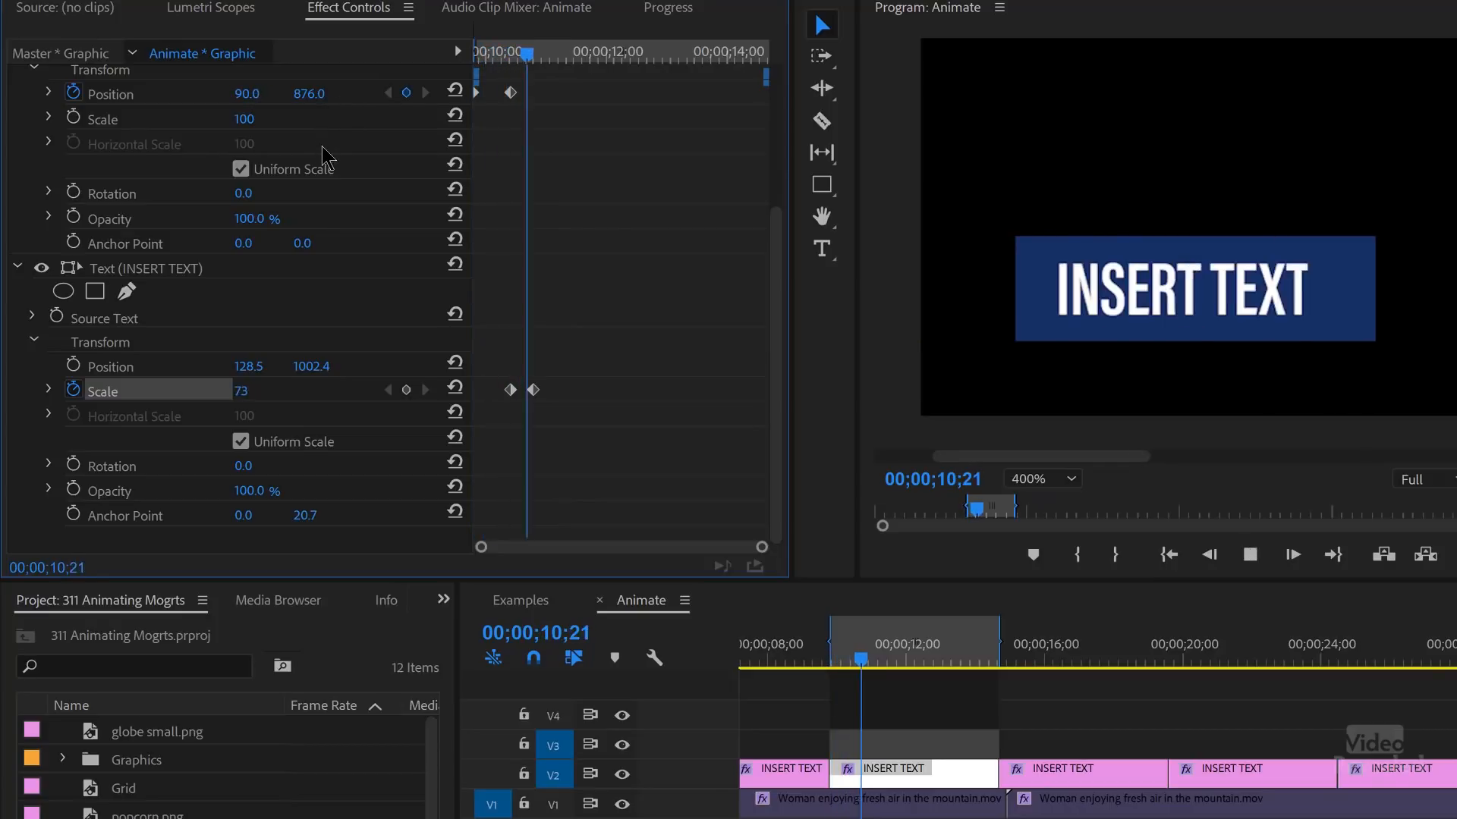
{"action": "left_click", "coordinate": [493, 52]}
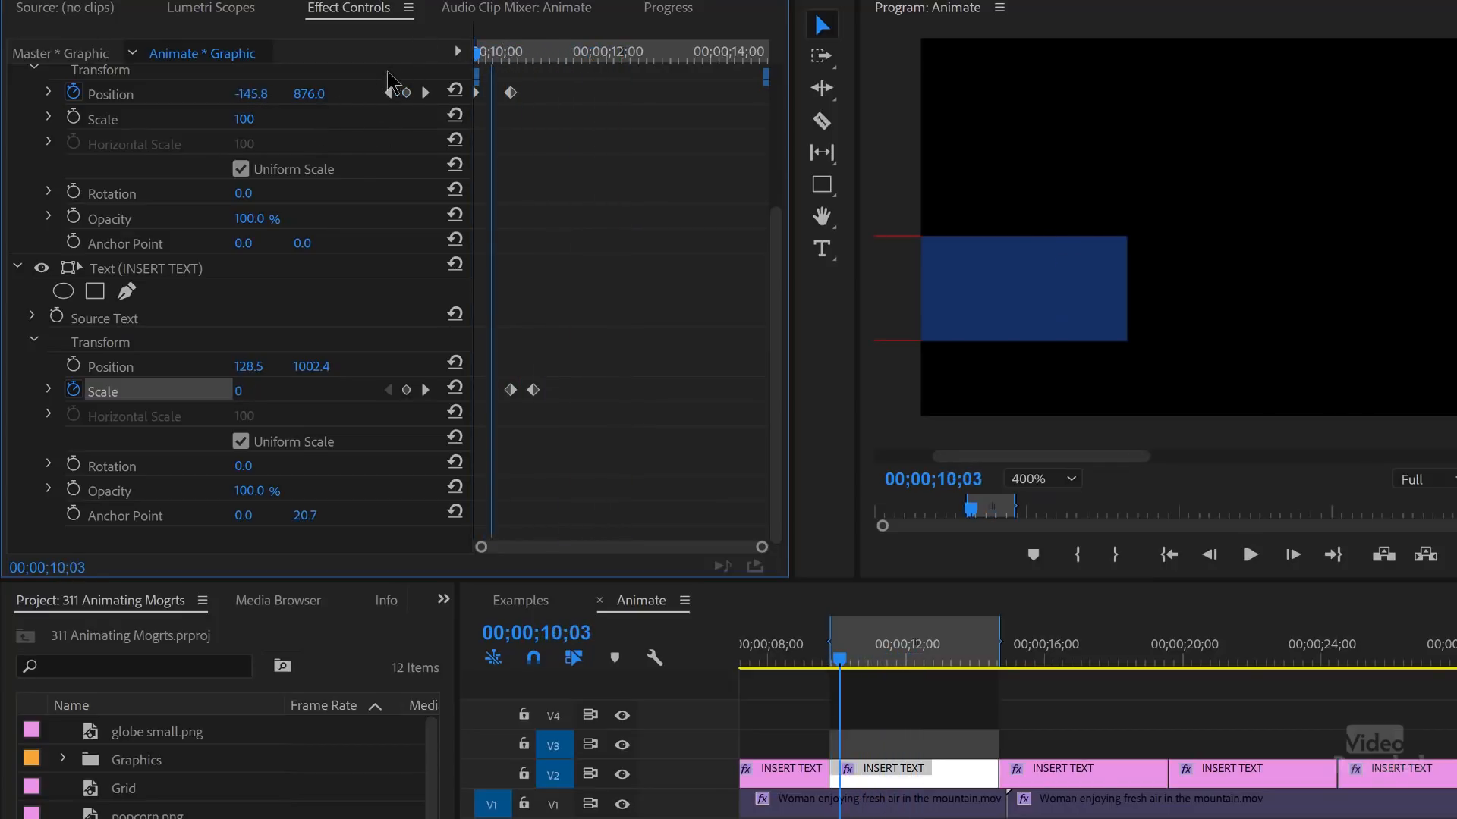
{"action": "key", "text": "Up"}
{"action": "key", "text": "space"}
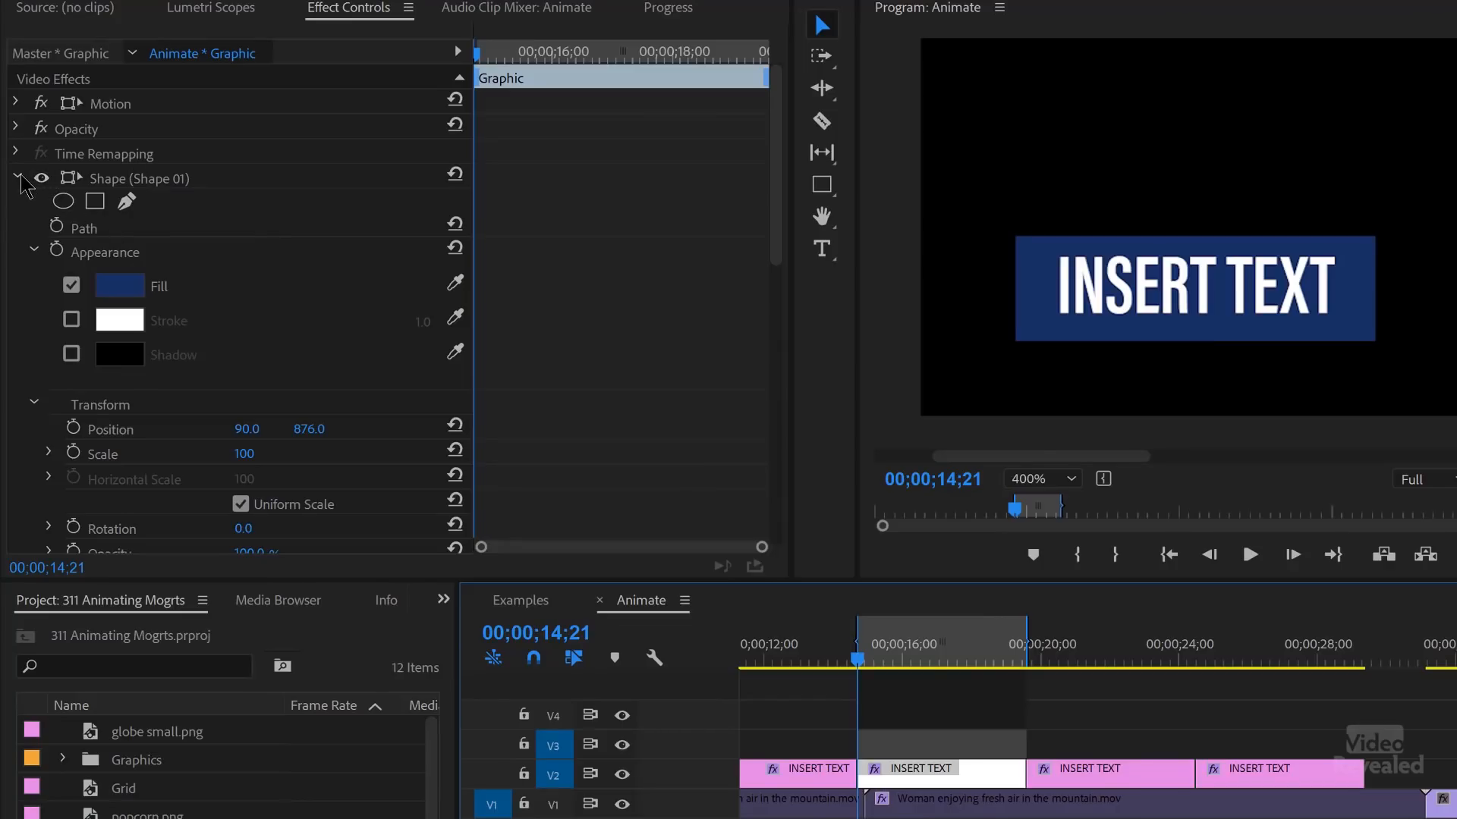
- Animate the fourth title's Shape 01 horizontal Position from -368.0 at the clip's start to 90.0 at 00;00;15;07 and play it
{"action": "left_click", "coordinate": [36, 249]}
{"action": "left_click_drag", "start_coordinate": [516, 55], "coordinate": [508, 53]}
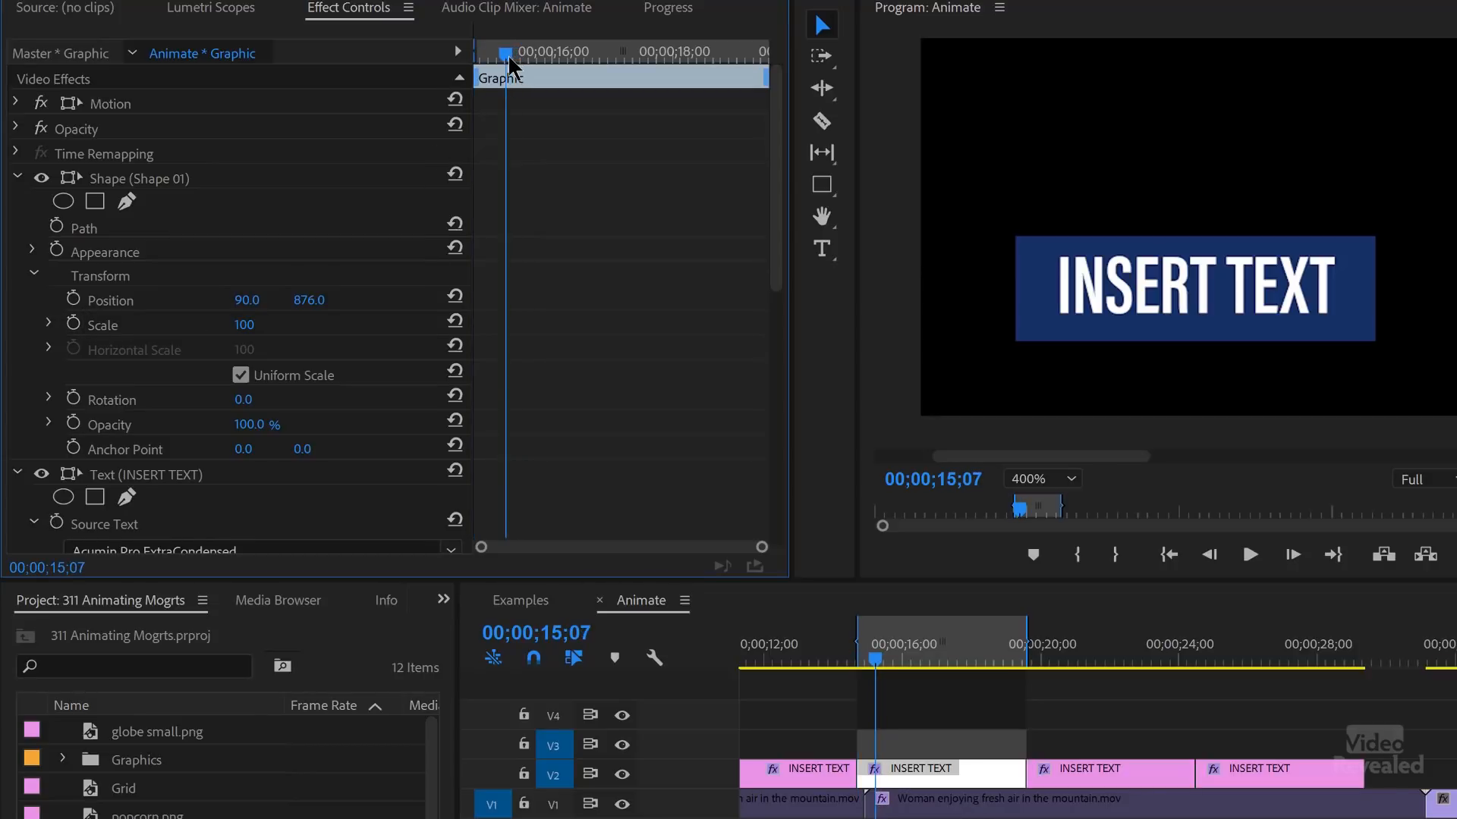
{"action": "left_click", "coordinate": [74, 299]}
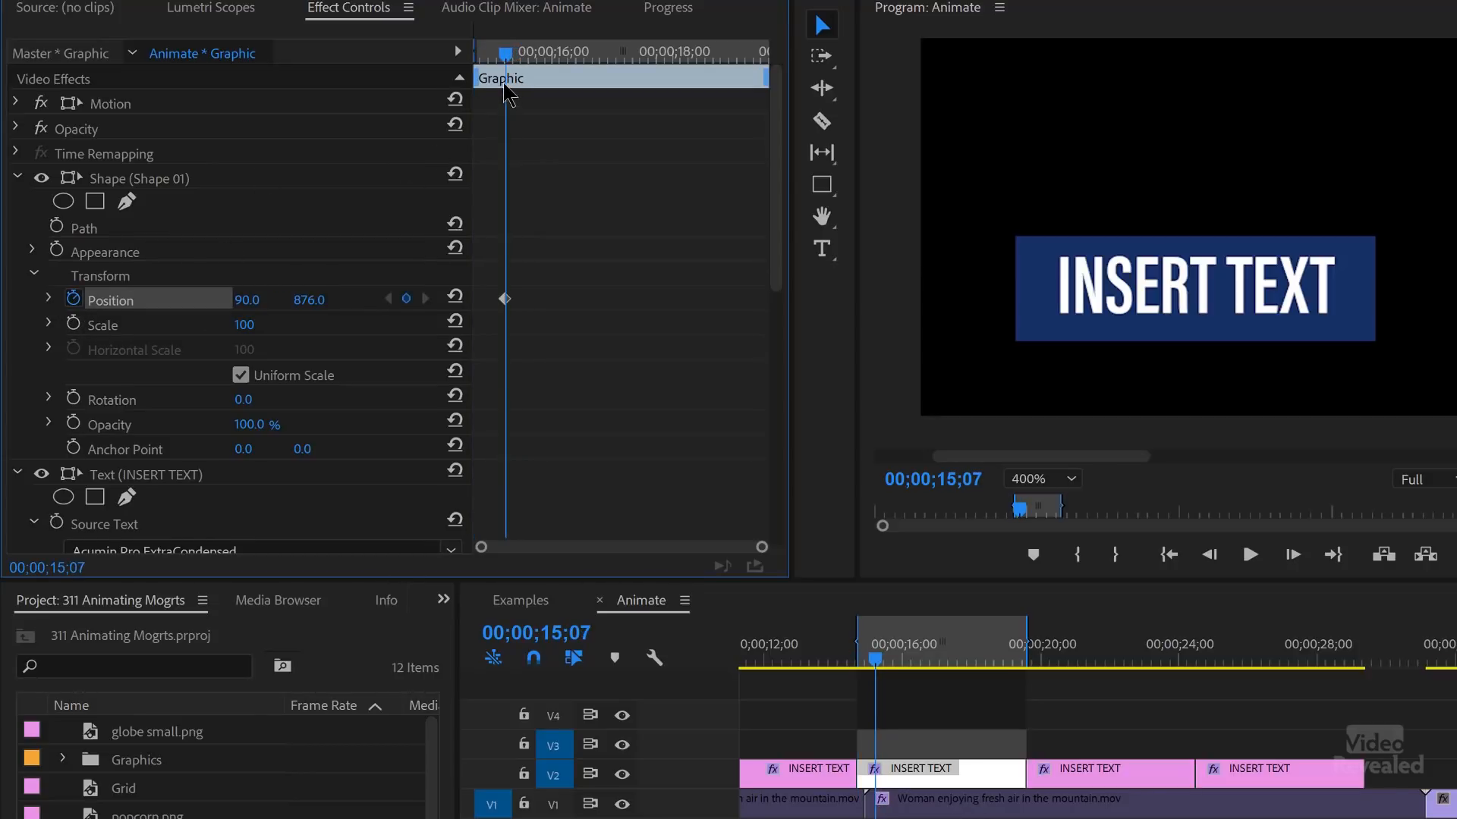
{"action": "left_click", "coordinate": [471, 56]}
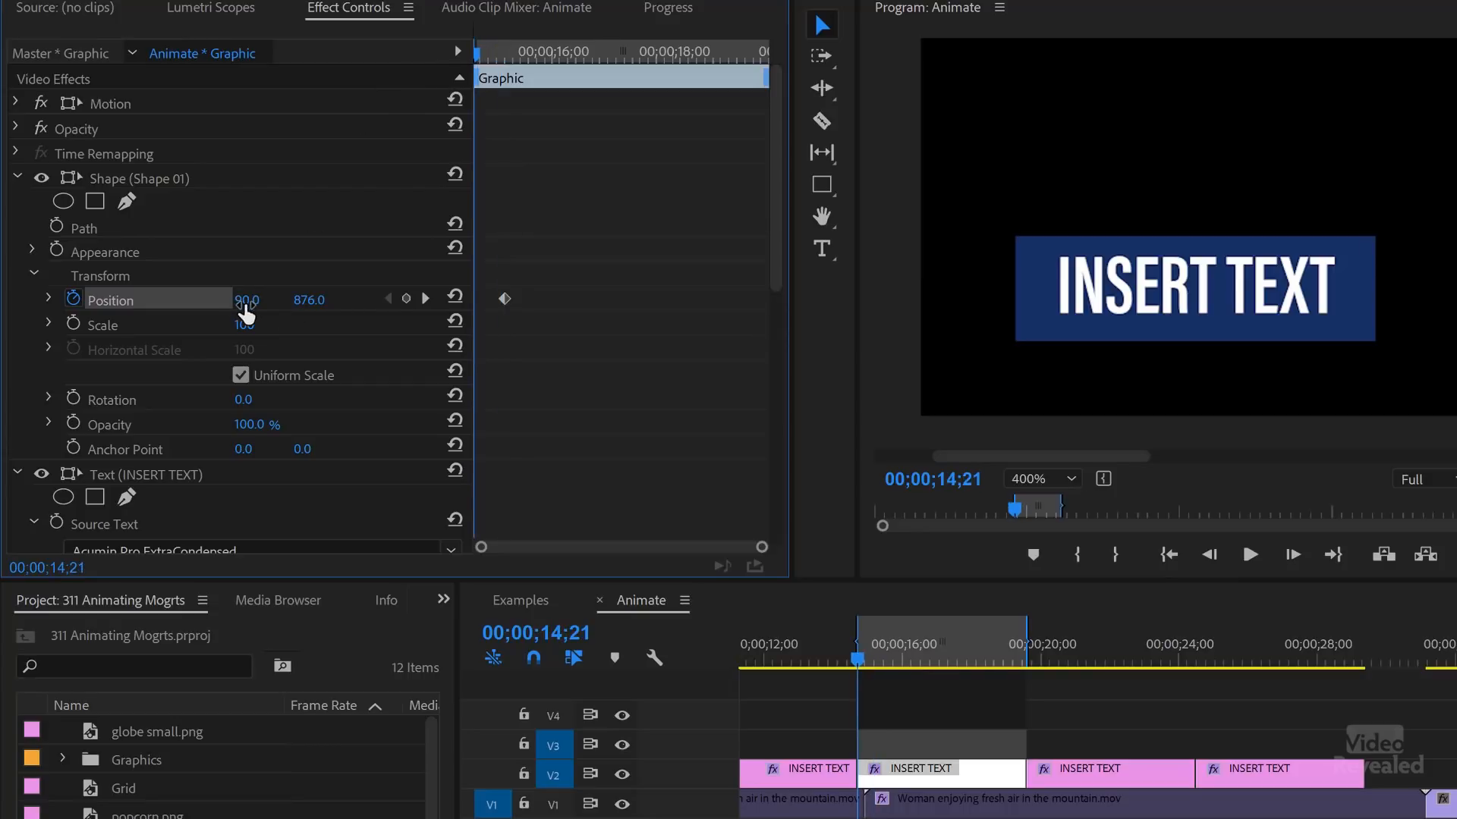
{"action": "left_click_drag", "start_coordinate": [251, 304], "coordinate": [113, 303]}
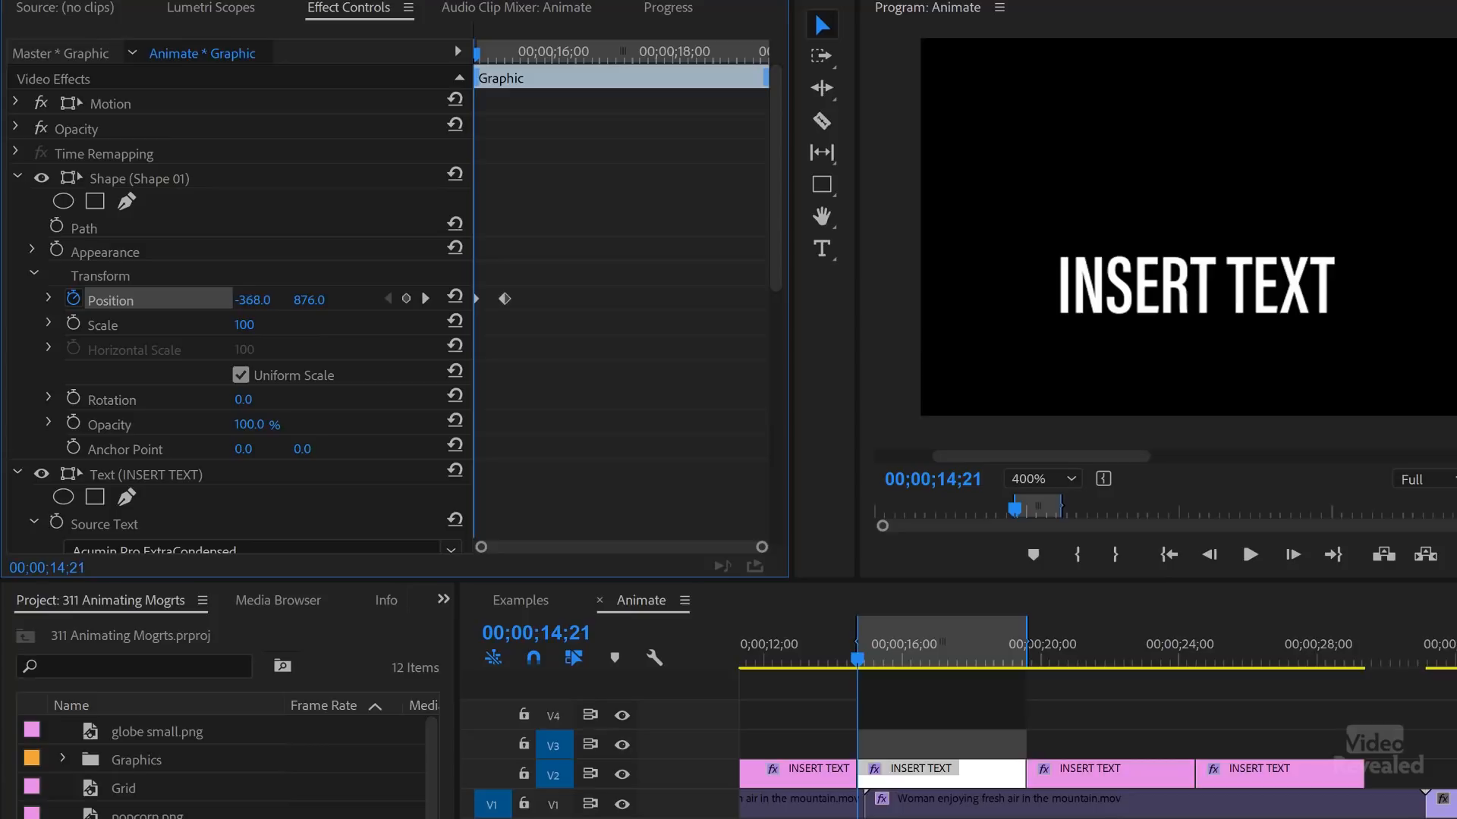
{"action": "key", "text": "space"}
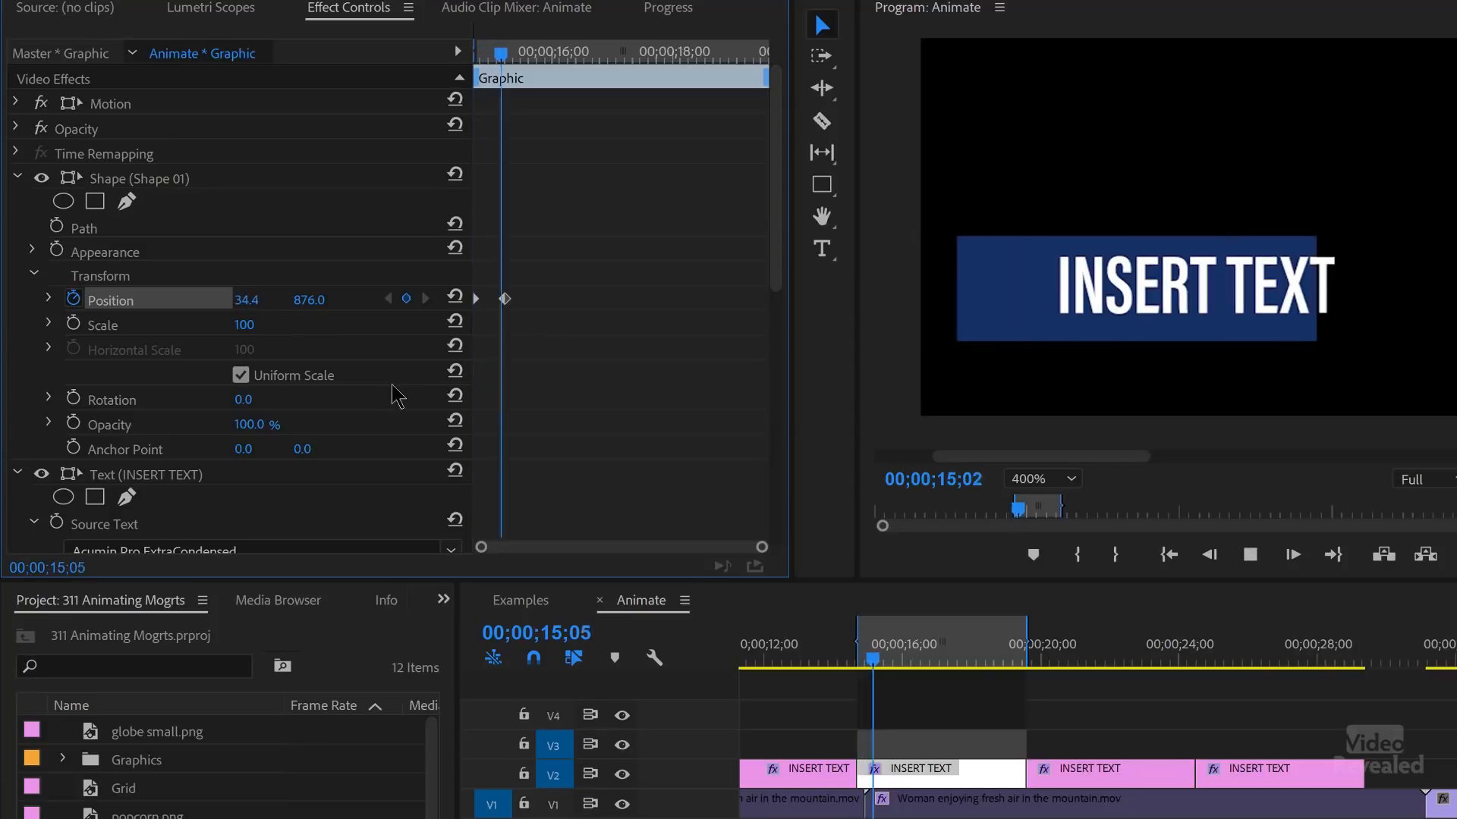
- Add a rectangular mask to the fourth title's INSERT TEXT layer at 00;00;15;16
{"action": "key", "text": "space"}
{"action": "left_click_drag", "start_coordinate": [518, 53], "coordinate": [522, 53]}
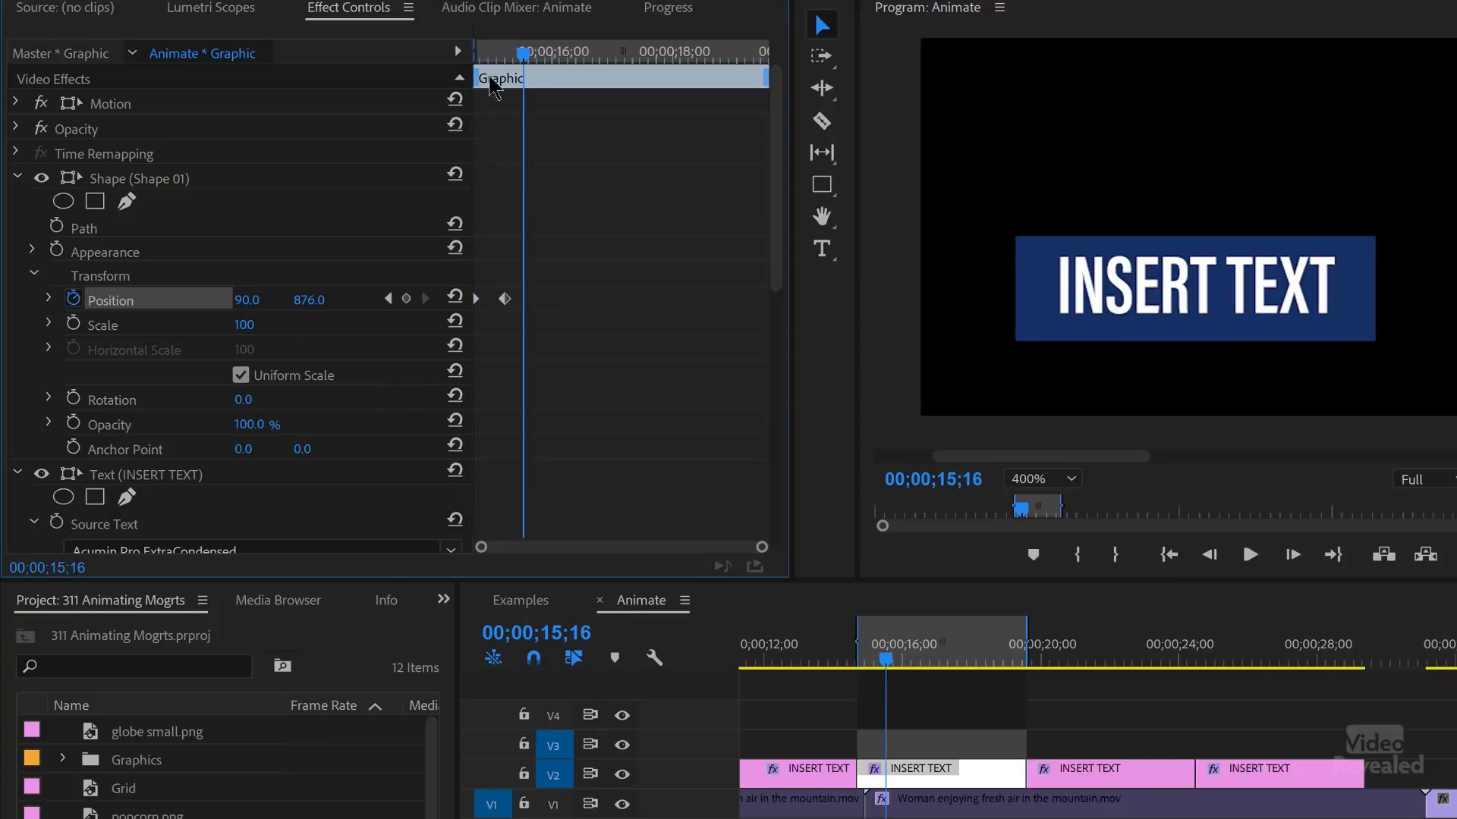
{"action": "left_click", "coordinate": [17, 179]}
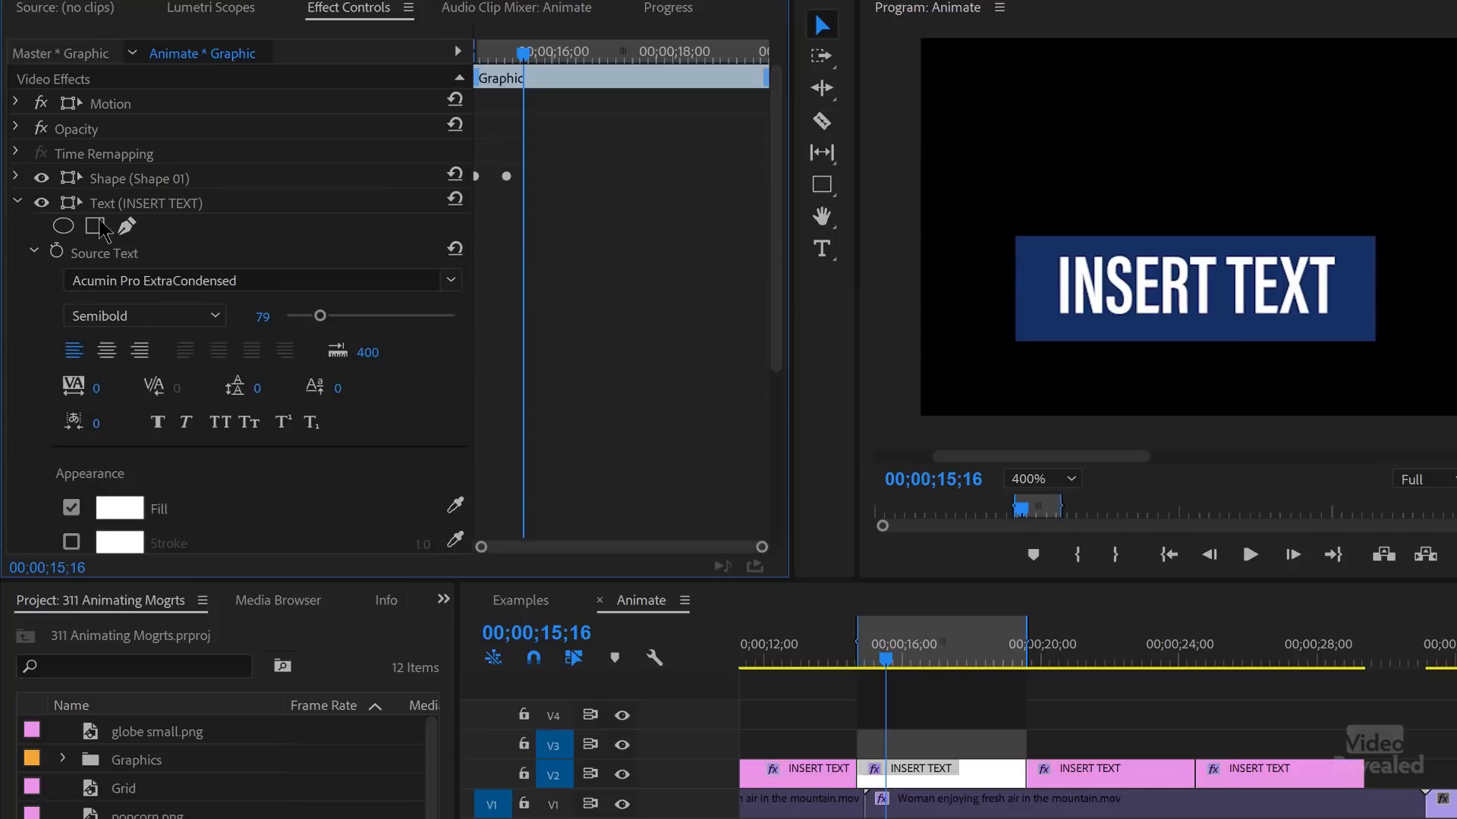
{"action": "left_click", "coordinate": [33, 251]}
{"action": "left_click", "coordinate": [127, 208]}
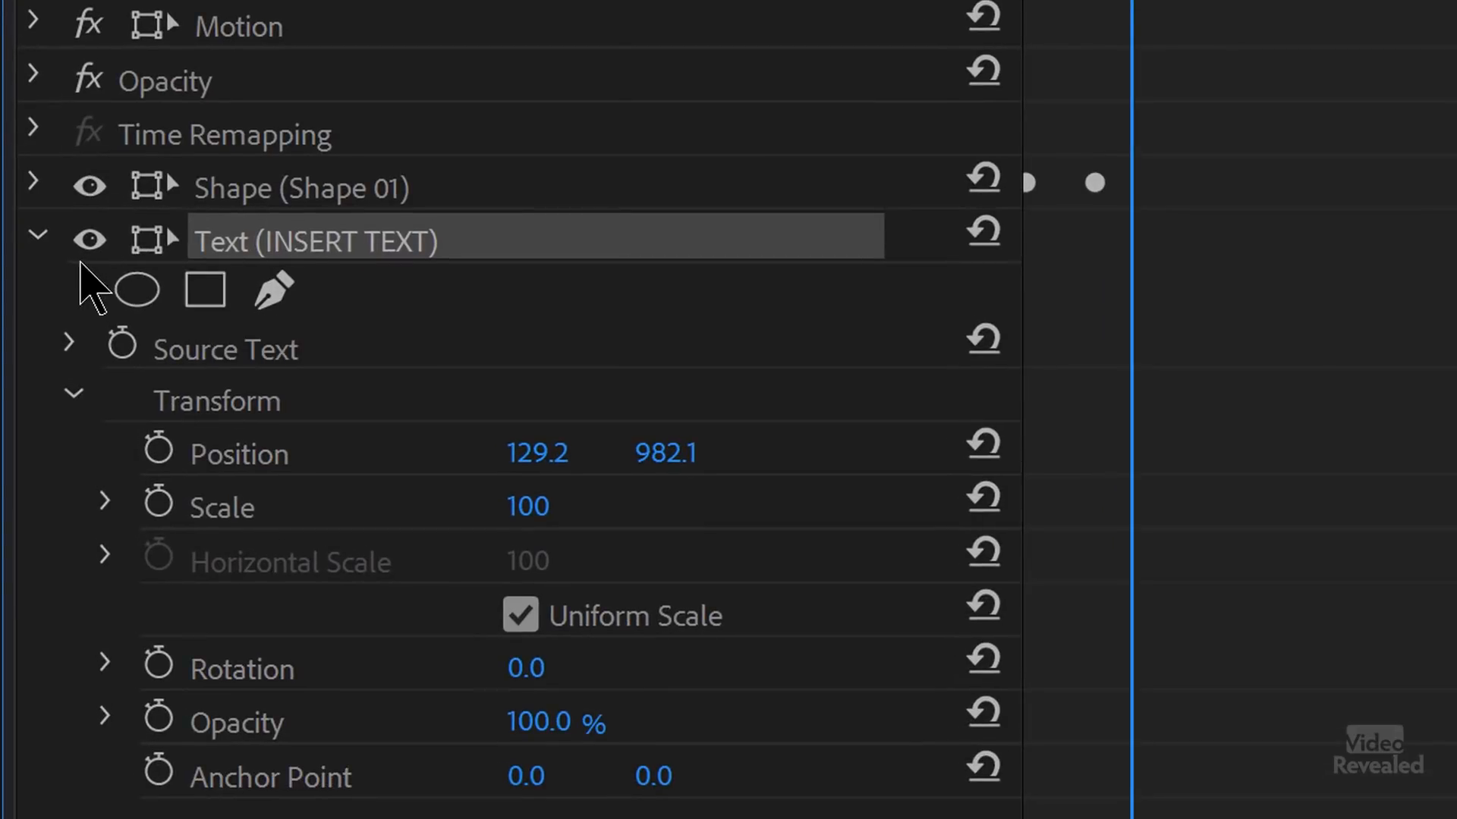
{"action": "left_click", "coordinate": [34, 235]}
{"action": "left_click", "coordinate": [35, 236]}
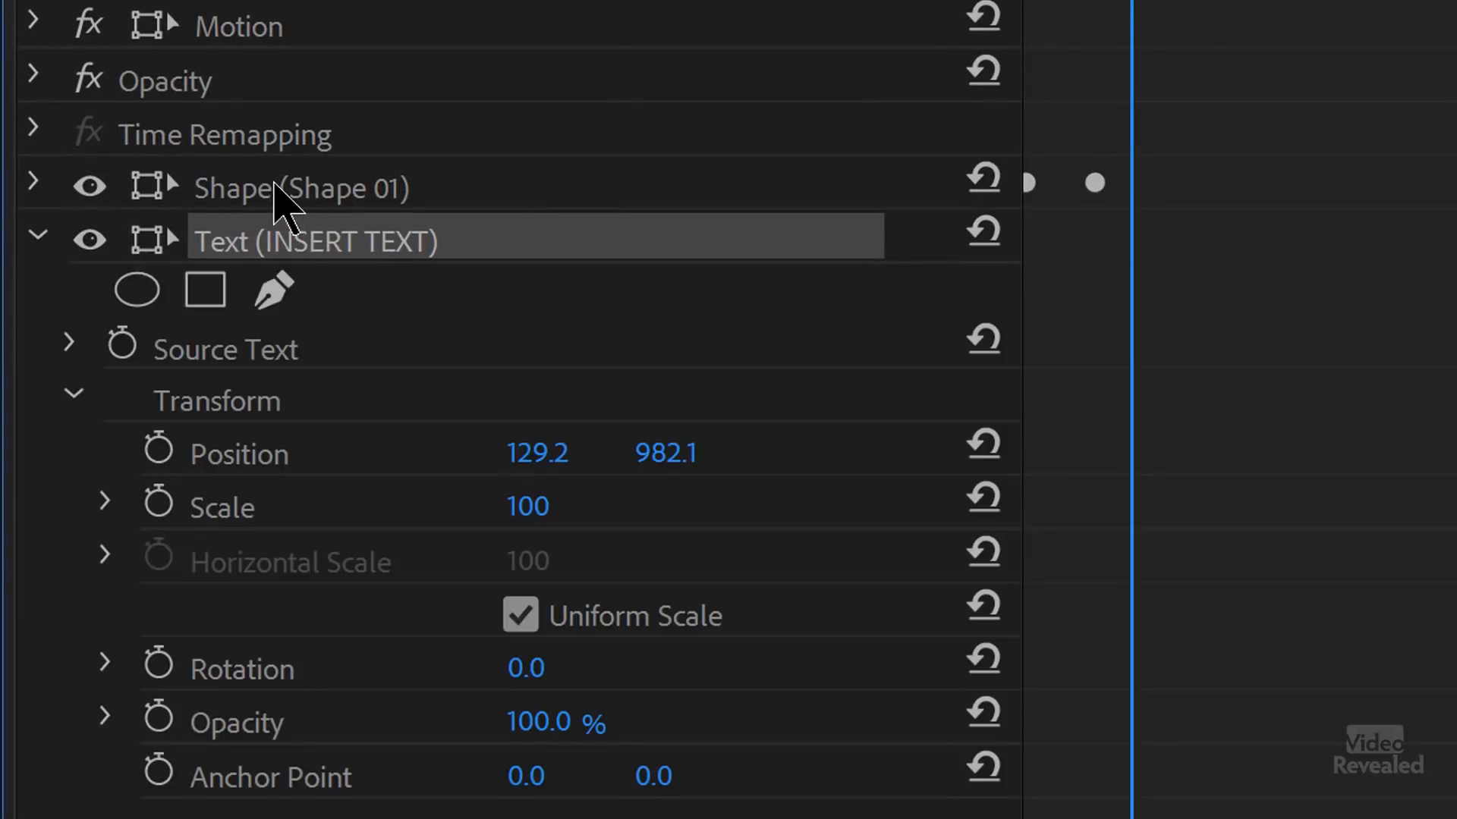
{"action": "left_click", "coordinate": [34, 184]}
{"action": "left_click", "coordinate": [35, 185]}
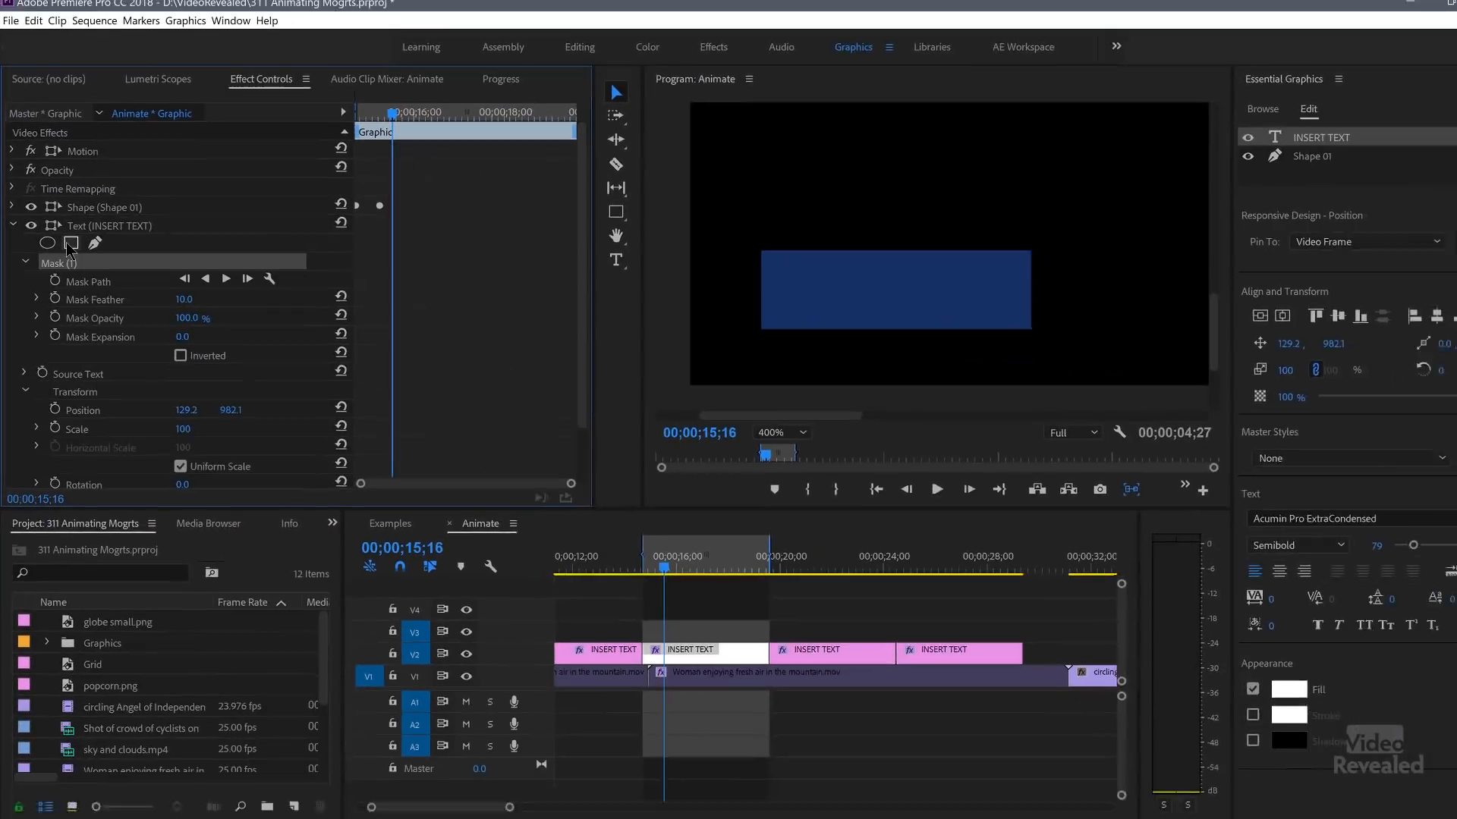
{"action": "left_click", "coordinate": [205, 290]}
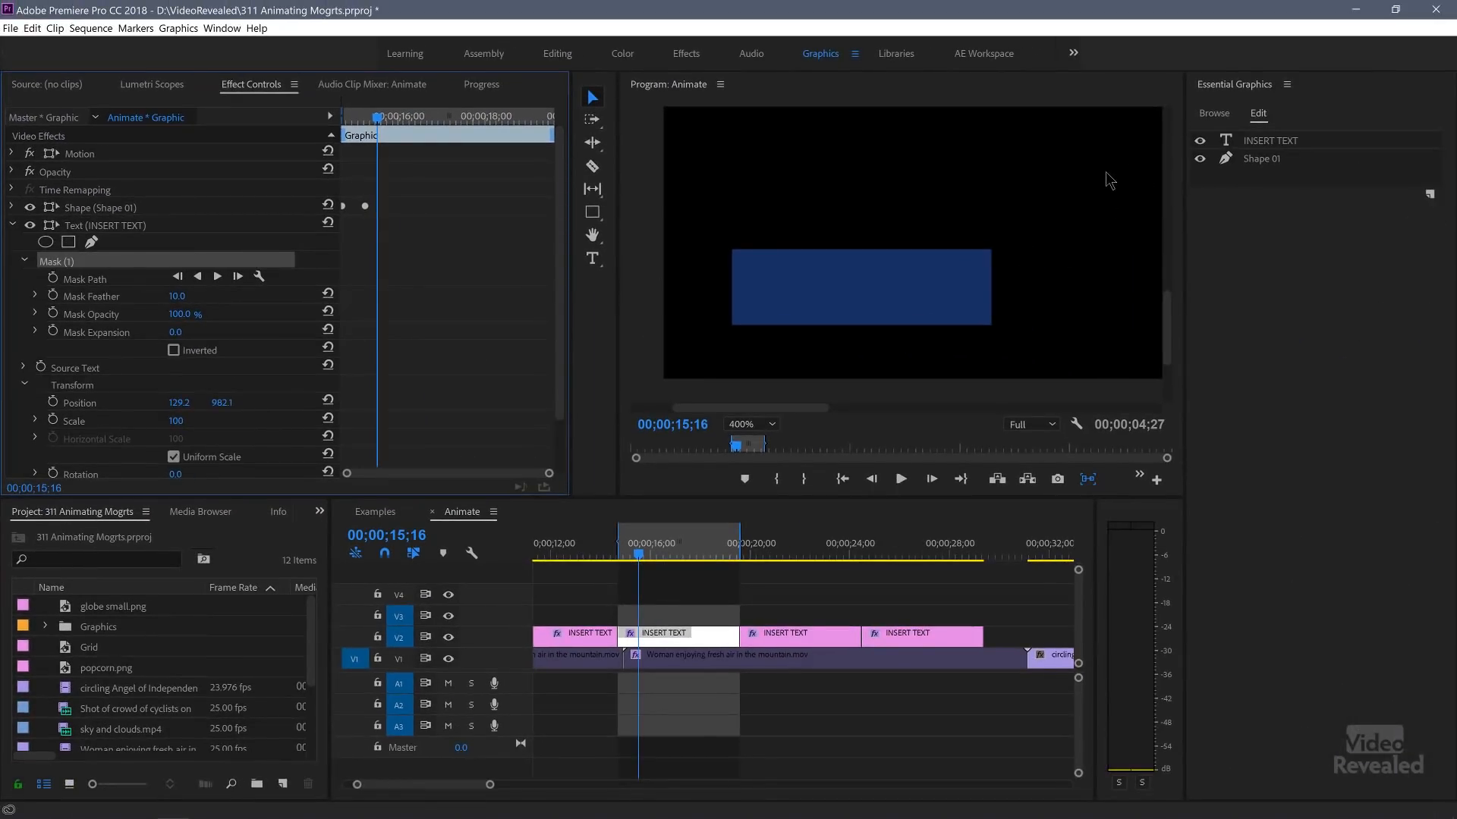
- Move the text mask from the middle of the frame onto the fourth title in the frame's lower-left corner
{"action": "left_click", "coordinate": [772, 428]}
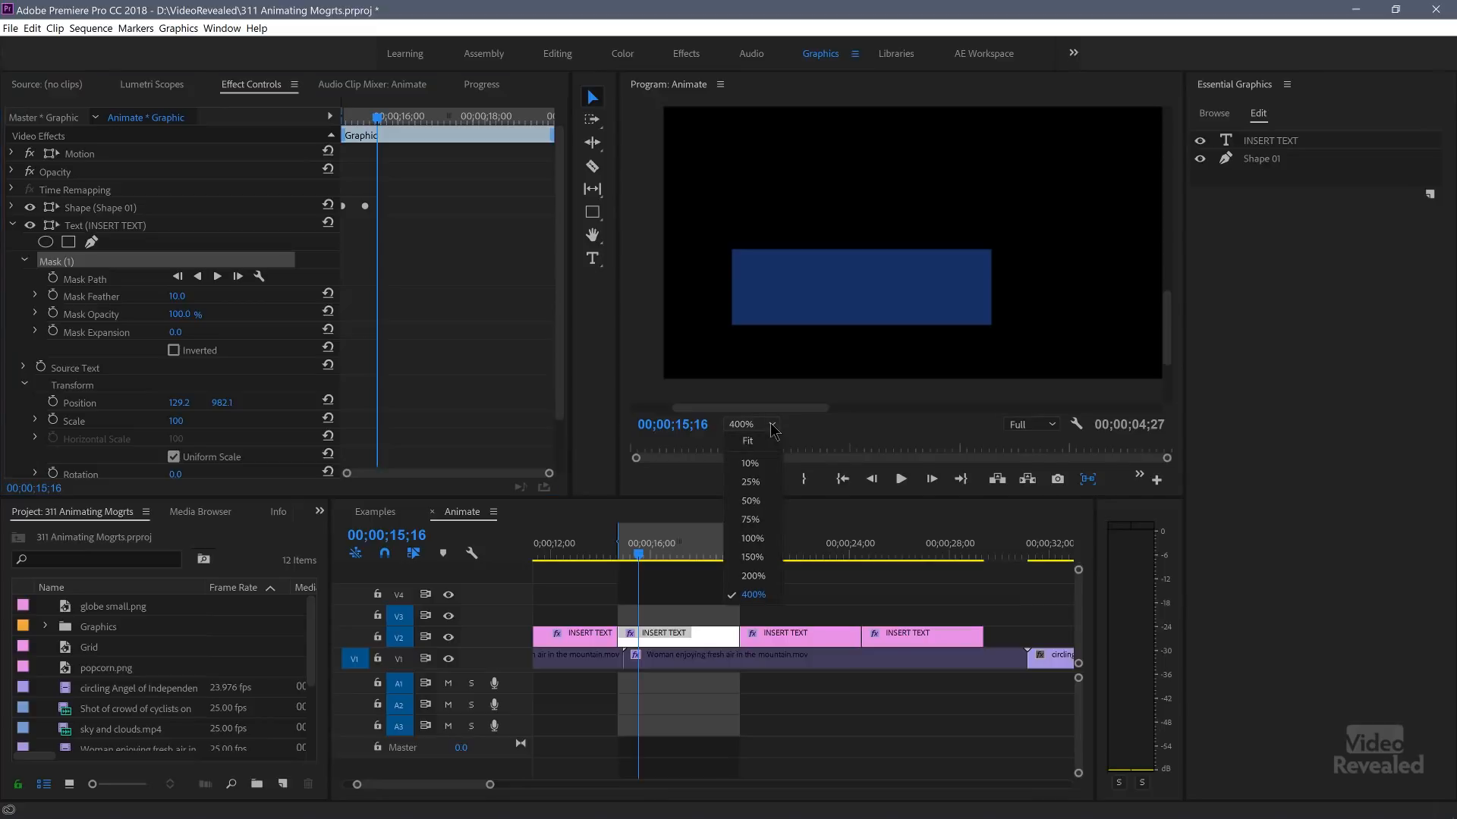
{"action": "left_click", "coordinate": [762, 443]}
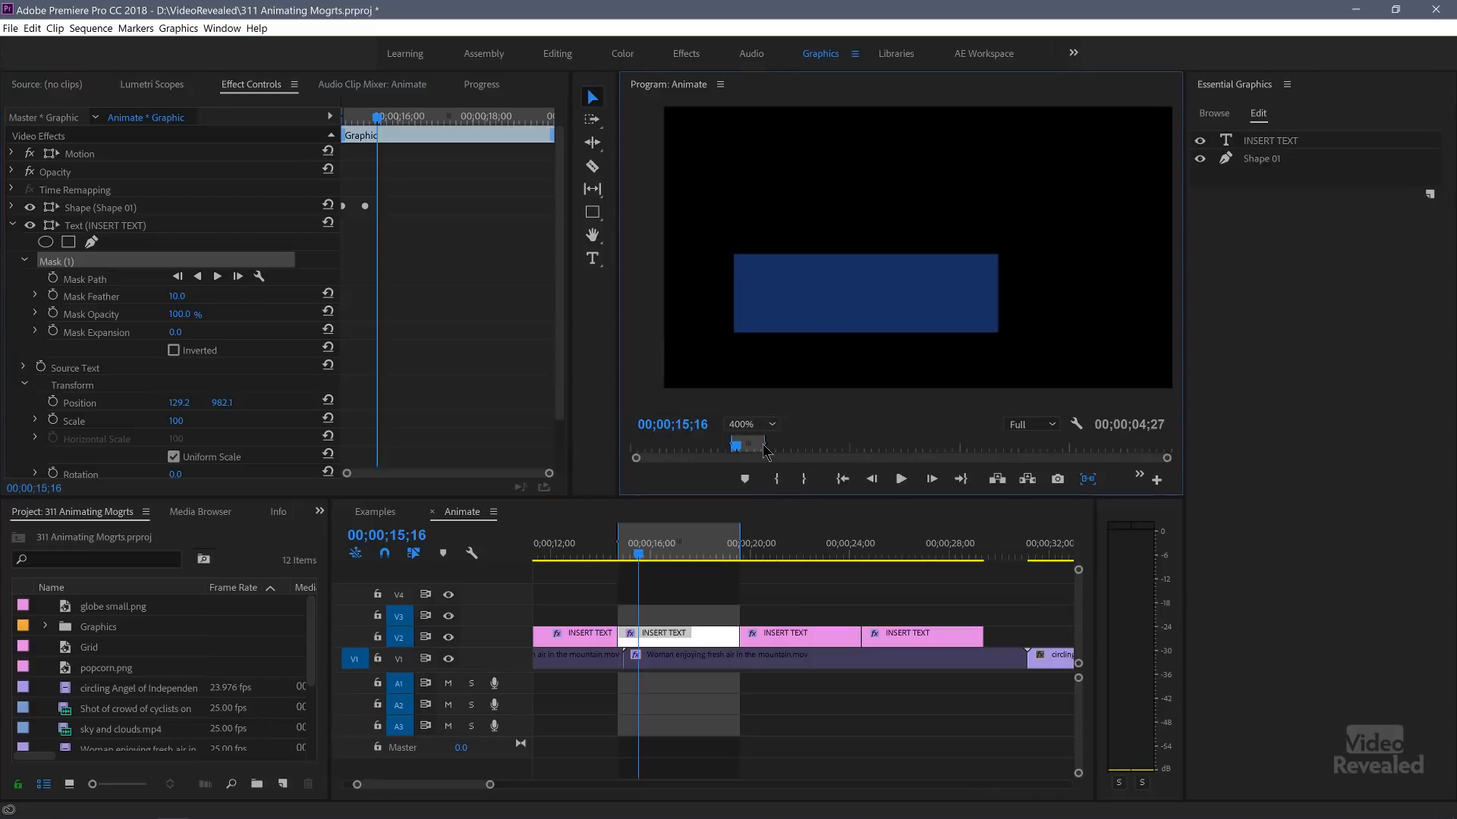
{"action": "left_click_drag", "start_coordinate": [899, 269], "coordinate": [728, 370]}
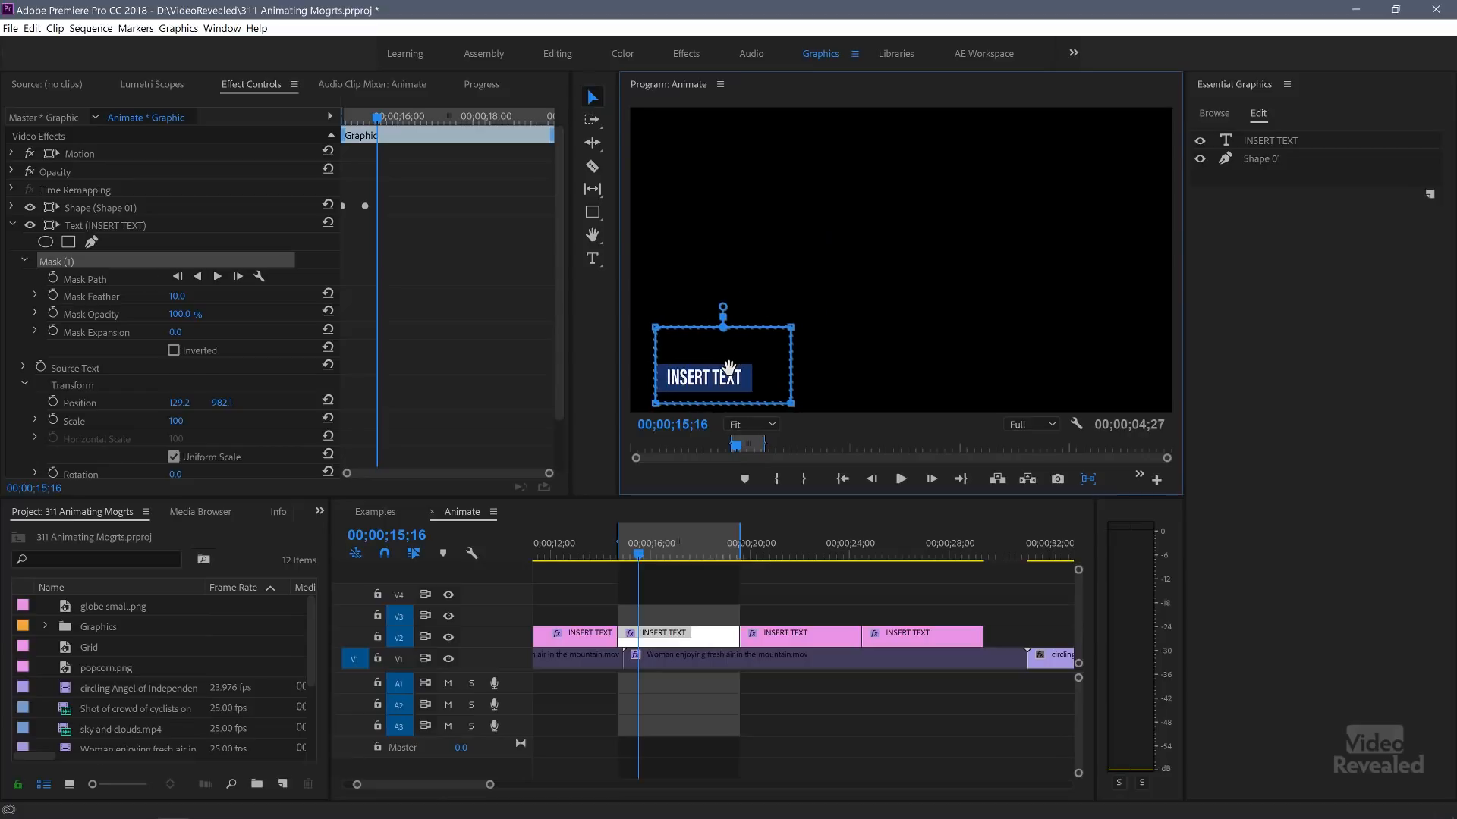
{"action": "left_click", "coordinate": [770, 425]}
{"action": "left_click", "coordinate": [764, 595]}
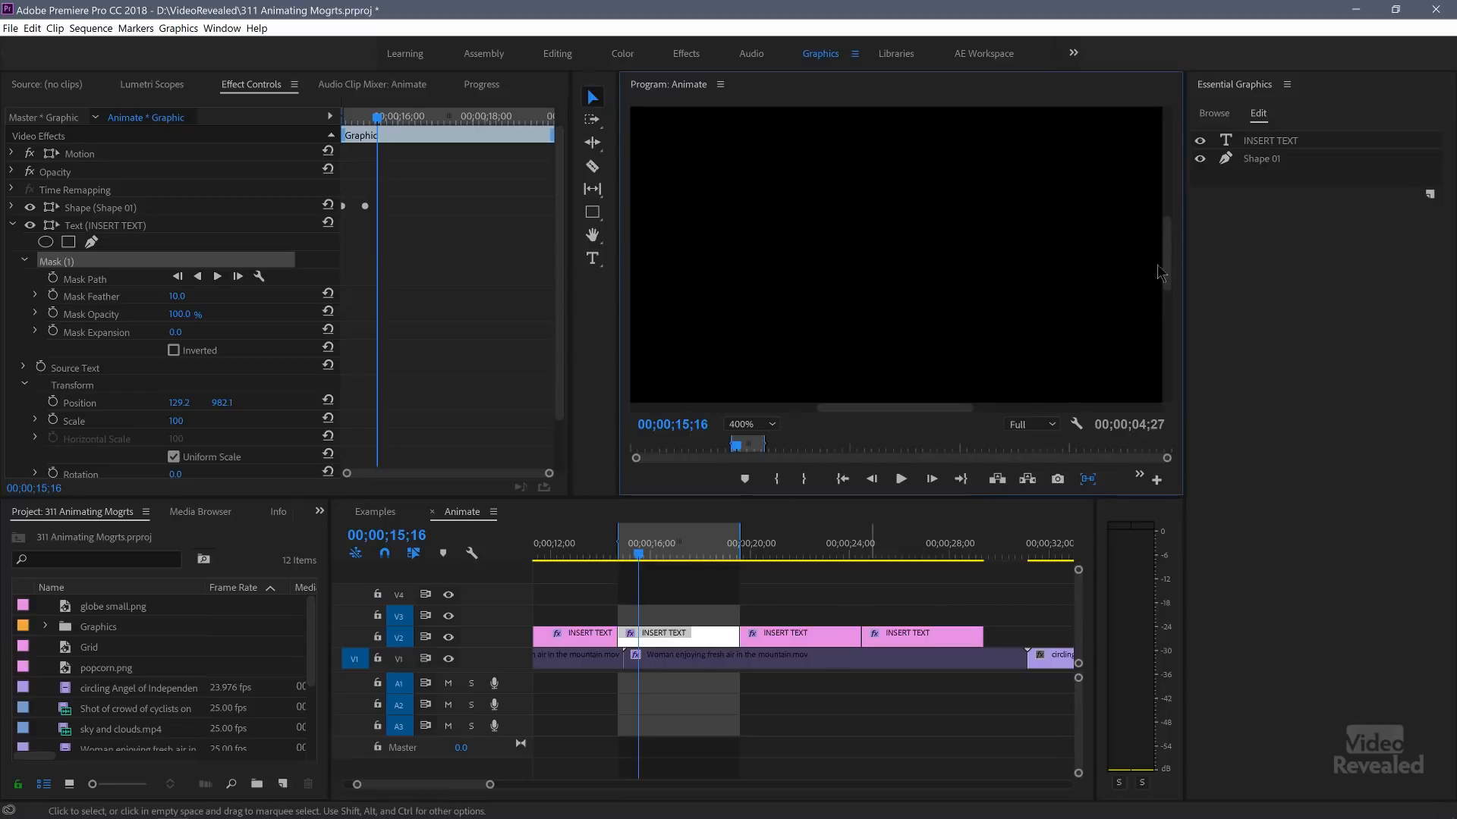
{"action": "left_click_drag", "start_coordinate": [1169, 256], "coordinate": [1169, 331]}
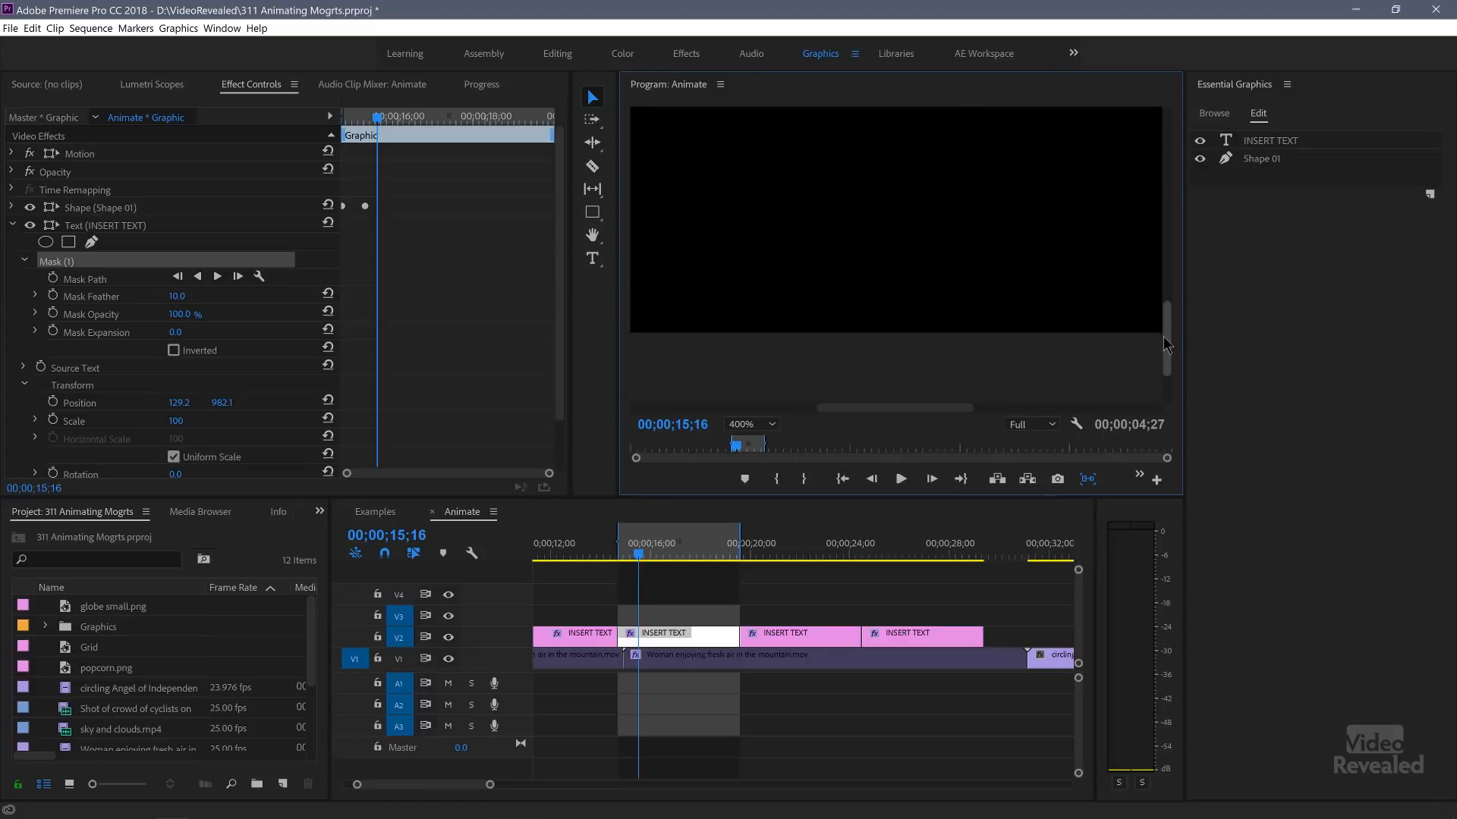
{"action": "left_click_drag", "start_coordinate": [954, 413], "coordinate": [808, 415]}
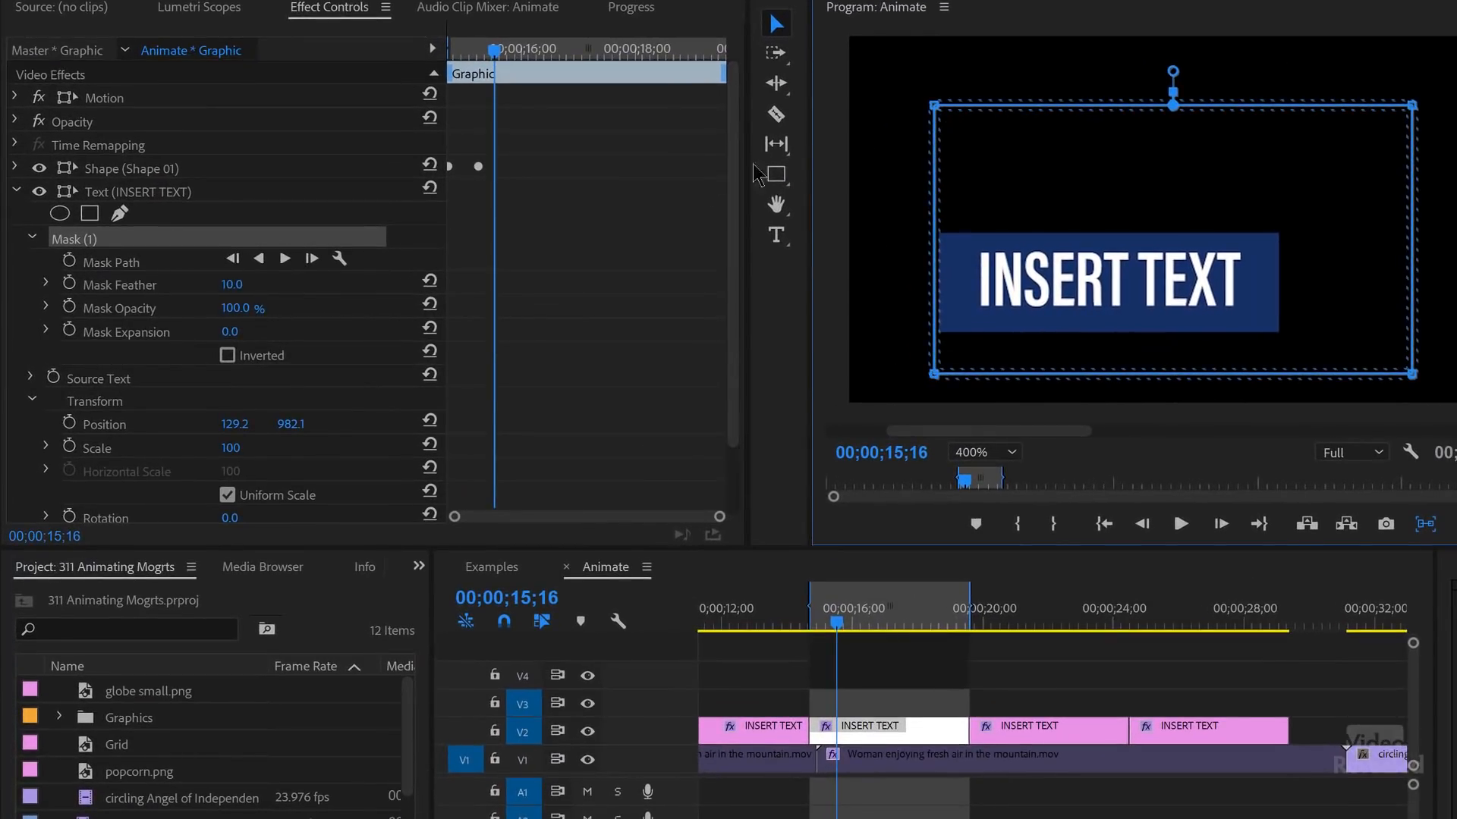
- Set the mask's feather to 0 and reshape it into a narrow horizontal band extending past both ends of the blue rectangle
{"action": "left_click_drag", "start_coordinate": [231, 285], "coordinate": [220, 285]}
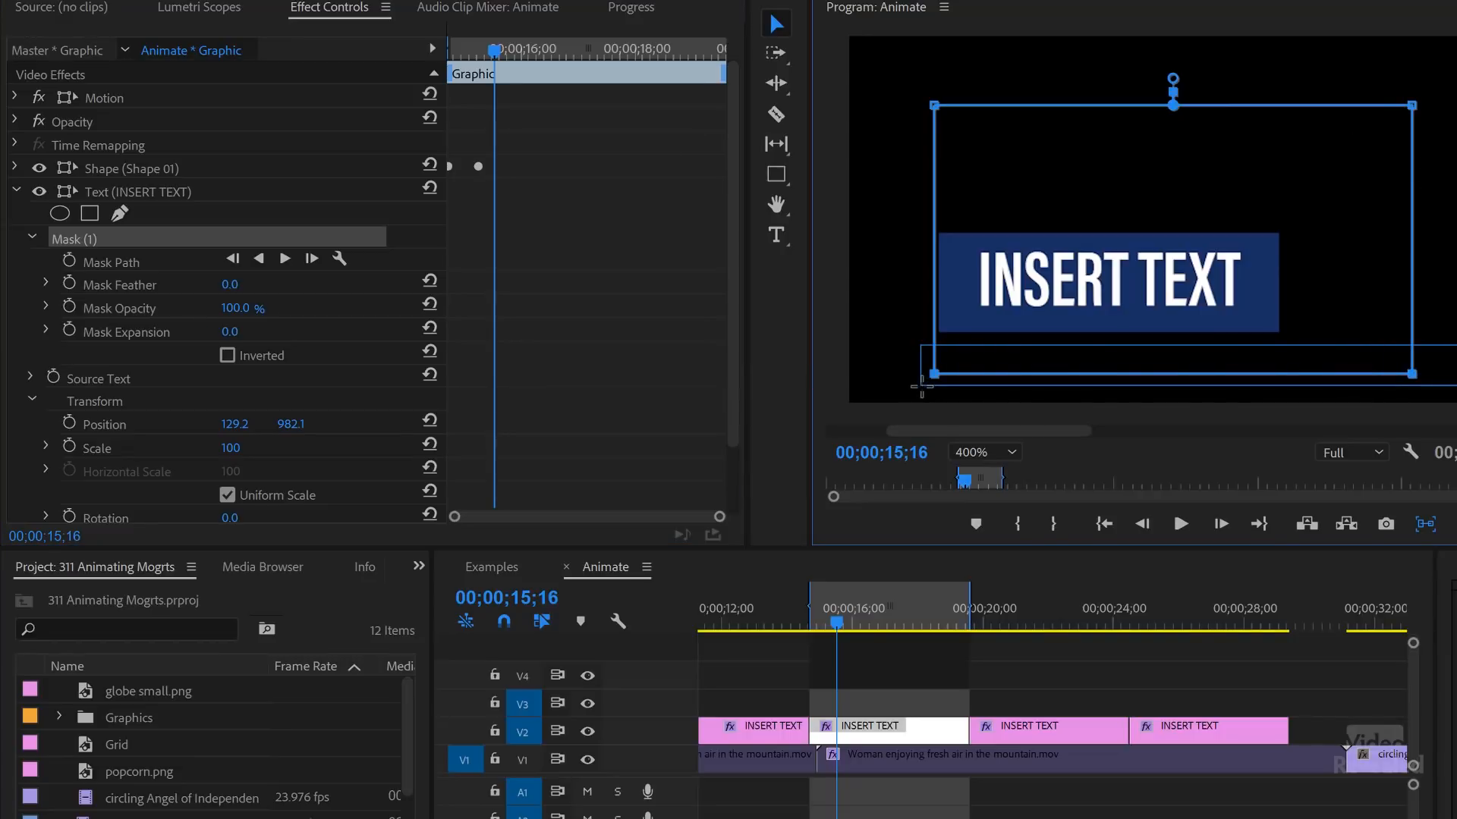
{"action": "left_click_drag", "start_coordinate": [1412, 375], "coordinate": [1384, 280]}
{"action": "mouse_move", "coordinate": [1382, 199]}
{"action": "left_mouse_down"}
{"action": "mouse_move", "coordinate": [1393, 311]}
{"action": "mouse_move", "coordinate": [1387, 200]}
{"action": "left_mouse_up"}
{"action": "left_click_drag", "start_coordinate": [1349, 146], "coordinate": [1322, 278]}
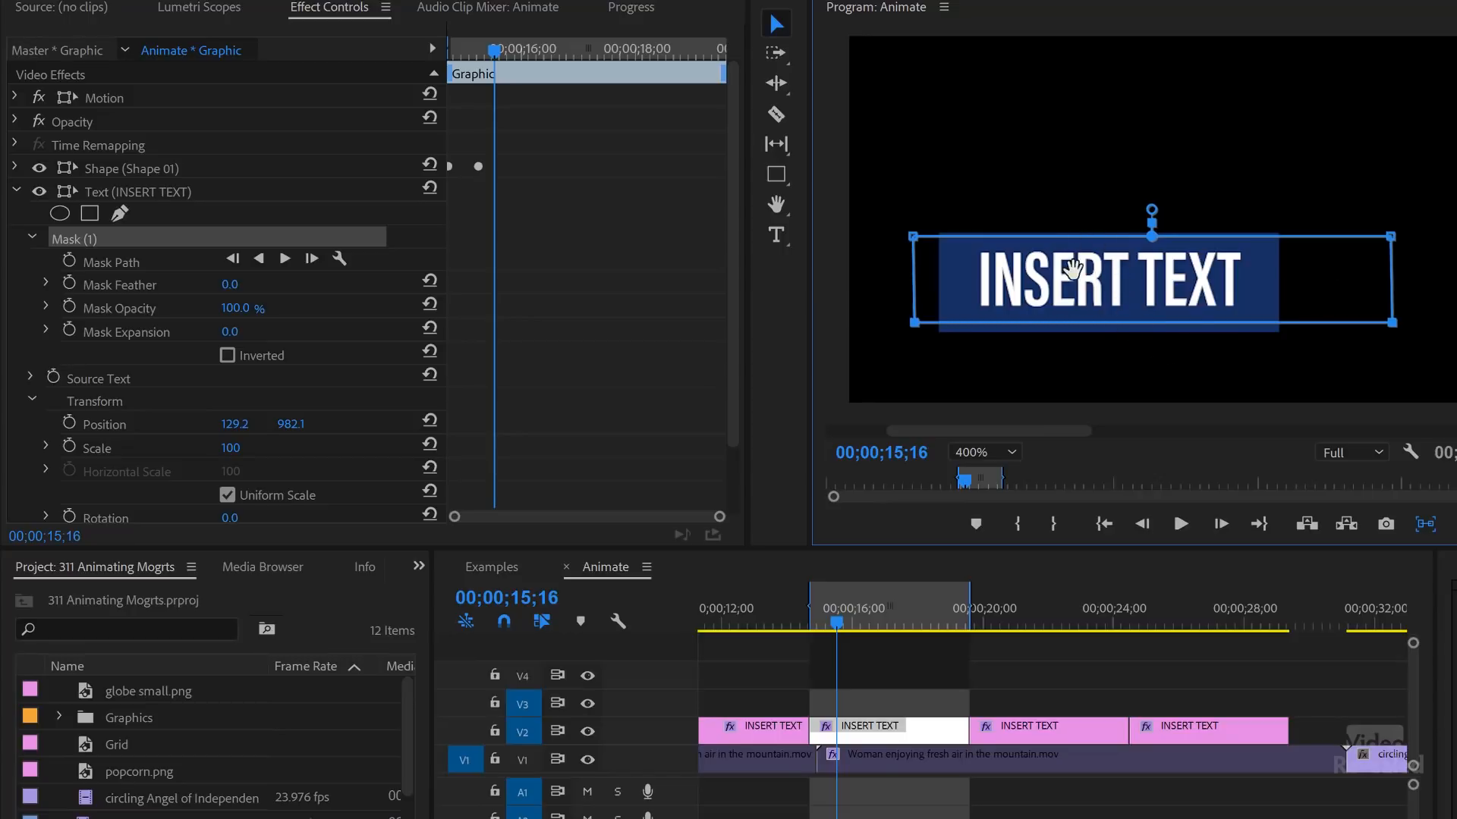
- Move the mask directly above the blue rectangle, invert it, and line its lower edge up with the rectangle's upper edge
{"action": "left_click_drag", "start_coordinate": [1263, 290], "coordinate": [1263, 220]}
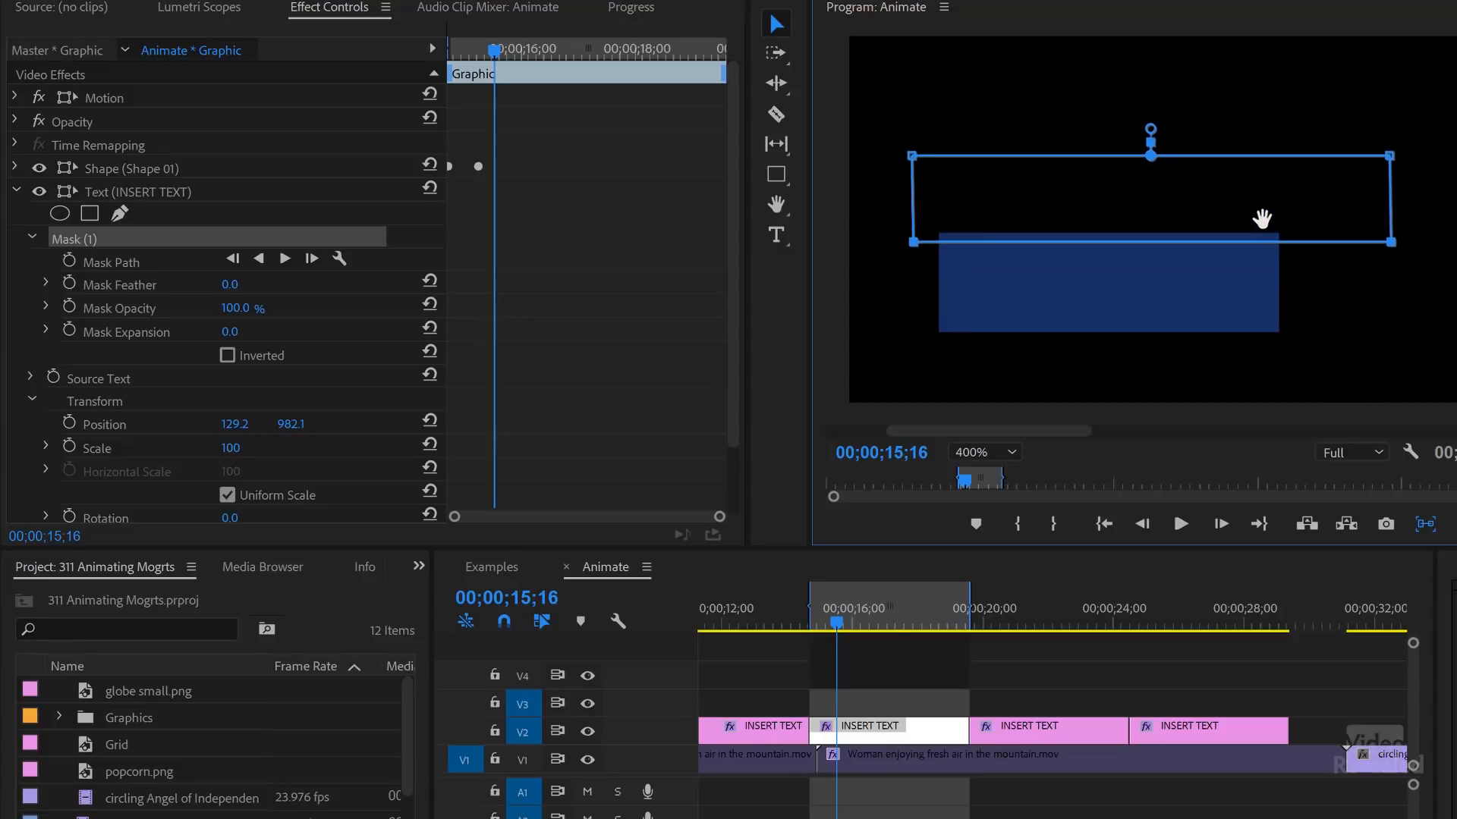
{"action": "mouse_move", "coordinate": [1262, 219]}
{"action": "left_mouse_down"}
{"action": "mouse_move", "coordinate": [1268, 303]}
{"action": "mouse_move", "coordinate": [1280, 200]}
{"action": "left_mouse_up"}
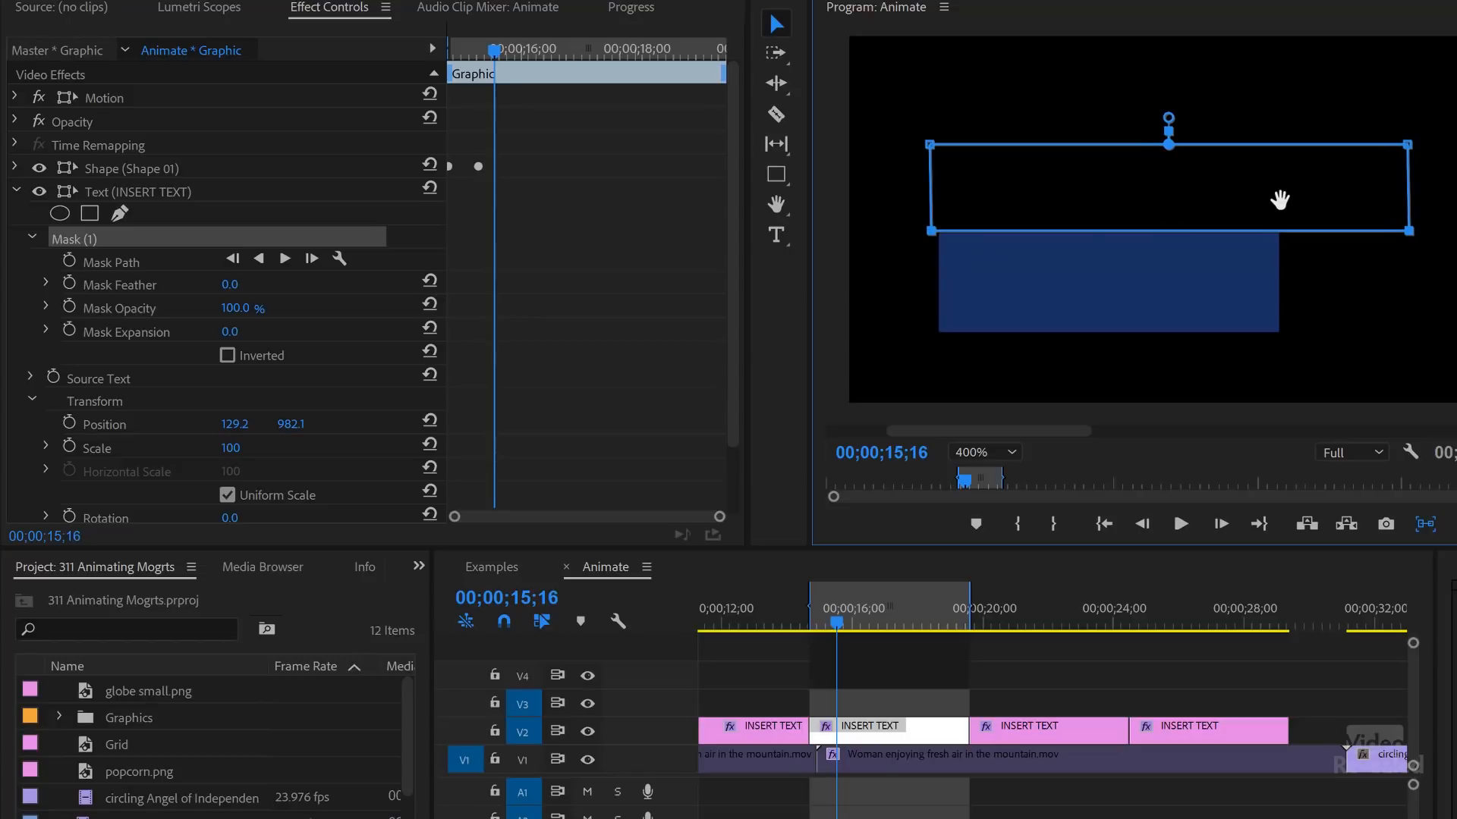
{"action": "left_click", "coordinate": [227, 357]}
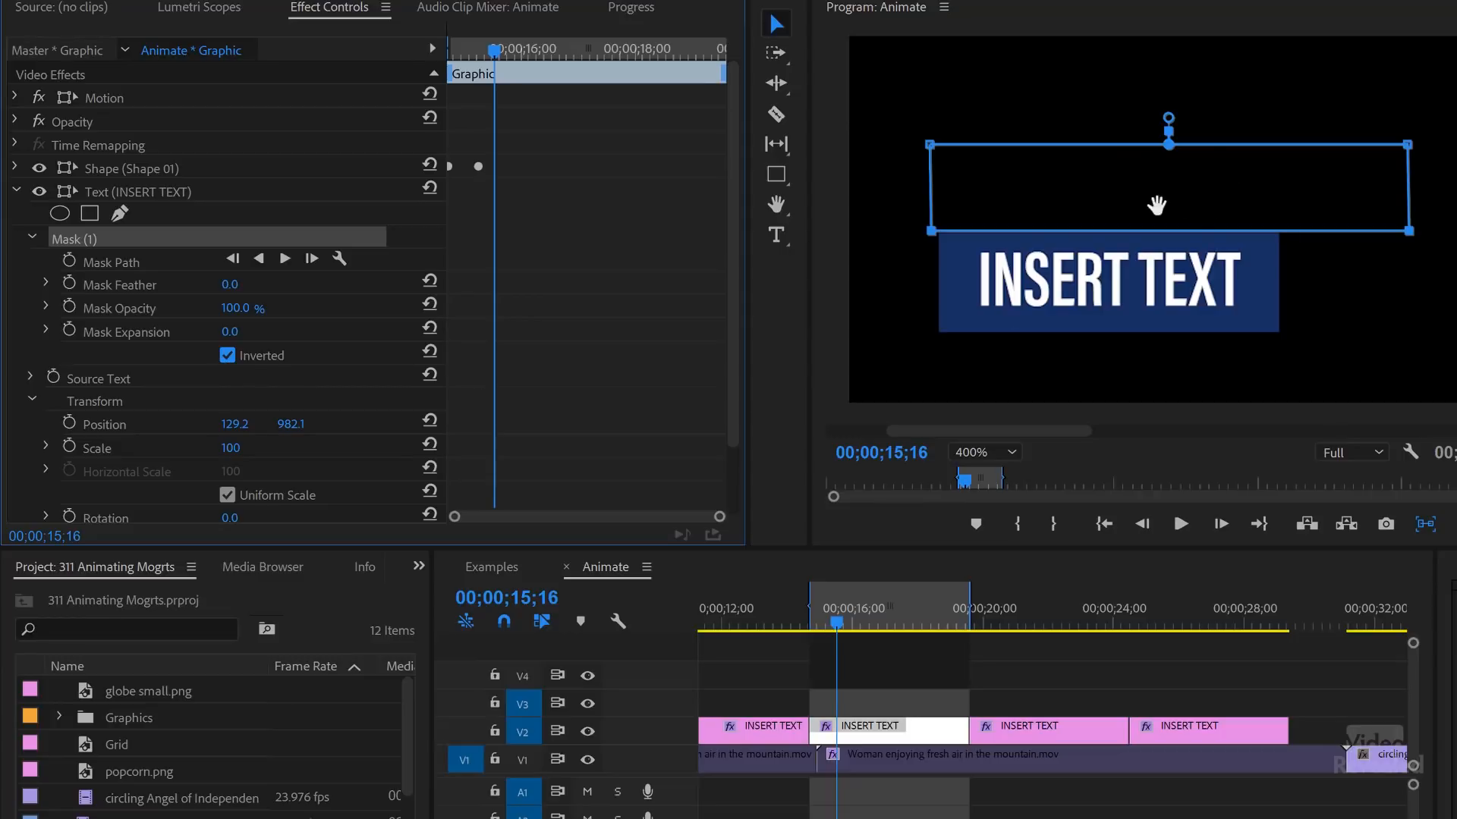
{"action": "mouse_move", "coordinate": [1206, 189]}
{"action": "left_mouse_down"}
{"action": "mouse_move", "coordinate": [1202, 286]}
{"action": "mouse_move", "coordinate": [1216, 199]}
{"action": "mouse_move", "coordinate": [1216, 292]}
{"action": "mouse_move", "coordinate": [1210, 182]}
{"action": "mouse_move", "coordinate": [1208, 194]}
{"action": "left_mouse_up"}
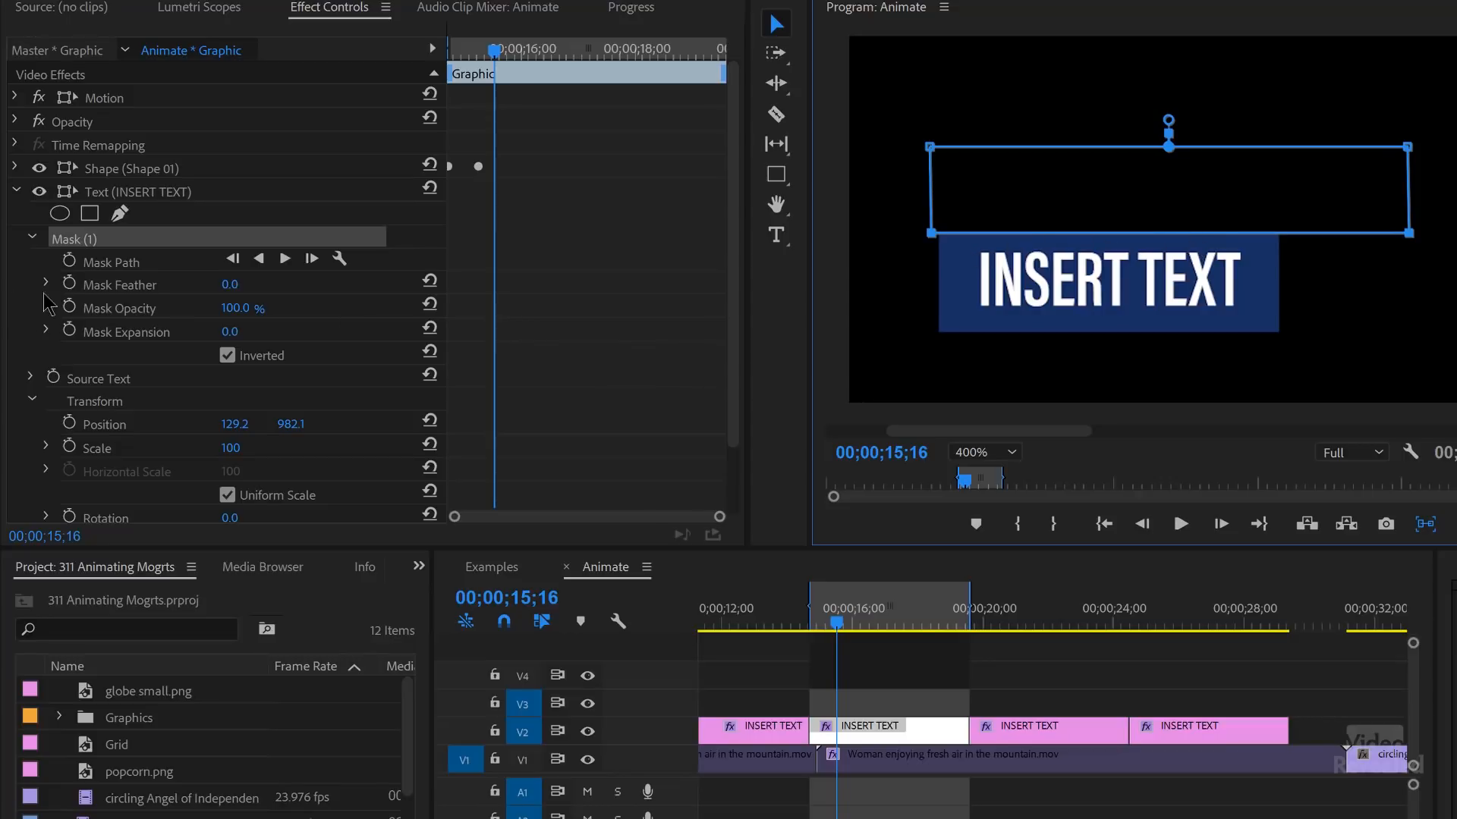
- Animate the fourth title's text vertical Position from 897.1 at 00;00;15;07 to 982.1 at 00;00;15;27
{"action": "left_click", "coordinate": [106, 430]}
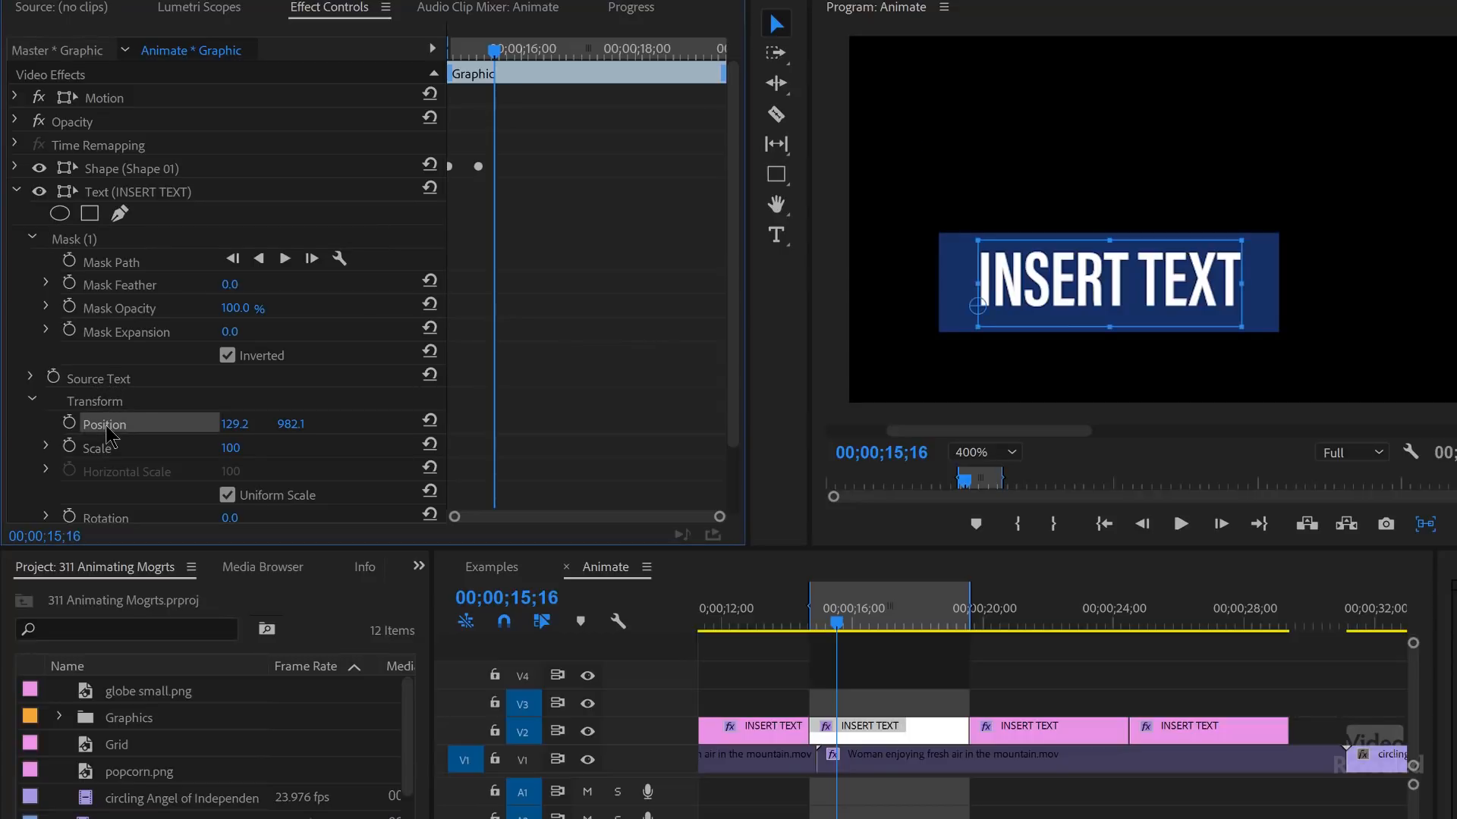
{"action": "left_click_drag", "start_coordinate": [504, 51], "coordinate": [516, 50]}
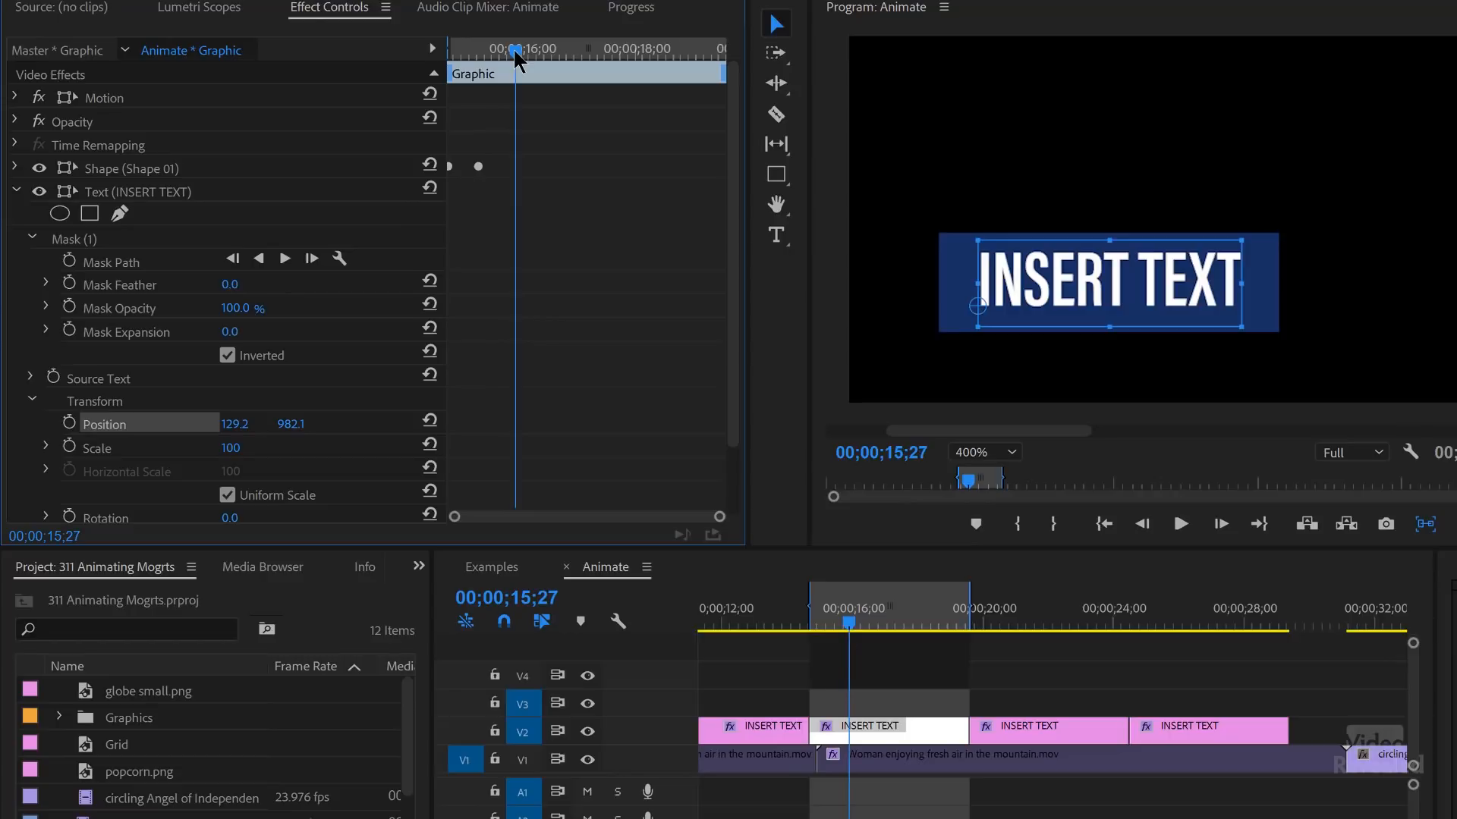
{"action": "left_click", "coordinate": [71, 426]}
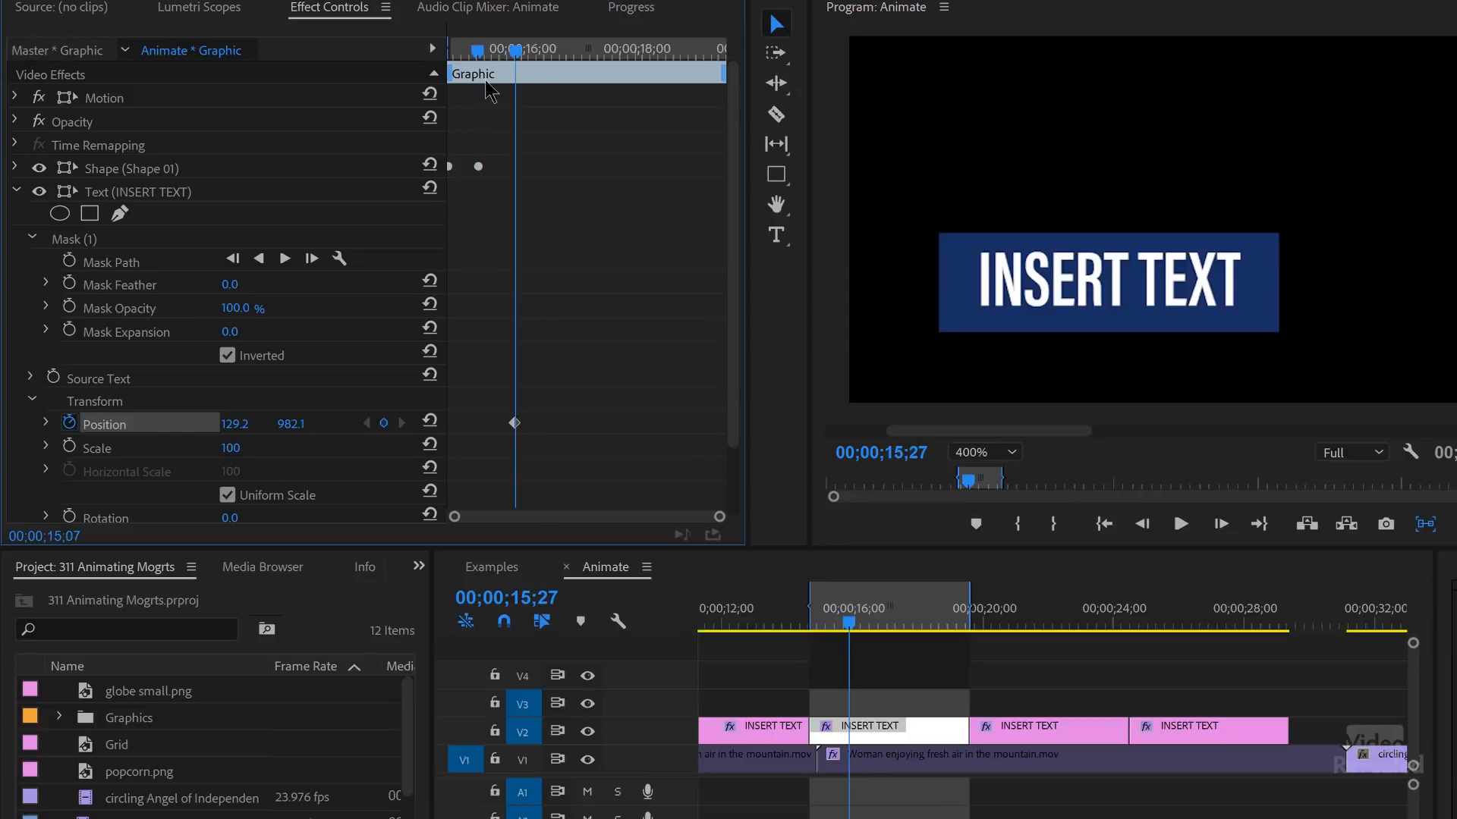
{"action": "left_click_drag", "start_coordinate": [511, 77], "coordinate": [484, 82]}
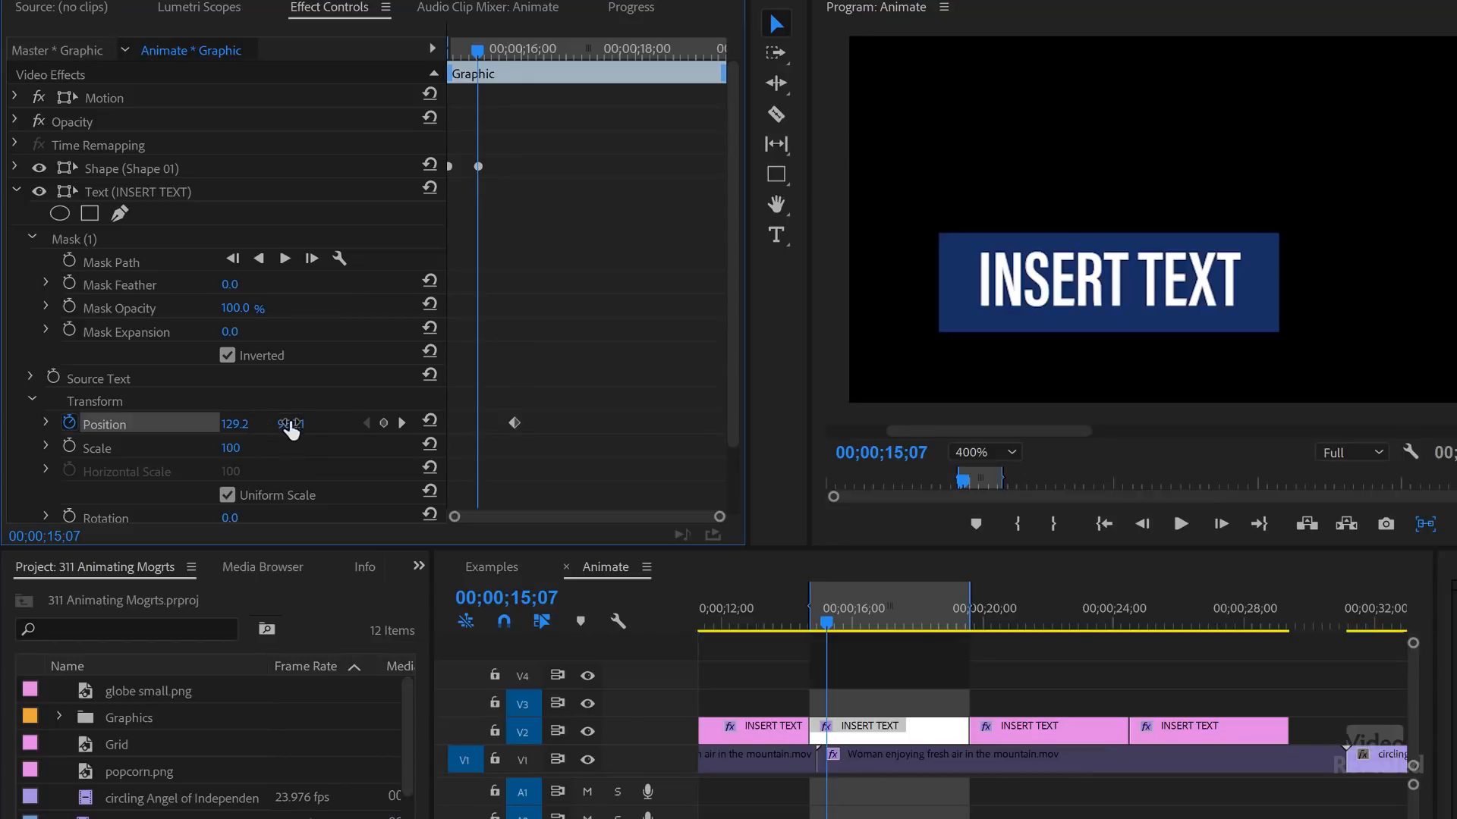
{"action": "mouse_move", "coordinate": [293, 431]}
{"action": "left_mouse_down"}
{"action": "mouse_move", "coordinate": [312, 431]}
{"action": "mouse_move", "coordinate": [277, 431]}
{"action": "left_mouse_up"}
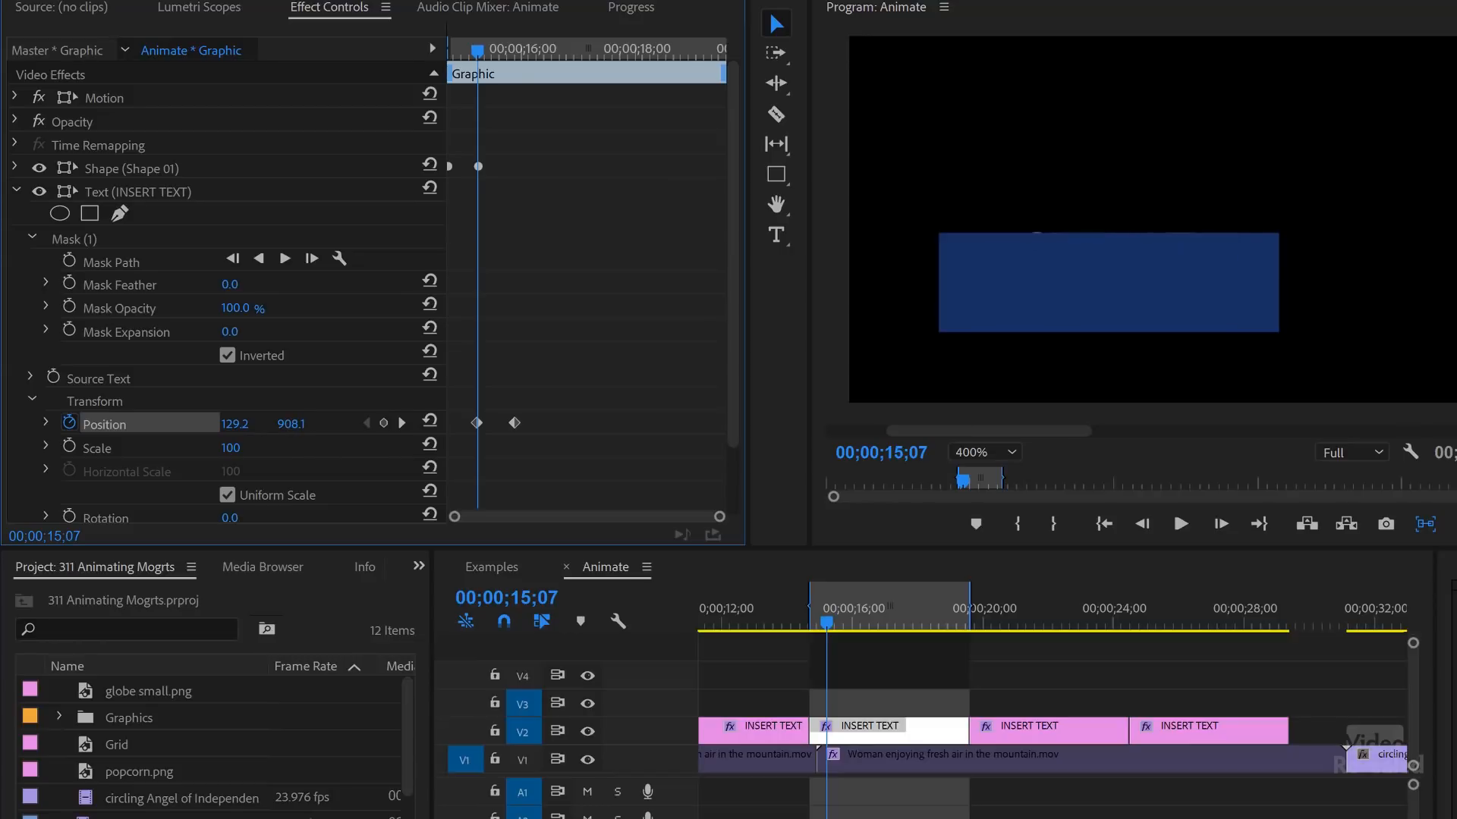
- Play and scrub the fourth title from its start to check the rectangle sliding in and the text dropping out of the mask
{"action": "left_click", "coordinate": [466, 56]}
{"action": "key", "text": "Up"}
{"action": "key", "text": "space"}
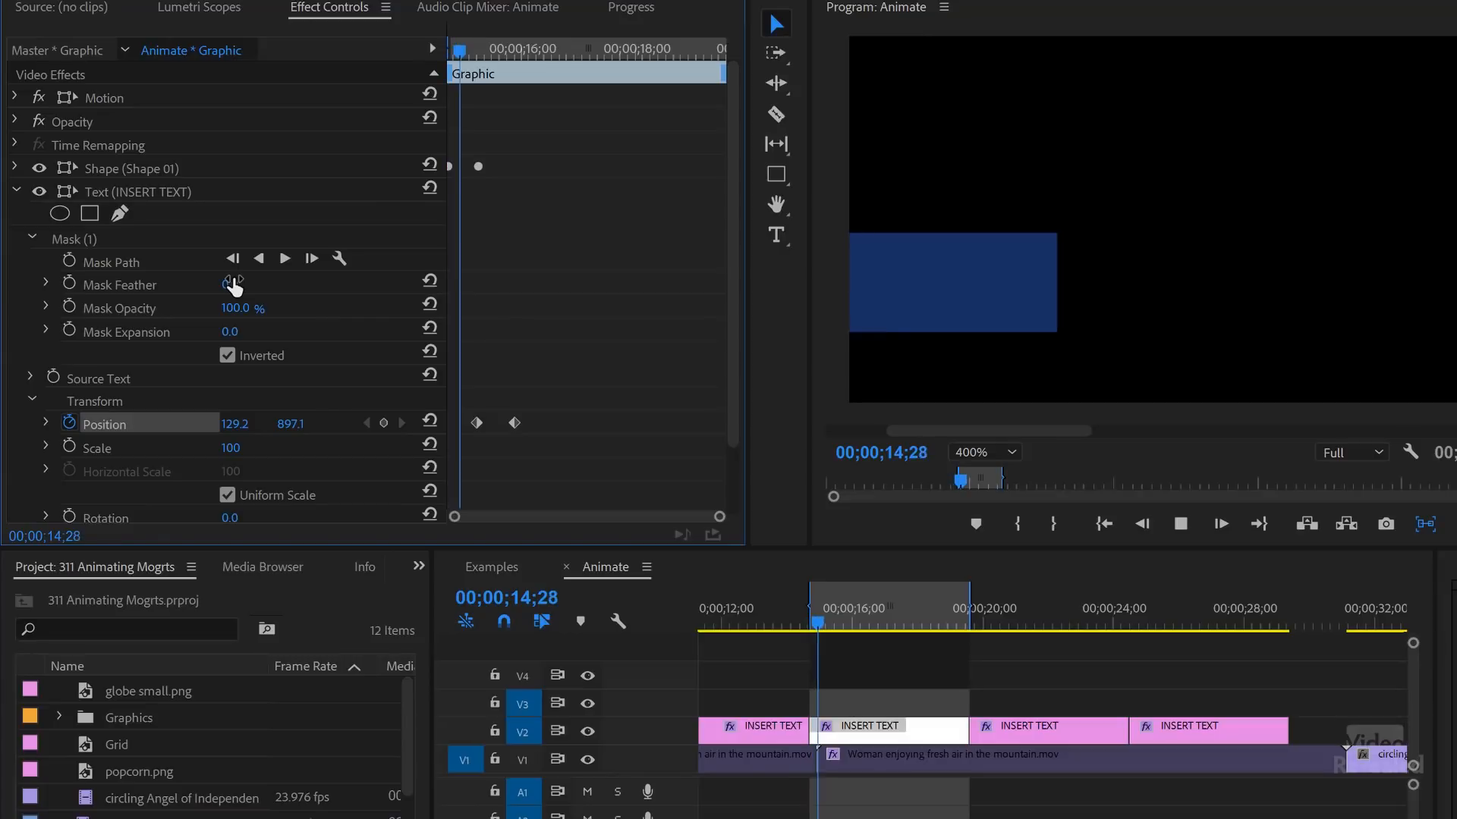
{"action": "key", "text": "space"}
{"action": "left_click", "coordinate": [475, 45]}
{"action": "key", "text": "Up"}
{"action": "key", "text": "space"}
{"action": "key", "text": "space"}
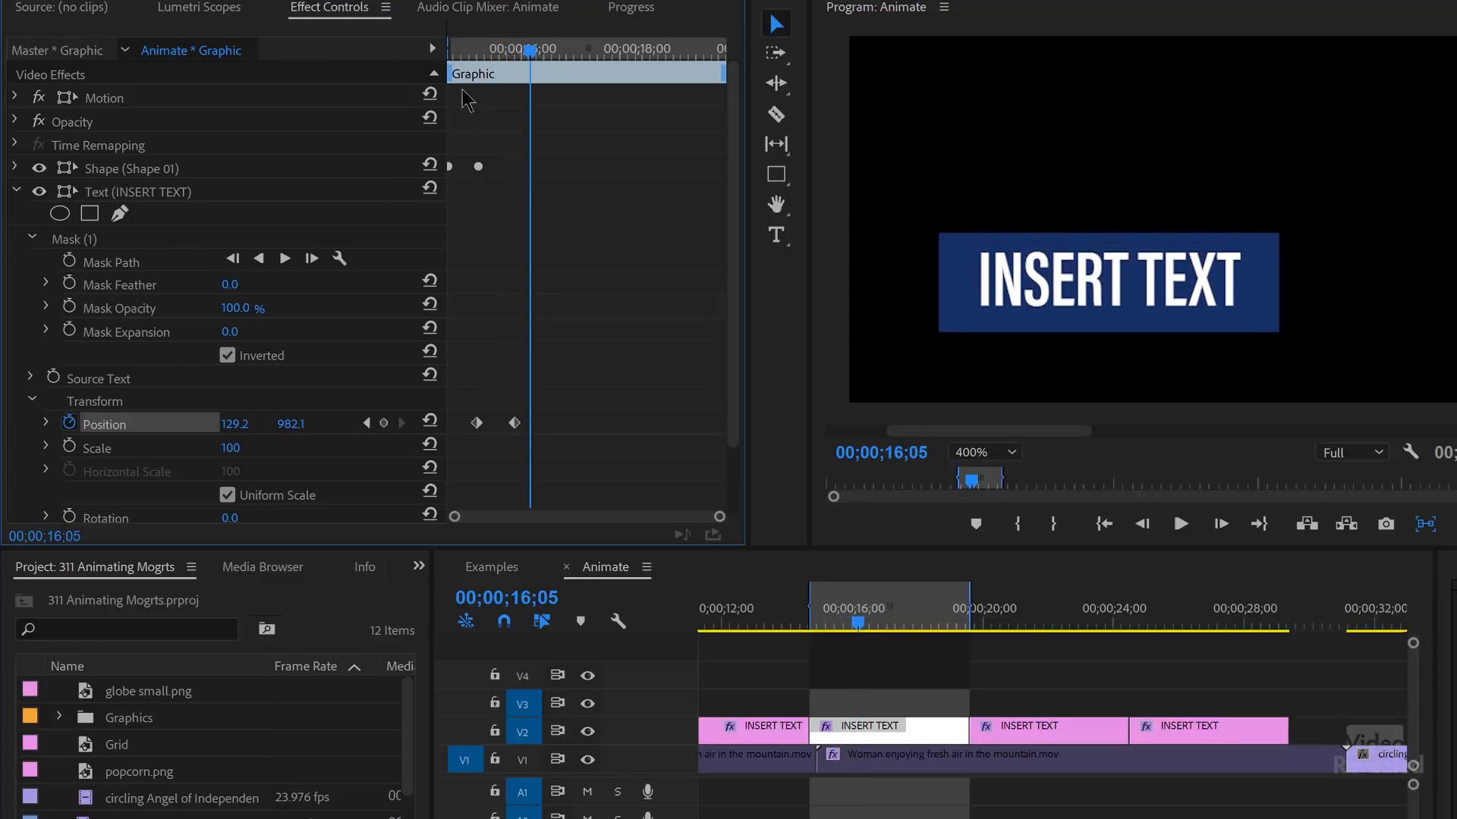
{"action": "left_click", "coordinate": [511, 52]}
{"action": "left_click_drag", "start_coordinate": [503, 51], "coordinate": [496, 48]}
{"action": "left_click", "coordinate": [816, 622]}
{"action": "left_click_drag", "start_coordinate": [819, 626], "coordinate": [868, 628]}
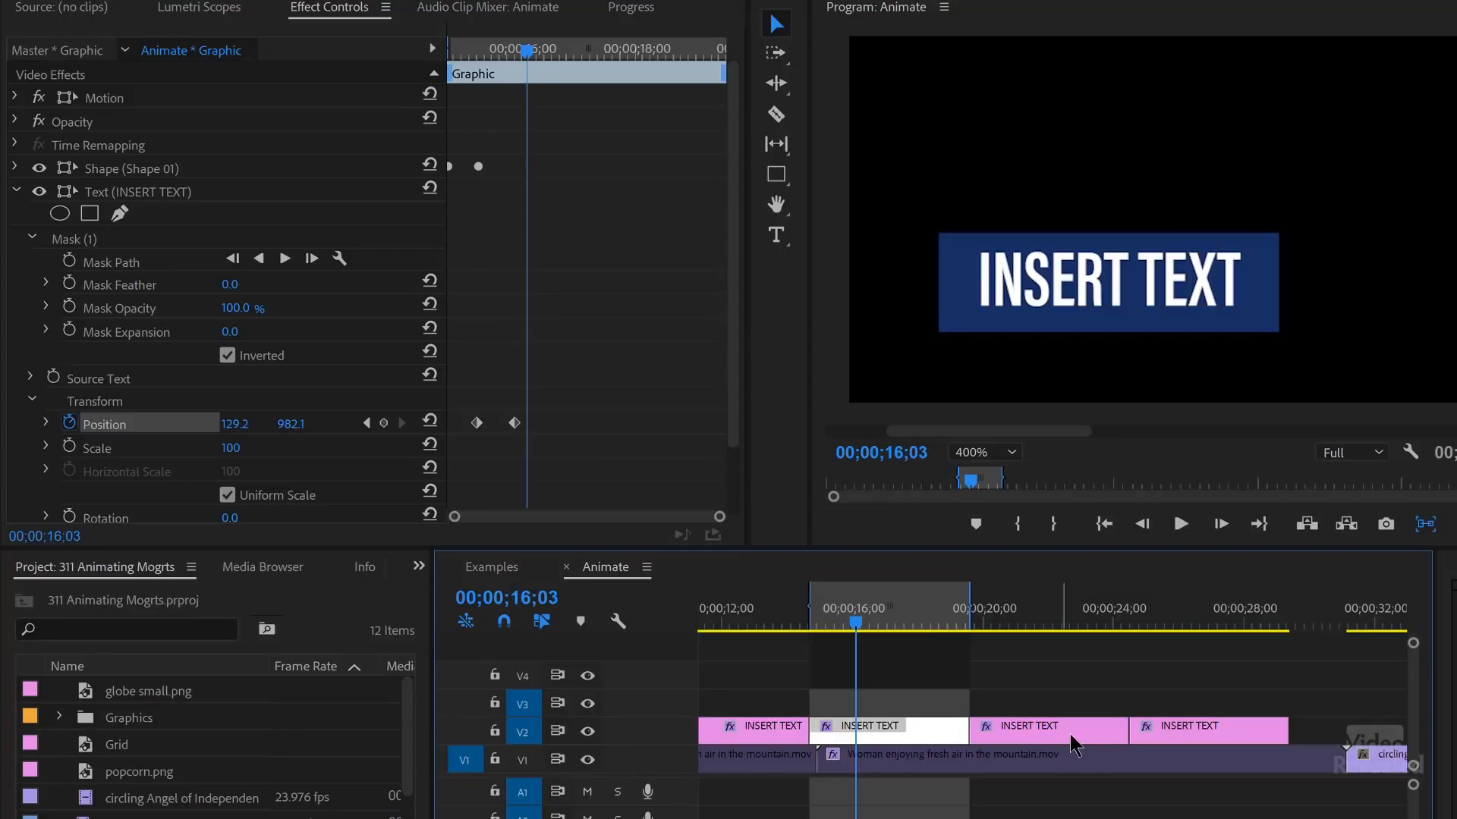
- Replace the fifth title clip with a copy of the fourth title at 00;00;19;18 and mark the new clip's range
{"action": "left_click", "coordinate": [1069, 727]}
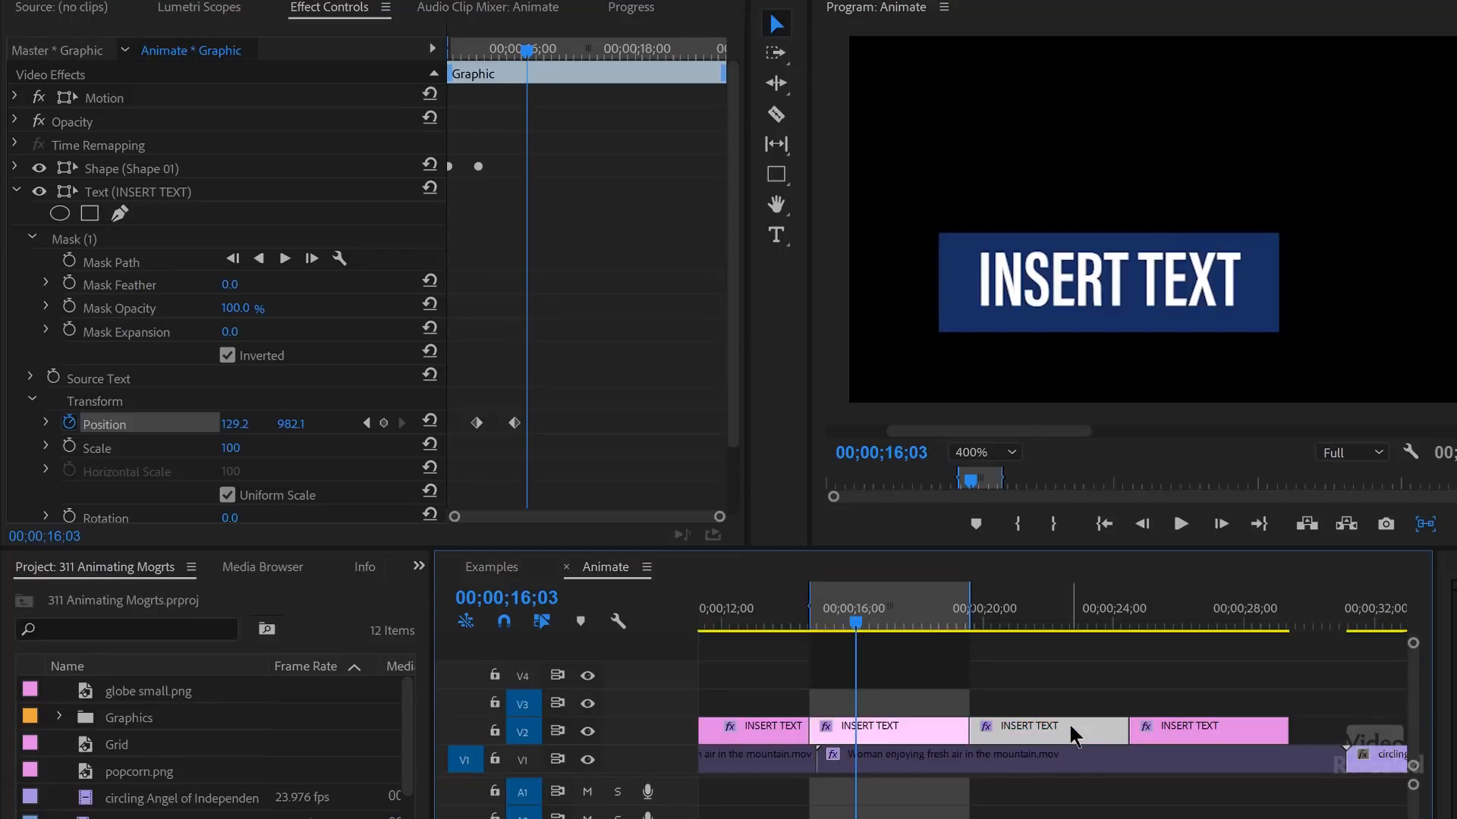
{"action": "key", "text": "Delete"}
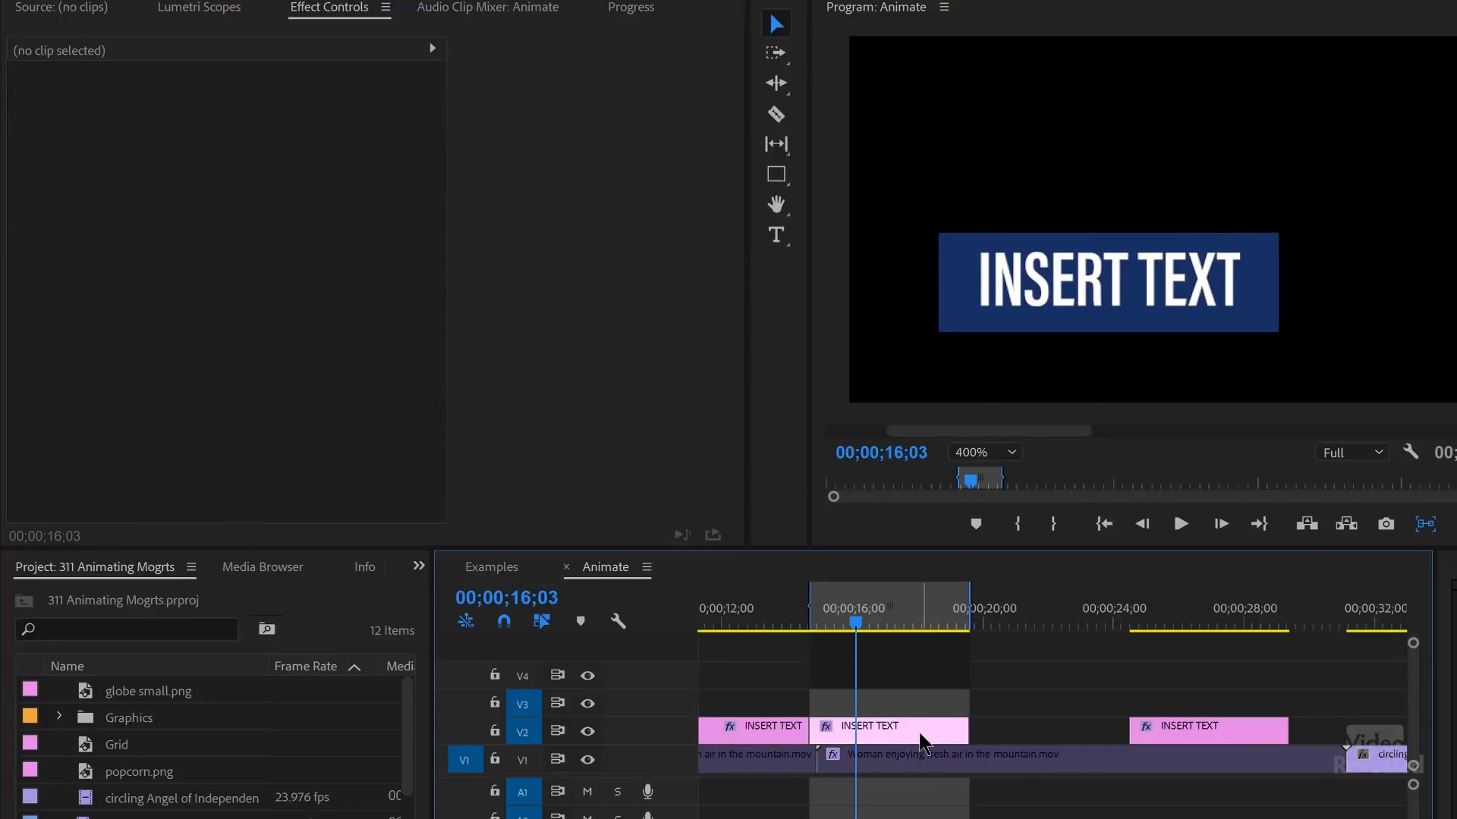
{"action": "left_click", "coordinate": [921, 740]}
{"action": "left_click", "coordinate": [973, 612]}
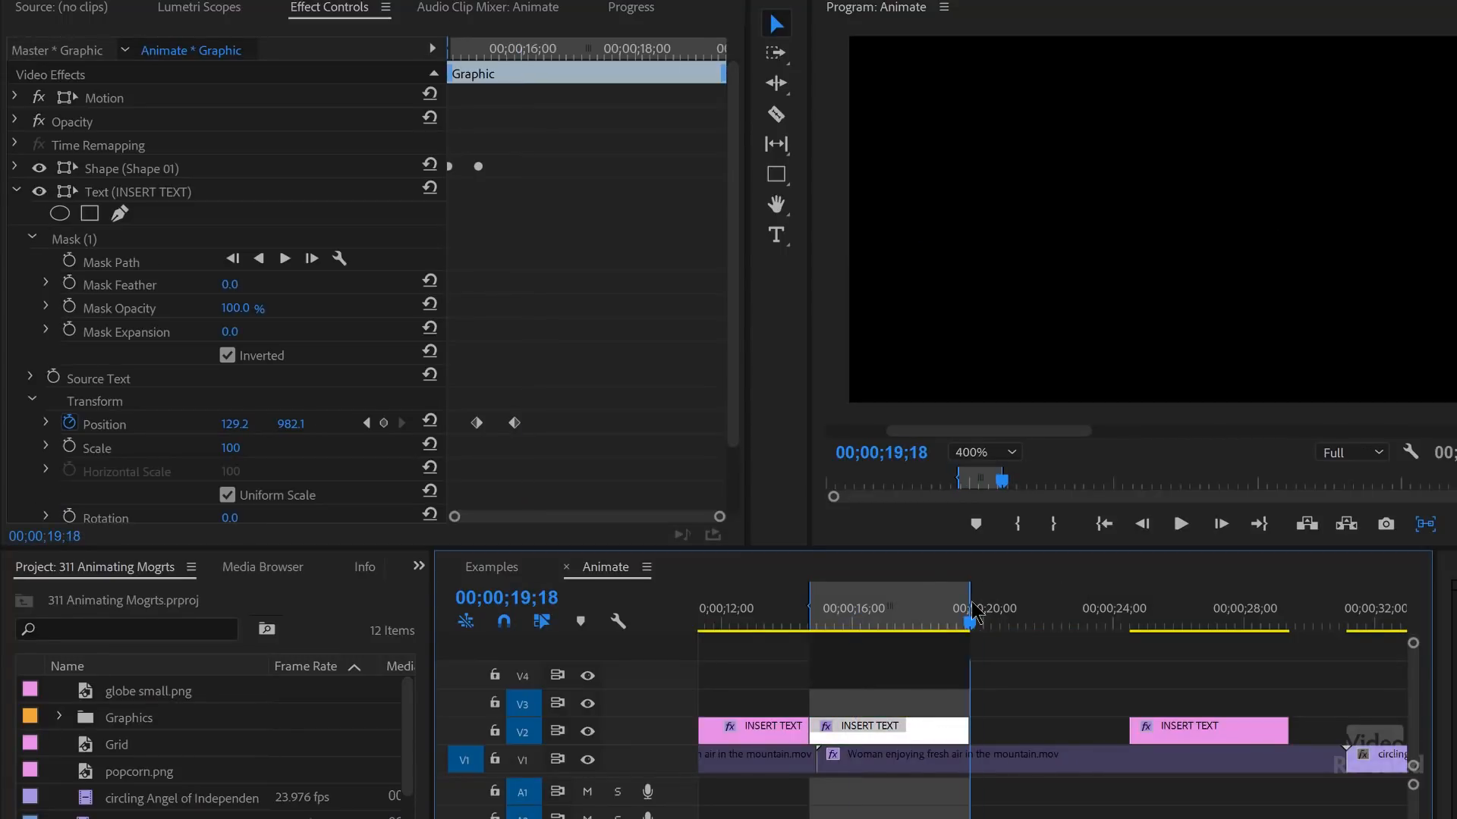
{"action": "key", "text": "ctrl+v"}
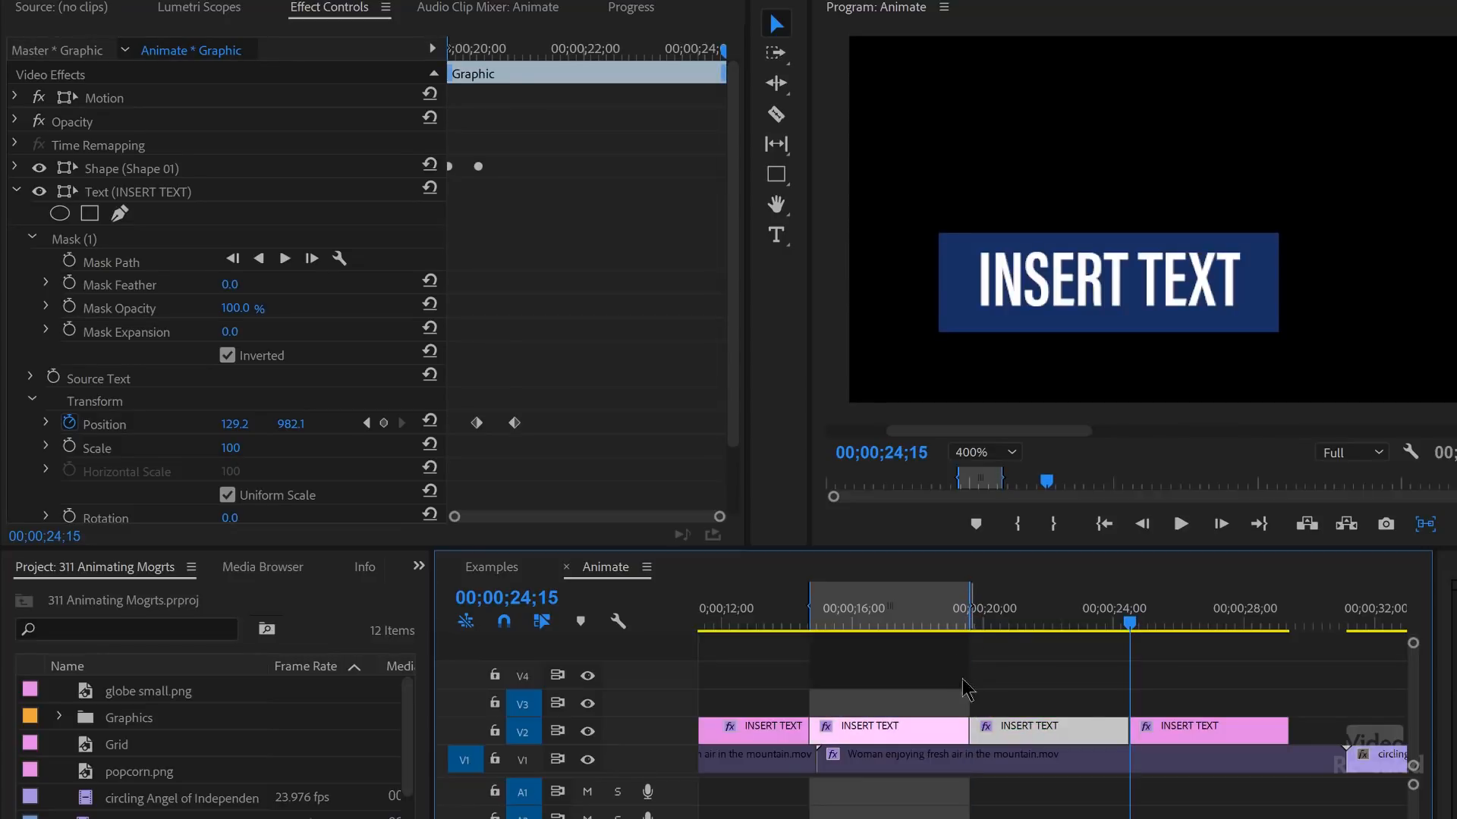
{"action": "key", "text": "ctrl+shift+x"}
{"action": "left_click", "coordinate": [1037, 624]}
{"action": "key", "text": "x"}
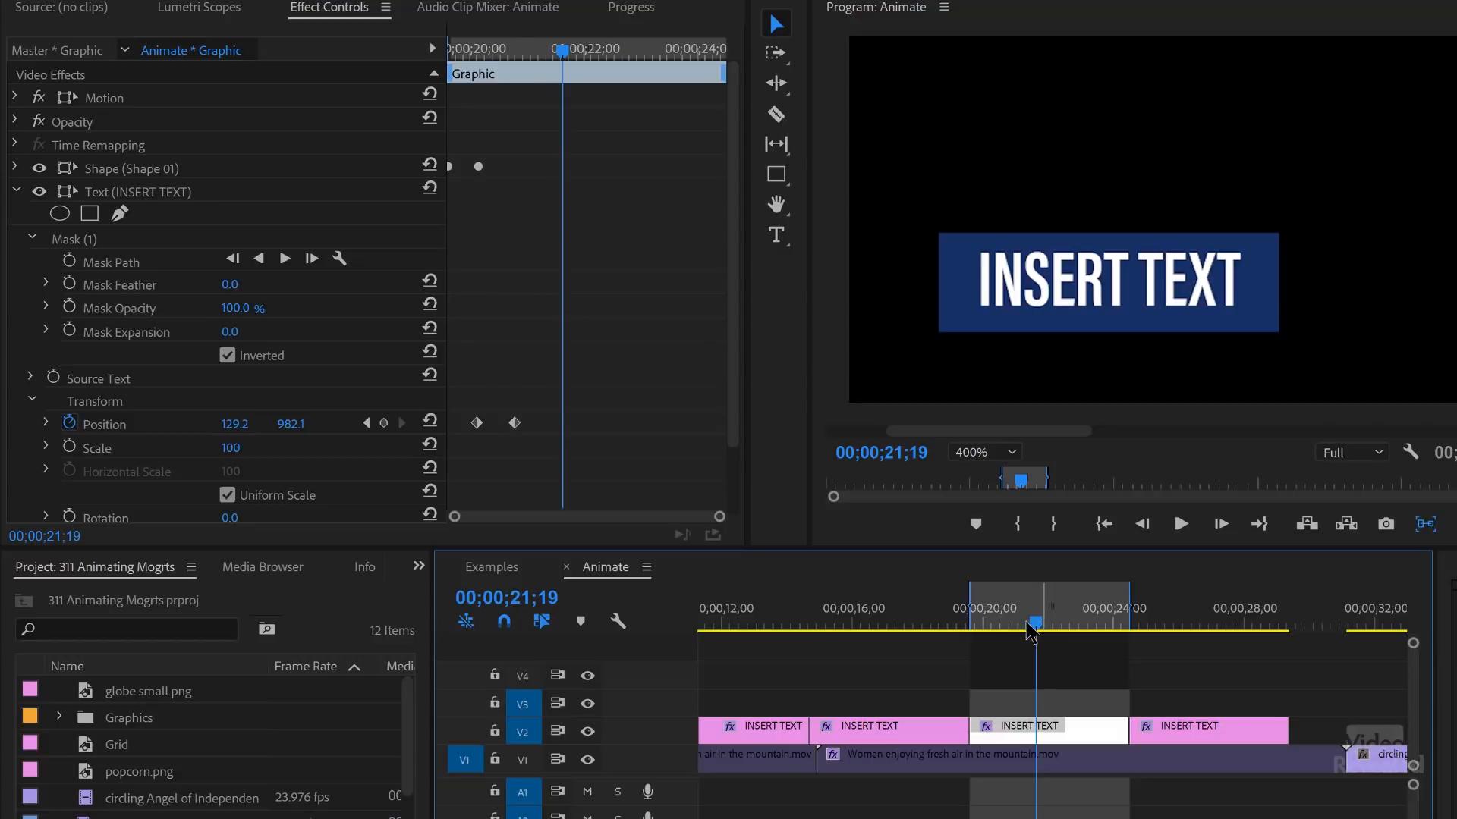
- Delete the Position keyframes from the fifth title's text at 00;00;20;29 and select its Mask (1)
{"action": "mouse_move", "coordinate": [1029, 626]}
{"action": "left_mouse_down"}
{"action": "mouse_move", "coordinate": [977, 630]}
{"action": "mouse_move", "coordinate": [1019, 638]}
{"action": "left_mouse_up"}
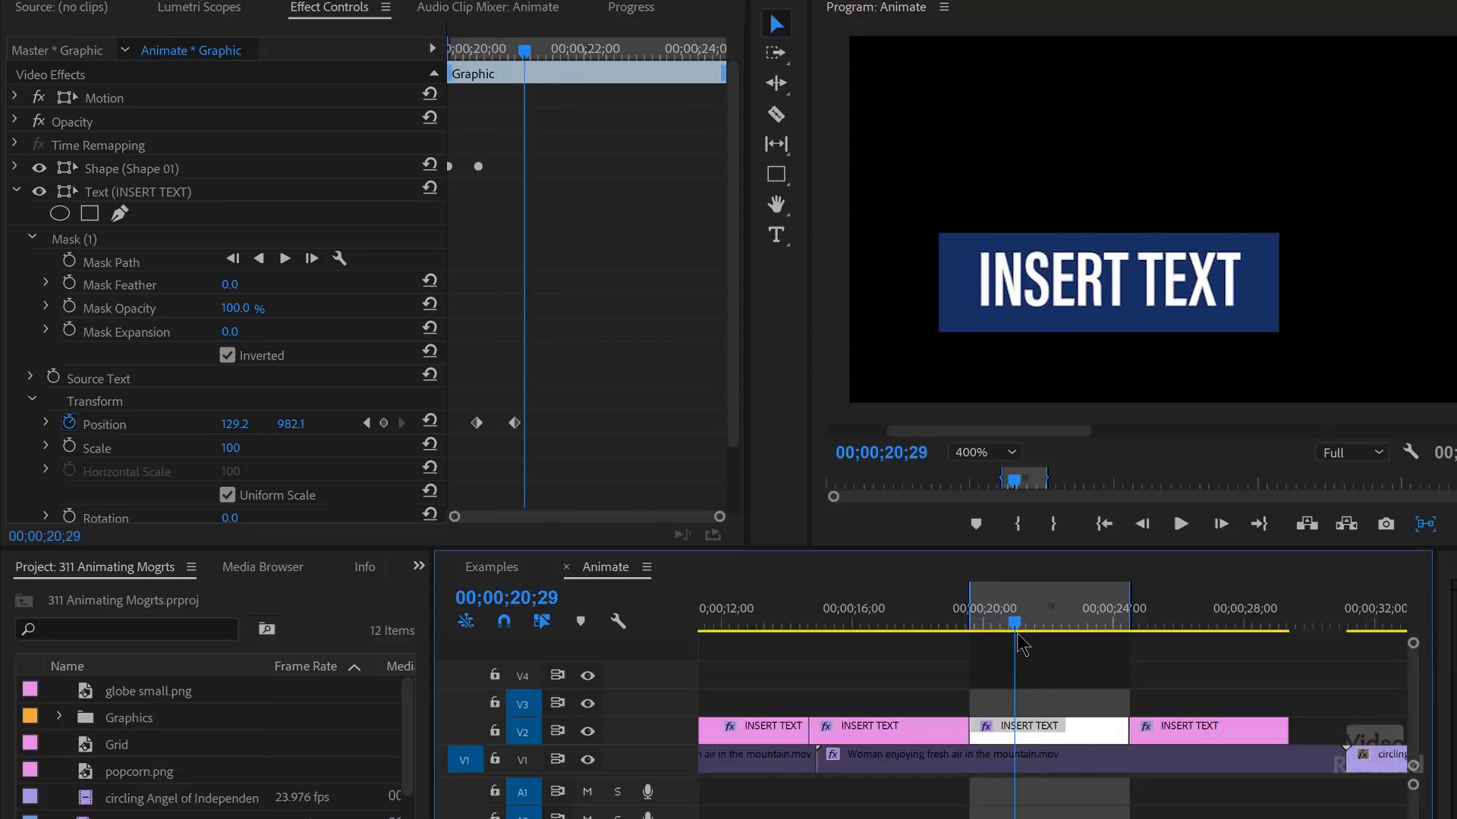
{"action": "left_click", "coordinate": [69, 424]}
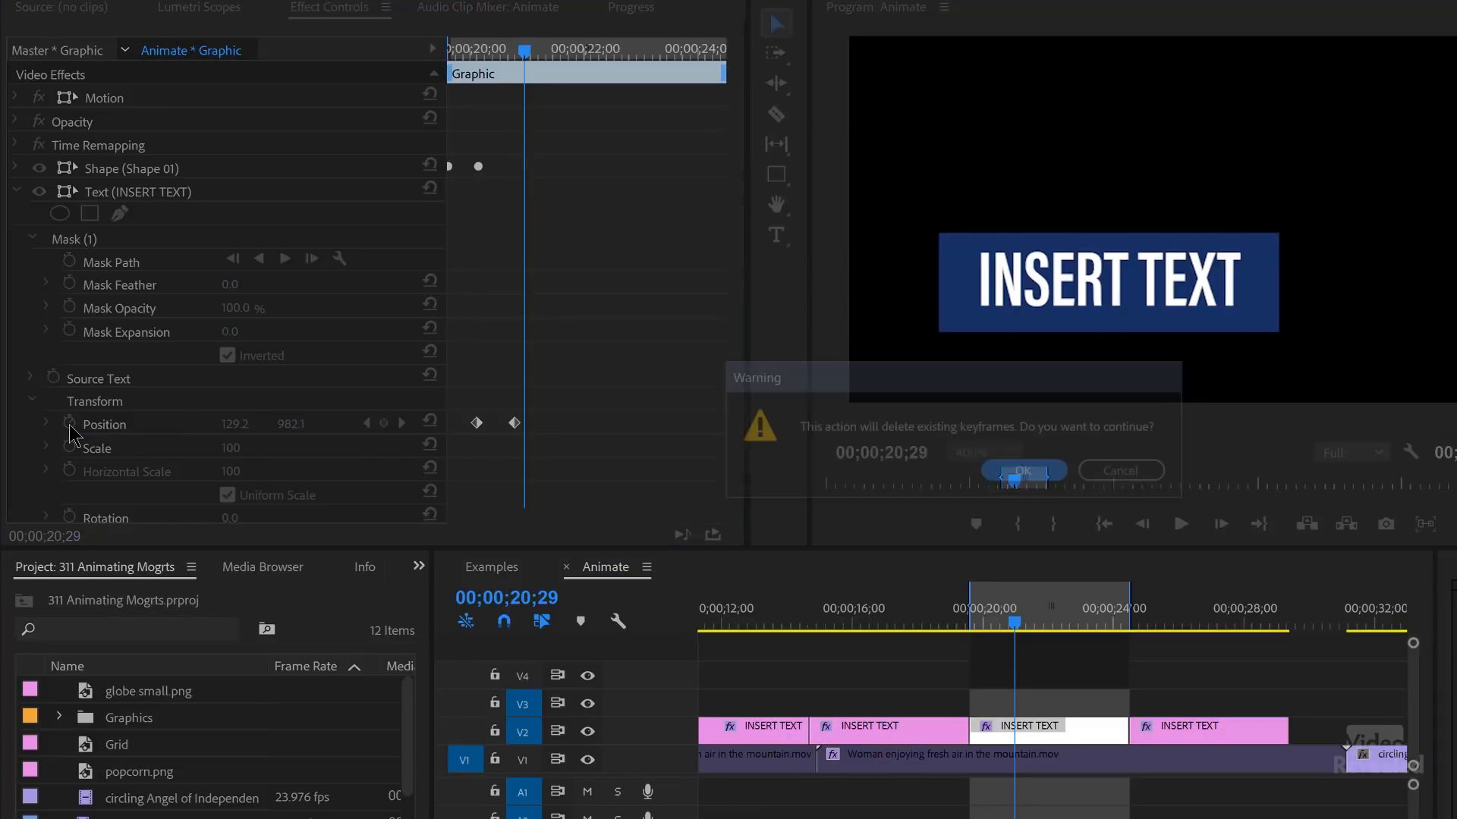
{"action": "left_click", "coordinate": [1026, 473]}
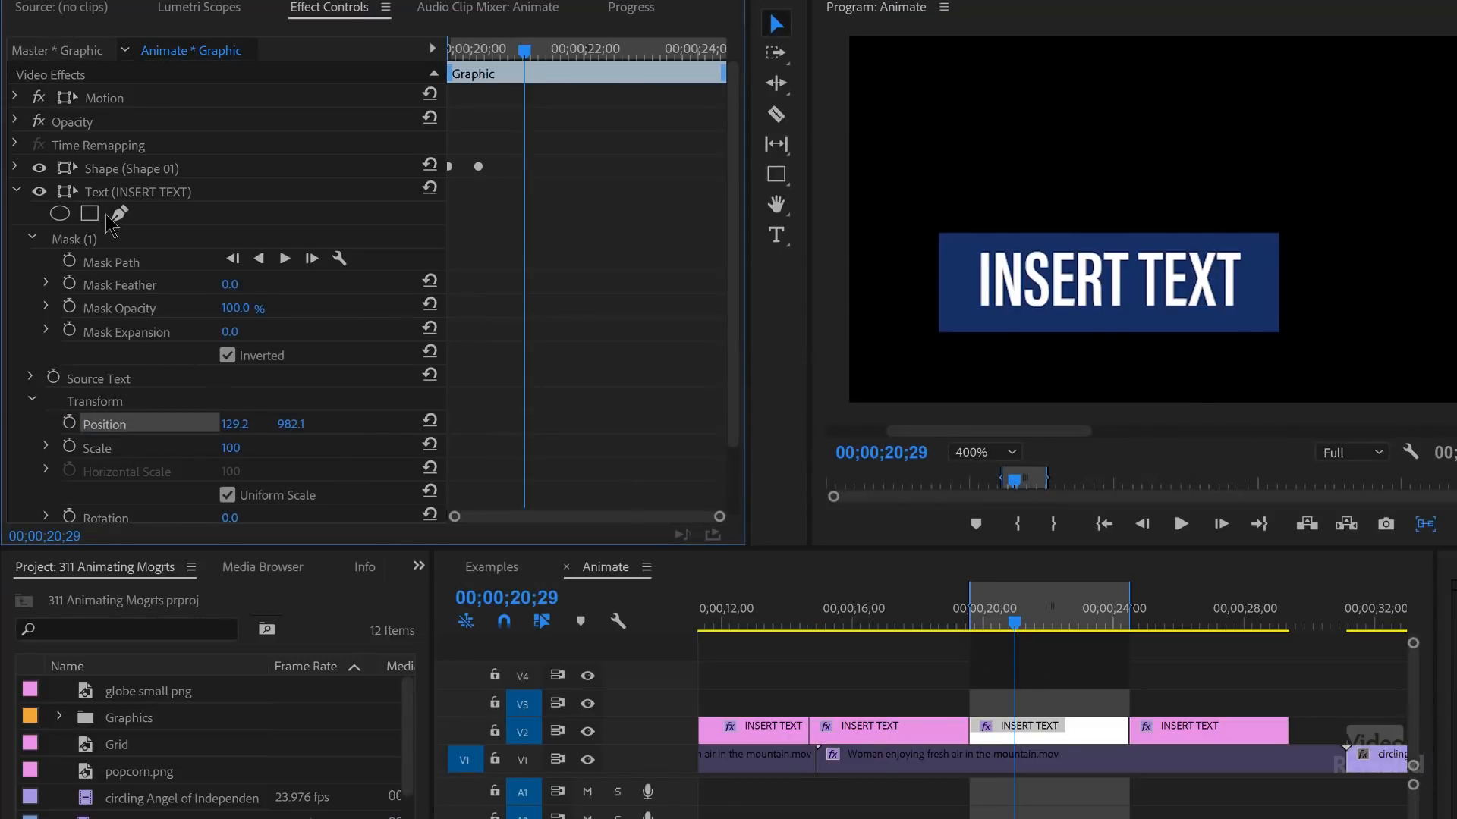
{"action": "left_click", "coordinate": [89, 240]}
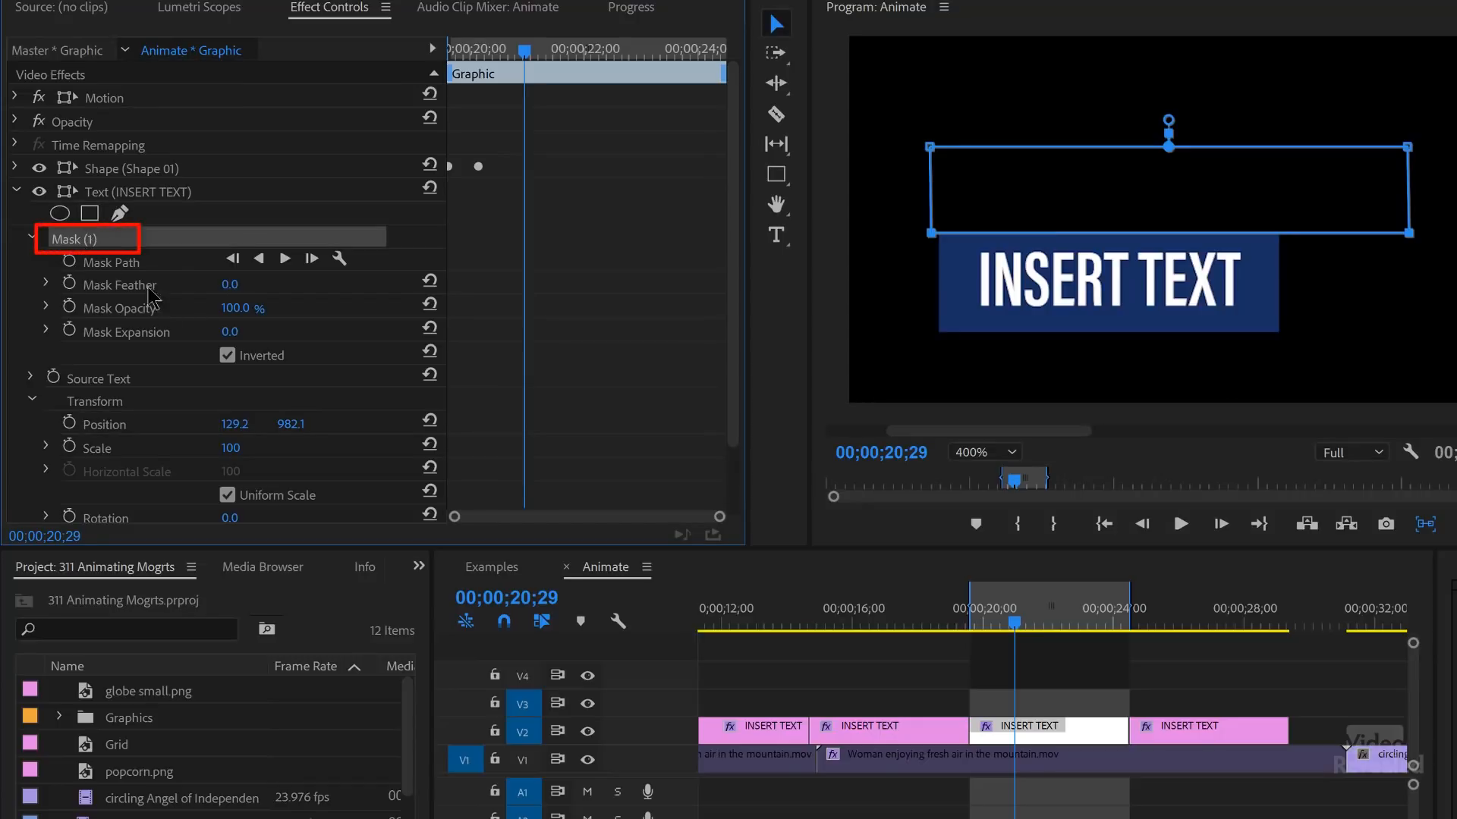
- Turn off the fifth title mask's inversion, move the mask over the text, and start Mask Path keyframing at 00;00;20;14
{"action": "left_click", "coordinate": [227, 355]}
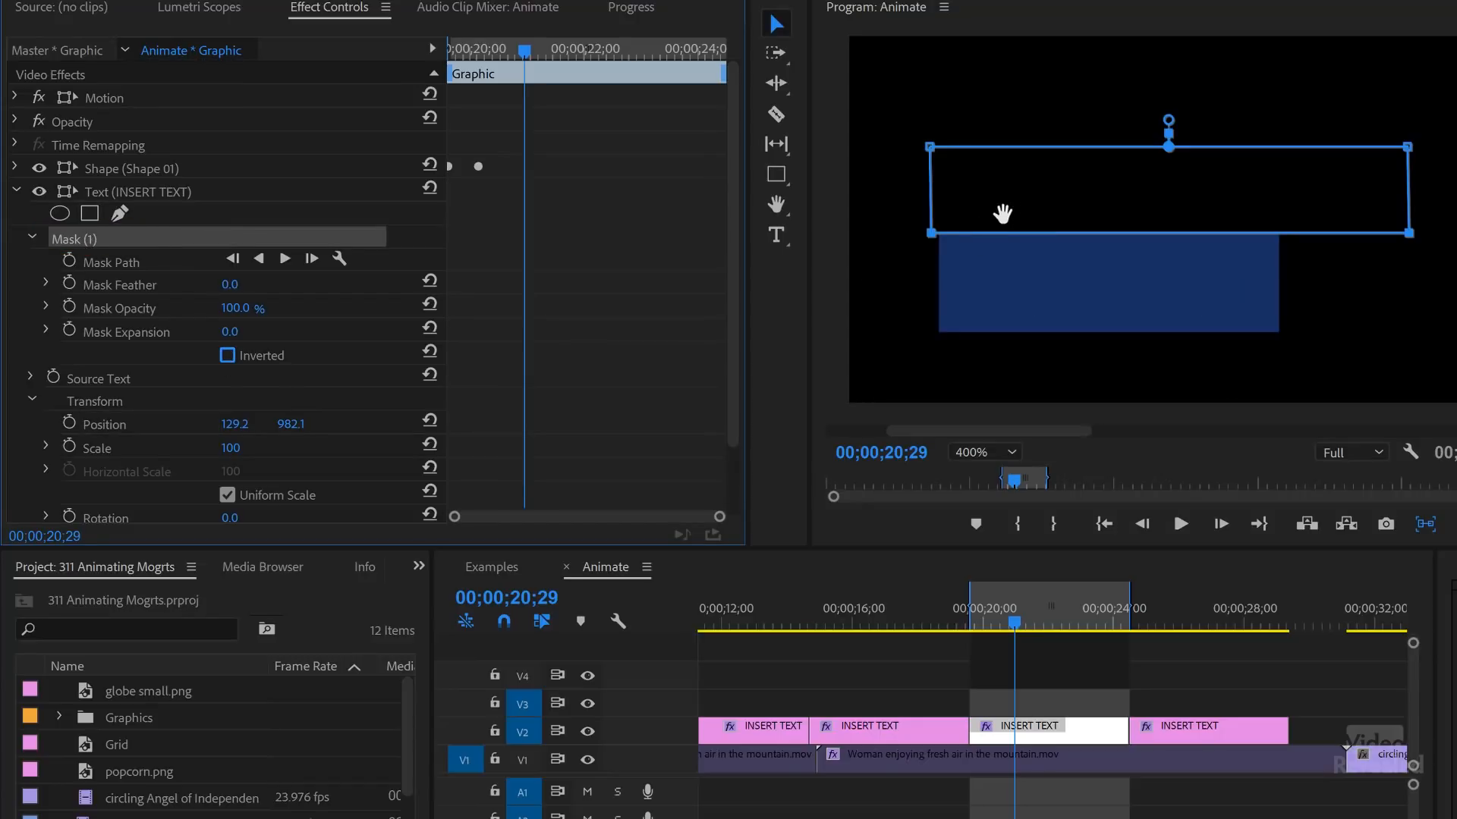
{"action": "left_click_drag", "start_coordinate": [1002, 221], "coordinate": [995, 186]}
{"action": "mouse_move", "coordinate": [995, 253]}
{"action": "left_mouse_down"}
{"action": "mouse_move", "coordinate": [996, 319]}
{"action": "mouse_move", "coordinate": [995, 236]}
{"action": "left_mouse_up"}
{"action": "left_click_drag", "start_coordinate": [479, 47], "coordinate": [496, 48]}
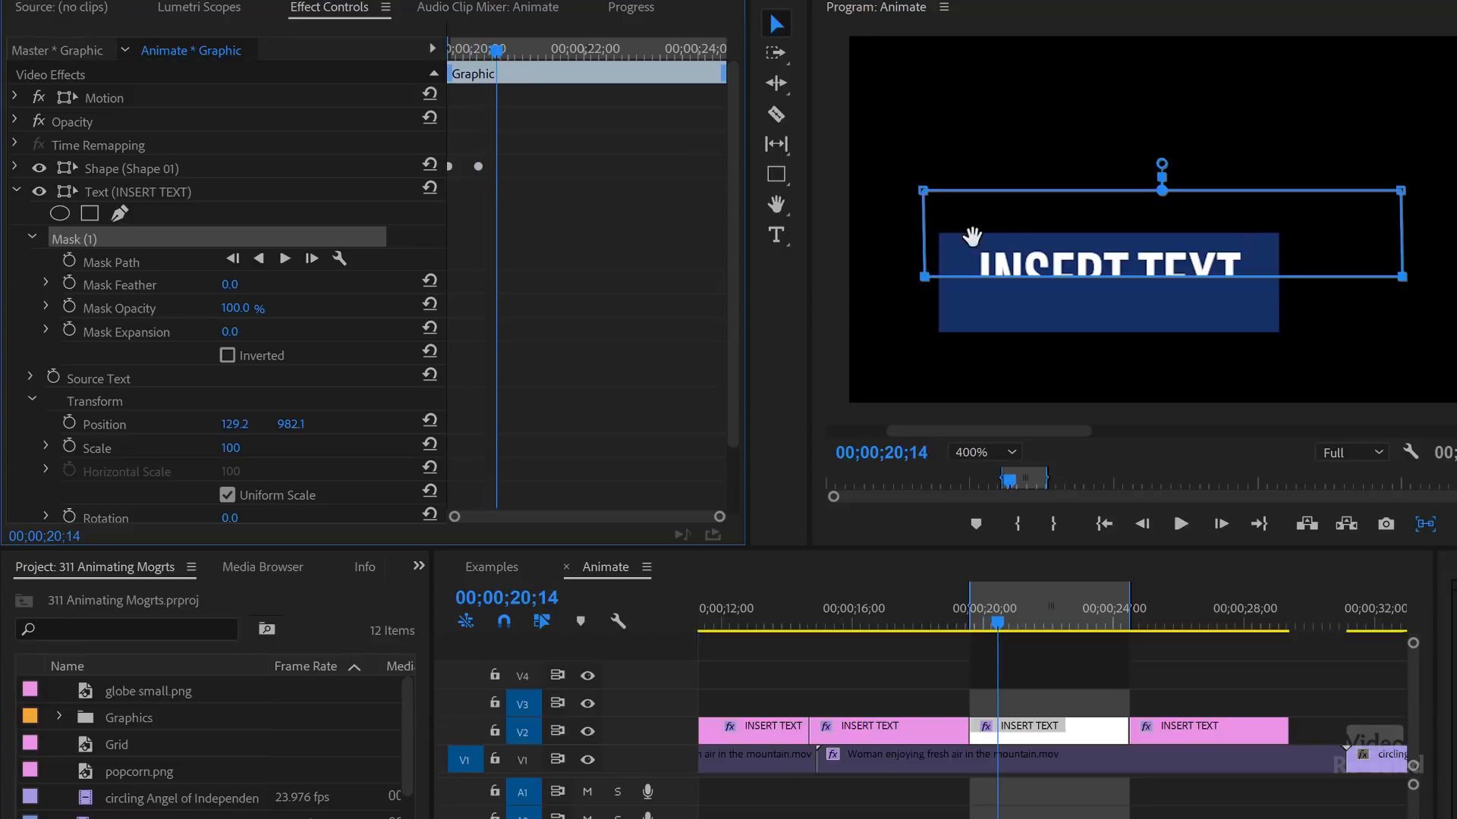
{"action": "left_click_drag", "start_coordinate": [991, 242], "coordinate": [987, 277]}
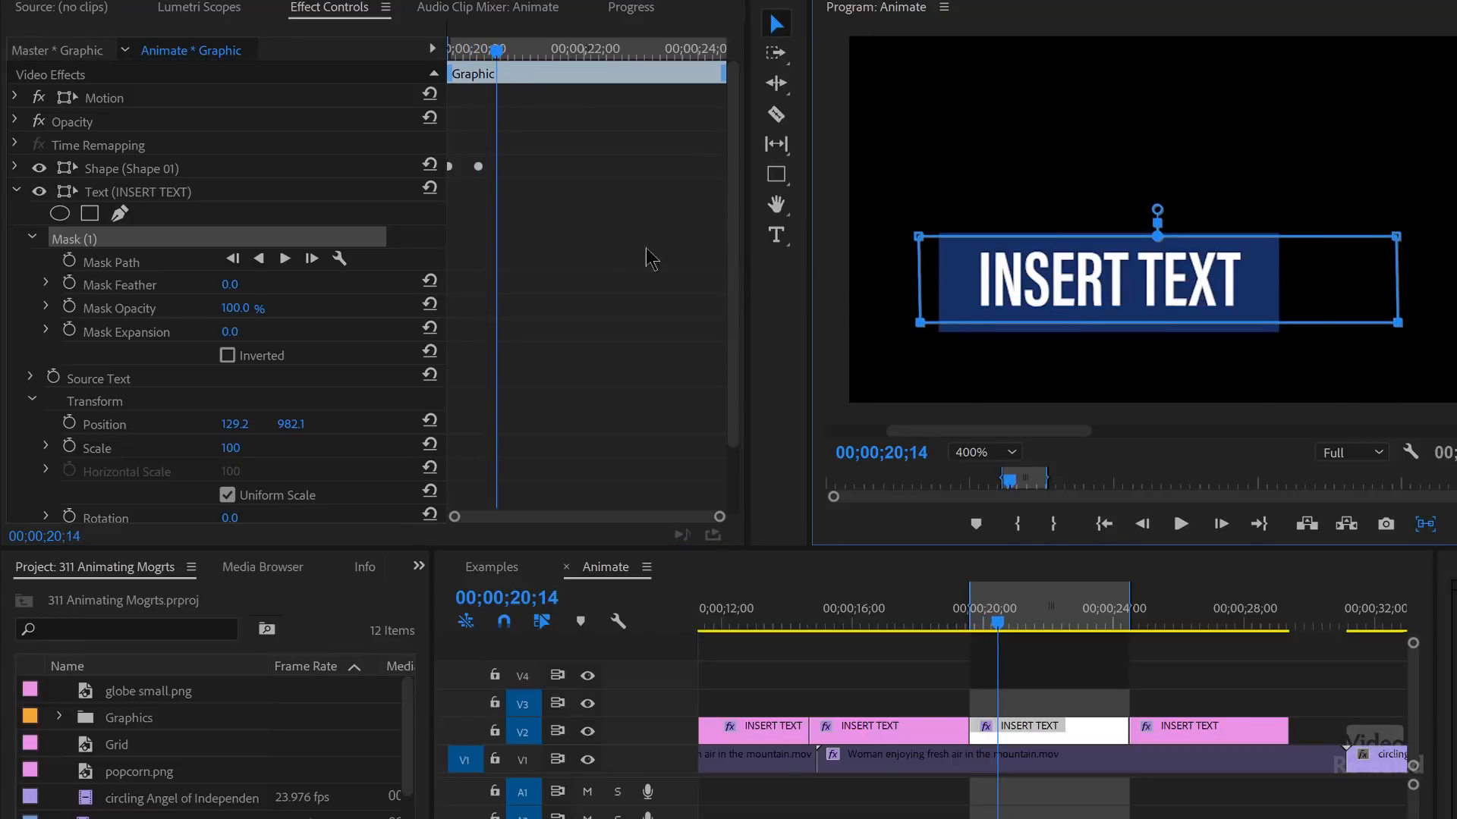
{"action": "left_click", "coordinate": [70, 261]}
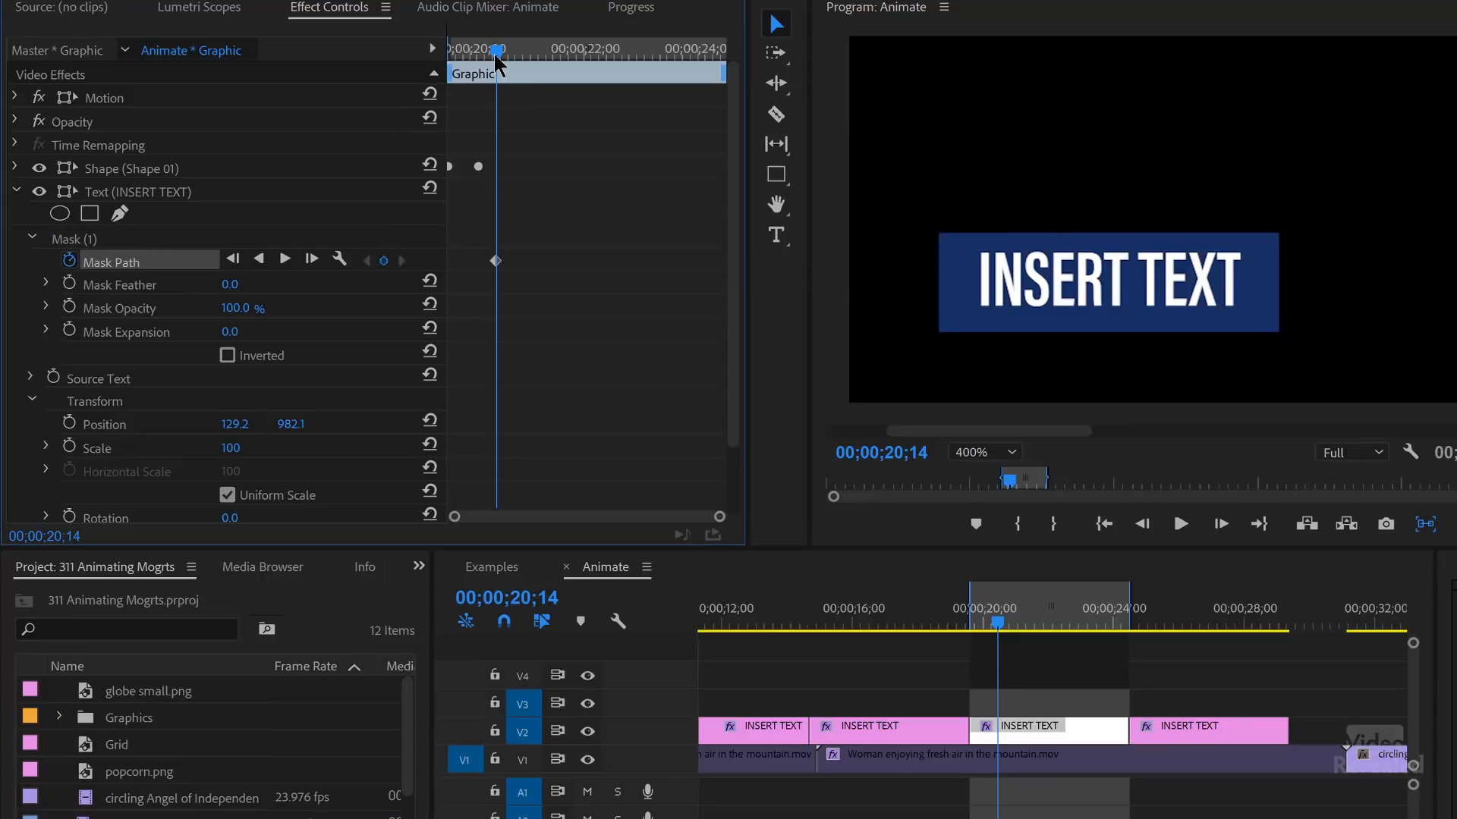
- Keyframe the fifth title's mask above the rectangle at 00;00;20;04
{"action": "left_click_drag", "start_coordinate": [485, 48], "coordinate": [481, 53]}
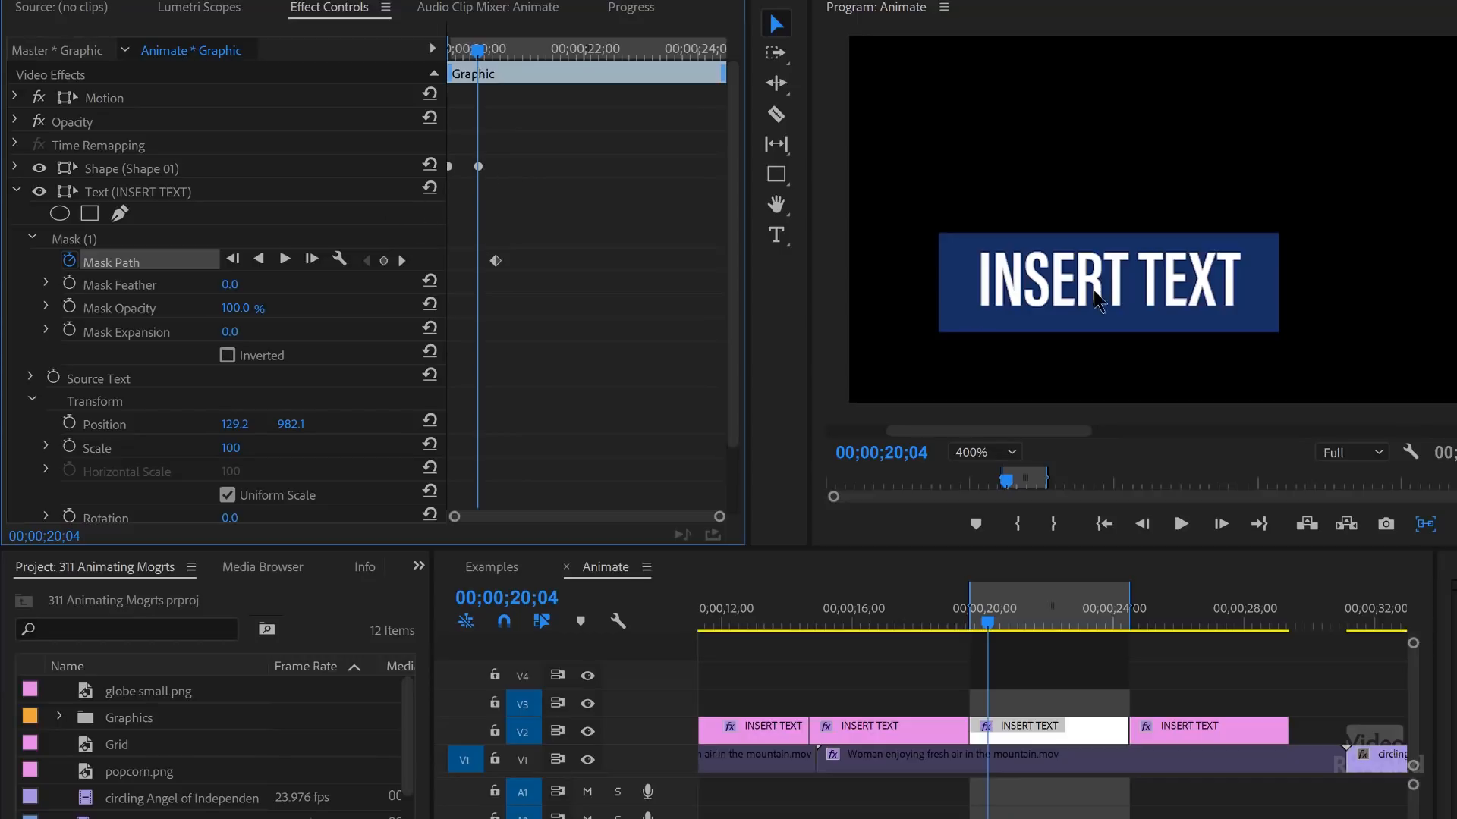
{"action": "left_click", "coordinate": [111, 243]}
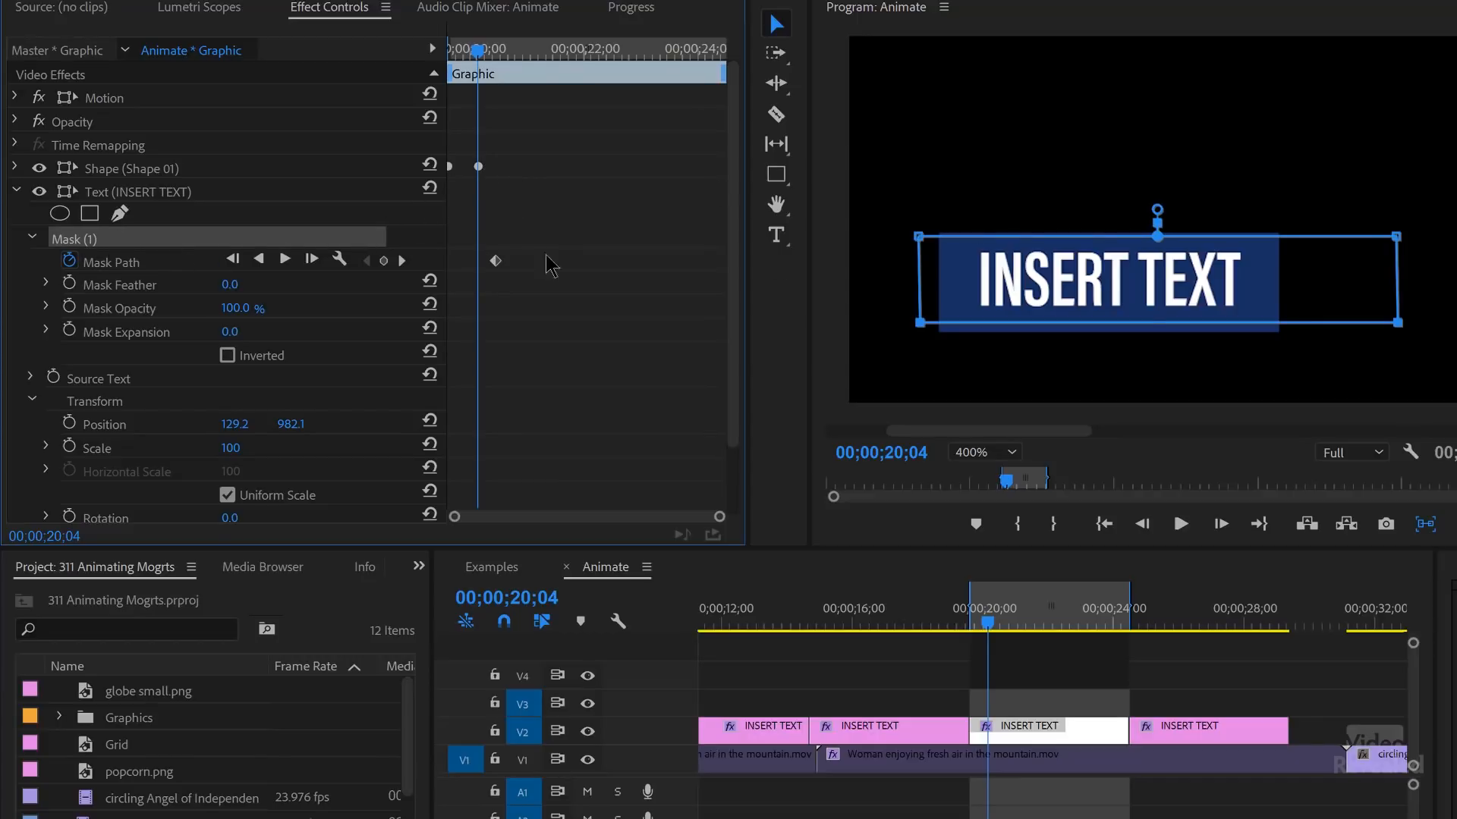
{"action": "left_click_drag", "start_coordinate": [1001, 267], "coordinate": [1007, 182]}
- Play the fifth title from 00;00;19;18 to check the mask revealing the text from top to bottom
{"action": "left_click_drag", "start_coordinate": [474, 47], "coordinate": [387, 379]}
{"action": "left_click", "coordinate": [173, 193]}
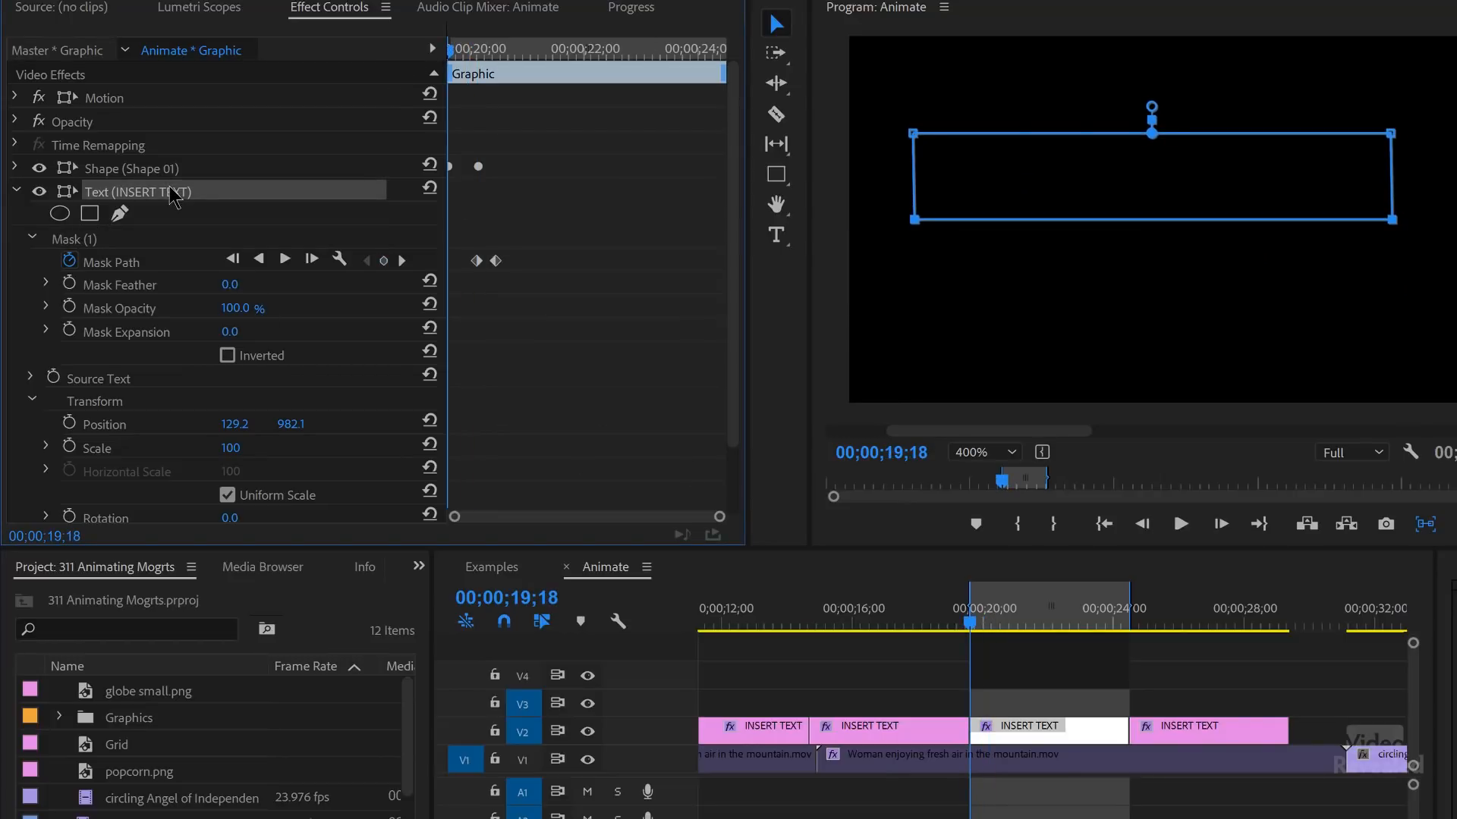
{"action": "left_click", "coordinate": [19, 191]}
{"action": "left_click", "coordinate": [139, 302]}
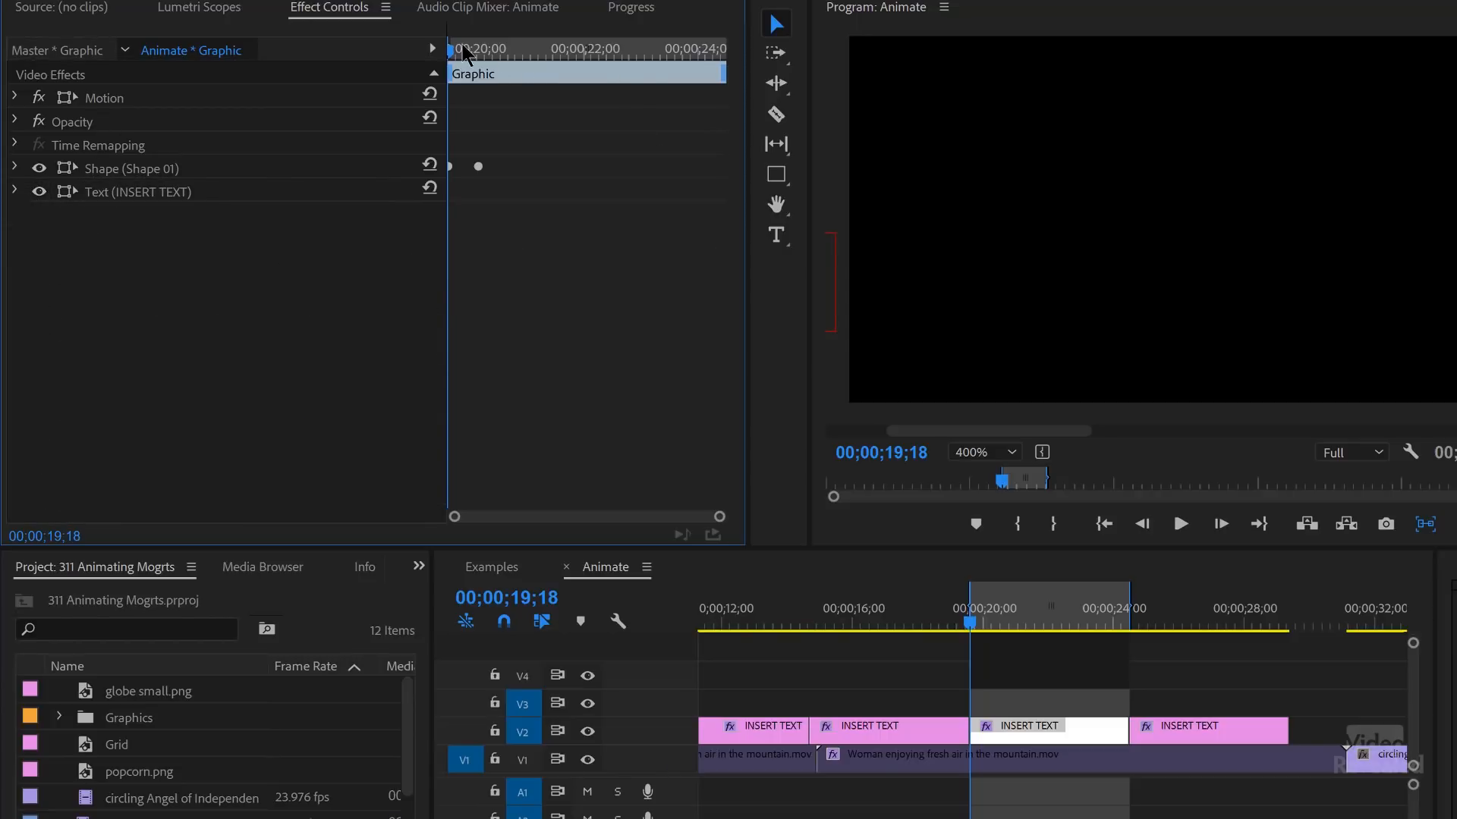
{"action": "key", "text": "space"}
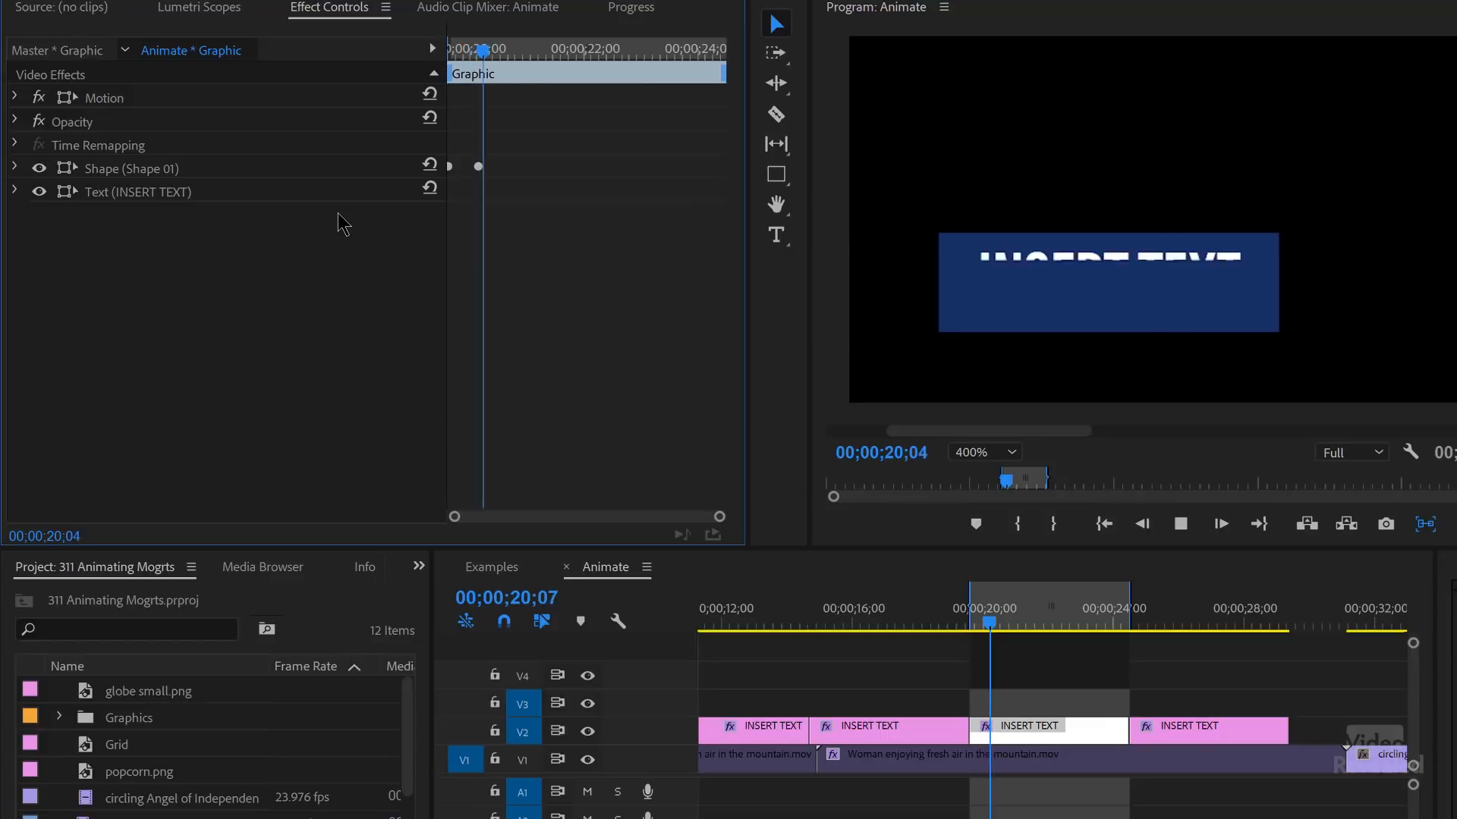
{"action": "key", "text": "space"}
{"action": "left_click_drag", "start_coordinate": [492, 50], "coordinate": [318, 130]}
{"action": "key", "text": "space"}
{"action": "left_click_drag", "start_coordinate": [485, 53], "coordinate": [447, 51]}
{"action": "key", "text": "space"}
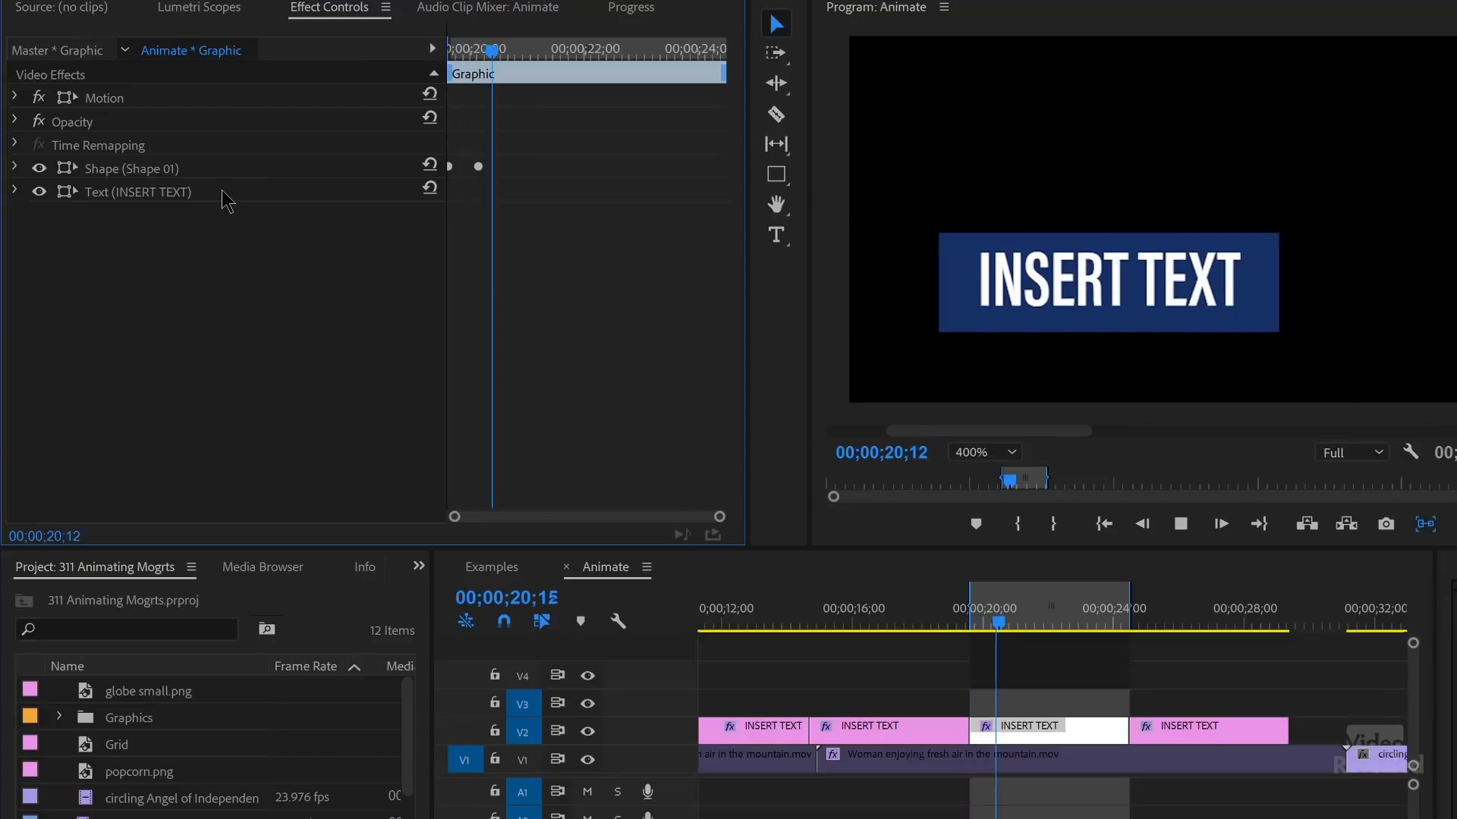
{"action": "key", "text": "space"}
{"action": "mouse_move", "coordinate": [506, 53]}
{"action": "left_mouse_down"}
{"action": "mouse_move", "coordinate": [449, 52]}
{"action": "mouse_move", "coordinate": [504, 79]}
{"action": "left_mouse_up"}
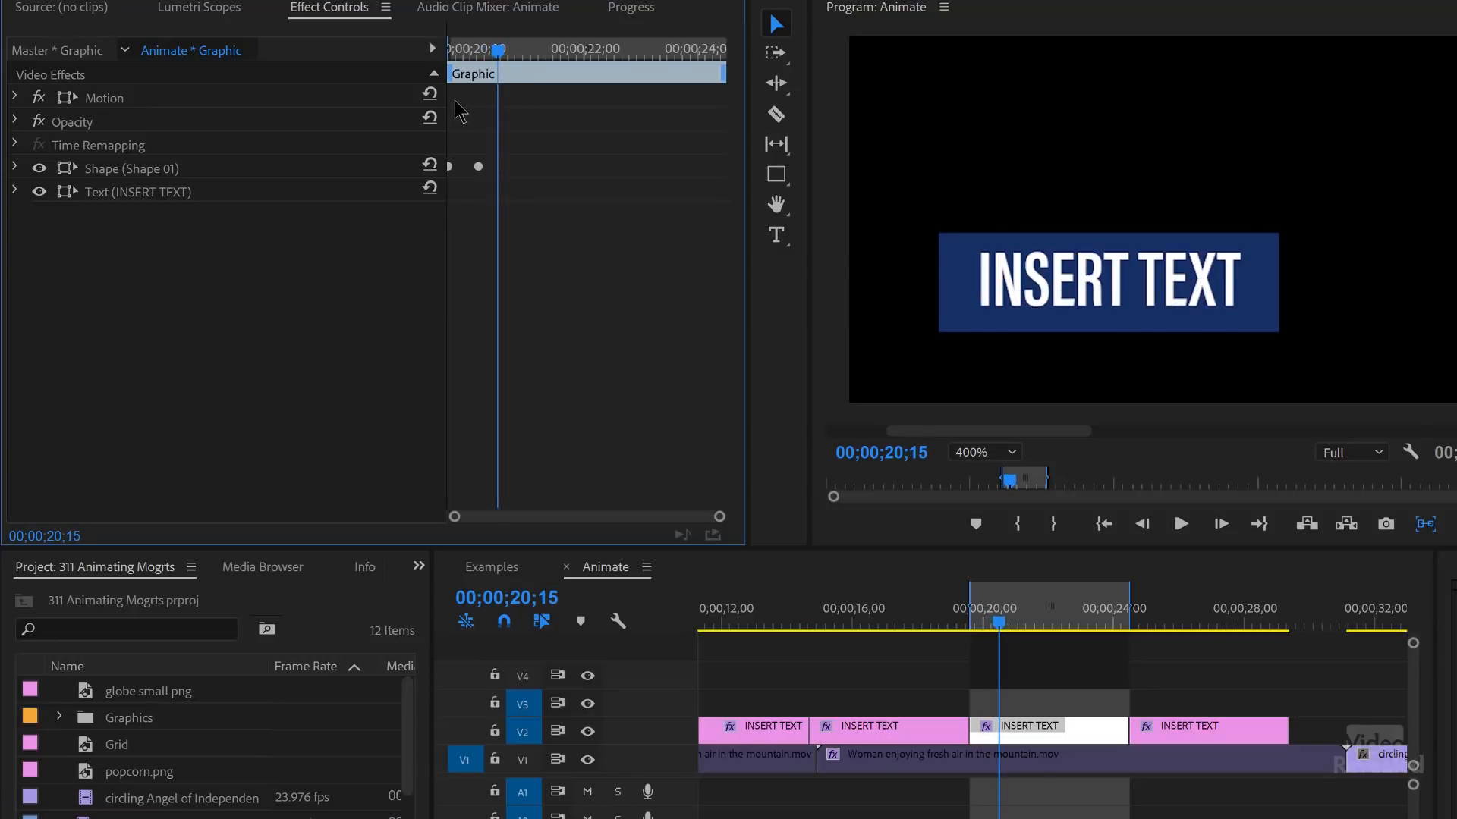
- Replace the Mask Path keyframe at 00;00;20;04 with one whose mask is narrowed to a sliver beside the rectangle's left edge
{"action": "left_click", "coordinate": [16, 191]}
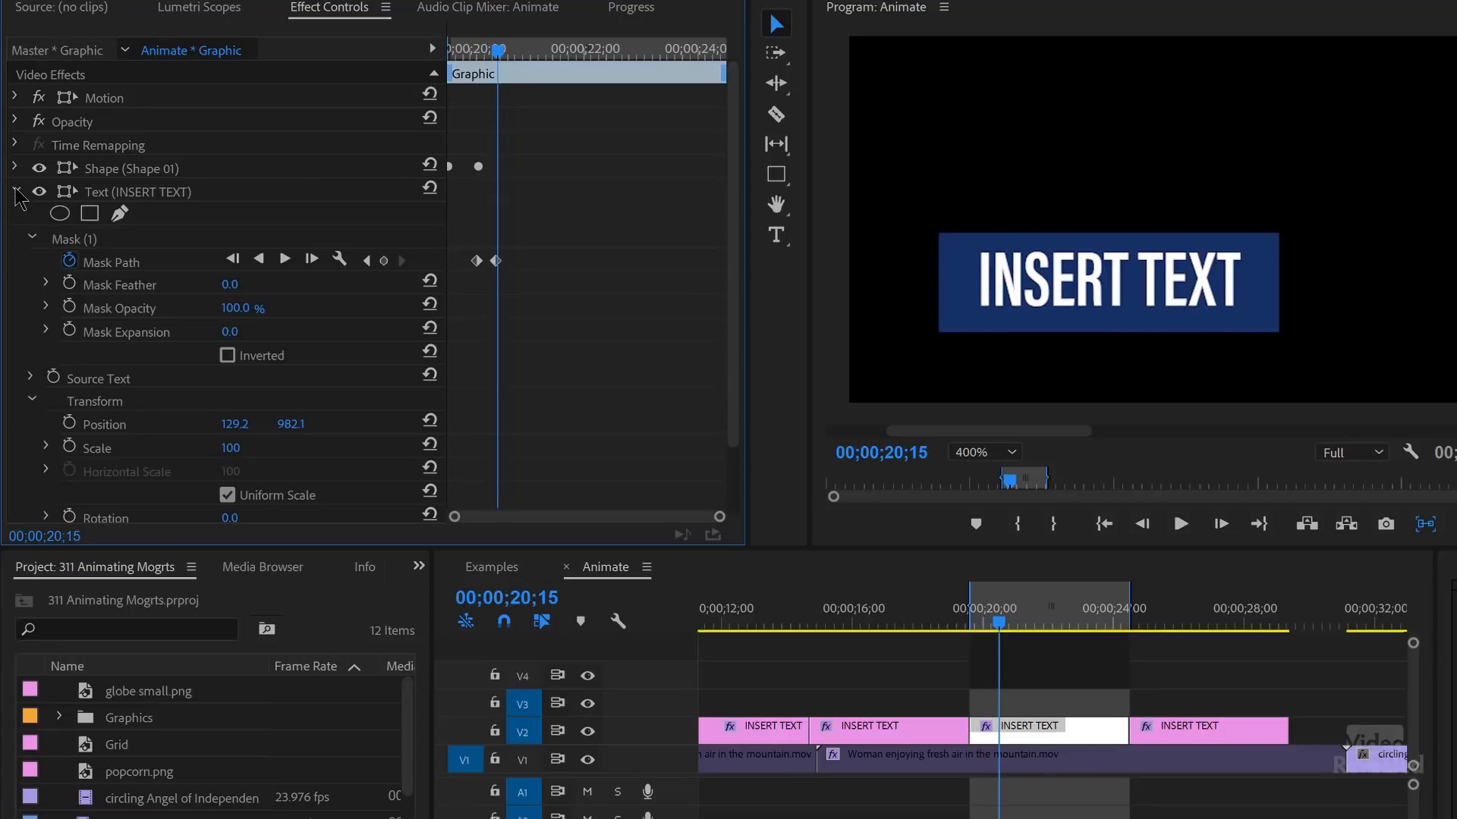
{"action": "left_click", "coordinate": [134, 262]}
{"action": "left_click", "coordinate": [497, 51]}
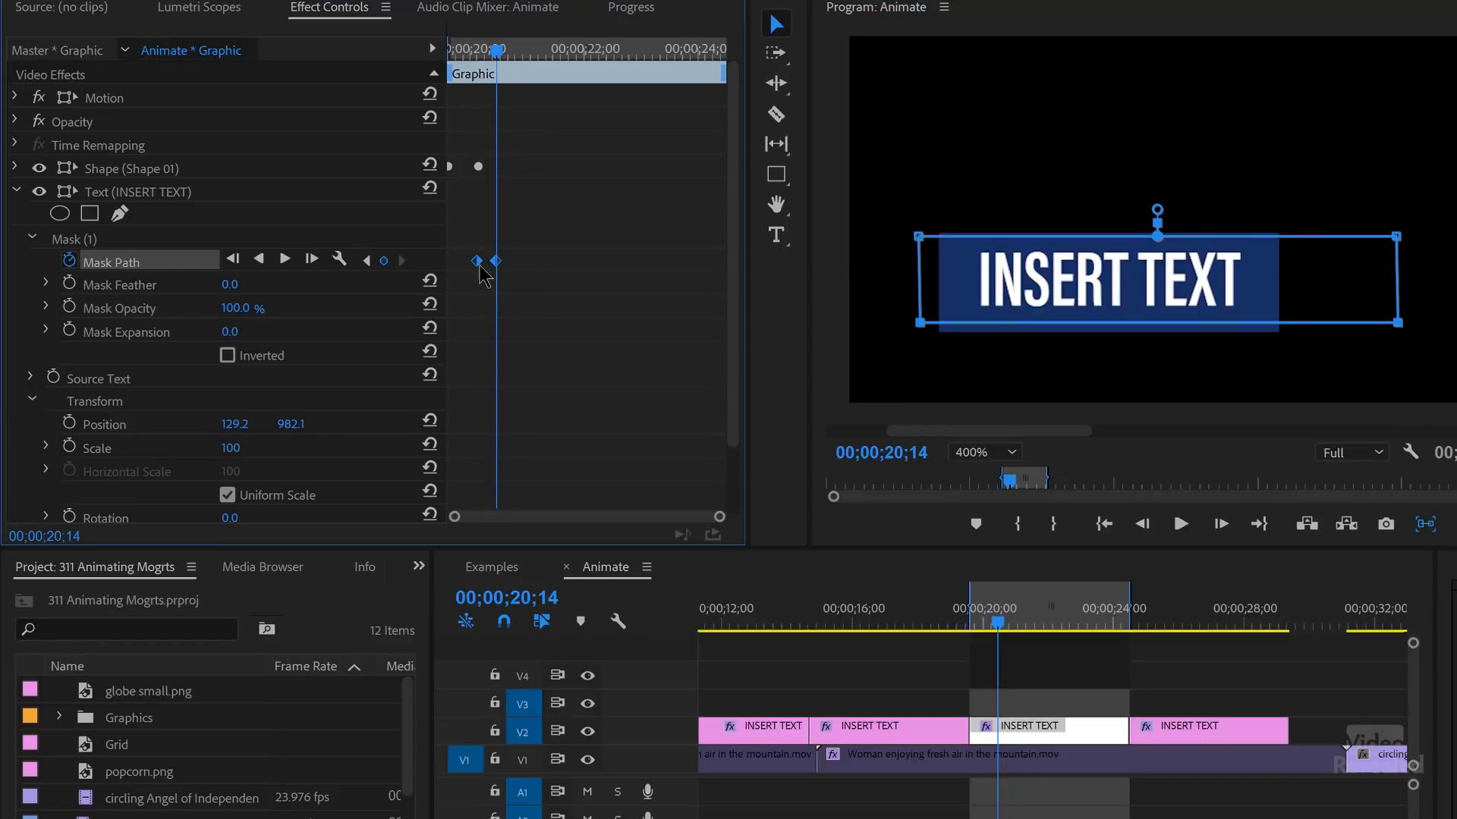
{"action": "left_click", "coordinate": [366, 260]}
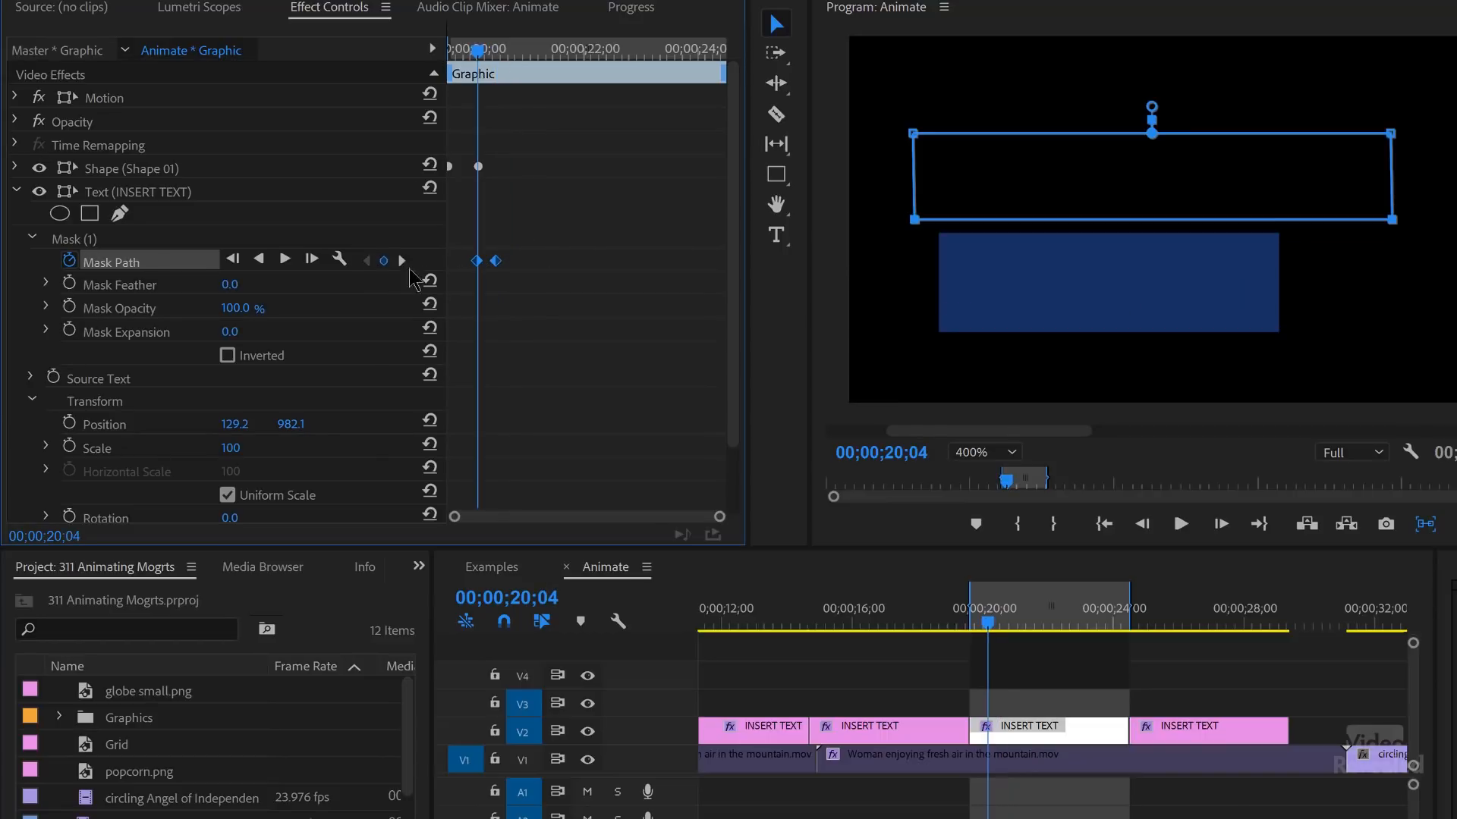
{"action": "left_click", "coordinate": [478, 263]}
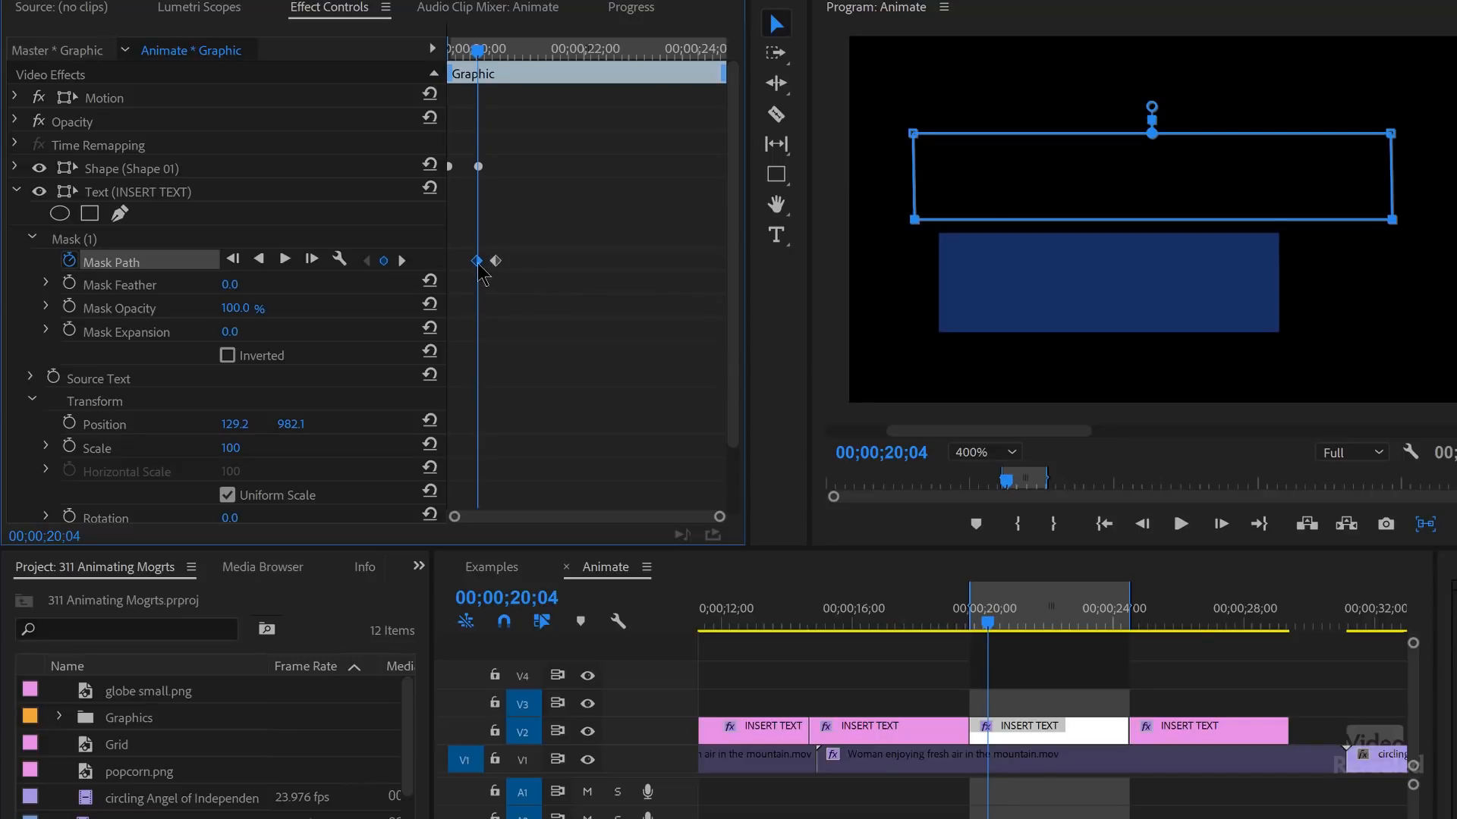
{"action": "key", "text": "Delete"}
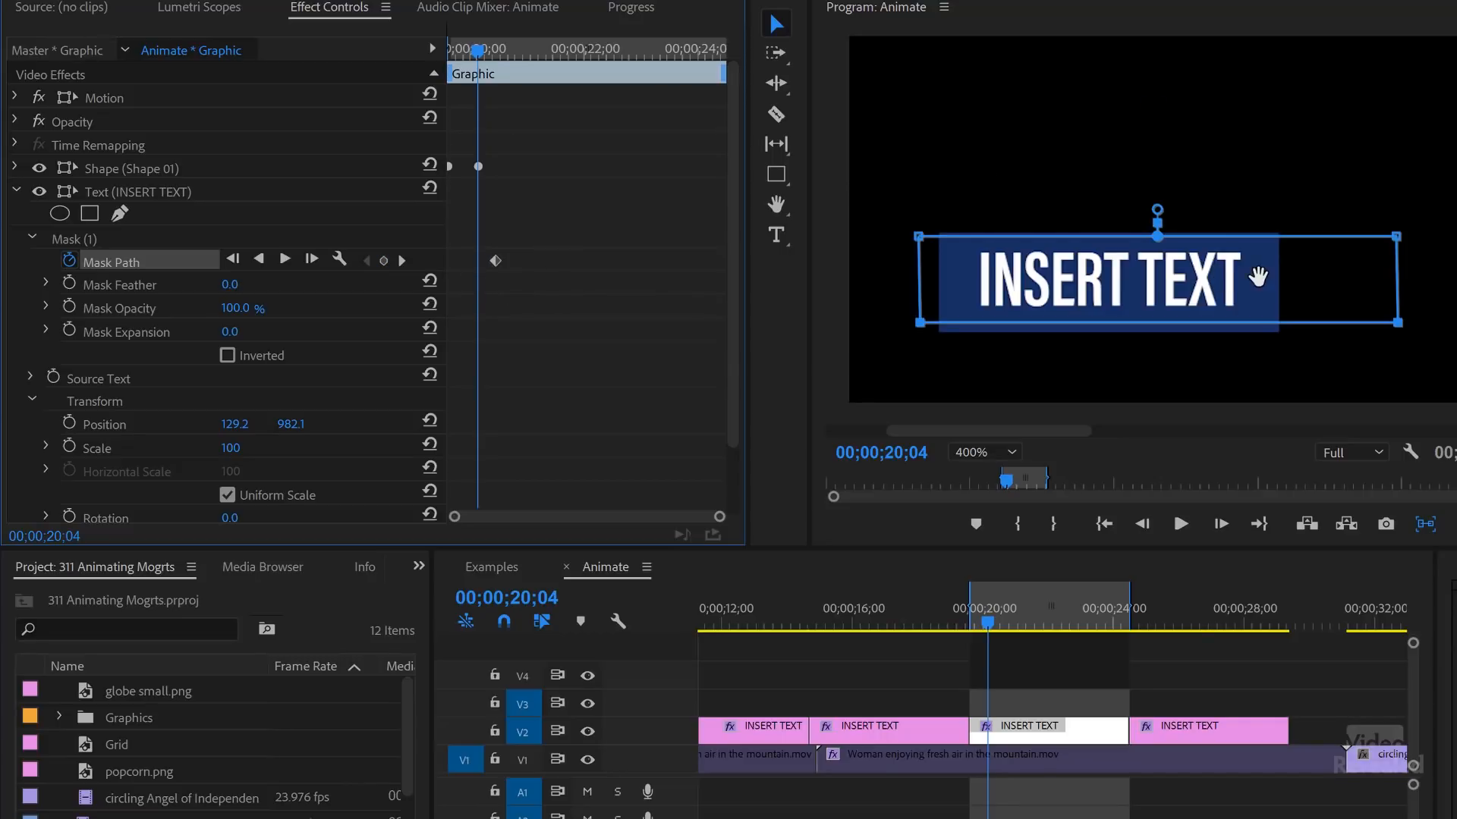
{"action": "left_click_drag", "start_coordinate": [1442, 212], "coordinate": [927, 325]}
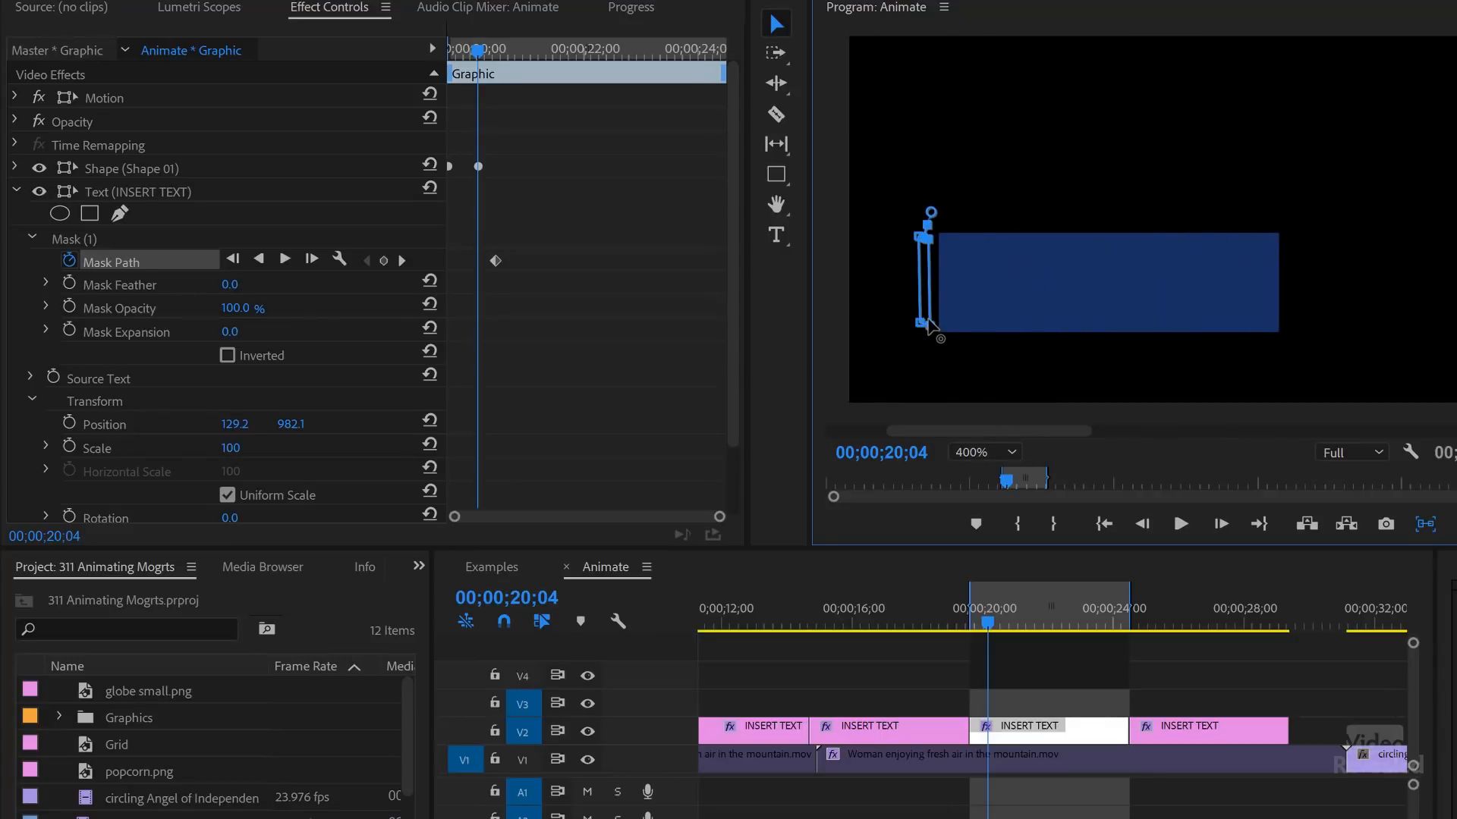
- Scrub and play the fifth title from its start to check the text wiping on from left to right
{"action": "left_click_drag", "start_coordinate": [478, 50], "coordinate": [486, 50]}
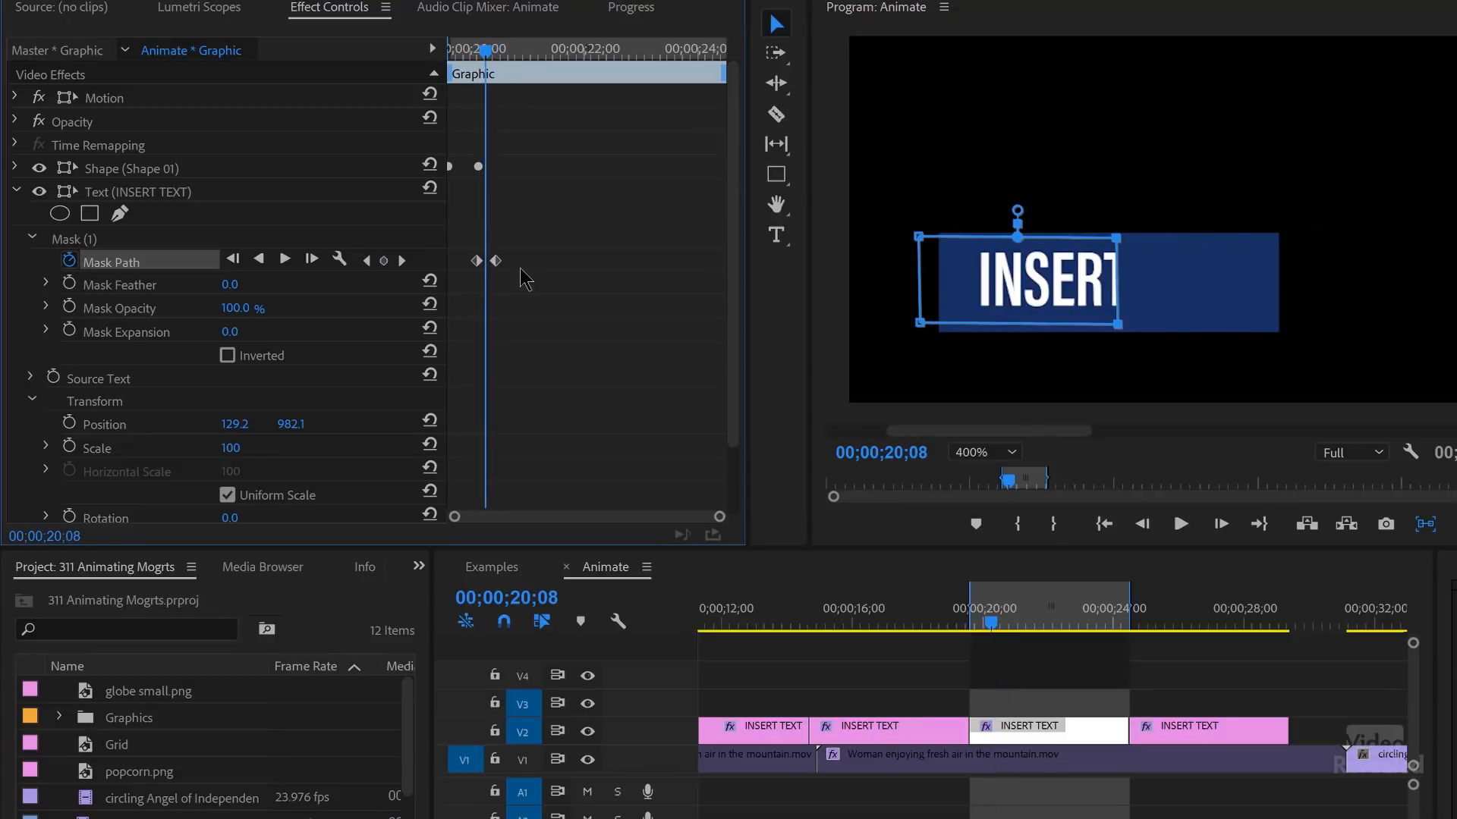
{"action": "left_click", "coordinate": [930, 607]}
{"action": "left_click_drag", "start_coordinate": [495, 52], "coordinate": [394, 73]}
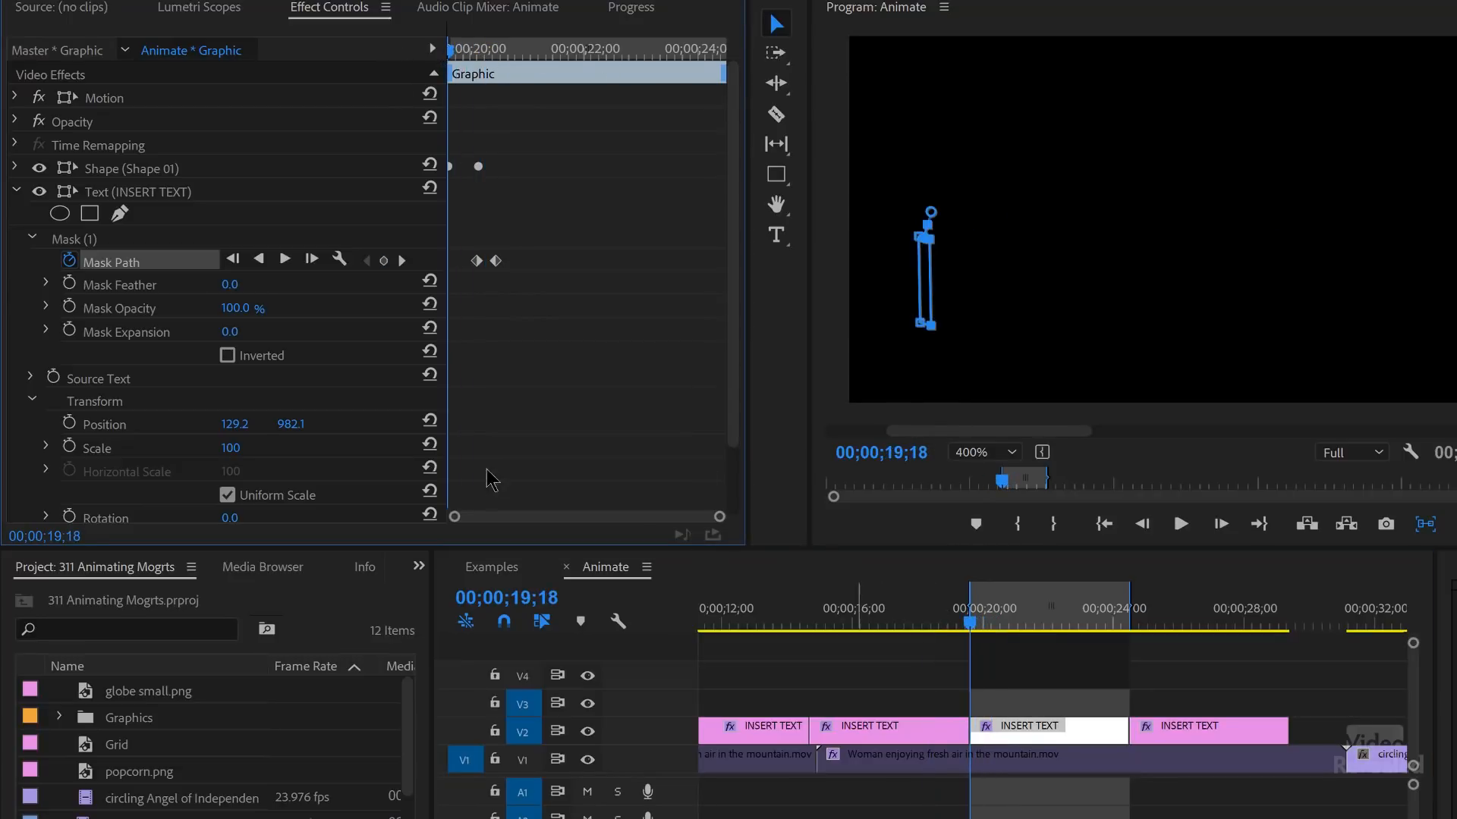
{"action": "left_click", "coordinate": [16, 192]}
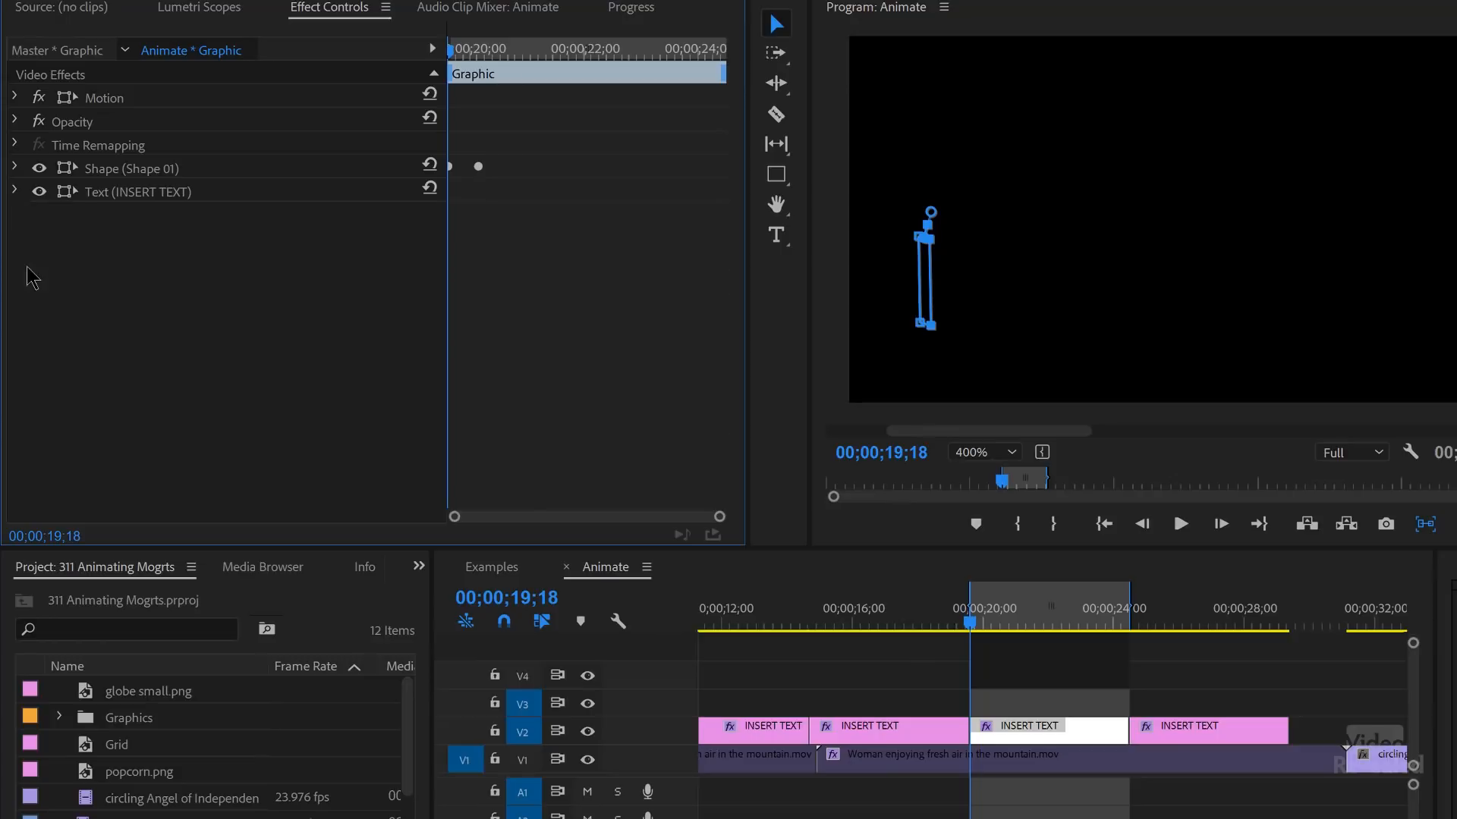
{"action": "key", "text": "space"}
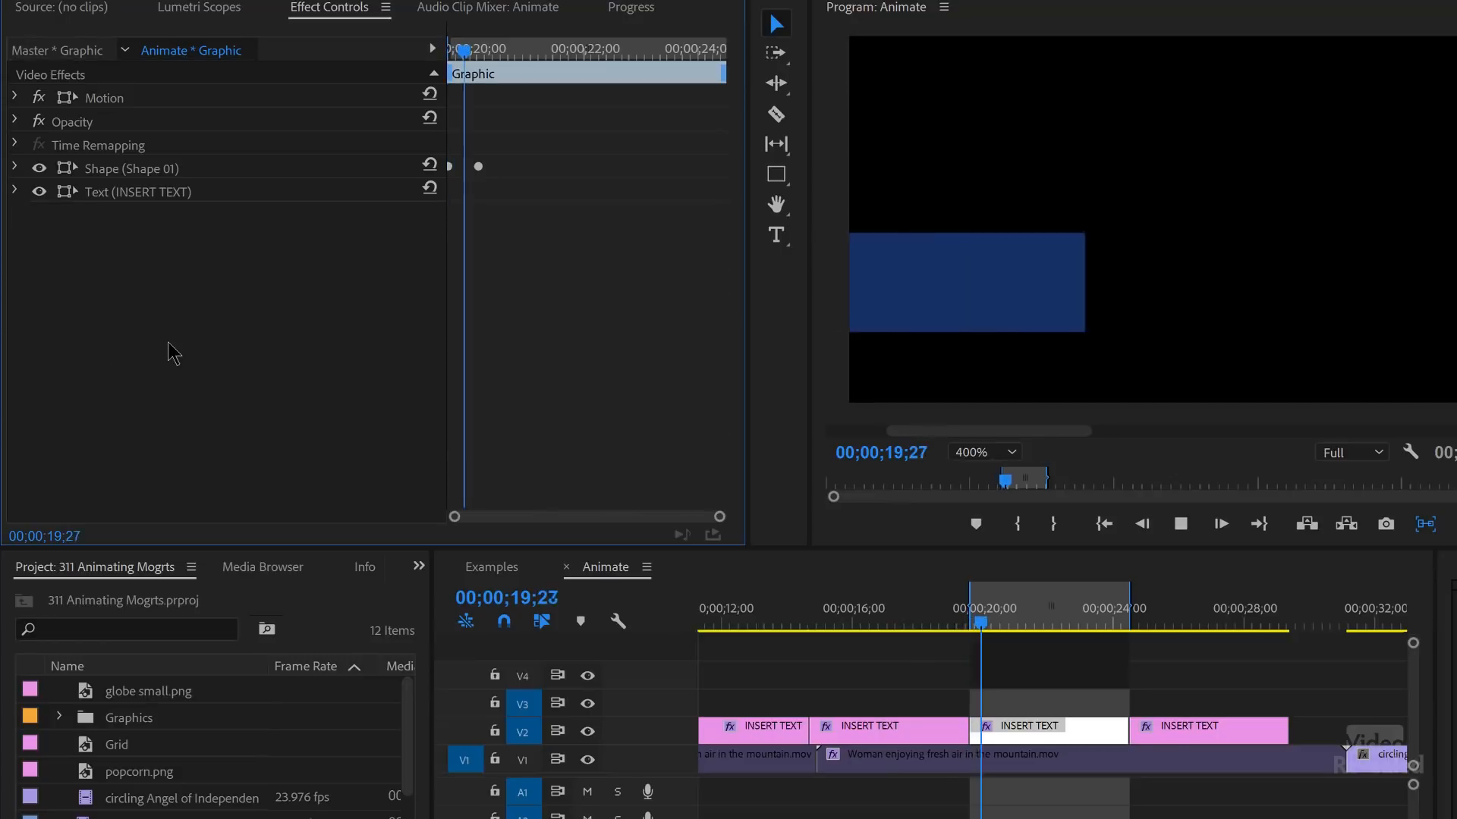
{"action": "mouse_move", "coordinate": [487, 72]}
{"action": "left_mouse_down"}
{"action": "mouse_move", "coordinate": [441, 69]}
{"action": "mouse_move", "coordinate": [500, 58]}
{"action": "left_mouse_up"}
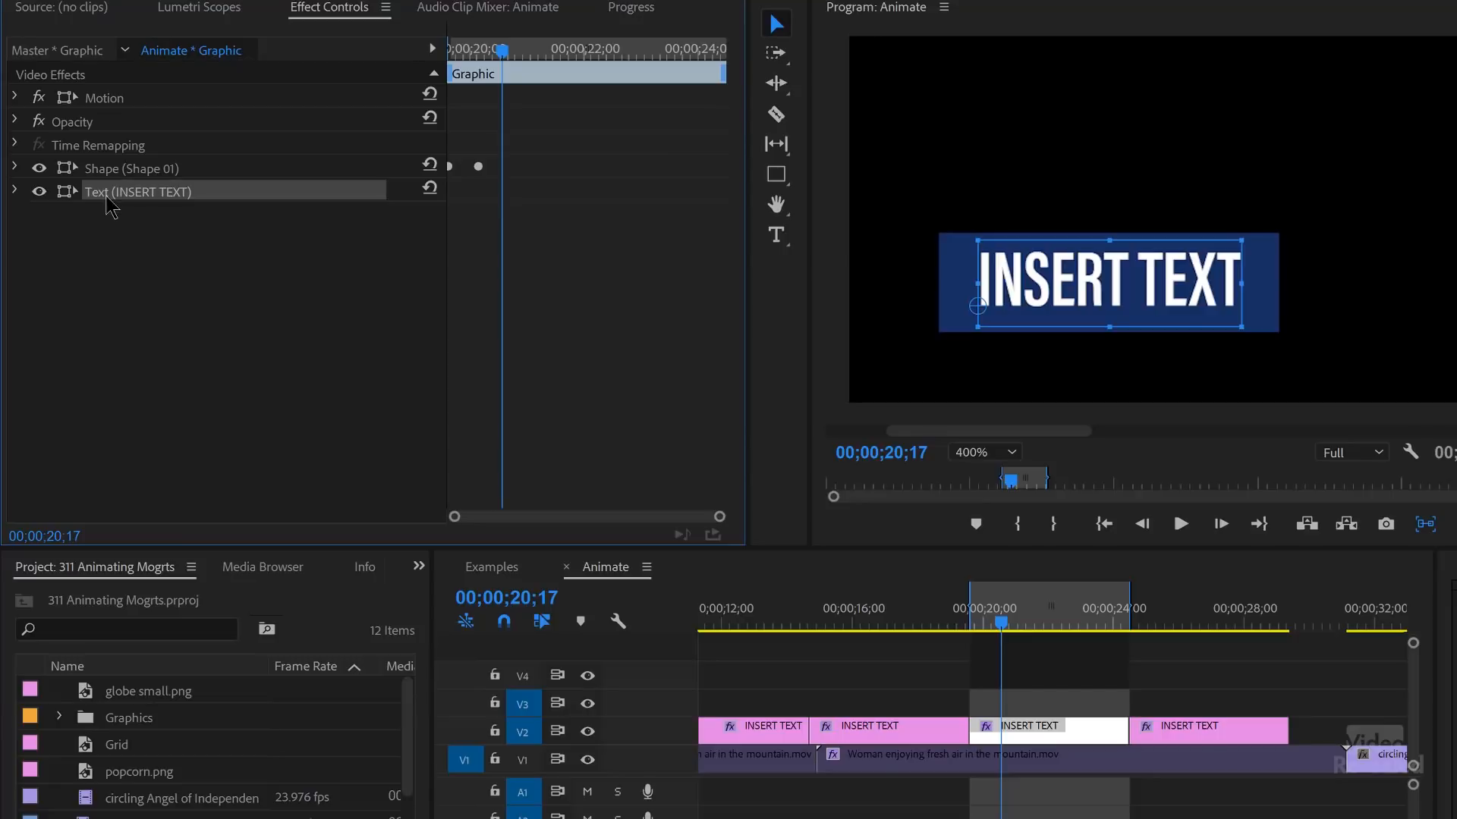
- Fit the whole frame in the program view and, at 00;00;20;14, stretch the text mask's right side to near the frame's right edge
{"action": "left_click", "coordinate": [16, 191]}
{"action": "left_click", "coordinate": [125, 240]}
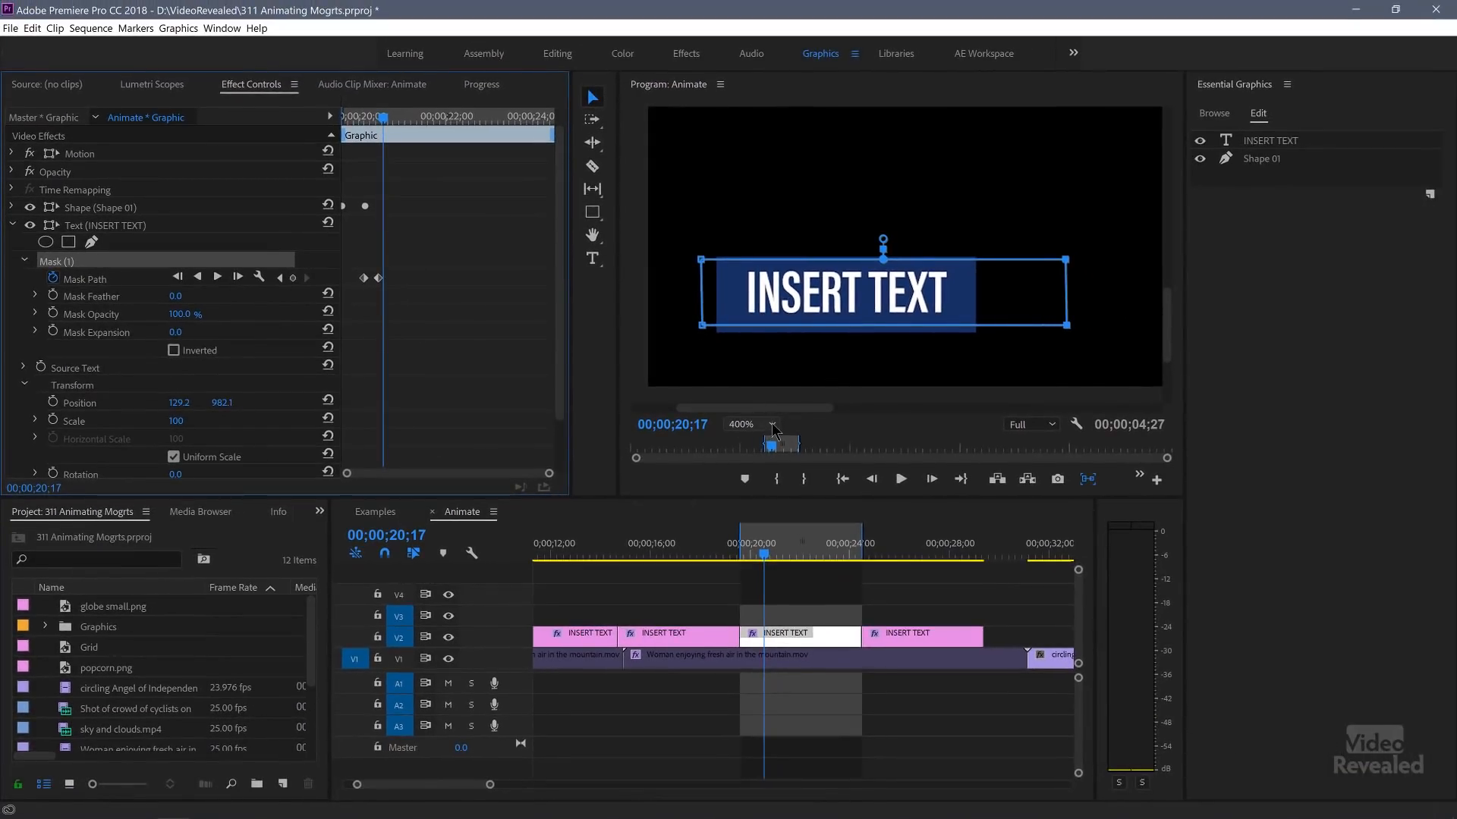
{"action": "left_click", "coordinate": [772, 426]}
{"action": "left_click", "coordinate": [748, 442]}
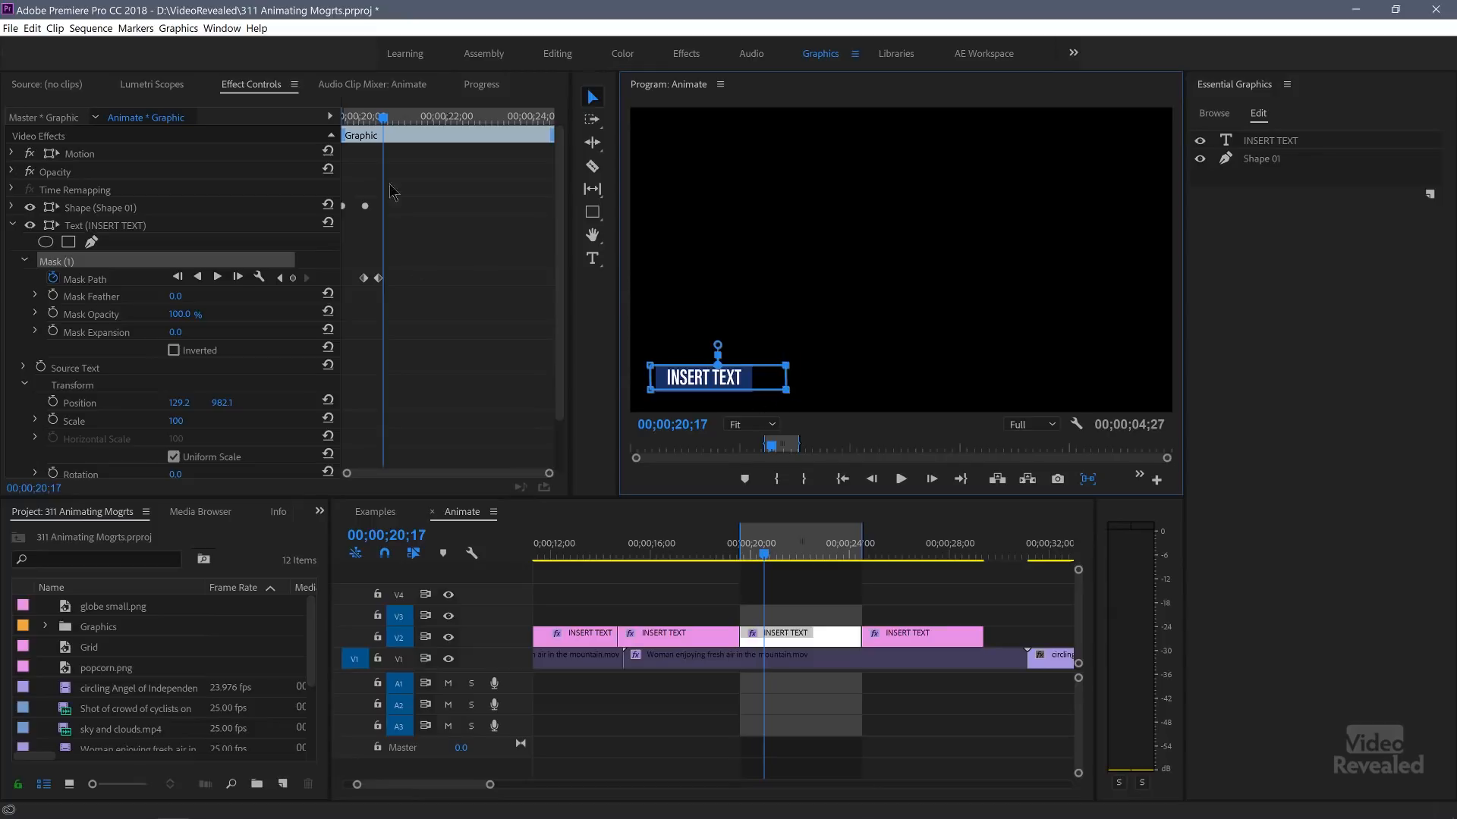
{"action": "left_click_drag", "start_coordinate": [379, 117], "coordinate": [377, 120]}
{"action": "left_click", "coordinate": [835, 346]}
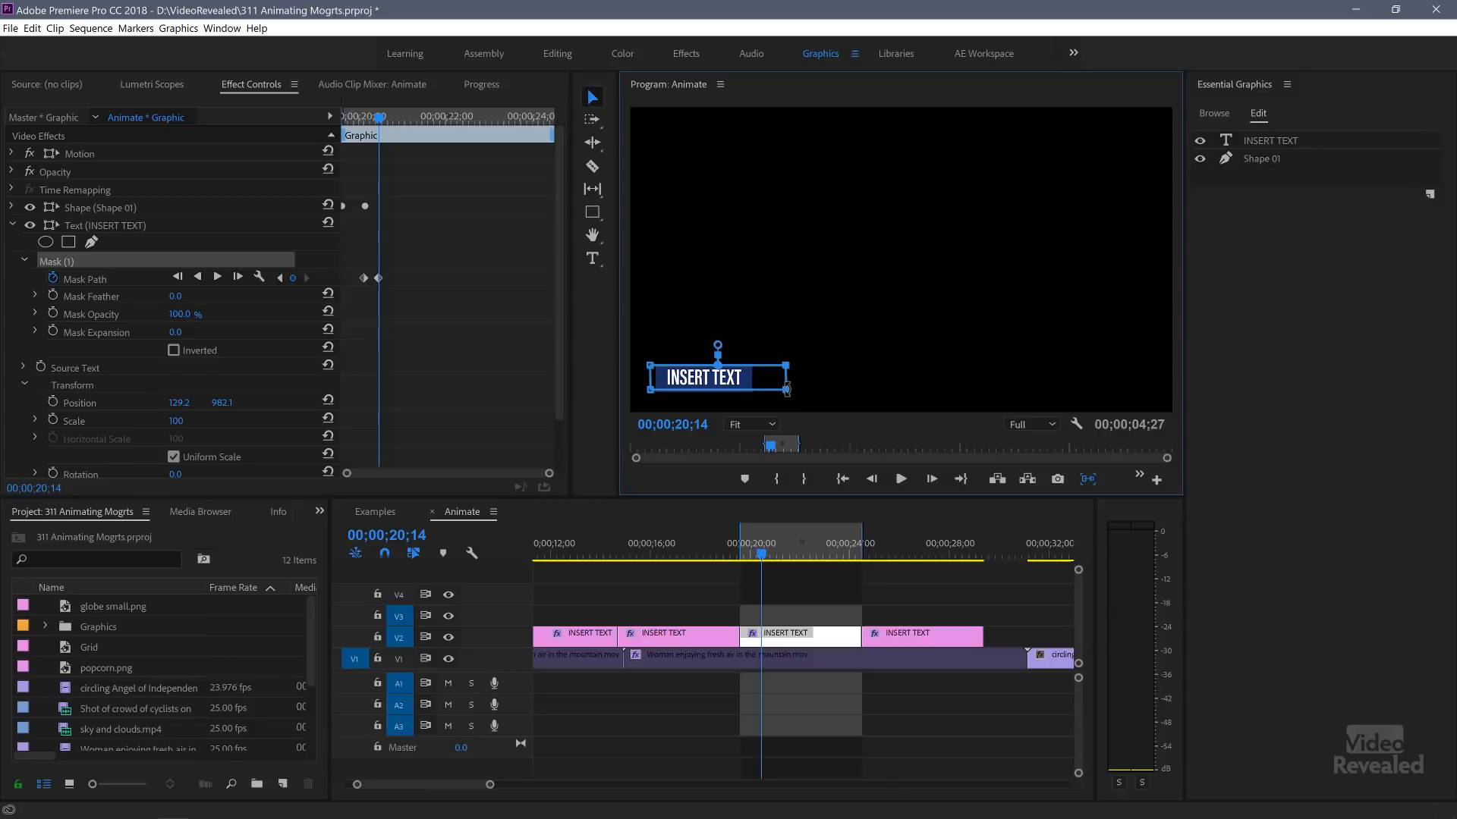
{"action": "left_click_drag", "start_coordinate": [786, 390], "coordinate": [1100, 388]}
- Play and scrub the fifth title from 00;00;19;18 to check the speed of the text wipe with the widened mask
{"action": "mouse_move", "coordinate": [379, 118]}
{"action": "left_mouse_down"}
{"action": "mouse_move", "coordinate": [360, 119]}
{"action": "mouse_move", "coordinate": [379, 120]}
{"action": "left_mouse_up"}
{"action": "key", "text": "space"}
{"action": "key", "text": "space"}
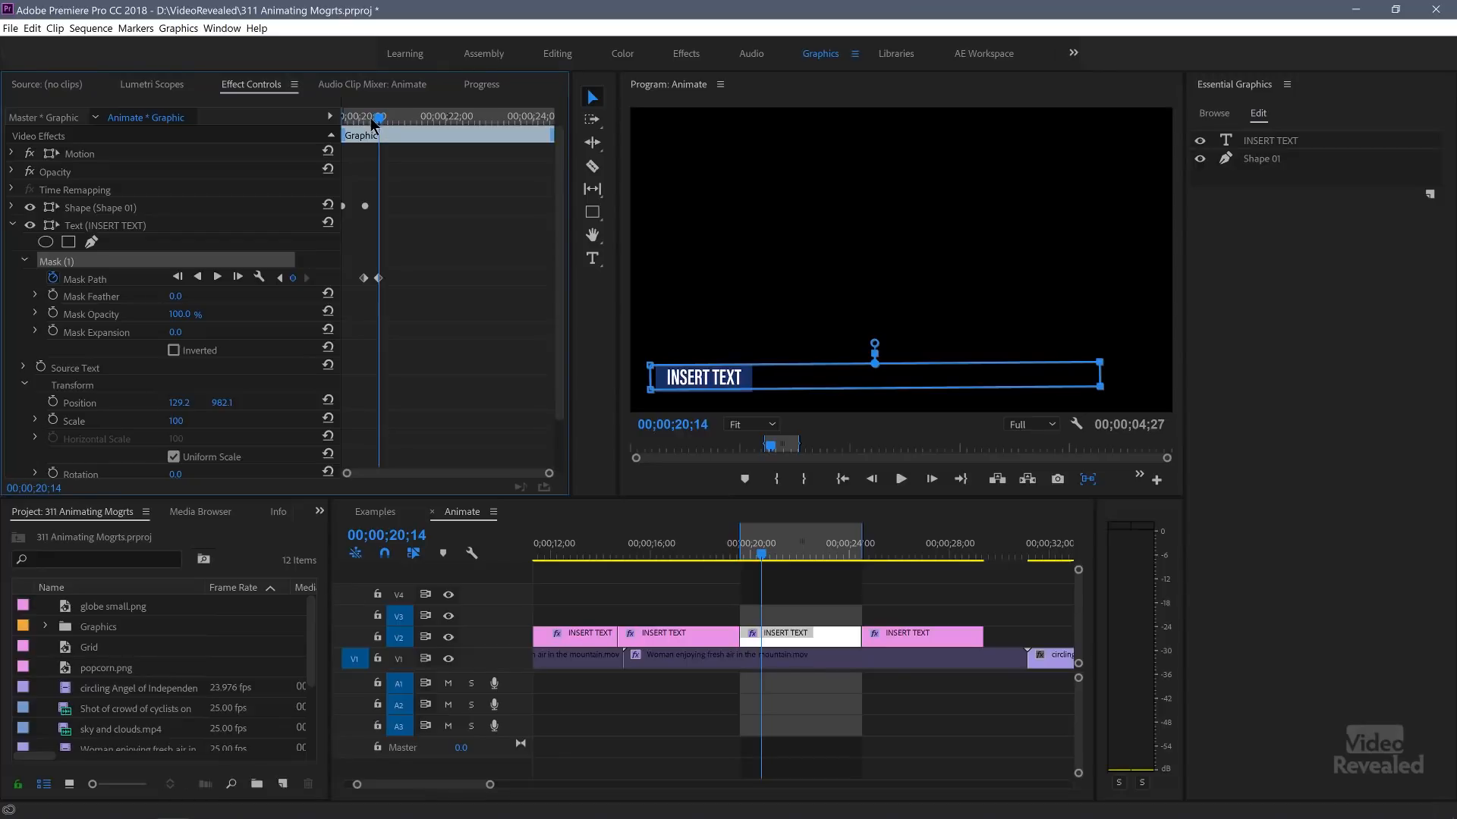
{"action": "left_click_drag", "start_coordinate": [372, 123], "coordinate": [341, 117]}
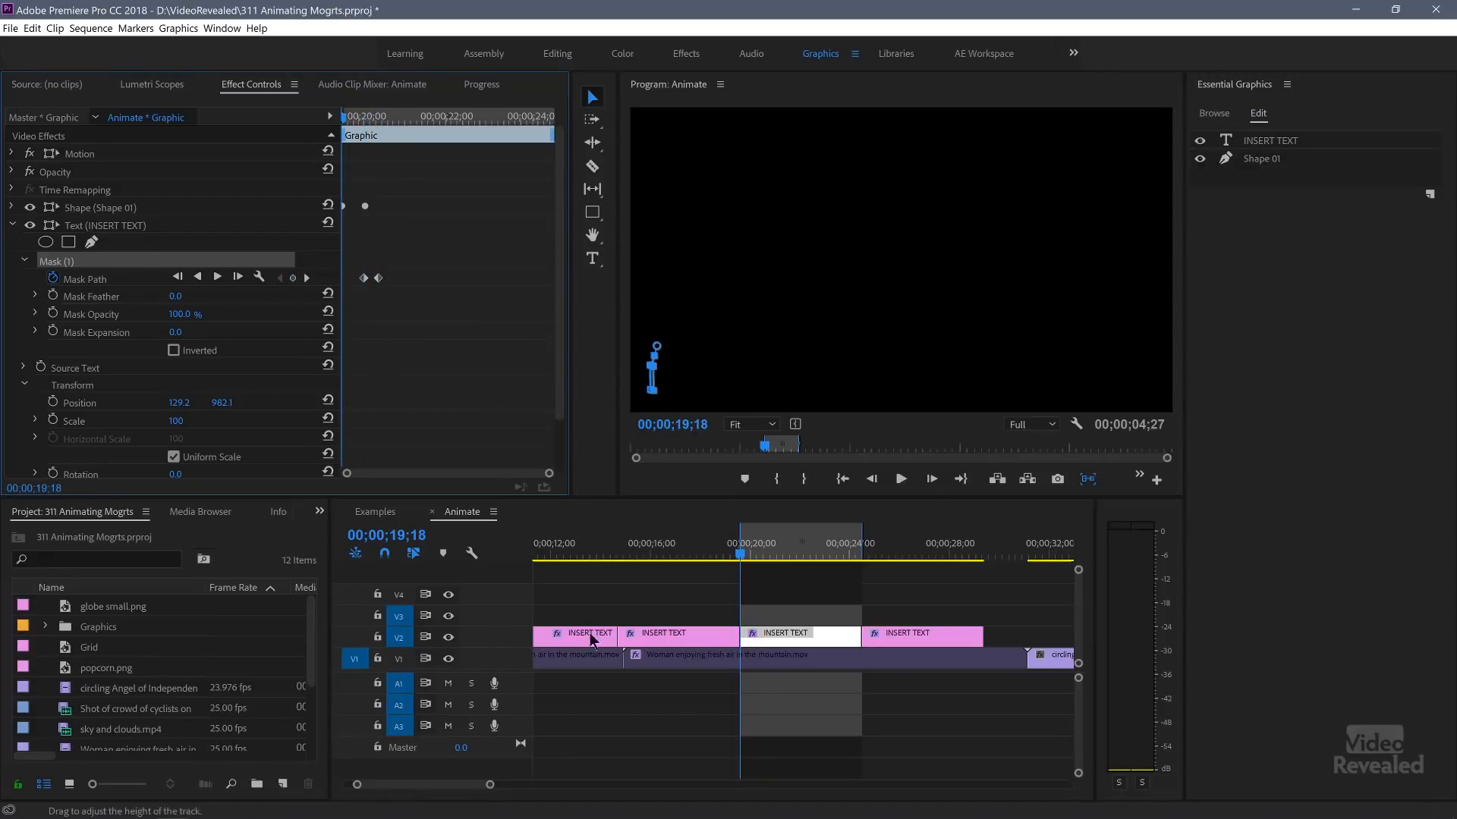
{"action": "left_click", "coordinate": [664, 611]}
{"action": "key", "text": "space"}
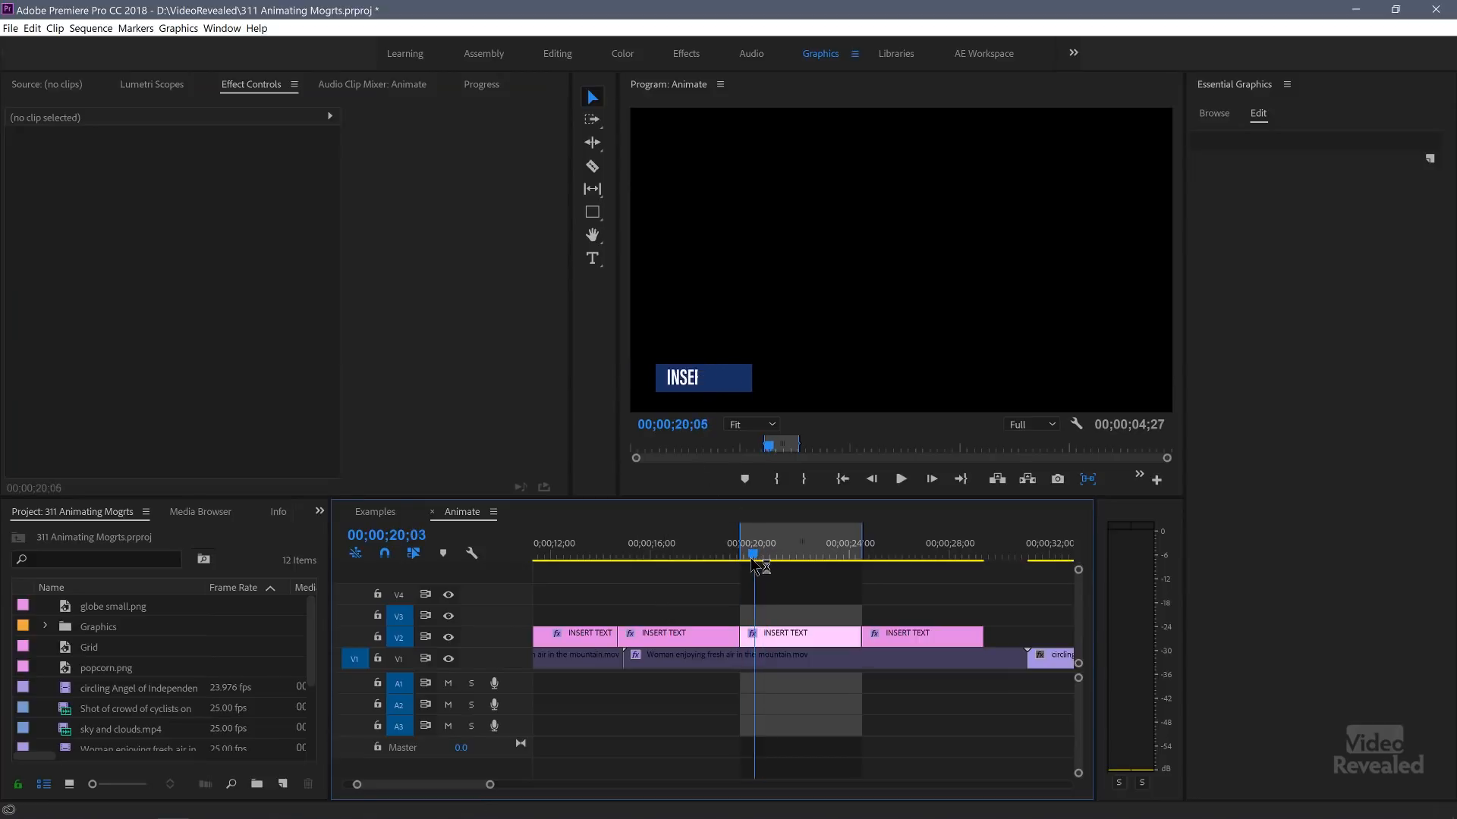
{"action": "left_click_drag", "start_coordinate": [753, 563], "coordinate": [750, 566]}
{"action": "key", "text": "space"}
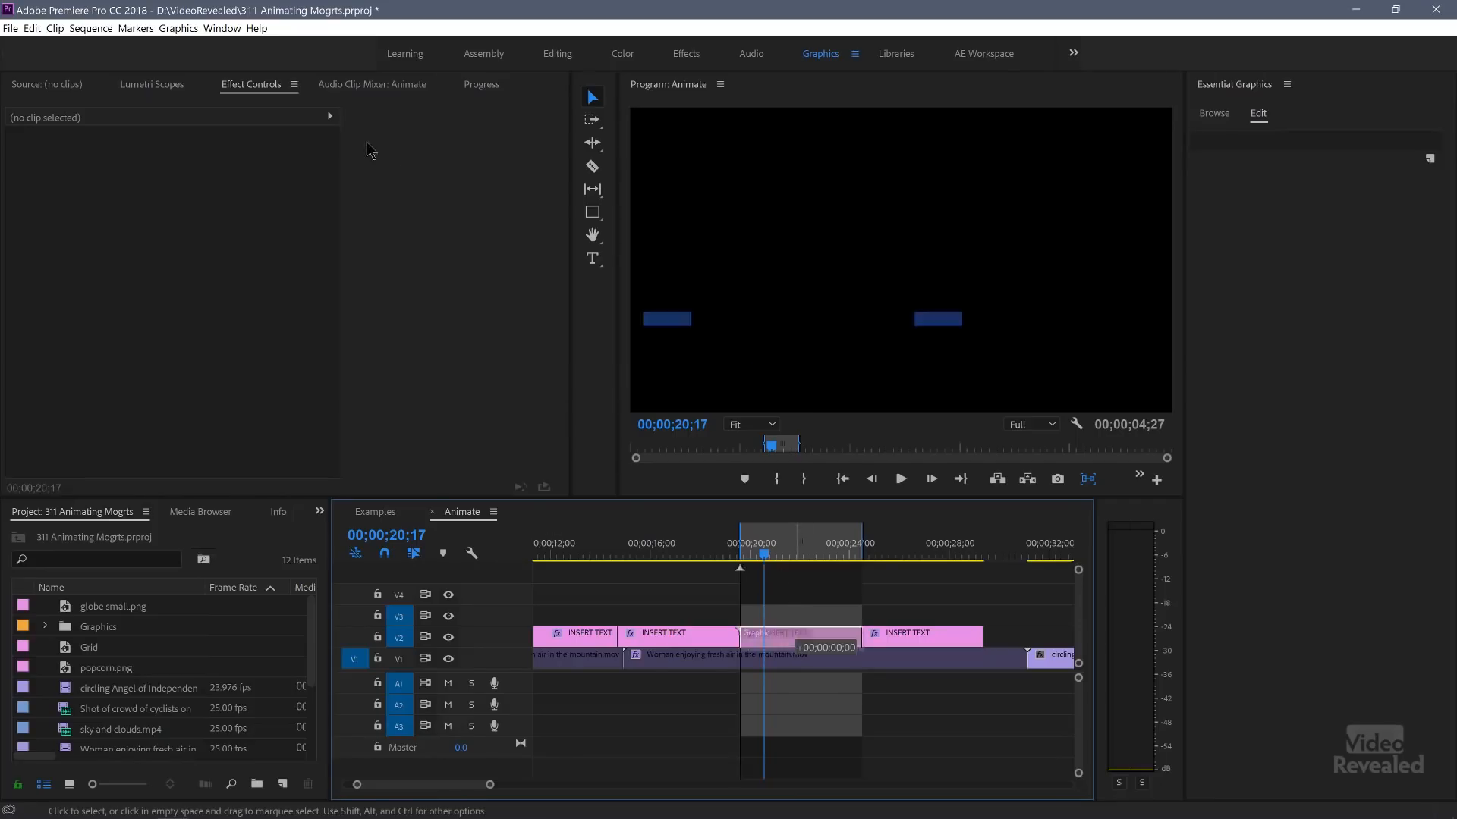
- Slow the text wipe by moving the ending Mask Path keyframe to about 00;00;22;00, and check its interpolation options
{"action": "left_click", "coordinate": [379, 279]}
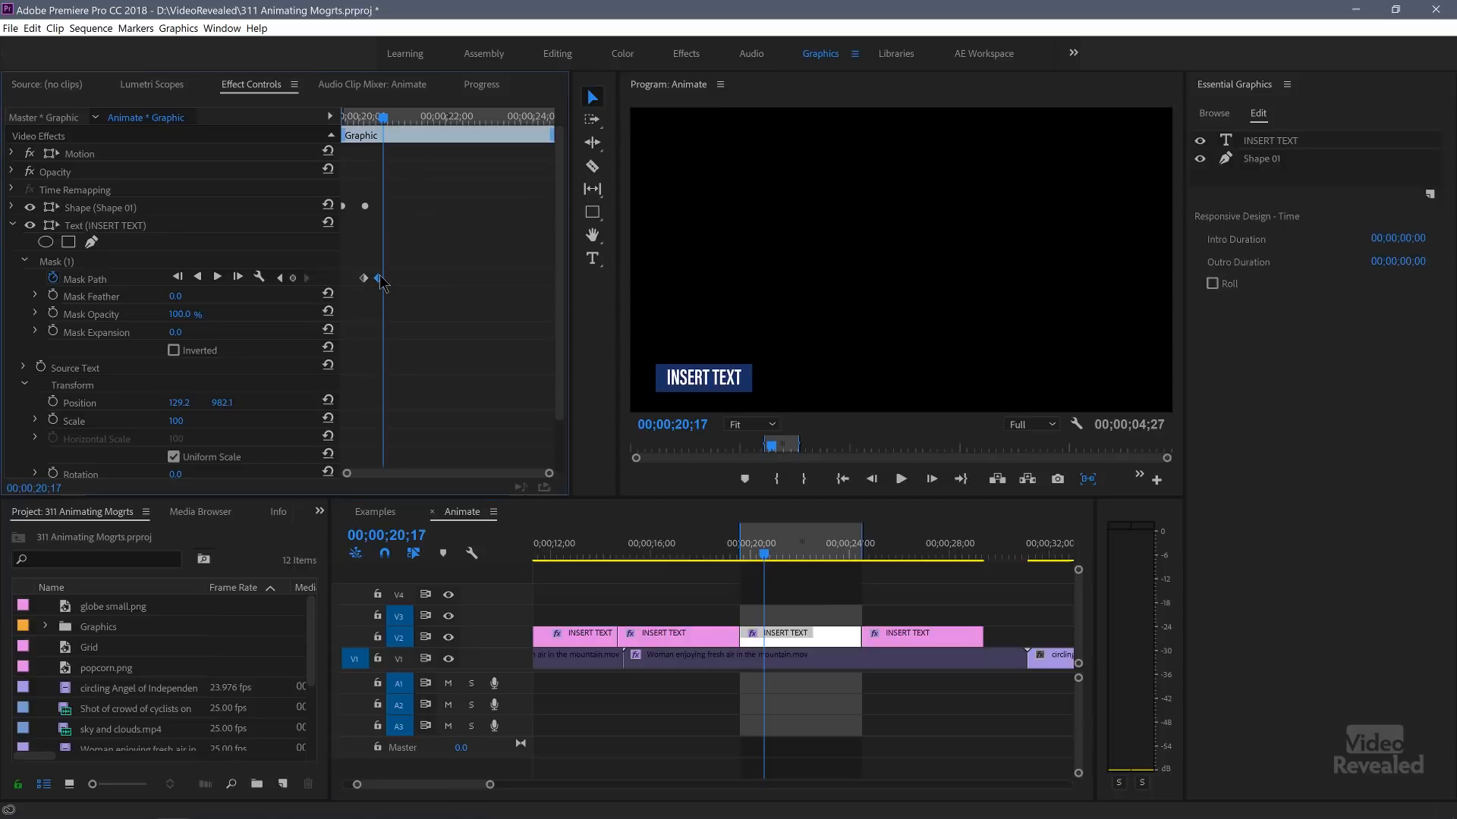
{"action": "left_click_drag", "start_coordinate": [393, 279], "coordinate": [476, 281]}
{"action": "left_click_drag", "start_coordinate": [382, 120], "coordinate": [288, 137]}
{"action": "key", "text": "space"}
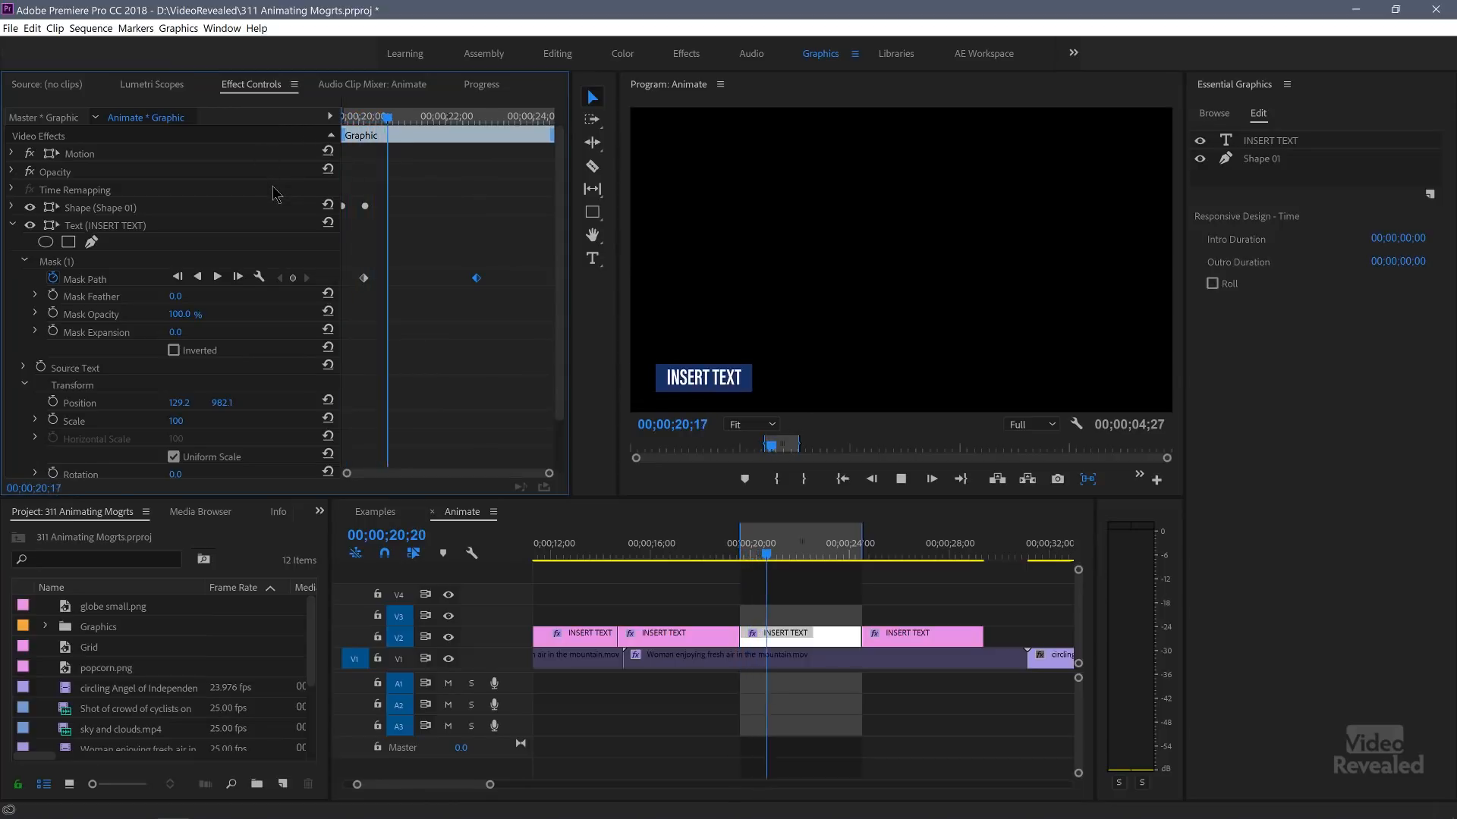
{"action": "key", "text": "space"}
{"action": "left_click_drag", "start_coordinate": [476, 278], "coordinate": [457, 279]}
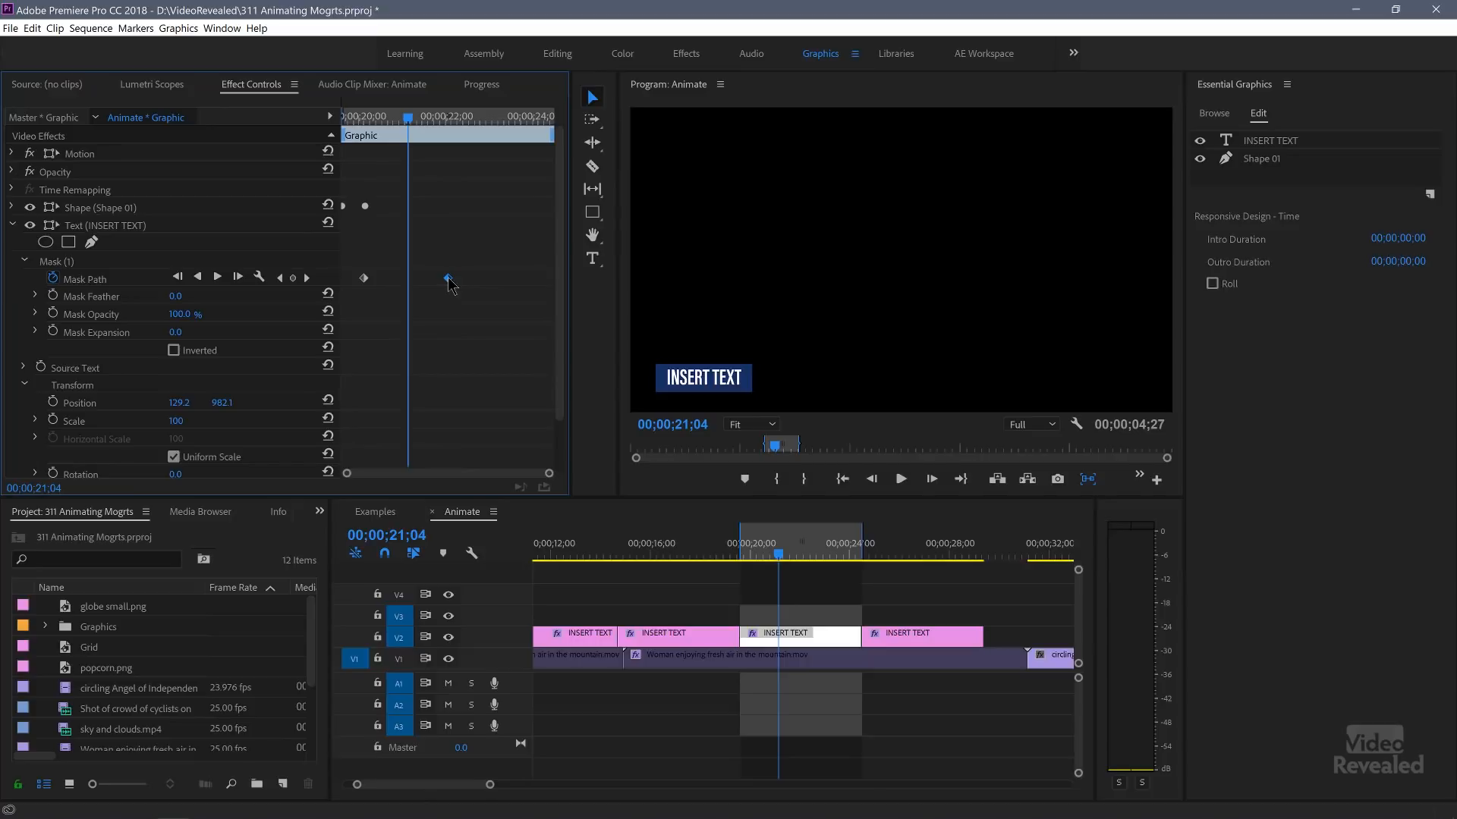
{"action": "right_click", "coordinate": [447, 277]}
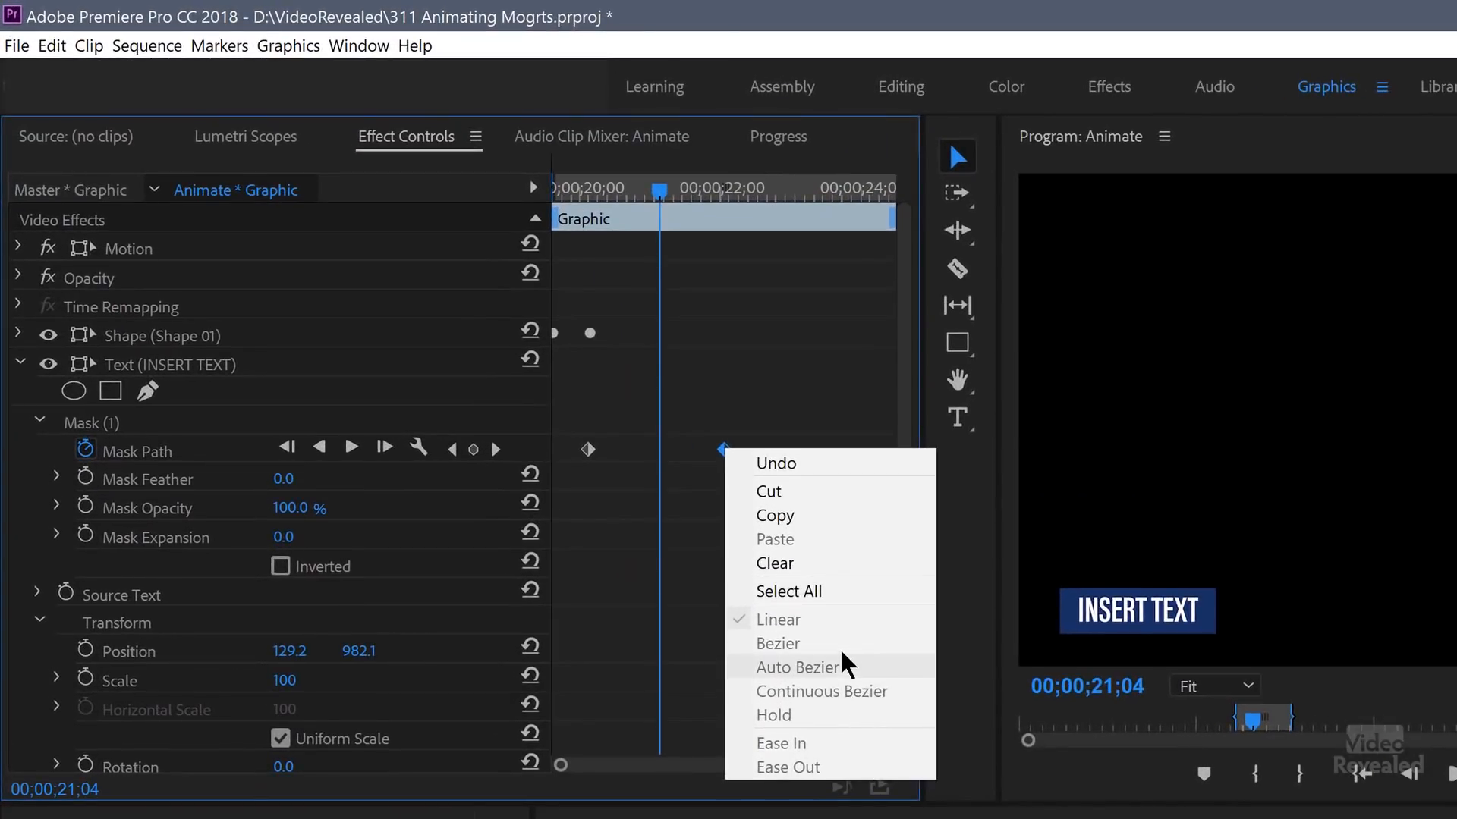
{"action": "left_click", "coordinate": [667, 394]}
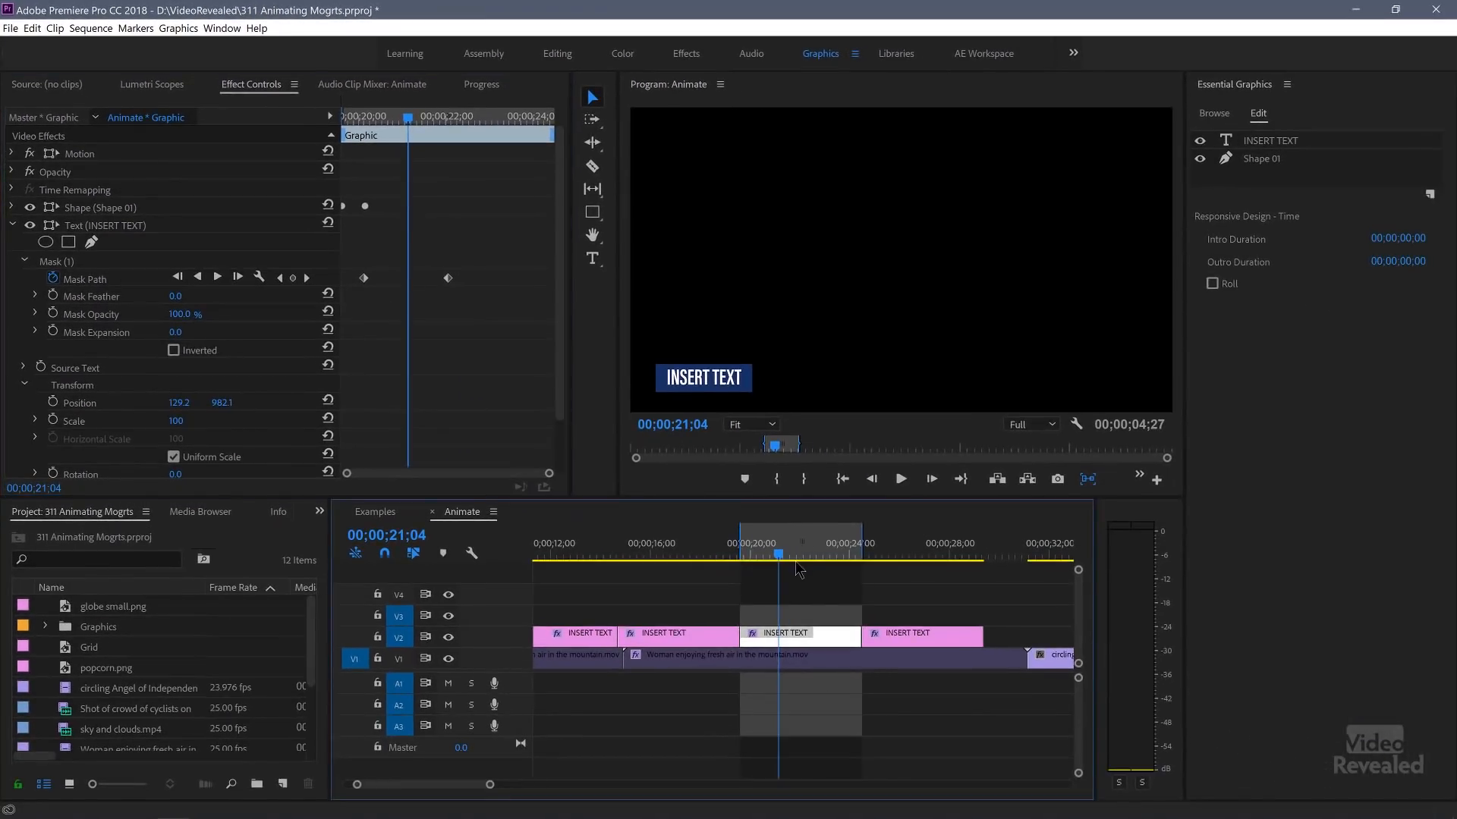
- Clear the marked range and select the sixth title clip with the playhead at 00;00;26;09
{"action": "key", "text": "ctrl+shift+x"}
{"action": "left_click", "coordinate": [907, 545]}
{"action": "left_click", "coordinate": [912, 636]}
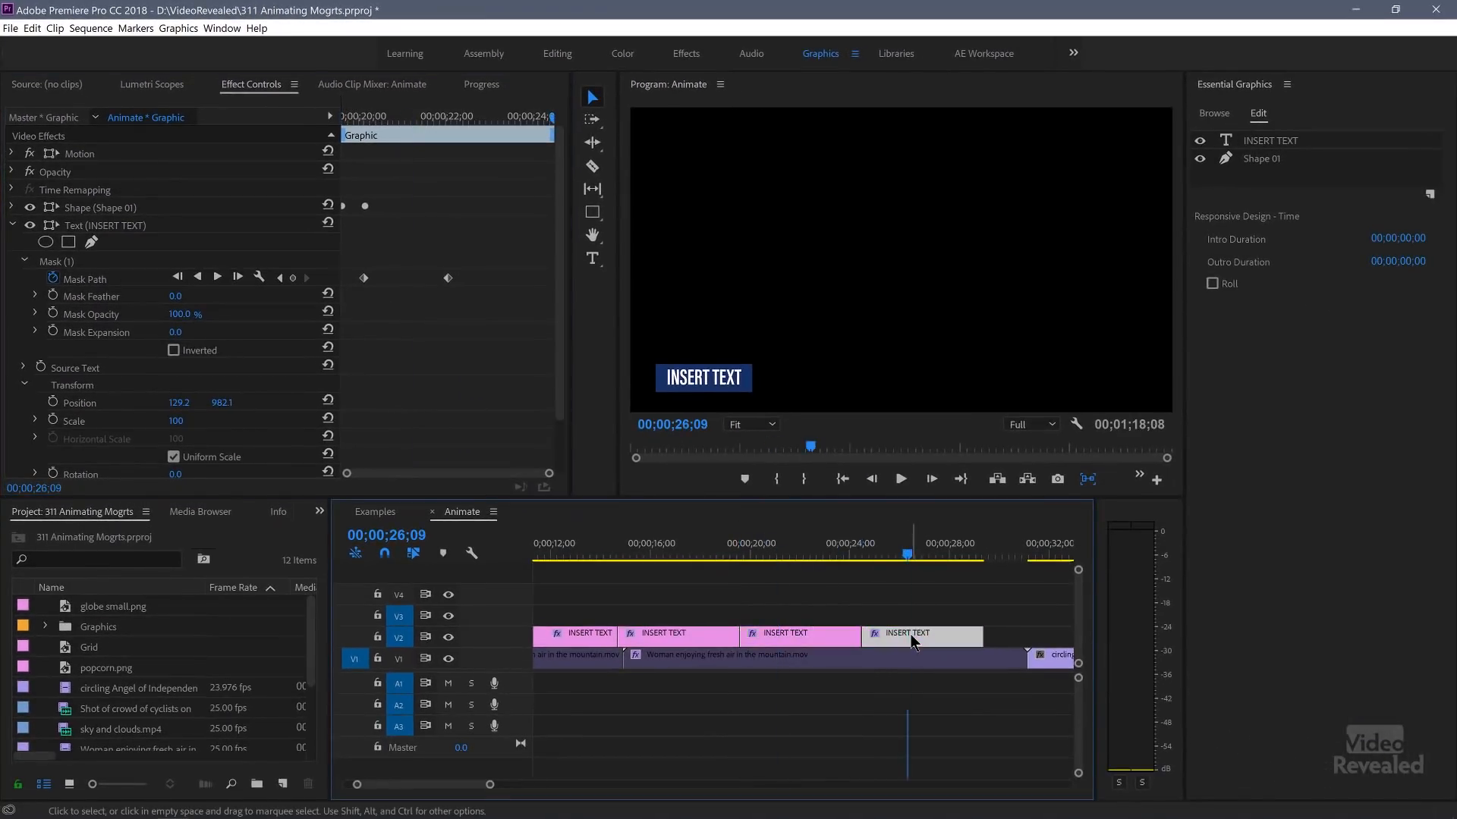
- Mark the sixth title clip's range and enlarge the program view to 400% around the title
{"action": "key", "text": "x"}
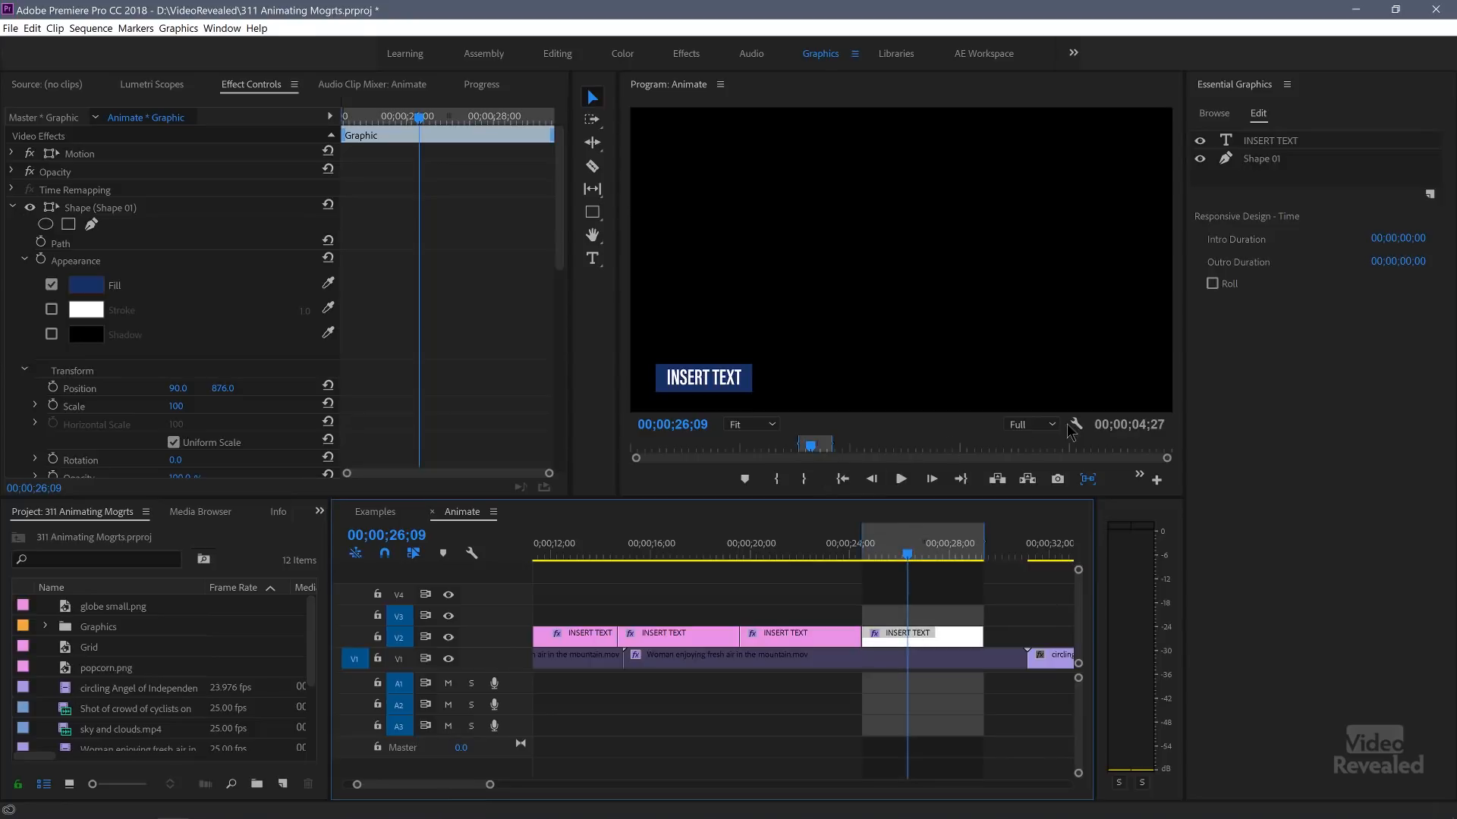
{"action": "left_click", "coordinate": [751, 424]}
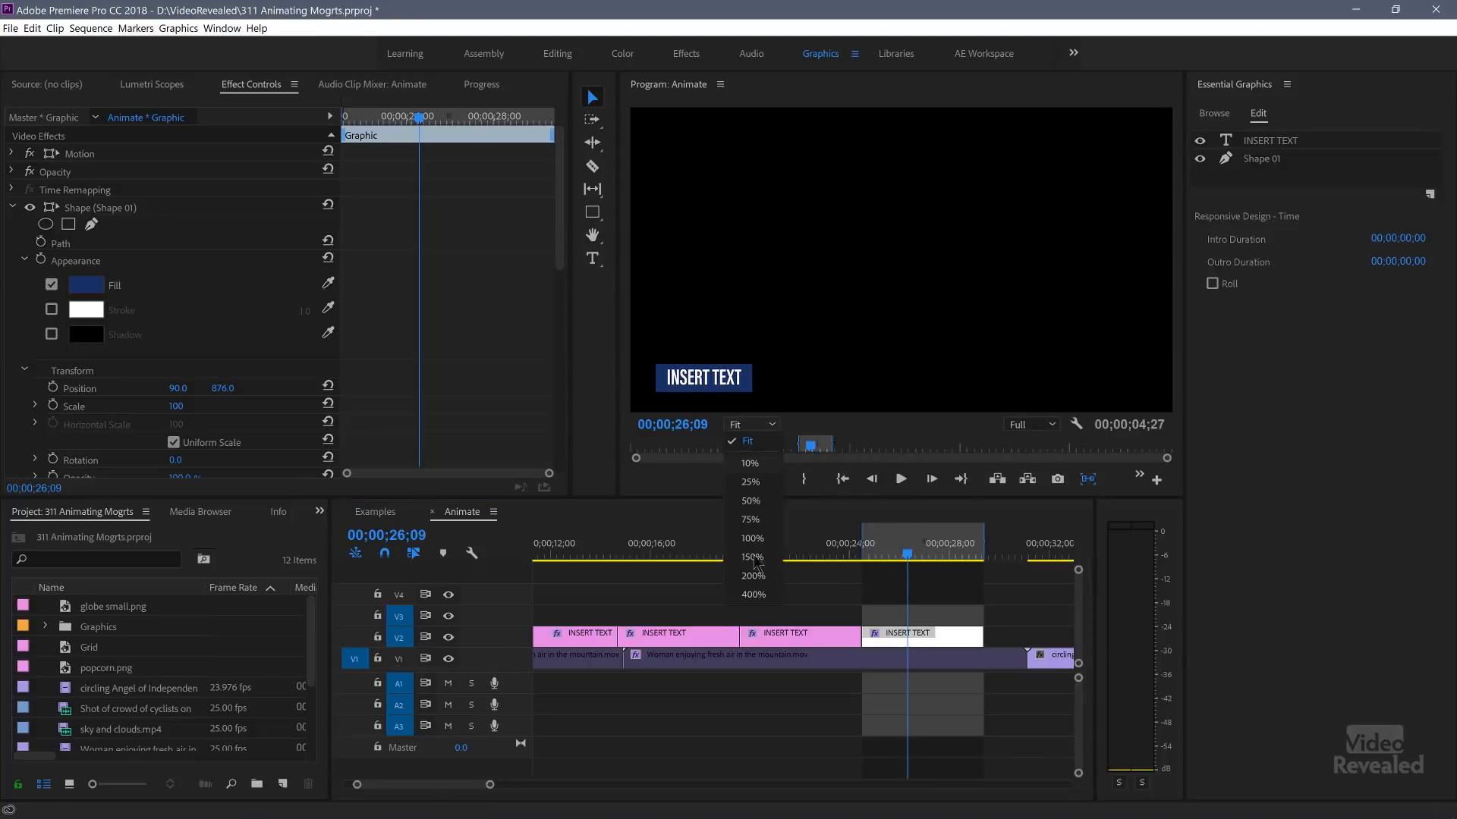
{"action": "left_click", "coordinate": [753, 596]}
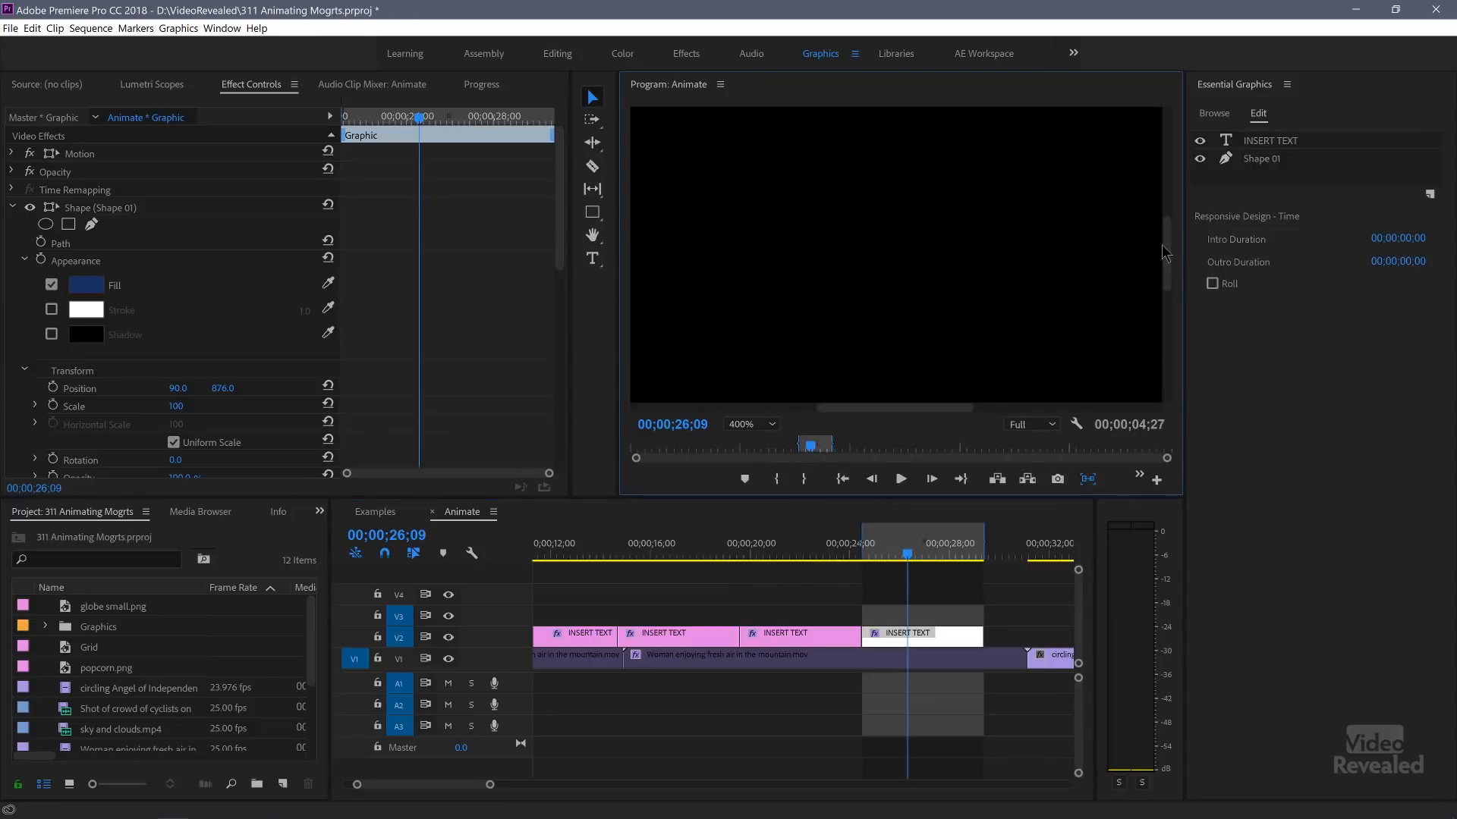
{"action": "left_click_drag", "start_coordinate": [1173, 253], "coordinate": [1172, 345]}
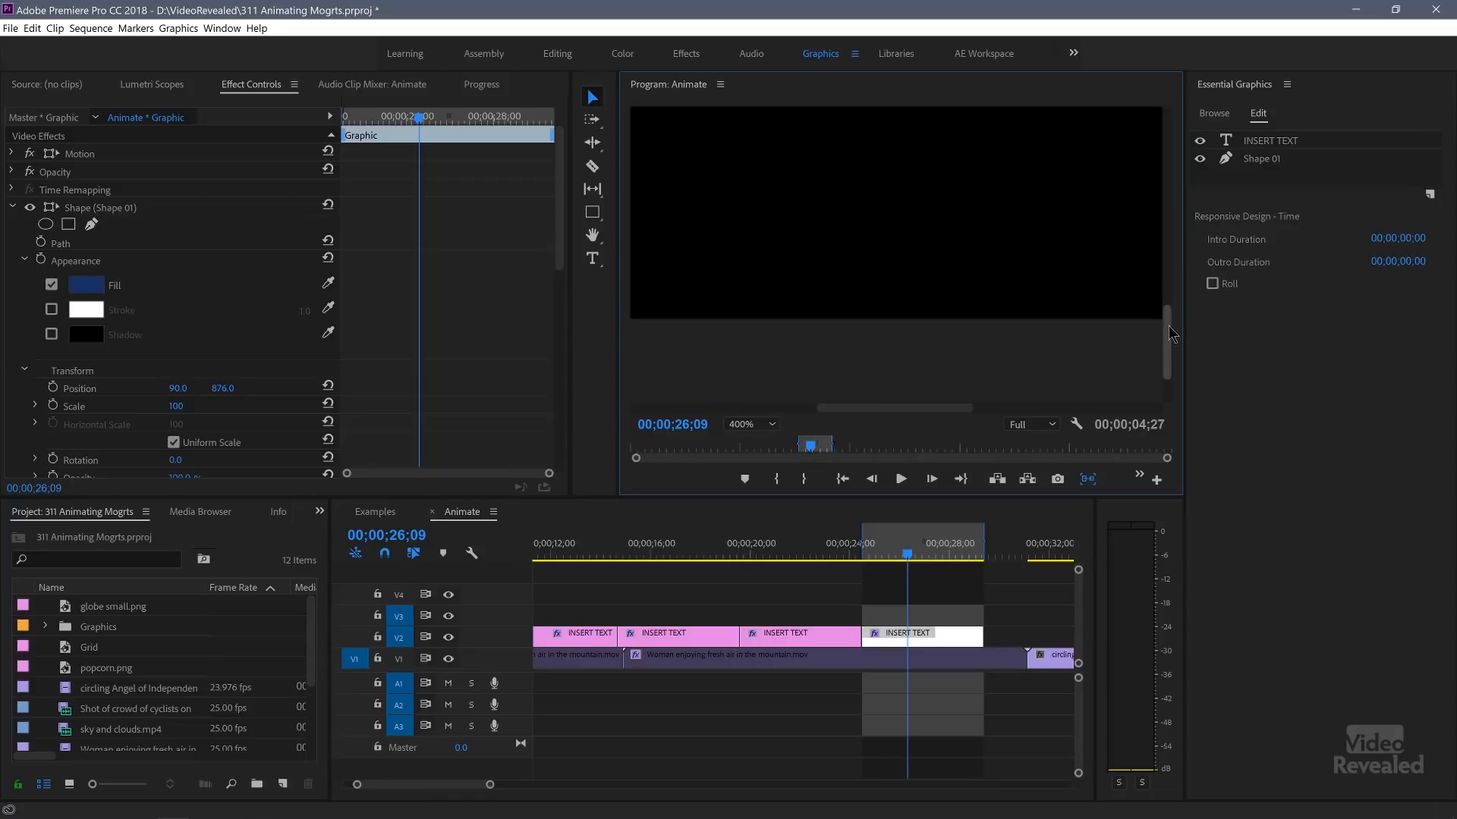
{"action": "left_click_drag", "start_coordinate": [940, 409], "coordinate": [780, 415]}
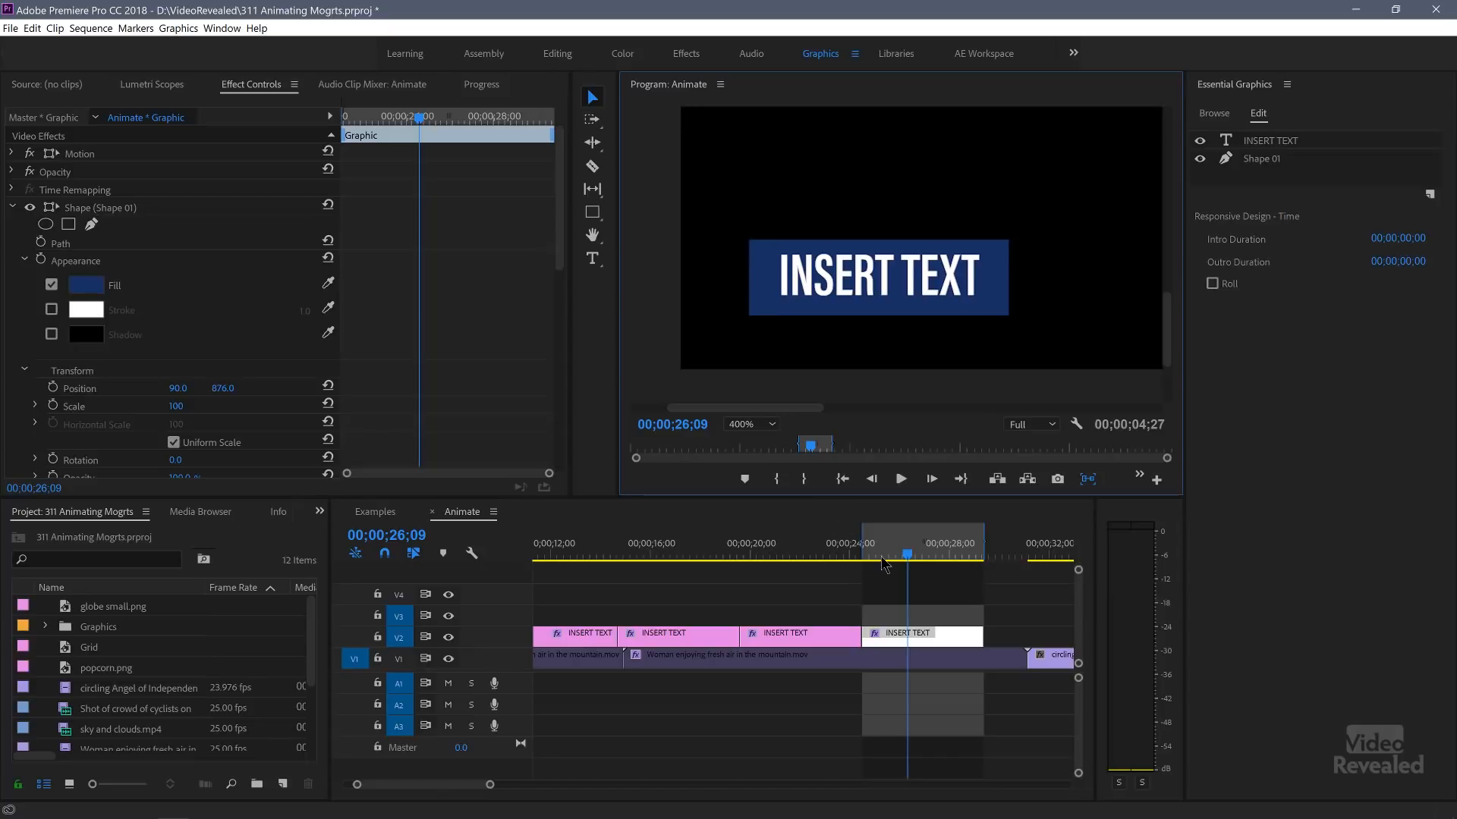
- Start Path keyframing for the rectangle Shape 01 with a keyframe at 00;00;25;16
{"action": "mouse_move", "coordinate": [895, 560]}
{"action": "left_mouse_down"}
{"action": "mouse_move", "coordinate": [875, 571]}
{"action": "mouse_move", "coordinate": [889, 566]}
{"action": "left_mouse_up"}
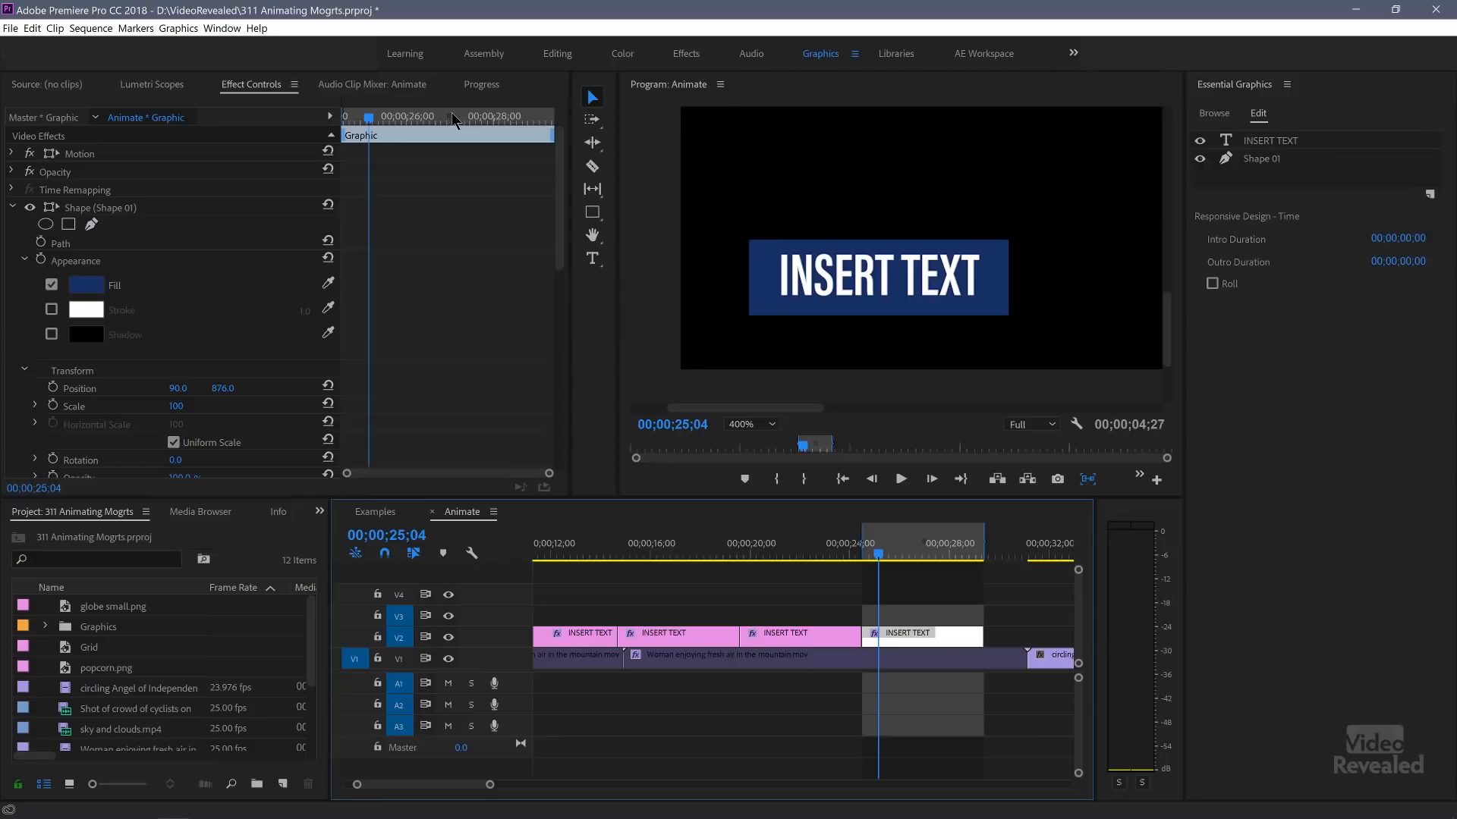
{"action": "left_click_drag", "start_coordinate": [361, 126], "coordinate": [381, 135]}
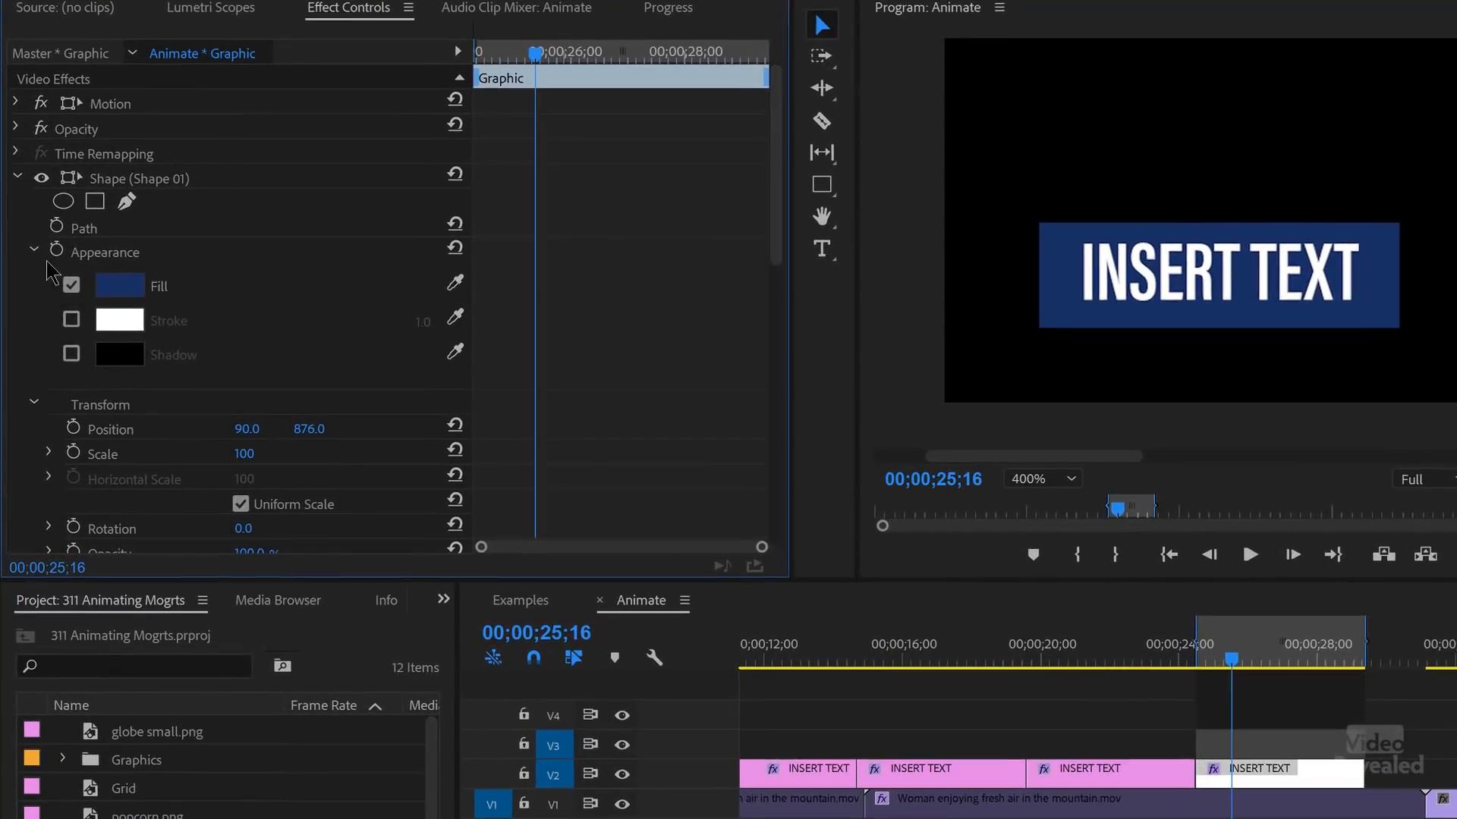
{"action": "left_click", "coordinate": [36, 250]}
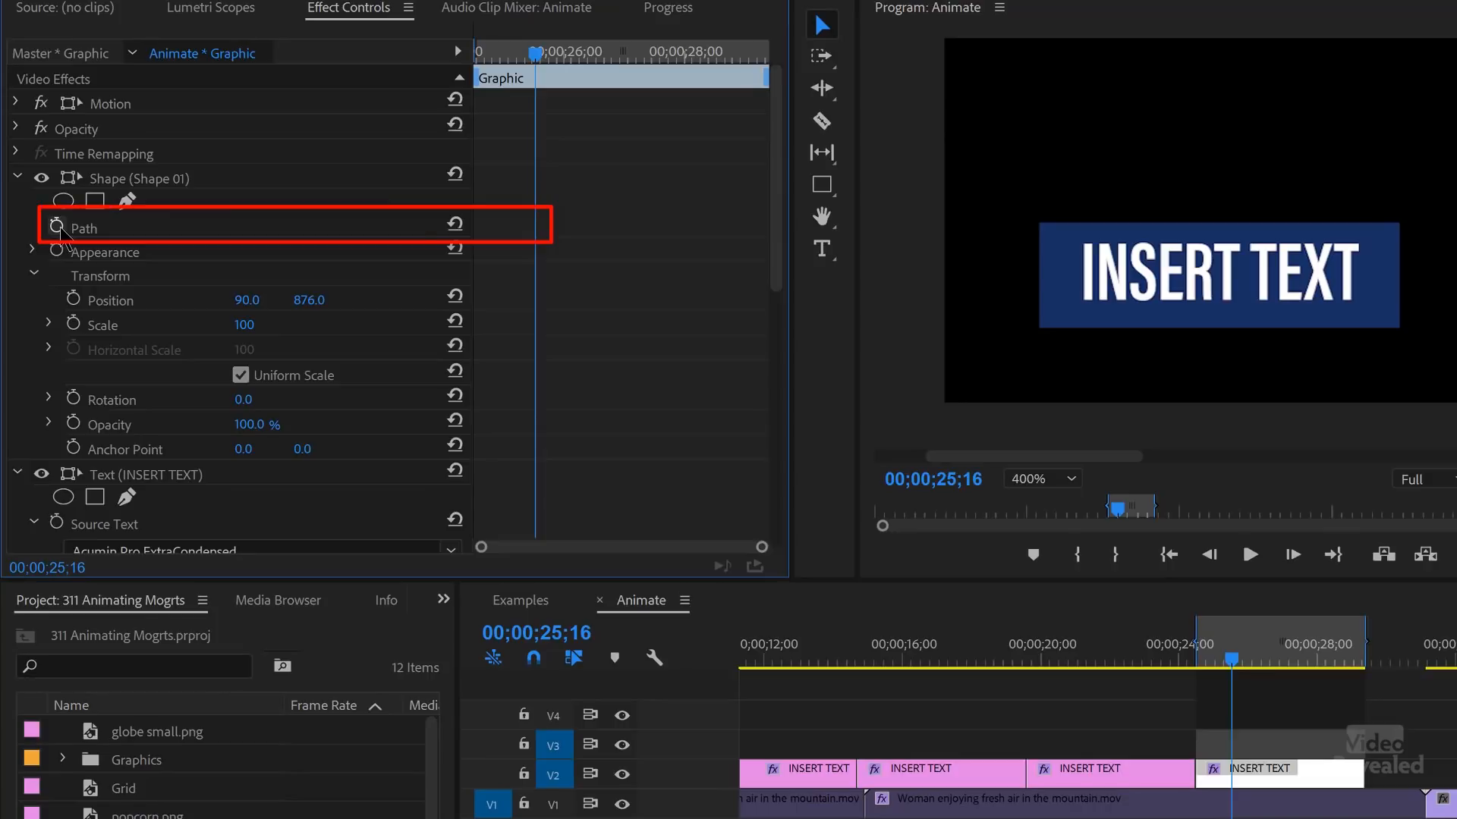
{"action": "left_click", "coordinate": [57, 226]}
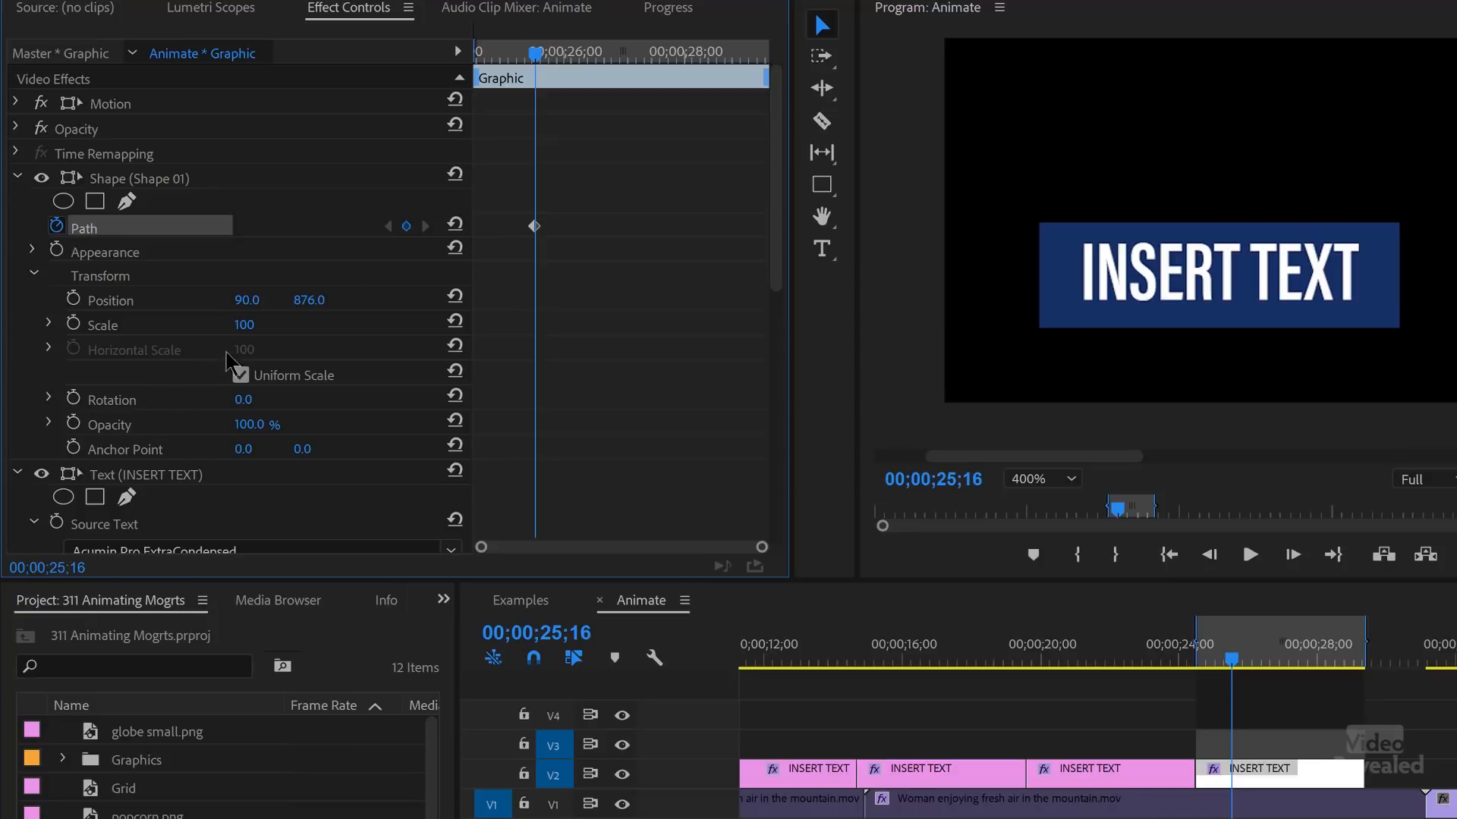
- At 00;00;25;00, shrink the rectangle's path from its right side into a thin vertical bar at the left edge
{"action": "left_click_drag", "start_coordinate": [531, 50], "coordinate": [498, 53]}
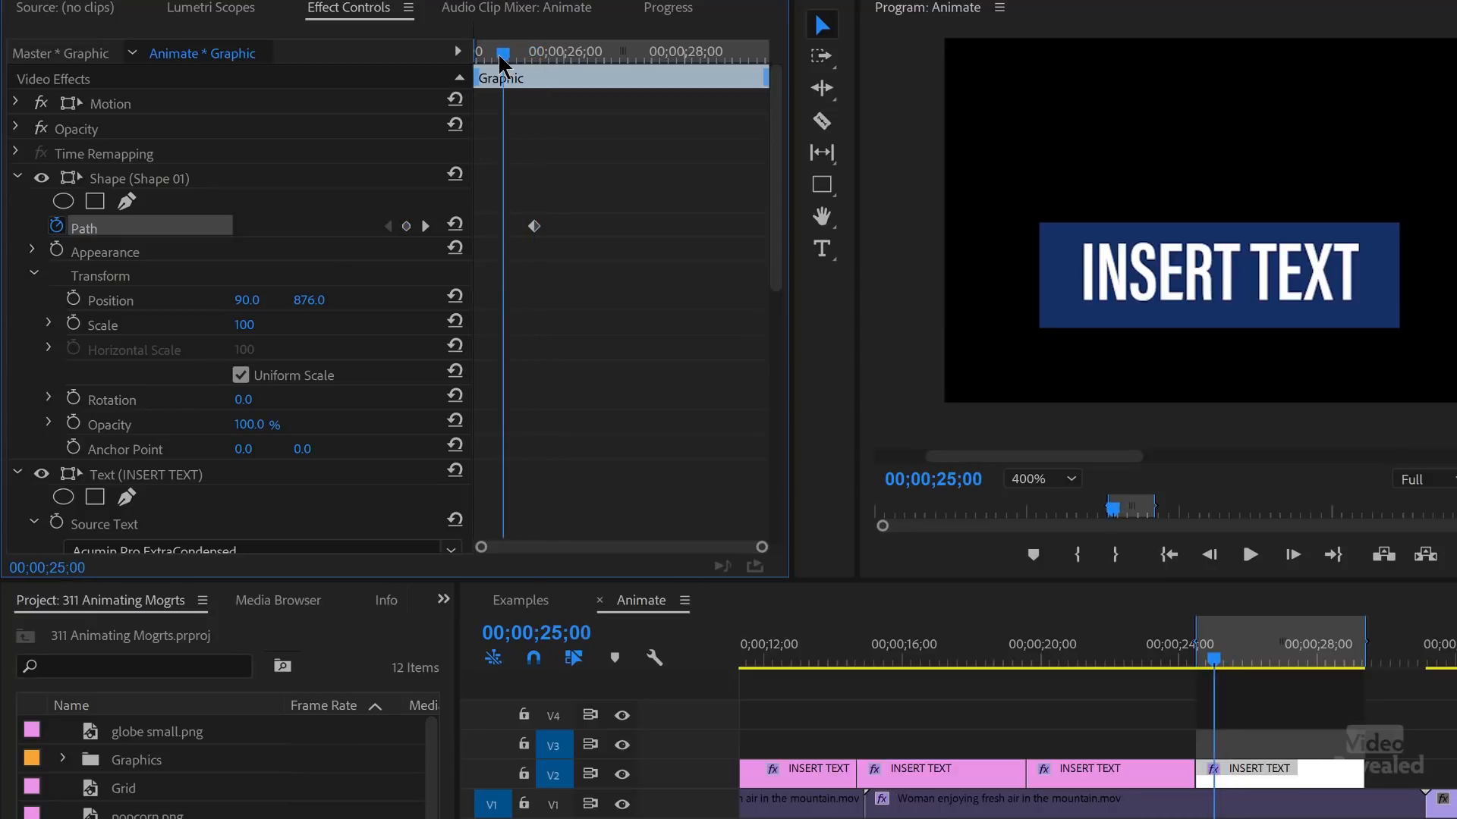
{"action": "left_click", "coordinate": [149, 180]}
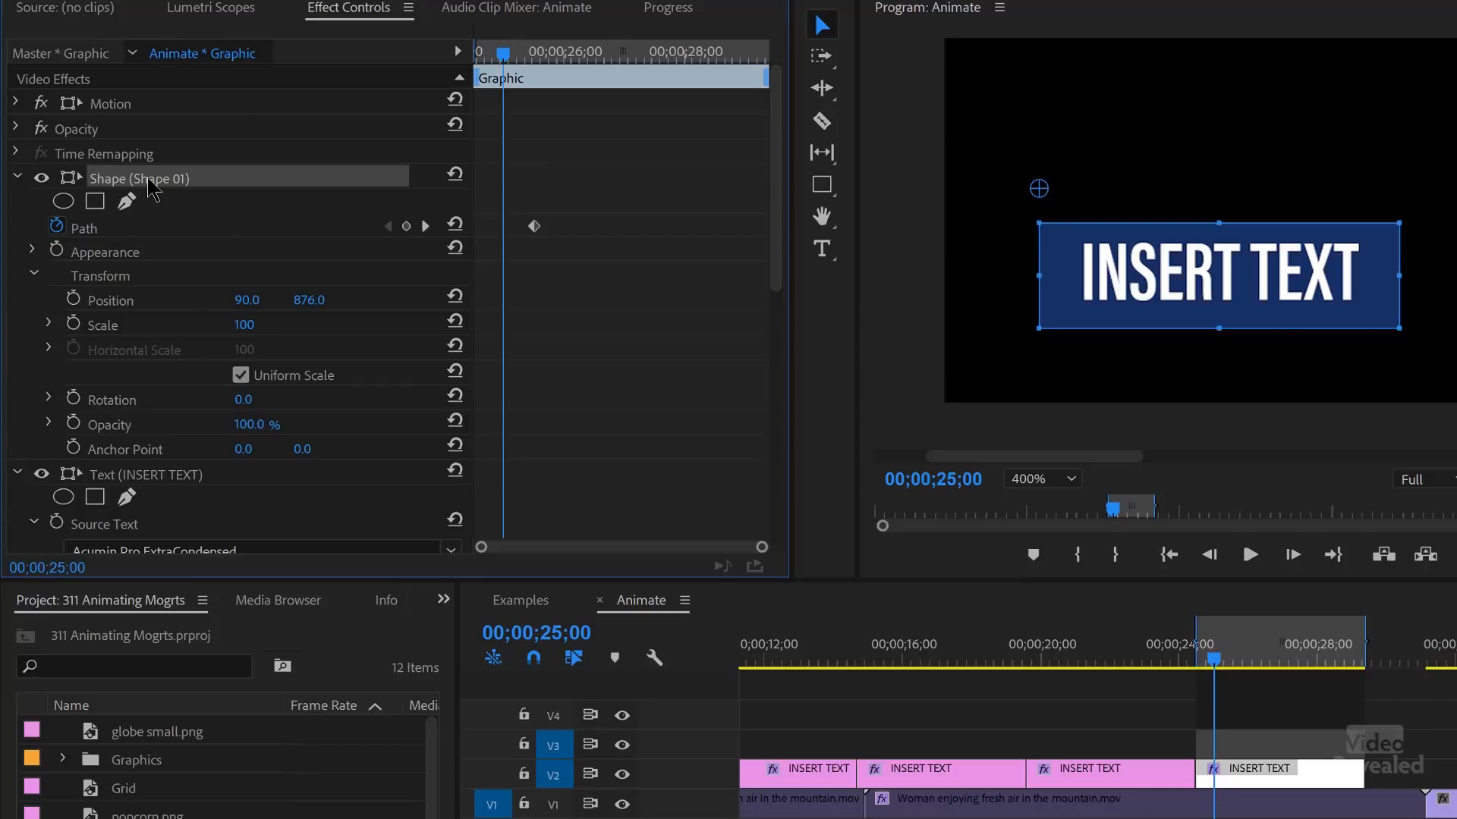
{"action": "left_click_drag", "start_coordinate": [1394, 277], "coordinate": [1049, 285]}
- Keyframe the bar's Position at 00;00;25;00, set its vertical position to 1061.0 at 00;00;24;15, and scrub through the animation
{"action": "left_click_drag", "start_coordinate": [497, 55], "coordinate": [454, 84]}
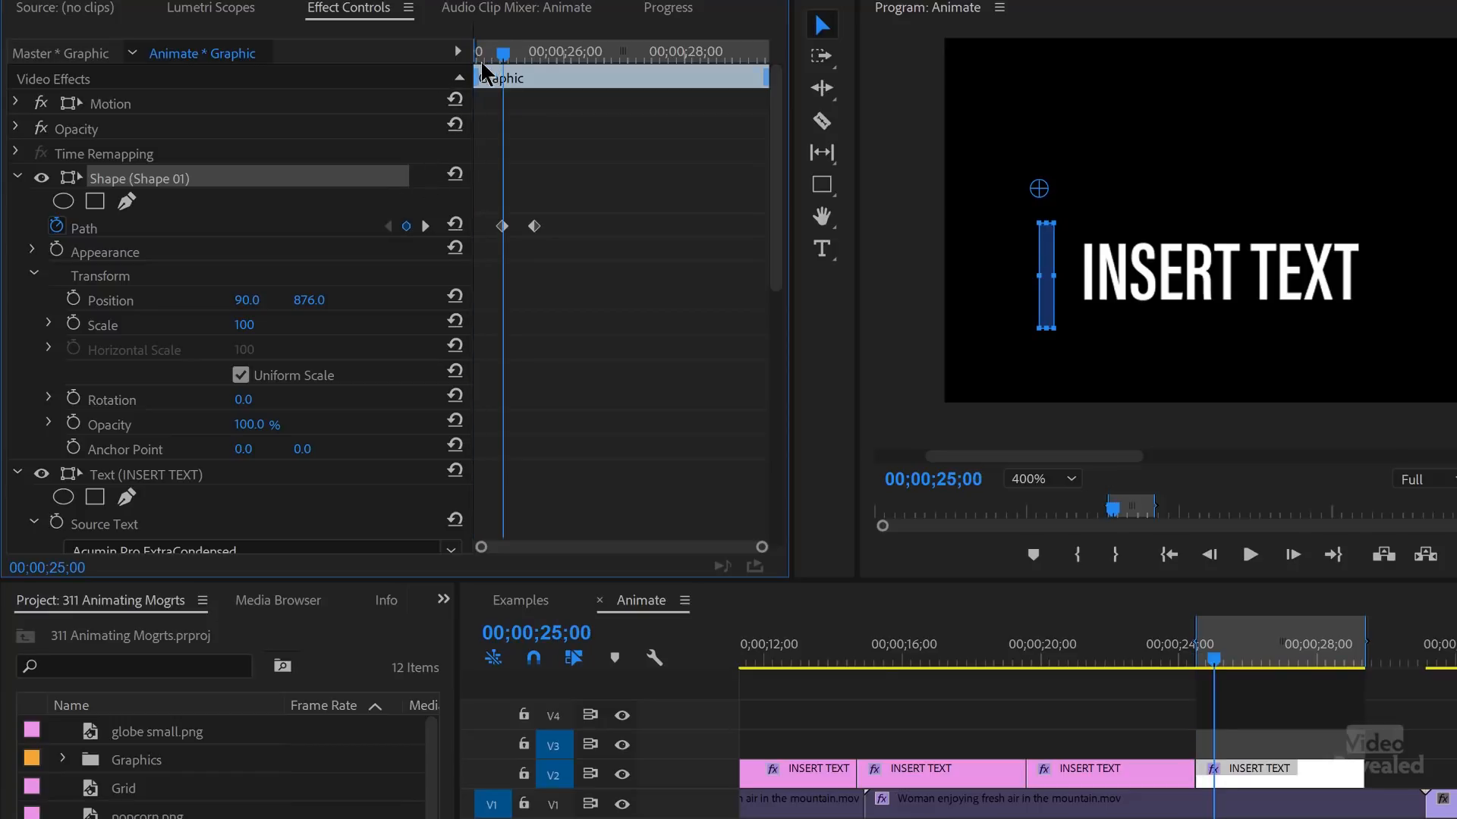
{"action": "left_click", "coordinate": [73, 298]}
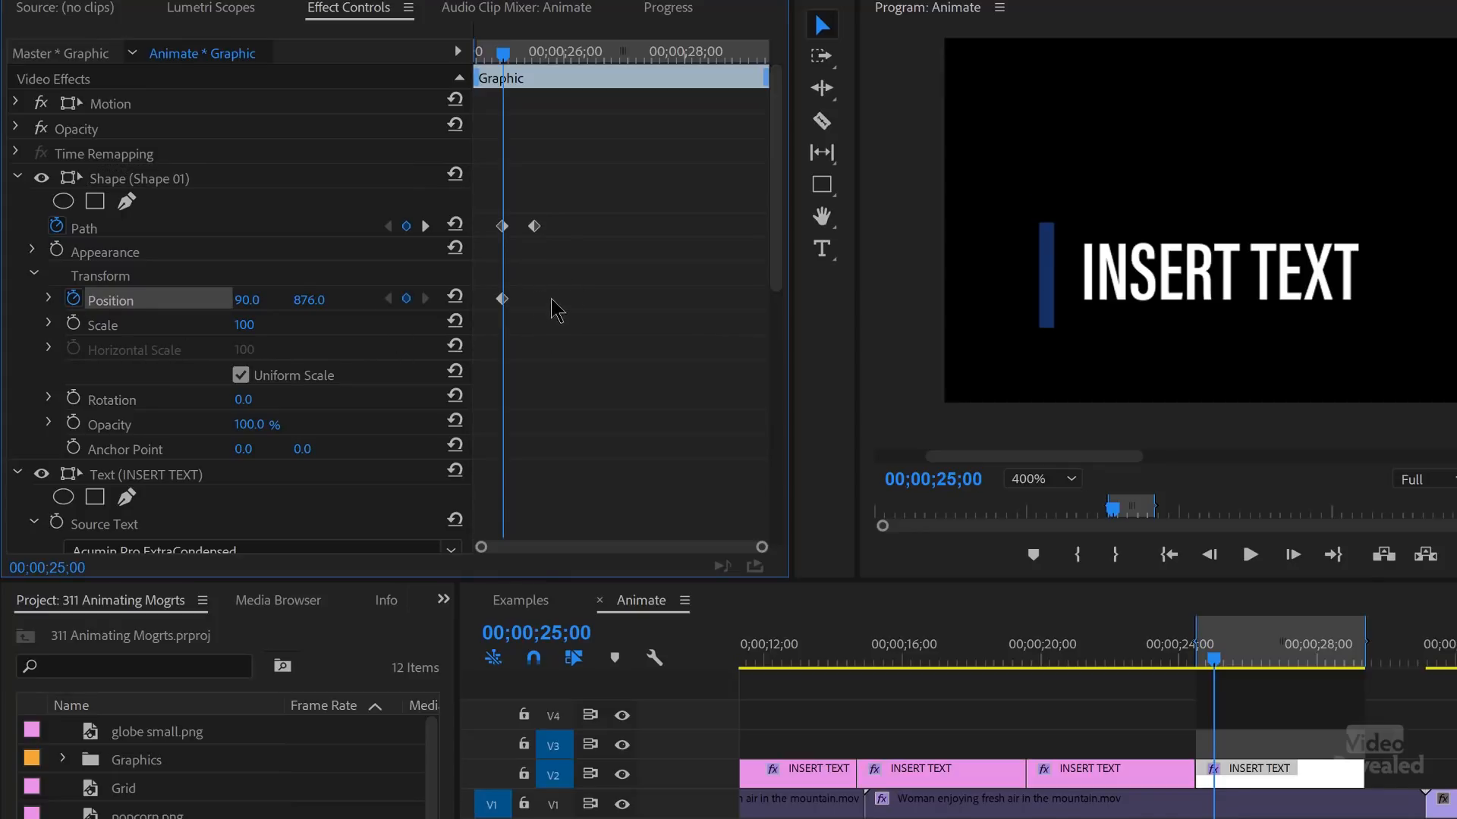
{"action": "left_click_drag", "start_coordinate": [503, 57], "coordinate": [470, 68]}
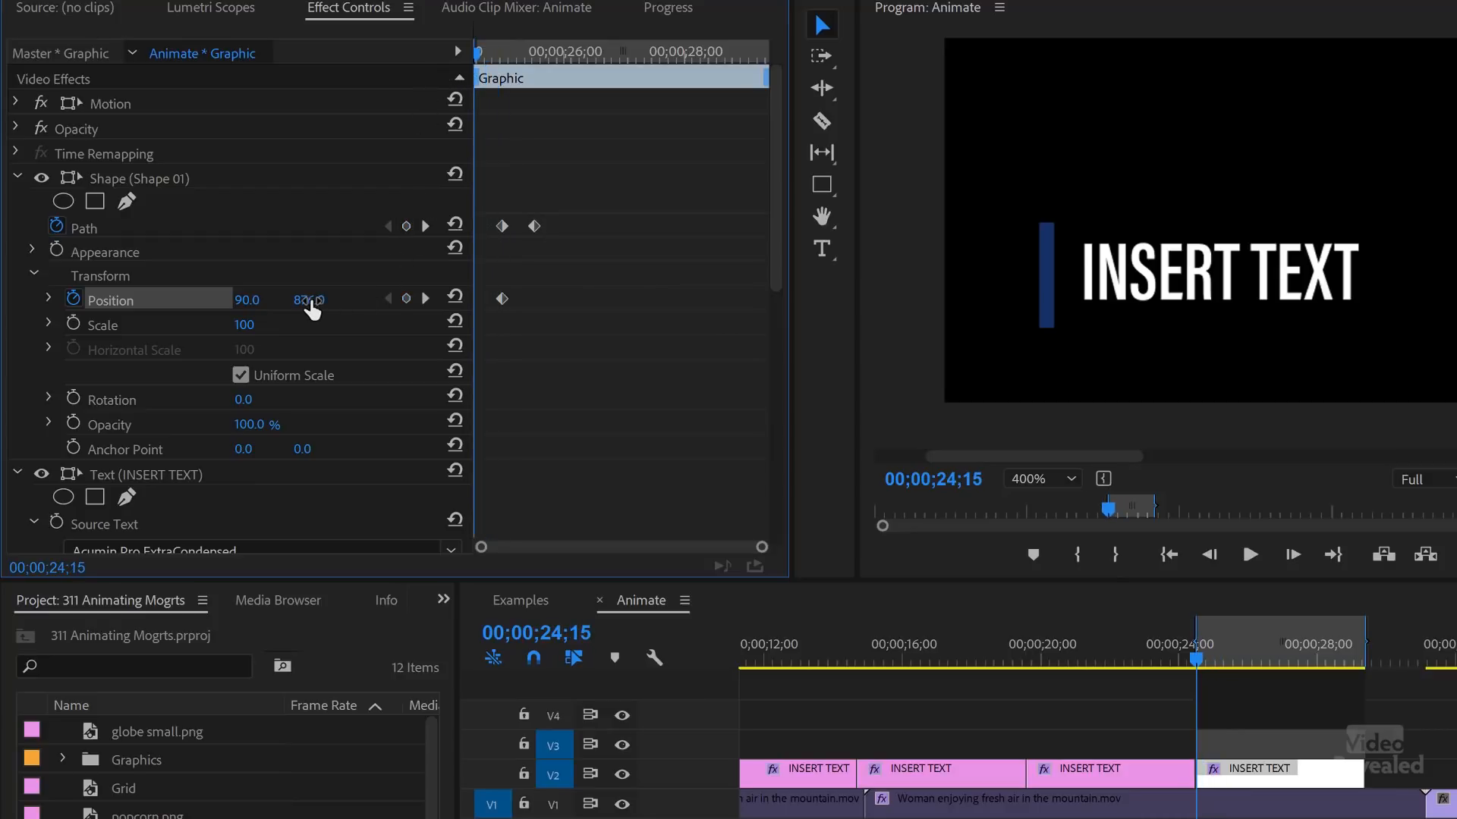
{"action": "left_click_drag", "start_coordinate": [309, 299], "coordinate": [443, 300]}
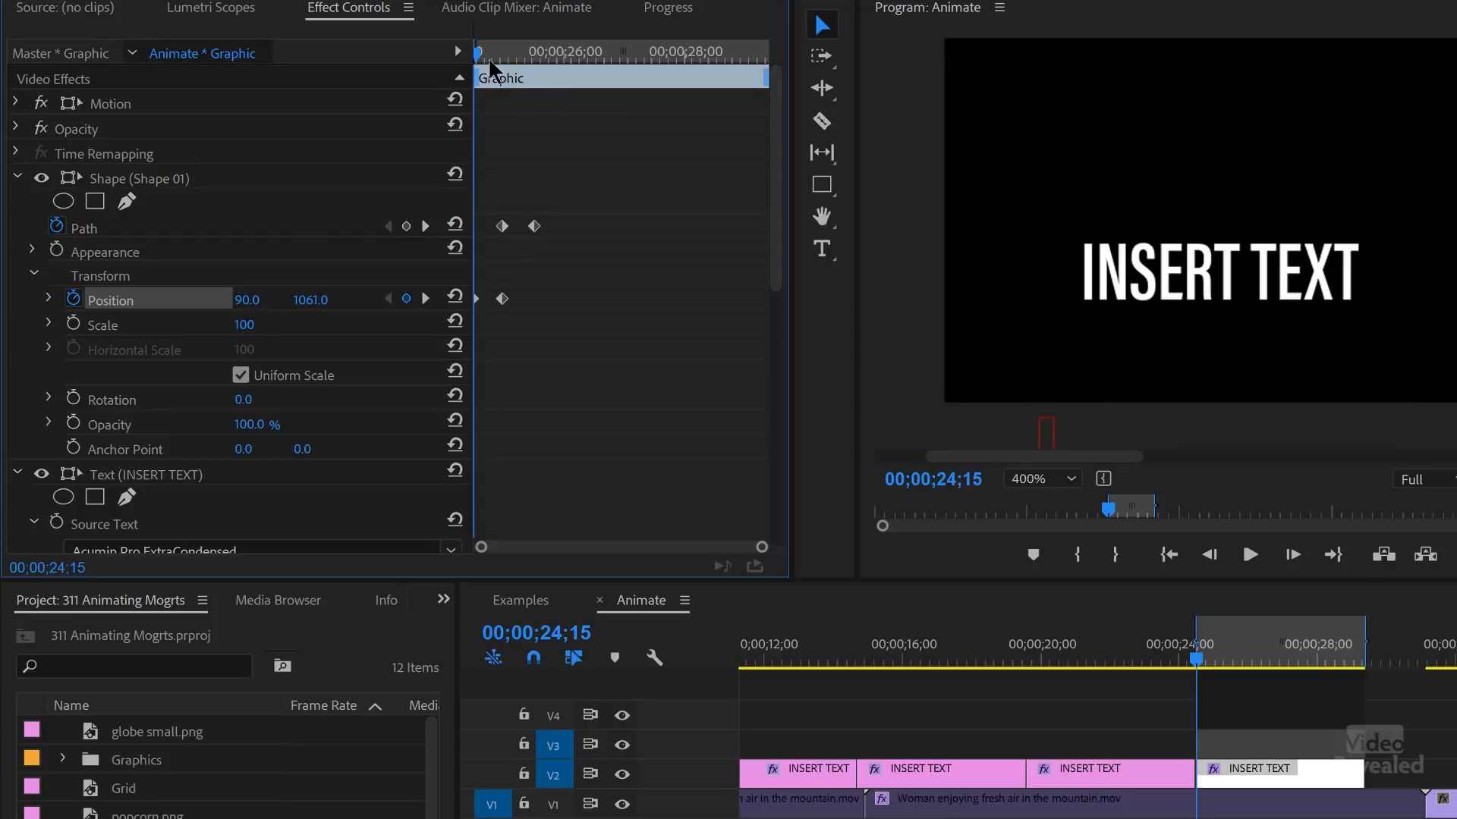
{"action": "left_click_drag", "start_coordinate": [479, 52], "coordinate": [552, 73]}
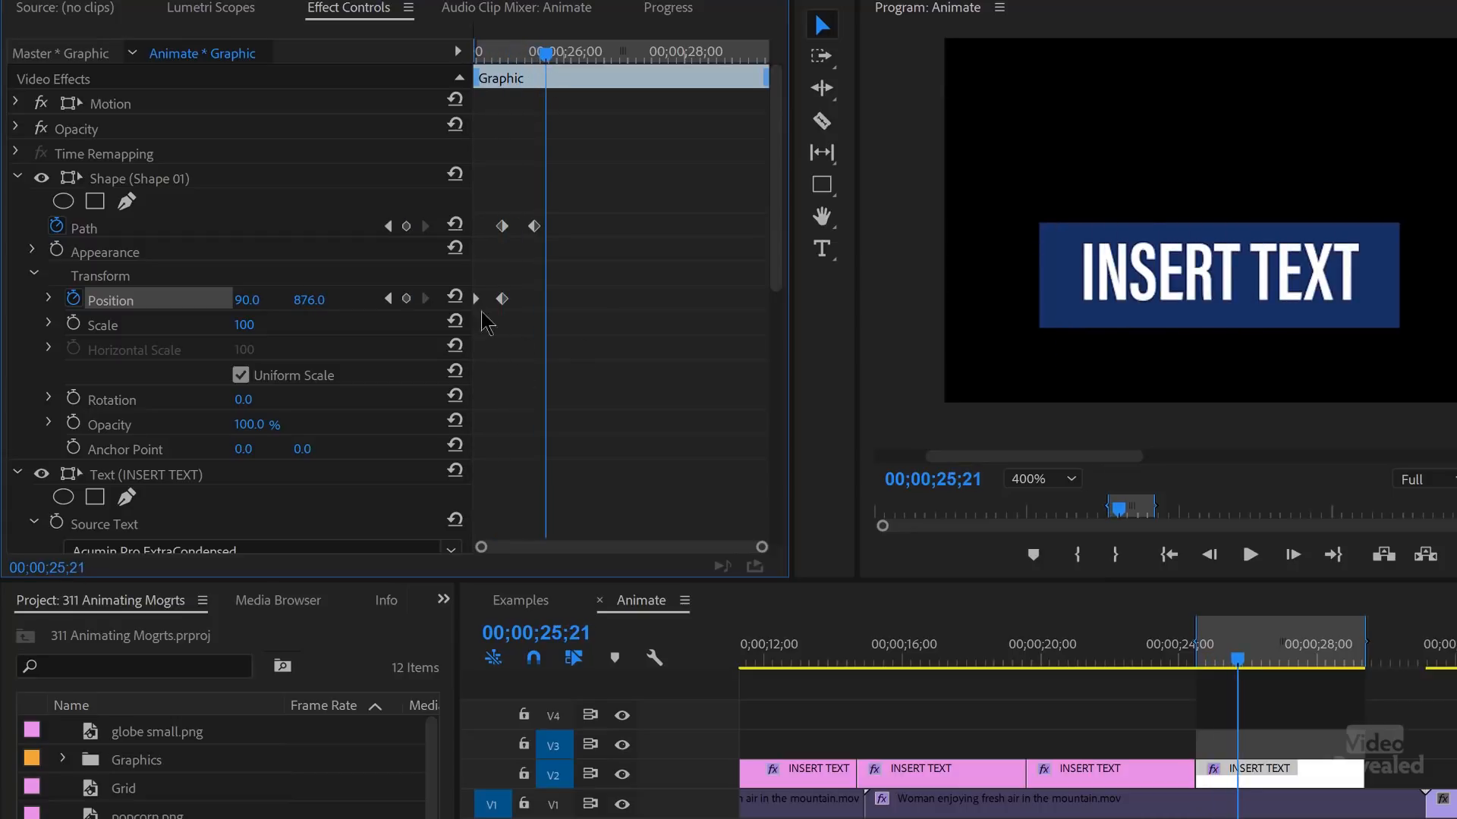
- Add a four-point polygon mask to the text layer and fit it loosely around the title in the frame's lower-left corner
{"action": "left_click", "coordinate": [18, 178]}
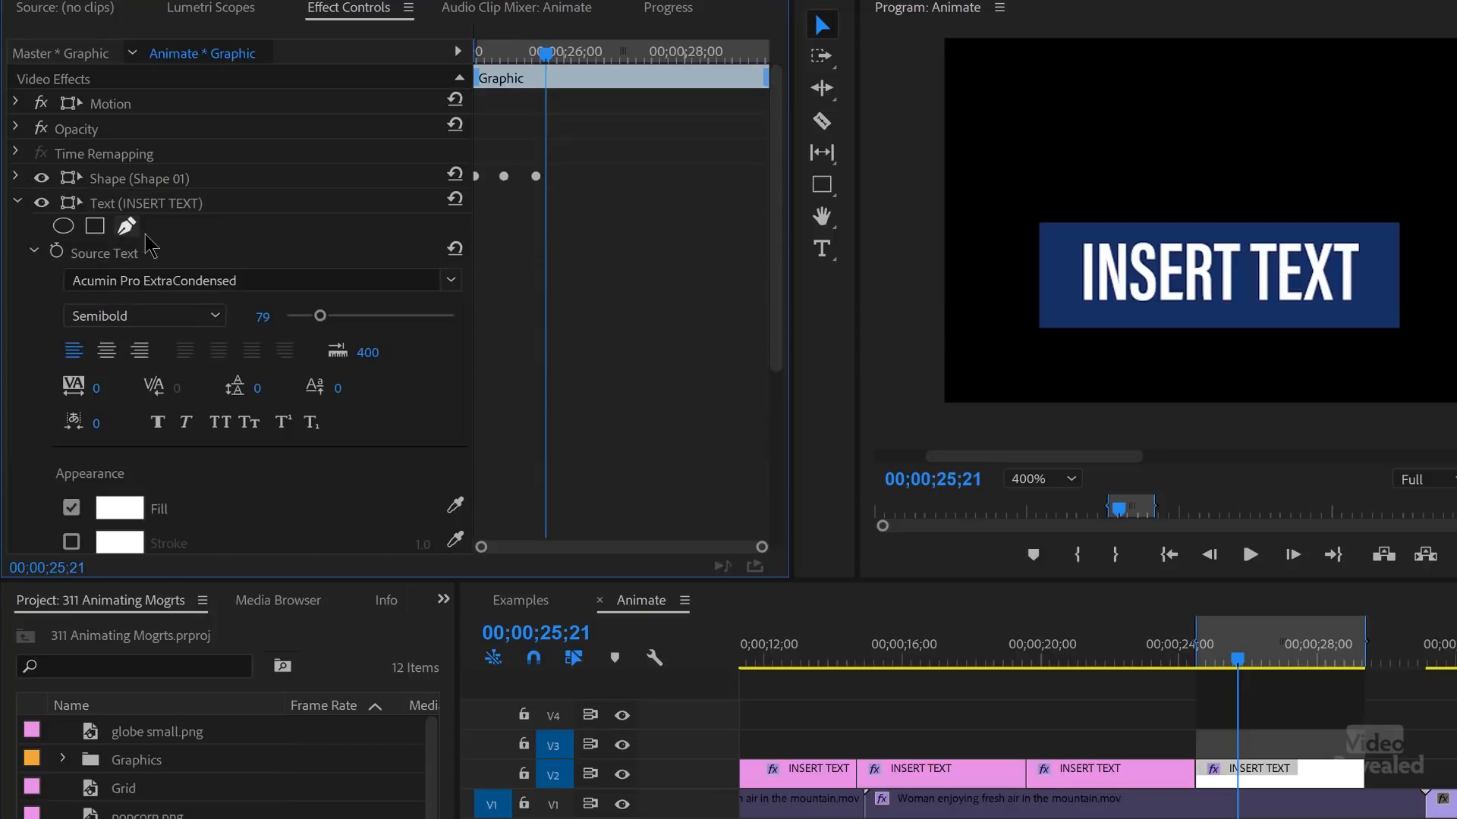
{"action": "left_click", "coordinate": [33, 253]}
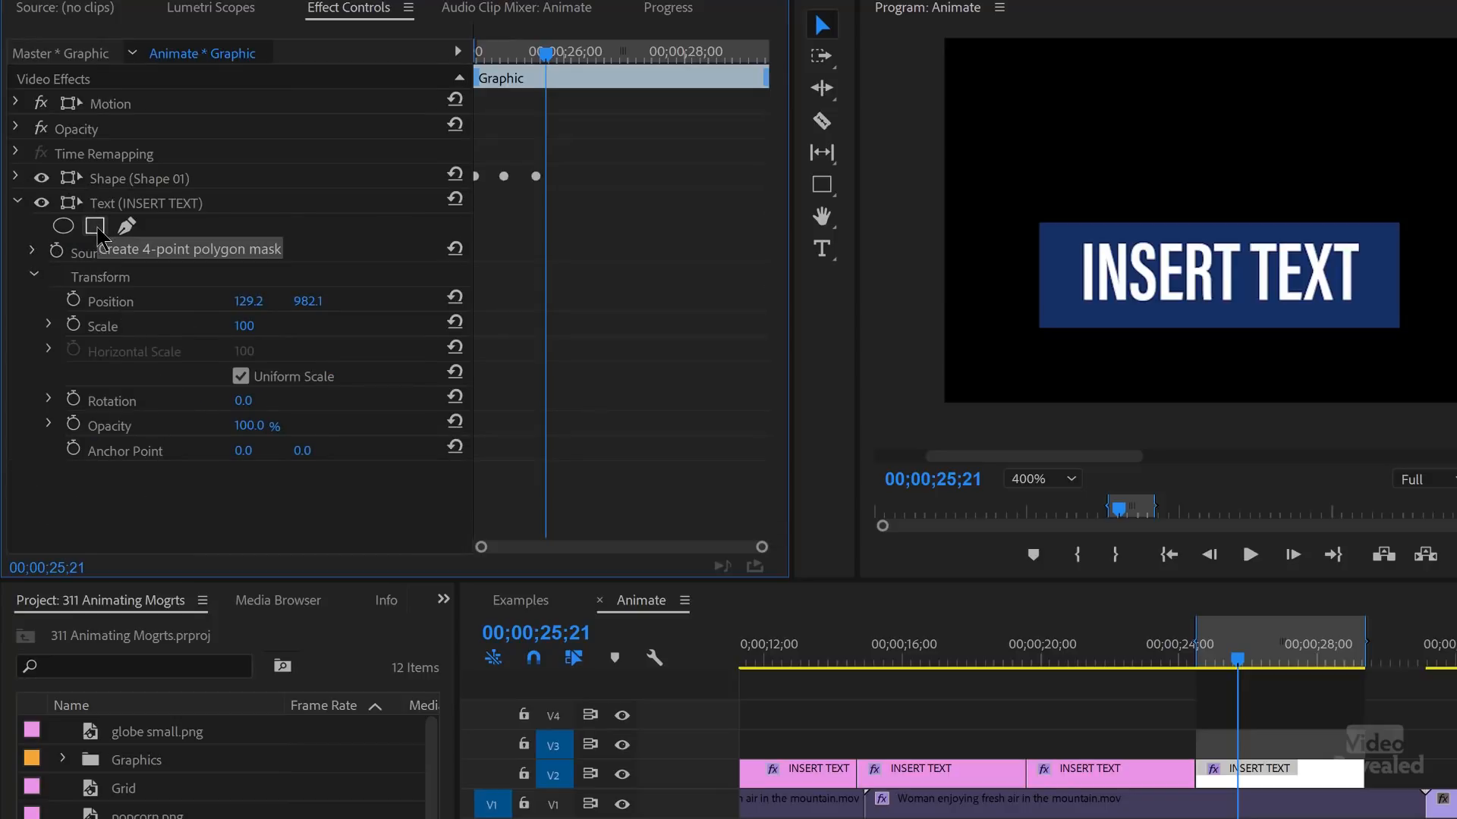
{"action": "left_click", "coordinate": [126, 227]}
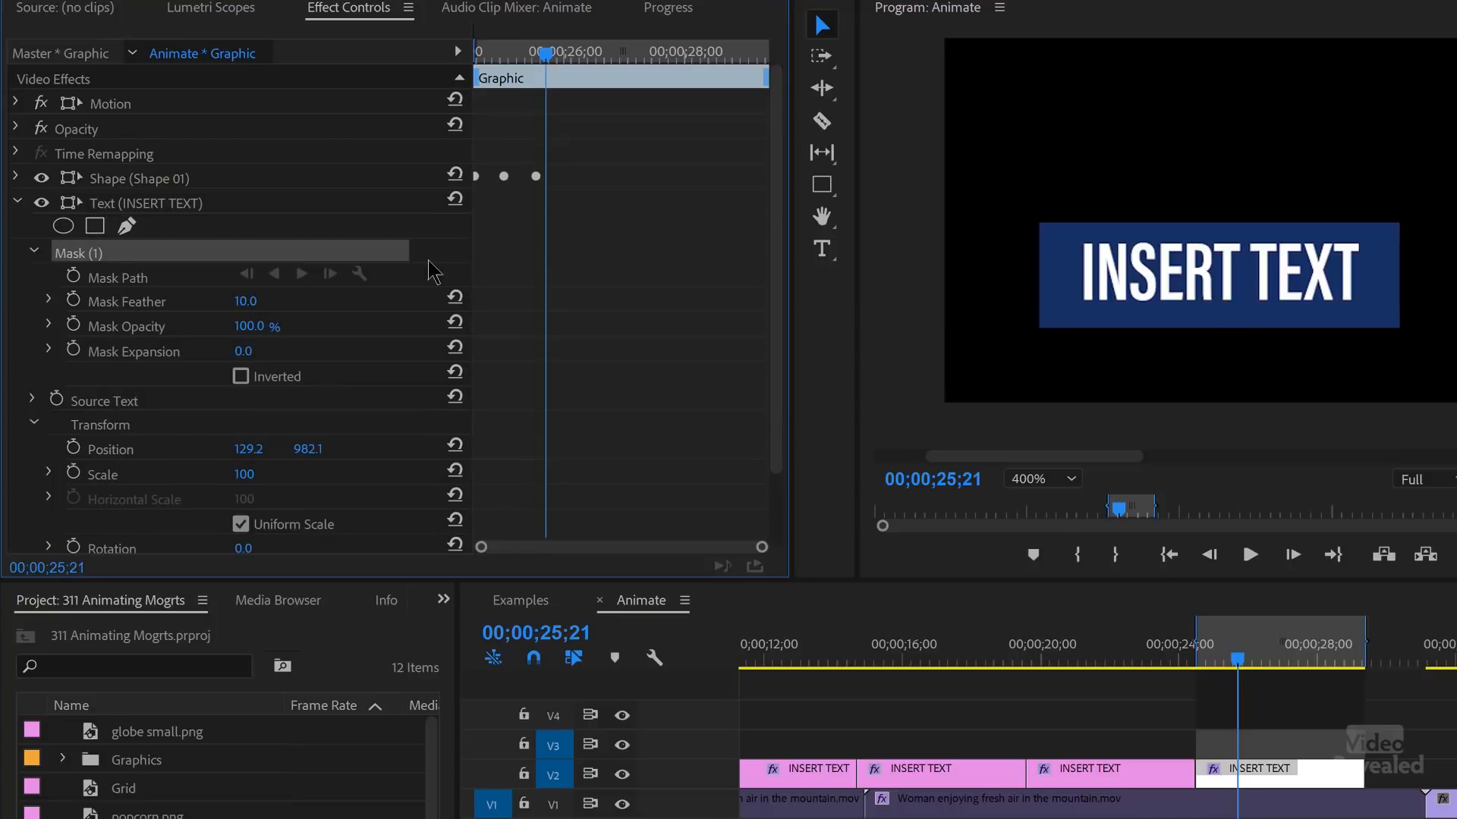
{"action": "key", "text": "Delete"}
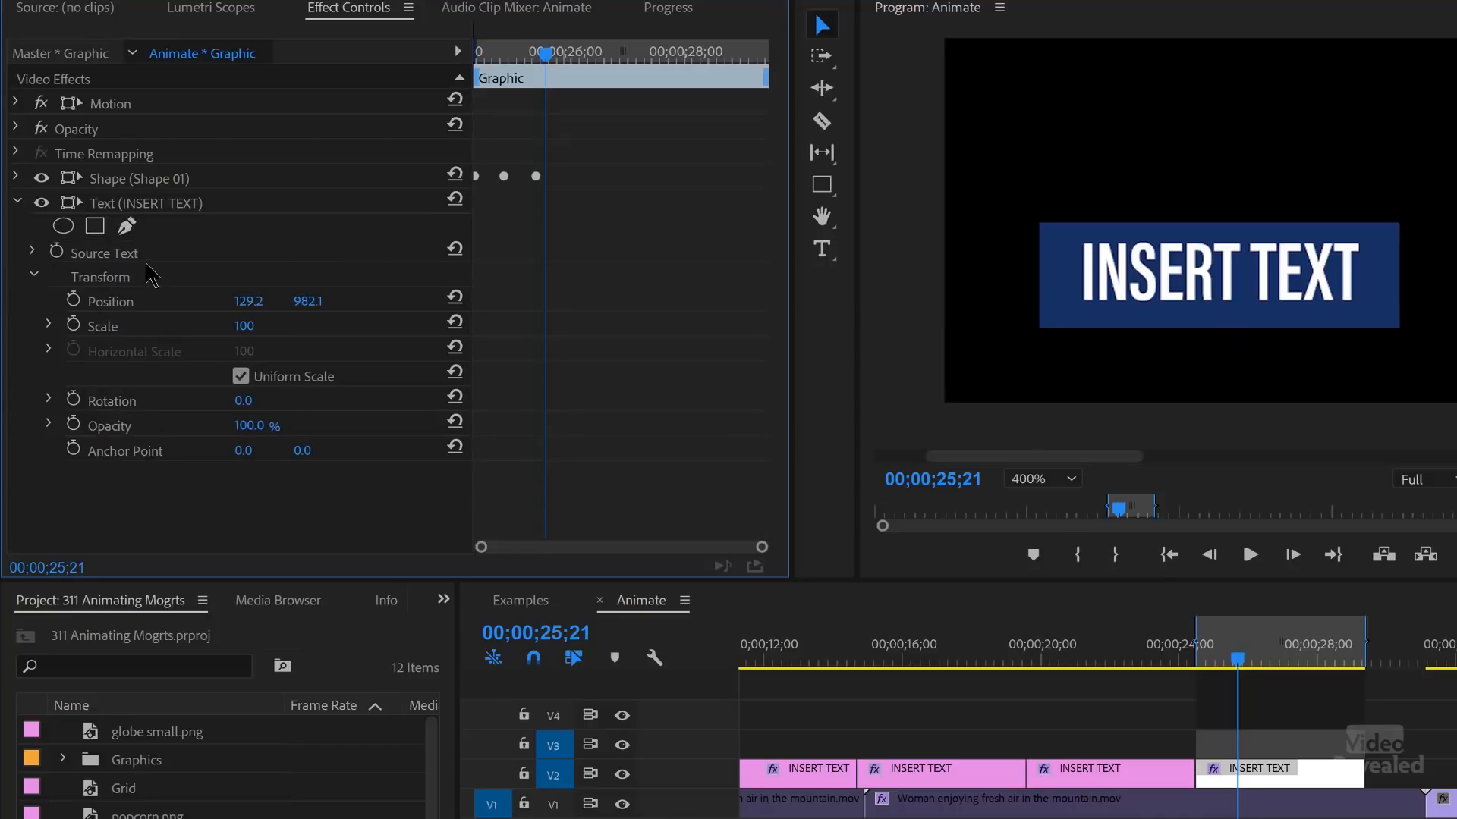
{"action": "left_click", "coordinate": [95, 226]}
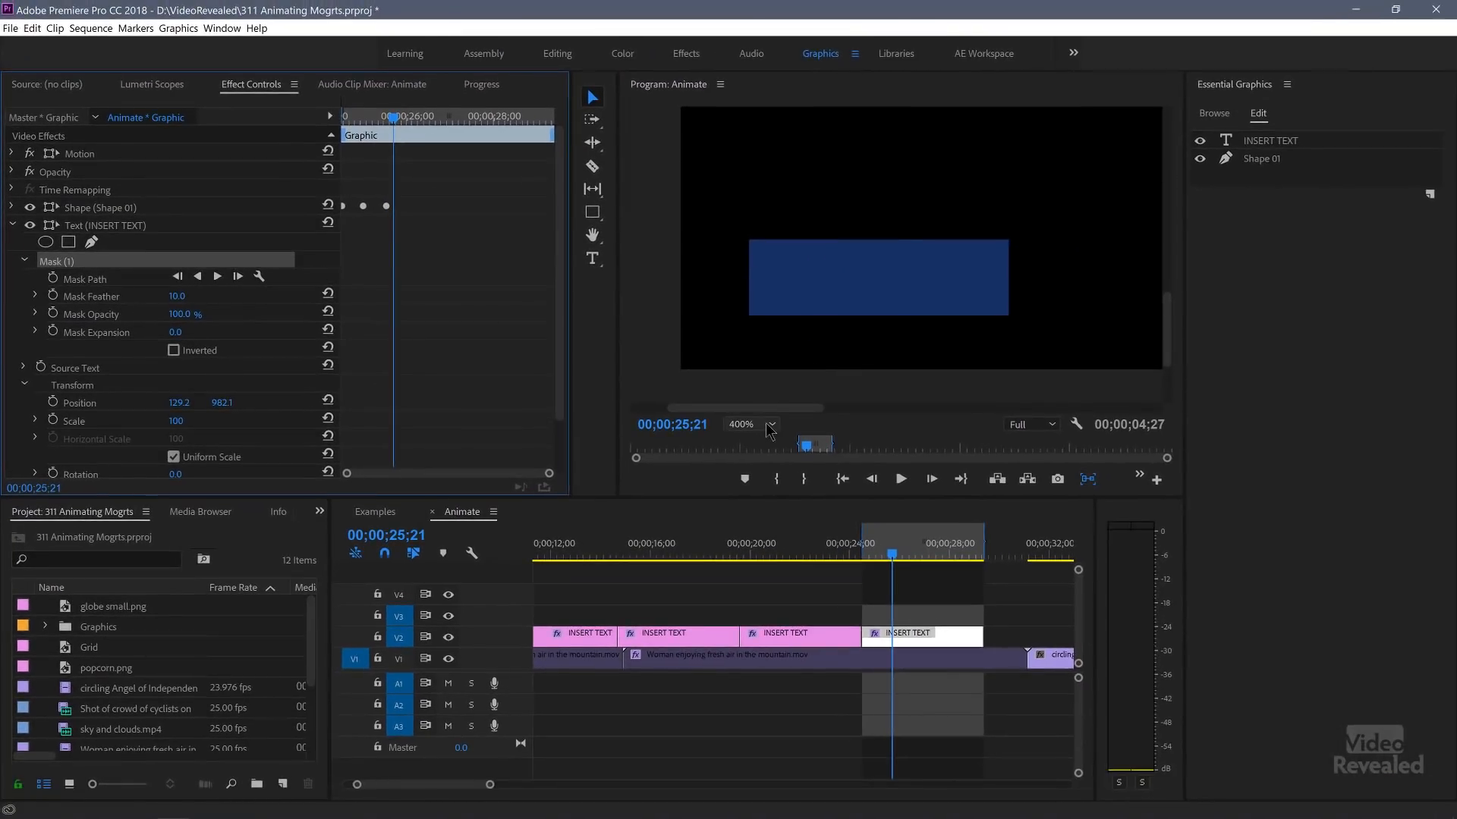
{"action": "left_click", "coordinate": [770, 426]}
{"action": "left_click", "coordinate": [781, 441]}
{"action": "left_click_drag", "start_coordinate": [765, 332], "coordinate": [763, 406]}
- At 400% view, set the text mask's feather to 0 and move the mask up until its lower edge meets the rectangle's top edge
{"action": "left_click", "coordinate": [755, 426]}
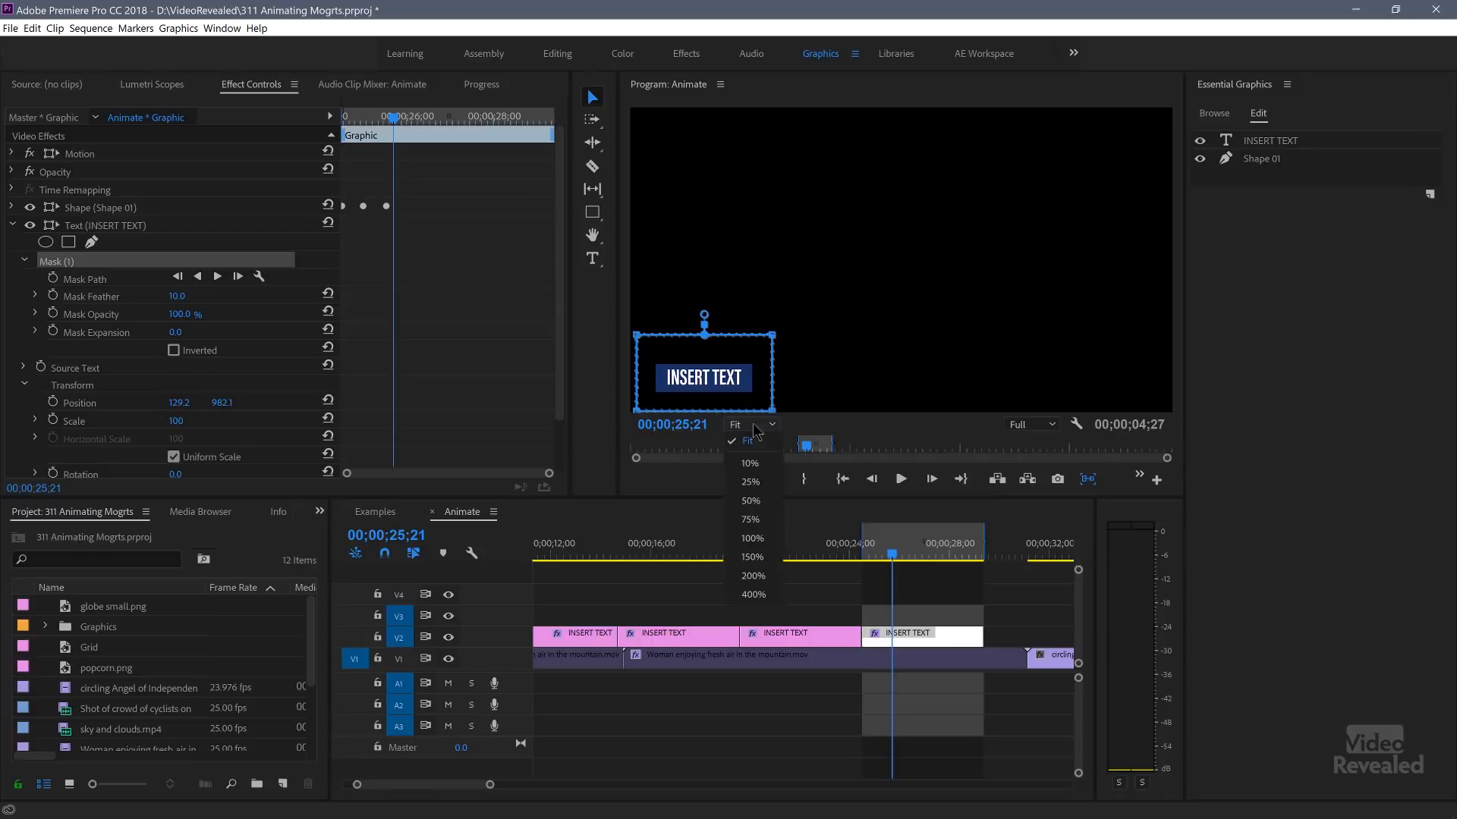
{"action": "left_click", "coordinate": [754, 594]}
{"action": "left_click_drag", "start_coordinate": [1166, 272], "coordinate": [1165, 348]}
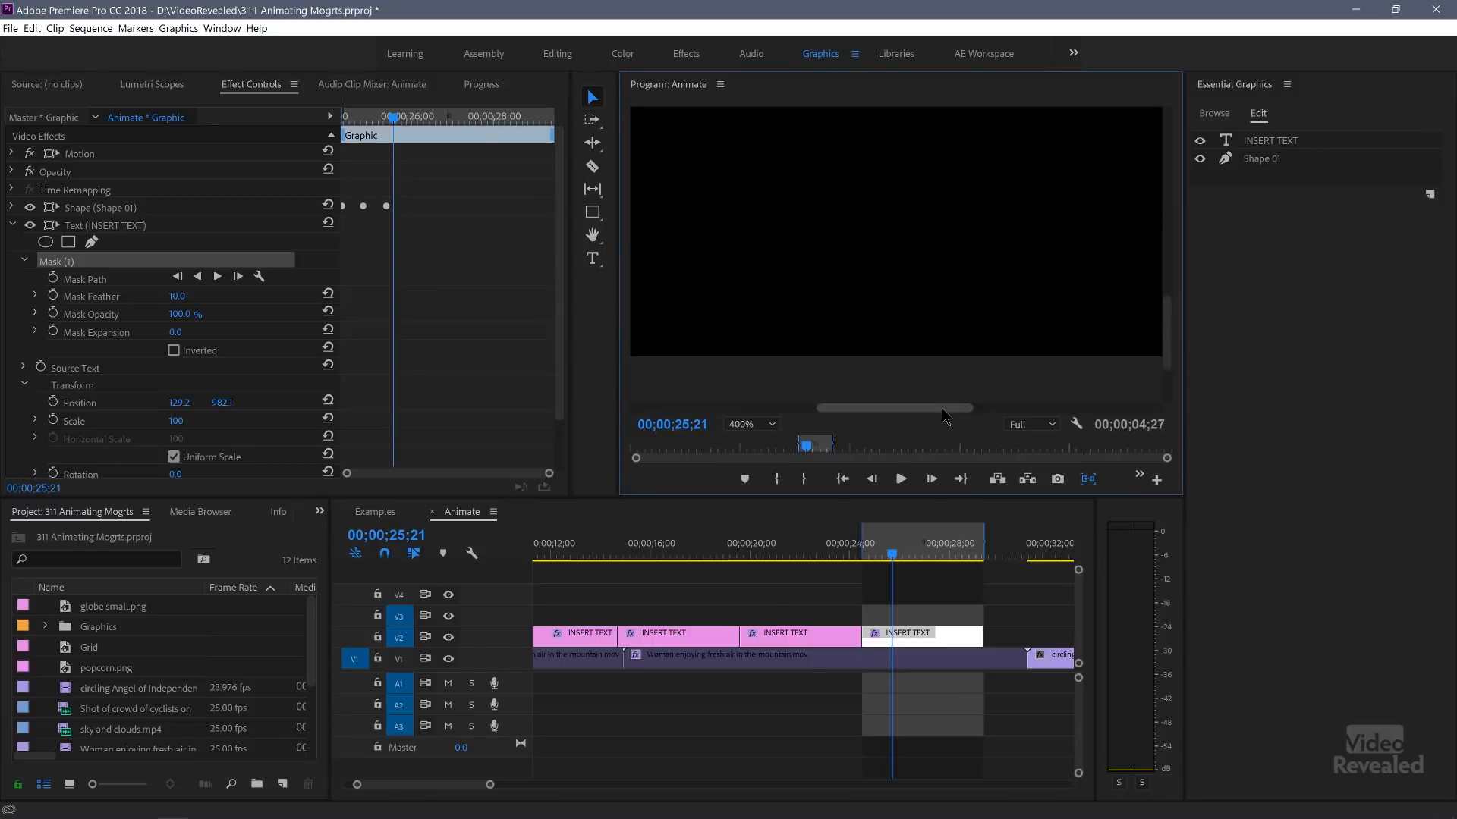
{"action": "left_click_drag", "start_coordinate": [948, 409], "coordinate": [800, 416]}
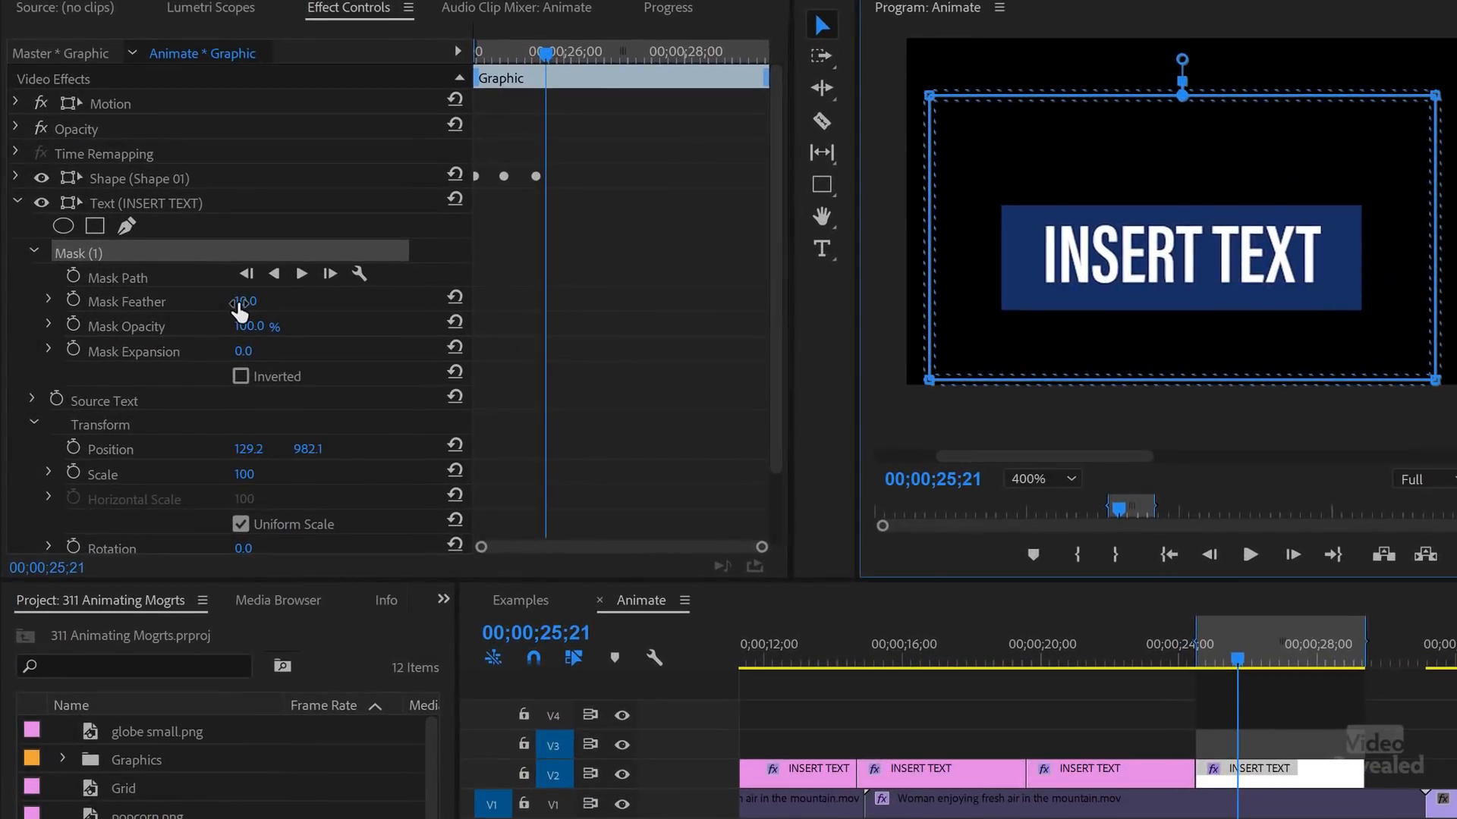
{"action": "left_click_drag", "start_coordinate": [173, 298], "coordinate": [164, 298]}
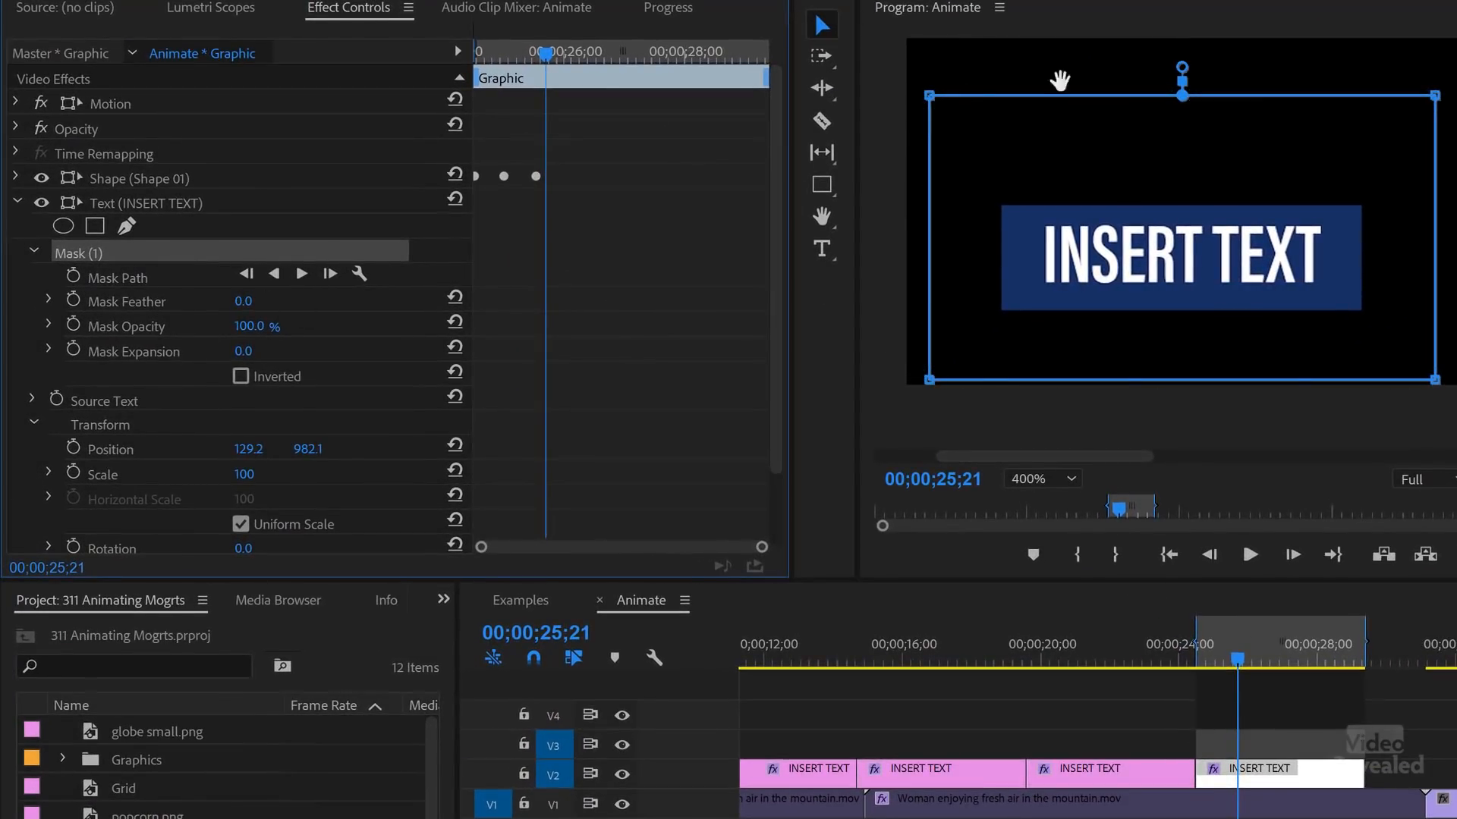
{"action": "left_click_drag", "start_coordinate": [1382, 229], "coordinate": [1397, 60]}
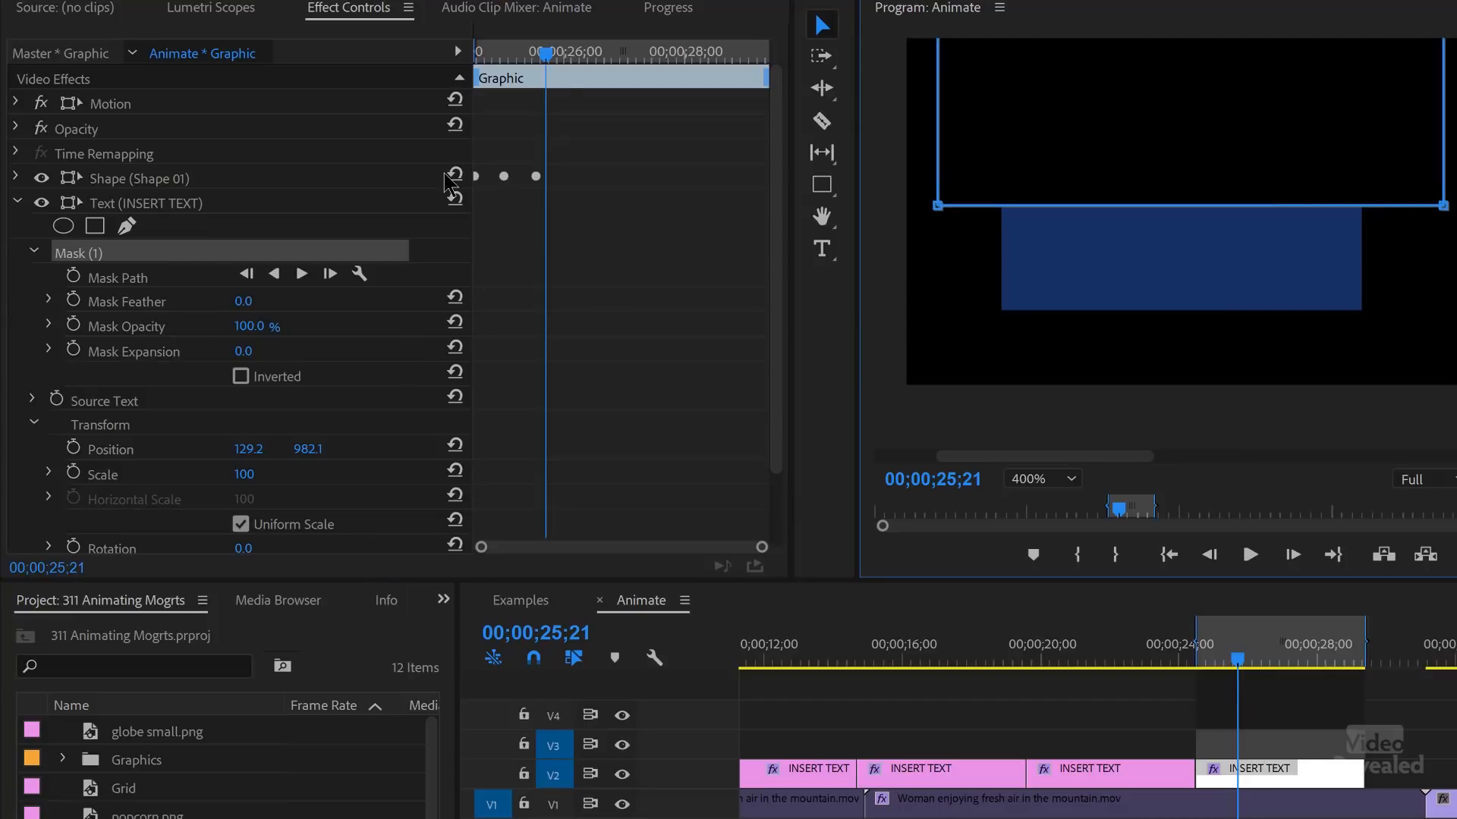
- Keyframe the text's Position at 00;00;26;09 and set its vertical position to 1034.1 at 00;00;25;16
{"action": "left_click_drag", "start_coordinate": [546, 54], "coordinate": [580, 56]}
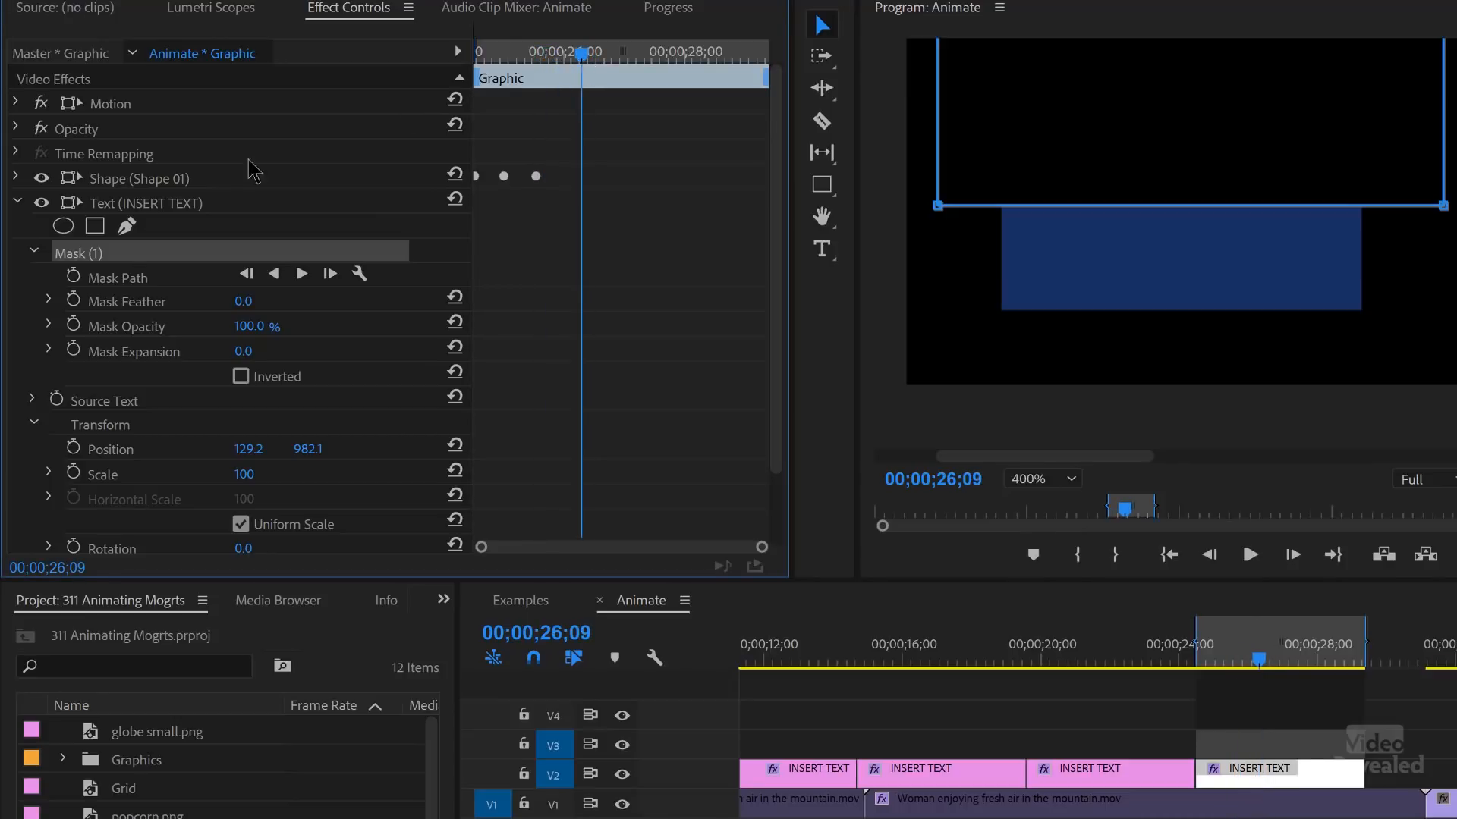
{"action": "left_click", "coordinate": [34, 253]}
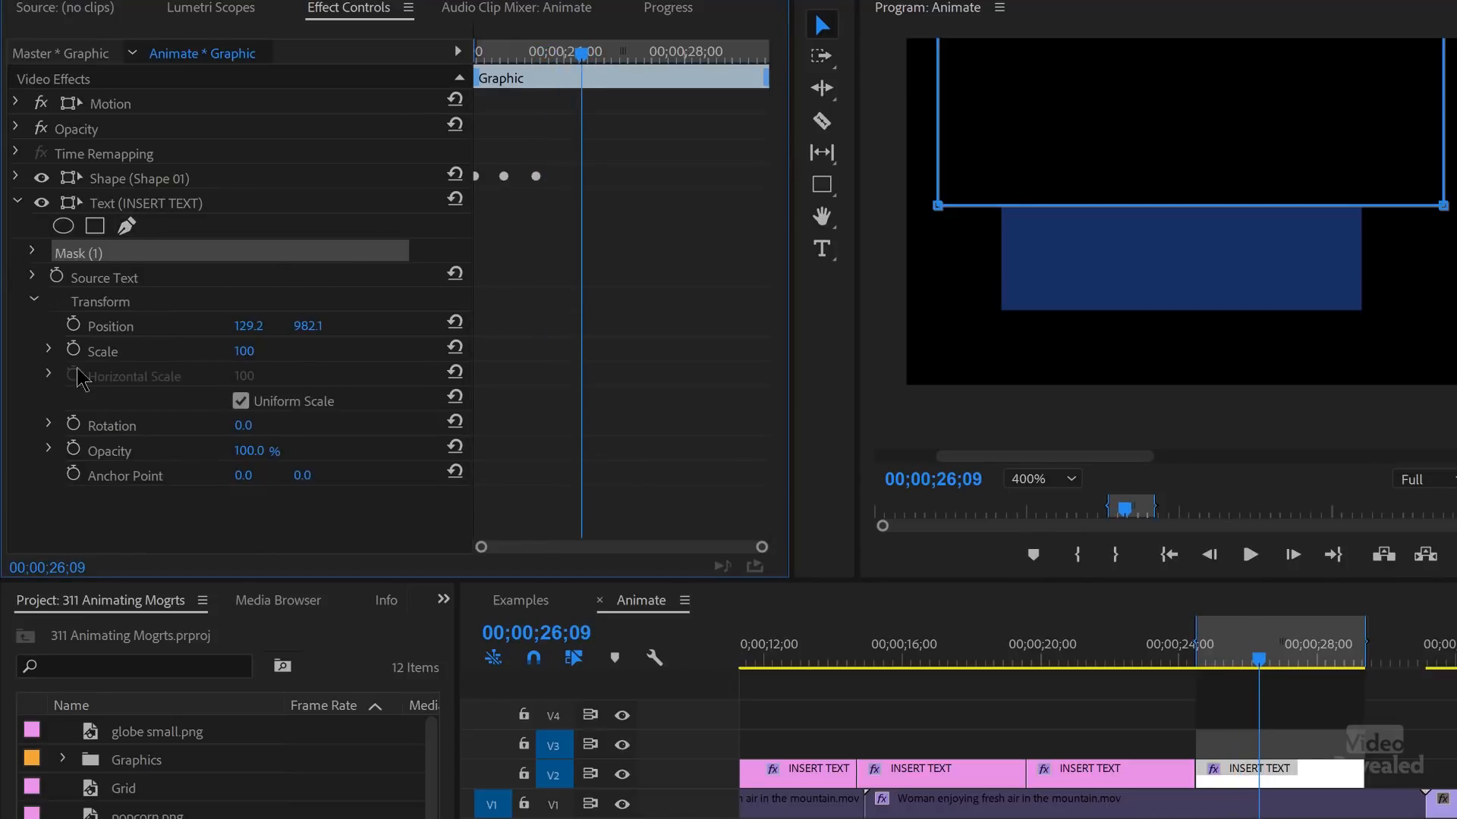
{"action": "left_click", "coordinate": [73, 325]}
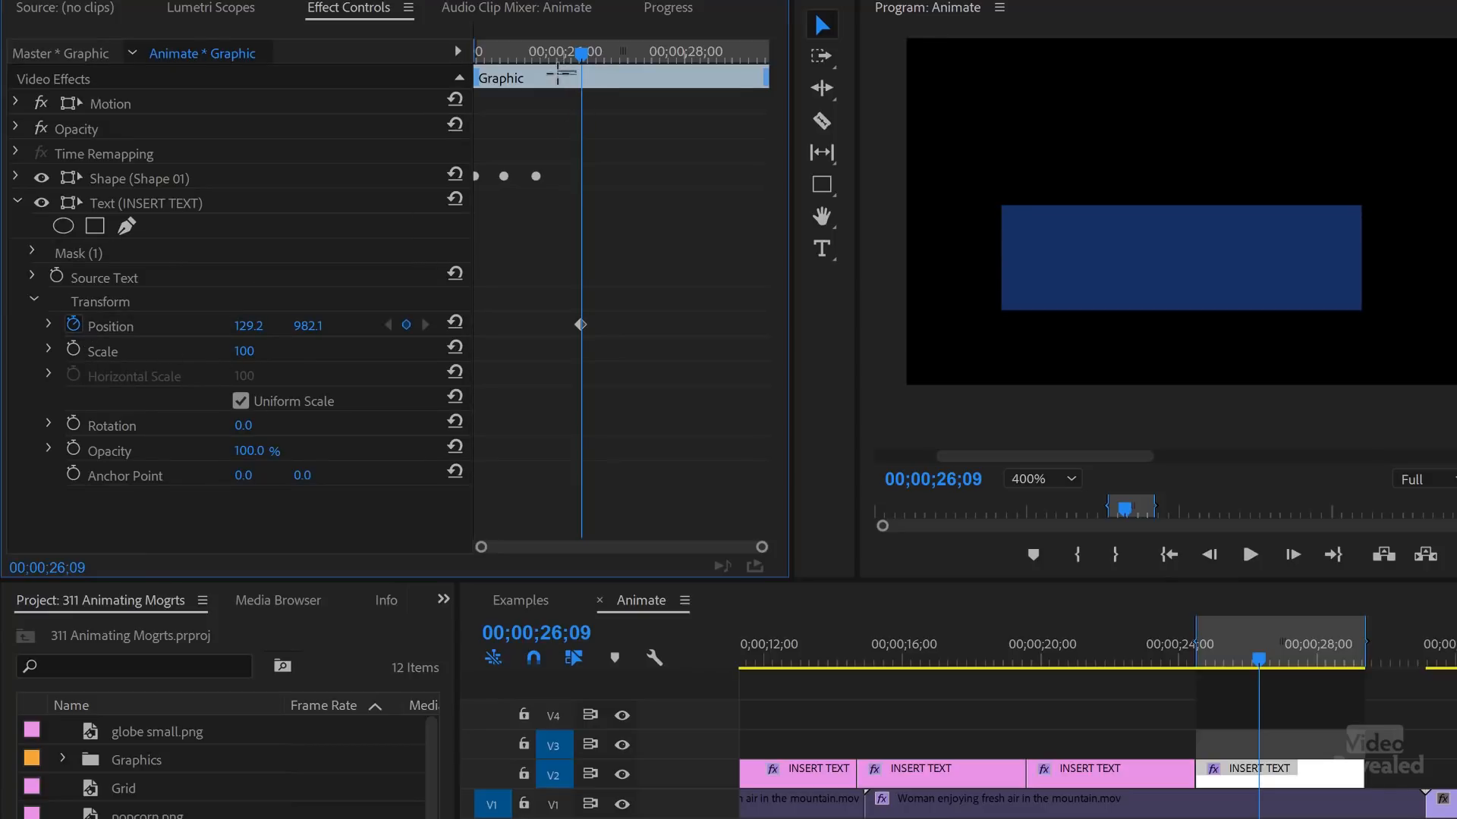
{"action": "left_click", "coordinate": [536, 53]}
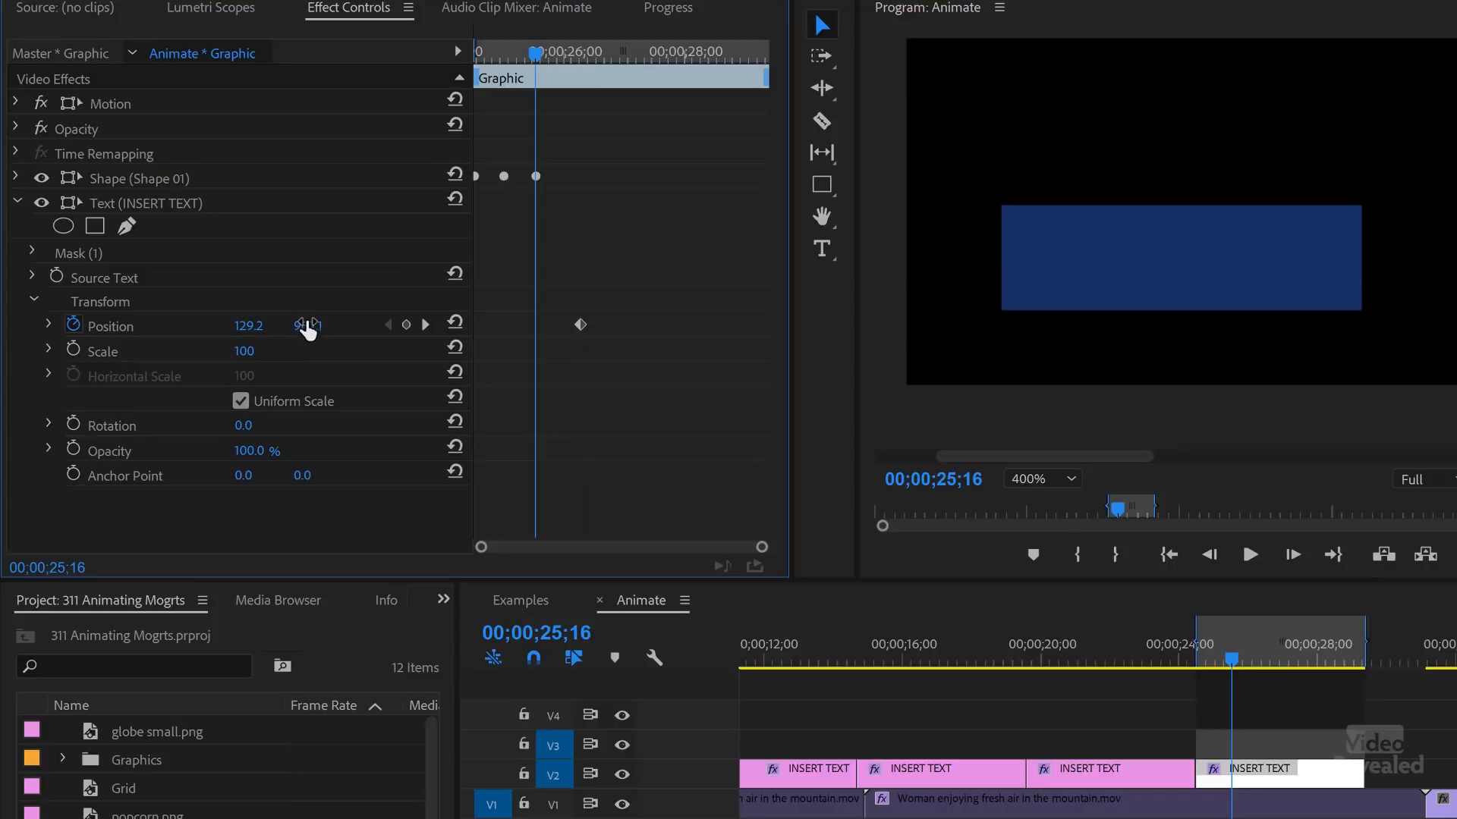
{"action": "left_click_drag", "start_coordinate": [308, 333], "coordinate": [308, 325]}
- Invert the text mask and raise the text above the rectangle at 00;00;25;16 by setting its vertical position to 885.1
{"action": "left_click", "coordinate": [157, 258]}
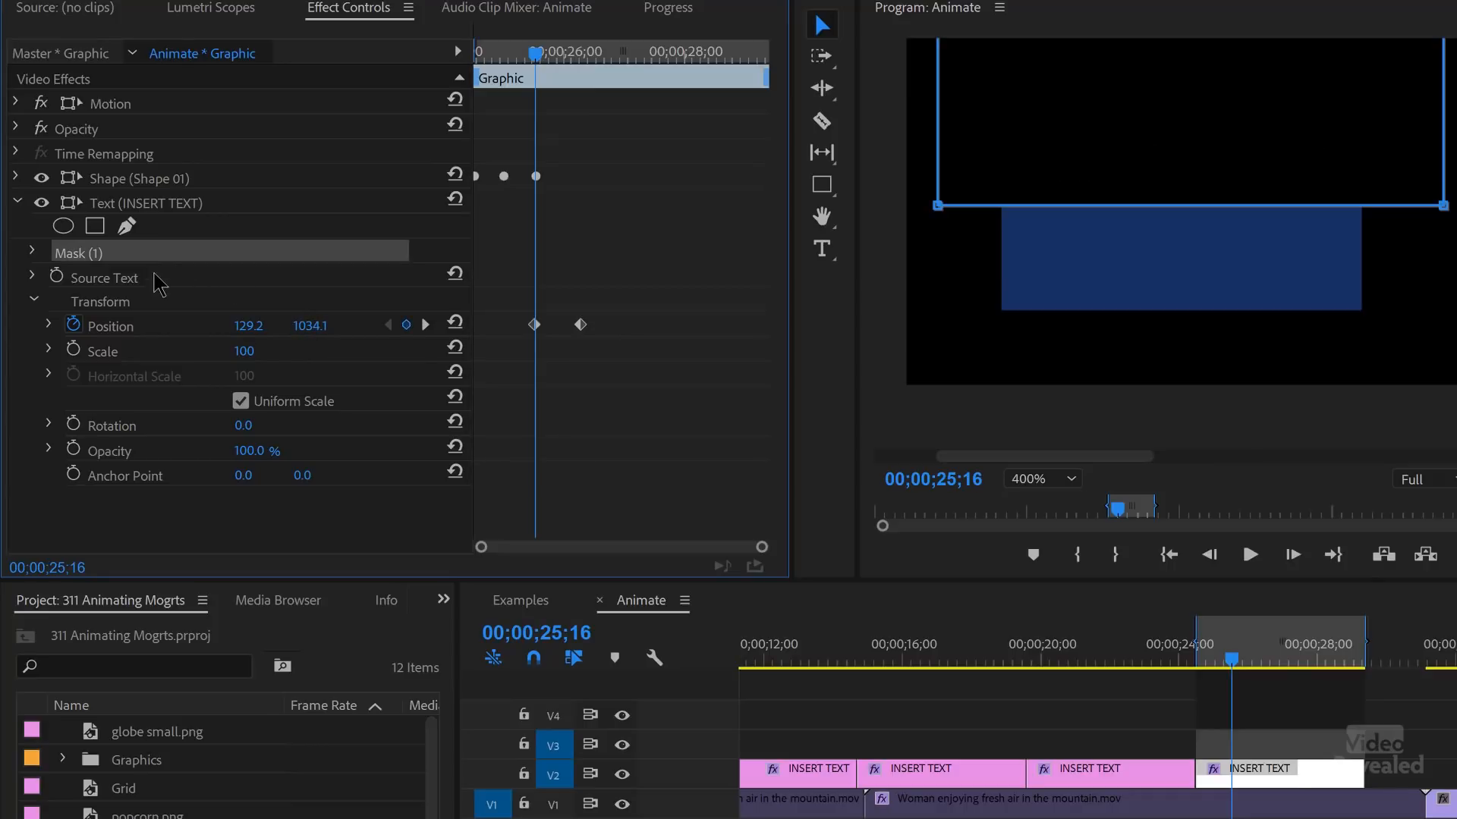
{"action": "left_click", "coordinate": [32, 253]}
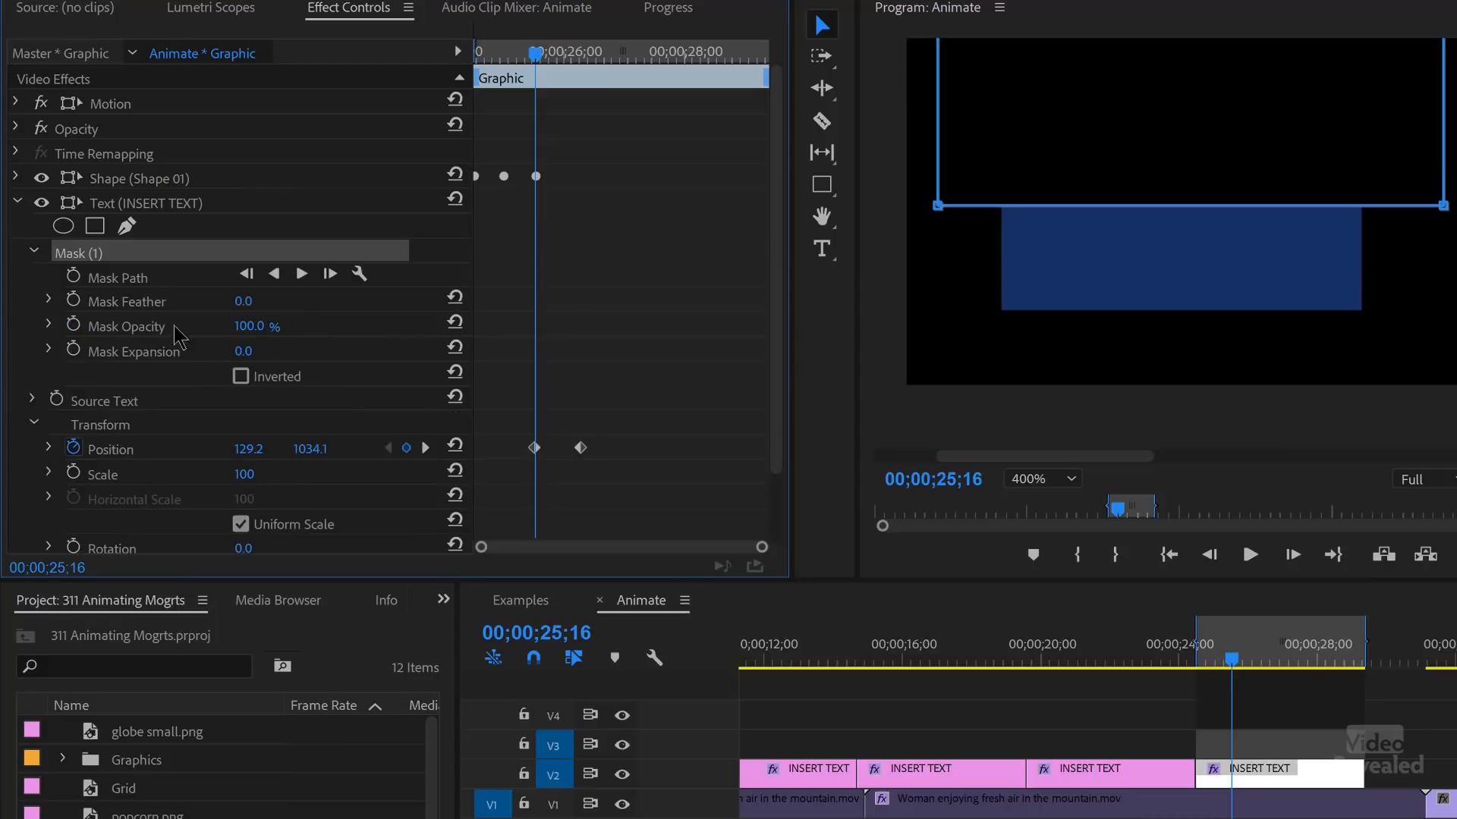
{"action": "left_click", "coordinate": [241, 376]}
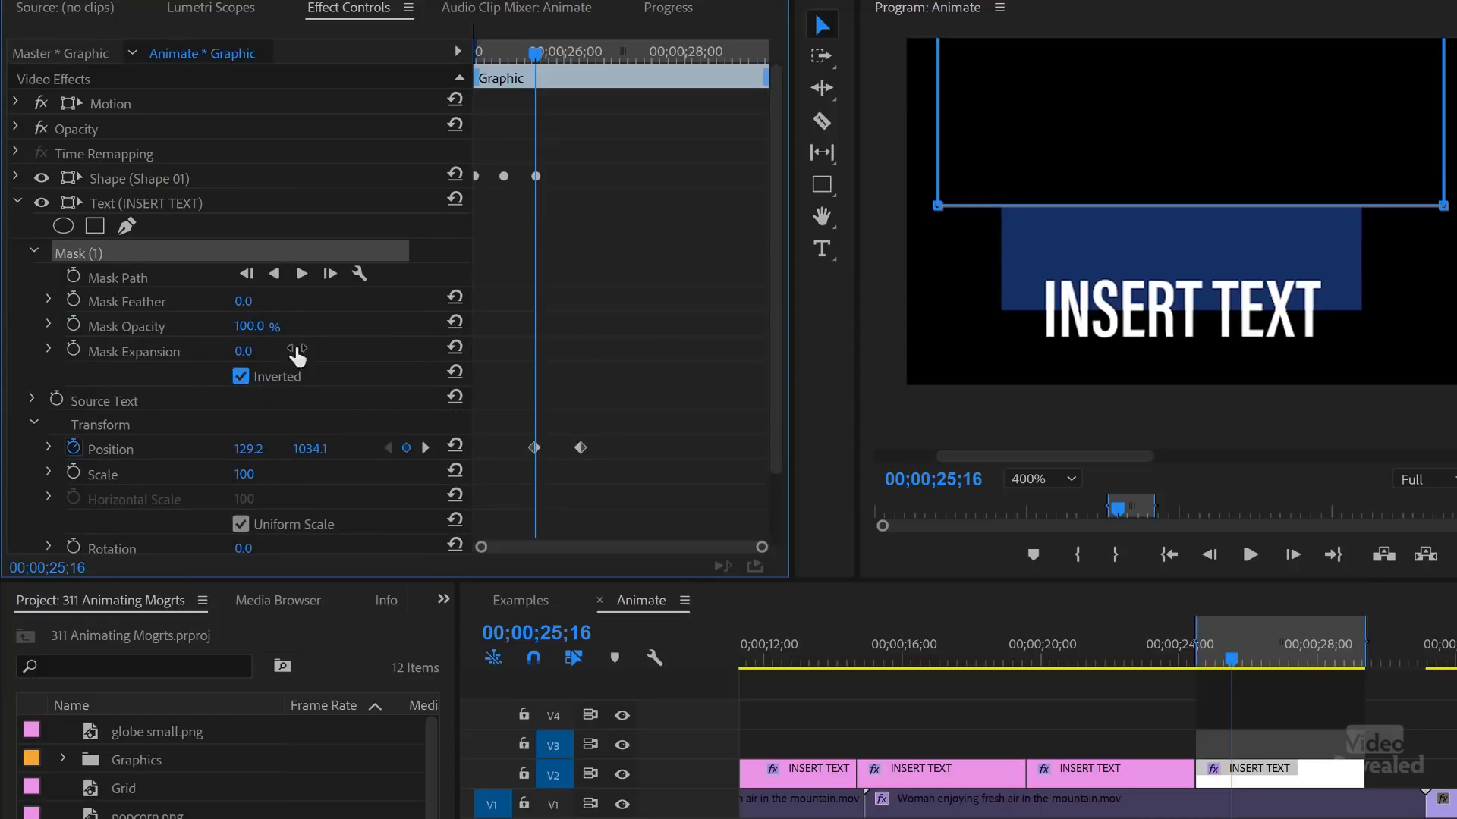
{"action": "mouse_move", "coordinate": [547, 52]}
{"action": "left_mouse_down"}
{"action": "mouse_move", "coordinate": [581, 54]}
{"action": "mouse_move", "coordinate": [538, 67]}
{"action": "left_mouse_up"}
{"action": "left_click_drag", "start_coordinate": [308, 458], "coordinate": [206, 458]}
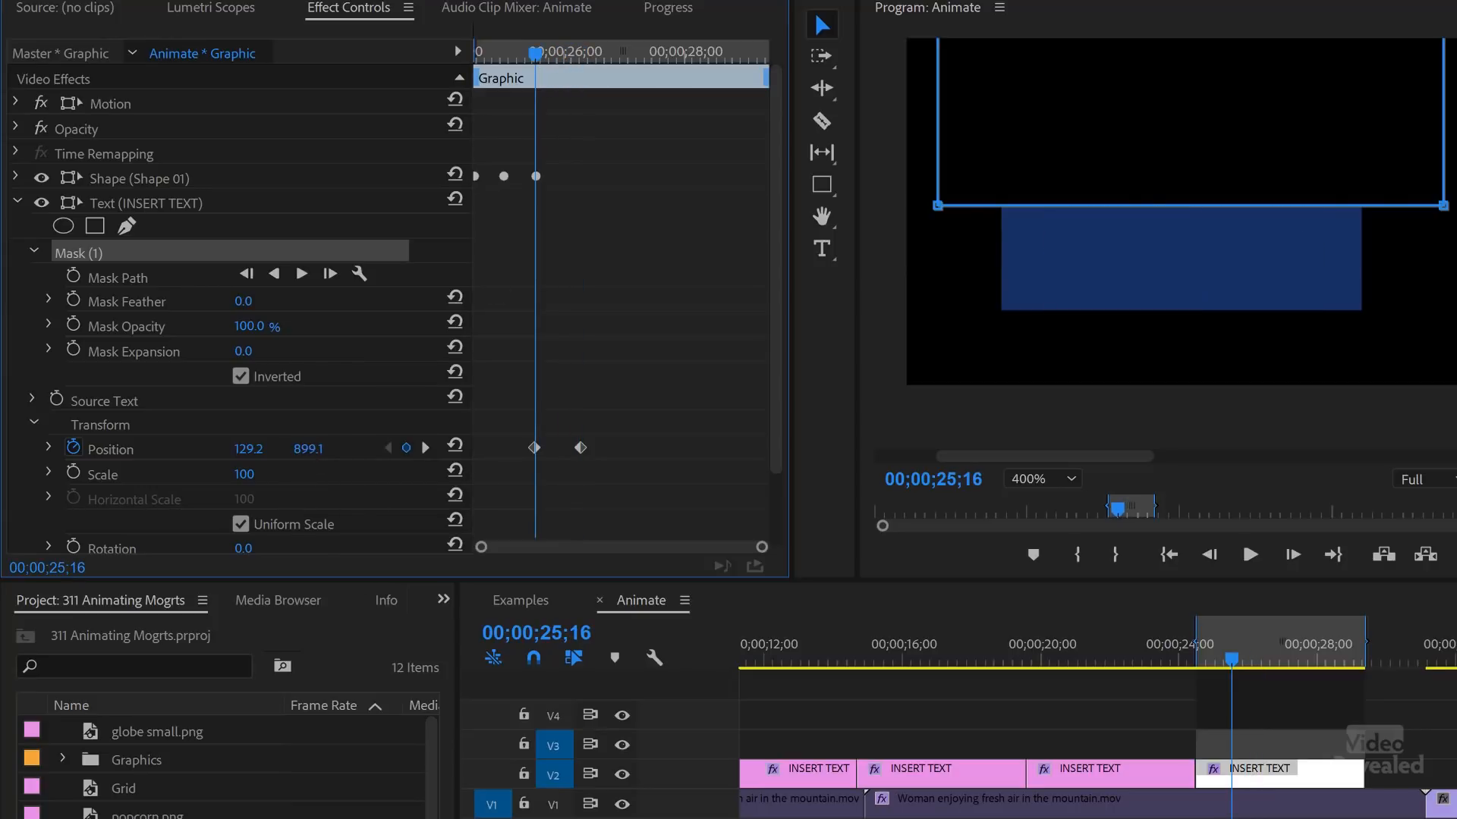
{"action": "left_click", "coordinate": [1168, 695]}
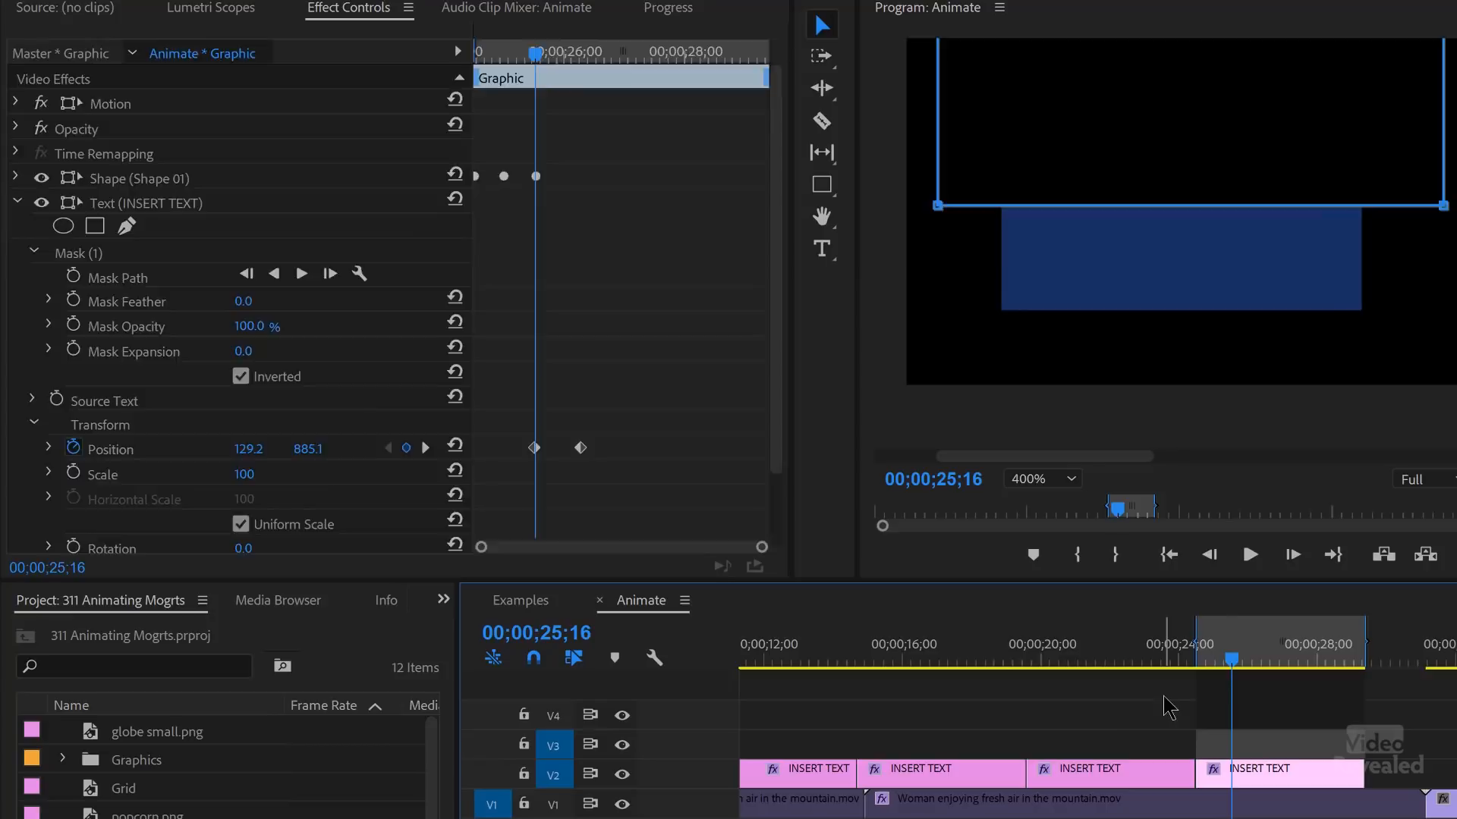
- Play back the sixth title's animation from just before its clip begins, at 00;00;24;08
{"action": "left_click_drag", "start_coordinate": [1230, 659], "coordinate": [1186, 683]}
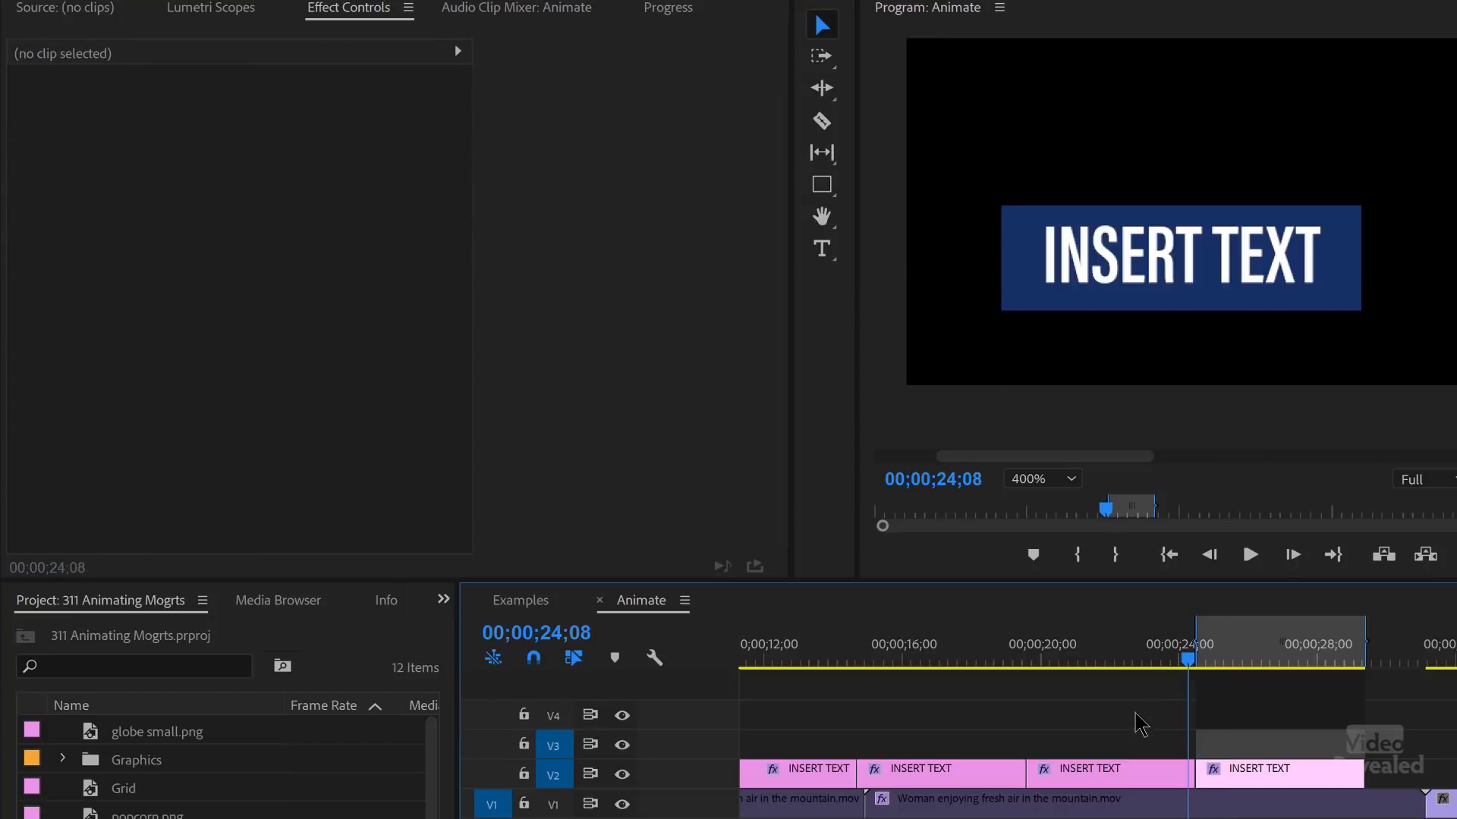
{"action": "key", "text": "space"}
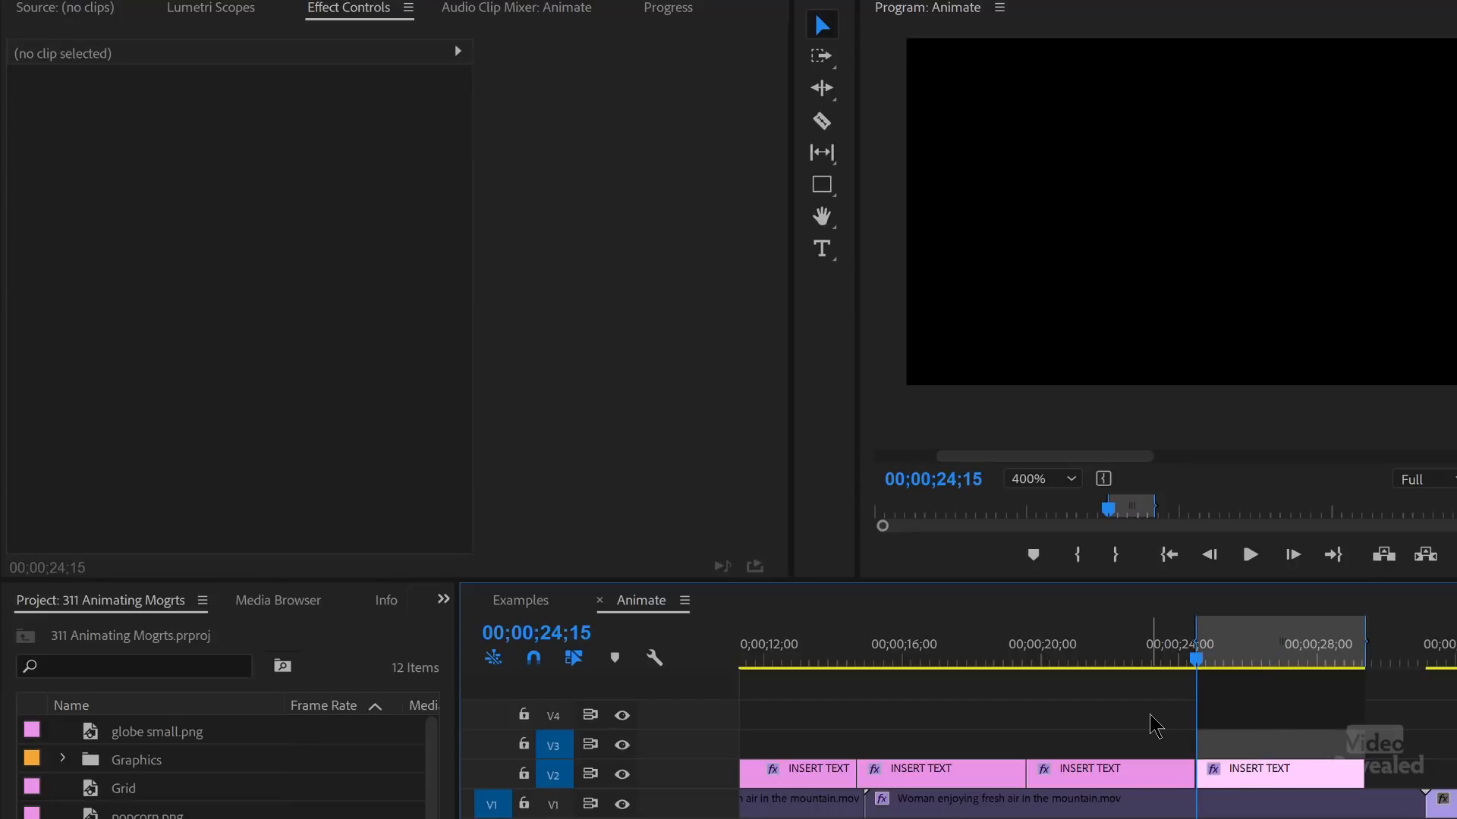
{"action": "key", "text": "space"}
{"action": "key", "text": "space"}
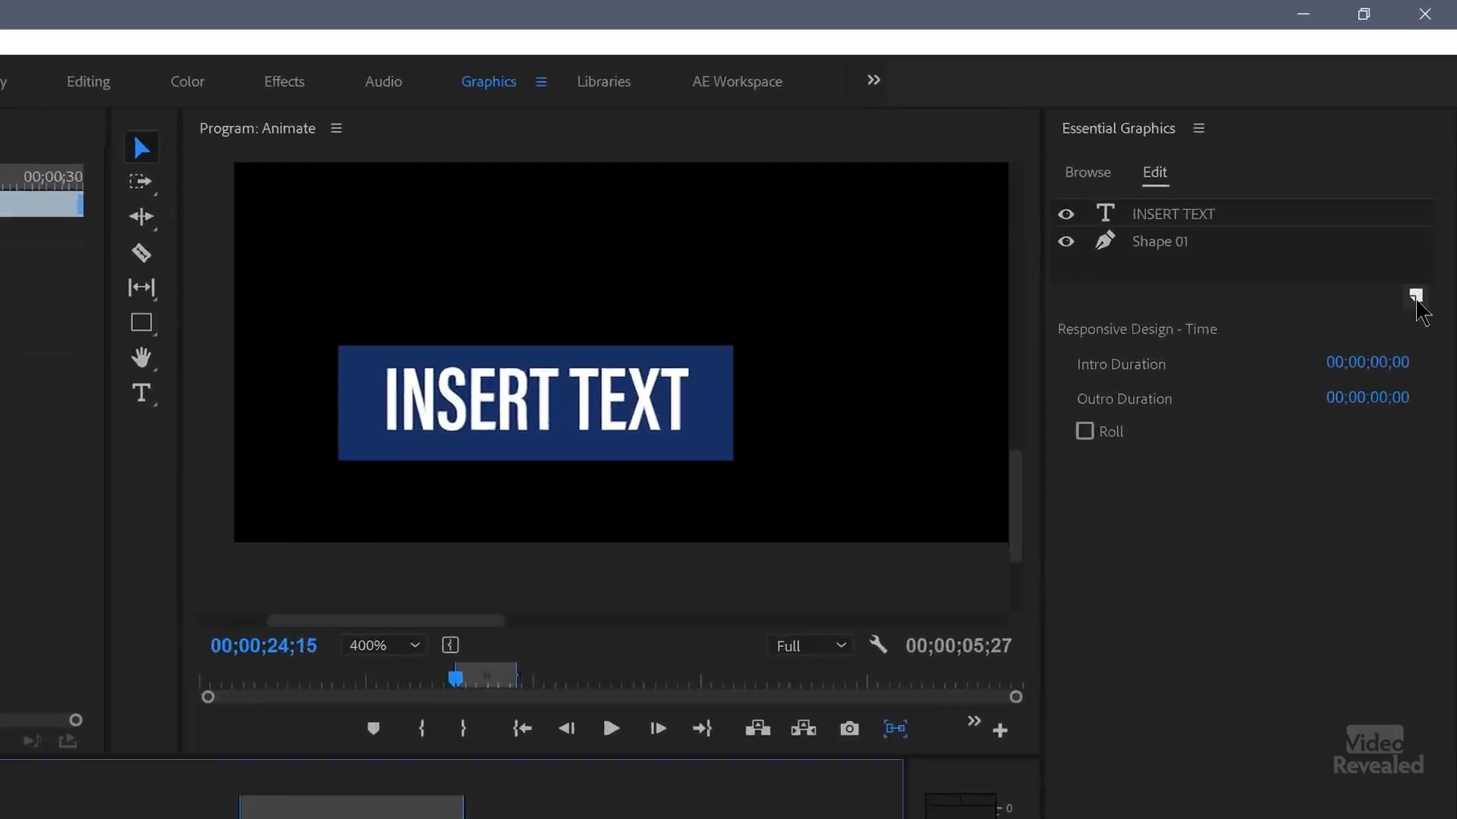
- Try adding the project's popcorn.png to the graphic as a new layer, and delete that layer
{"action": "left_click", "coordinate": [1430, 194]}
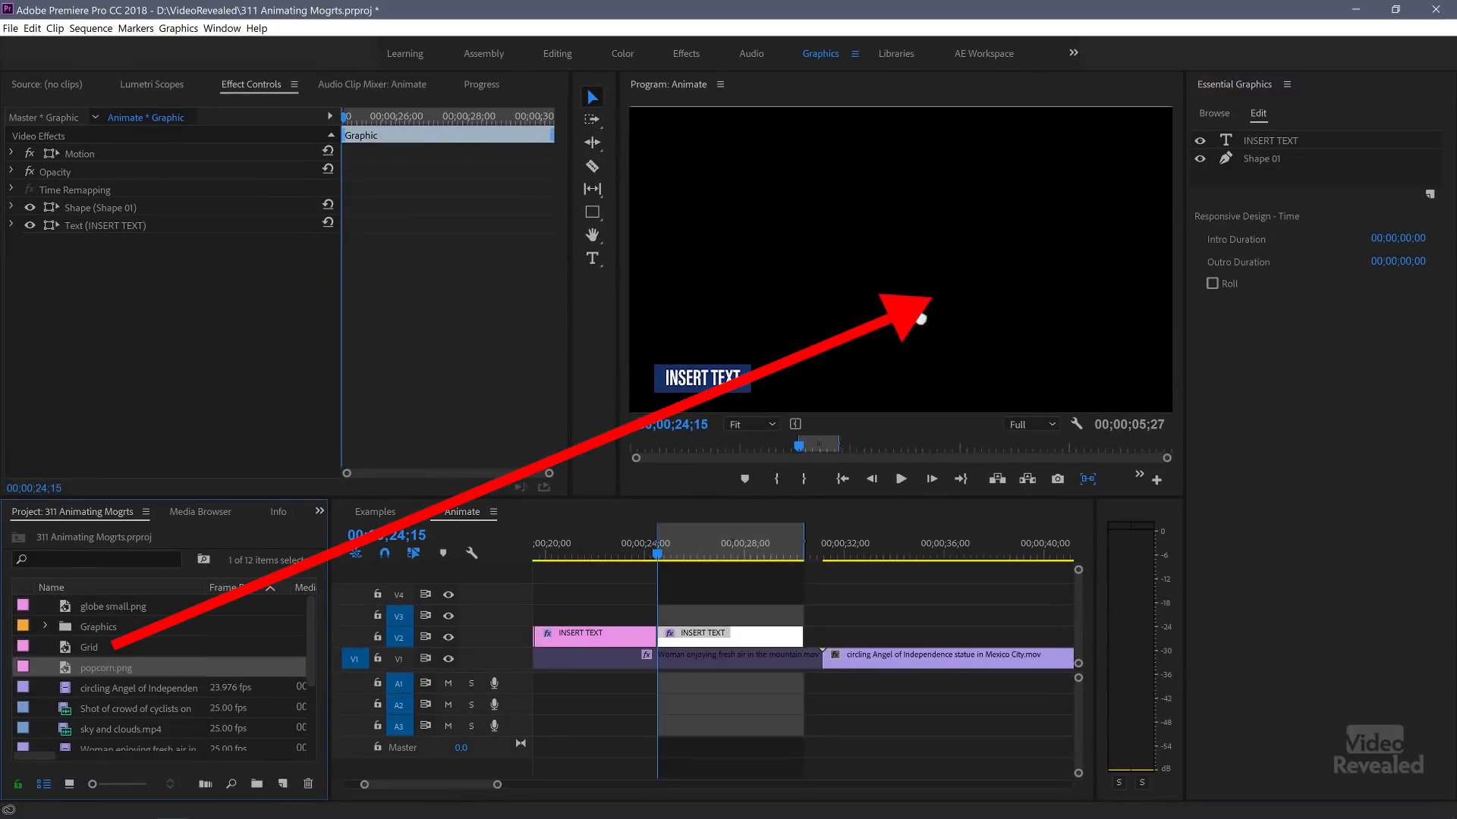
{"action": "left_click_drag", "start_coordinate": [921, 319], "coordinate": [1243, 177]}
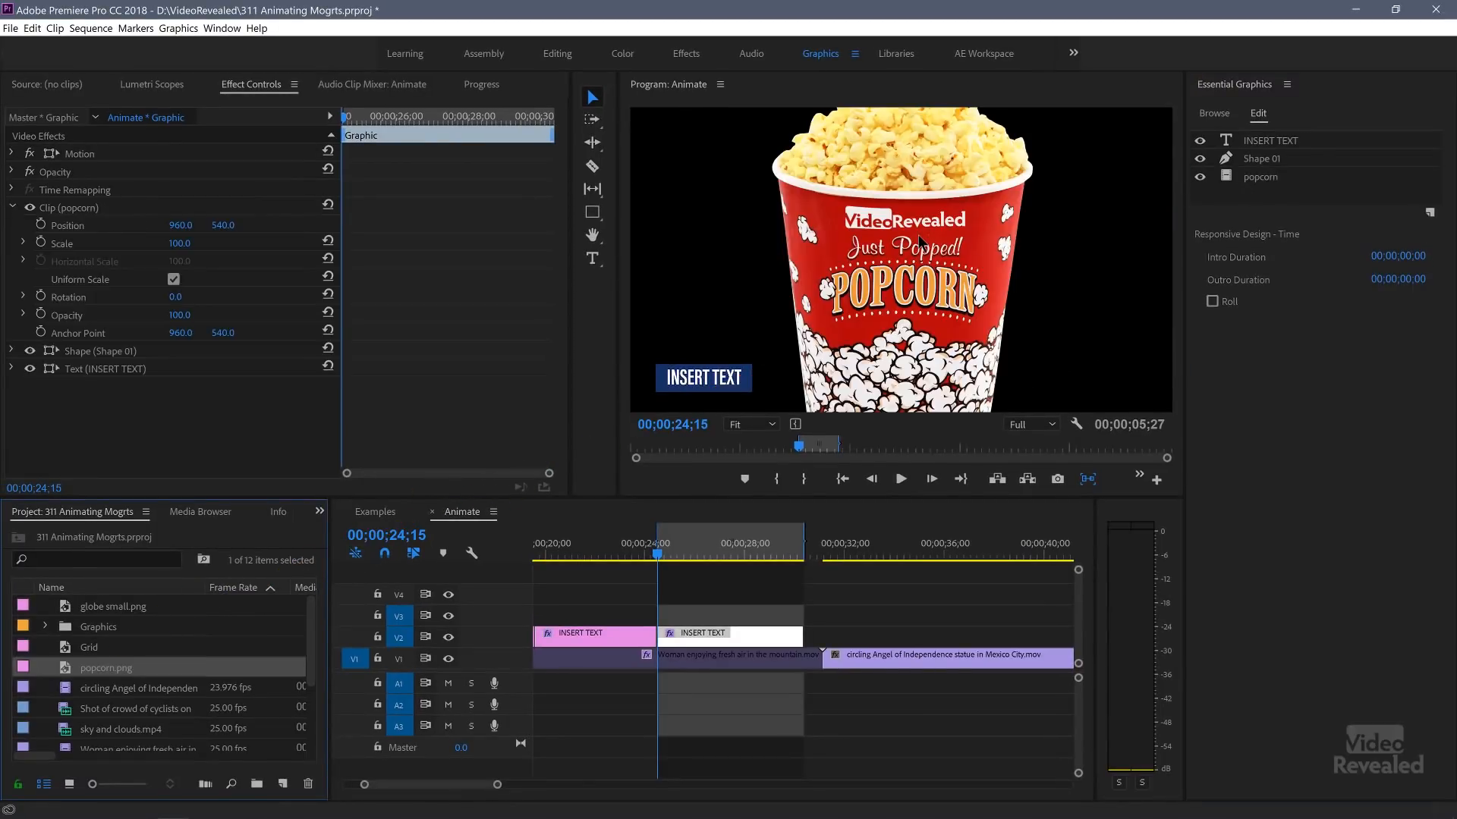
{"action": "left_click", "coordinate": [1290, 179]}
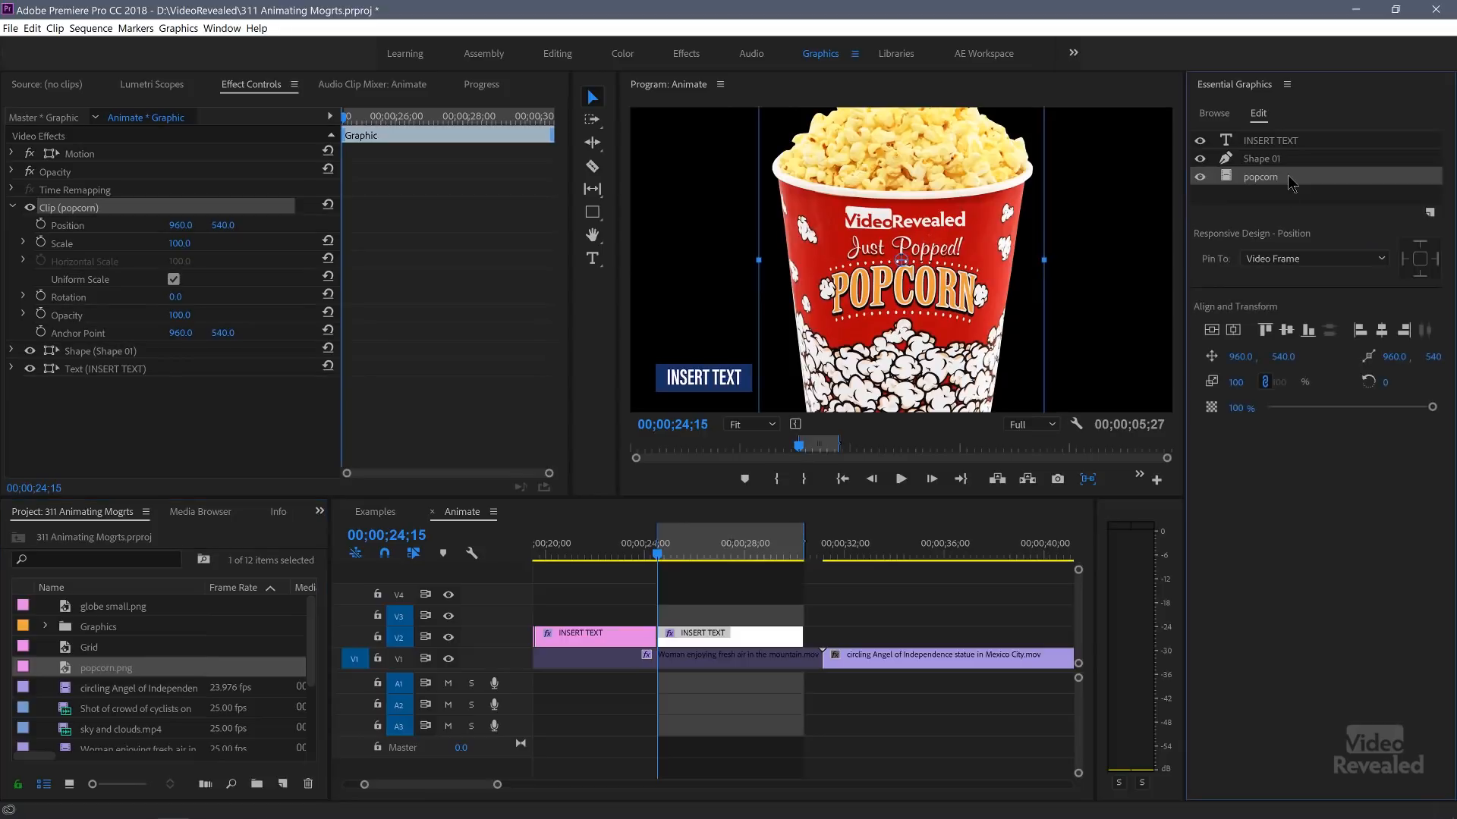
{"action": "key", "text": "Delete"}
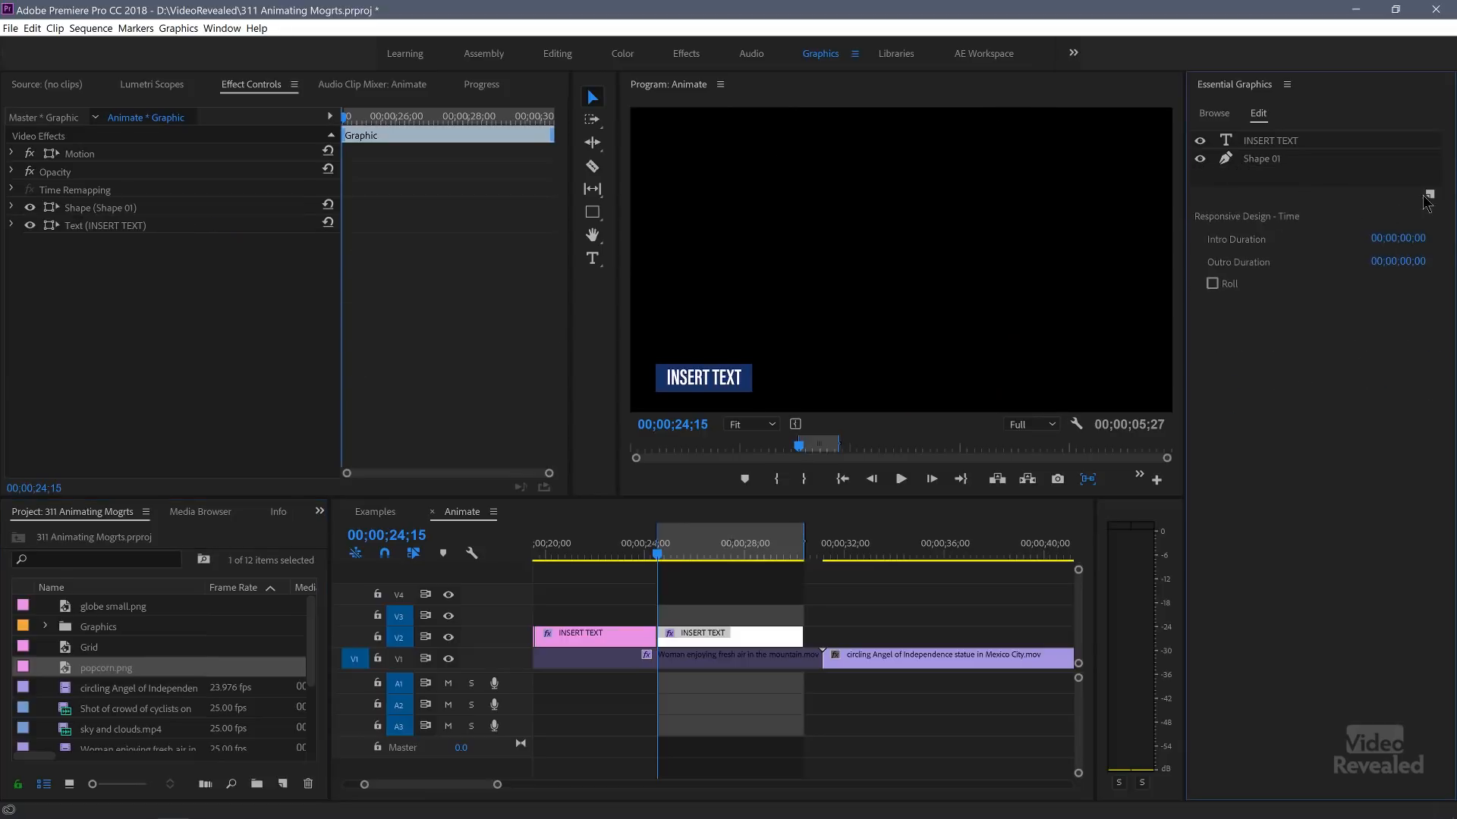
- Add popcorn.png from the Objects folder on disk as a new layer above the text in the graphic
{"action": "left_click", "coordinate": [1429, 195]}
{"action": "left_click", "coordinate": [1407, 299]}
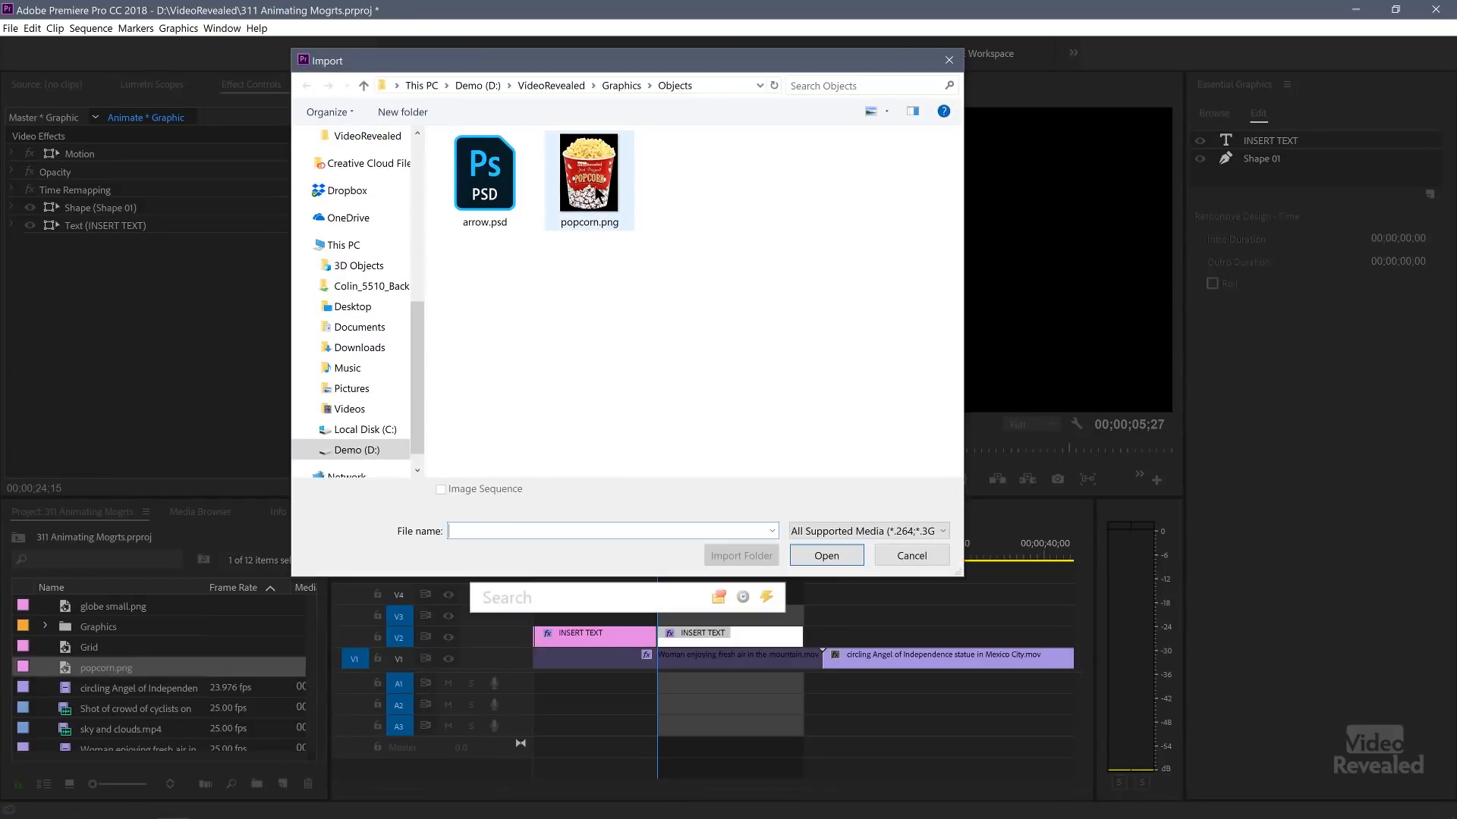
{"action": "double_click", "coordinate": [598, 195]}
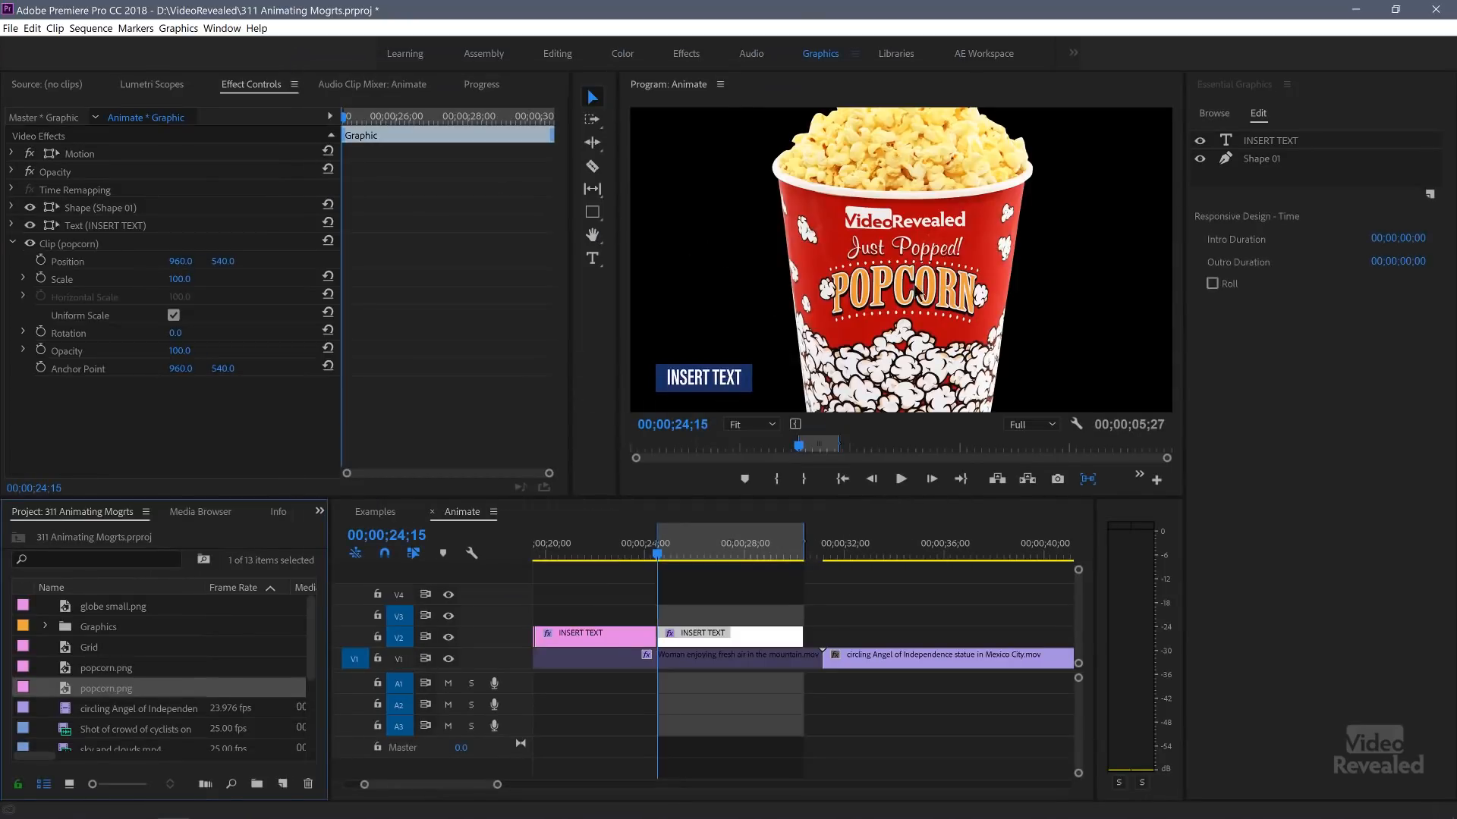
{"action": "left_click", "coordinate": [1268, 142]}
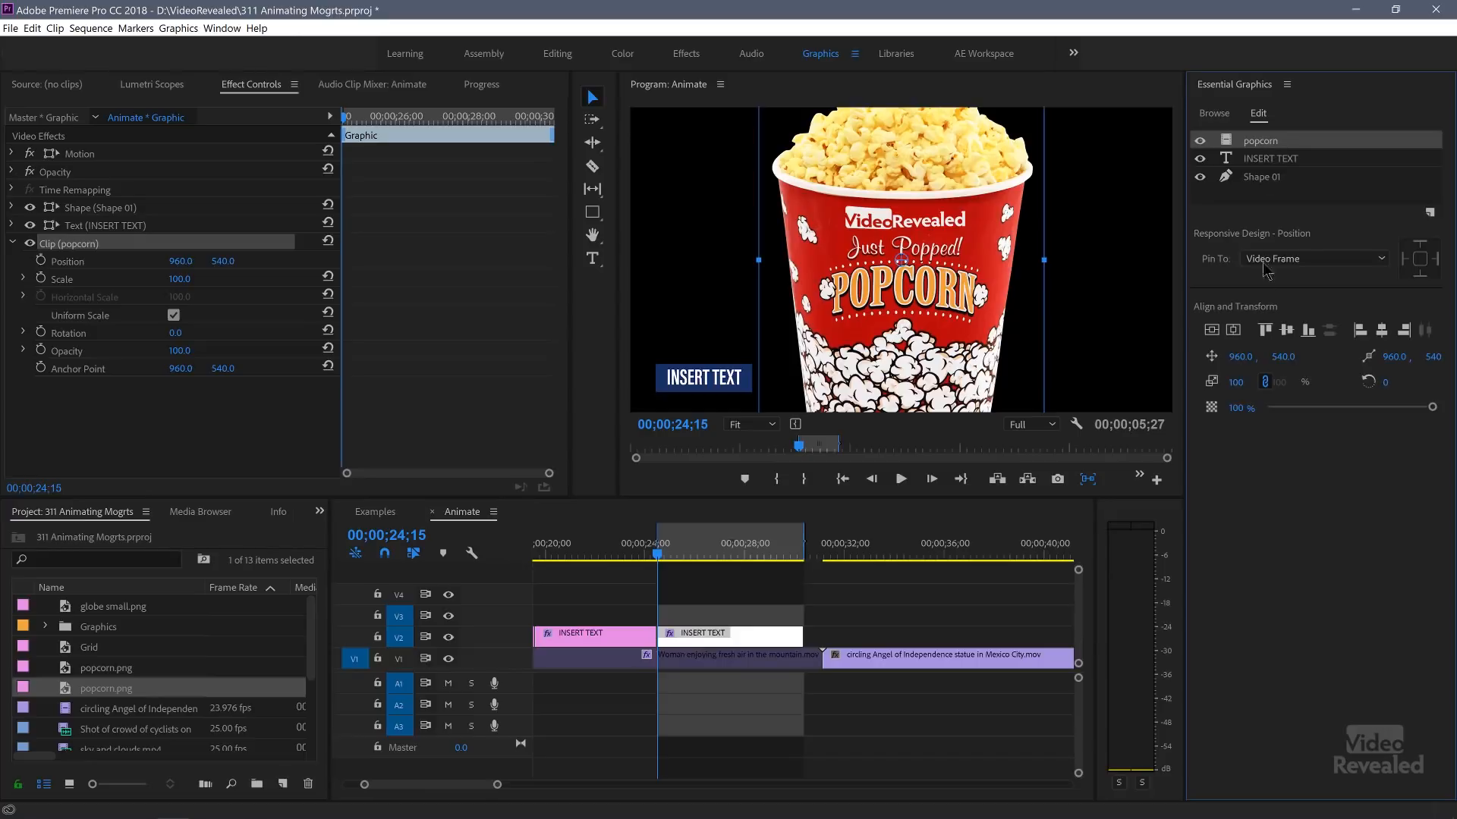
- Scale the popcorn layer down to 14 and place it over the rectangle's left end at position 84.7, 970.3
{"action": "left_click_drag", "start_coordinate": [1236, 383], "coordinate": [1166, 382]}
{"action": "left_click_drag", "start_coordinate": [914, 262], "coordinate": [666, 375]}
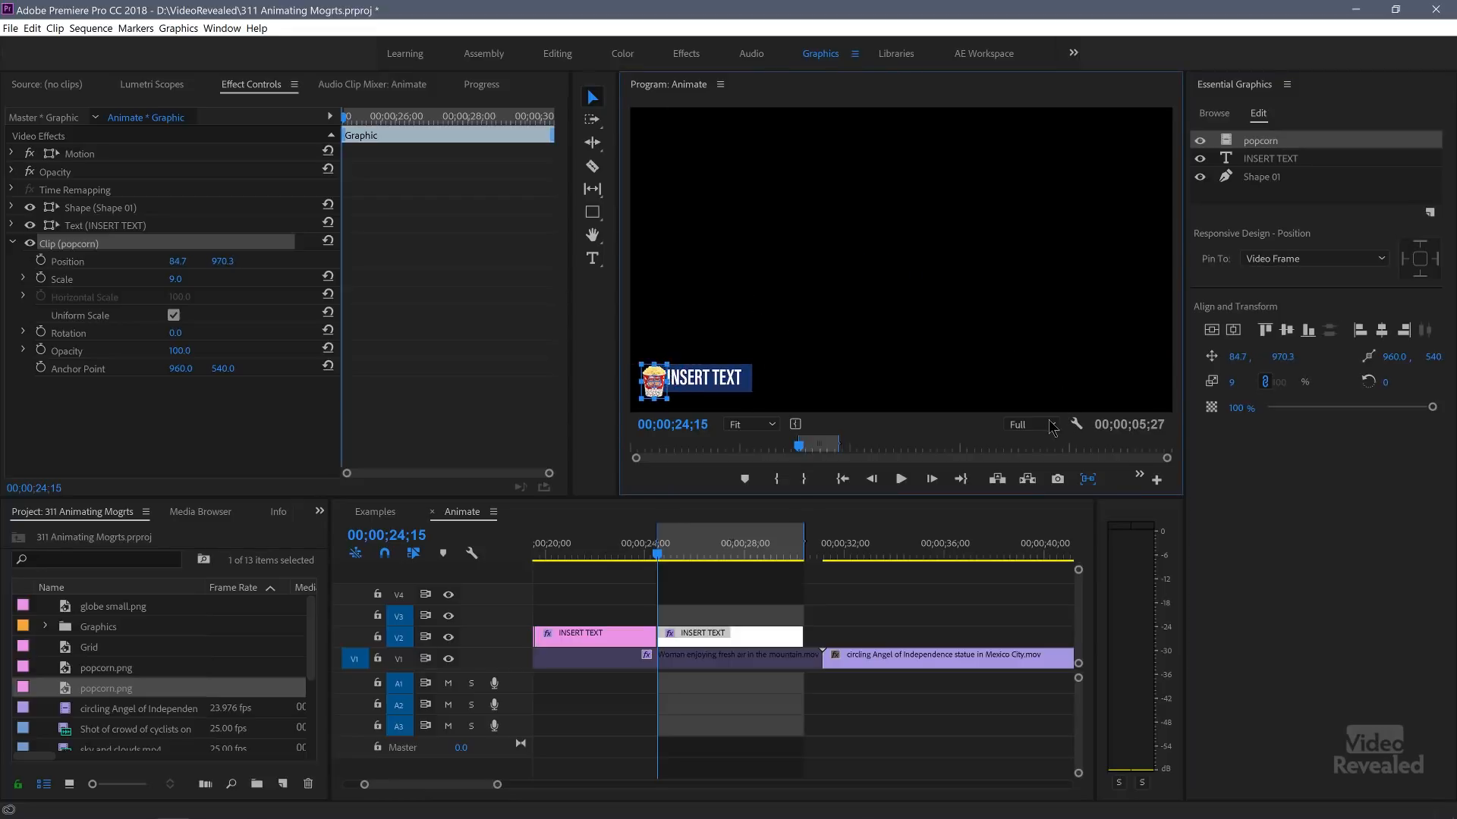
{"action": "left_click", "coordinate": [772, 426]}
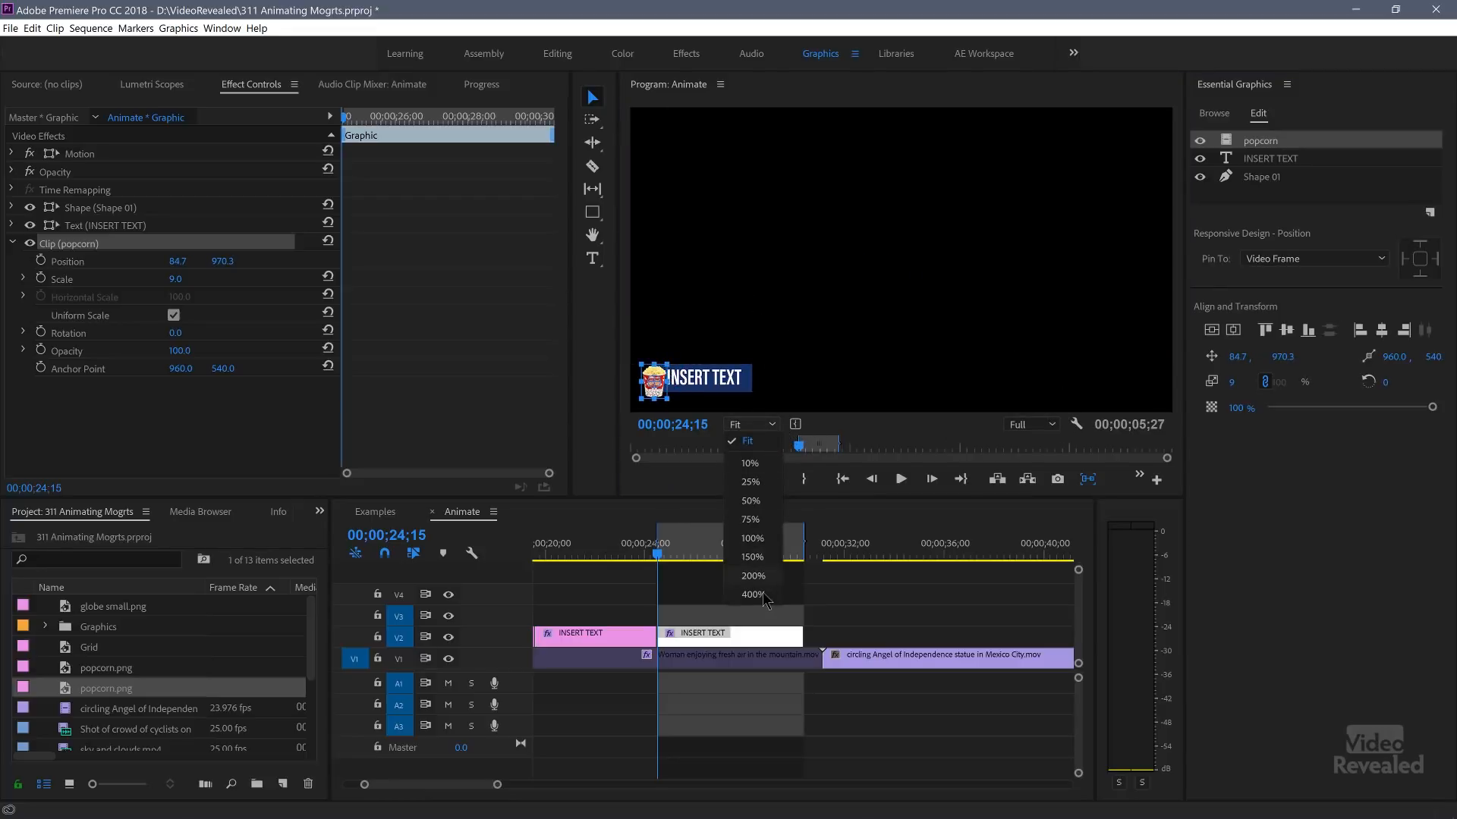
{"action": "left_click", "coordinate": [763, 596]}
{"action": "left_click_drag", "start_coordinate": [1169, 292], "coordinate": [1168, 364]}
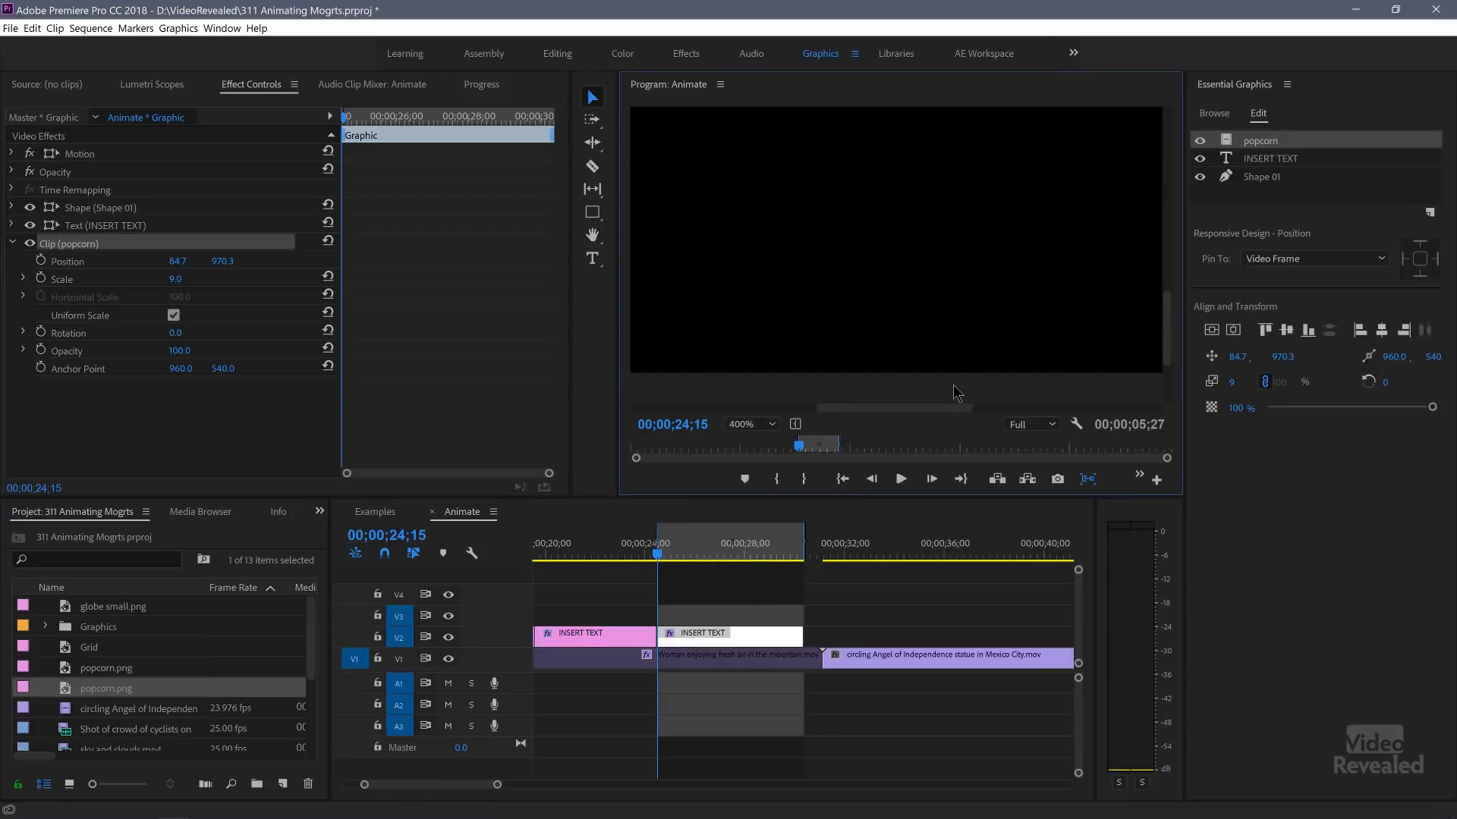
{"action": "left_click_drag", "start_coordinate": [933, 414], "coordinate": [779, 413]}
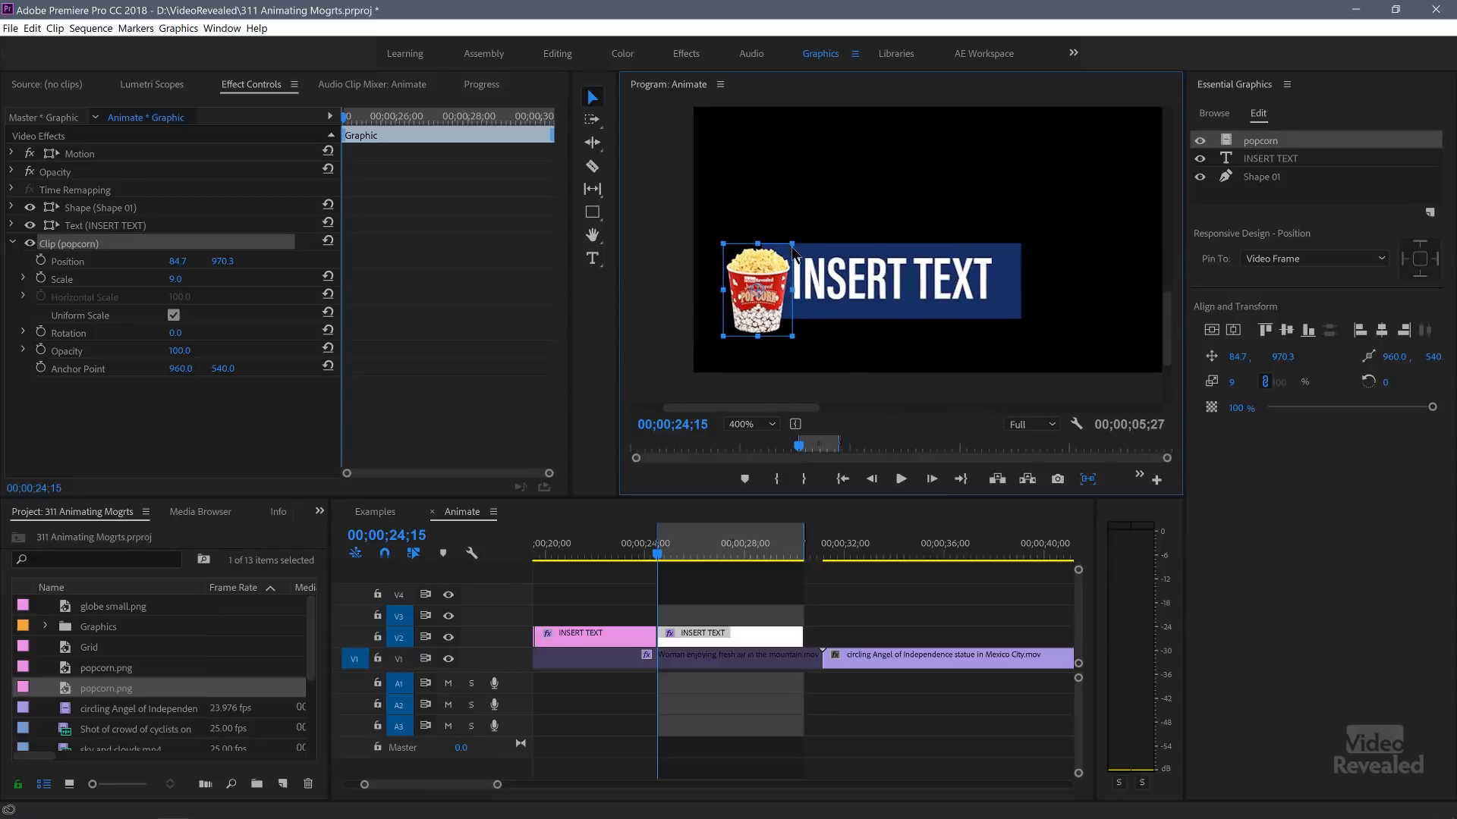
{"action": "left_click", "coordinate": [1237, 382]}
{"action": "type", "text": "14"}
{"action": "key", "text": "Return"}
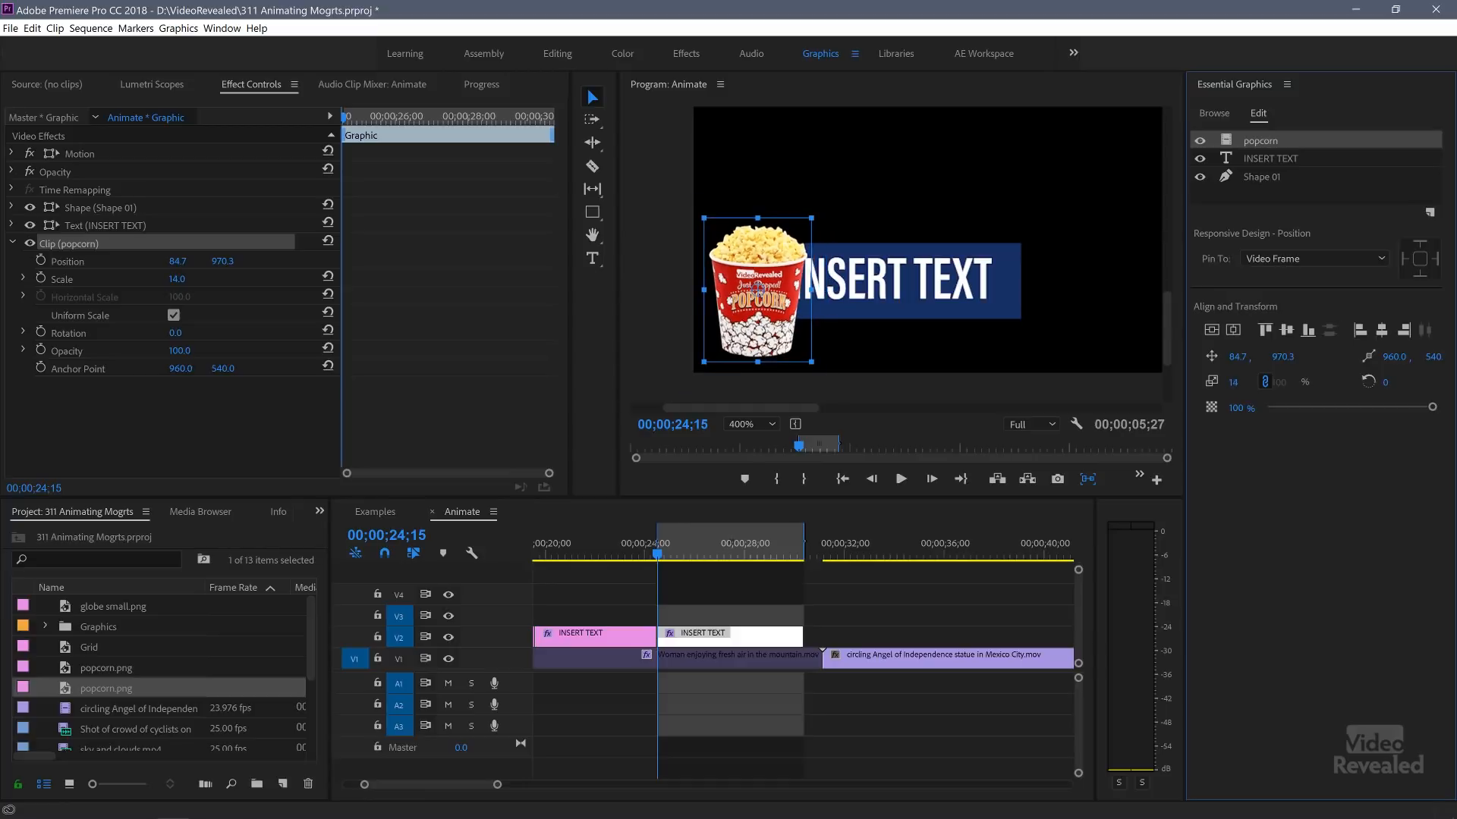
- Reposition the popcorn to 90.0, 959.4 and shift the text and rectangle right so the bucket overlaps only the rectangle's left edge
{"action": "left_click_drag", "start_coordinate": [775, 339], "coordinate": [773, 318]}
{"action": "left_click_drag", "start_coordinate": [1075, 189], "coordinate": [894, 313]}
{"action": "left_click", "coordinate": [756, 324]}
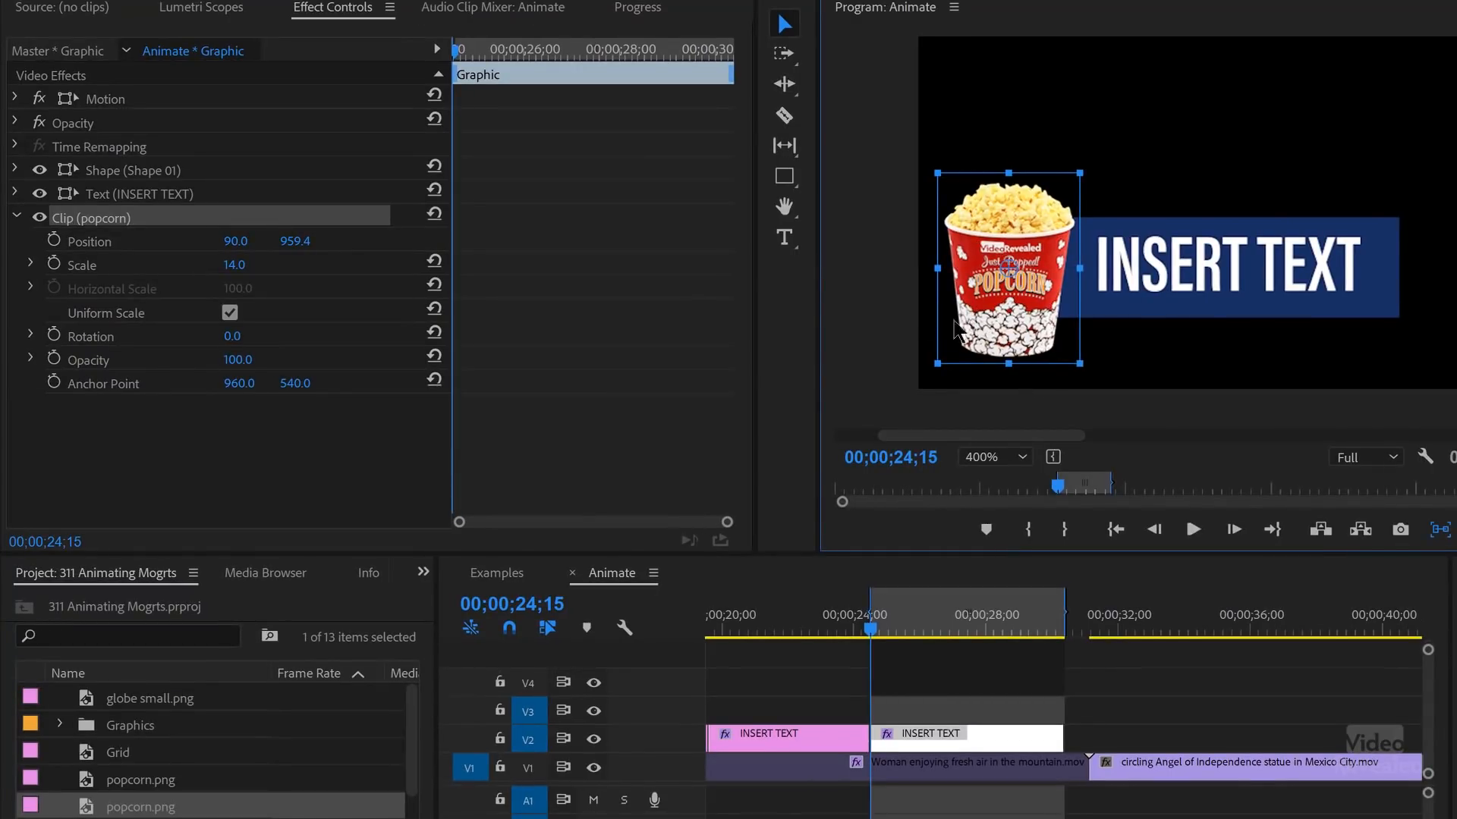
- Keyframe the popcorn's Position at 00;00;25;21 and lower it below the frame at the clip's start, 00;00;24;15
{"action": "left_click_drag", "start_coordinate": [471, 49], "coordinate": [513, 55]}
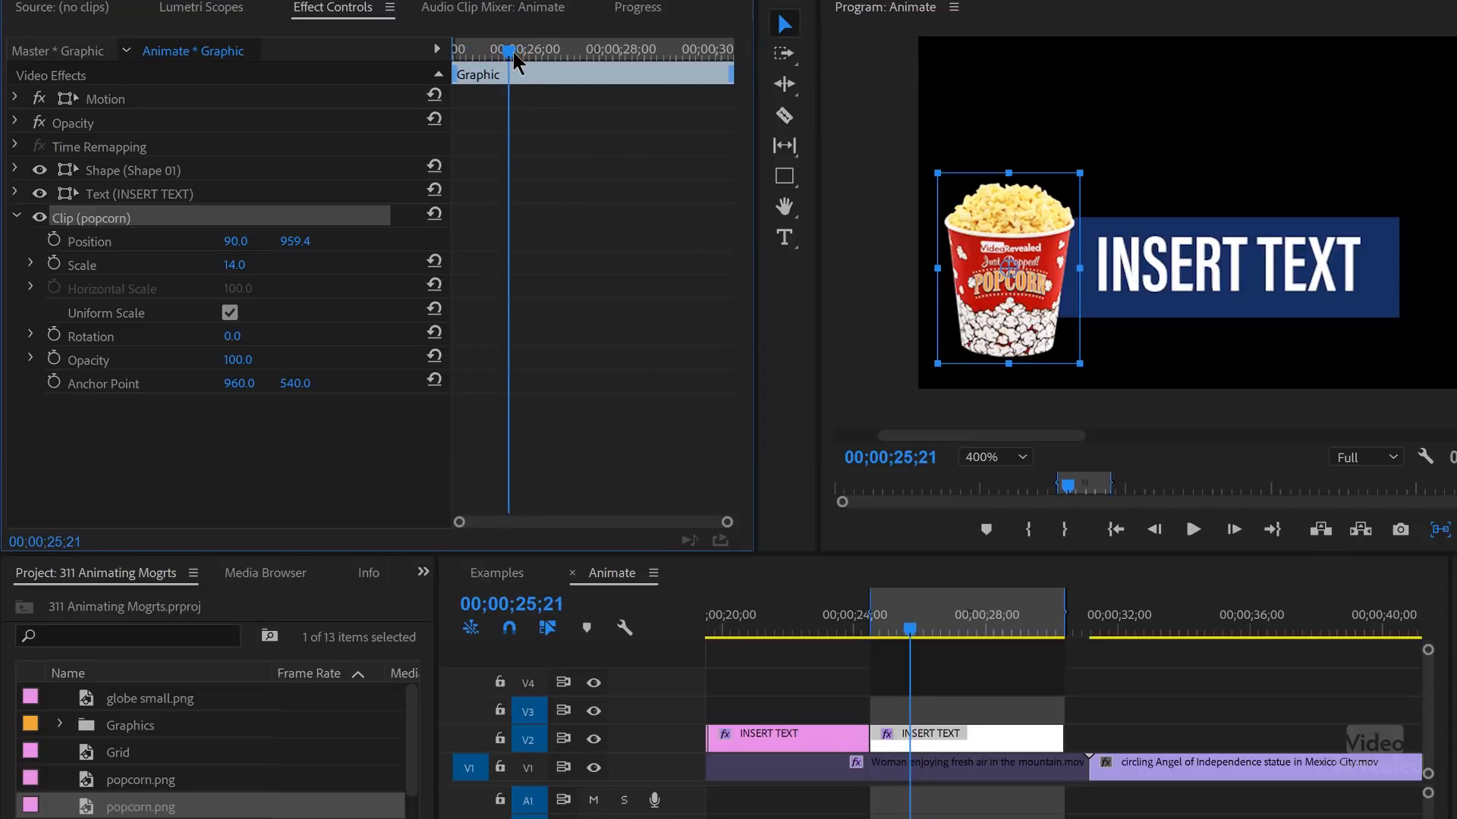
{"action": "left_click", "coordinate": [54, 240]}
{"action": "left_click_drag", "start_coordinate": [497, 53], "coordinate": [397, 80]}
{"action": "left_click_drag", "start_coordinate": [294, 241], "coordinate": [349, 241]}
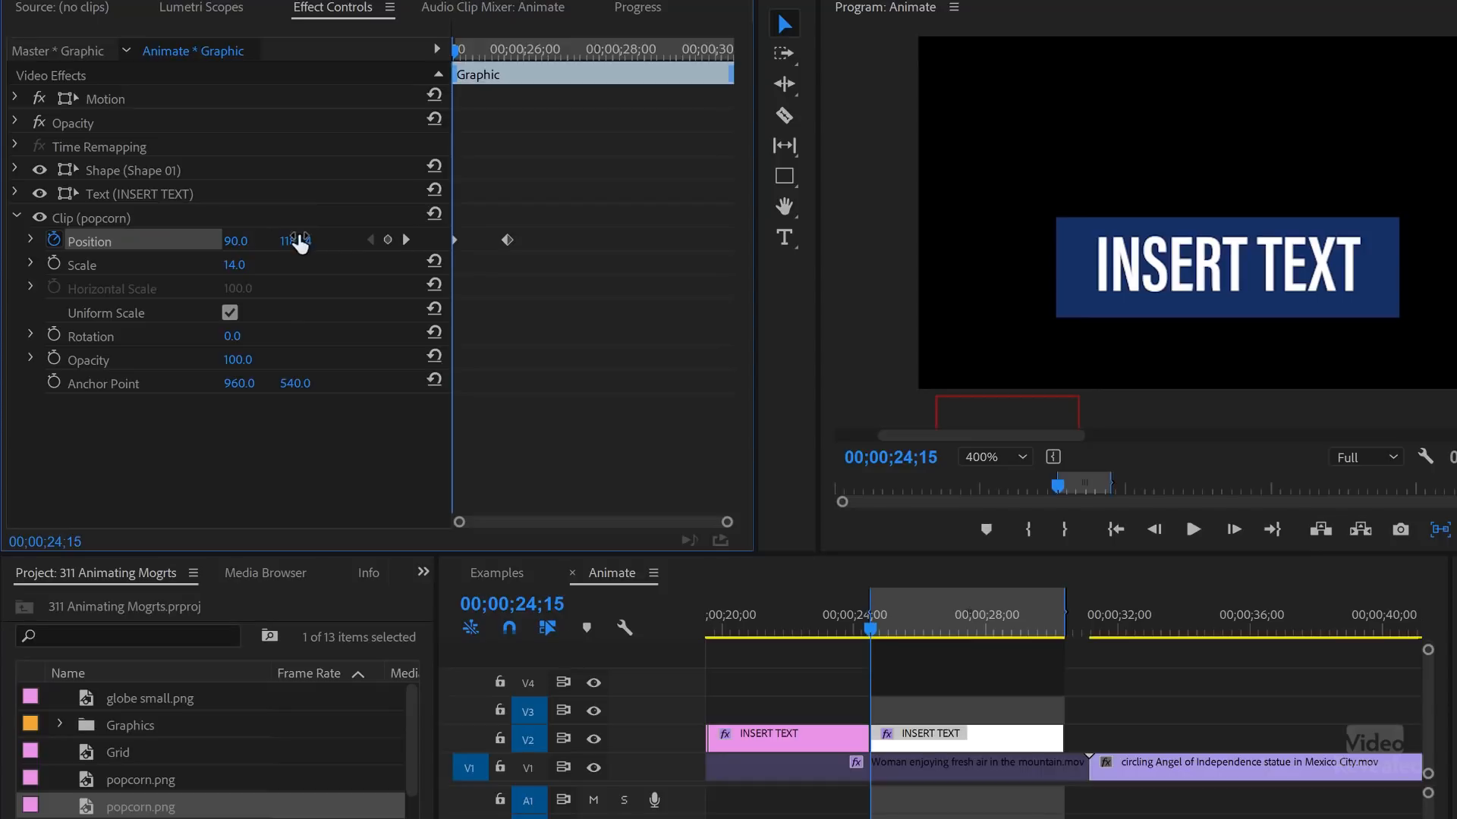
- Speed up the popcorn's rise by moving its second Position keyframe earlier to about 00;00;25;01, previewing the motion
{"action": "key", "text": "space"}
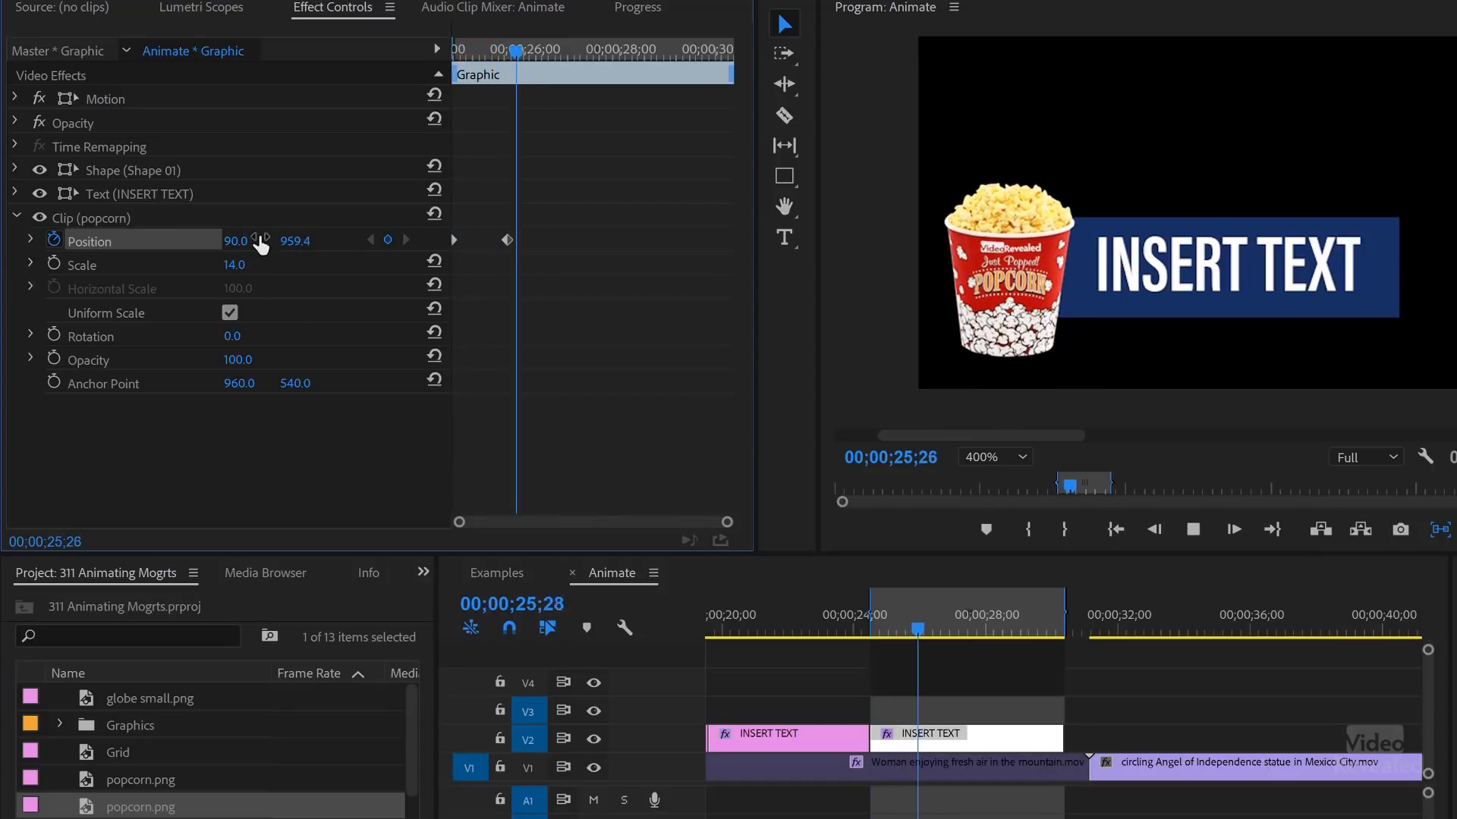
{"action": "key", "text": "space"}
{"action": "left_click_drag", "start_coordinate": [509, 240], "coordinate": [491, 241]}
{"action": "left_click_drag", "start_coordinate": [495, 48], "coordinate": [316, 156]}
{"action": "key", "text": "space"}
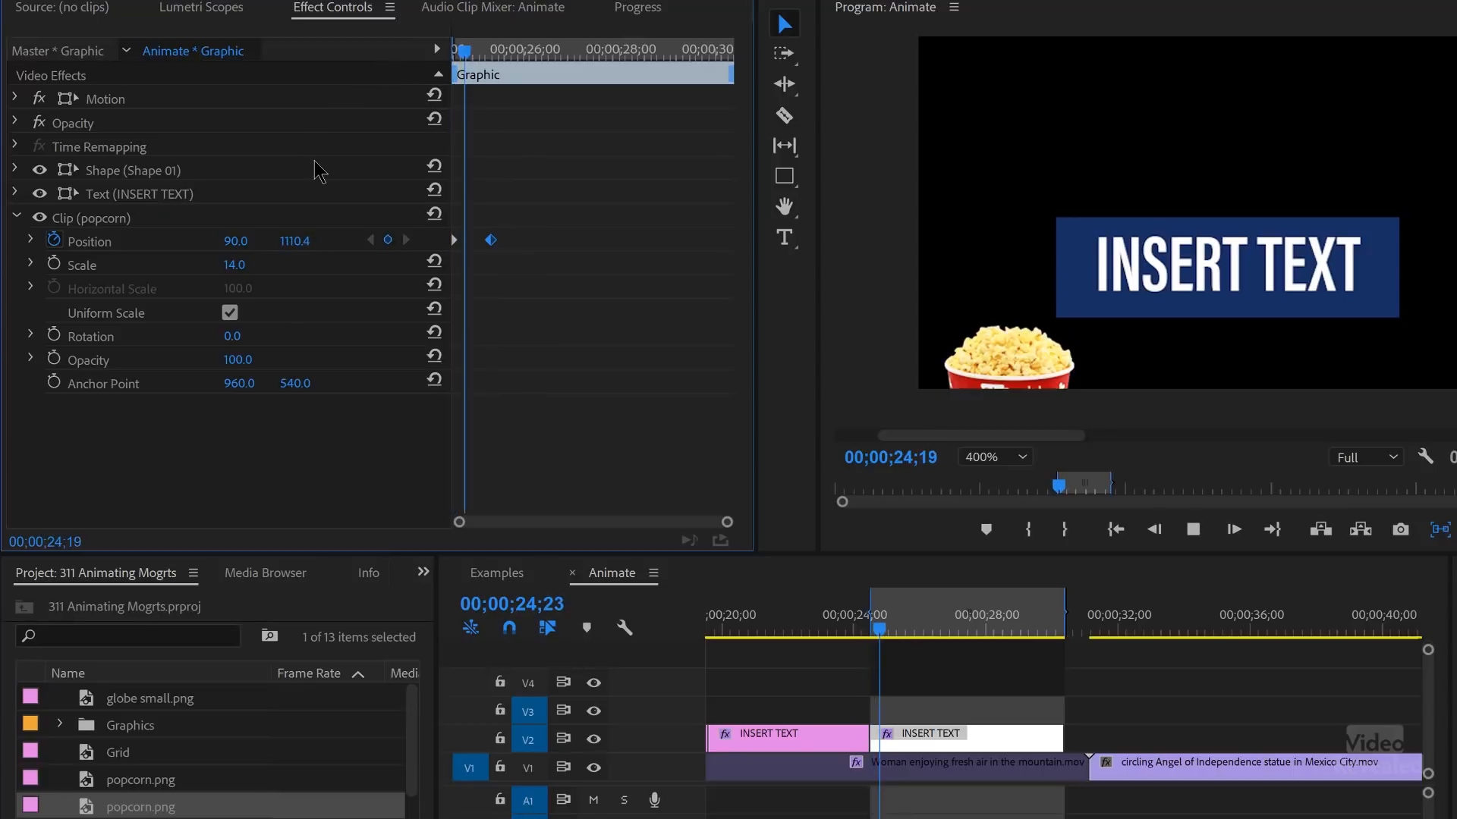
{"action": "key", "text": "space"}
{"action": "left_click_drag", "start_coordinate": [492, 240], "coordinate": [477, 238]}
{"action": "key", "text": "space"}
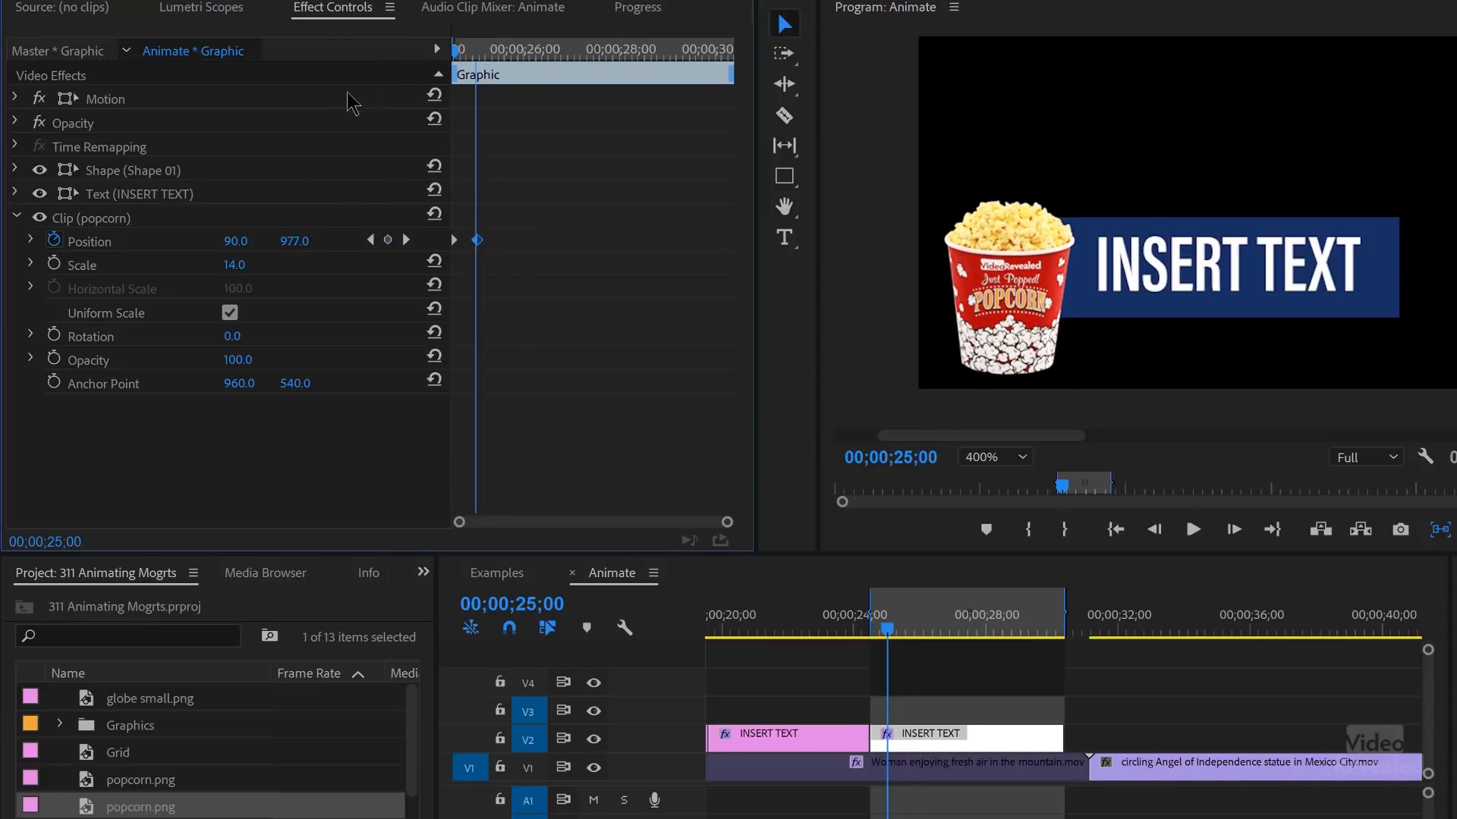
{"action": "key", "text": "space"}
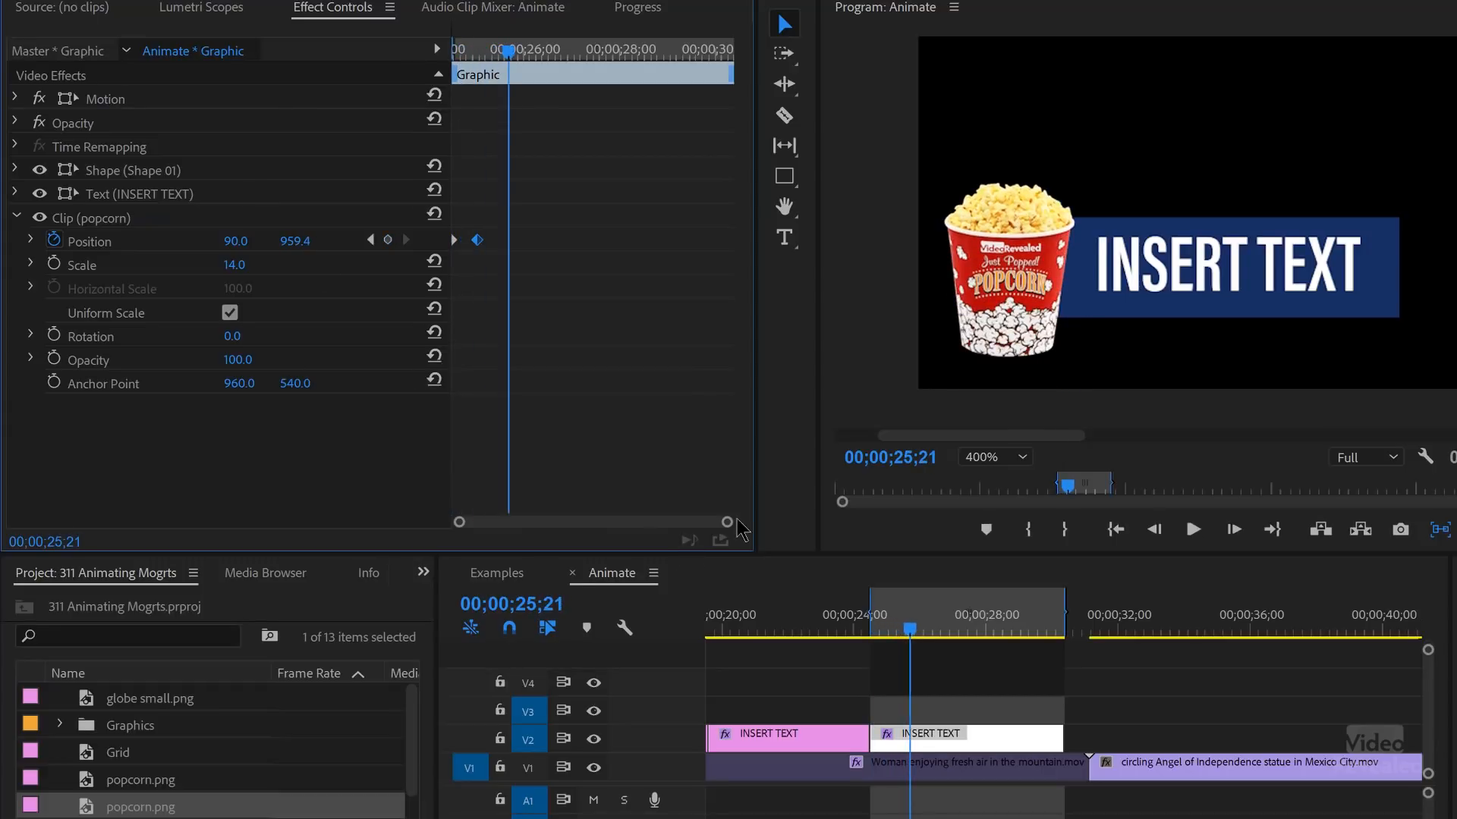
- Set the temporal interpolation of the popcorn's second Position keyframe to Bezier
{"action": "left_click_drag", "start_coordinate": [726, 522], "coordinate": [642, 535]}
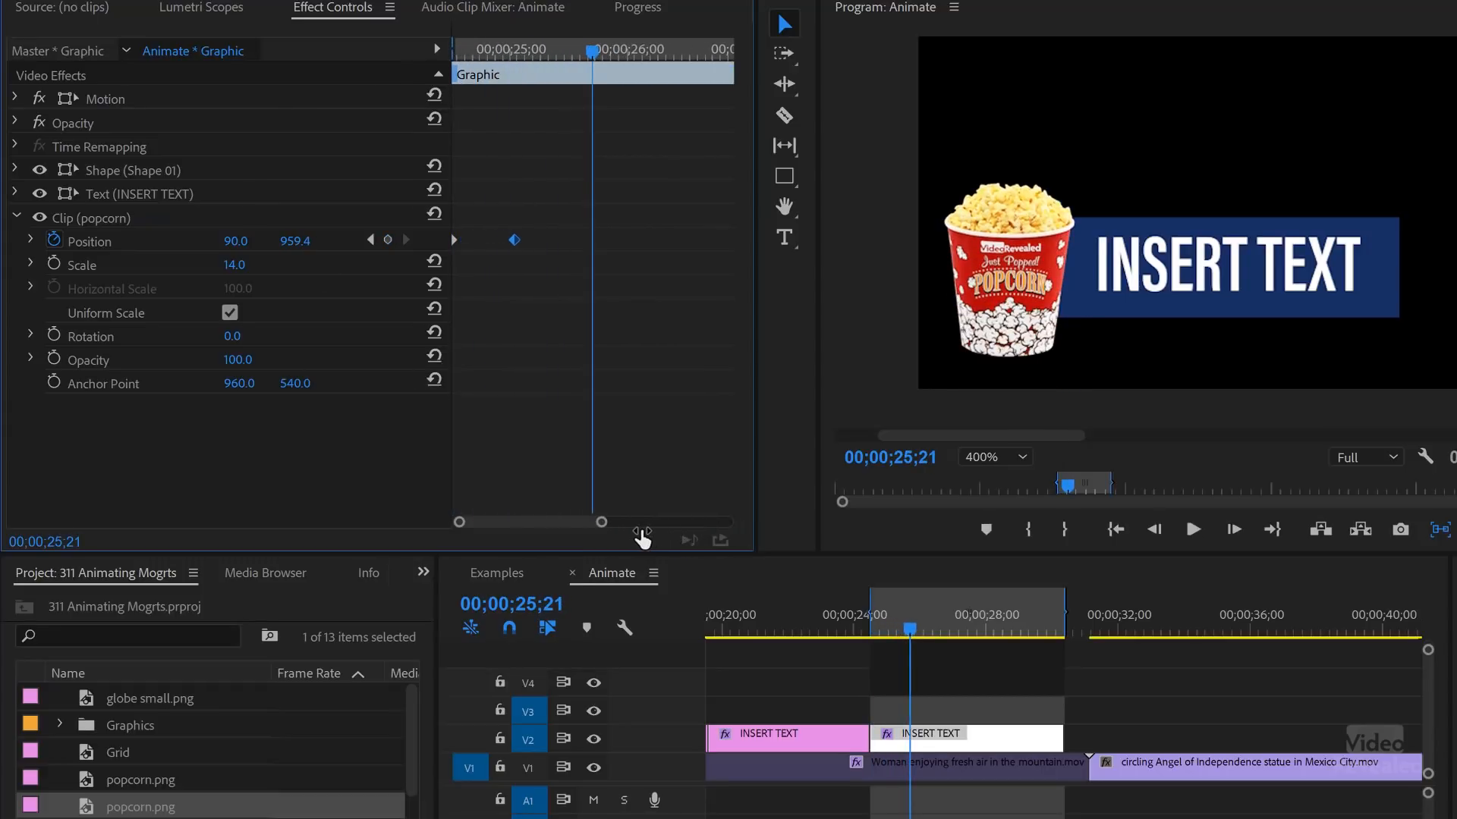
{"action": "right_click", "coordinate": [516, 243]}
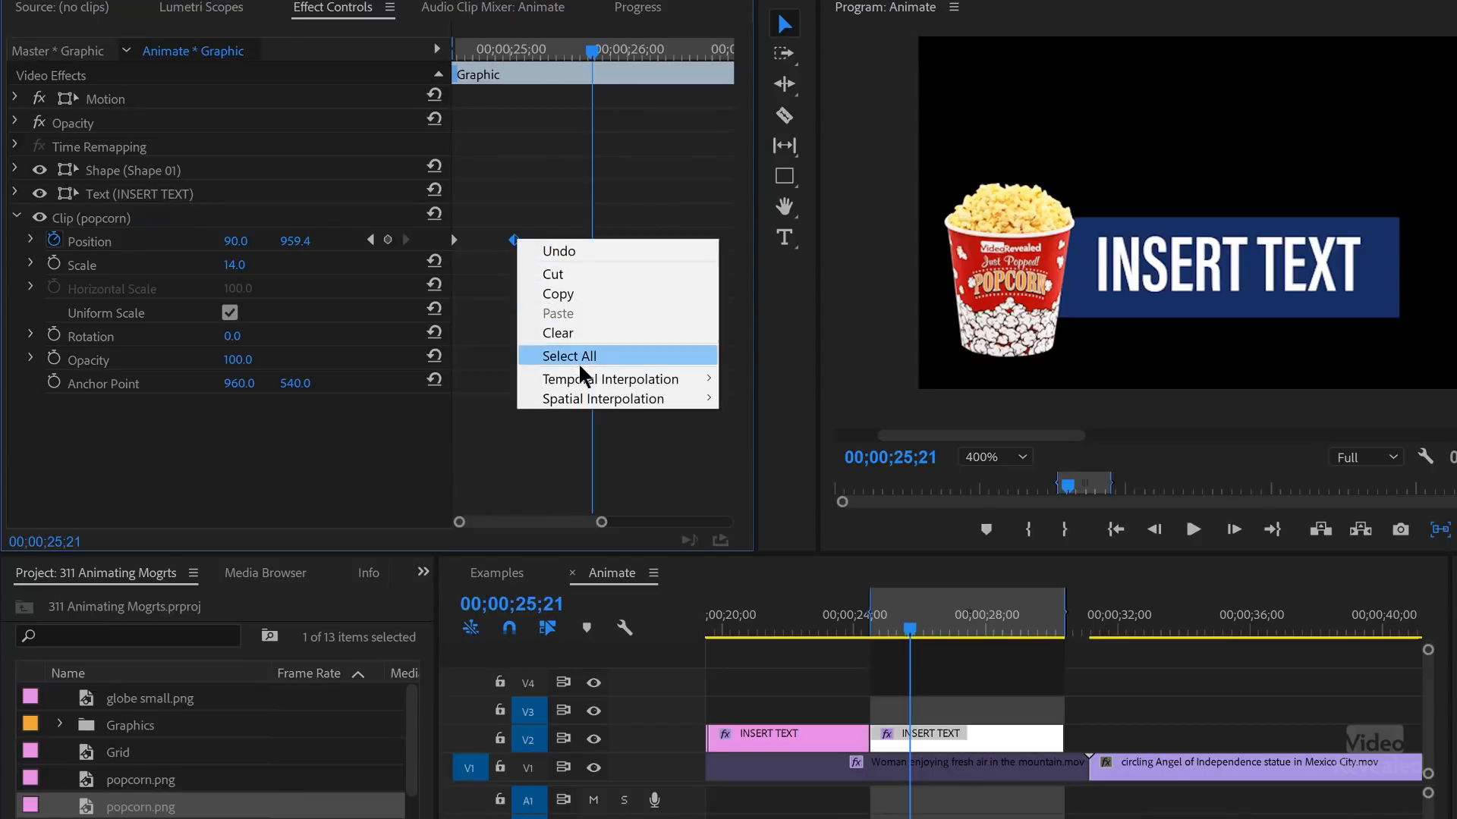
{"action": "mouse_move", "coordinate": [618, 381]}
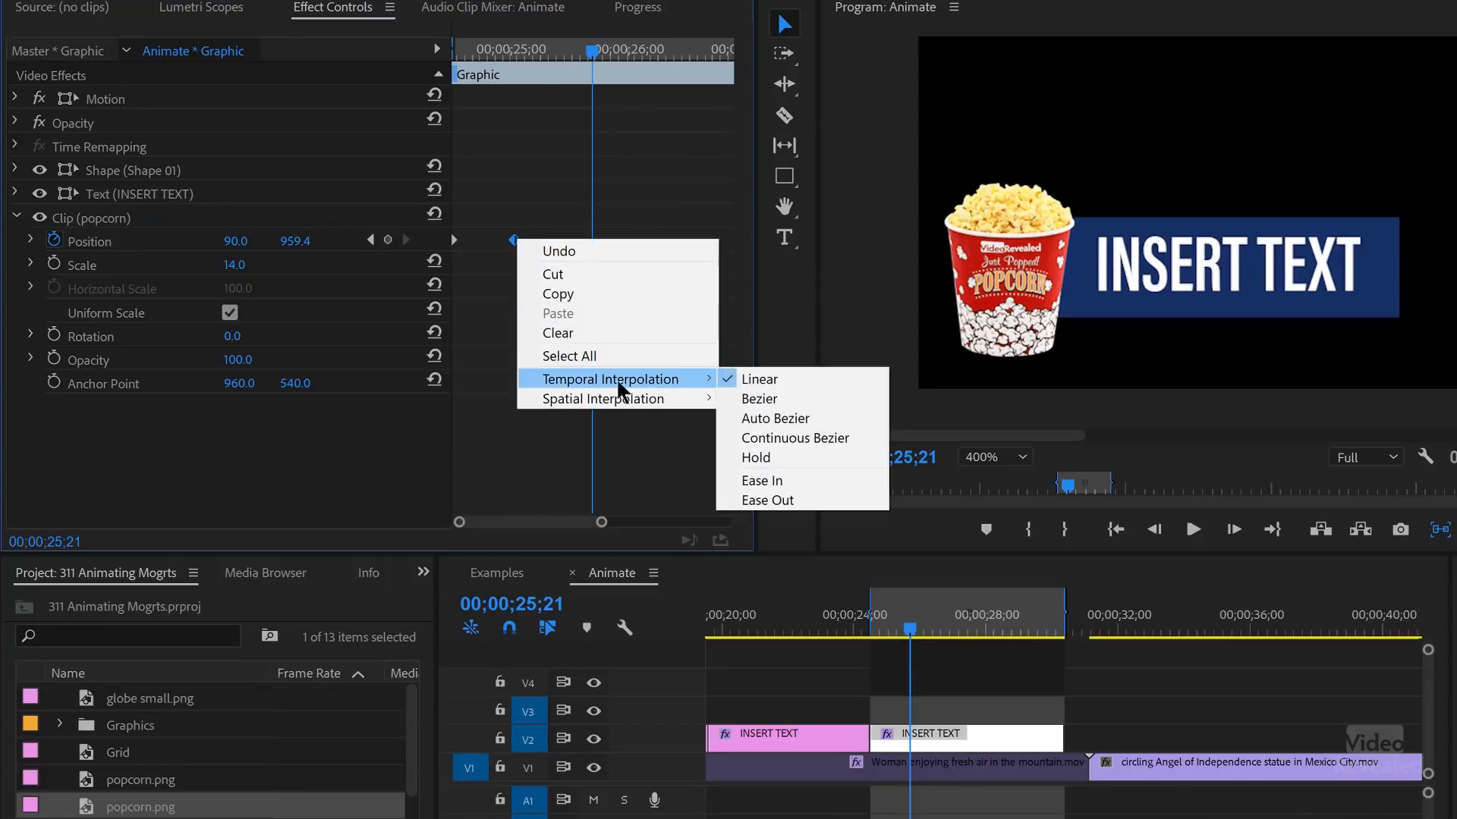
{"action": "left_click", "coordinate": [773, 399]}
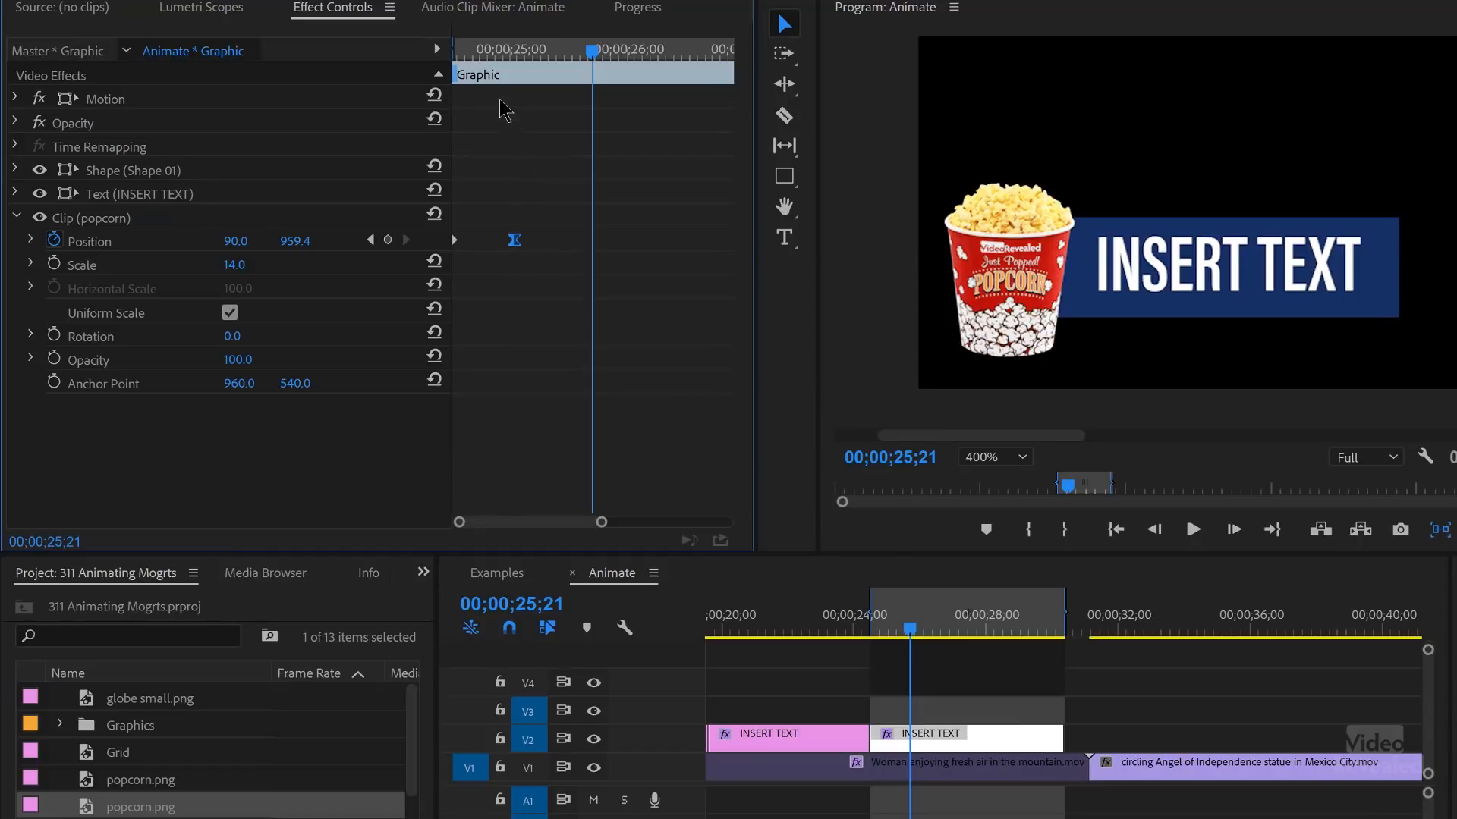
- Play back the popcorn's eased rise from the clip's start
{"action": "left_click_drag", "start_coordinate": [485, 52], "coordinate": [452, 51]}
{"action": "key", "text": "space"}
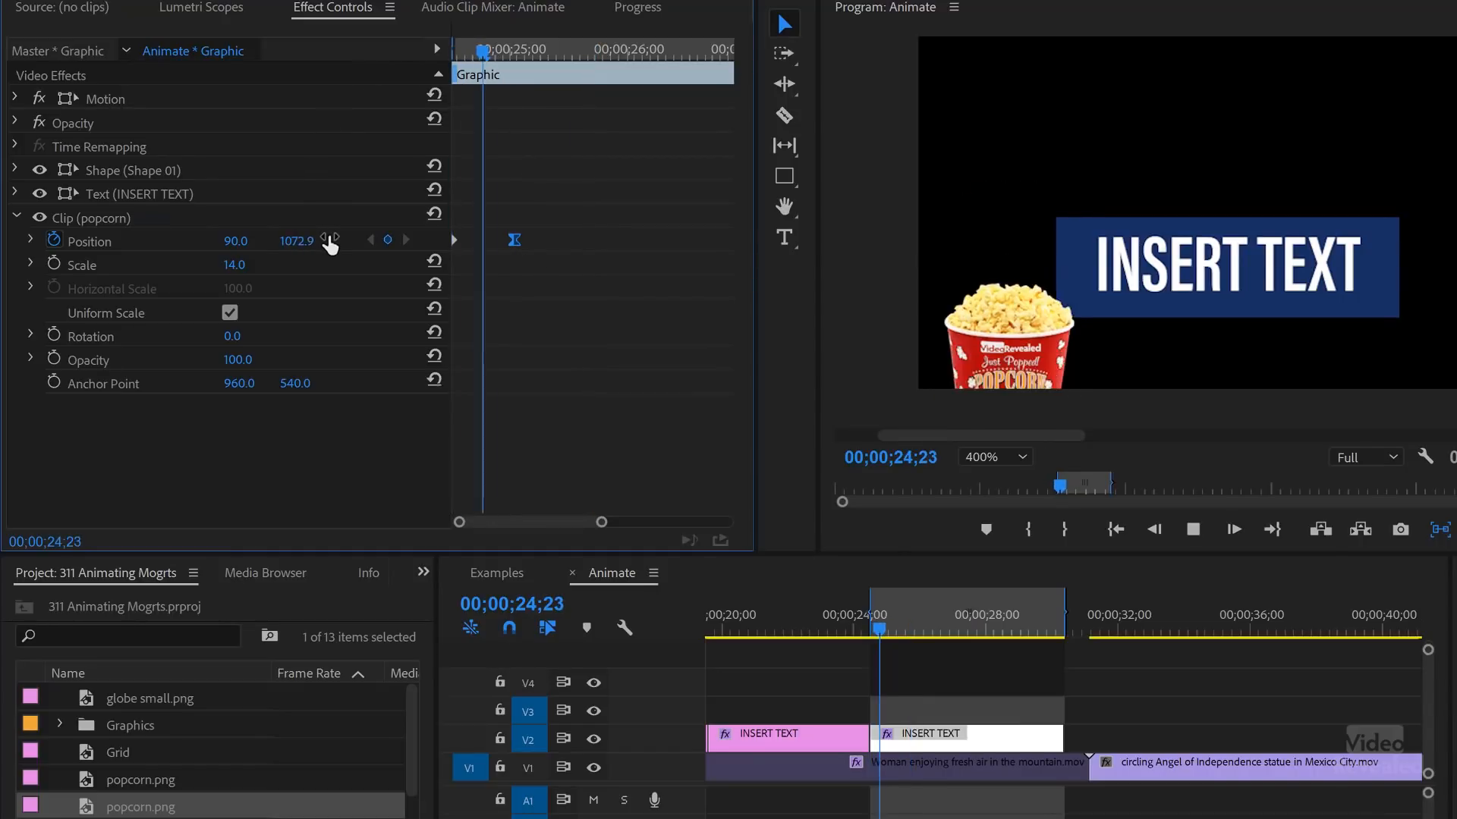
{"action": "key", "text": "space"}
{"action": "left_click_drag", "start_coordinate": [495, 50], "coordinate": [335, 99]}
{"action": "key", "text": "space"}
{"action": "key", "text": "space"}
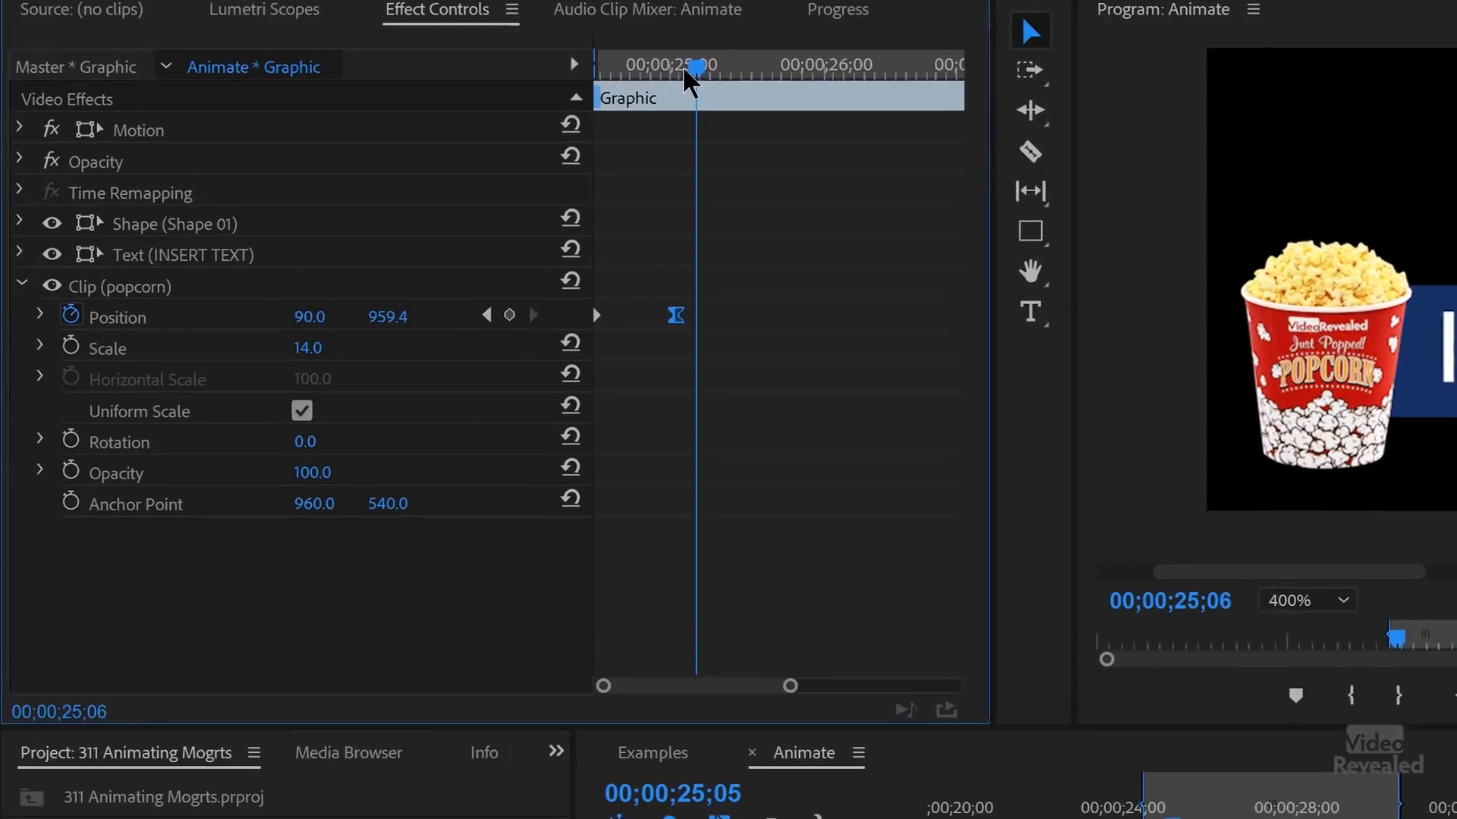
- Try an extra popcorn Position keyframe at 00;00;24;28 with the vertical position at 952.4, and undo it
{"action": "left_click_drag", "start_coordinate": [534, 50], "coordinate": [500, 54]}
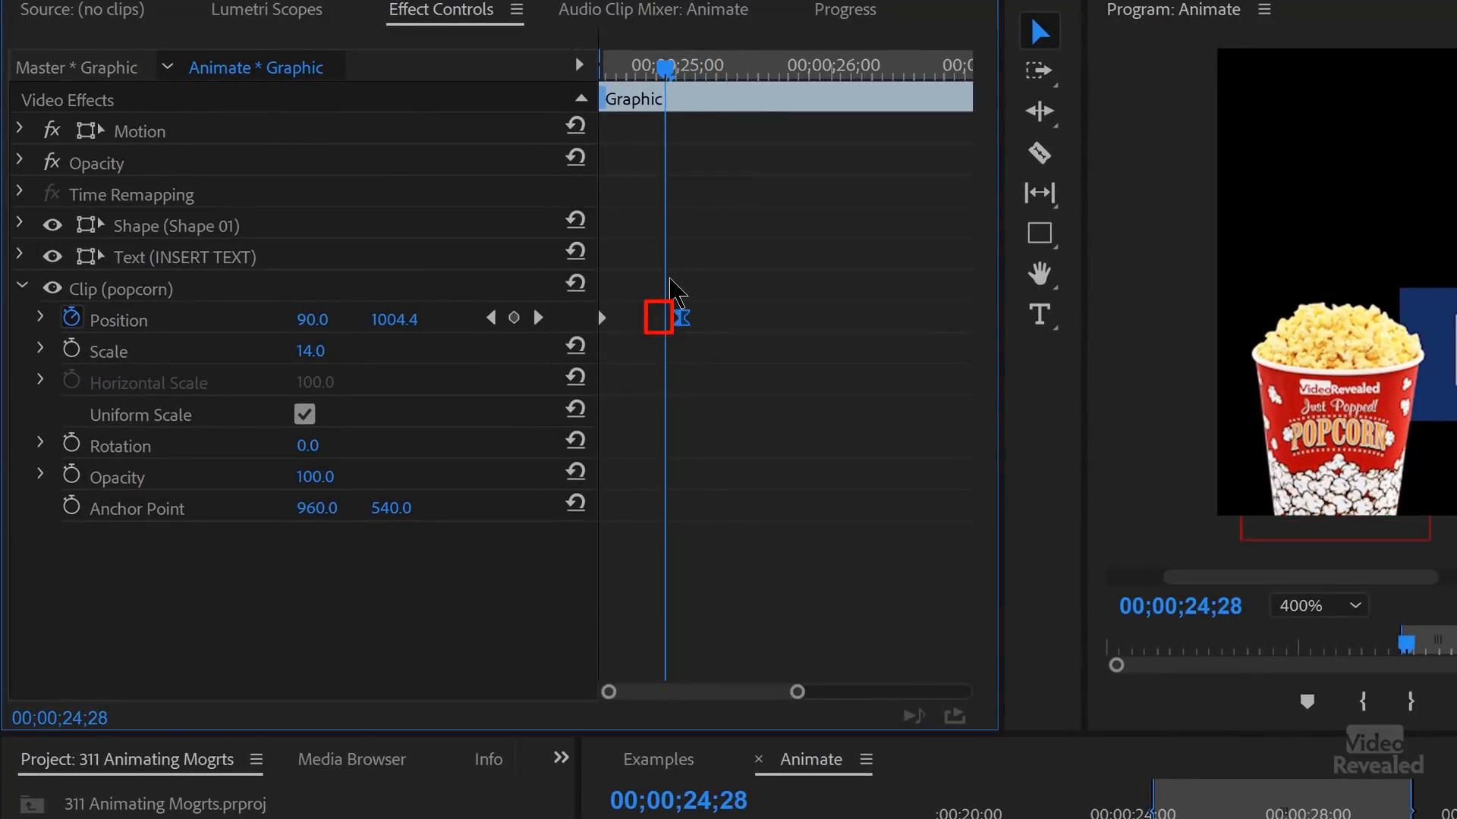
{"action": "left_click_drag", "start_coordinate": [668, 79], "coordinate": [687, 87]}
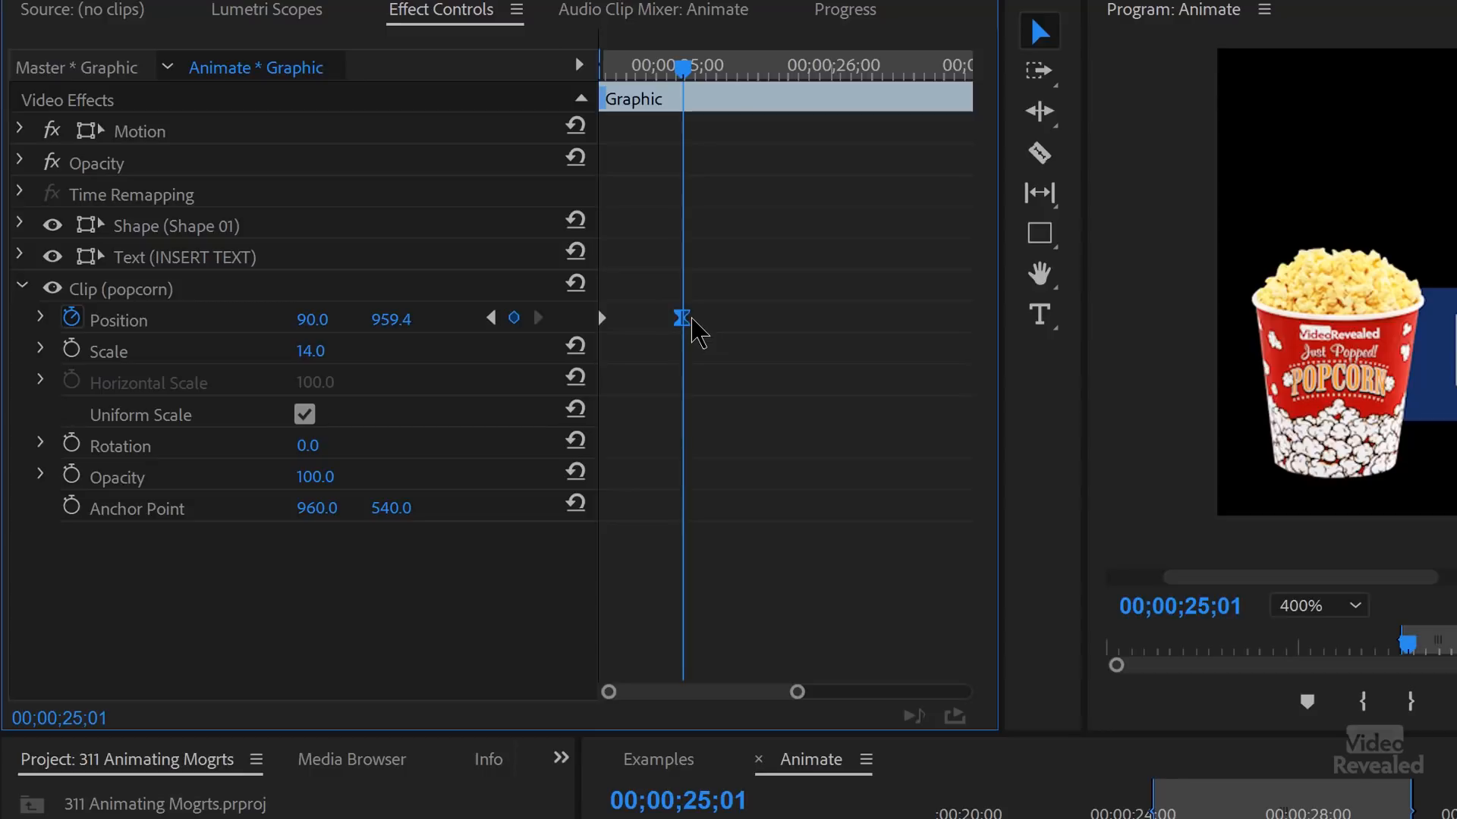
{"action": "left_click_drag", "start_coordinate": [689, 85], "coordinate": [672, 84]}
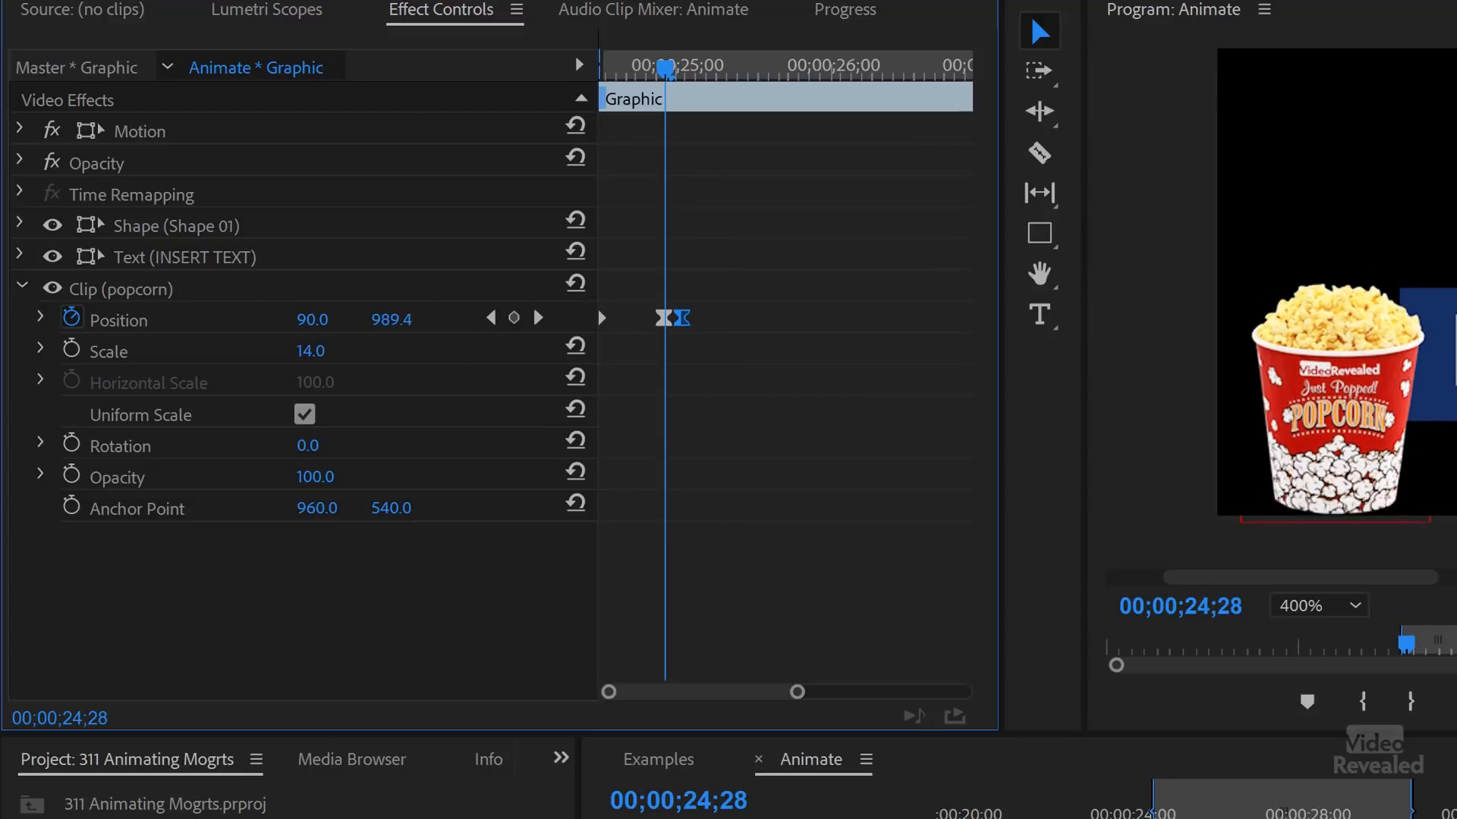
{"action": "left_click_drag", "start_coordinate": [392, 320], "coordinate": [352, 319]}
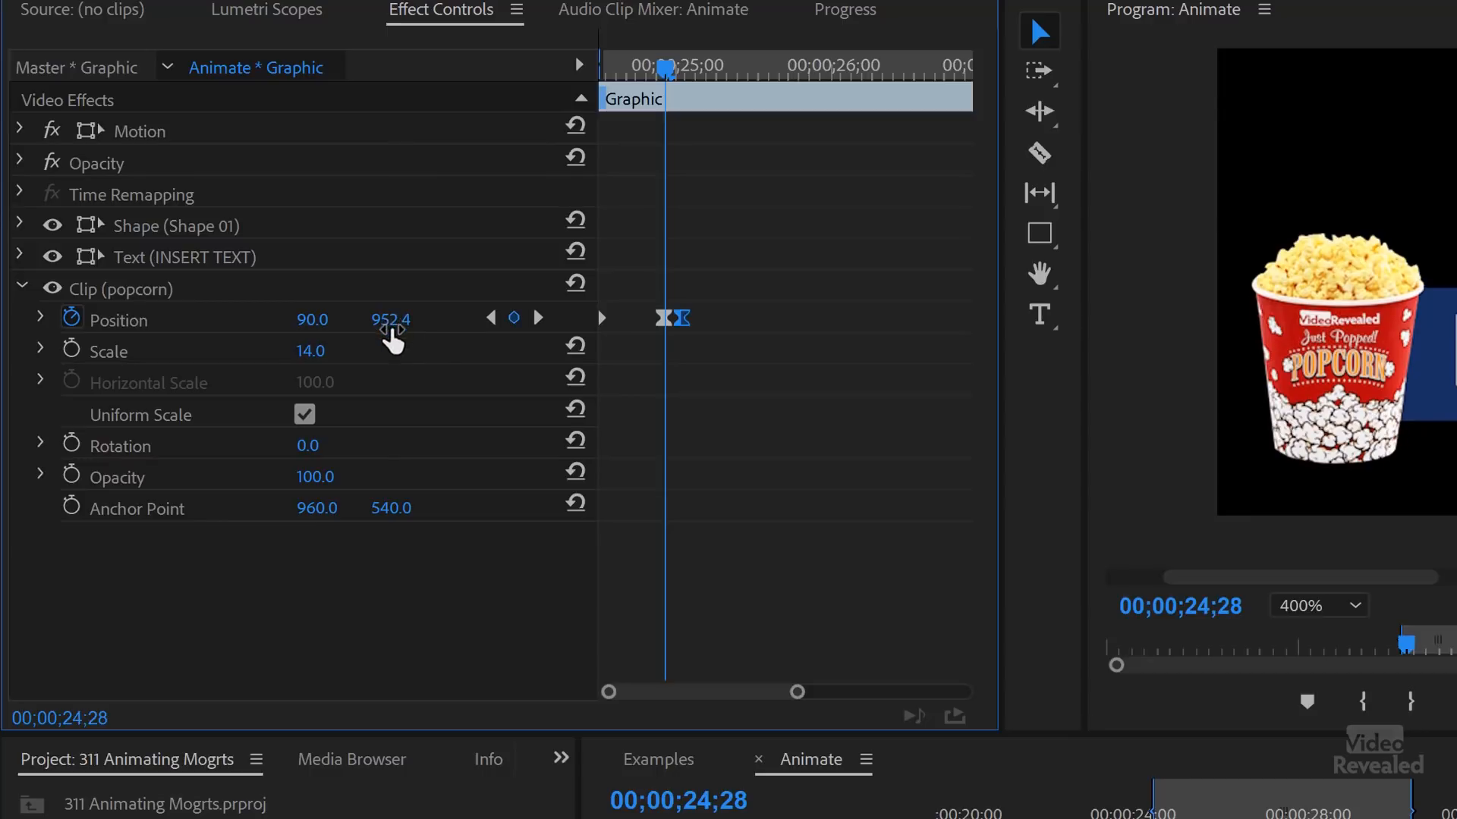
{"action": "key", "text": "ctrl+z"}
- Set the popcorn's vertical position to 939.4 at 00;00;25;05 and move that keyframe just ahead of the 00;00;25;01 keyframe to create an overshoot
{"action": "left_click_drag", "start_coordinate": [678, 87], "coordinate": [703, 76]}
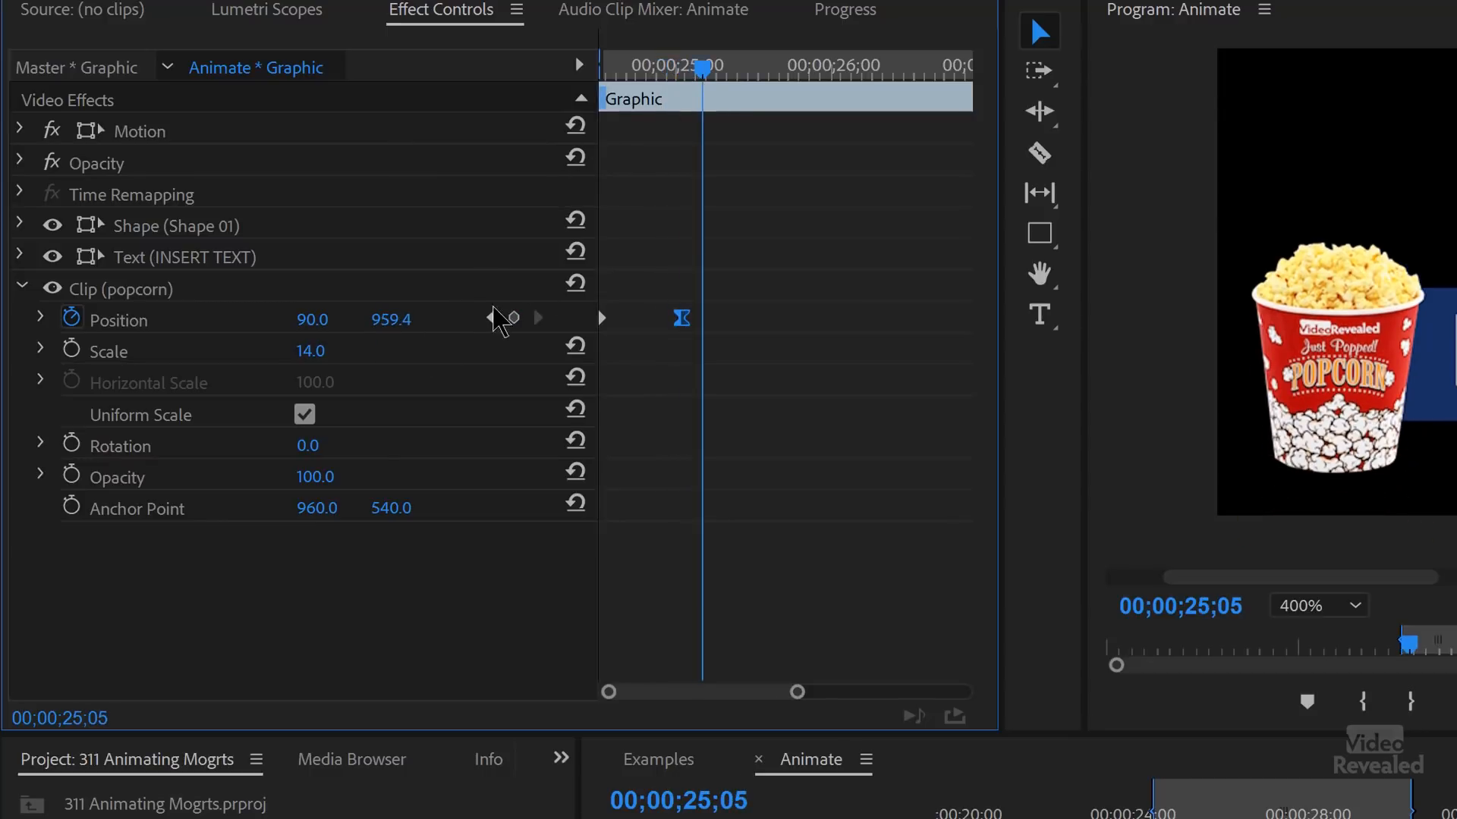
{"action": "left_click_drag", "start_coordinate": [409, 320], "coordinate": [393, 319]}
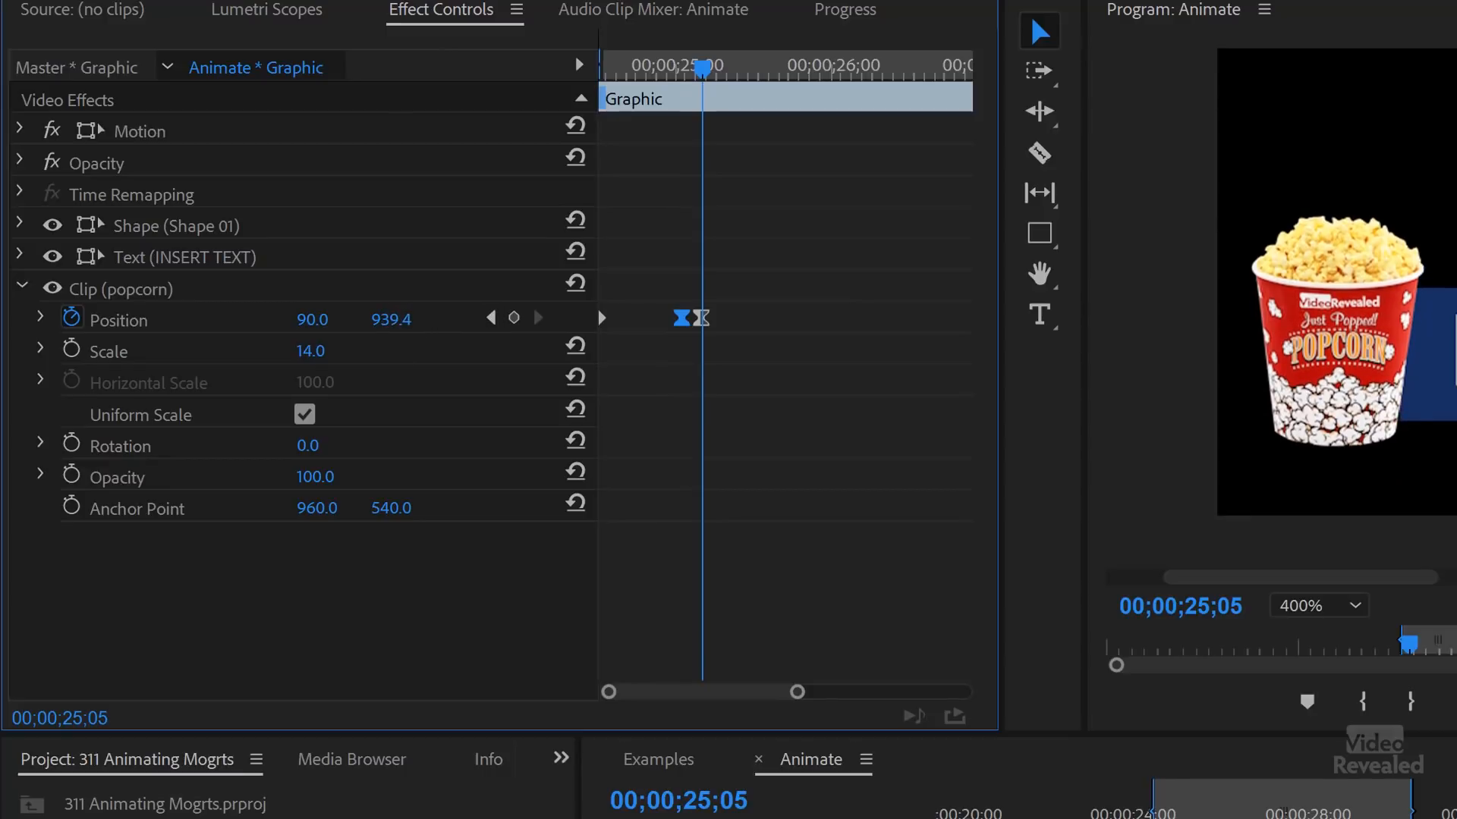
{"action": "left_click", "coordinate": [699, 319]}
{"action": "left_click_drag", "start_coordinate": [689, 325], "coordinate": [660, 324]}
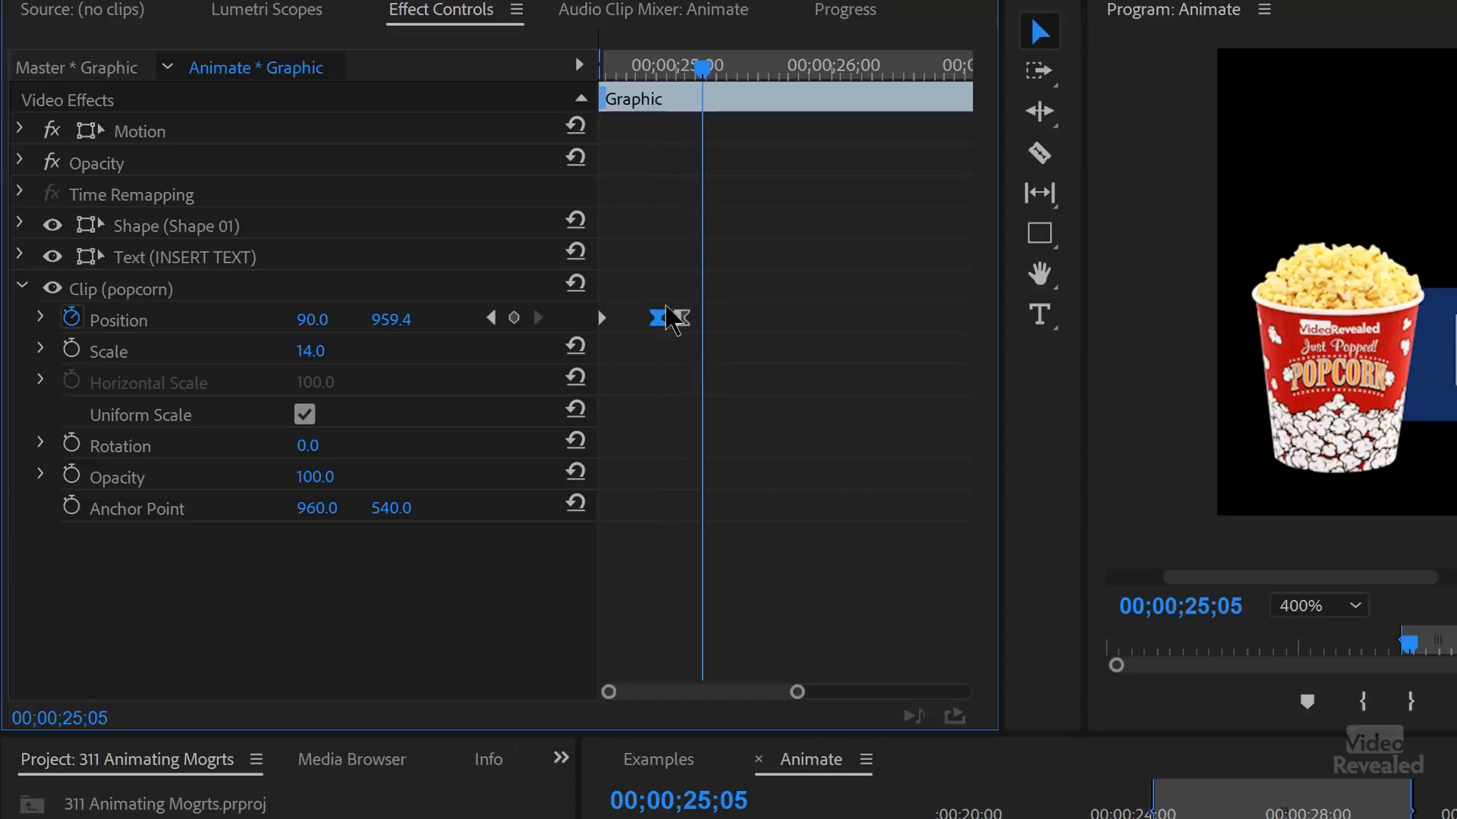
- Play back the popcorn's rise and overshoot several times from the clip's start
{"action": "left_click_drag", "start_coordinate": [642, 75], "coordinate": [488, 144]}
{"action": "key", "text": "space"}
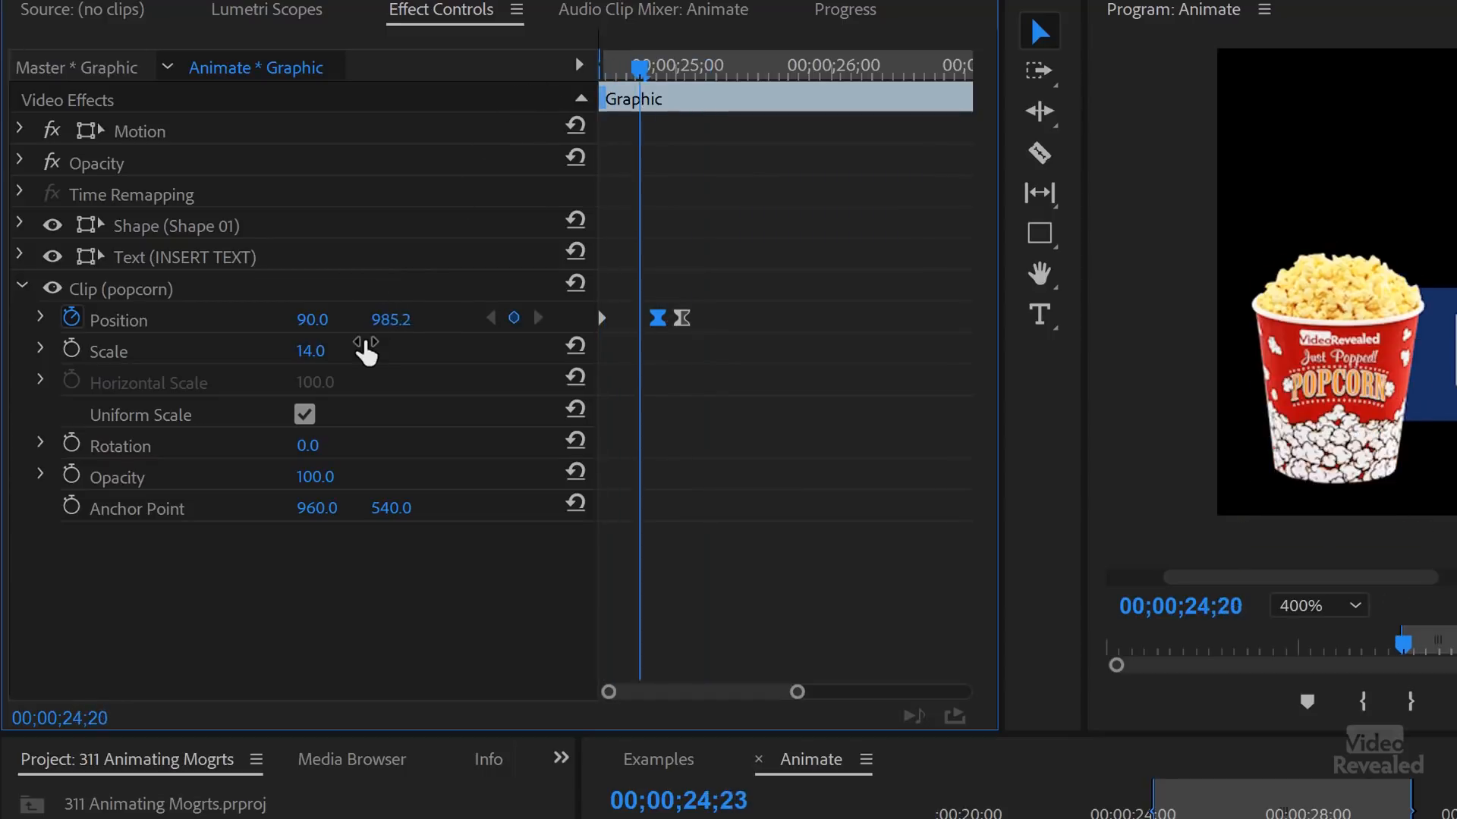
{"action": "left_click", "coordinate": [641, 72]}
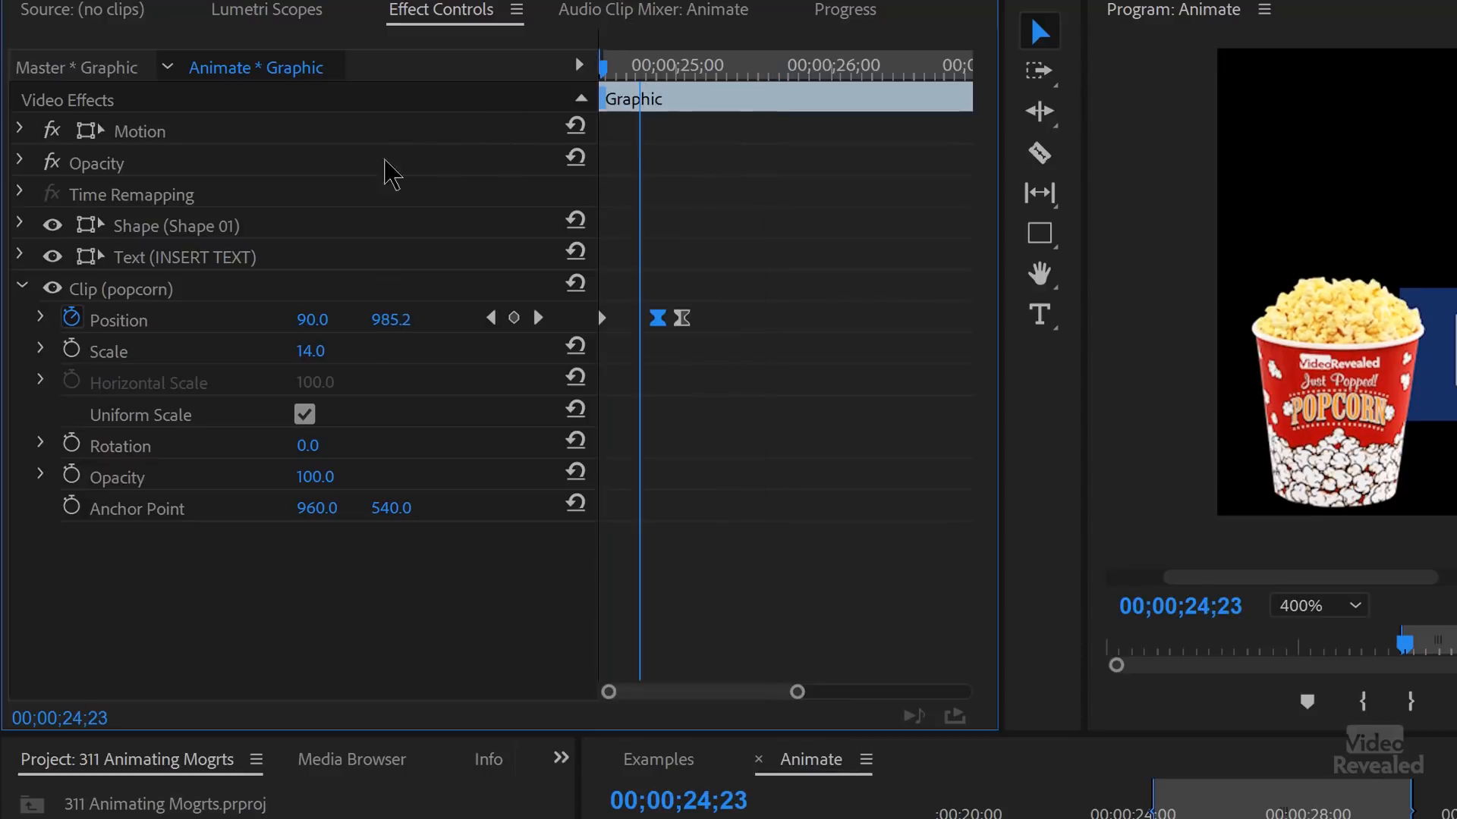
{"action": "key", "text": "Up"}
{"action": "key", "text": "space"}
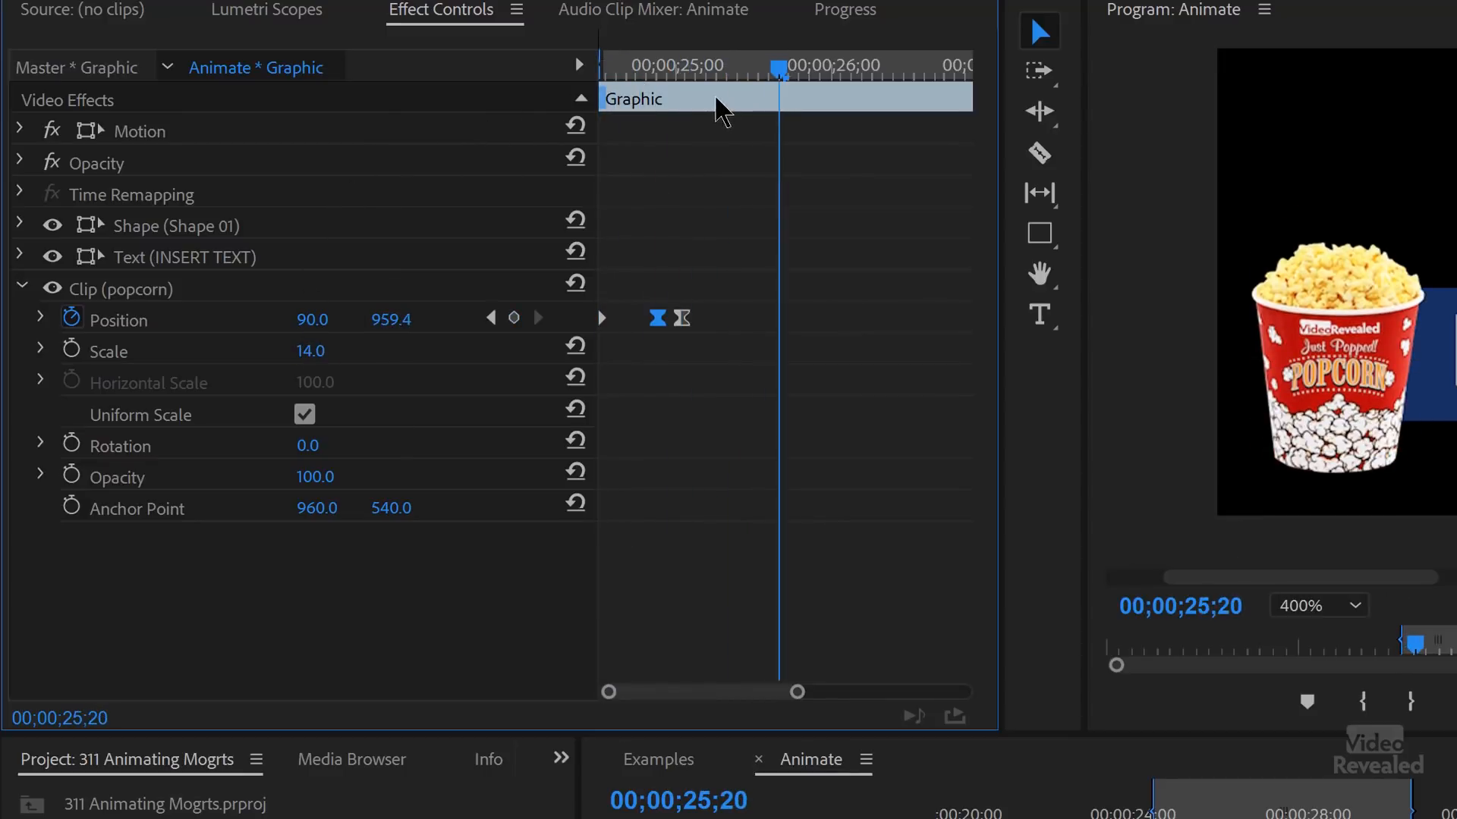
{"action": "key", "text": "Up"}
{"action": "key", "text": "space"}
{"action": "key", "text": "space"}
{"action": "left_click_drag", "start_coordinate": [710, 72], "coordinate": [443, 126]}
{"action": "key", "text": "Up"}
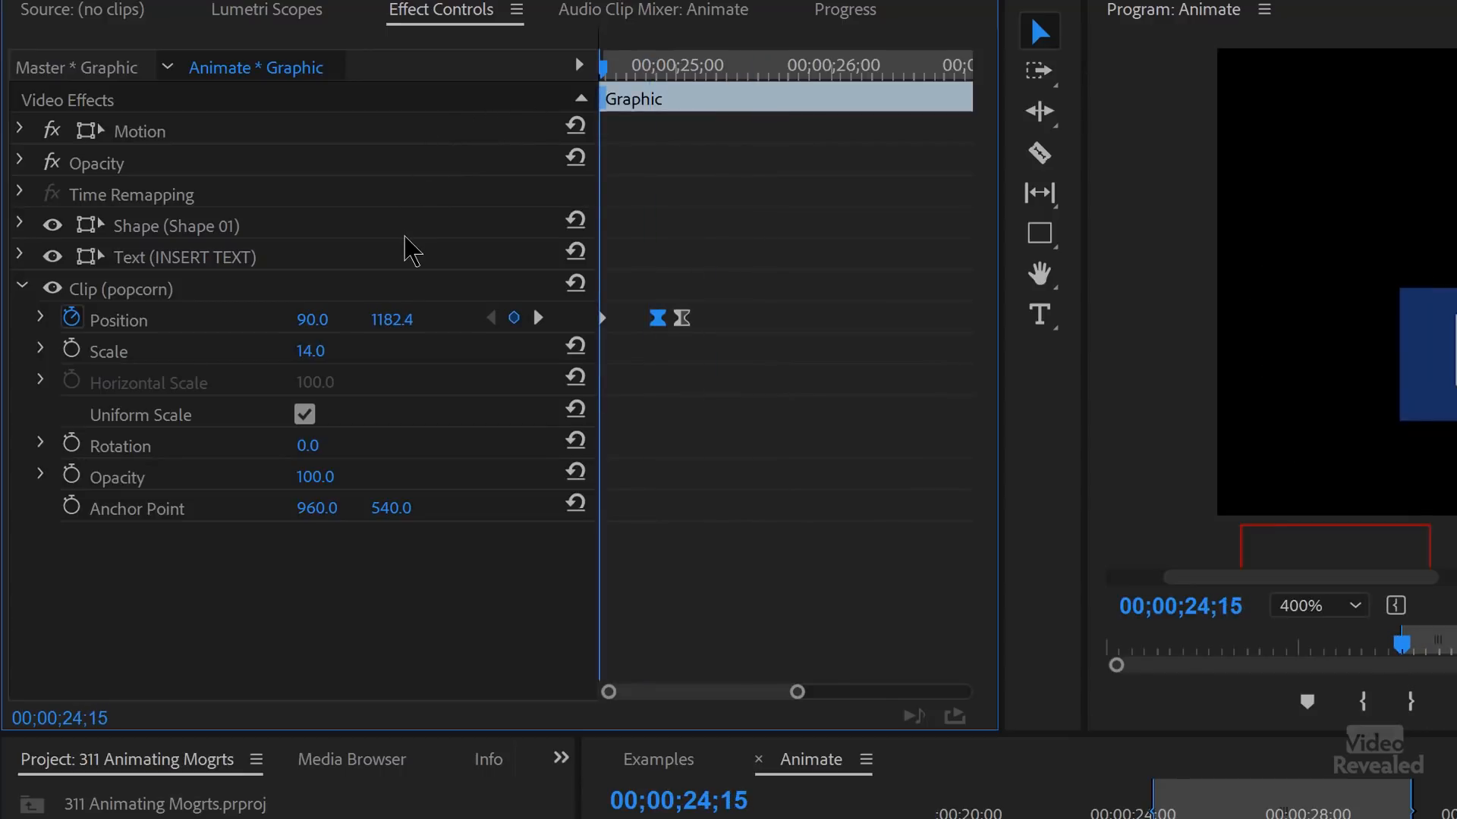
{"action": "key", "text": "space"}
{"action": "key", "text": "space"}
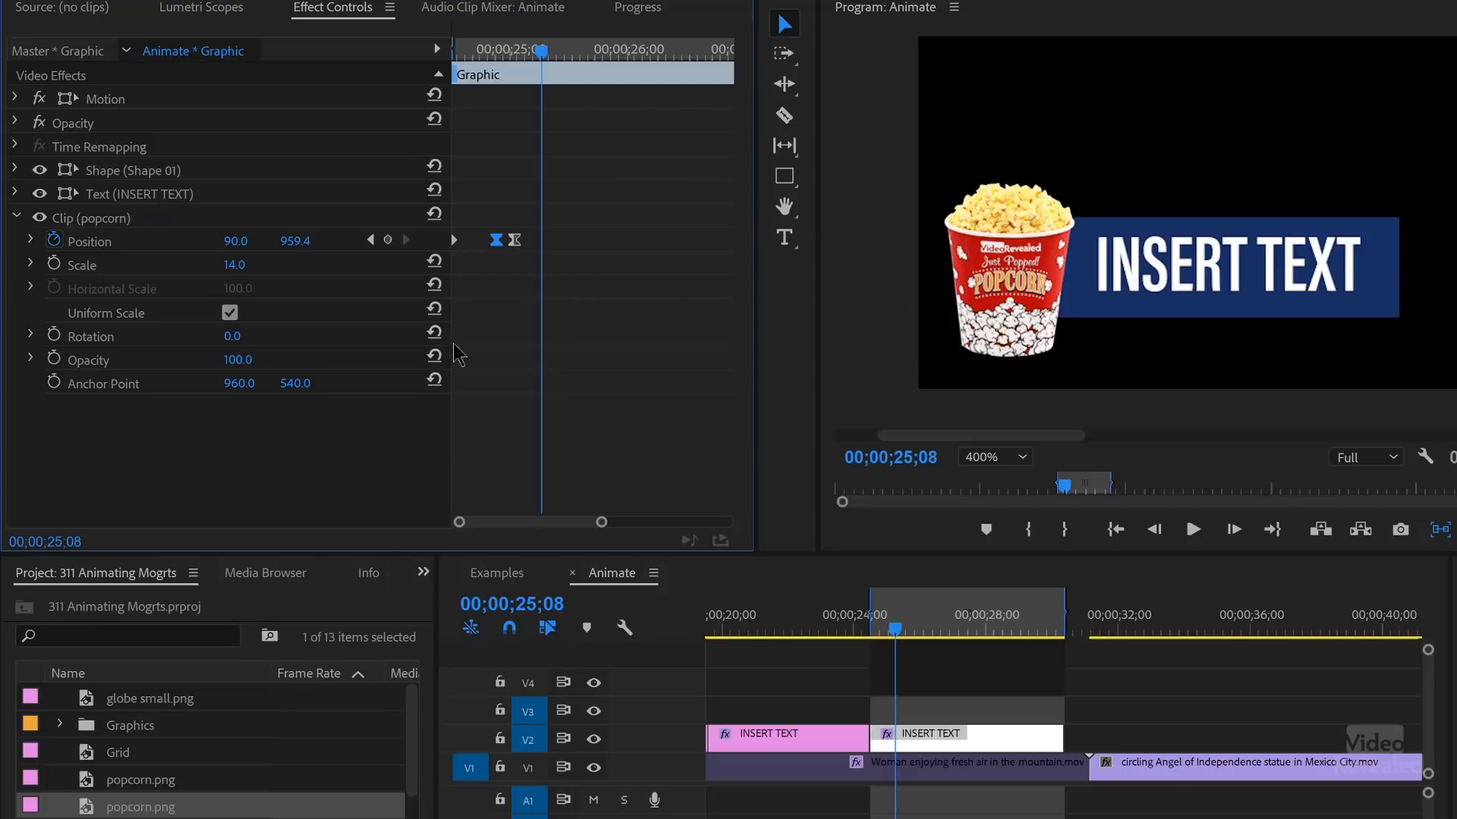
- Apply Gaussian Blur to the title, placing the effect between the text layer and the popcorn layer
{"action": "left_click", "coordinate": [19, 219]}
{"action": "left_click", "coordinate": [17, 218]}
{"action": "left_click", "coordinate": [154, 357]}
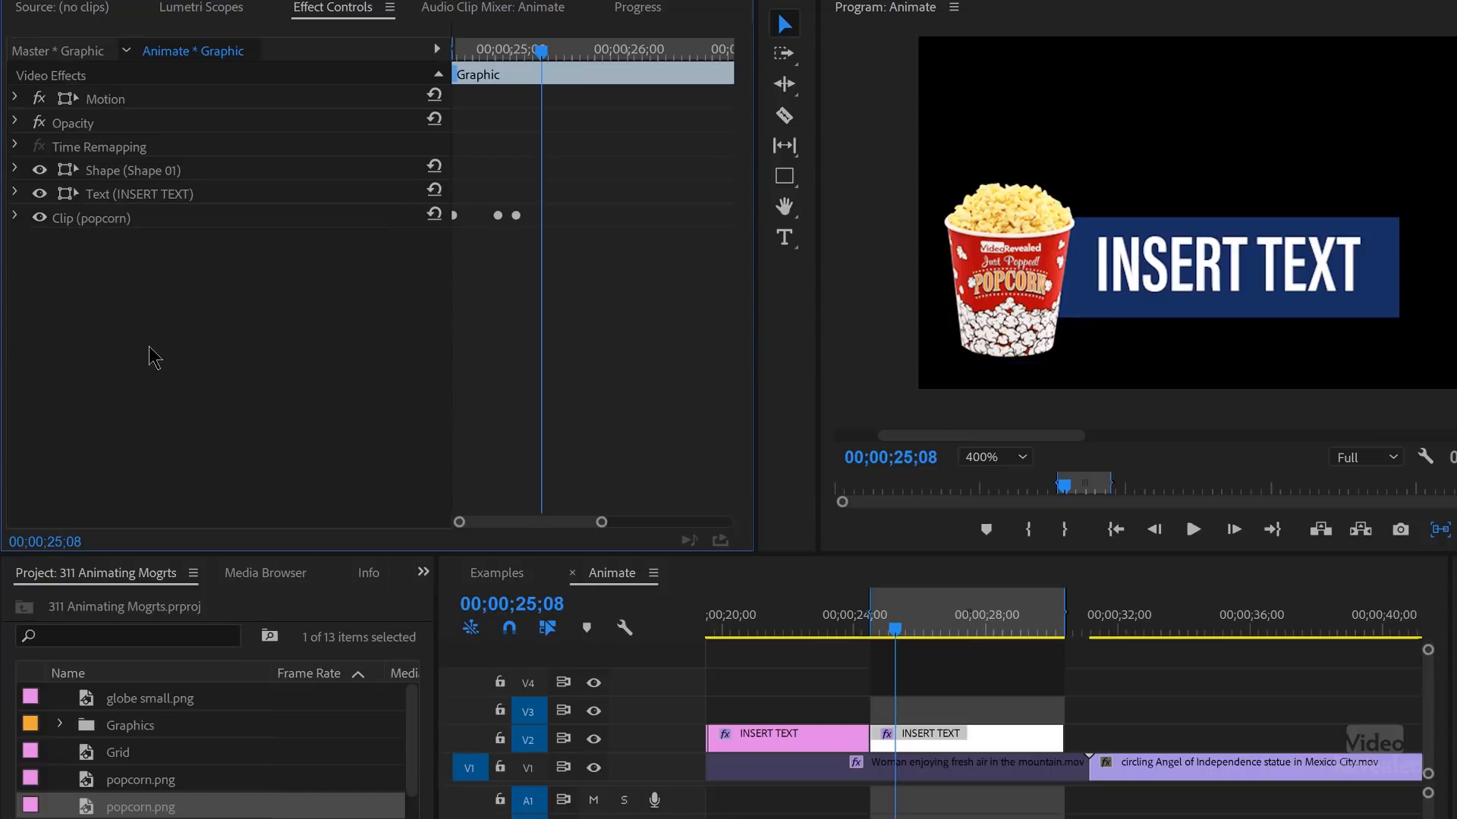
{"action": "left_click", "coordinate": [423, 574]}
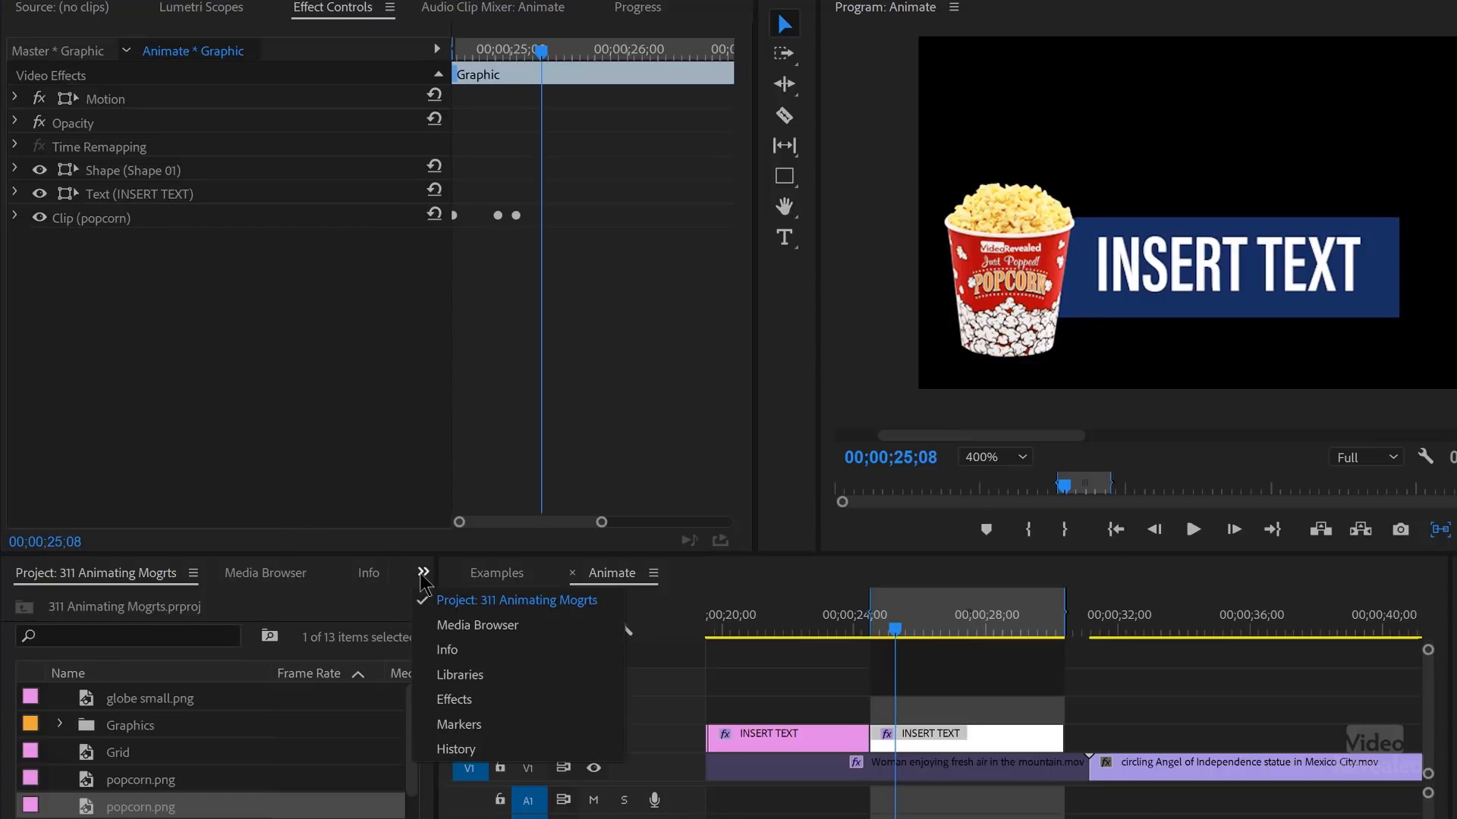
{"action": "left_click", "coordinate": [478, 702]}
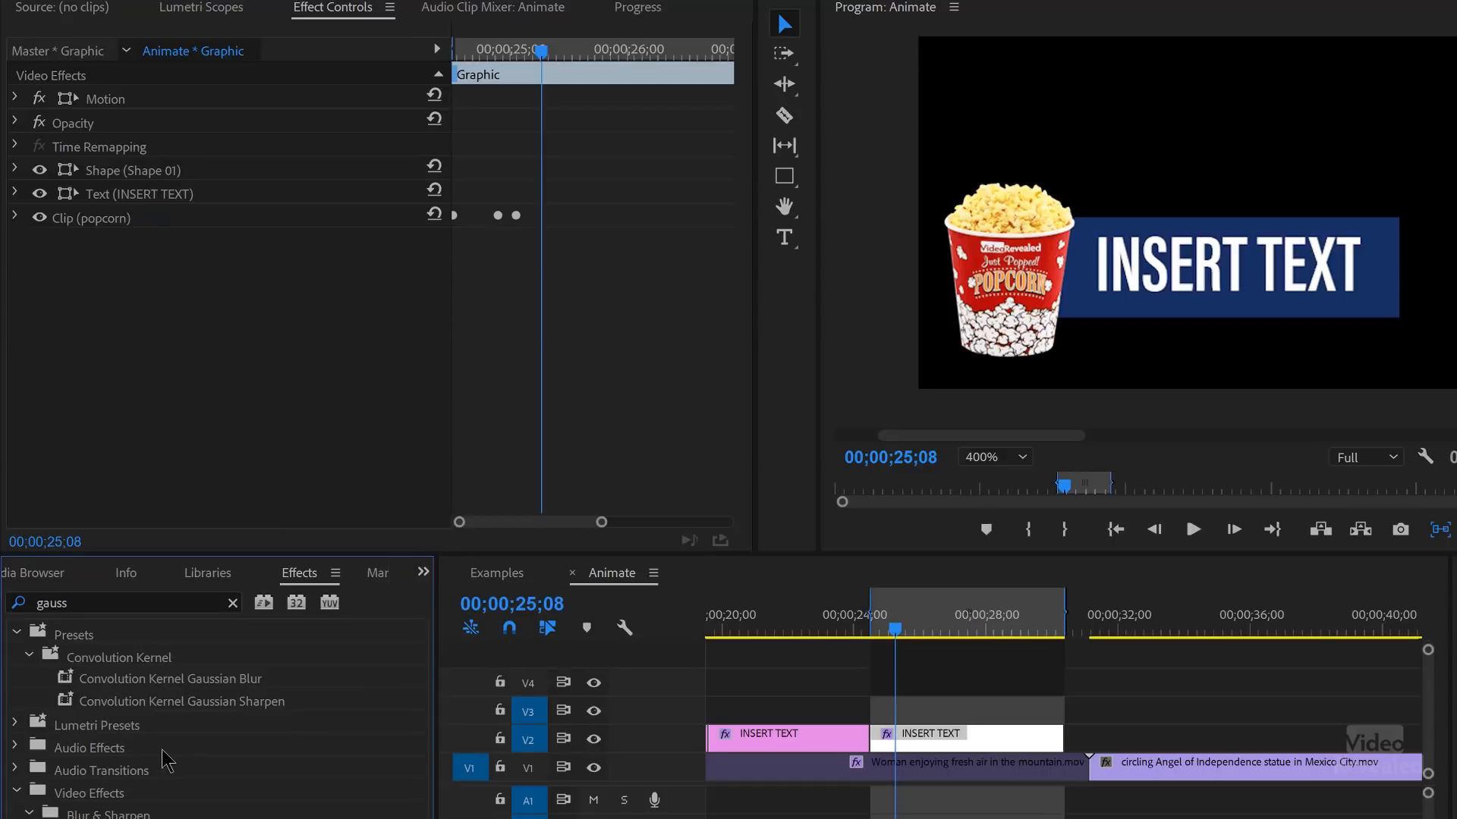
{"action": "left_click_drag", "start_coordinate": [129, 651], "coordinate": [154, 374]}
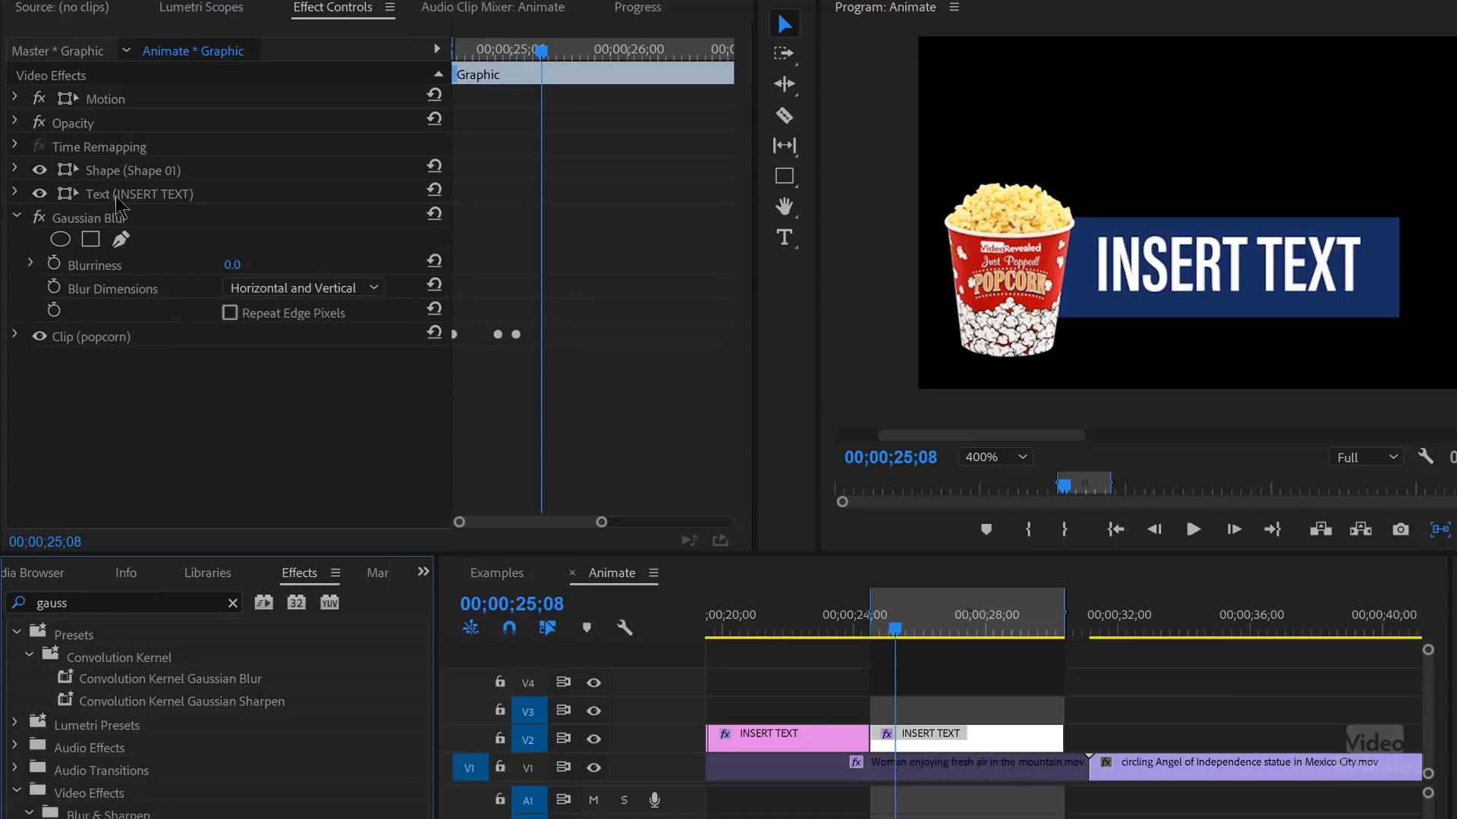
{"action": "left_click_drag", "start_coordinate": [110, 220], "coordinate": [117, 380]}
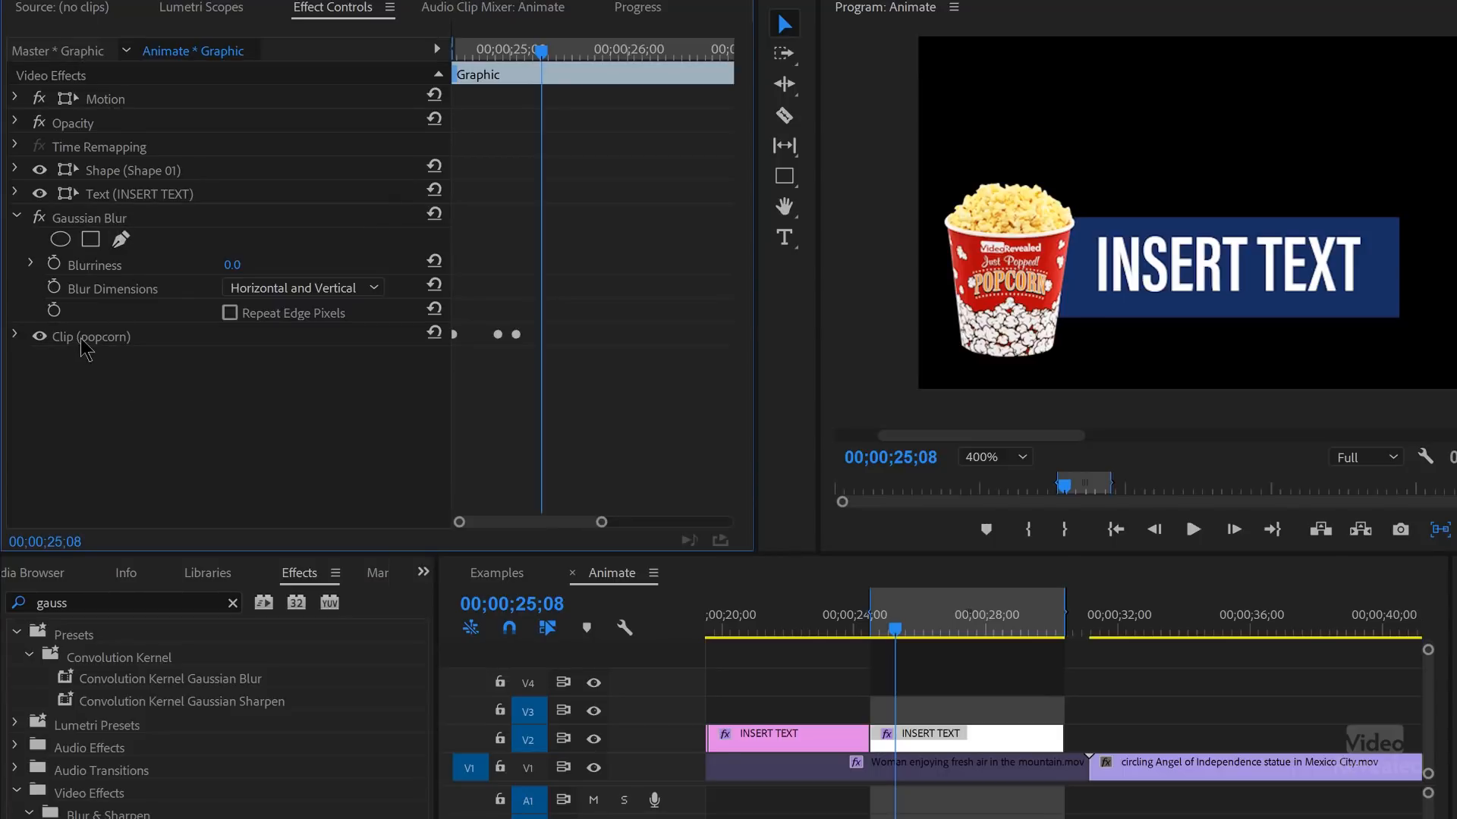
- Set the Gaussian Blur to Horizontal with a Blurriness of 203, and keyframe Blurriness at 00;00;25;01
{"action": "left_click", "coordinate": [289, 294]}
{"action": "left_click", "coordinate": [281, 335]}
{"action": "left_click_drag", "start_coordinate": [232, 265], "coordinate": [464, 265]}
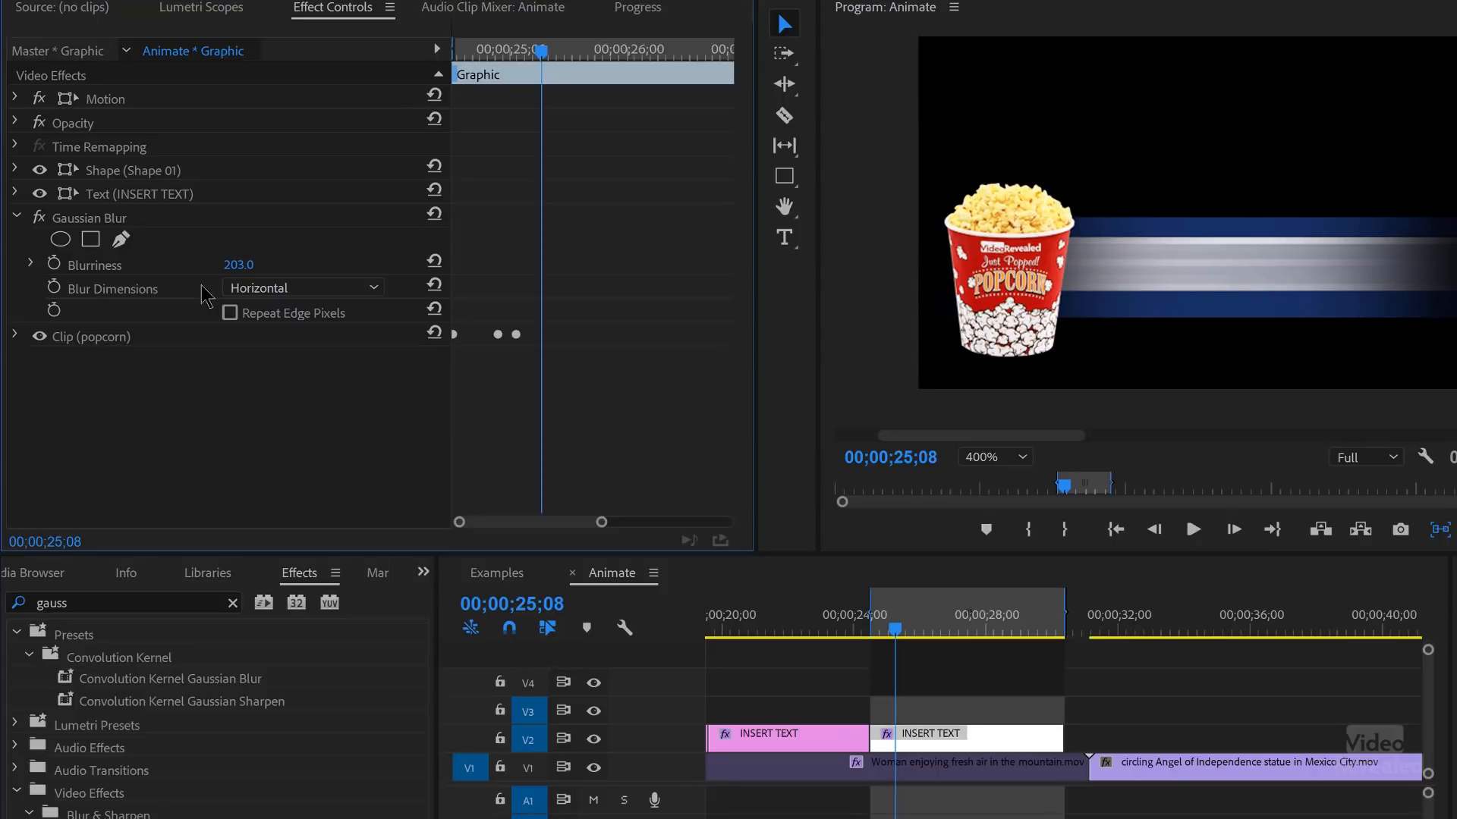
{"action": "left_click_drag", "start_coordinate": [522, 55], "coordinate": [515, 56]}
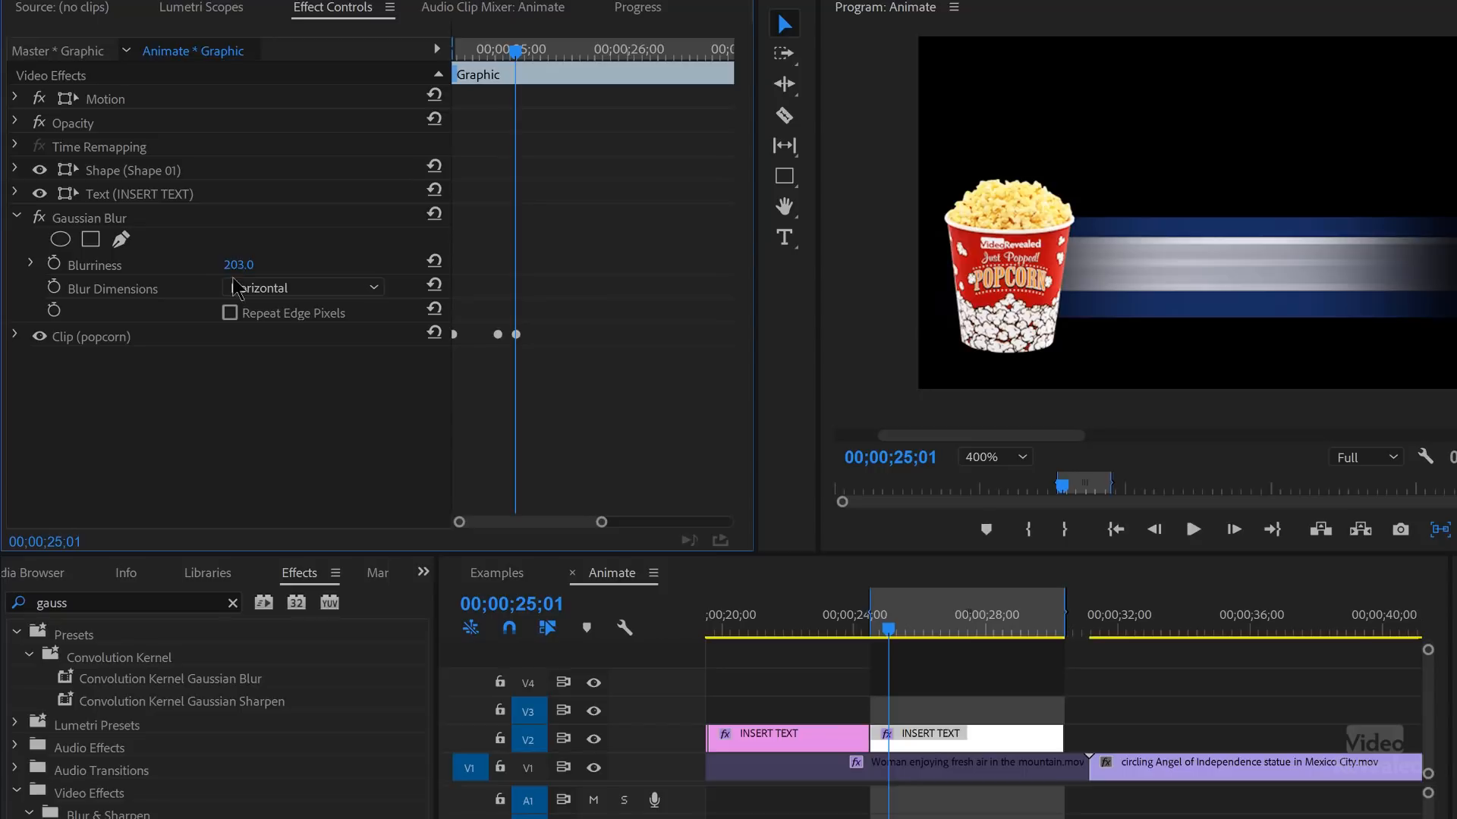
{"action": "left_click", "coordinate": [55, 264]}
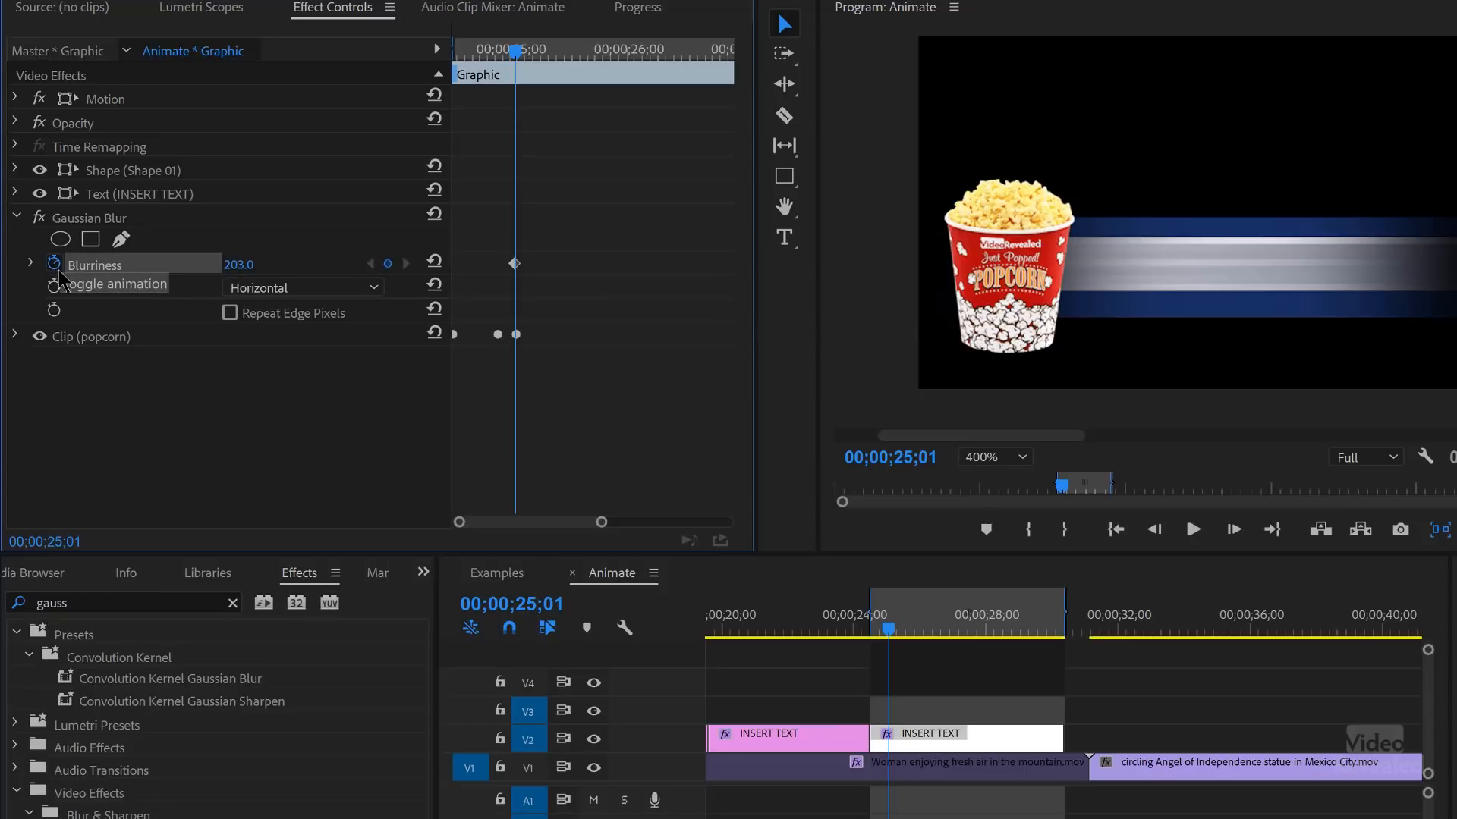
{"action": "left_click", "coordinate": [14, 336]}
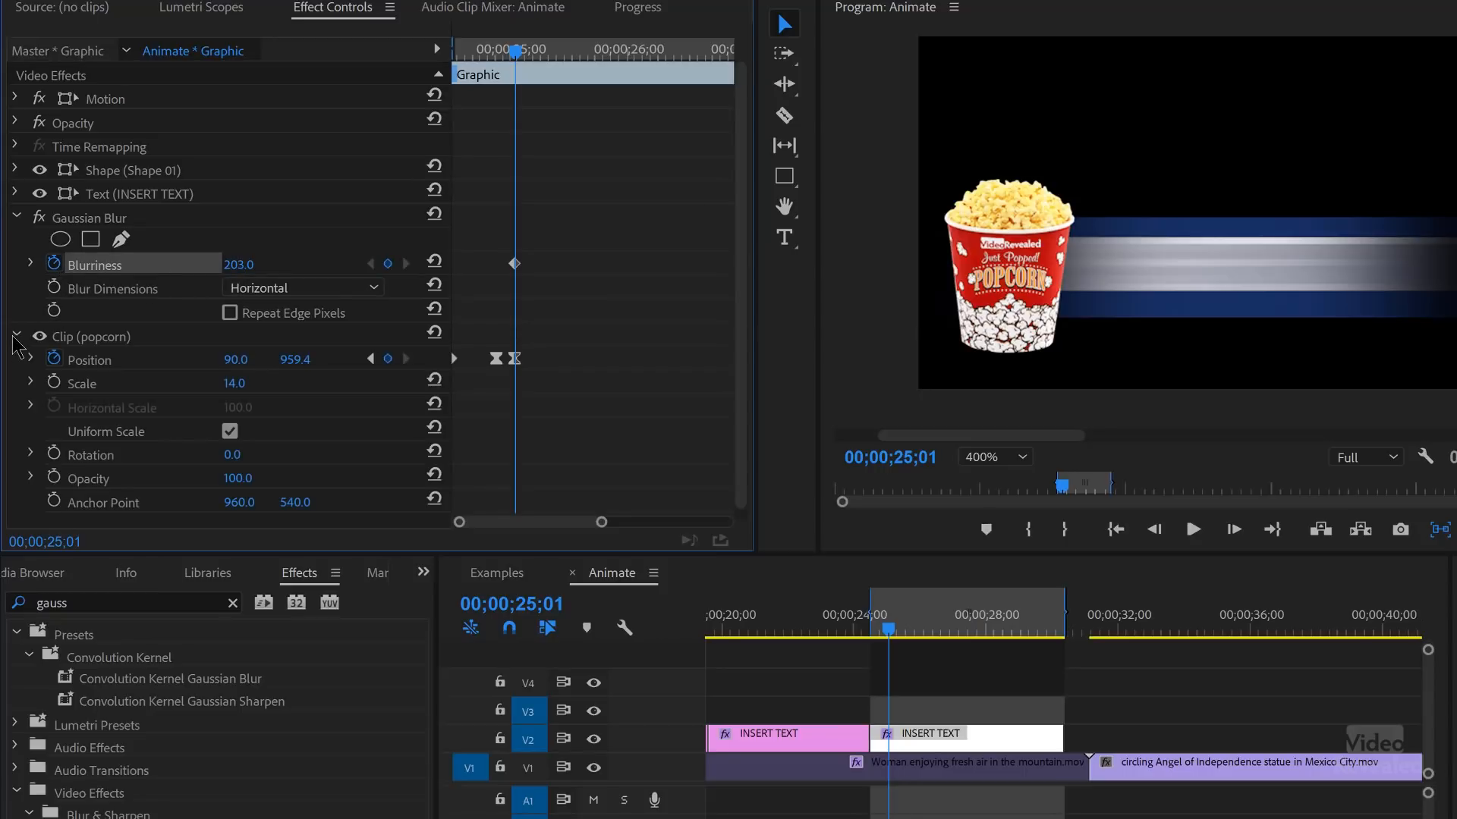
{"action": "left_click", "coordinate": [15, 336]}
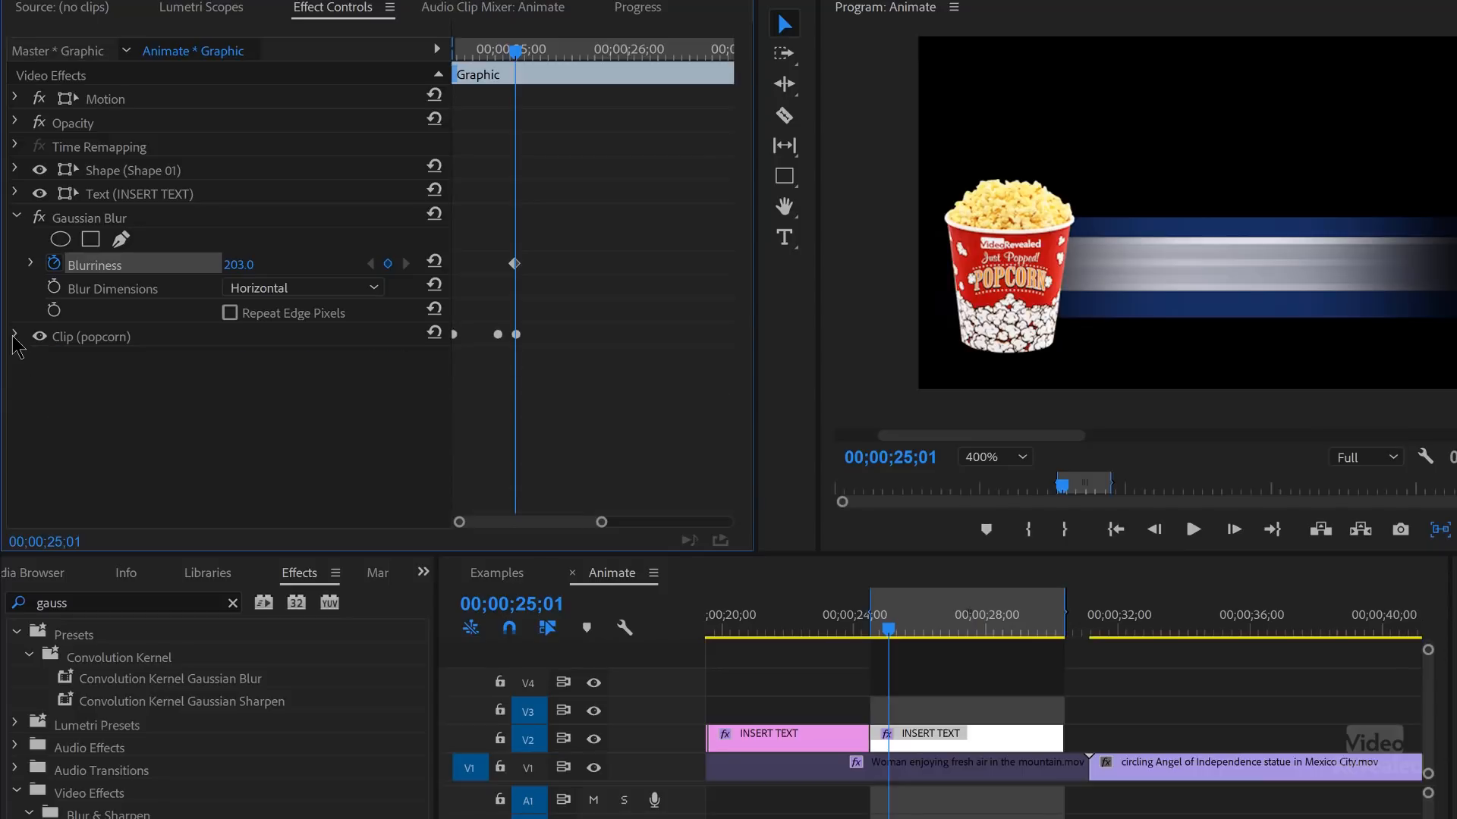
- Set the text's and the shape's opacity to 0% and add an Opacity keyframe to each at 00;00;25;01
{"action": "left_click", "coordinate": [15, 194]}
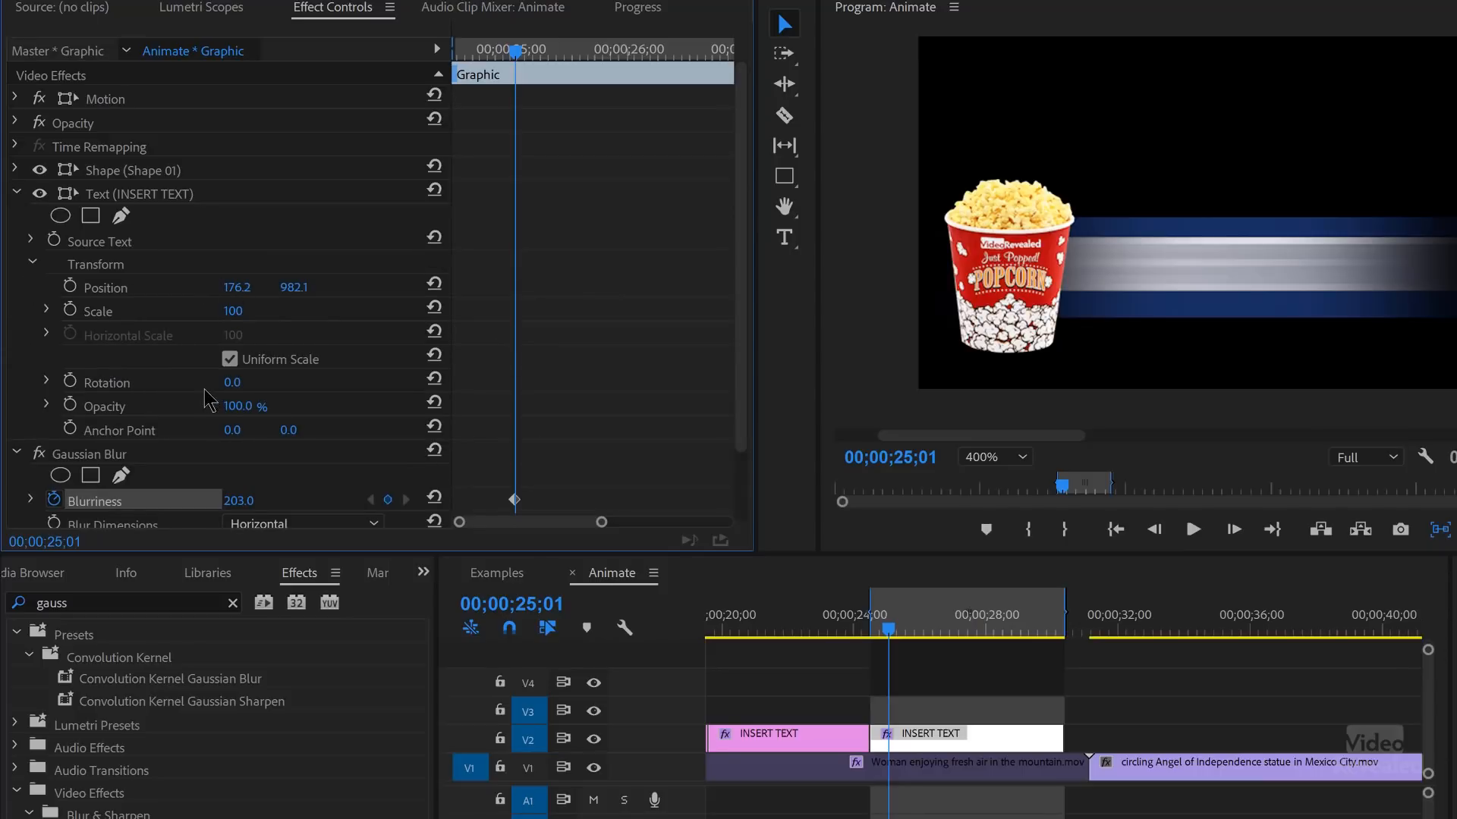
{"action": "left_click_drag", "start_coordinate": [235, 407], "coordinate": [158, 406]}
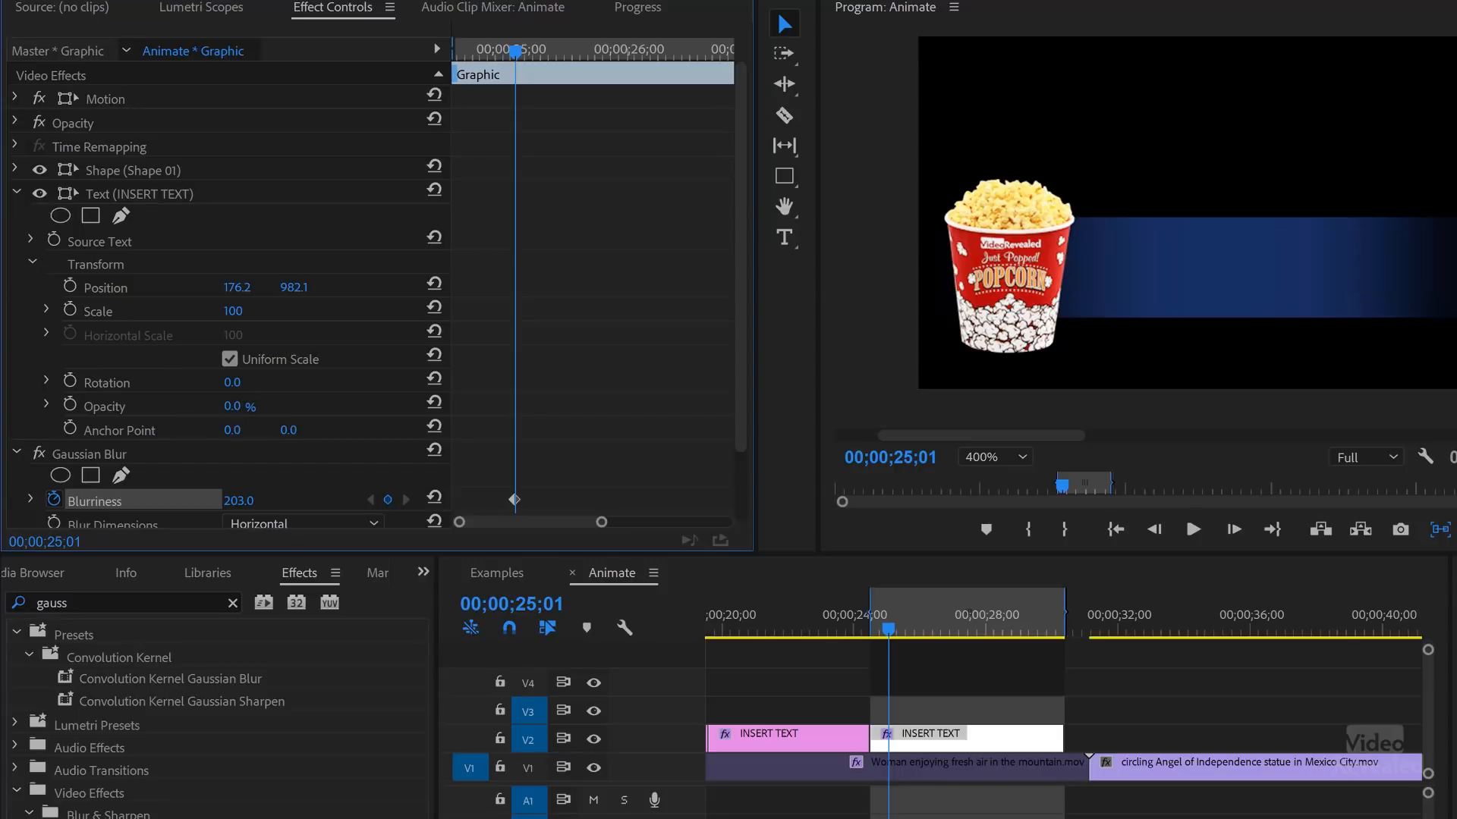
{"action": "left_click", "coordinate": [16, 169]}
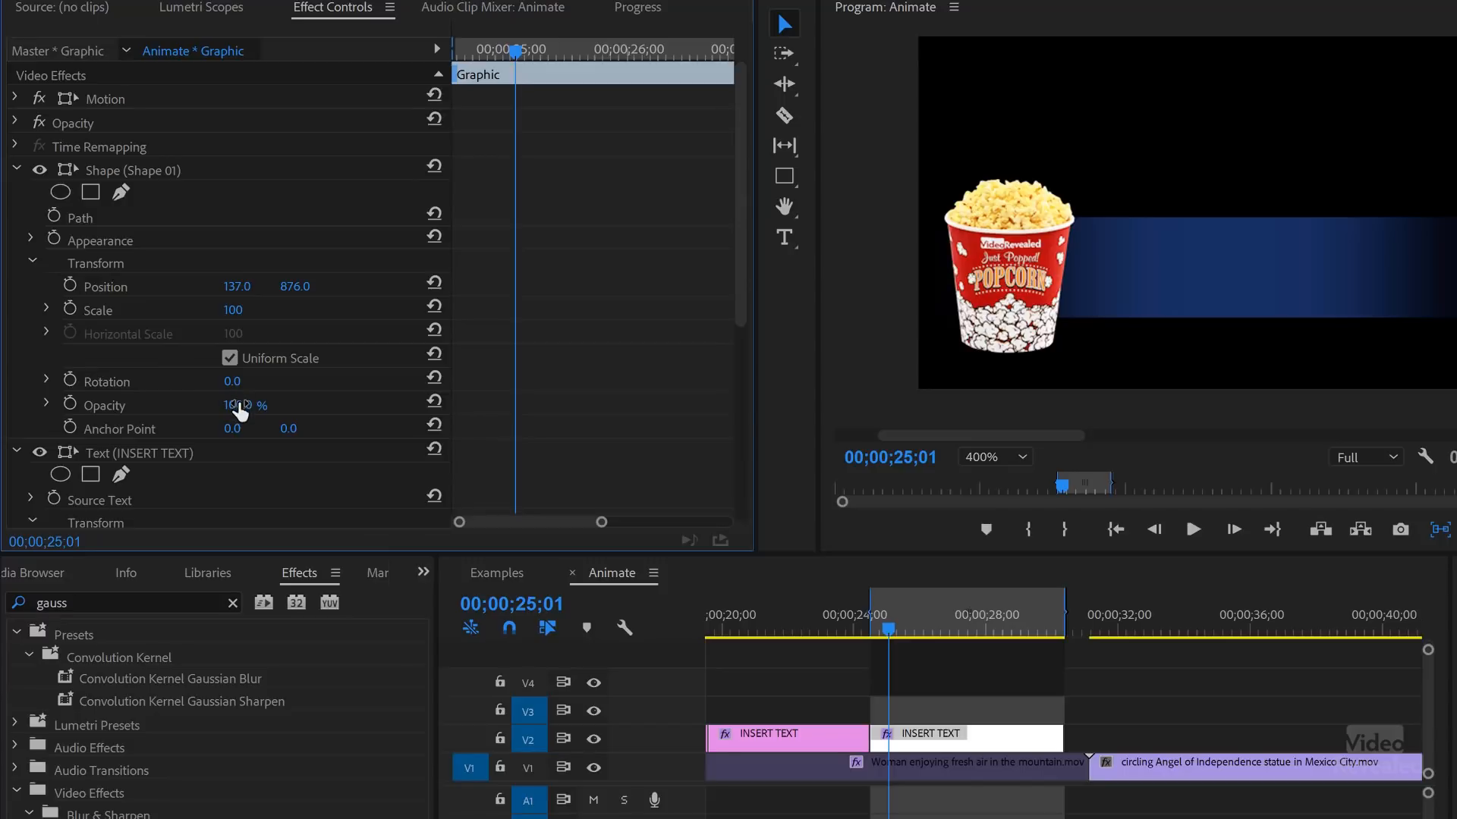
{"action": "left_click_drag", "start_coordinate": [241, 417], "coordinate": [163, 417]}
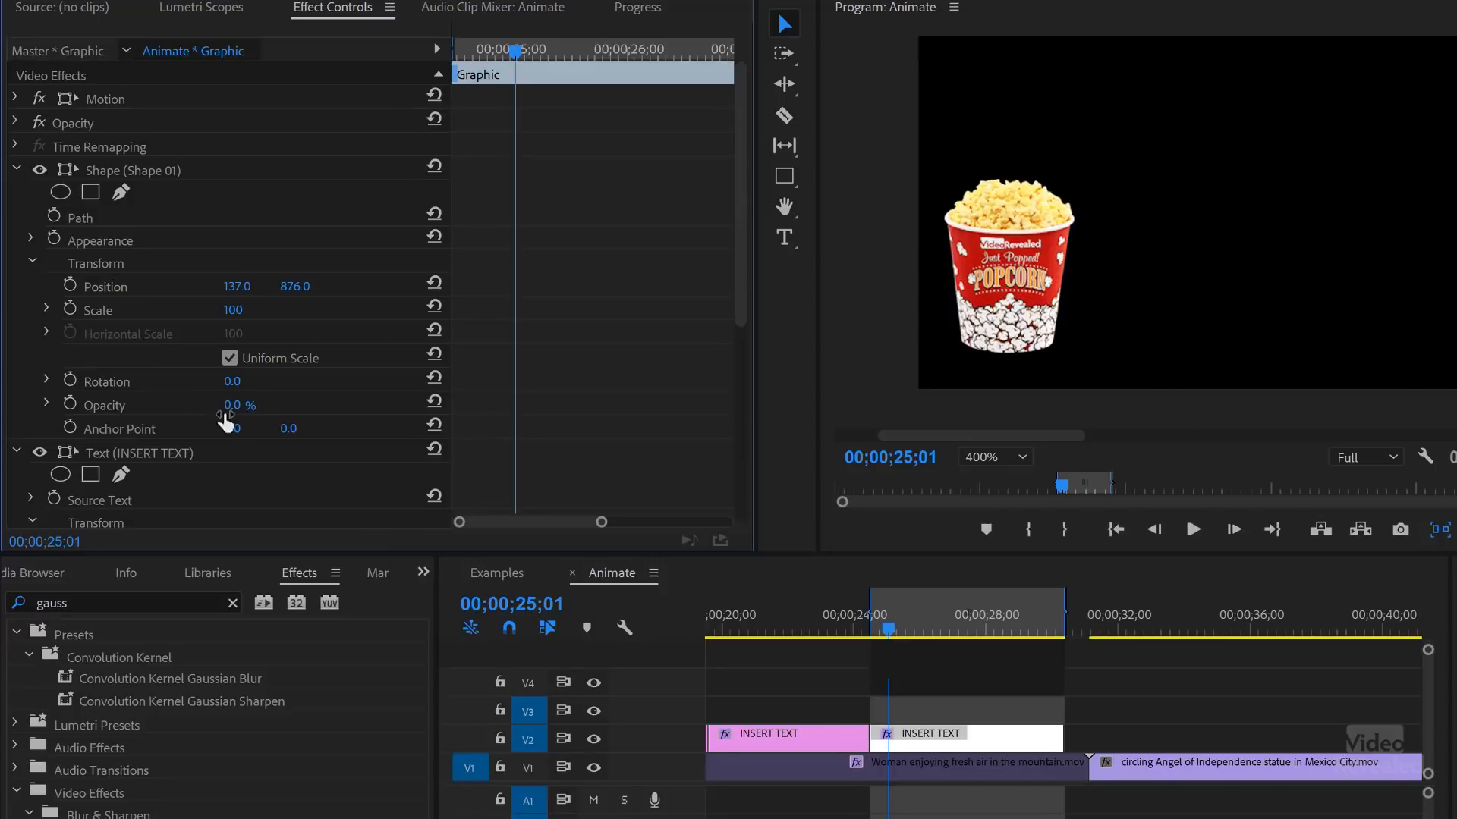
{"action": "left_click", "coordinate": [70, 404]}
{"action": "scroll", "coordinate": [91, 405], "scroll_direction": "down", "scroll_amount": 5}
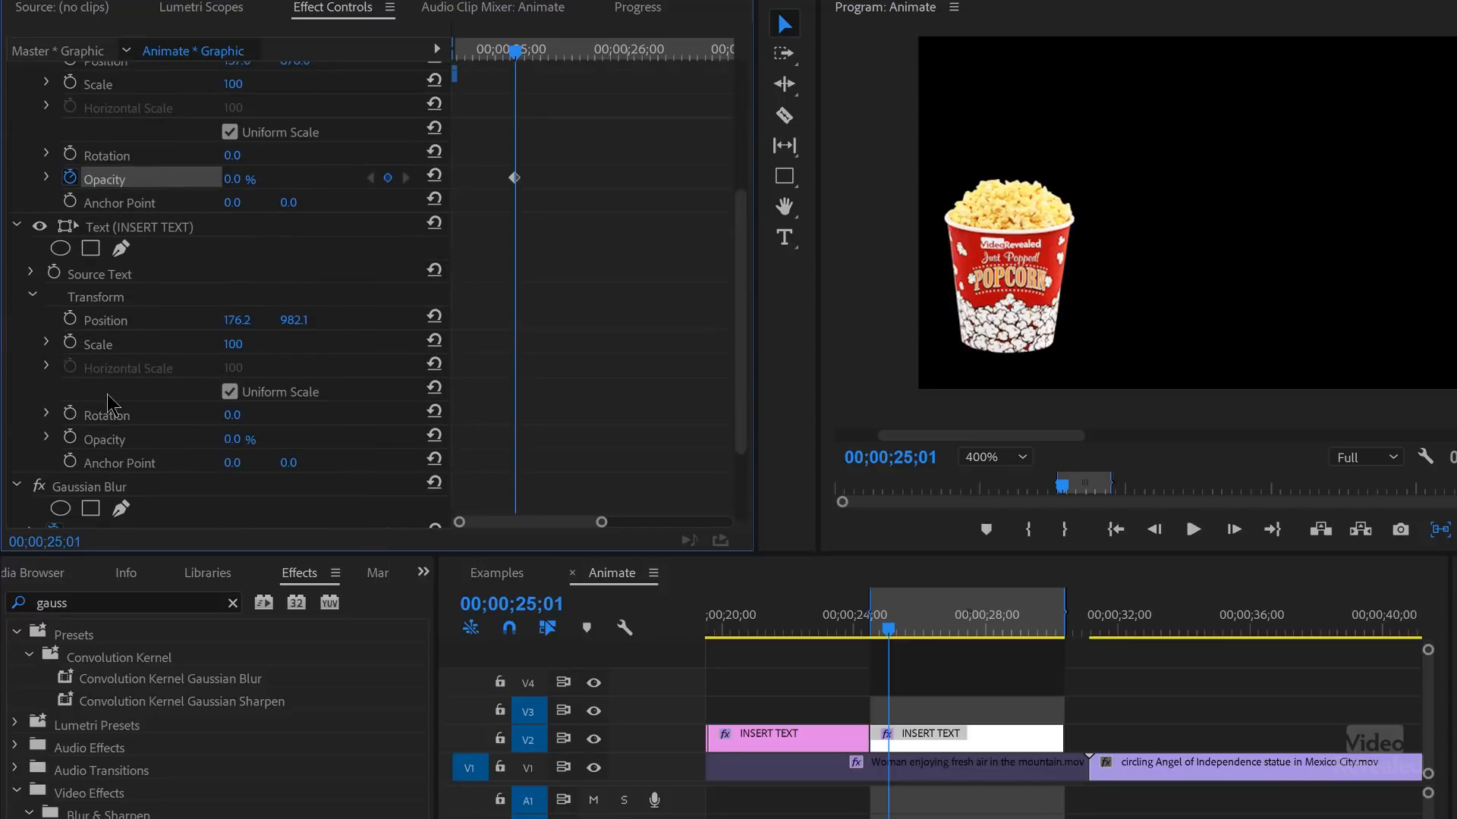
{"action": "left_click", "coordinate": [71, 394]}
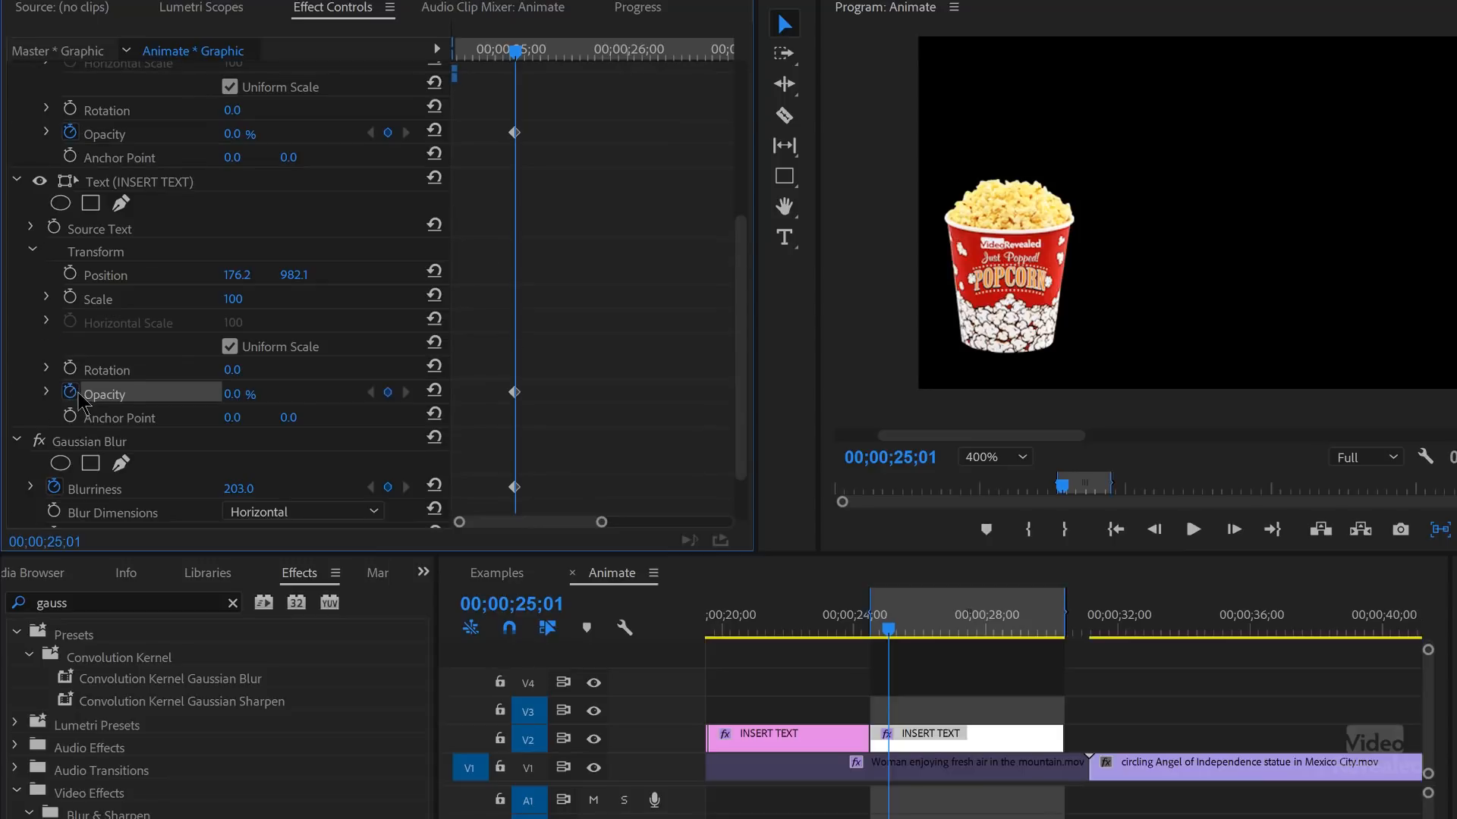
{"action": "scroll", "coordinate": [80, 402], "scroll_direction": "down", "scroll_amount": 3}
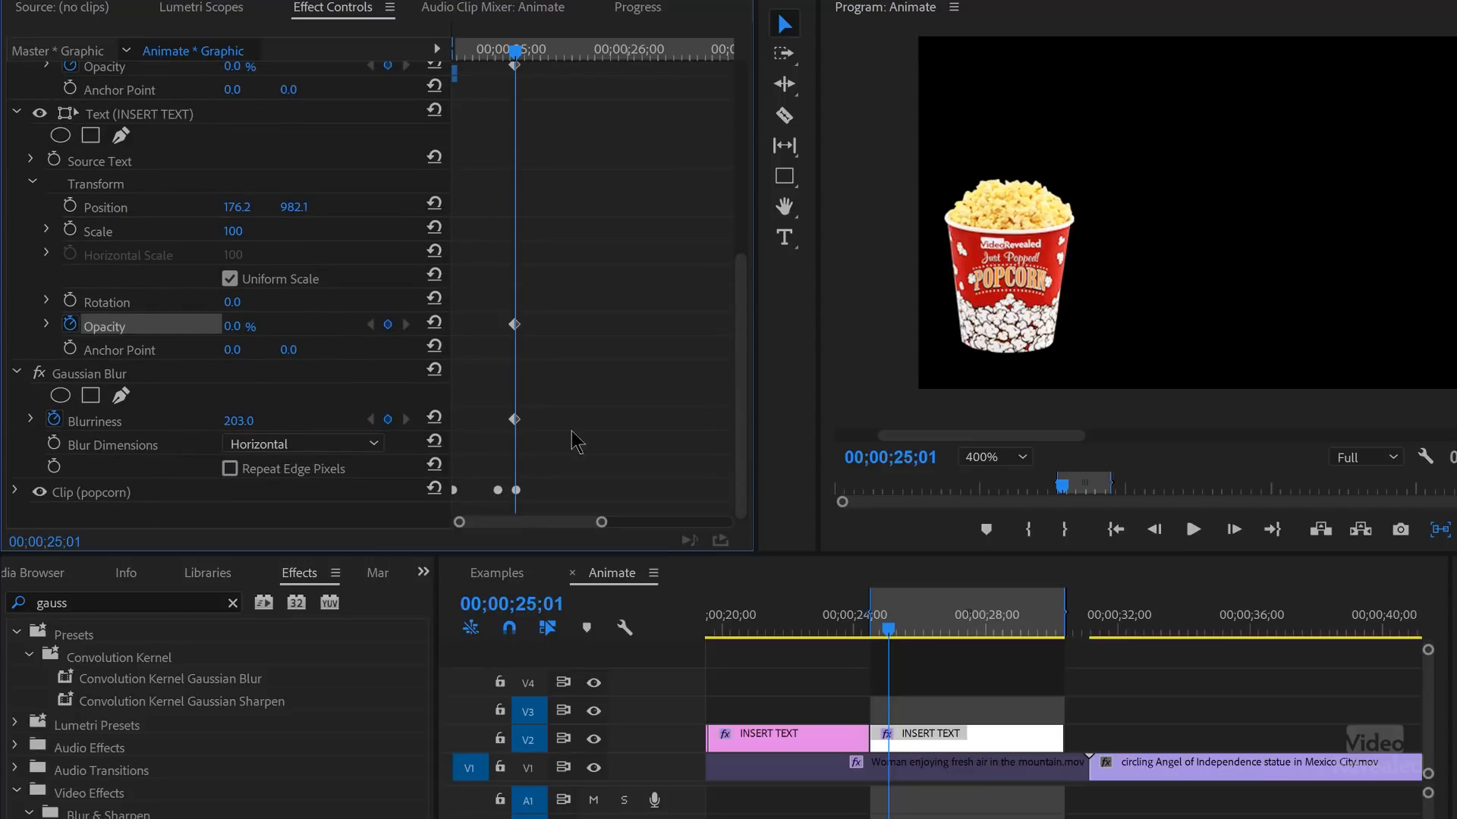
- Raise the text's and the shape's opacity to 100% at 00;00;25;10
{"action": "left_click_drag", "start_coordinate": [524, 62], "coordinate": [553, 60]}
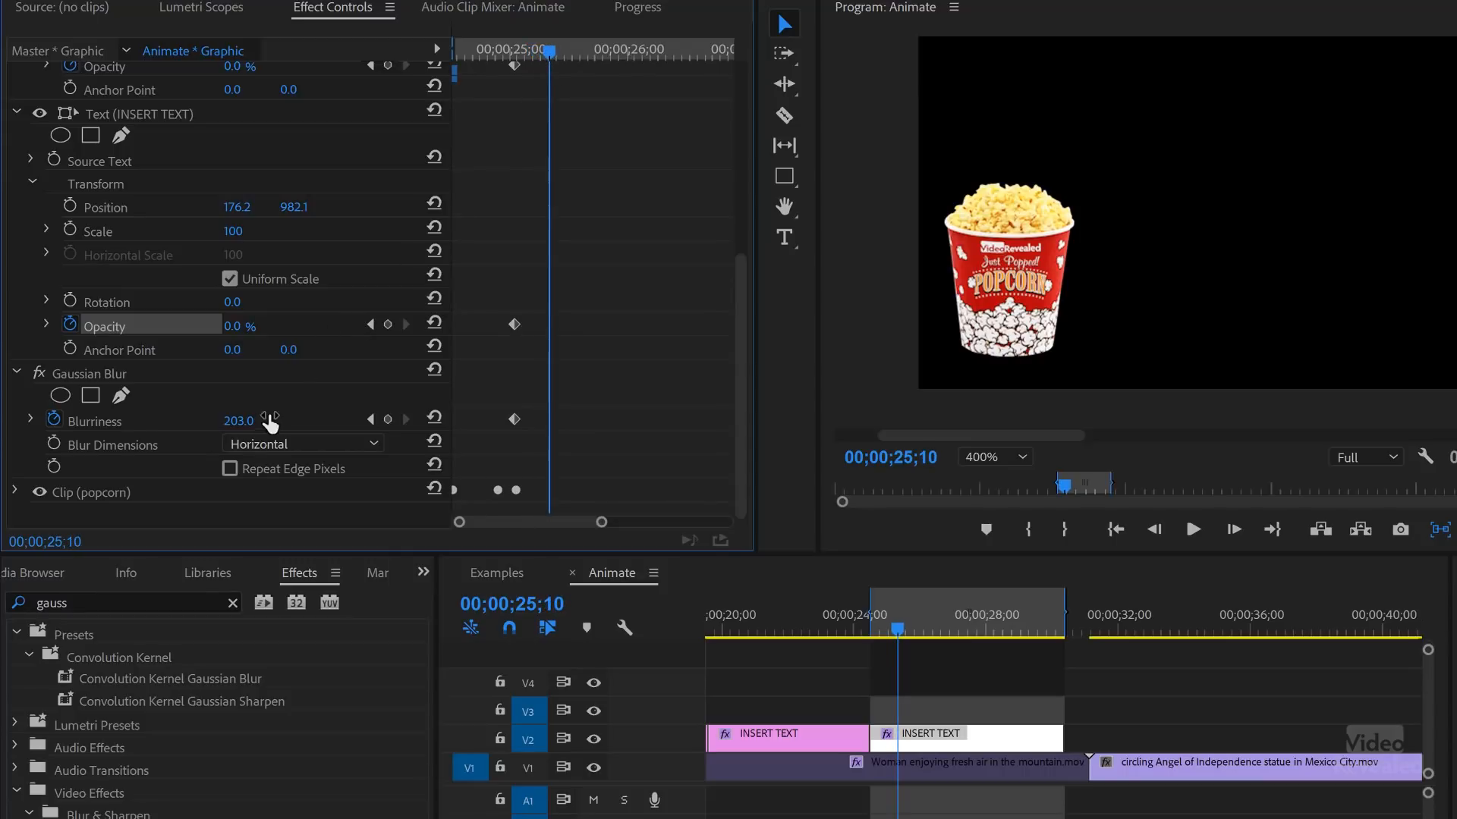
{"action": "left_click_drag", "start_coordinate": [234, 333], "coordinate": [269, 337]}
{"action": "scroll", "coordinate": [252, 106], "scroll_direction": "up", "scroll_amount": 4}
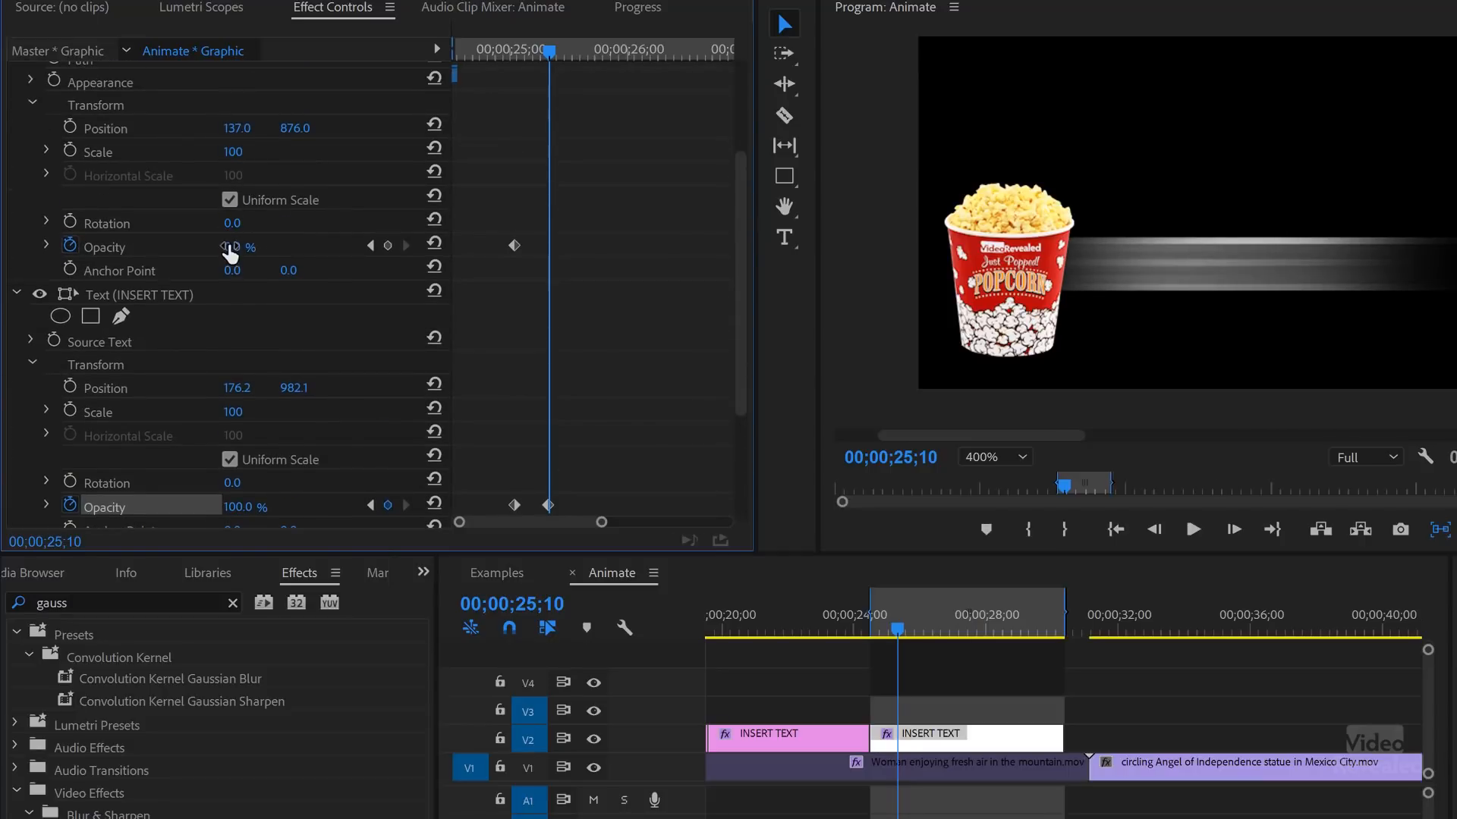
{"action": "left_click_drag", "start_coordinate": [232, 256], "coordinate": [270, 257]}
- Set the Gaussian Blur's Blurriness to 0 at 00;00;25;10
{"action": "scroll", "coordinate": [277, 255], "scroll_direction": "down", "scroll_amount": 4}
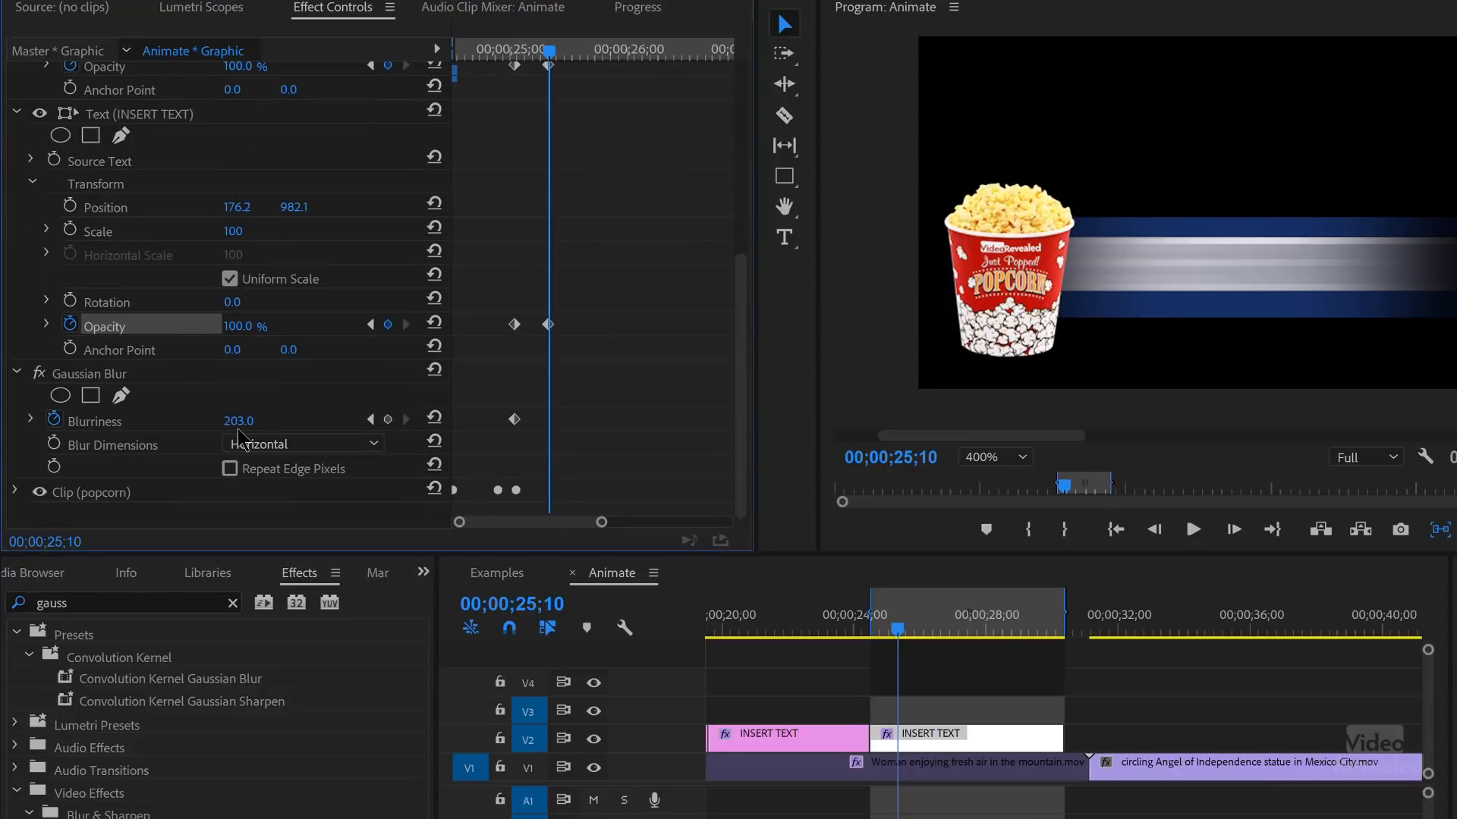
{"action": "left_click", "coordinate": [238, 422]}
{"action": "type", "text": "0"}
{"action": "key", "text": "Return"}
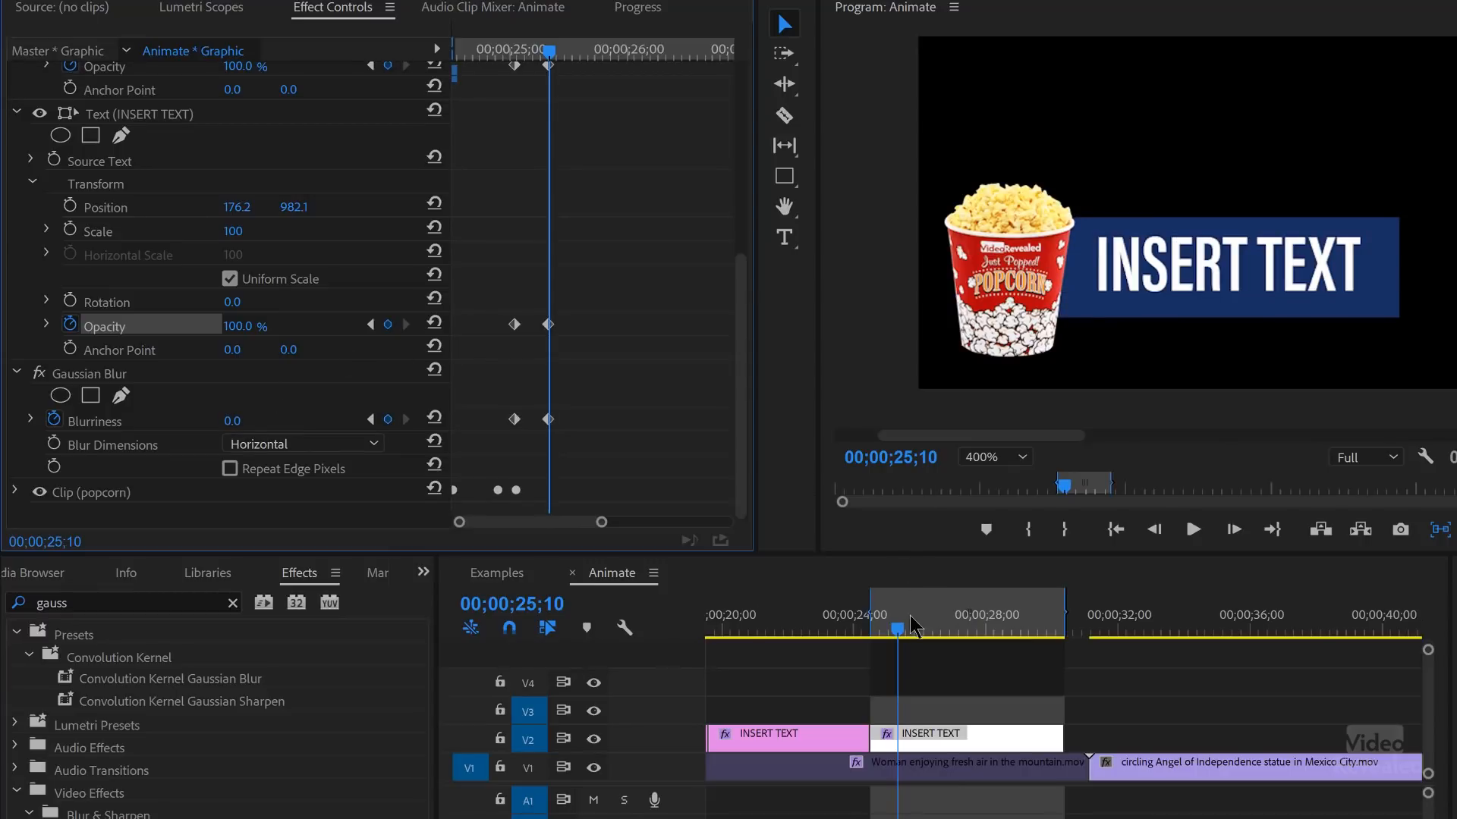
- Play back the blurred title reveal from the clip's start
{"action": "left_click", "coordinate": [873, 618]}
{"action": "key", "text": "space"}
{"action": "left_click", "coordinate": [874, 618]}
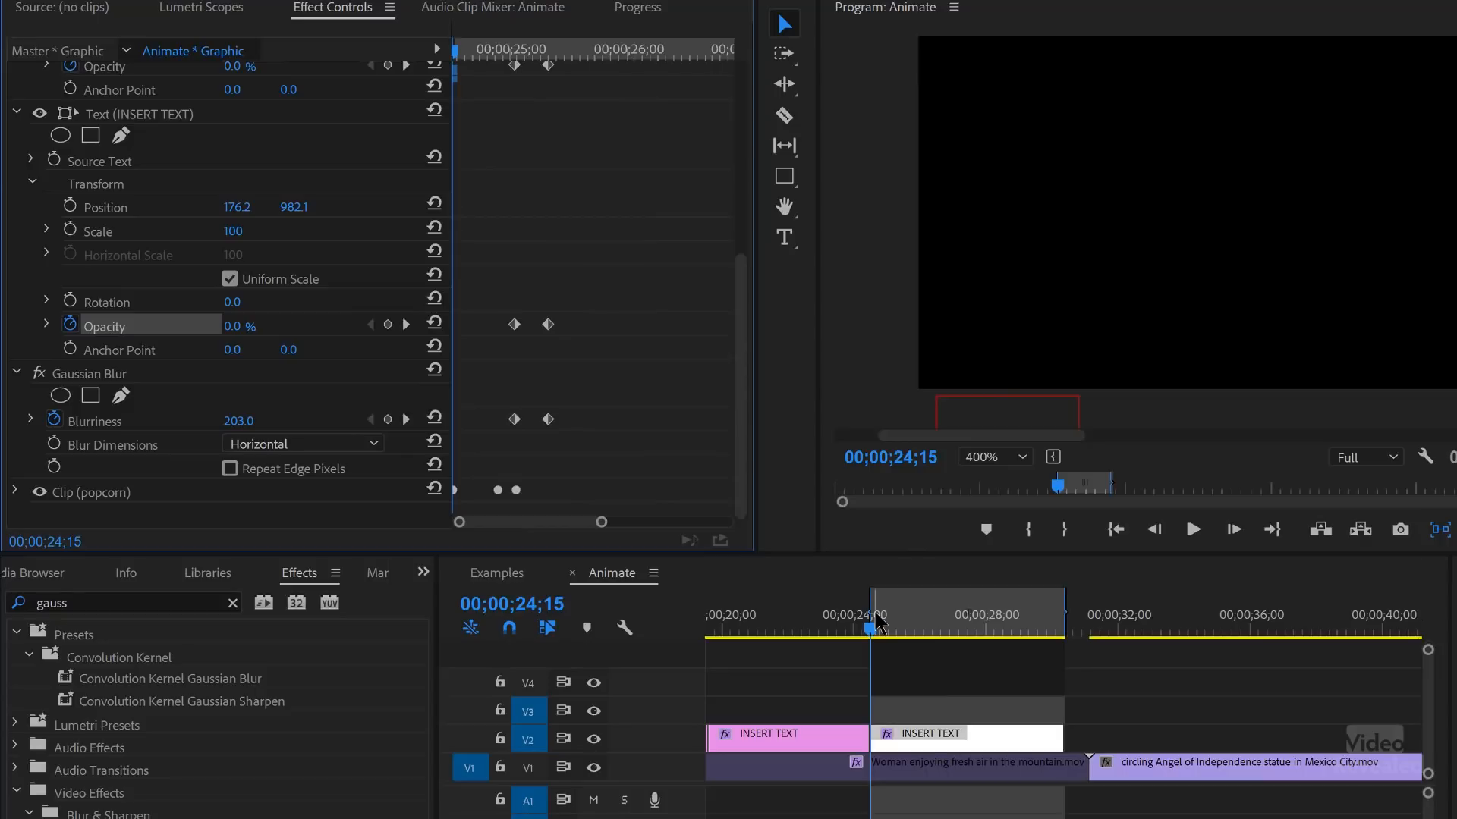
{"action": "left_click", "coordinate": [876, 618]}
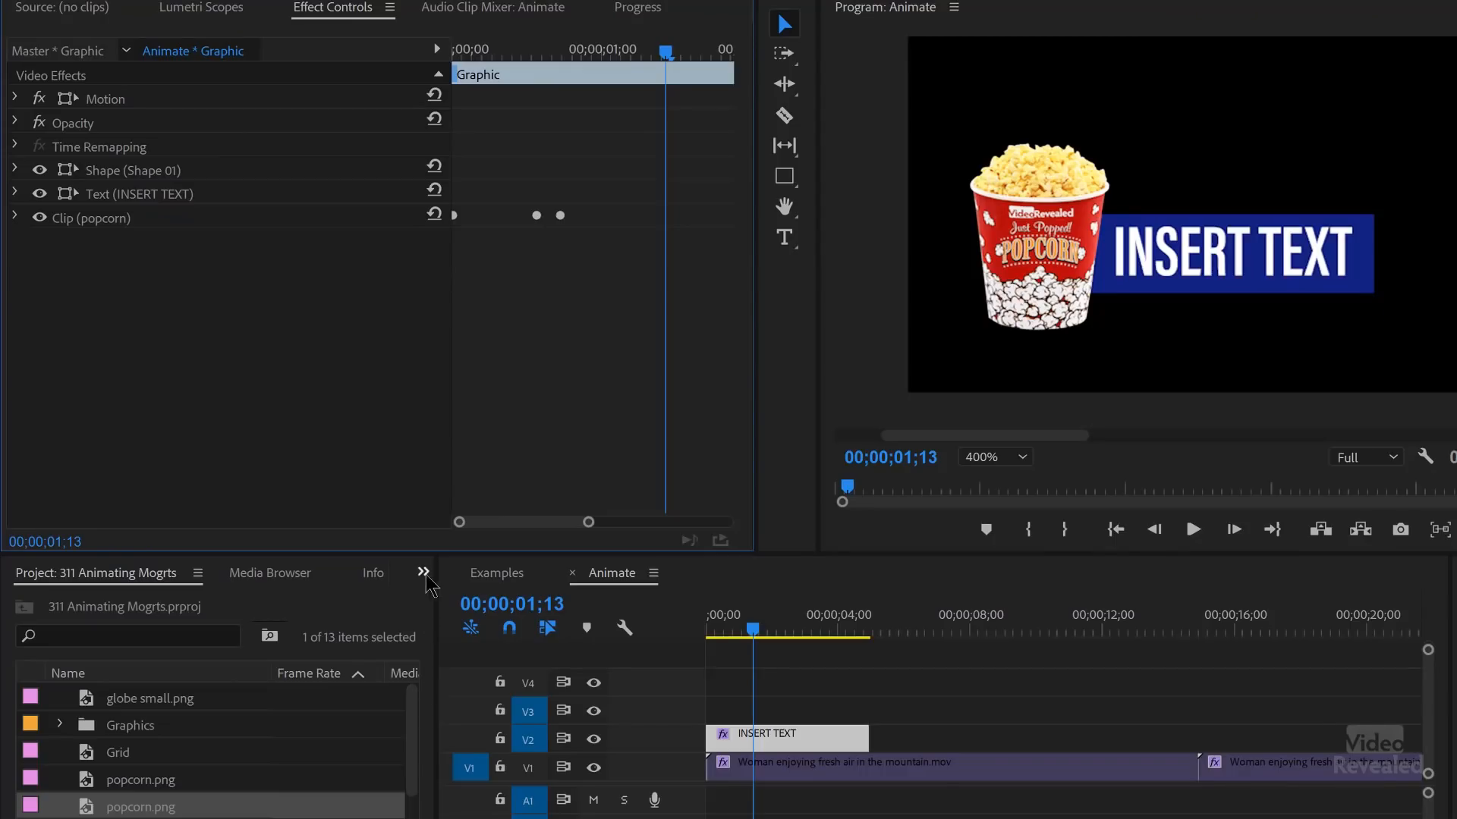
- Find the Crop effect and apply it to the first popcorn title between its text and popcorn layers
{"action": "left_click", "coordinate": [423, 573]}
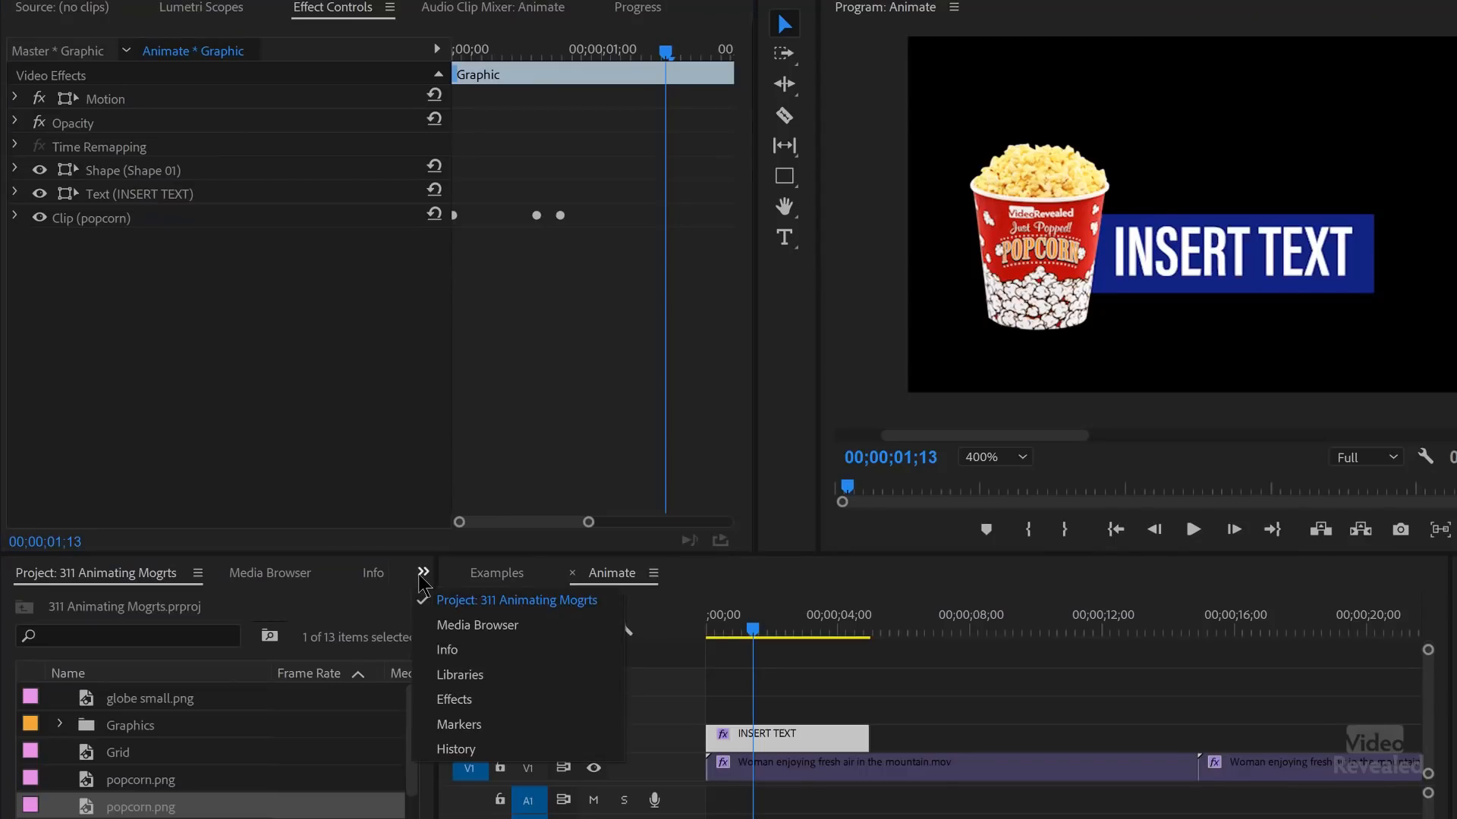
{"action": "left_click", "coordinate": [468, 706]}
{"action": "left_click", "coordinate": [162, 600]}
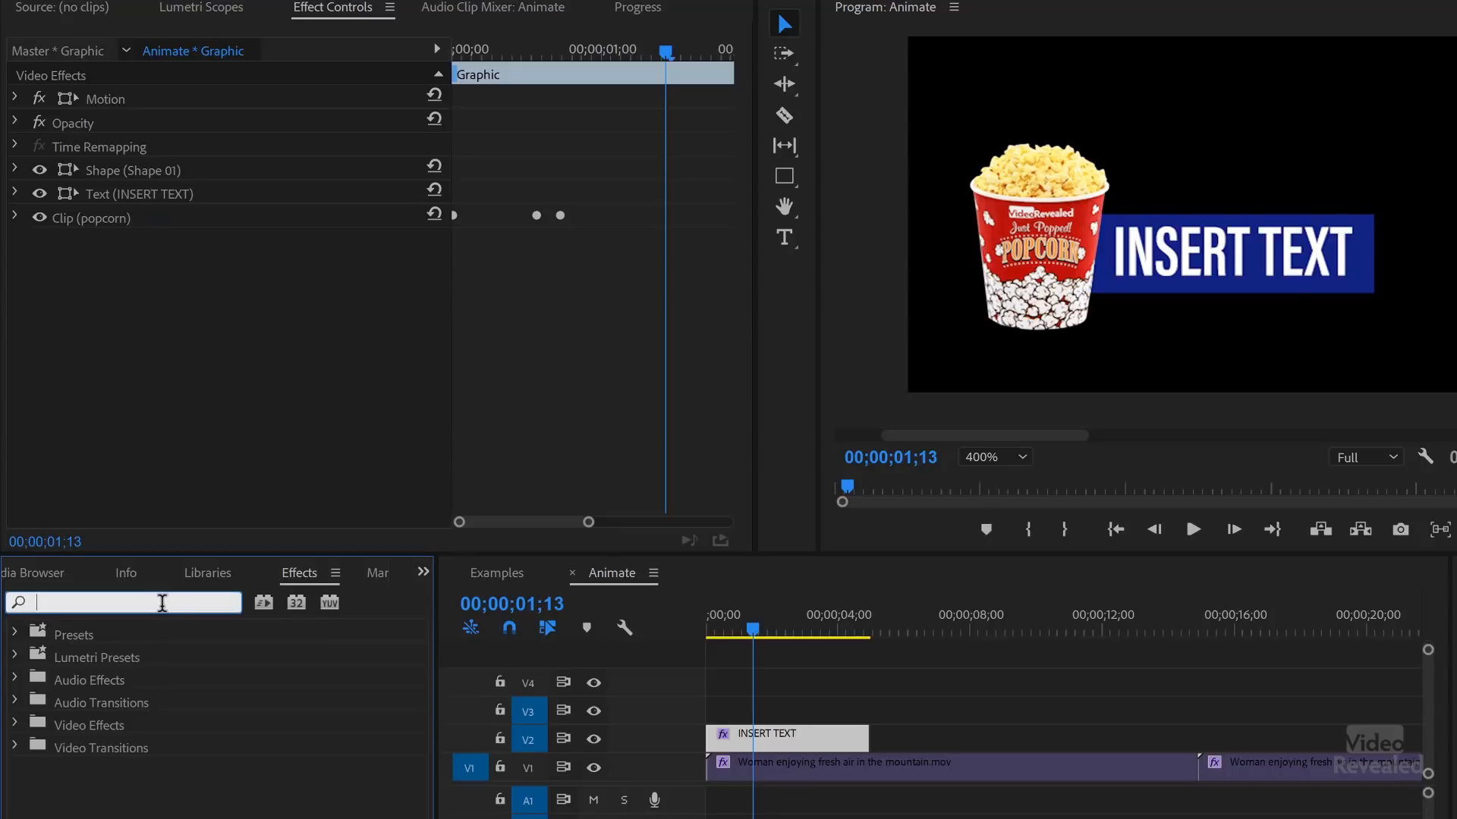
{"action": "type", "text": "CROP"}
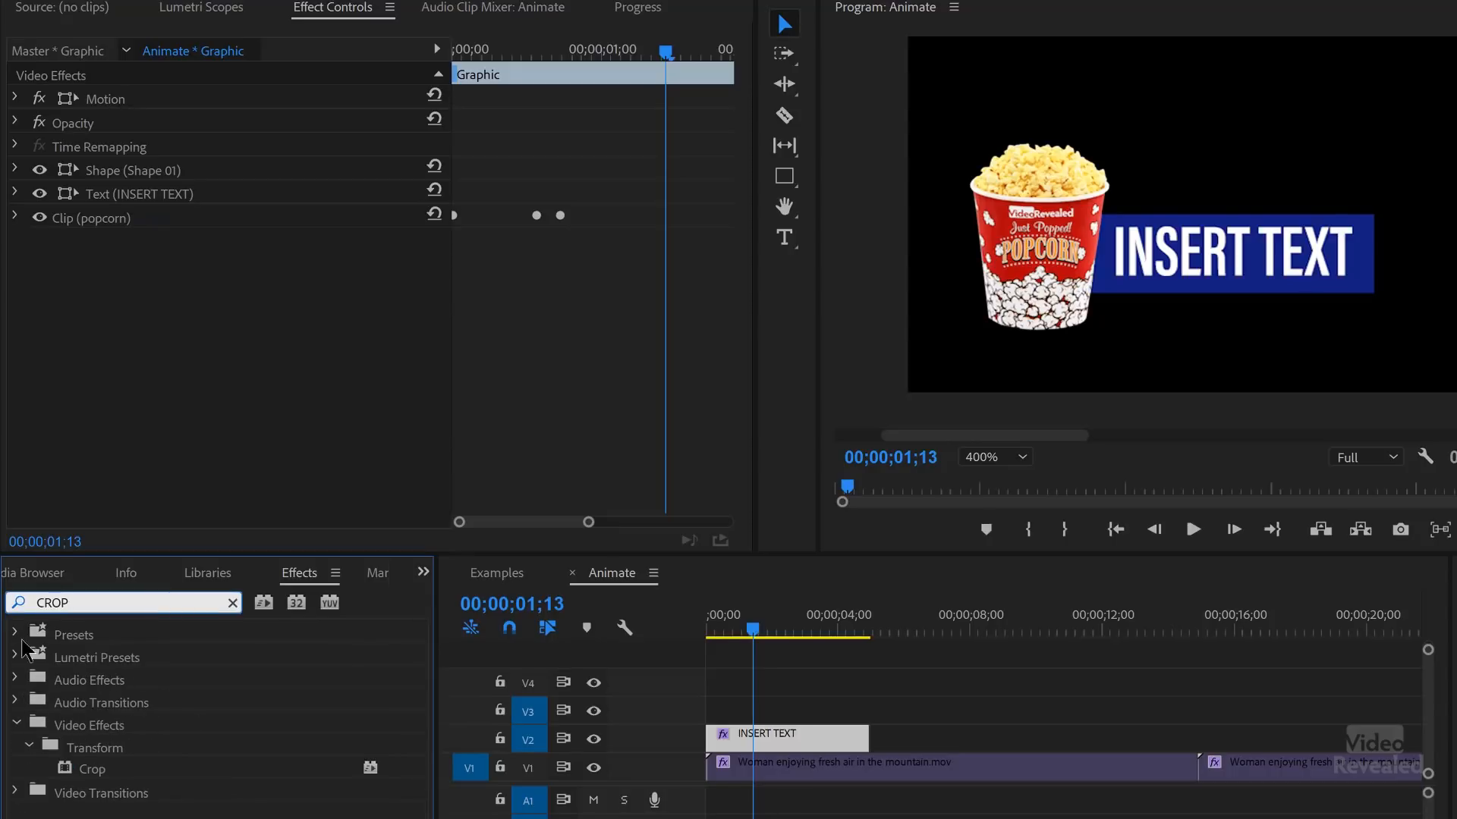
{"action": "left_click_drag", "start_coordinate": [107, 770], "coordinate": [106, 329]}
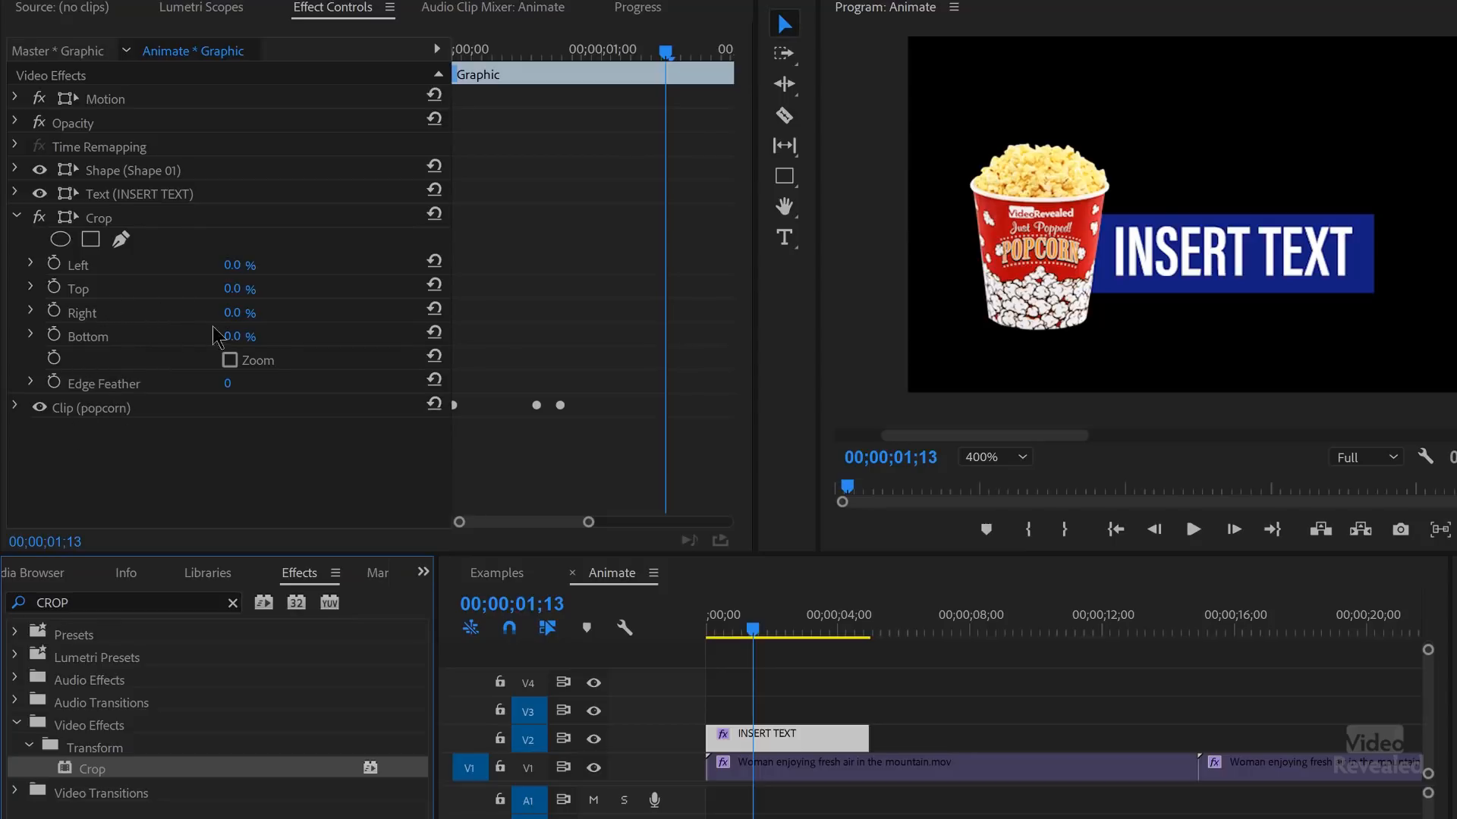
- Add a starting keyframe for the Crop's Right value at 0% at 00;00;01;04, after testing how the crop hides the title
{"action": "mouse_move", "coordinate": [233, 313]}
{"action": "left_mouse_down"}
{"action": "mouse_move", "coordinate": [302, 314]}
{"action": "mouse_move", "coordinate": [288, 313]}
{"action": "left_mouse_up"}
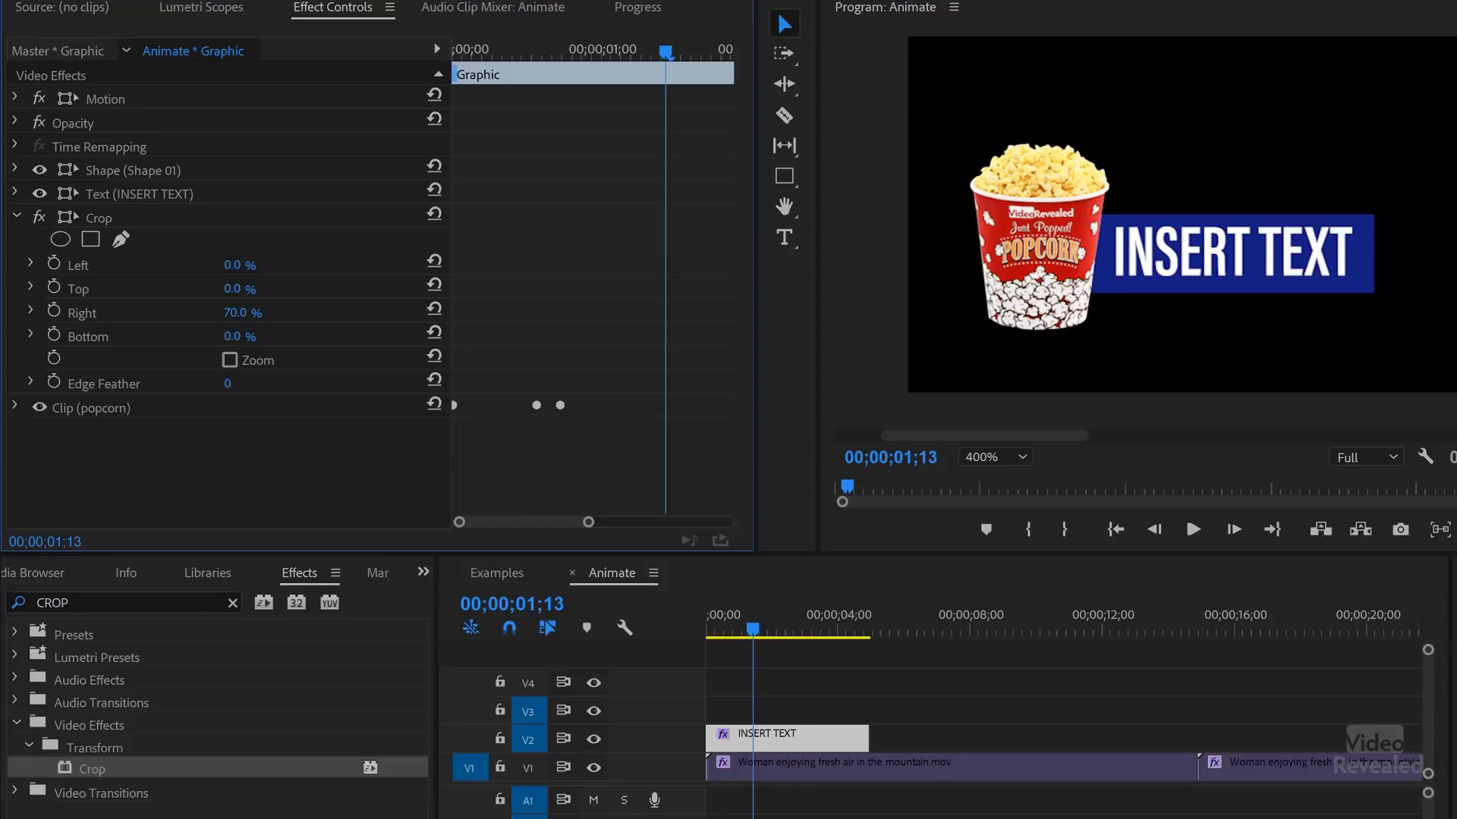
{"action": "left_click_drag", "start_coordinate": [556, 59], "coordinate": [625, 68]}
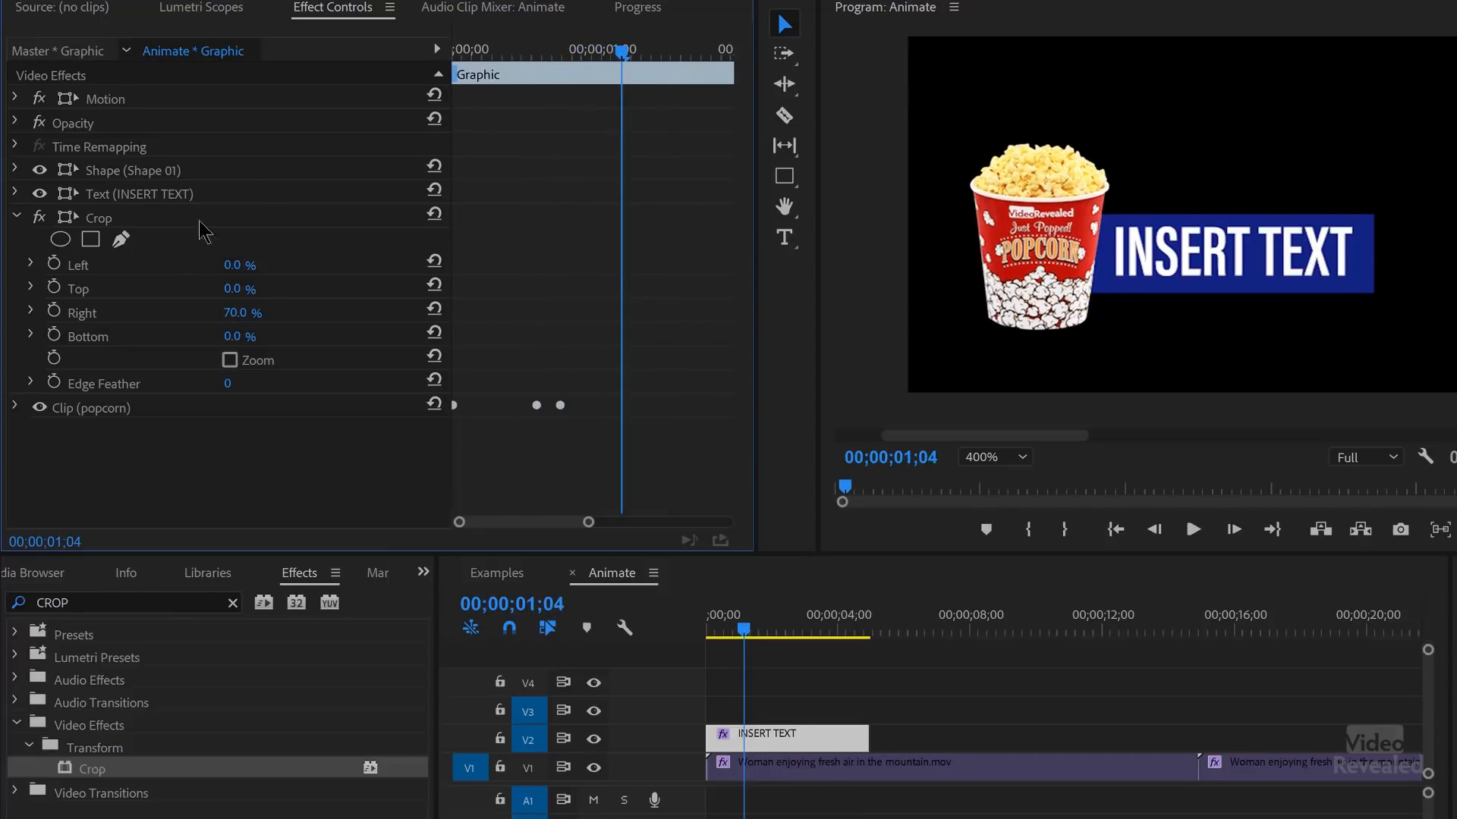
{"action": "left_click_drag", "start_coordinate": [226, 314], "coordinate": [163, 313]}
{"action": "left_click", "coordinate": [53, 310]}
- Set the Crop's Right value to 100% at 00;00;00;21 and play back the reveal from the clip's start
{"action": "left_click_drag", "start_coordinate": [616, 66], "coordinate": [571, 67]}
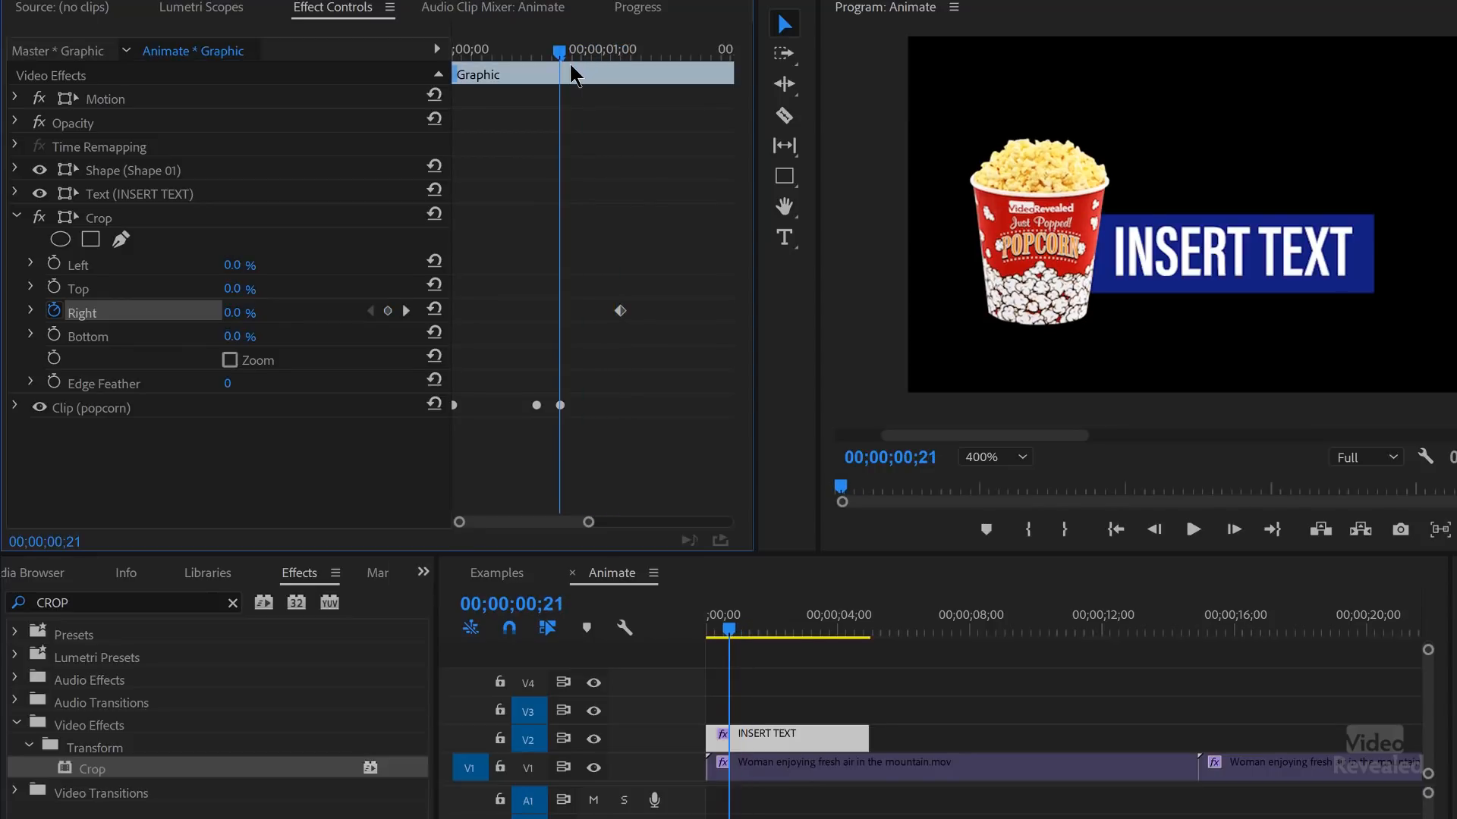
{"action": "left_click_drag", "start_coordinate": [233, 314], "coordinate": [285, 312]}
{"action": "left_click_drag", "start_coordinate": [504, 48], "coordinate": [322, 81]}
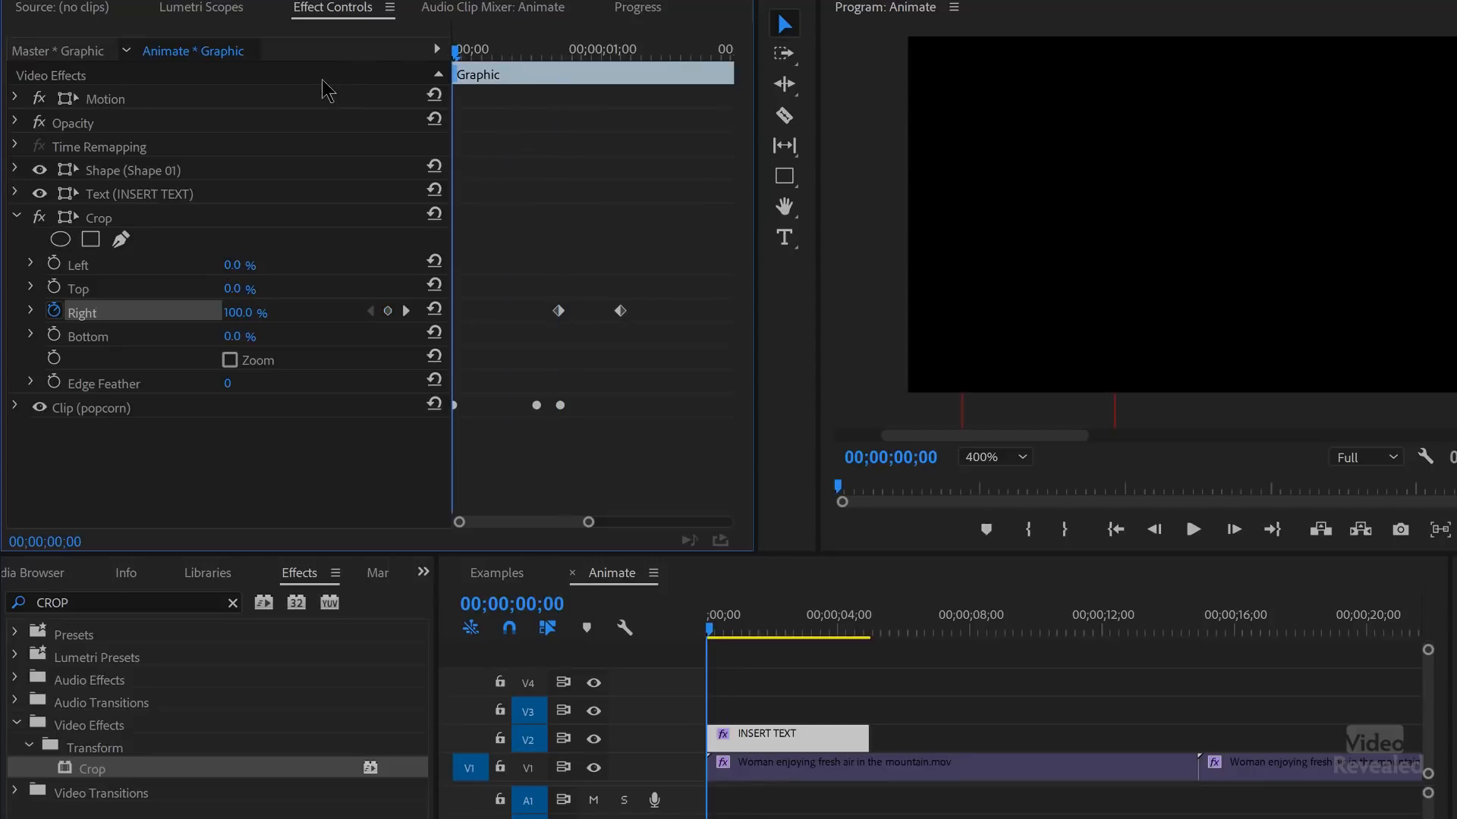
{"action": "key", "text": "space"}
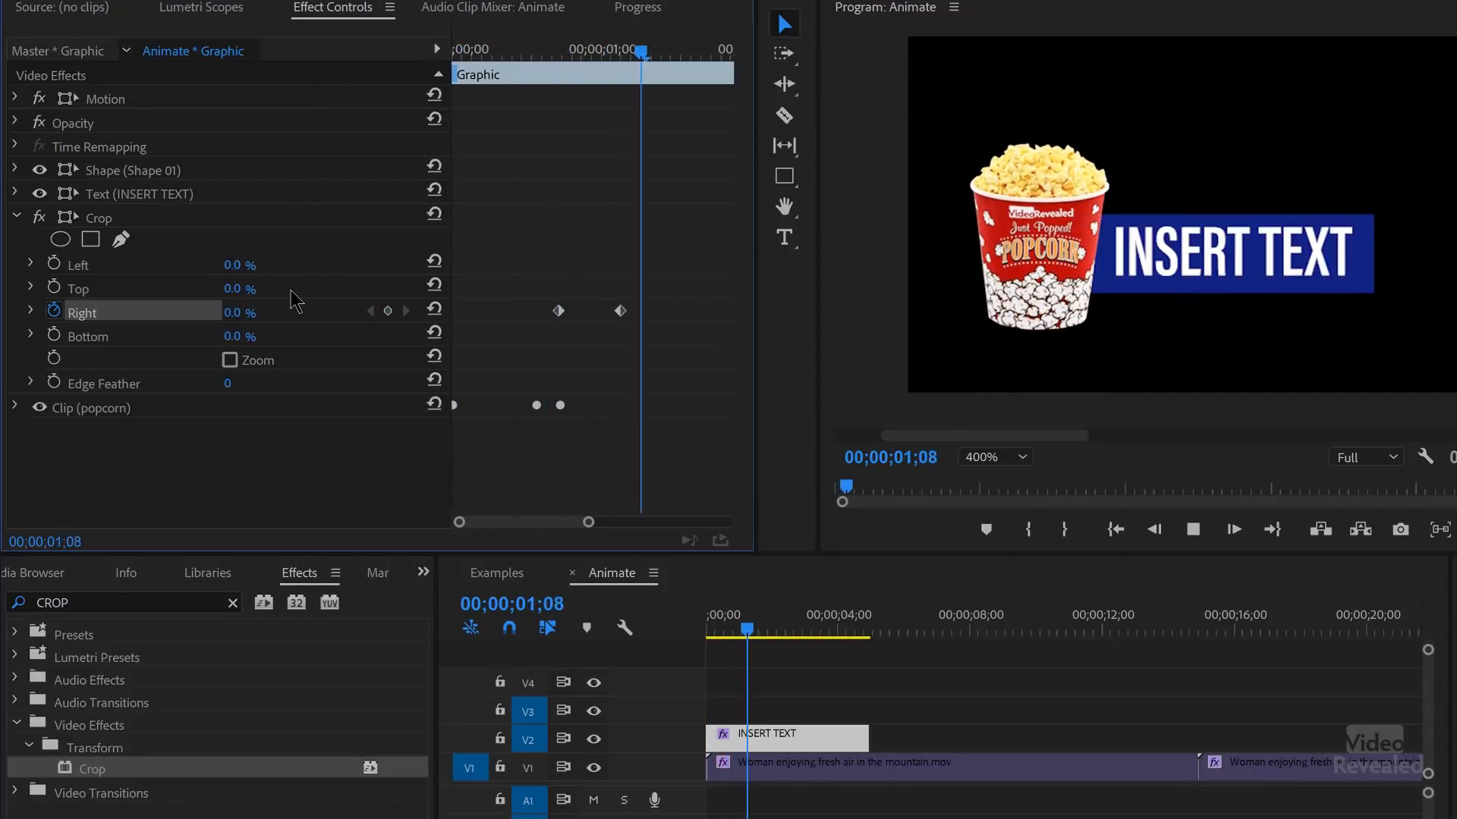
- Move the Crop's 0% Right keyframe out to 00;00;01;25 and play back the slower reveal
{"action": "left_click_drag", "start_coordinate": [620, 311], "coordinate": [729, 311]}
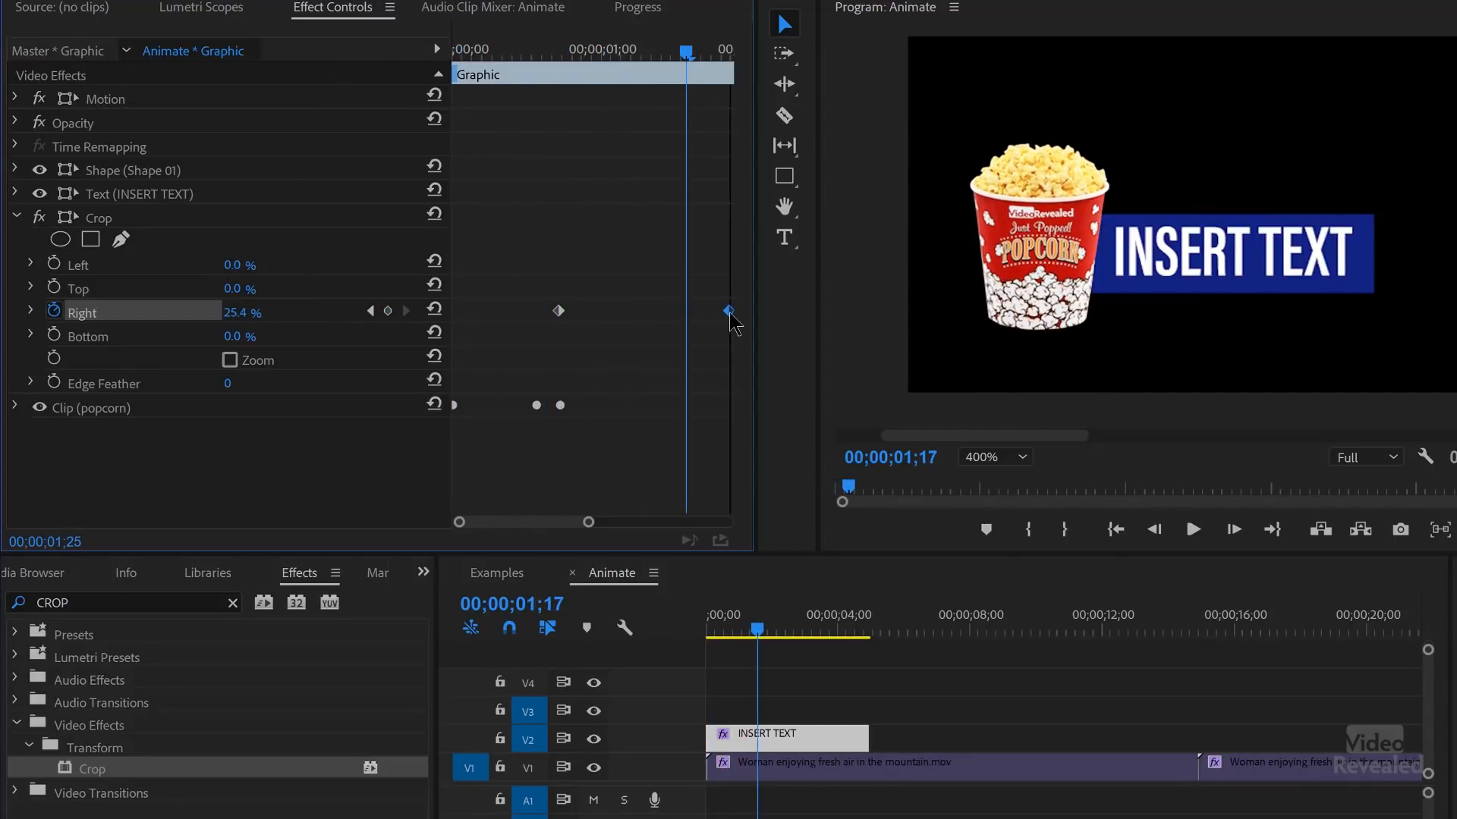
{"action": "left_click_drag", "start_coordinate": [586, 47], "coordinate": [314, 253]}
{"action": "key", "text": "space"}
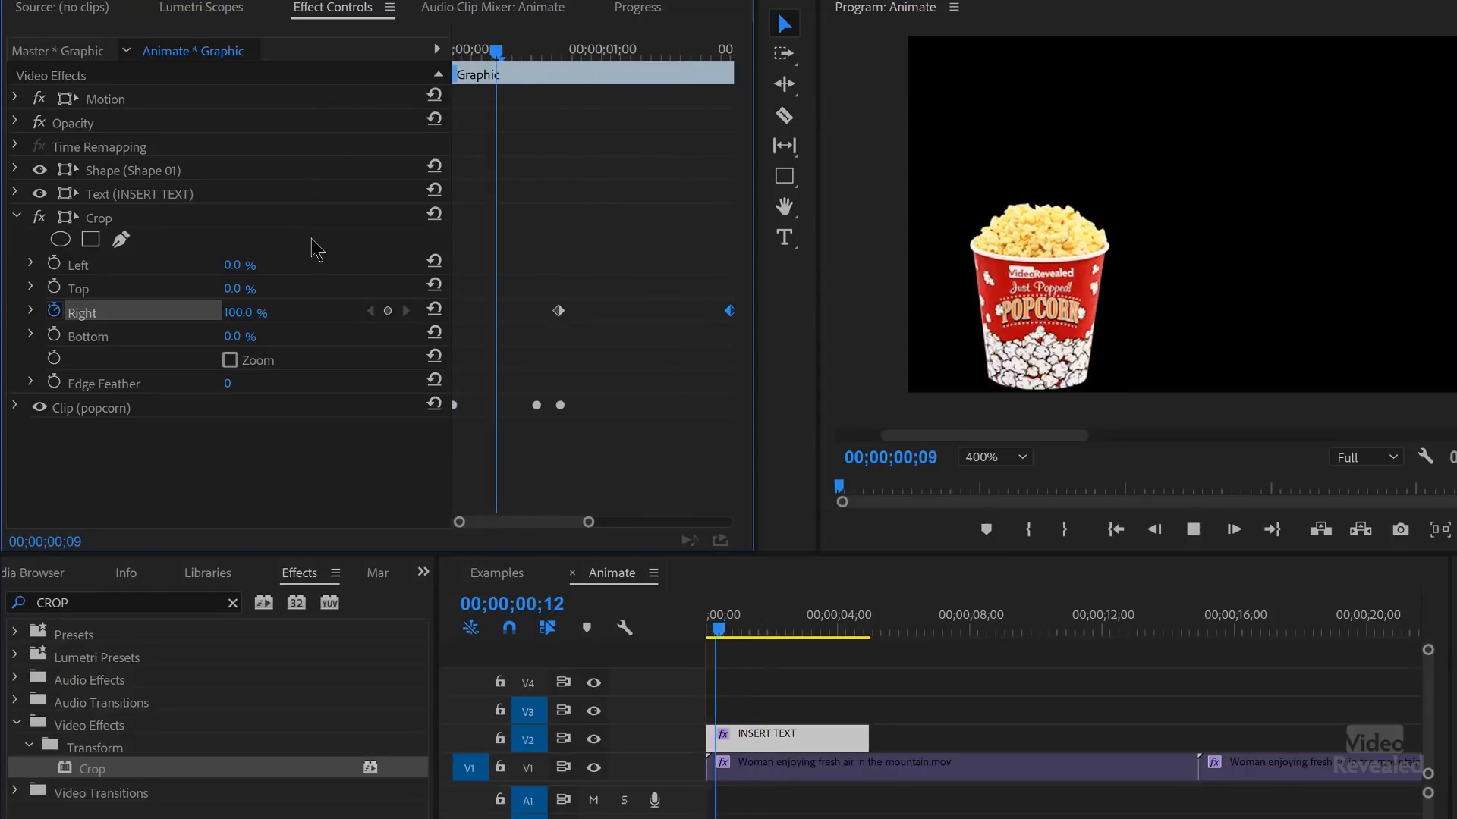
{"action": "key", "text": "space"}
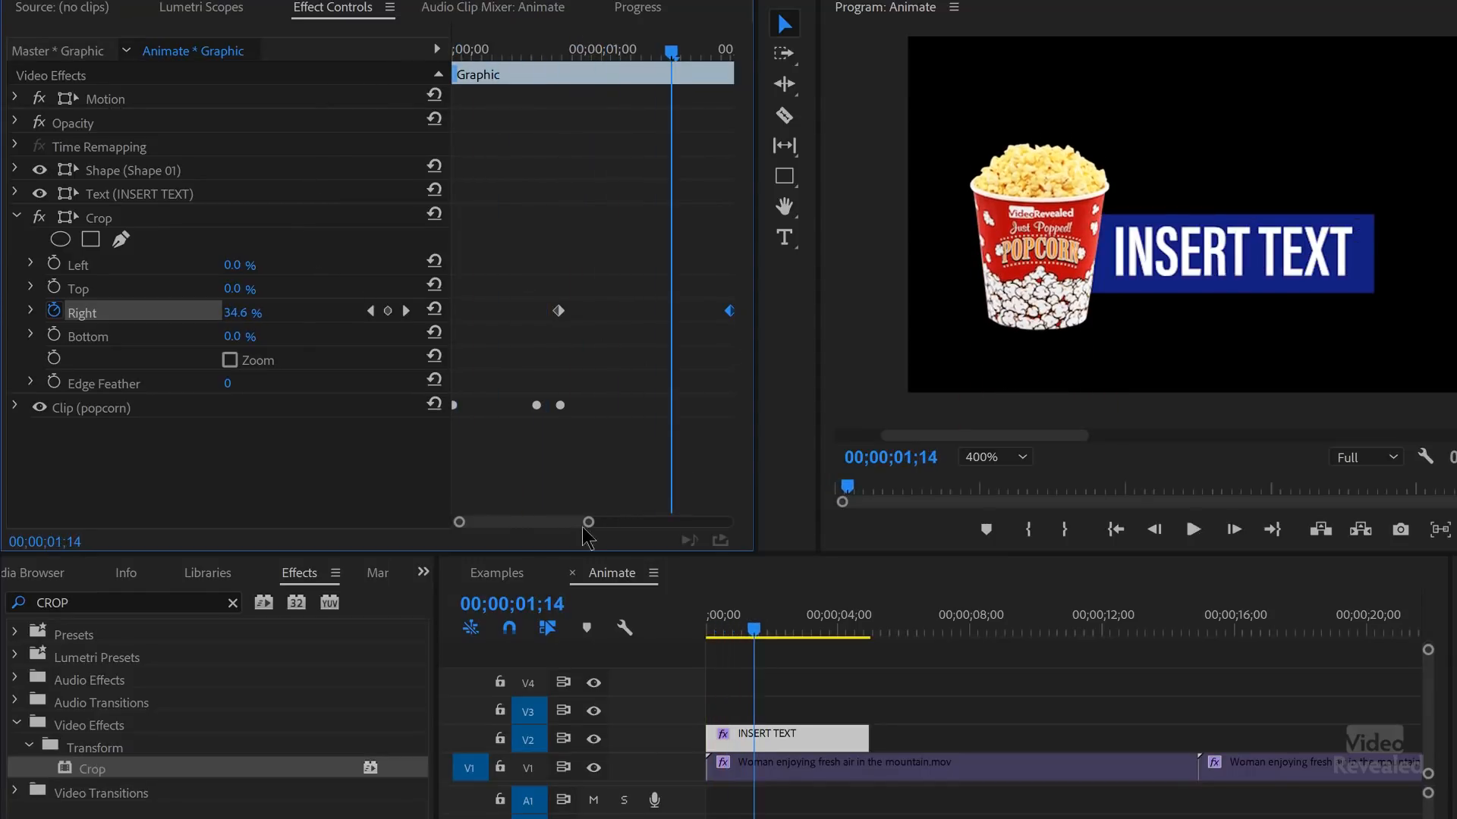
- Move the Crop's 0% Right keyframe to about 2.5 seconds, apply Ease In to it, and play back the reveal
{"action": "left_click_drag", "start_coordinate": [589, 523], "coordinate": [664, 525]}
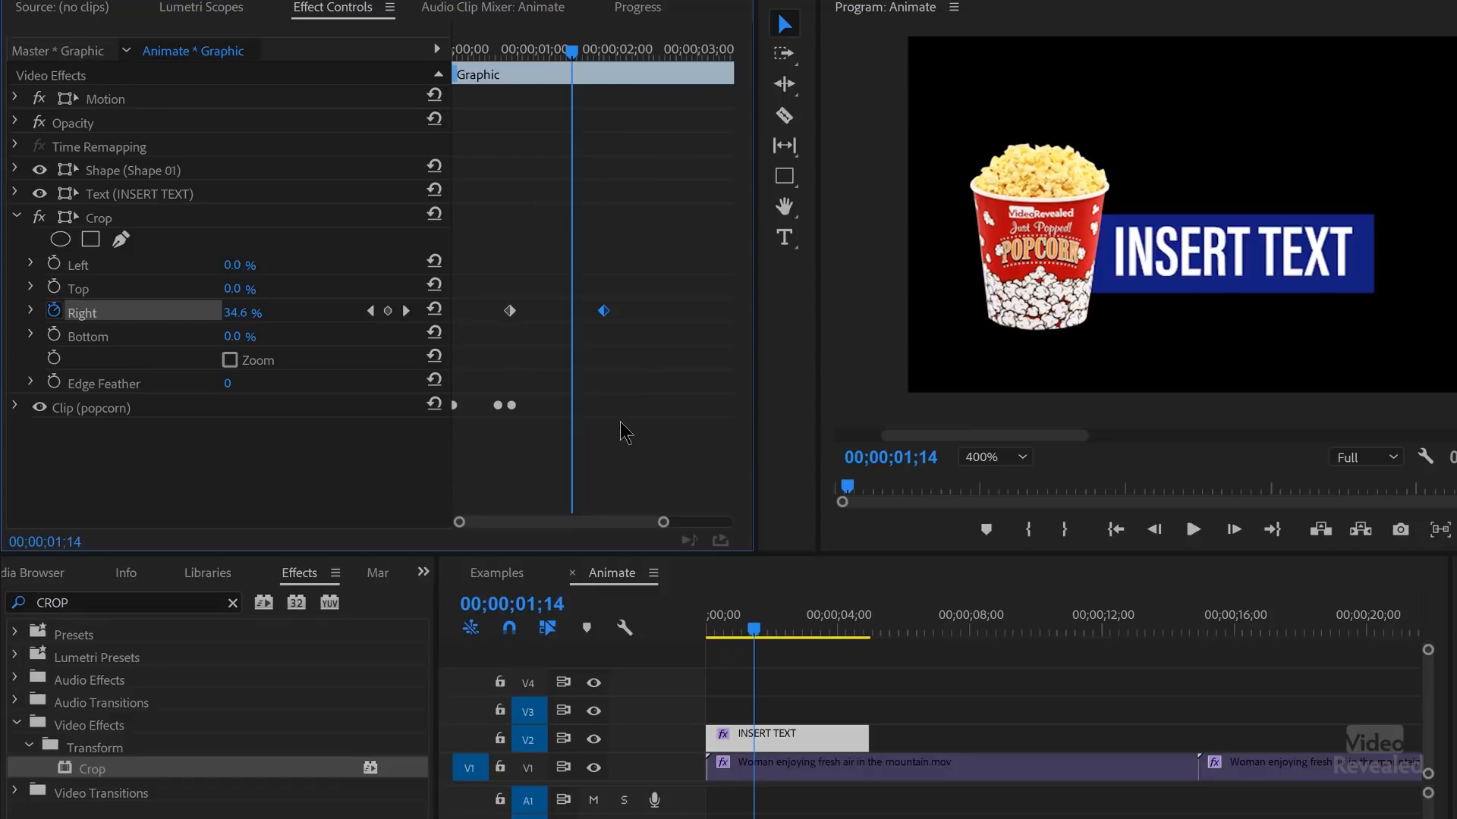
{"action": "left_click_drag", "start_coordinate": [604, 311], "coordinate": [661, 309]}
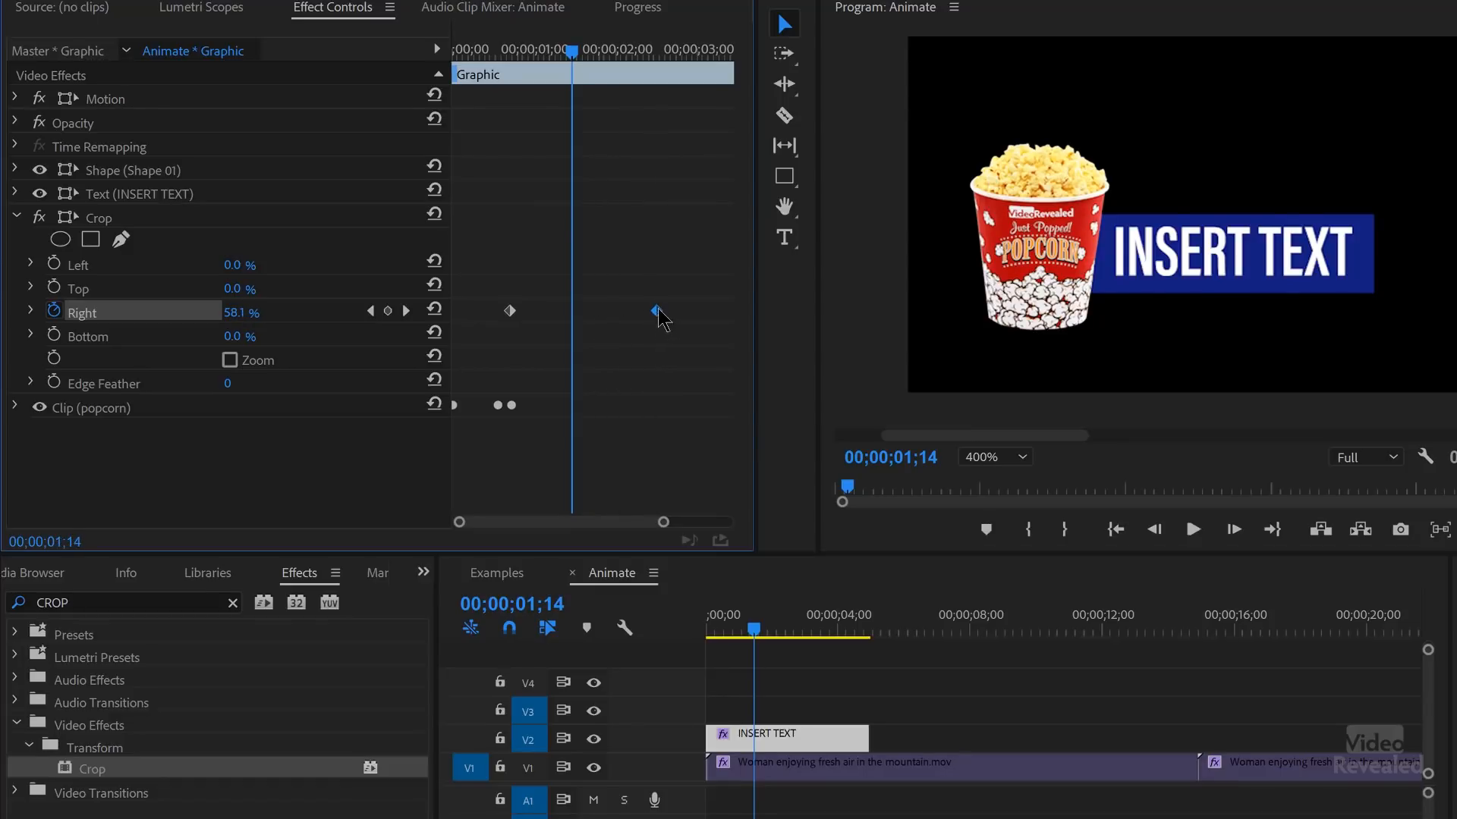
{"action": "right_click", "coordinate": [657, 310]}
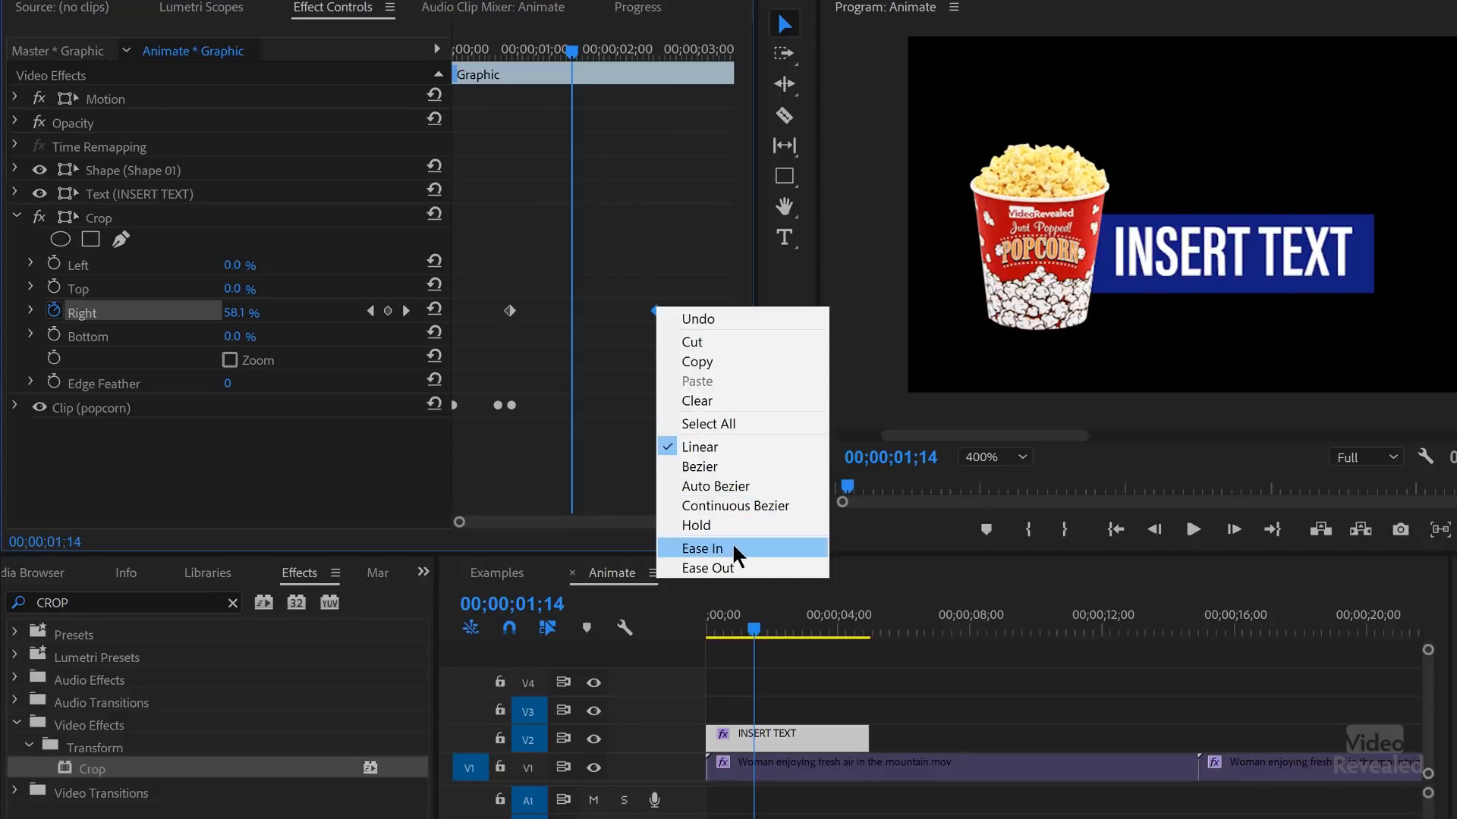
{"action": "left_click", "coordinate": [702, 549]}
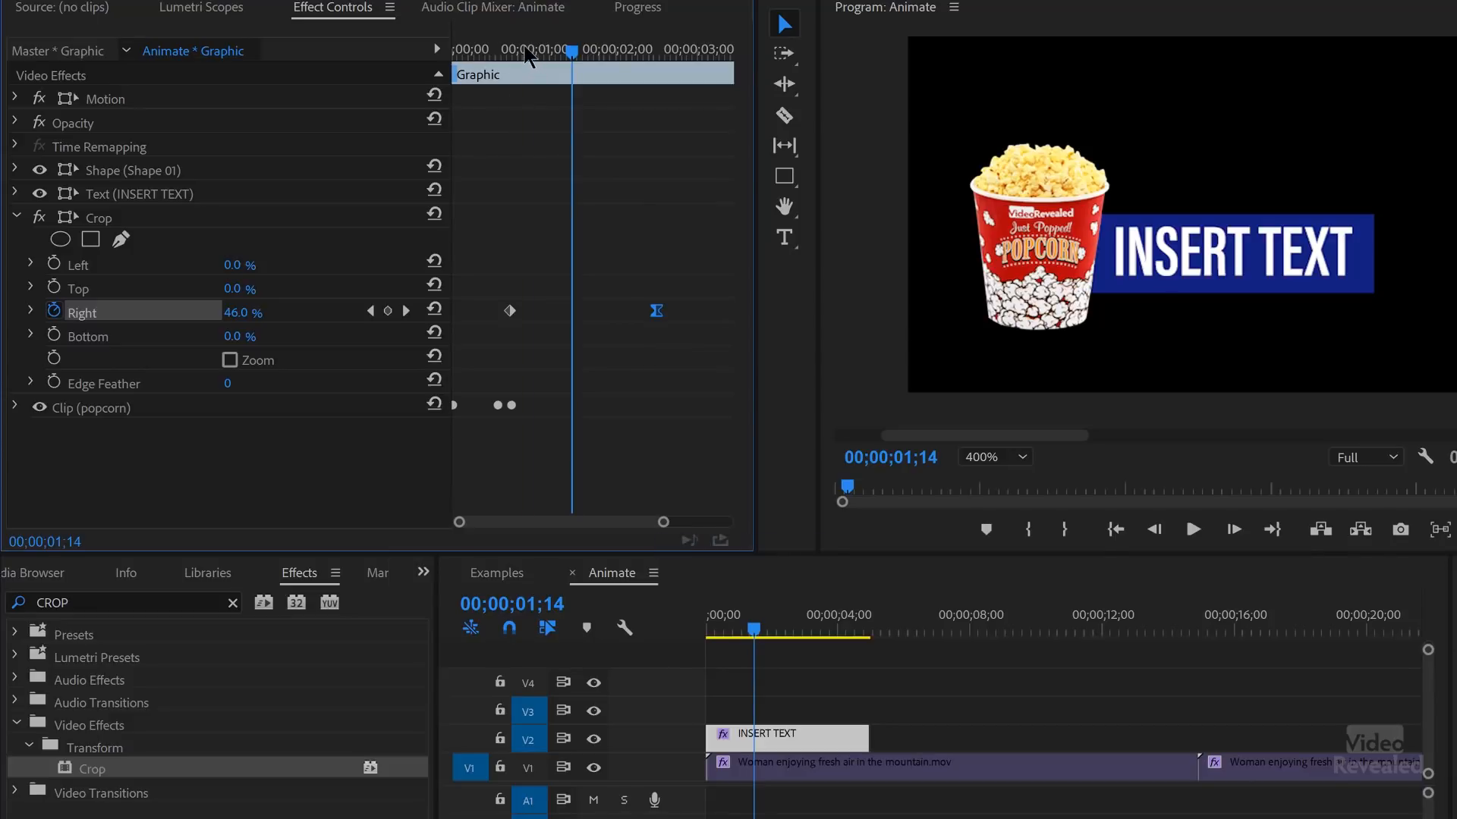
{"action": "left_click_drag", "start_coordinate": [534, 56], "coordinate": [325, 81]}
{"action": "key", "text": "space"}
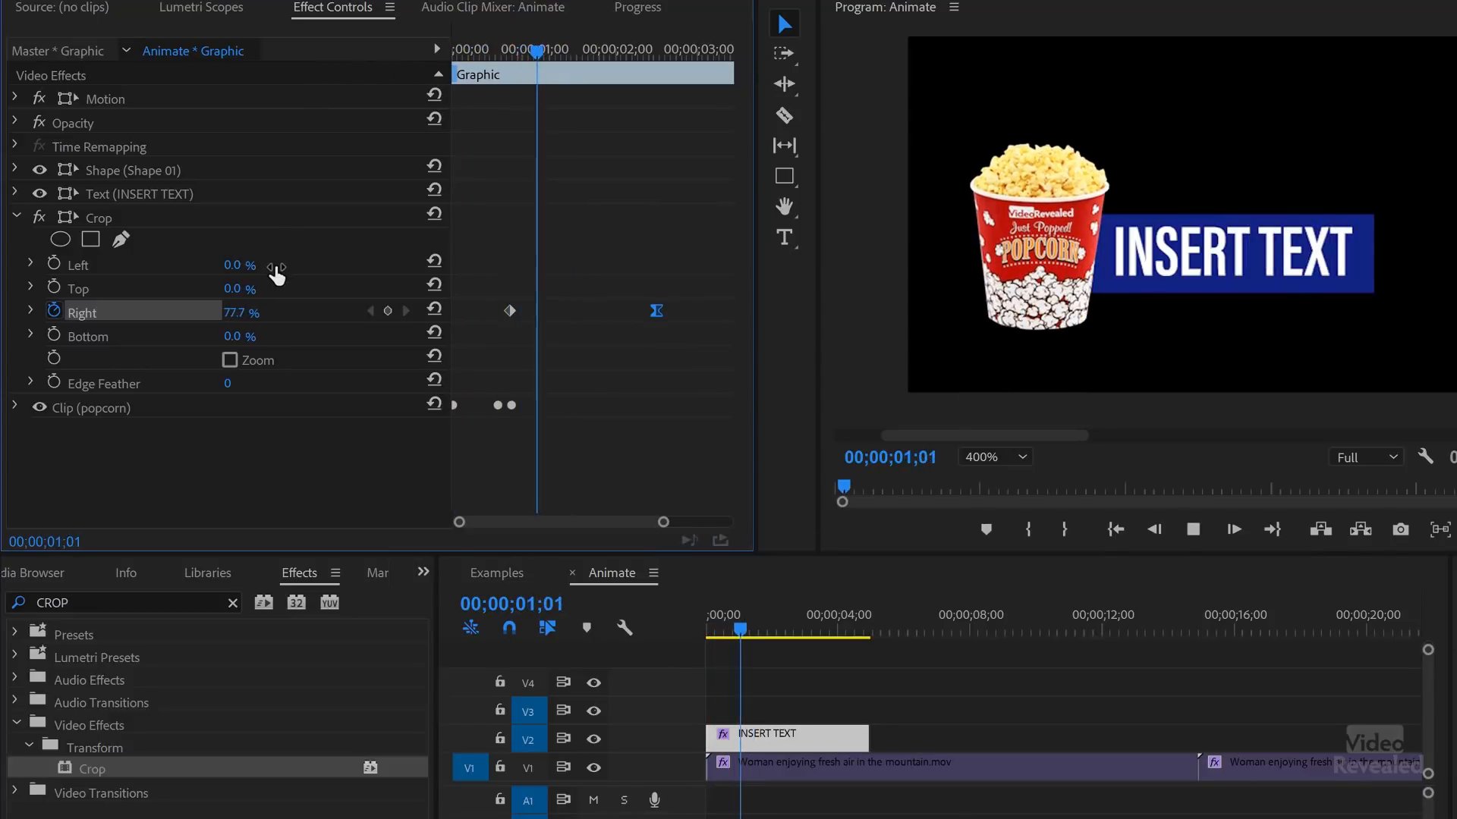
{"action": "key", "text": "space"}
- Move the eased Right keyframe out to about 3.4 seconds and play back the reveal from the clip's start
{"action": "left_click_drag", "start_coordinate": [657, 311], "coordinate": [730, 311]}
{"action": "left_click_drag", "start_coordinate": [685, 527], "coordinate": [719, 530]}
{"action": "left_click_drag", "start_coordinate": [520, 49], "coordinate": [365, 75]}
{"action": "key", "text": "space"}
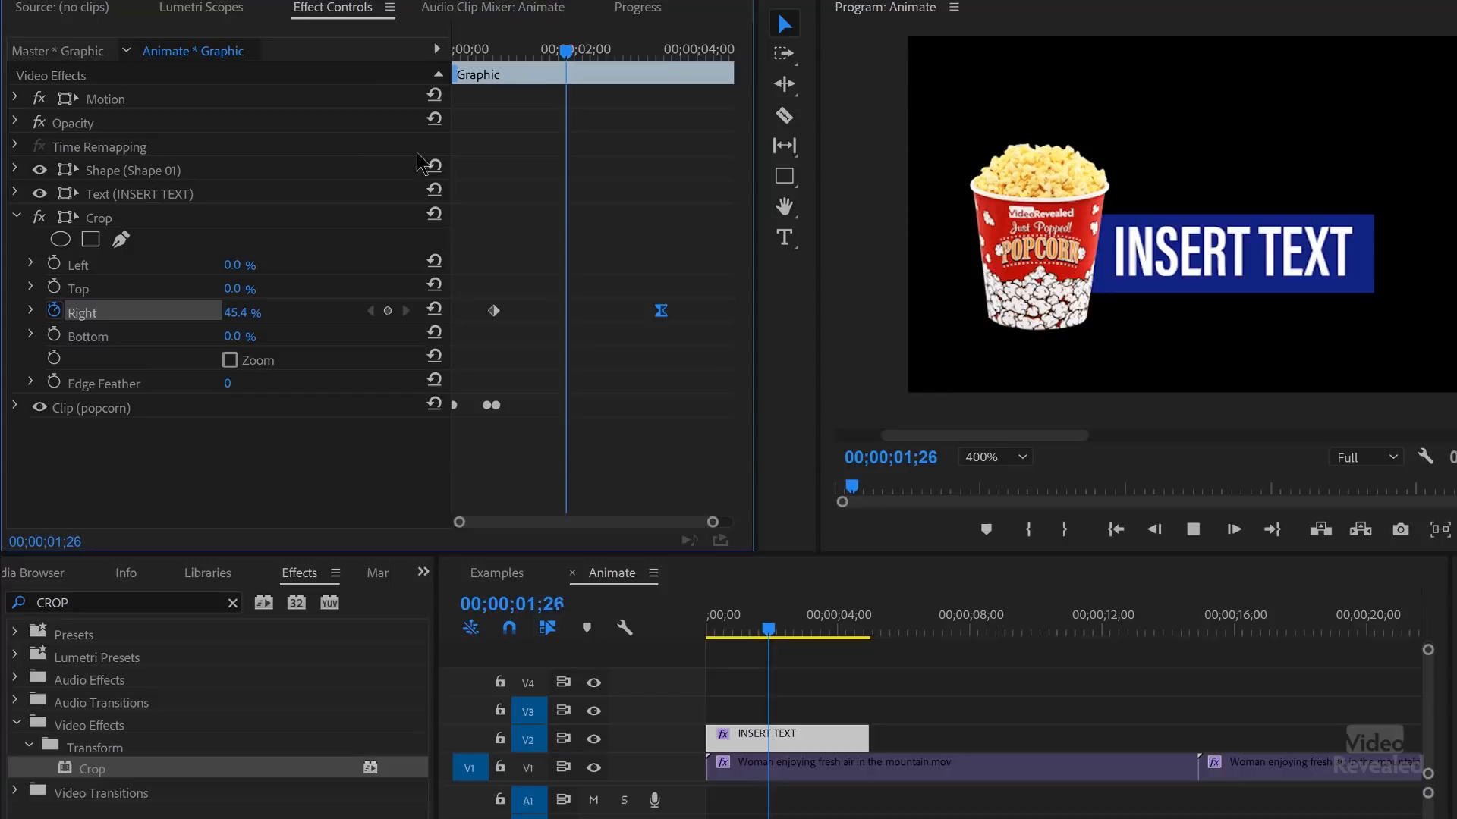
{"action": "left_click_drag", "start_coordinate": [521, 56], "coordinate": [318, 82]}
{"action": "key", "text": "space"}
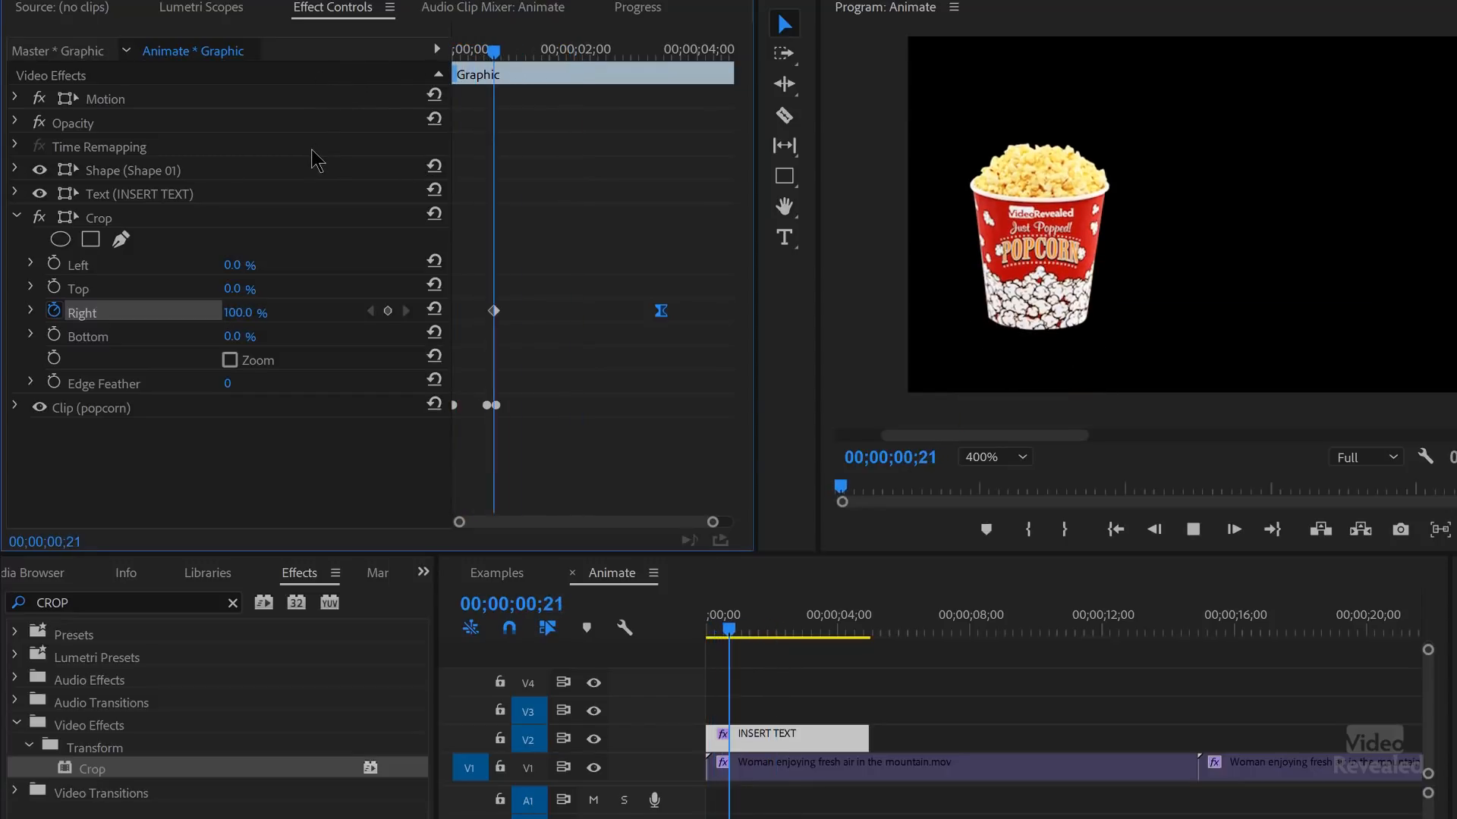
{"action": "key", "text": "space"}
{"action": "key", "text": "Home"}
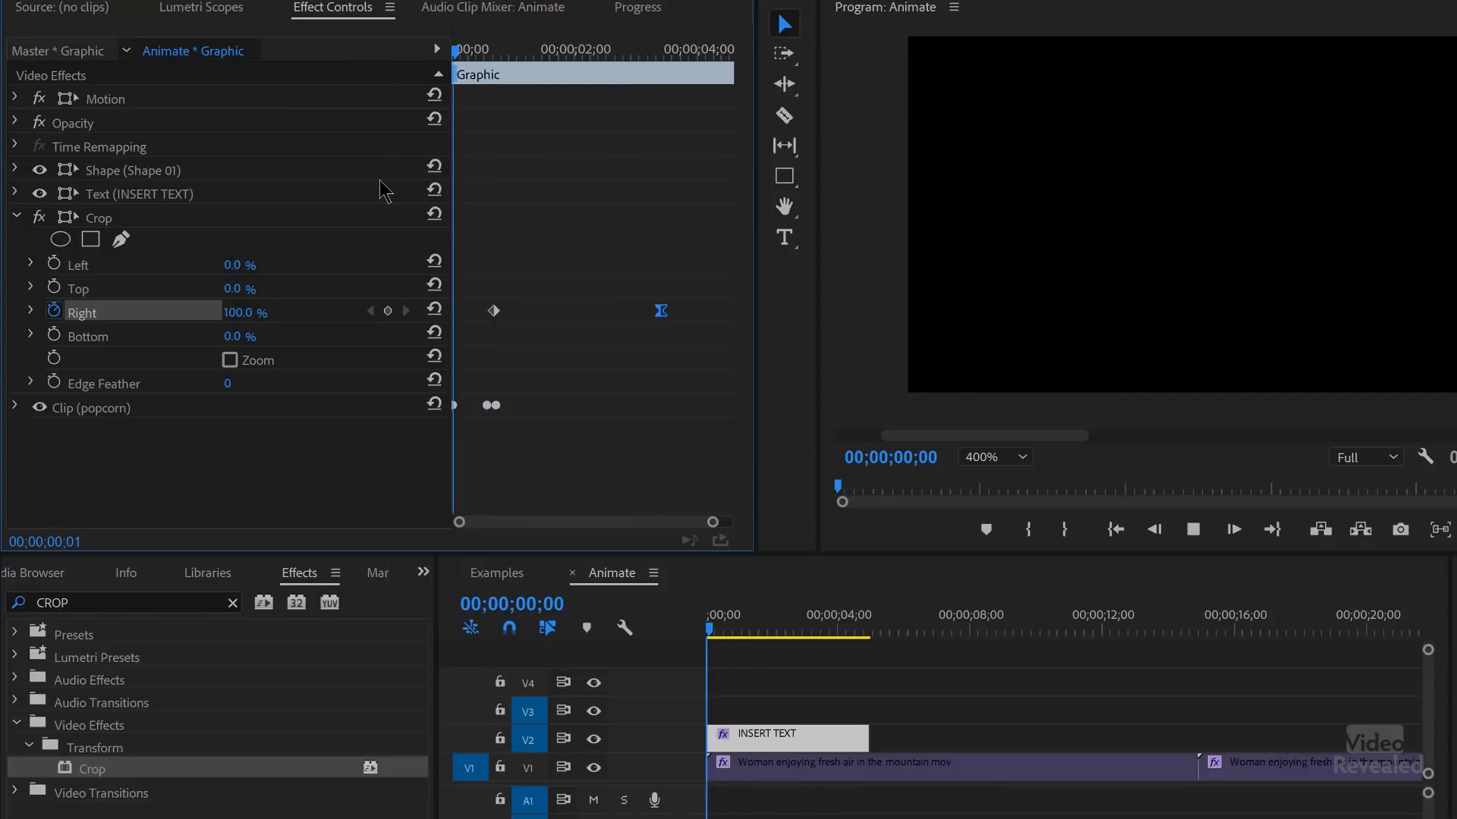
{"action": "key", "text": "space"}
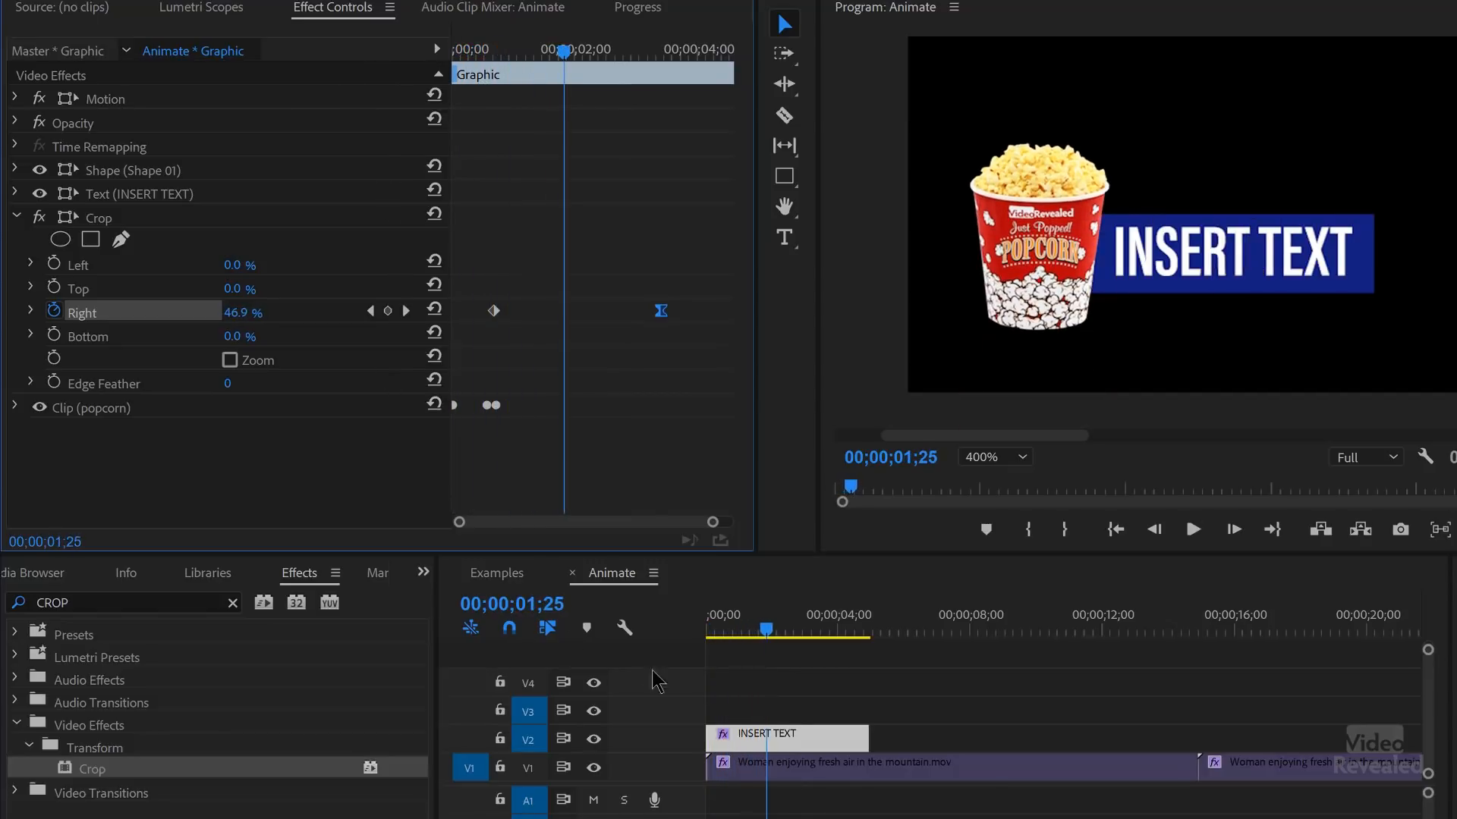
- Export the first popcorn title as a Motion Graphics Template named Popcorn to the Mogrts library
{"action": "right_click", "coordinate": [797, 736]}
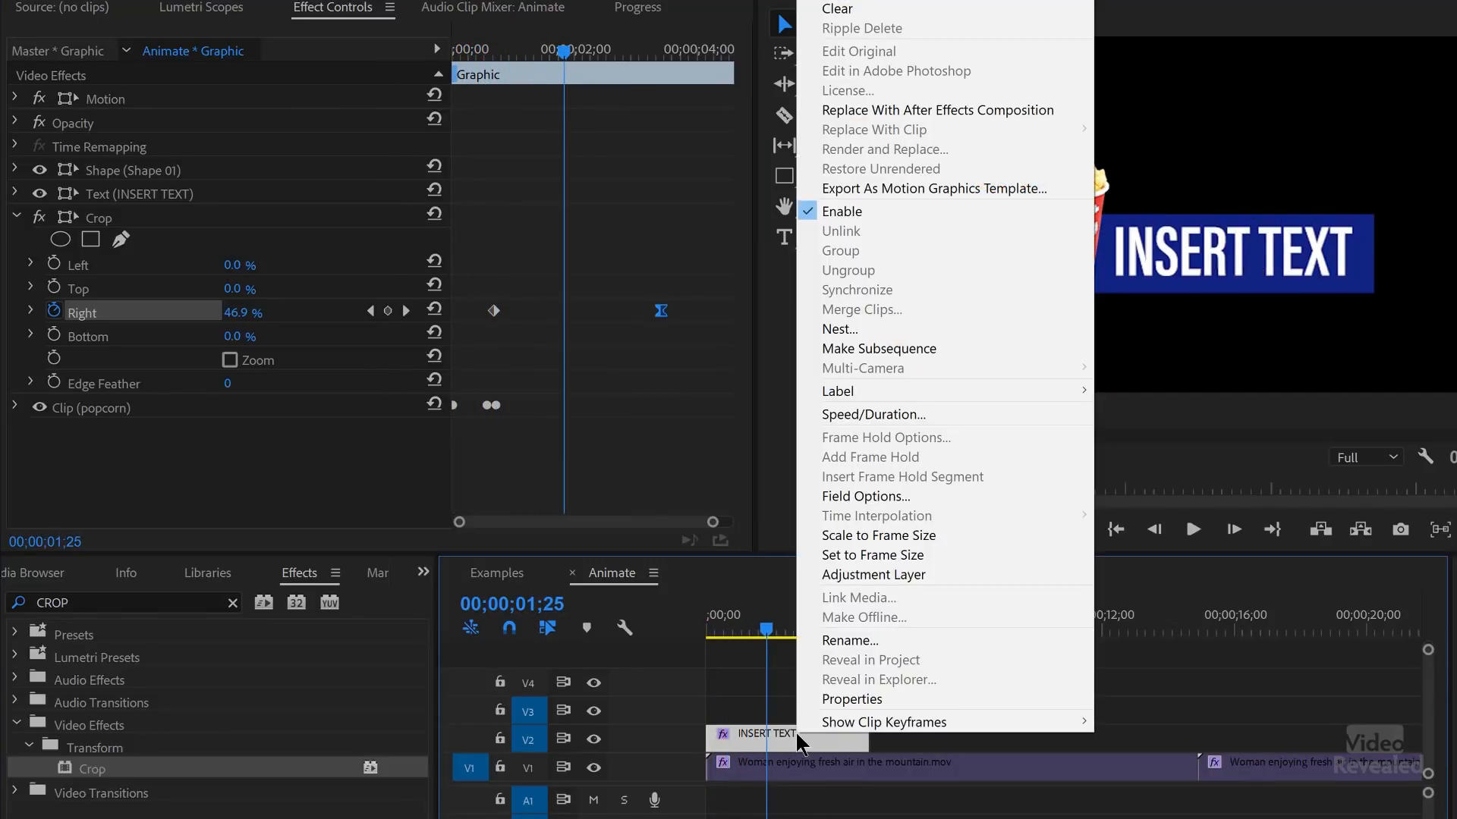
{"action": "left_click", "coordinate": [909, 188]}
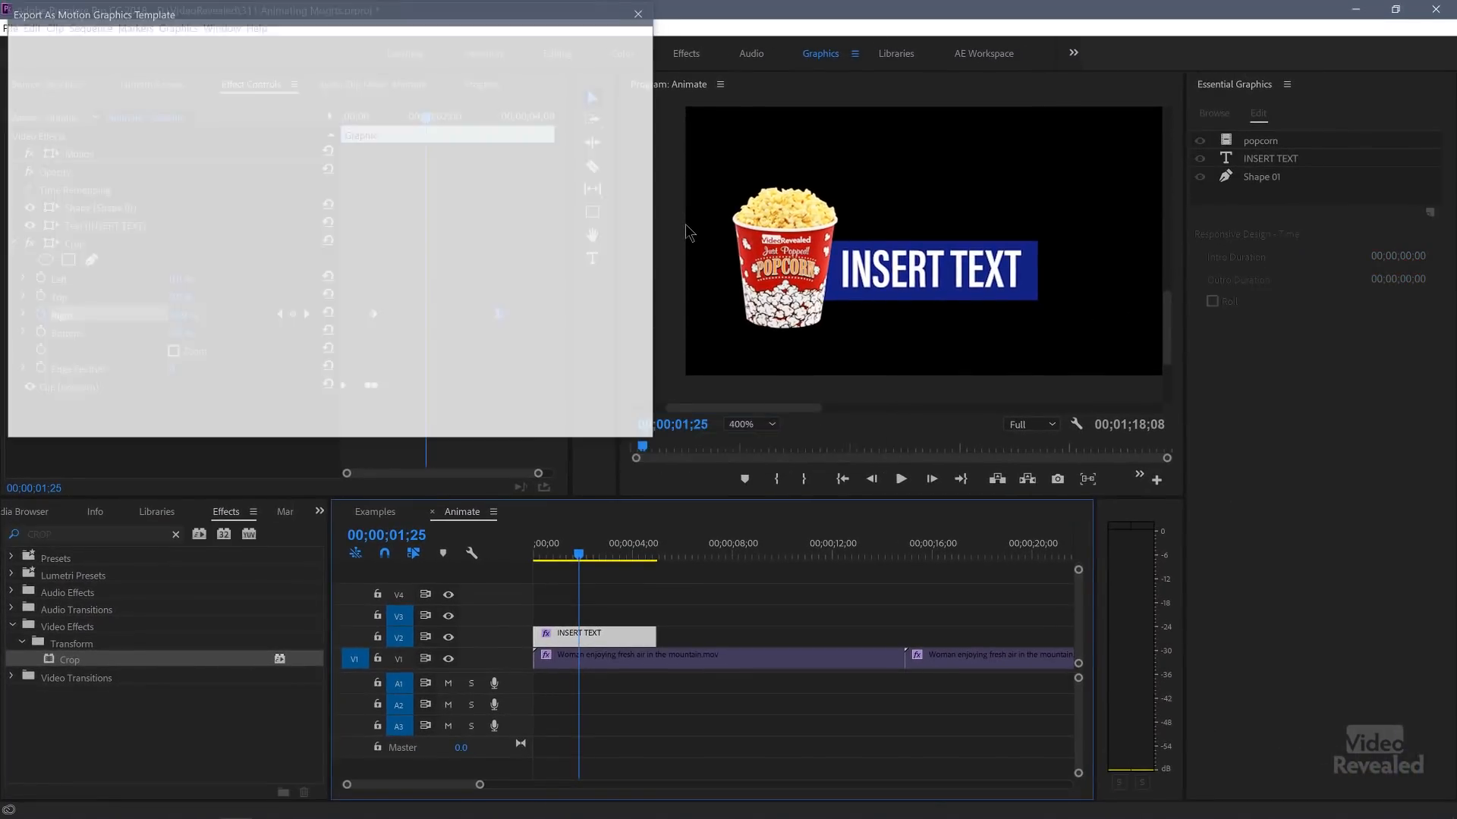
{"action": "type", "text": "pO"}
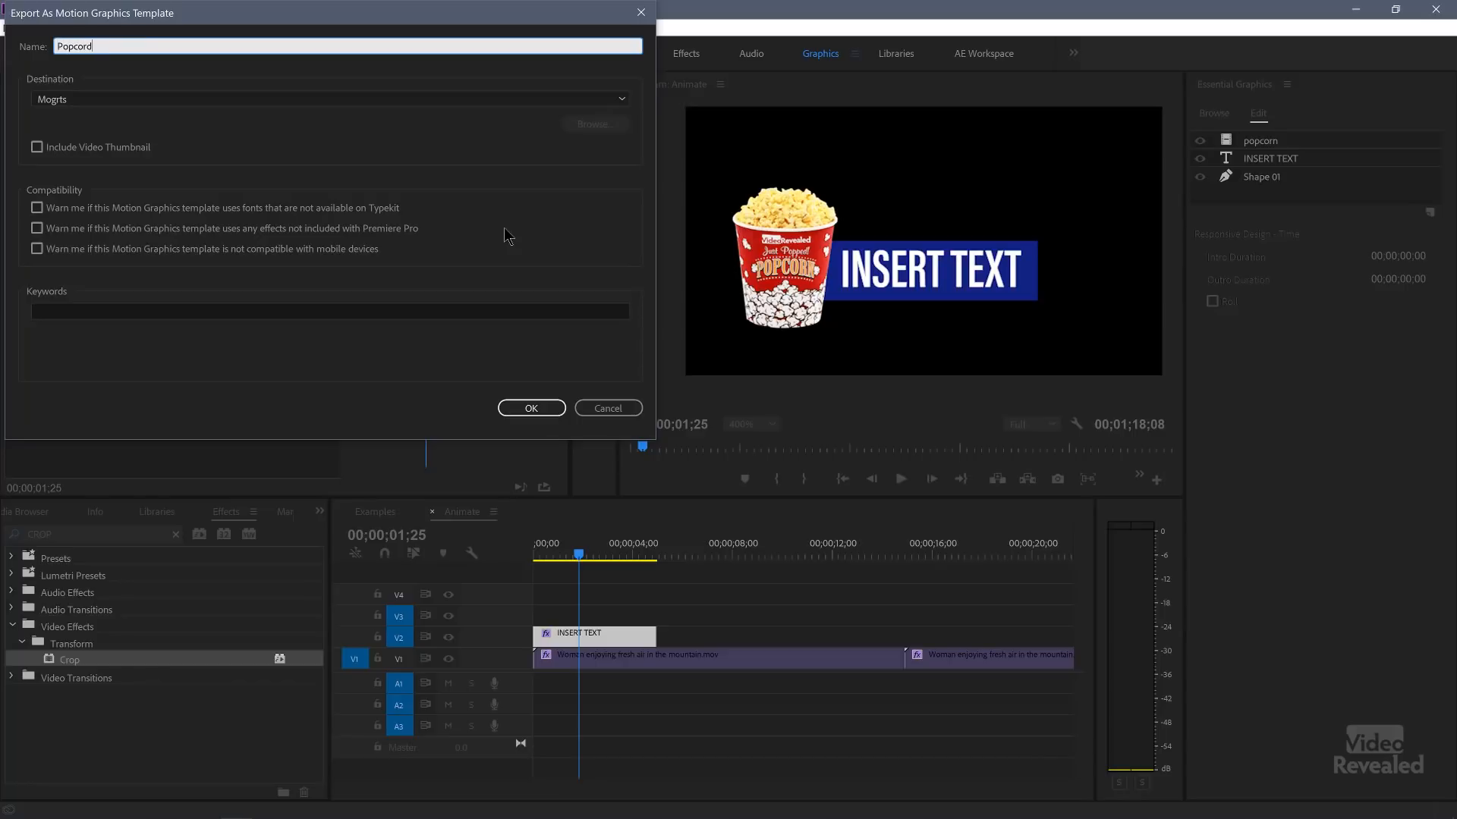
{"action": "left_click", "coordinate": [504, 227]}
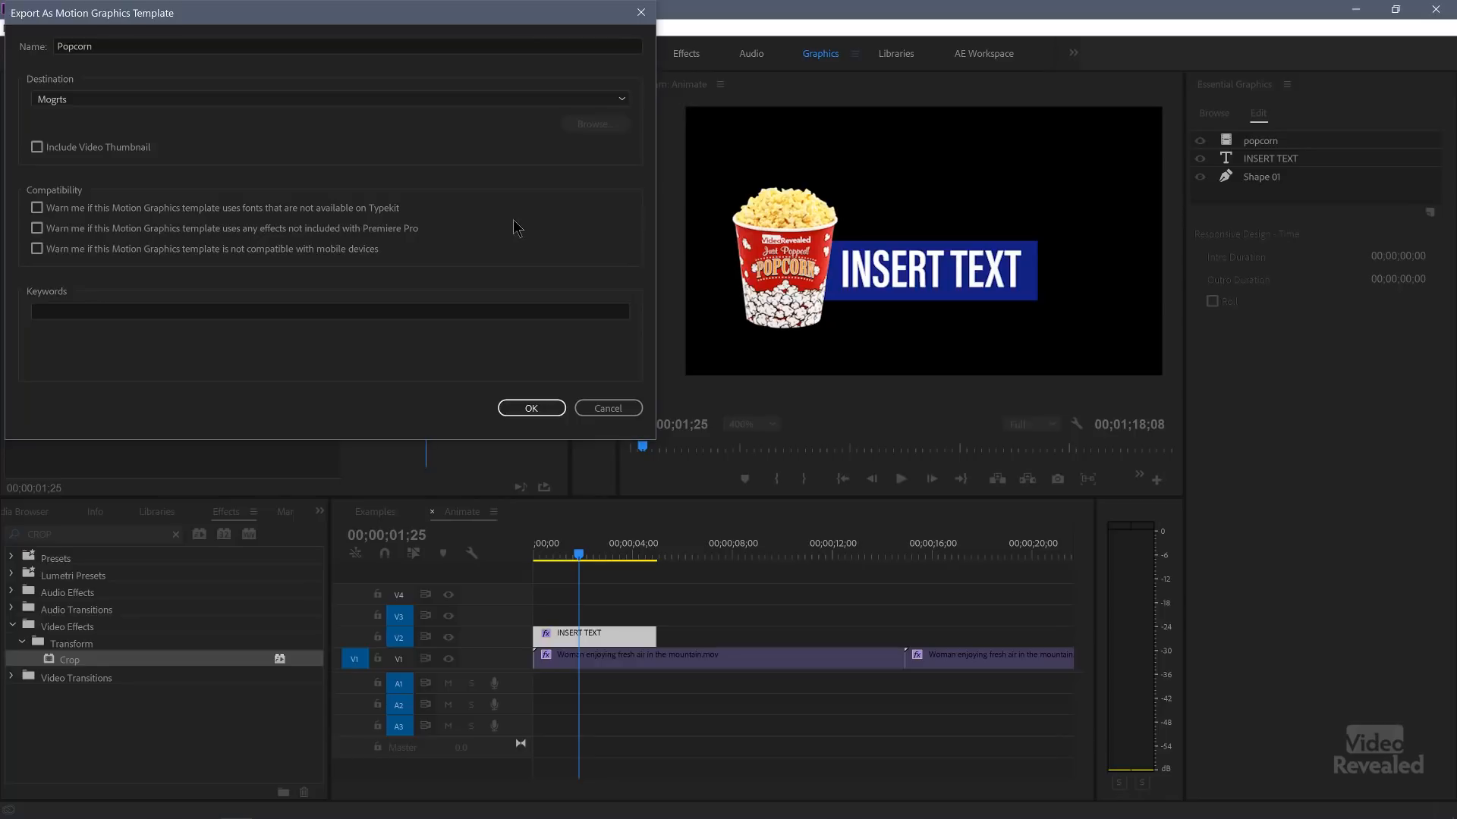
{"action": "left_click", "coordinate": [534, 410]}
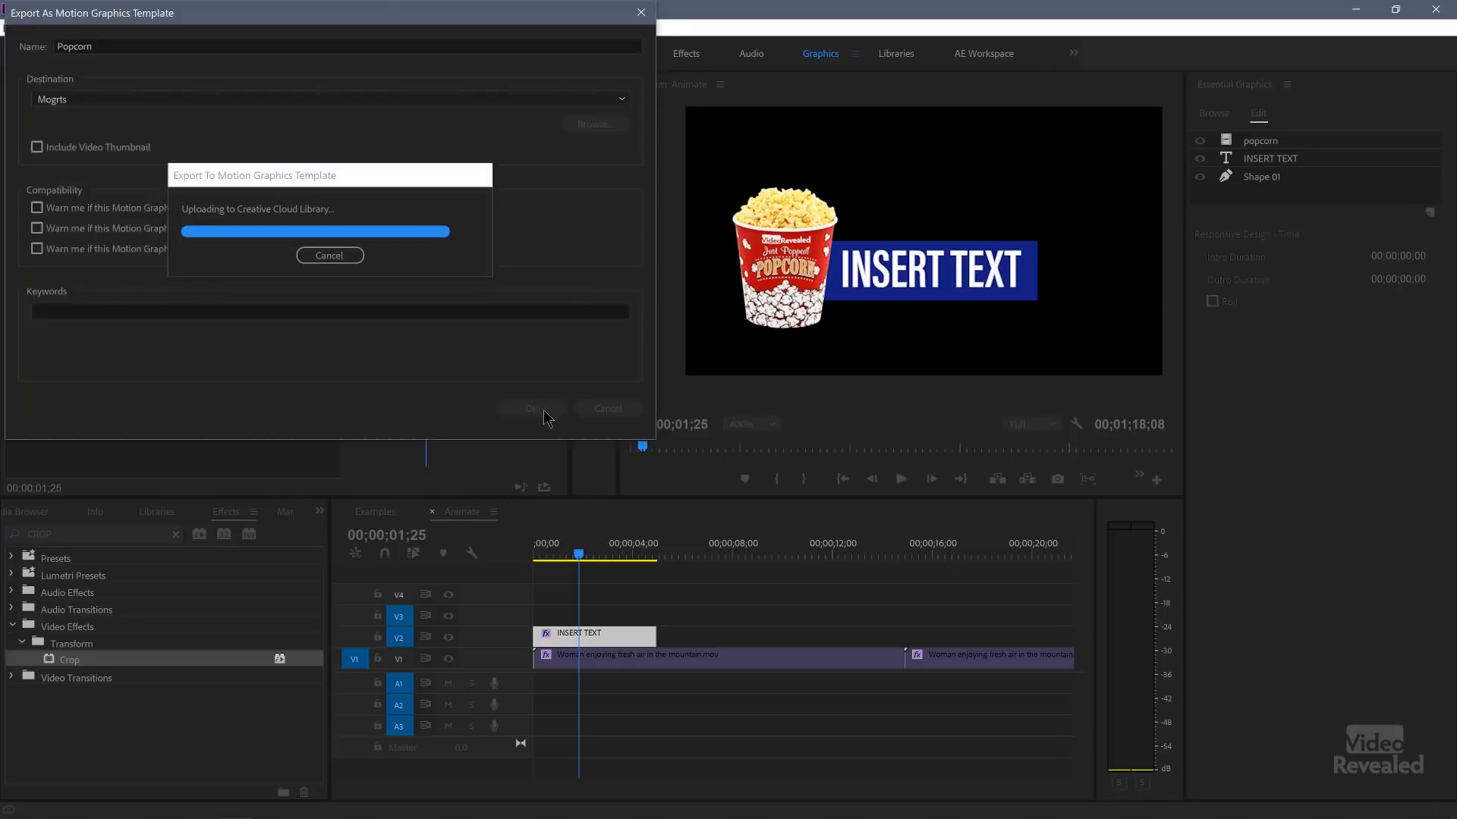
- Find the Popcorn template among My Templates and place it on V2 at 00;00;06;03, playing back the added title
{"action": "left_click", "coordinate": [686, 552]}
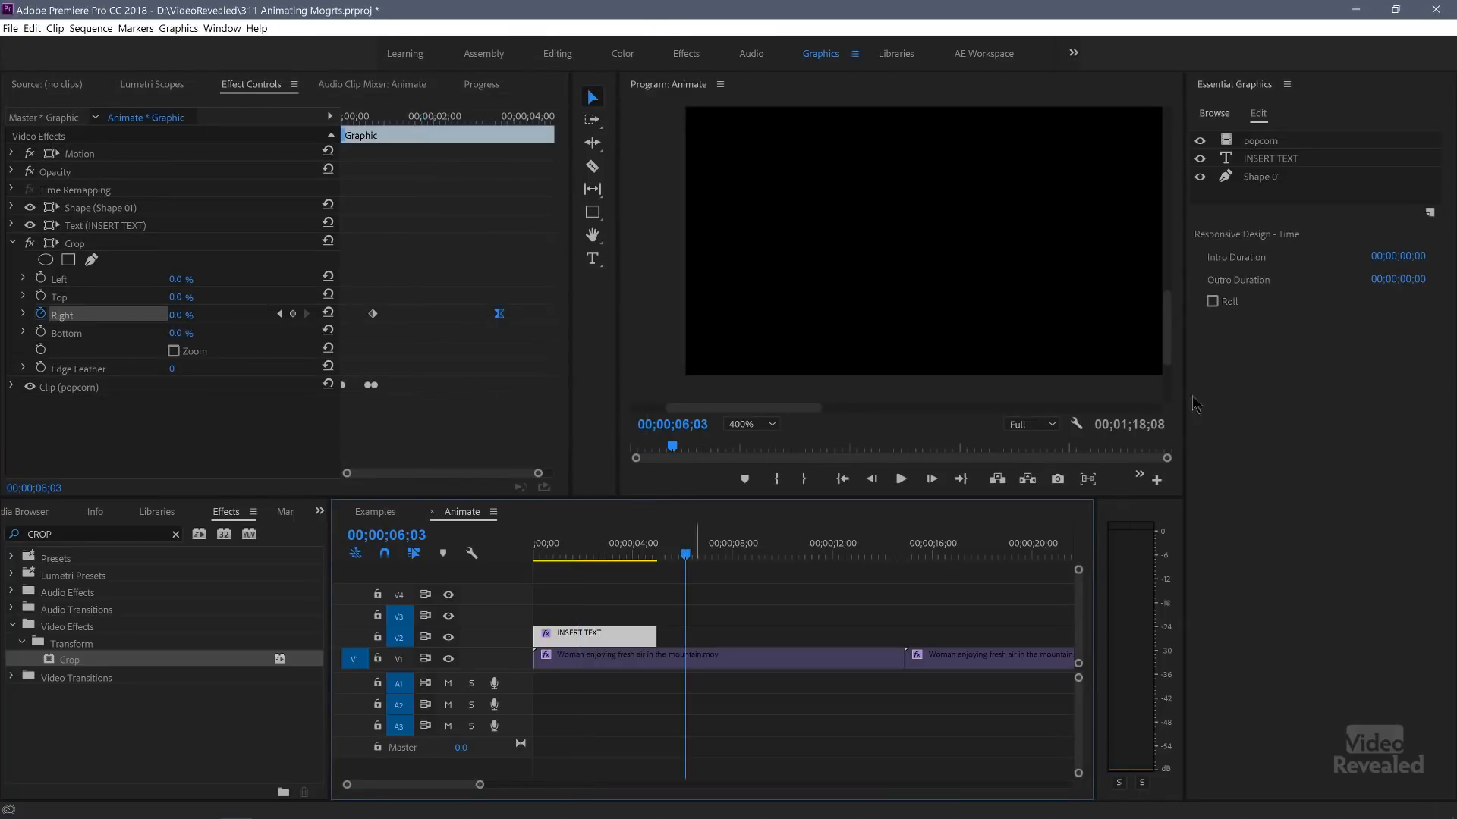
{"action": "left_click", "coordinate": [1229, 116]}
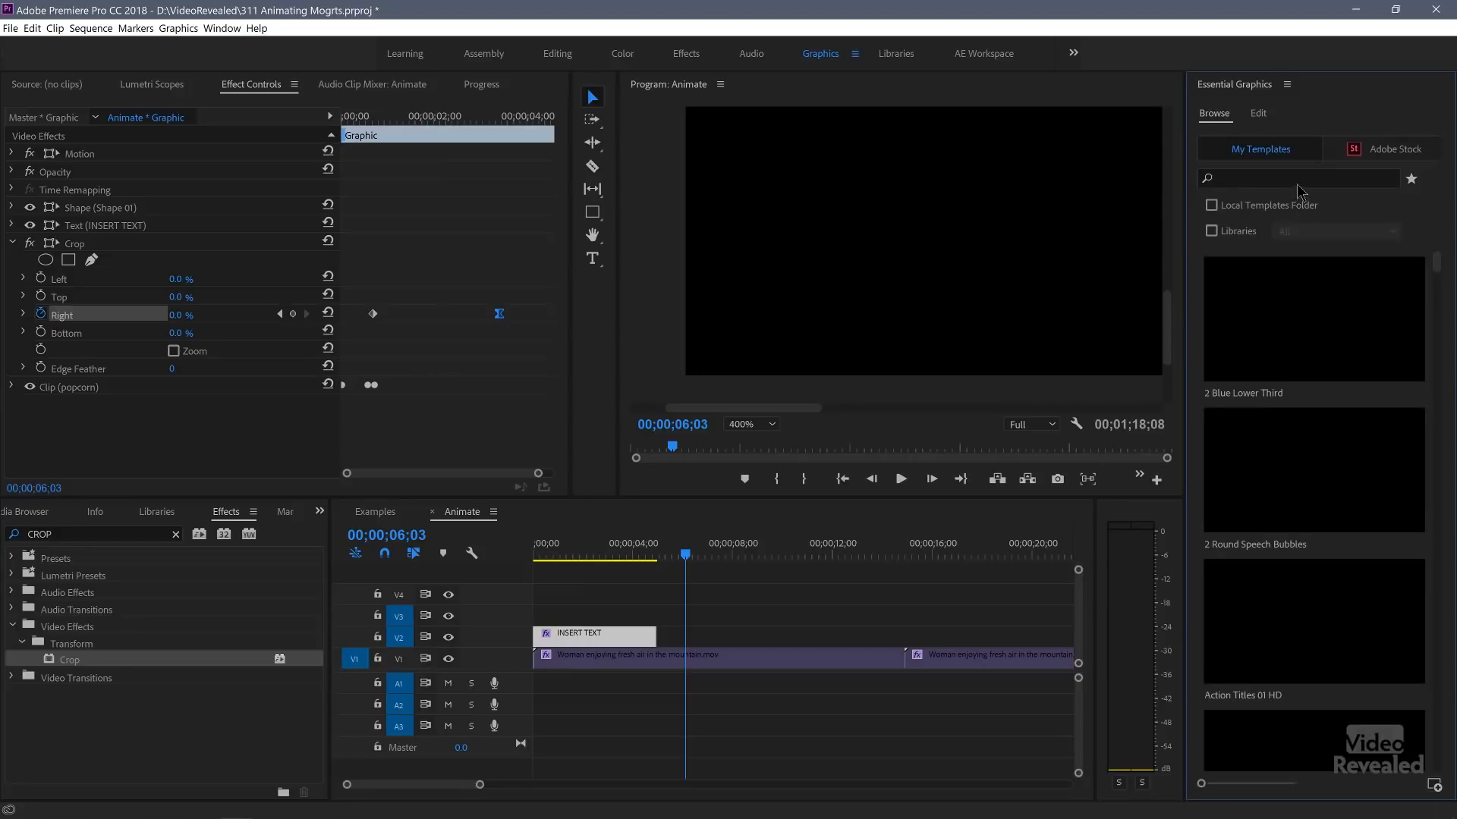
{"action": "left_click", "coordinate": [1297, 177]}
{"action": "type", "text": "popcorn"}
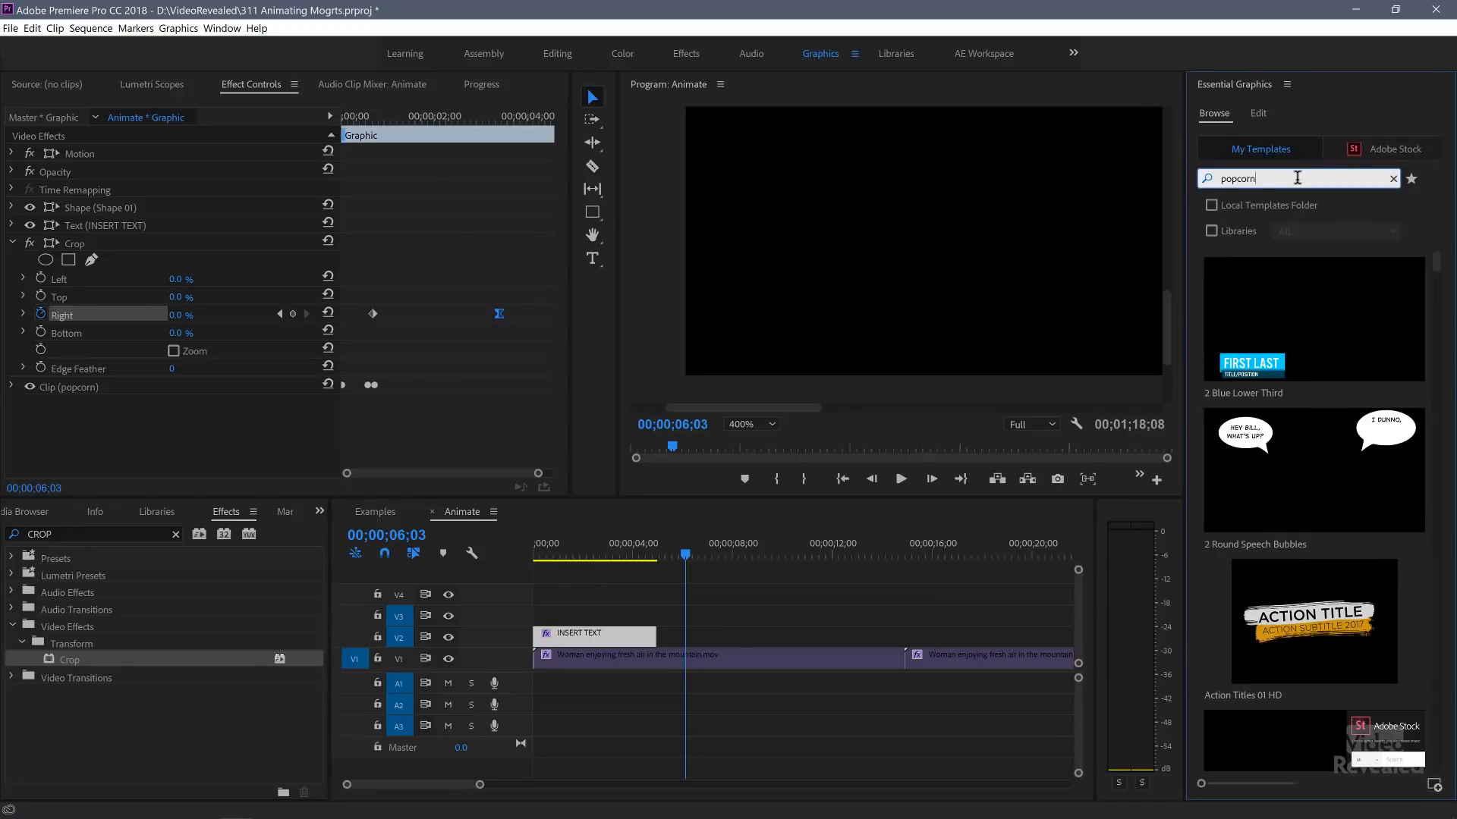
{"action": "key", "text": "Return"}
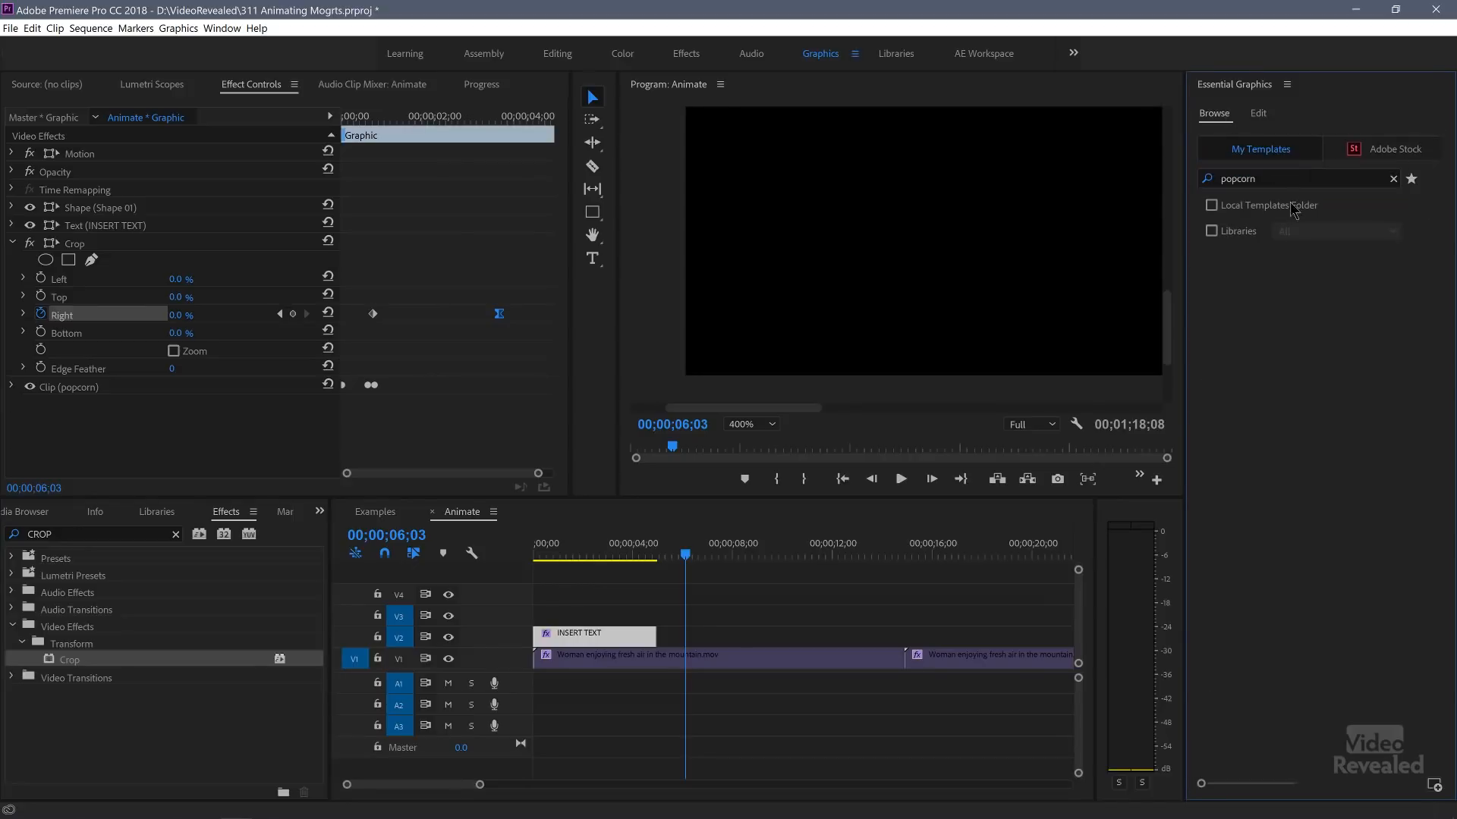
{"action": "left_click_drag", "start_coordinate": [1268, 290], "coordinate": [689, 636]}
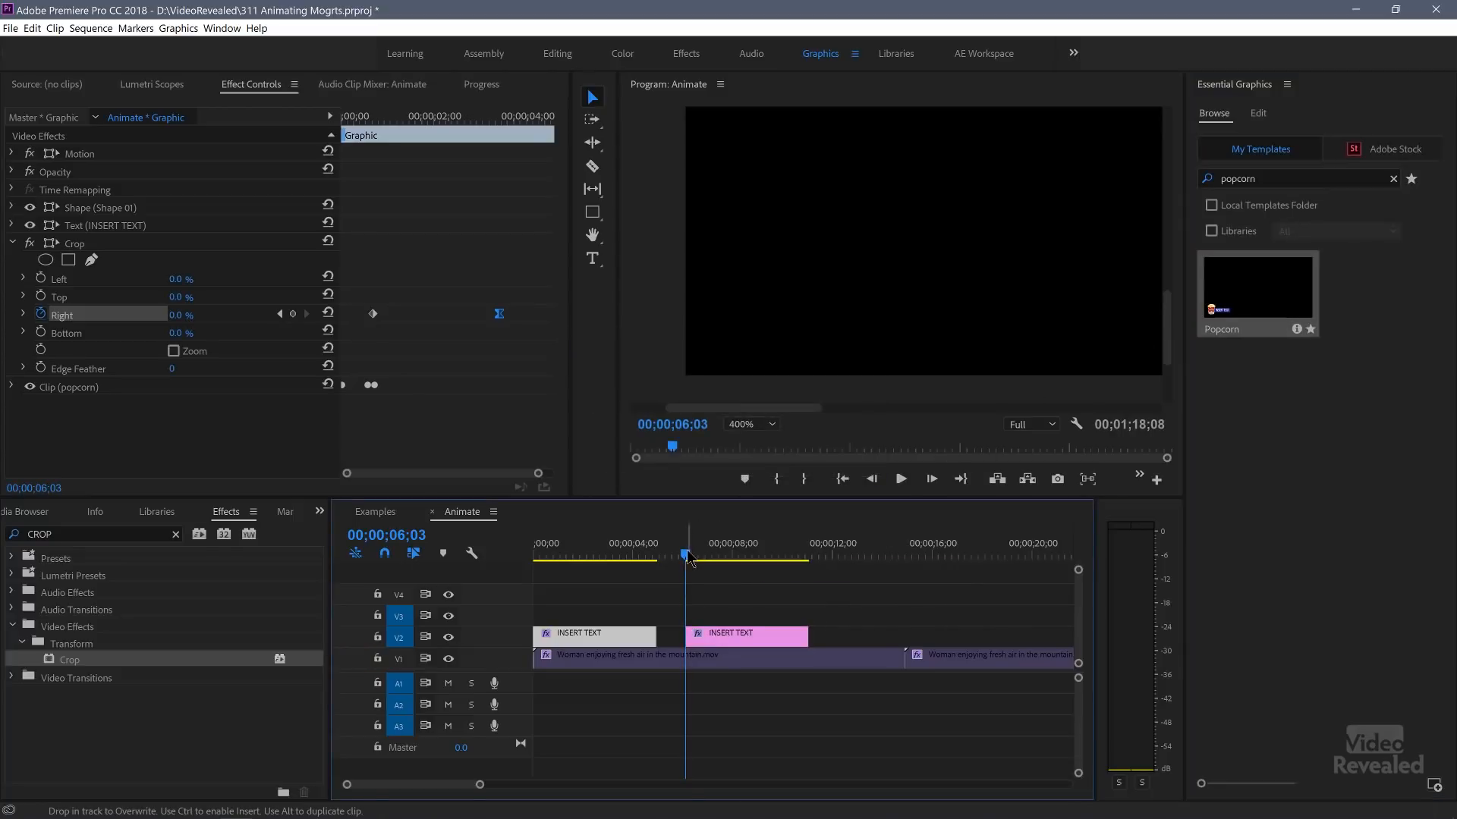
{"action": "key", "text": "space"}
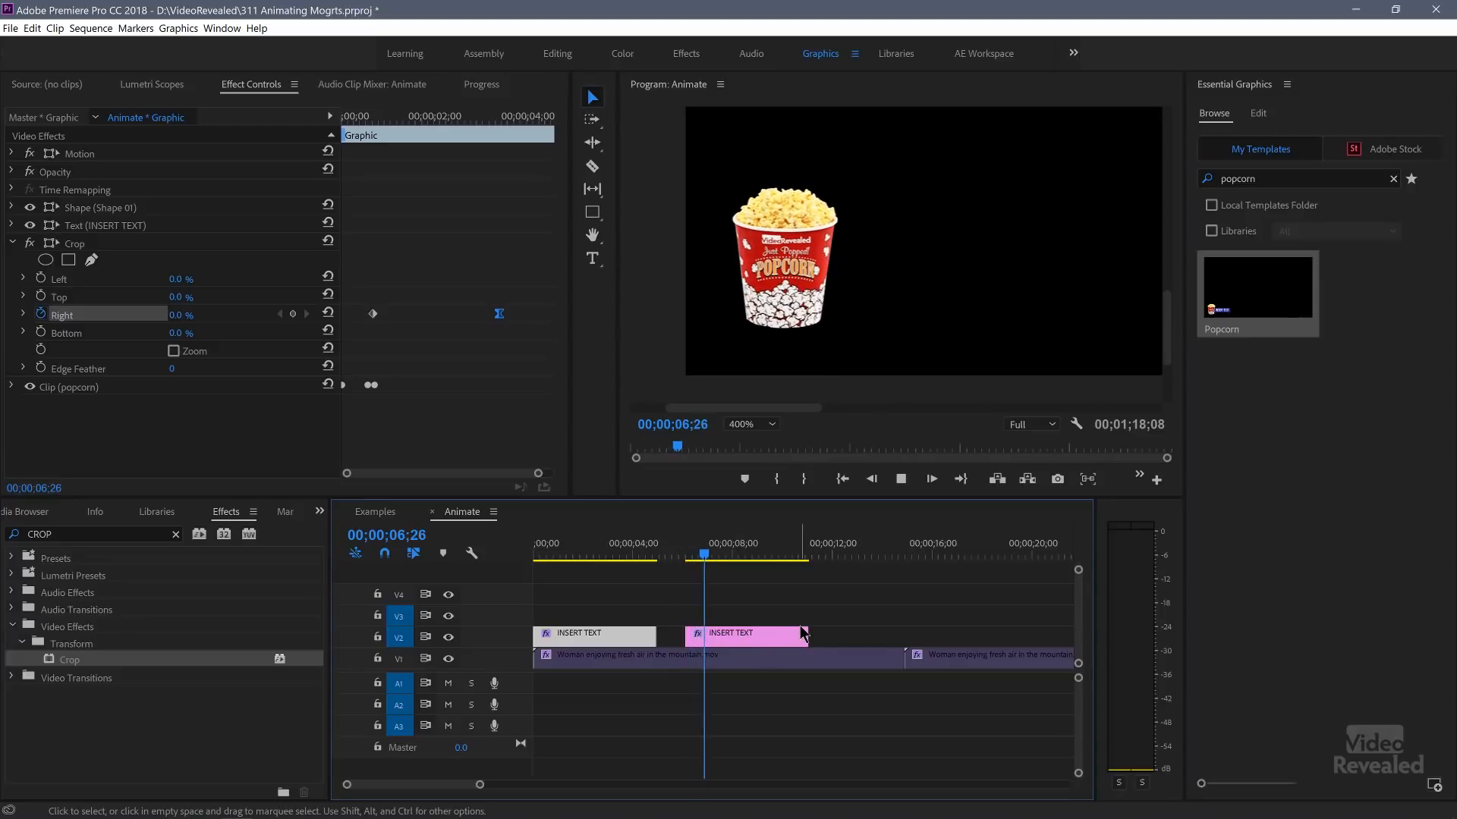